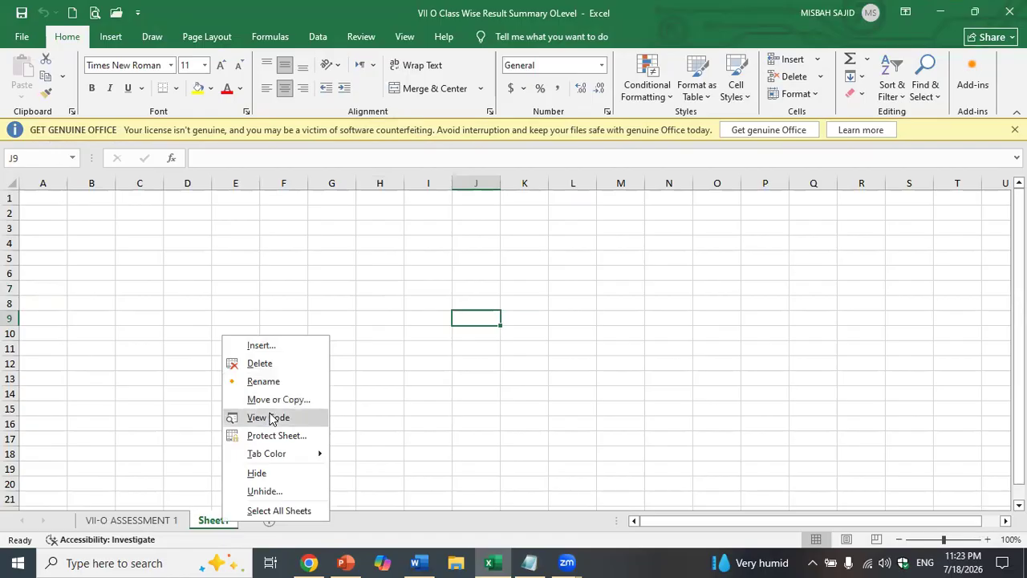
- Add a Worksheet_SelectionChange handler containing Cells.EntireColumn.AutoFit and Cells.EntireRow.AutoFit, then close the code window
{"action": "left_click", "coordinate": [243, 109]}
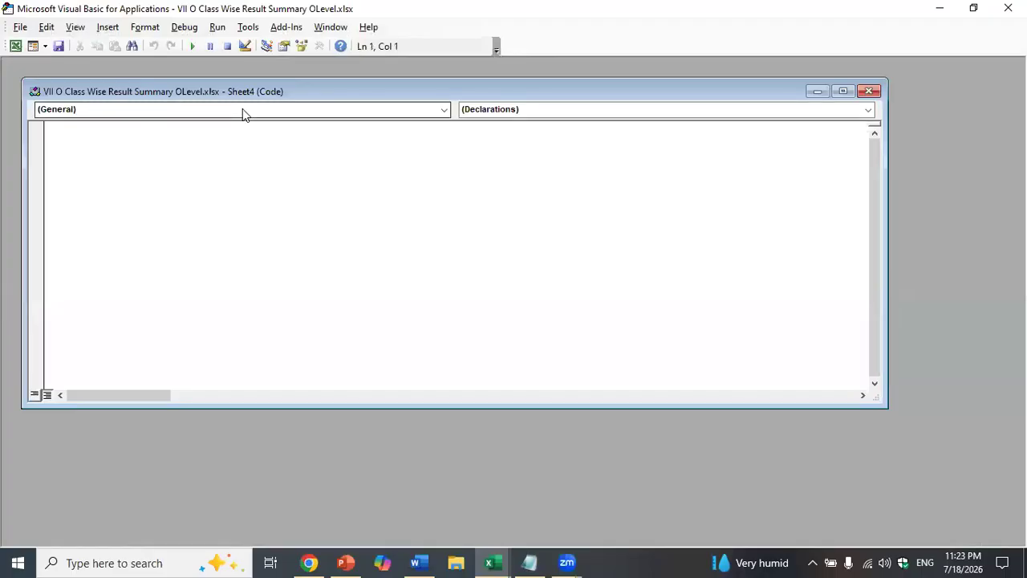
{"action": "left_click", "coordinate": [244, 135]}
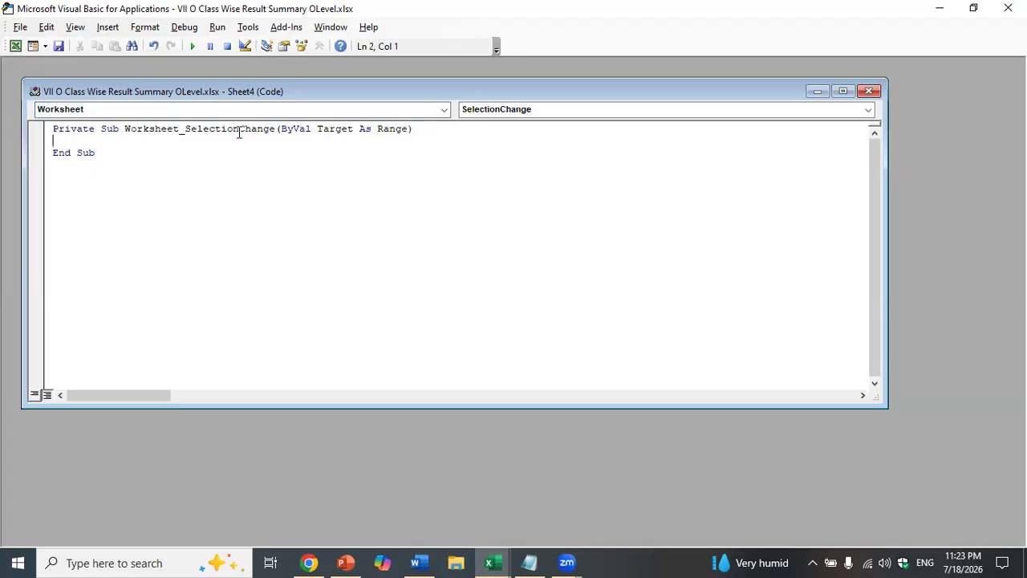
{"action": "type", "text": "Cells."}
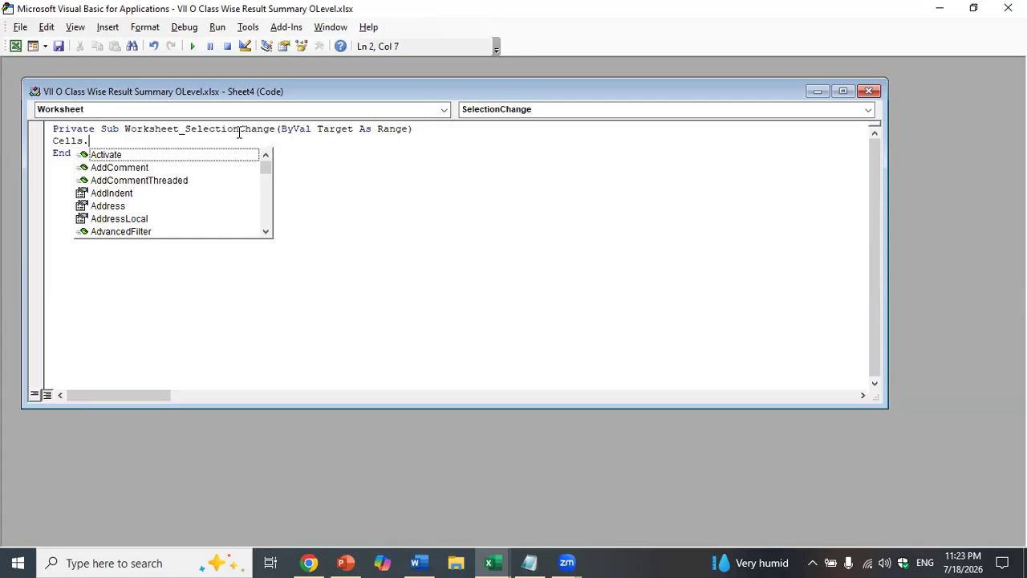
{"action": "type", "text": "EntireColumn.AutoFit"}
{"action": "key", "text": "Return"}
{"action": "type", "text": "Cells."}
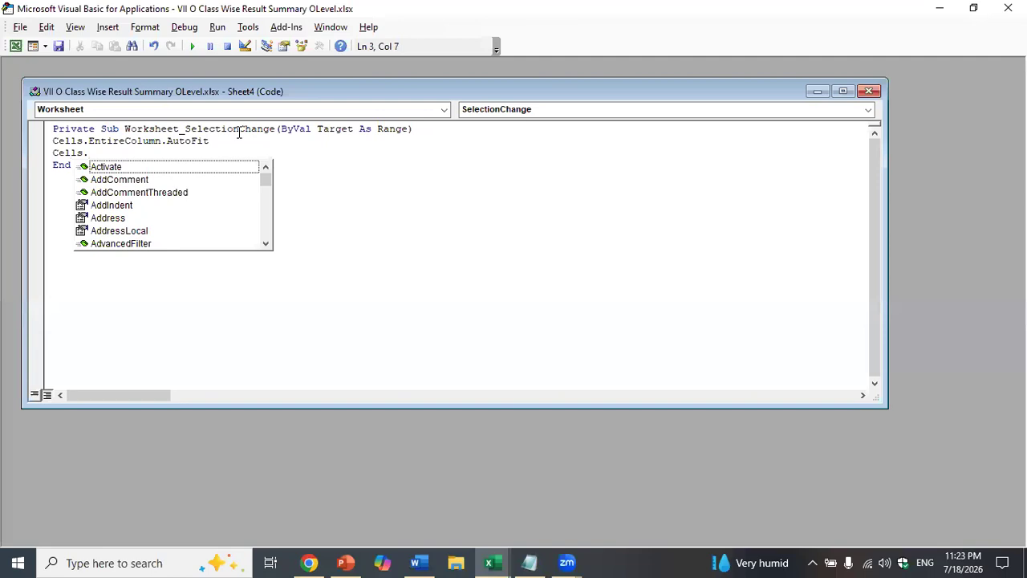
{"action": "type", "text": "EntireR"}
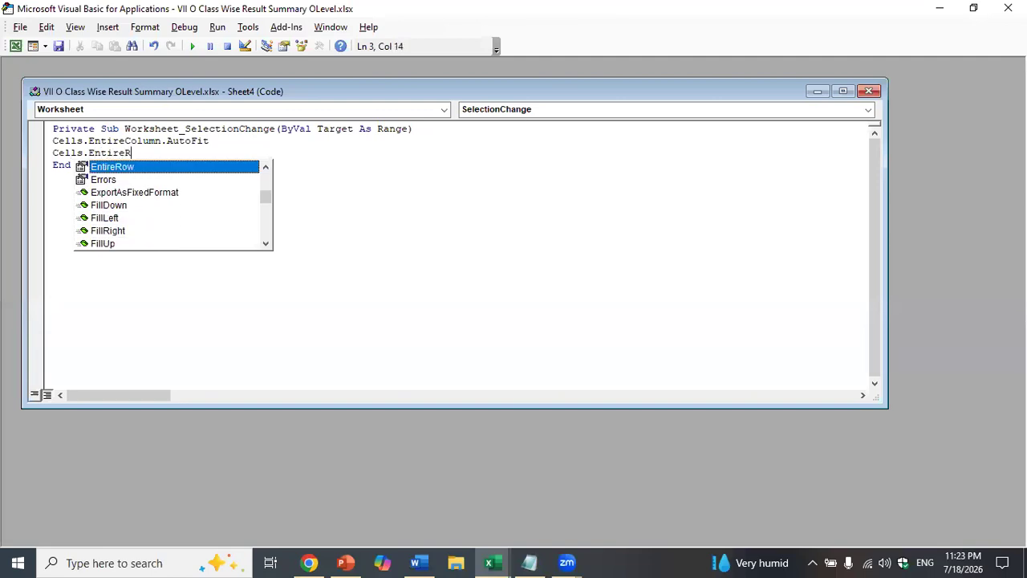
{"action": "type", "text": "ow.AutoFit"}
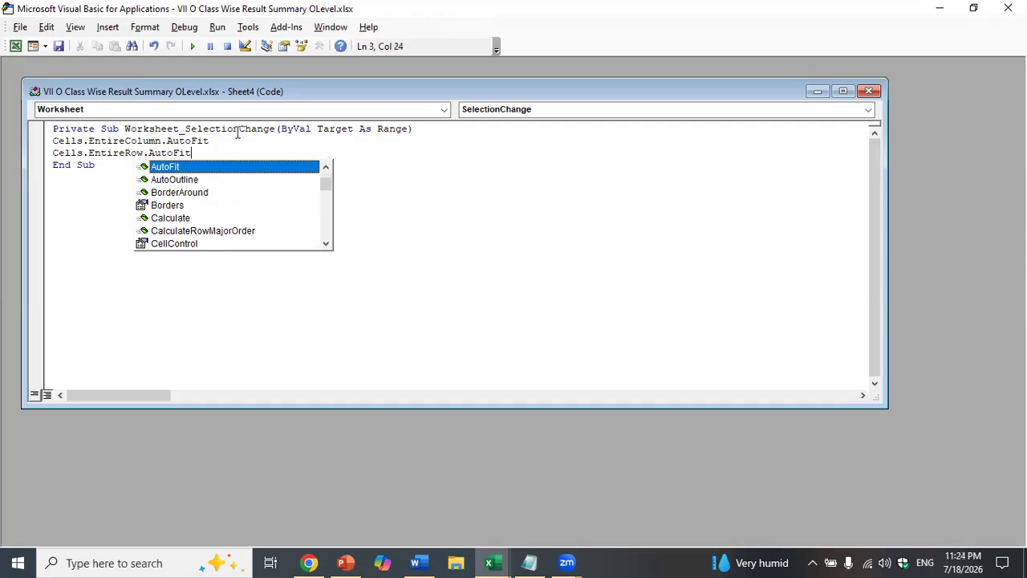
{"action": "left_click", "coordinate": [425, 242]}
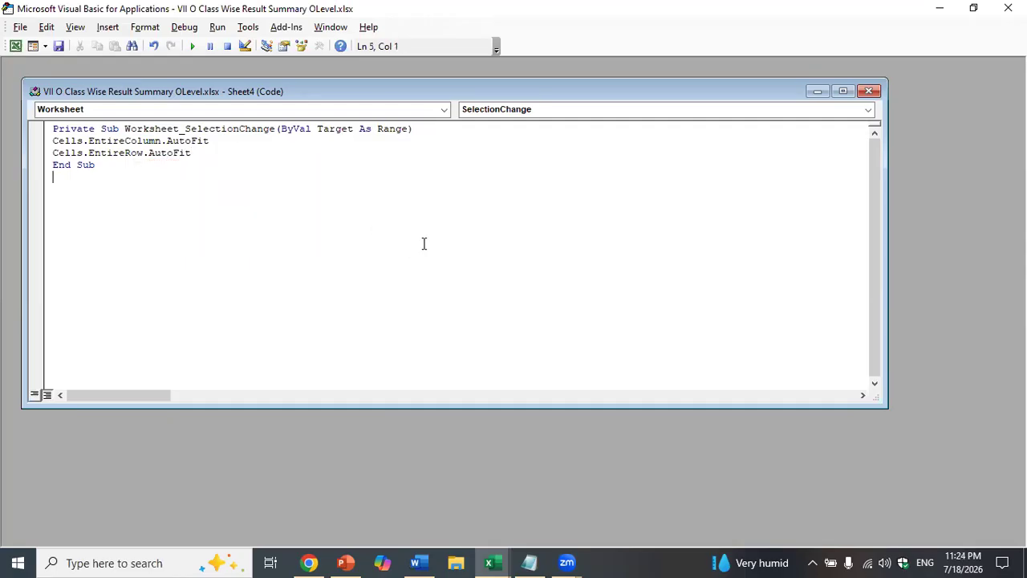
{"action": "left_click", "coordinate": [869, 91]}
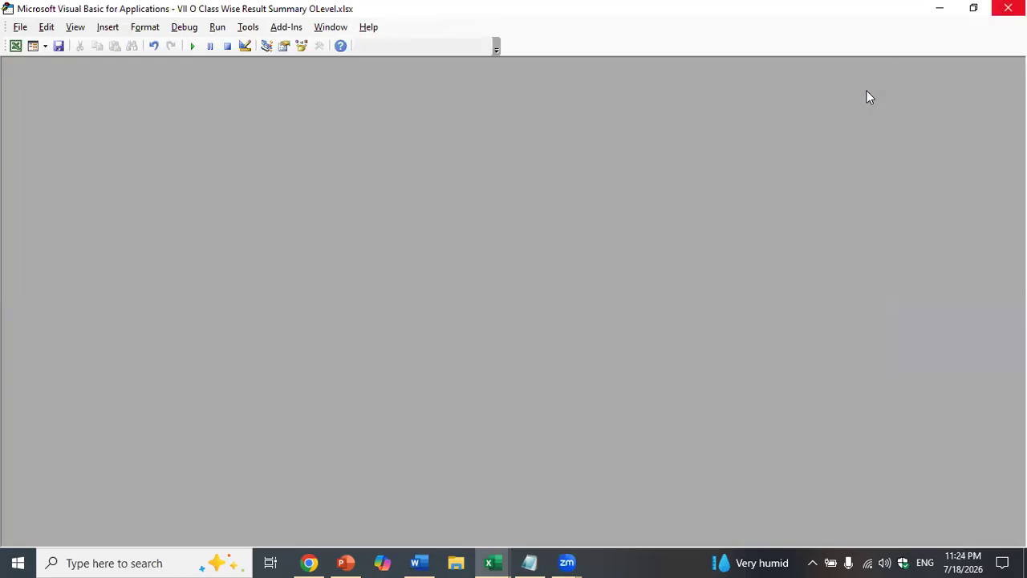
- Back in Excel, enter headings S. No., Class/Section, Teacher Names, Subject, No. of Students in A8:E8
{"action": "key", "text": "alt+F11"}
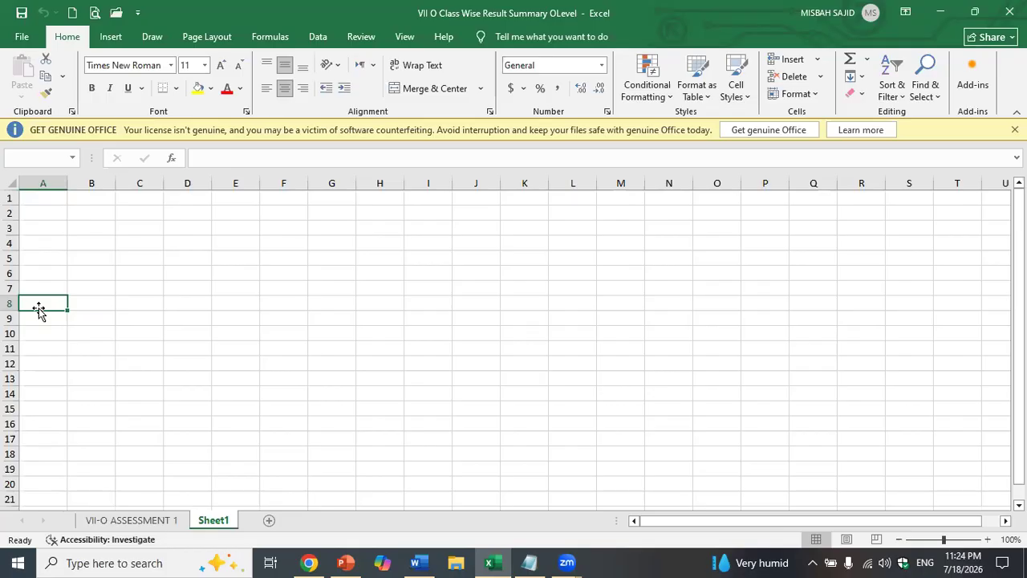
{"action": "type", "text": "S. No."}
{"action": "key", "text": "Tab"}
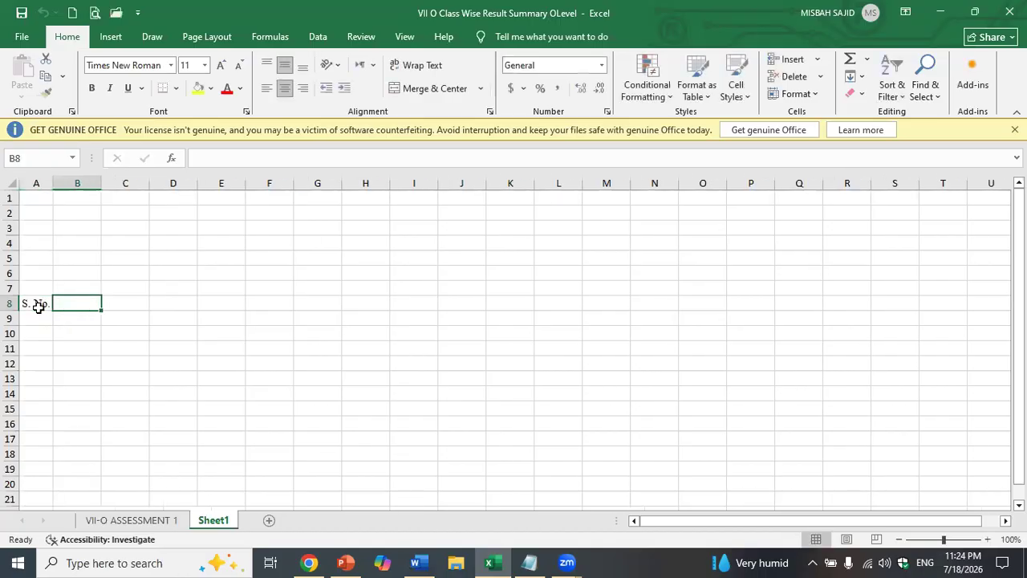
{"action": "type", "text": "Class"}
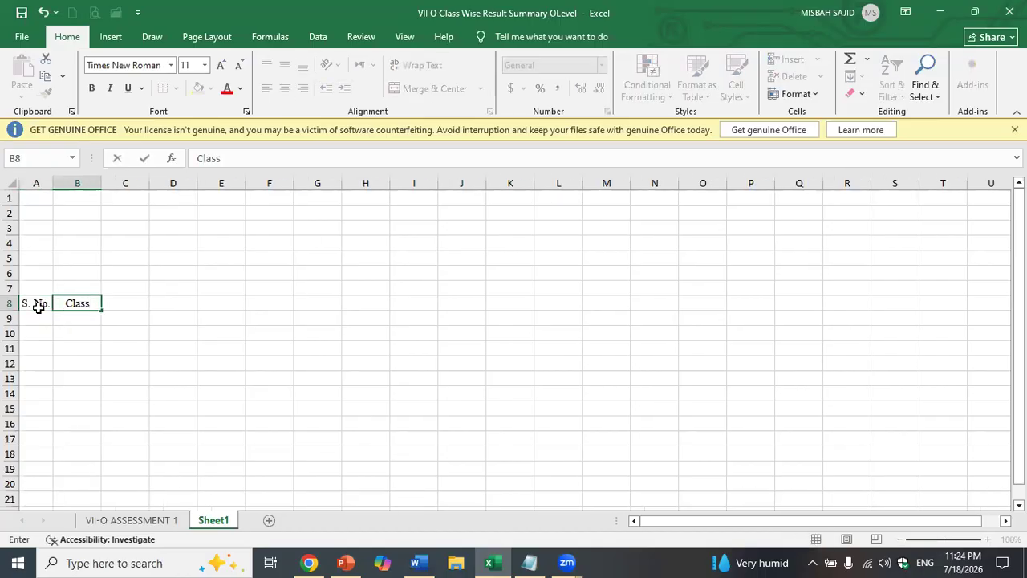
{"action": "type", "text": "/Section"}
{"action": "key", "text": "Tab"}
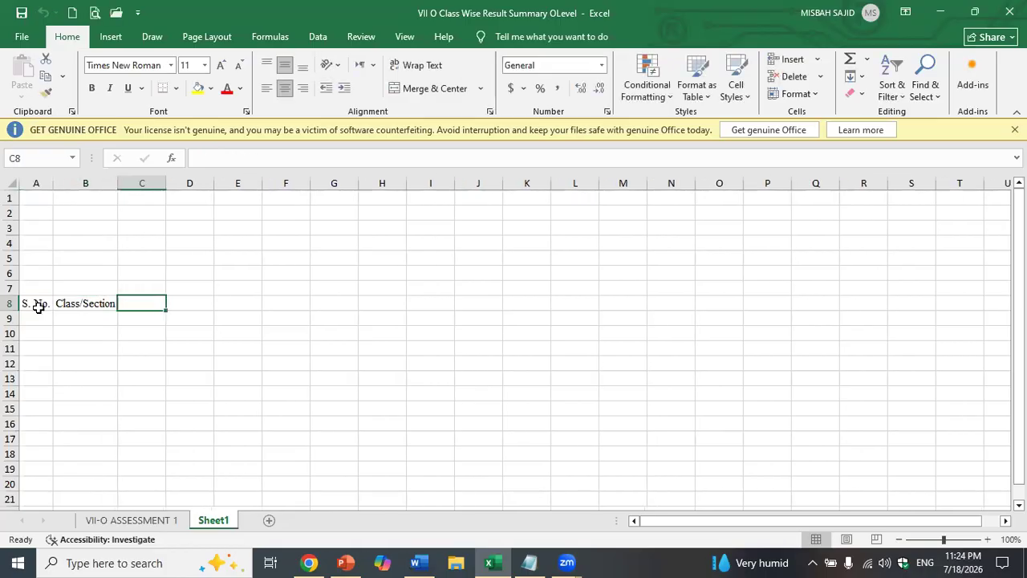
{"action": "type", "text": "Tec"}
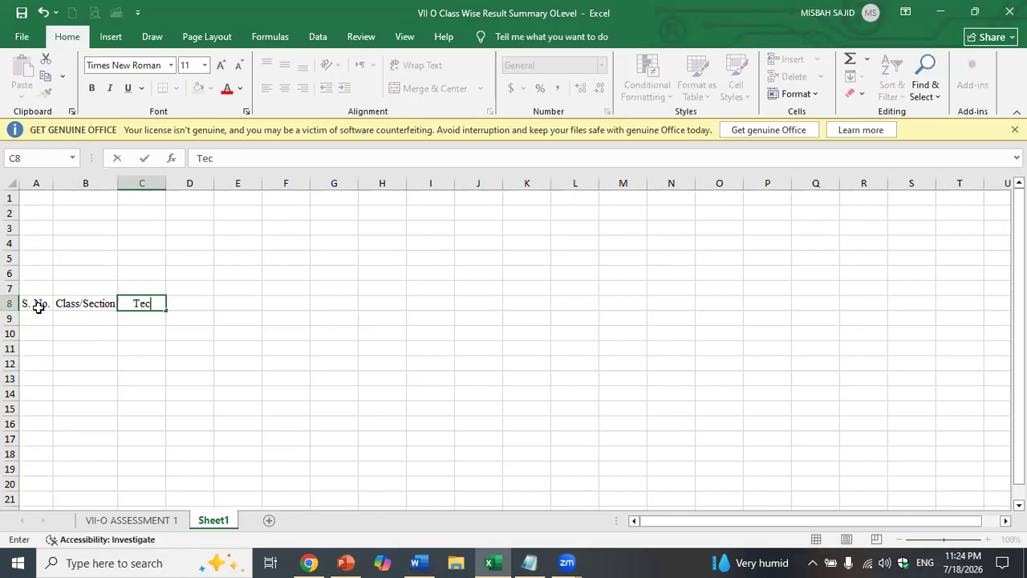
{"action": "key", "text": "BackSpace"}
{"action": "type", "text": "acher Names"}
{"action": "key", "text": "Tab"}
{"action": "type", "text": "Subject"}
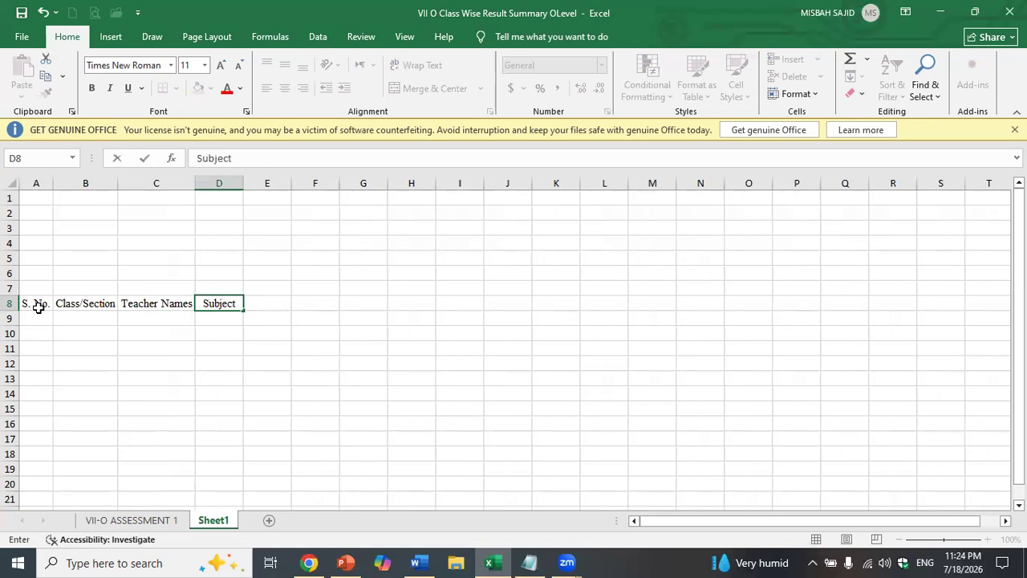
{"action": "key", "text": "Tab"}
{"action": "type", "text": "No."}
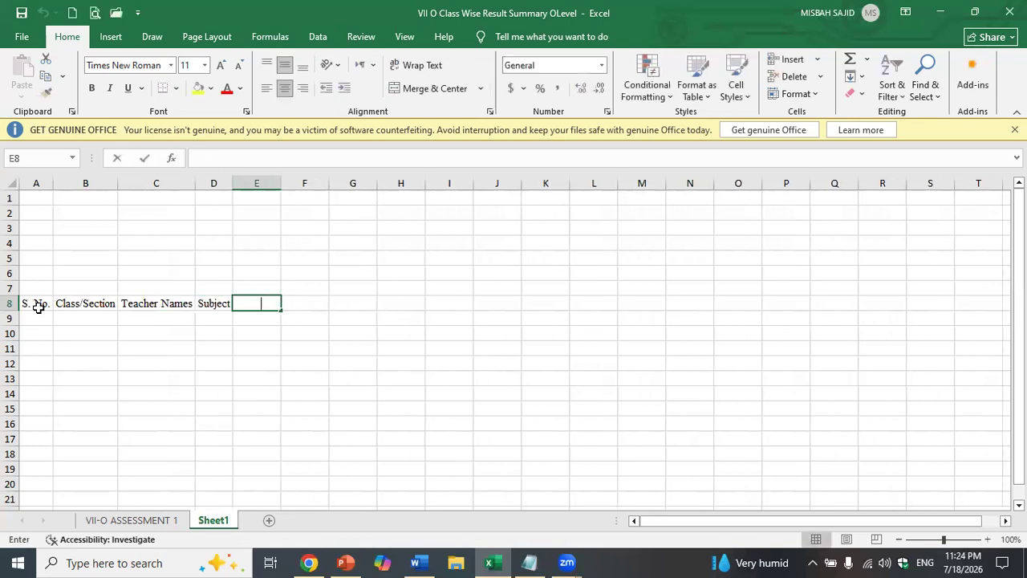
{"action": "type", "text": " Of"}
{"action": "key", "text": "BackSpace"}
{"action": "key", "text": "BackSpace"}
{"action": "type", "text": "of Students"}
{"action": "key", "text": "Tab"}
- Enter the grade headings A*, A, B, C, D, E and U in F8:L8
{"action": "type", "text": "A"}
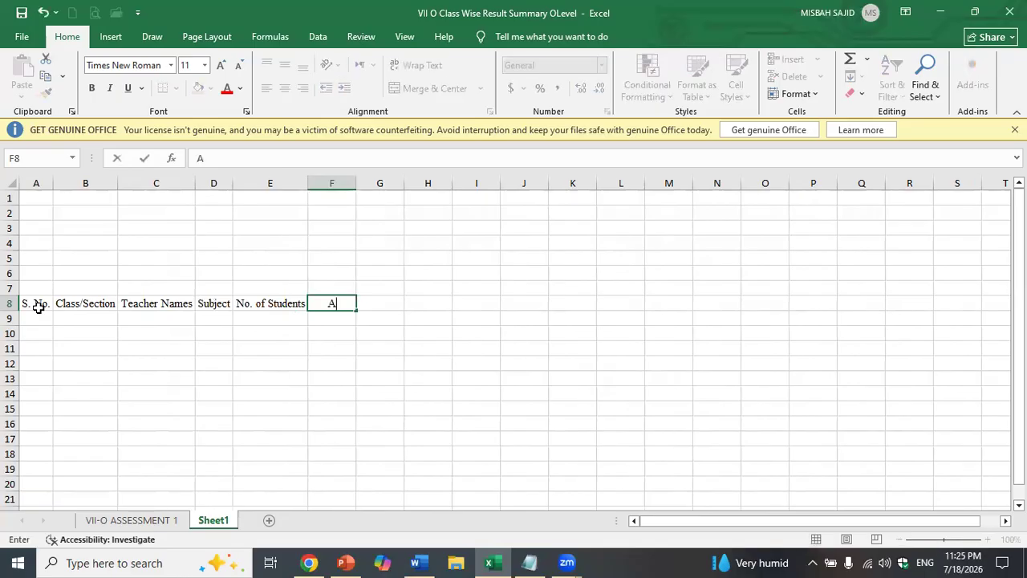
{"action": "type", "text": "*"}
{"action": "key", "text": "Tab"}
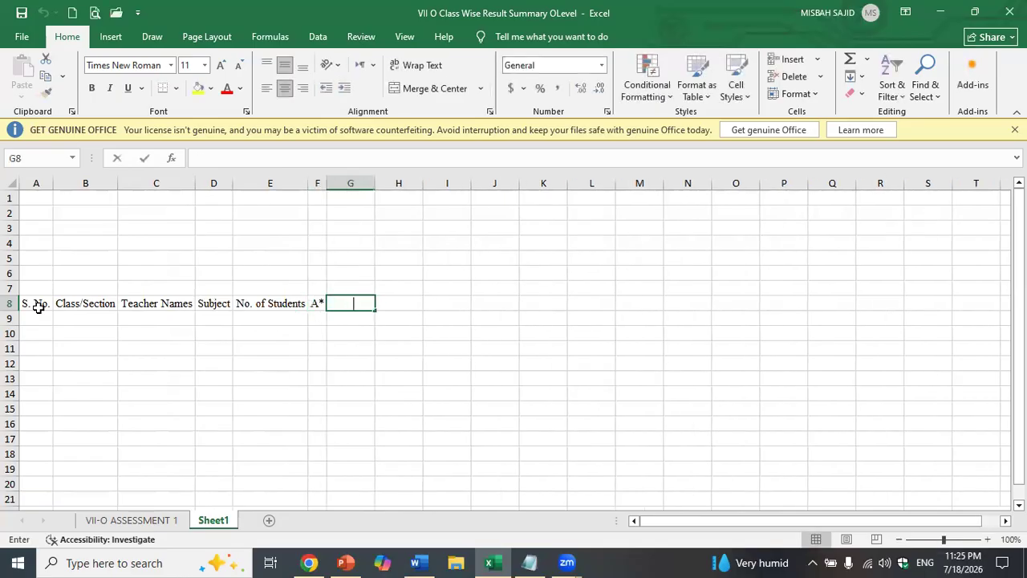
{"action": "type", "text": "a"}
{"action": "key", "text": "BackSpace"}
{"action": "type", "text": "A"}
{"action": "key", "text": "Tab"}
{"action": "type", "text": "B"}
{"action": "key", "text": "Tab"}
{"action": "type", "text": "C"}
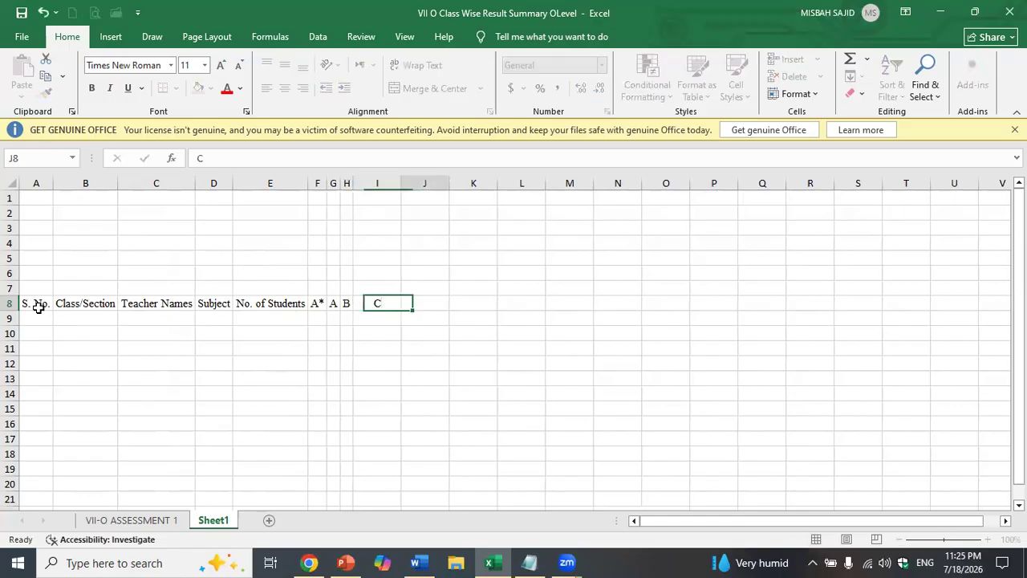
{"action": "key", "text": "Tab"}
{"action": "type", "text": "D"}
{"action": "key", "text": "Tab"}
{"action": "type", "text": "E"}
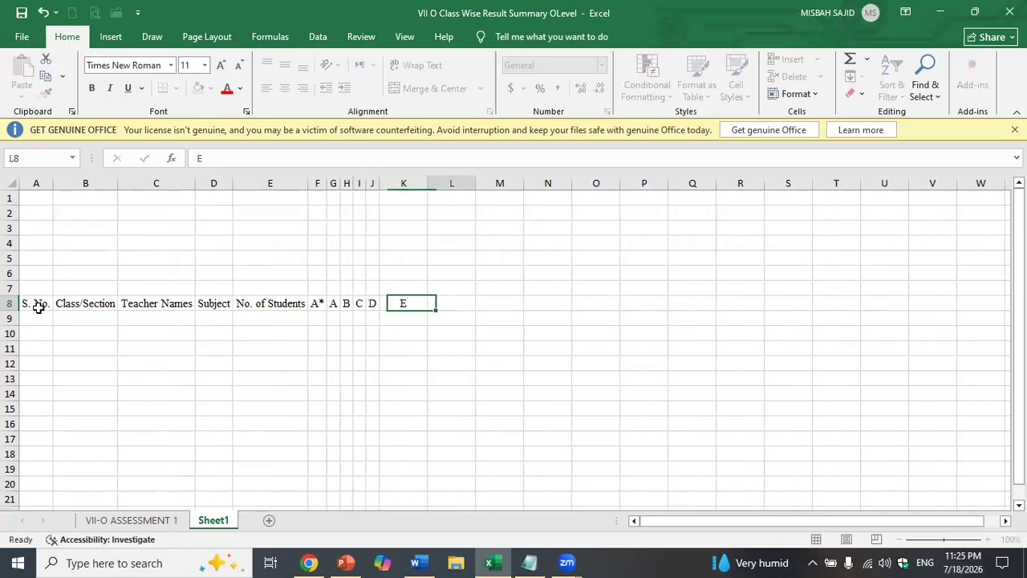
{"action": "key", "text": "Tab"}
{"action": "type", "text": "E"}
{"action": "key", "text": "BackSpace"}
{"action": "type", "text": "U"}
{"action": "key", "text": "Tab"}
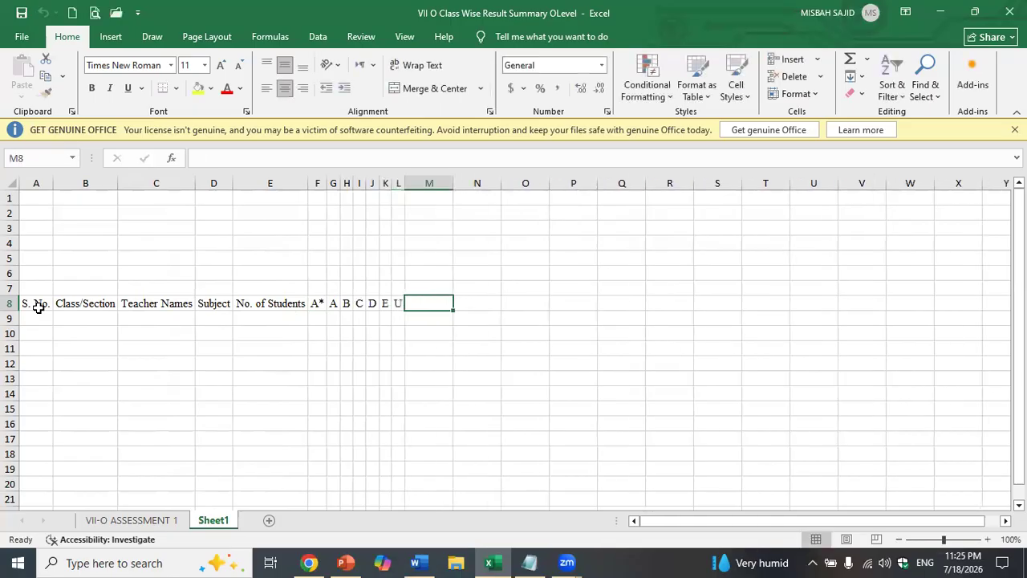
- Enter headings Pass, Fail, Pass%, Fail%, GPA and Abs in M8:R8
{"action": "type", "text": "Pass"}
{"action": "key", "text": "Tab"}
{"action": "type", "text": "Fail"}
{"action": "key", "text": "Tab"}
{"action": "type", "text": "Pass"}
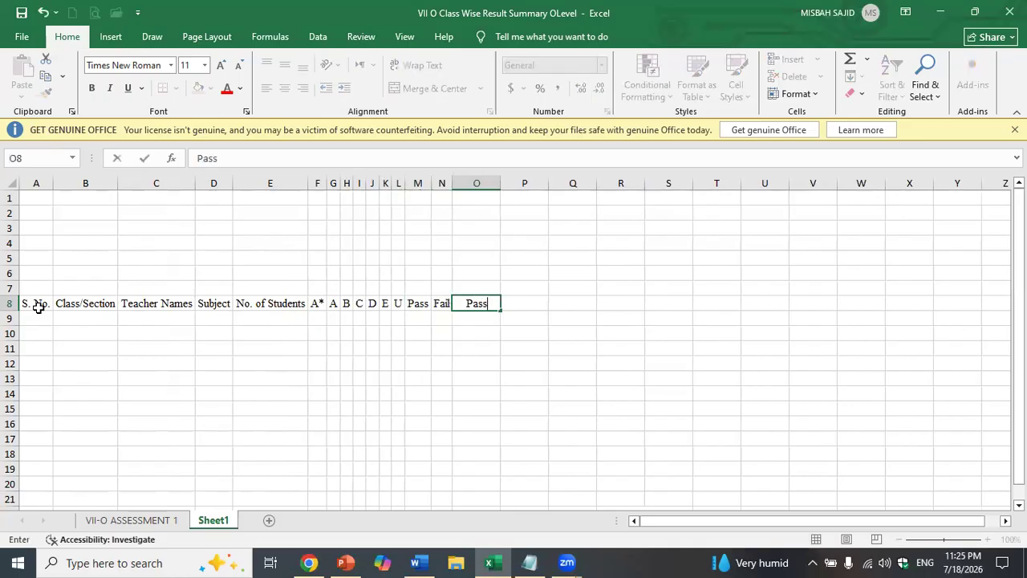
{"action": "type", "text": "%"}
{"action": "key", "text": "Tab"}
{"action": "type", "text": "Fail%"}
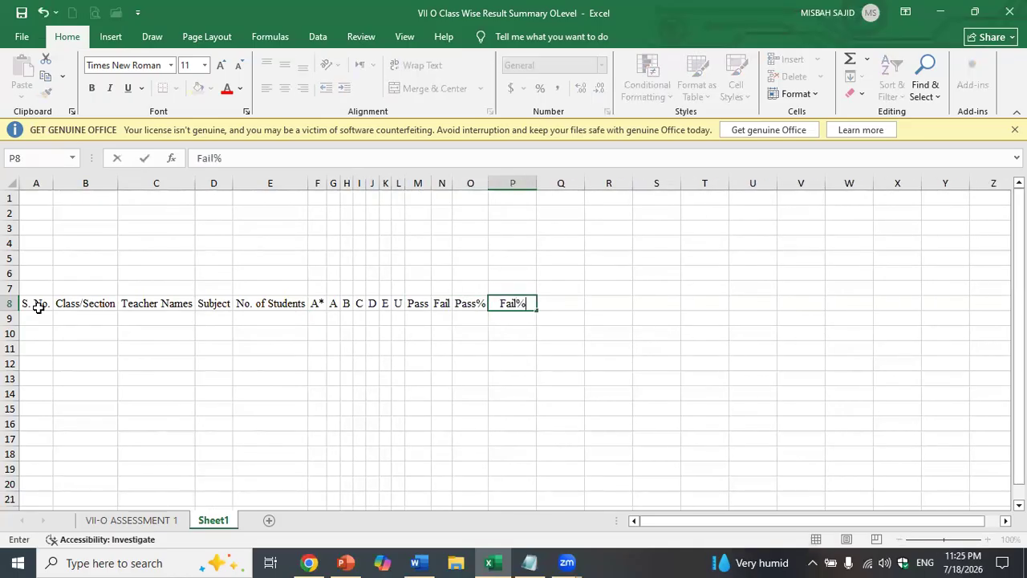
{"action": "key", "text": "Tab"}
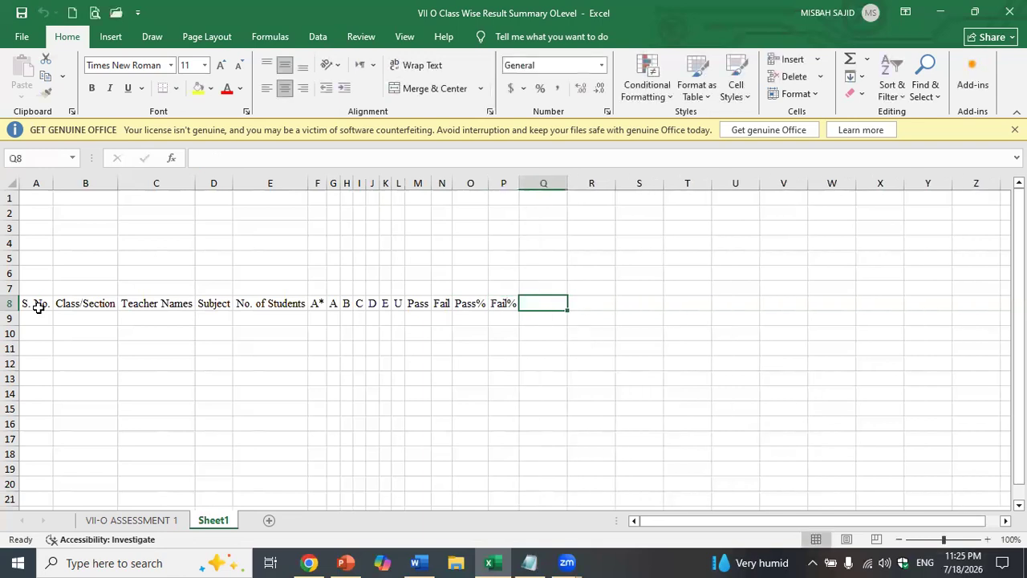
{"action": "type", "text": "GPAS"}
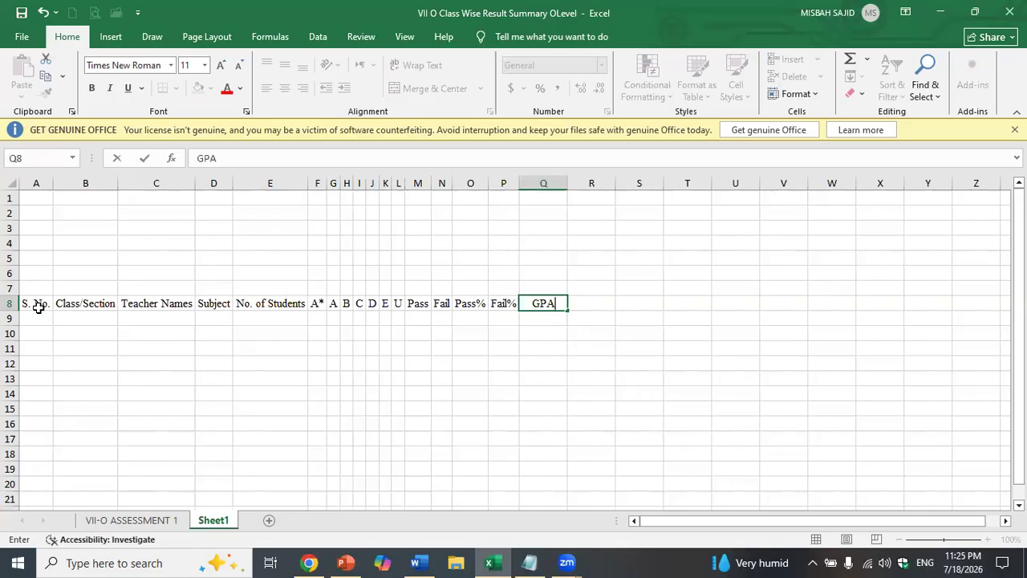
{"action": "key", "text": "BackSpace"}
{"action": "key", "text": "Tab"}
{"action": "type", "text": "Ab"}
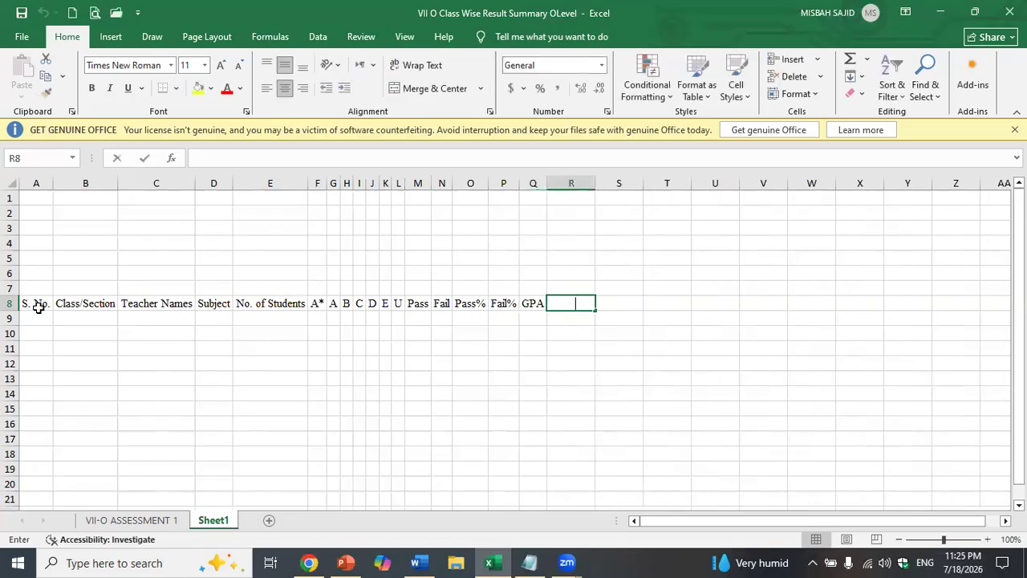
{"action": "type", "text": "s"}
{"action": "key", "text": "Return"}
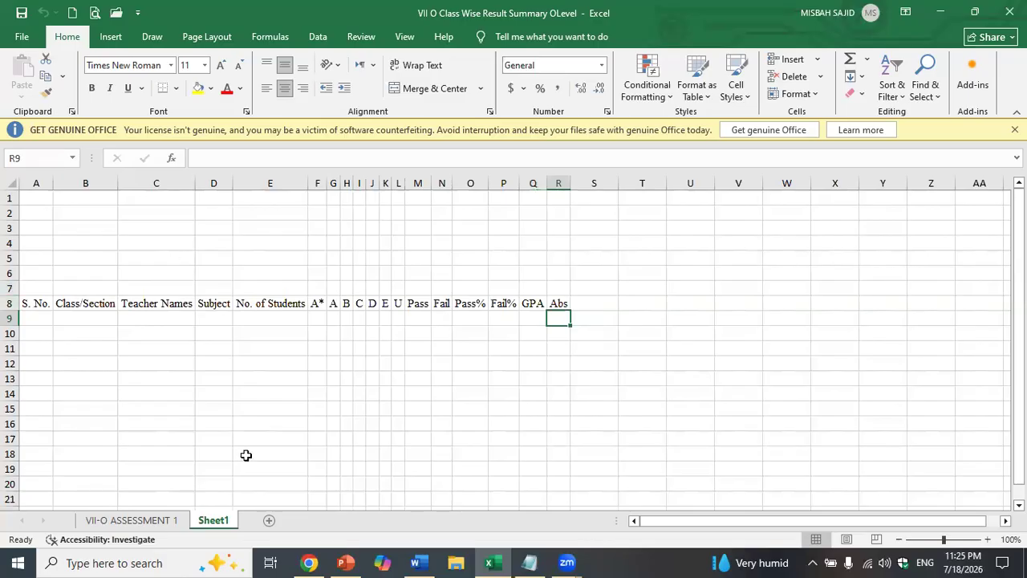
- List subjects English, Urdu, Mathematics, Physics and Islamiyat down D9:D13
{"action": "left_click", "coordinate": [213, 320]}
{"action": "type", "text": "English"}
{"action": "key", "text": "Return"}
{"action": "type", "text": "Urdu"}
{"action": "key", "text": "Return"}
{"action": "type", "text": "Mathemart"}
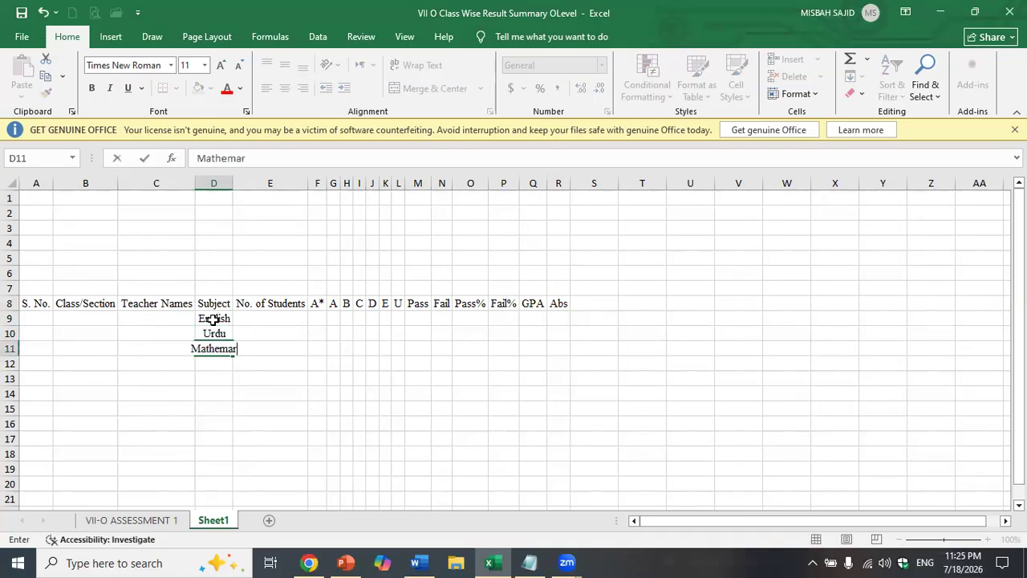
{"action": "key", "text": "BackSpace"}
{"action": "key", "text": "BackSpace"}
{"action": "type", "text": "tics"}
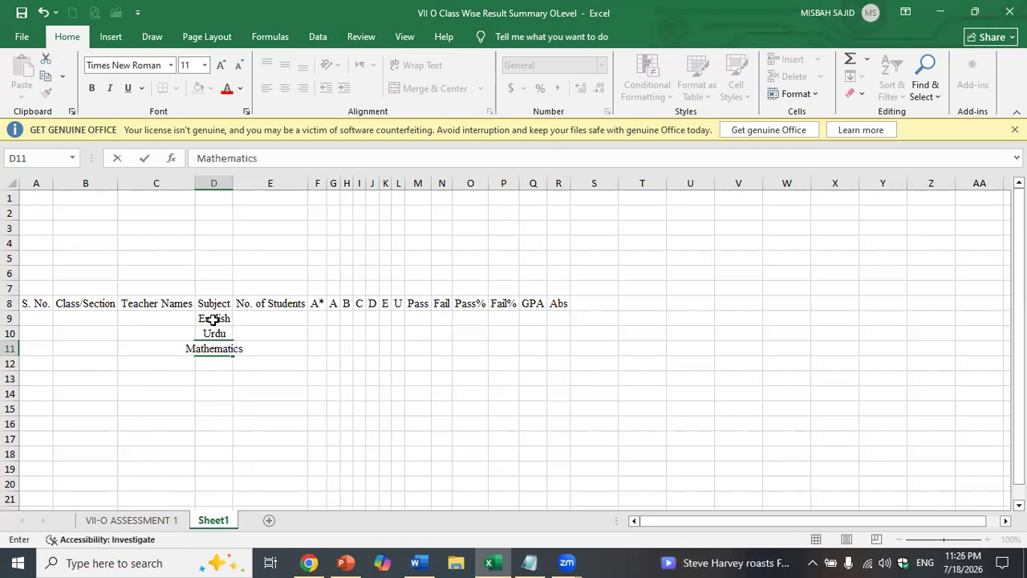
{"action": "key", "text": "Return"}
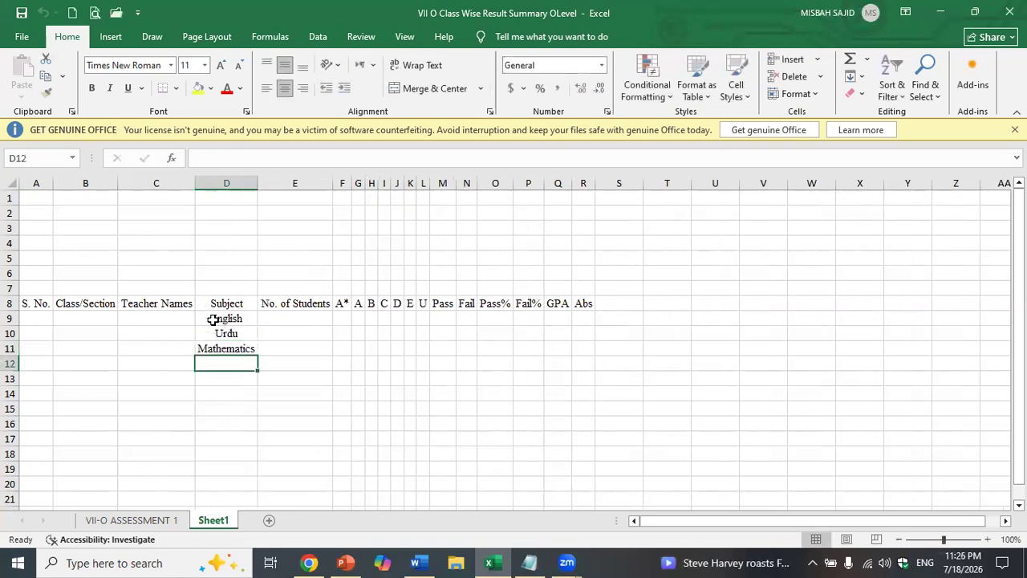
{"action": "type", "text": "Phy"}
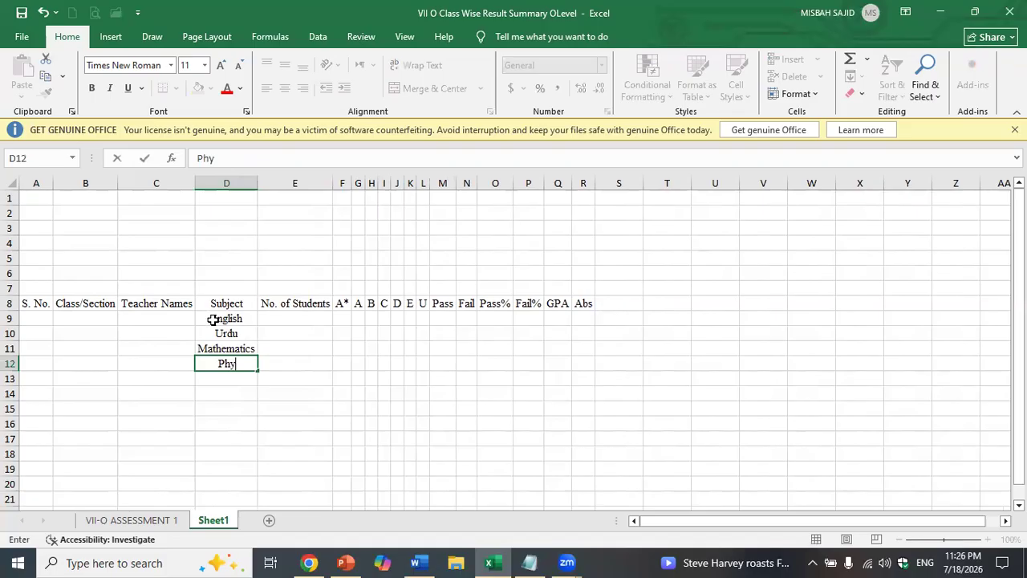
{"action": "type", "text": "sics"}
{"action": "key", "text": "Return"}
{"action": "type", "text": "Islamiyat"}
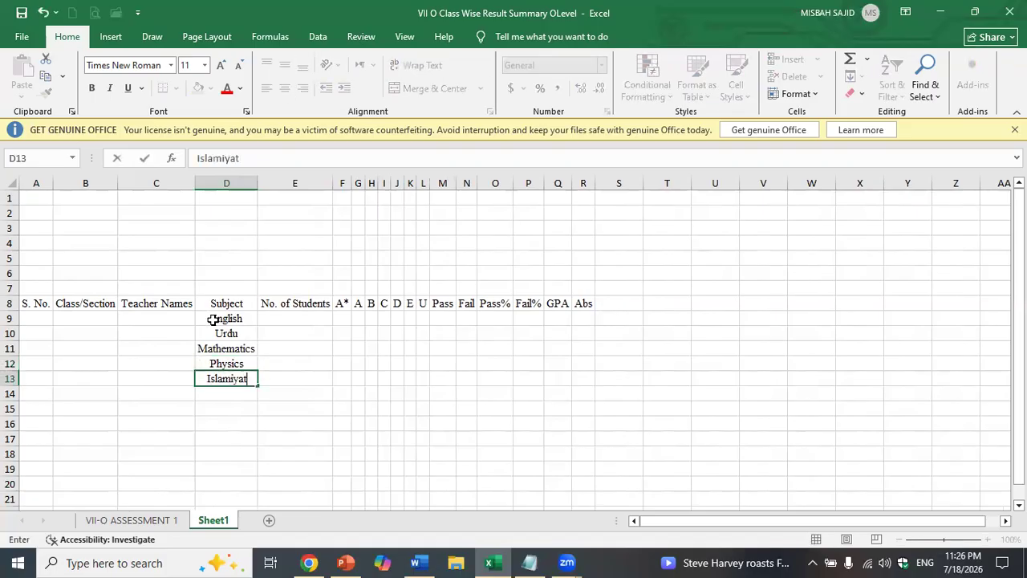
{"action": "key", "text": "Return"}
{"action": "key", "text": "Left"}
{"action": "key", "text": "Up"}
{"action": "key", "text": "Up"}
{"action": "key", "text": "Up"}
{"action": "key", "text": "Up"}
{"action": "key", "text": "Up"}
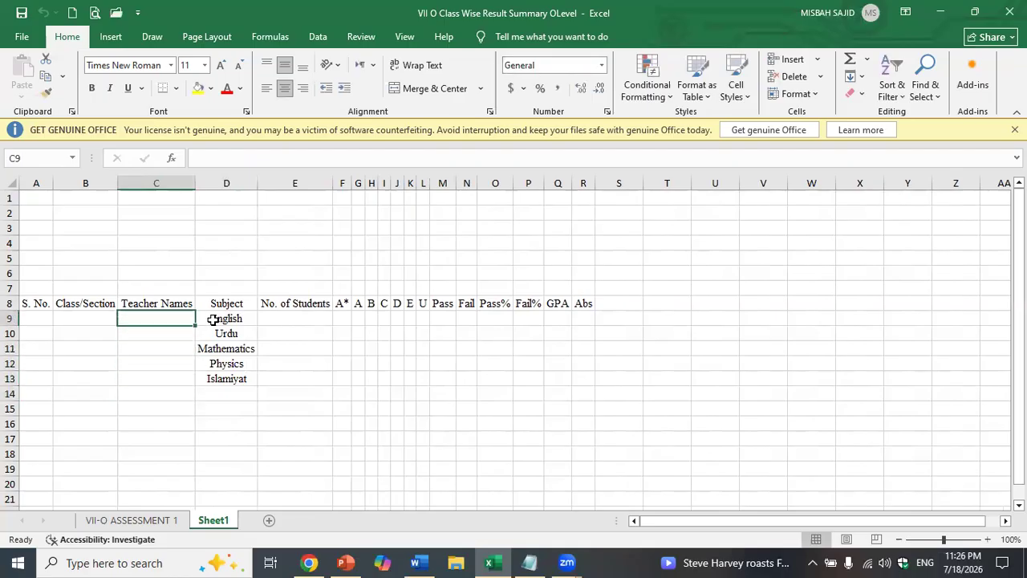
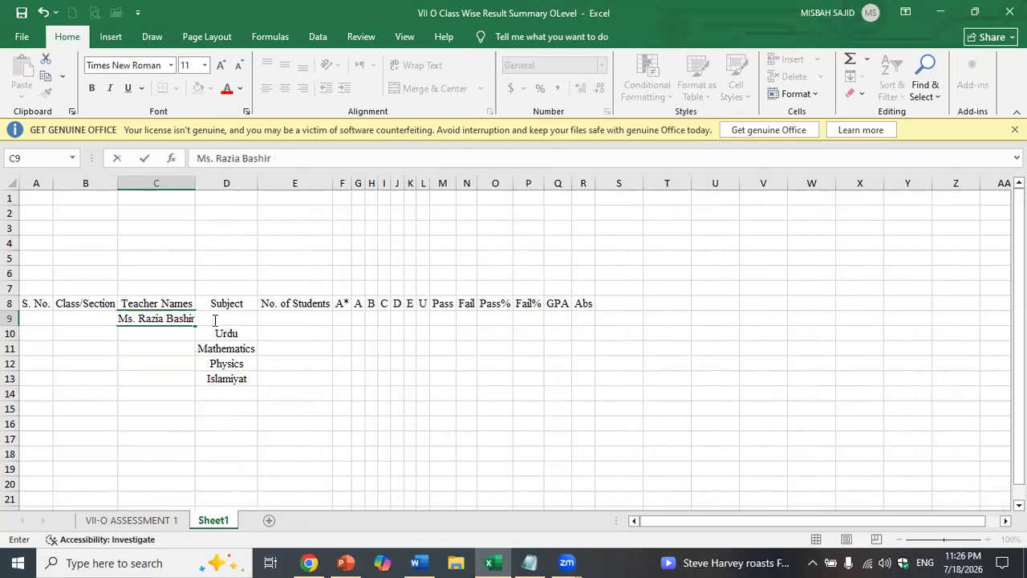
- Enter the first two teachers' names in C9 and C10
{"action": "key", "text": "Return"}
{"action": "type", "text": "Ms."}
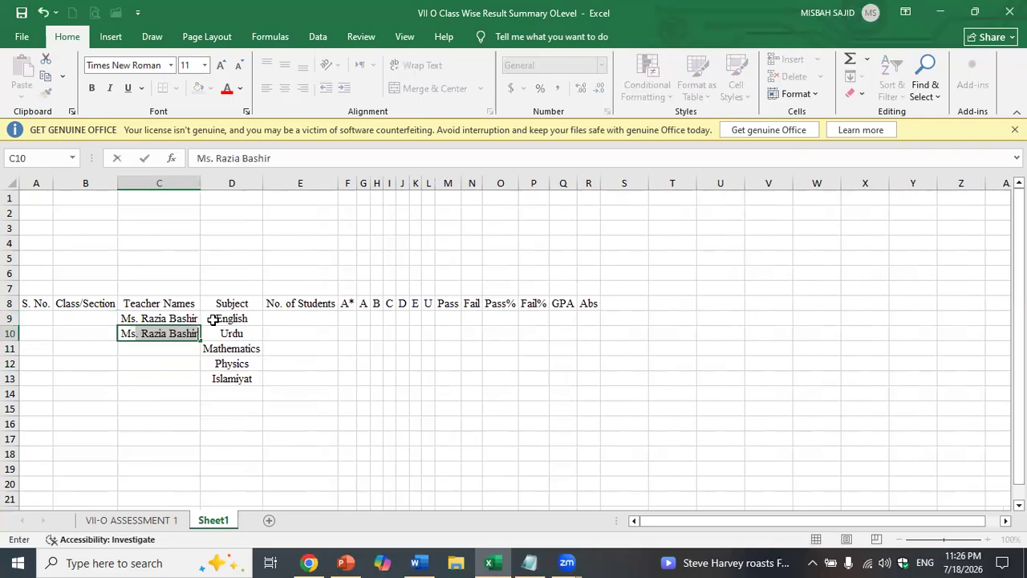
{"action": "key", "text": "BackSpace"}
{"action": "key", "text": "BackSpace"}
{"action": "type", "text": "S"}
{"action": "key", "text": "BackSpace"}
{"action": "key", "text": "BackSpace"}
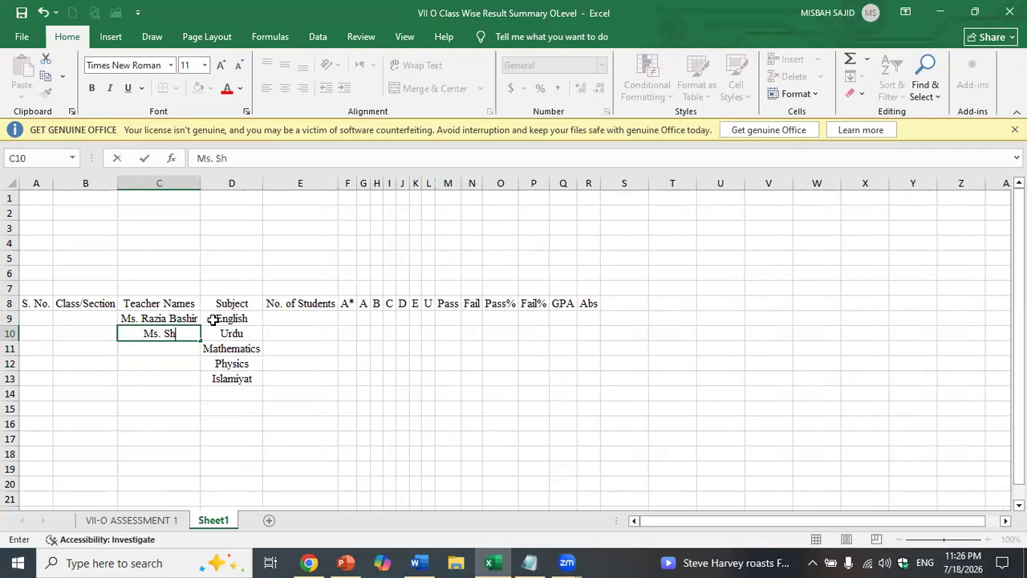
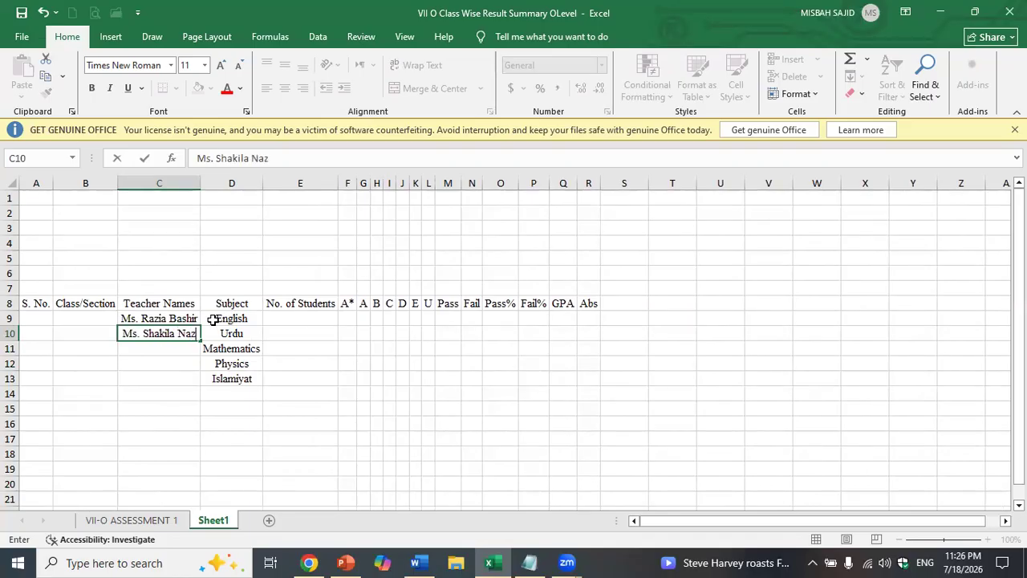
{"action": "key", "text": "Return"}
- Enter the remaining three teachers' names in C11:C13
{"action": "type", "text": "Ms."}
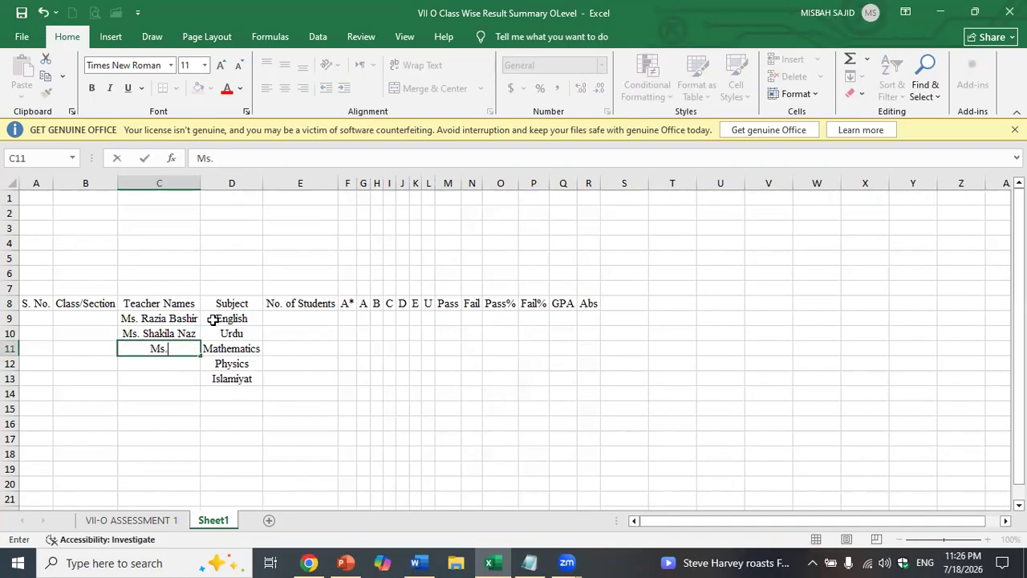
{"action": "type", "text": " M"}
{"action": "key", "text": "BackSpace"}
{"action": "type", "text": "B"}
{"action": "key", "text": "BackSpace"}
{"action": "key", "text": "Return"}
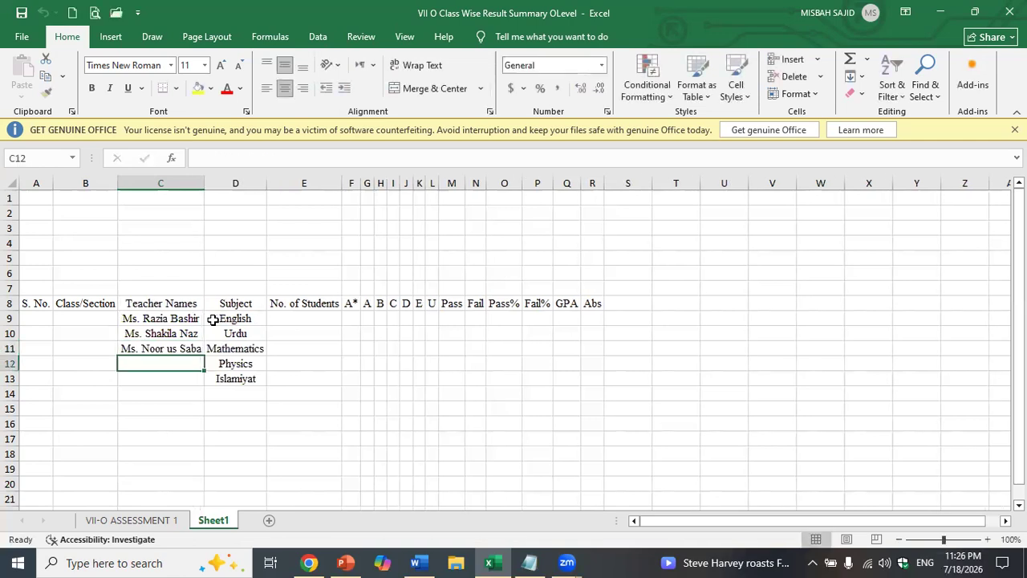
{"action": "type", "text": "Ms. "}
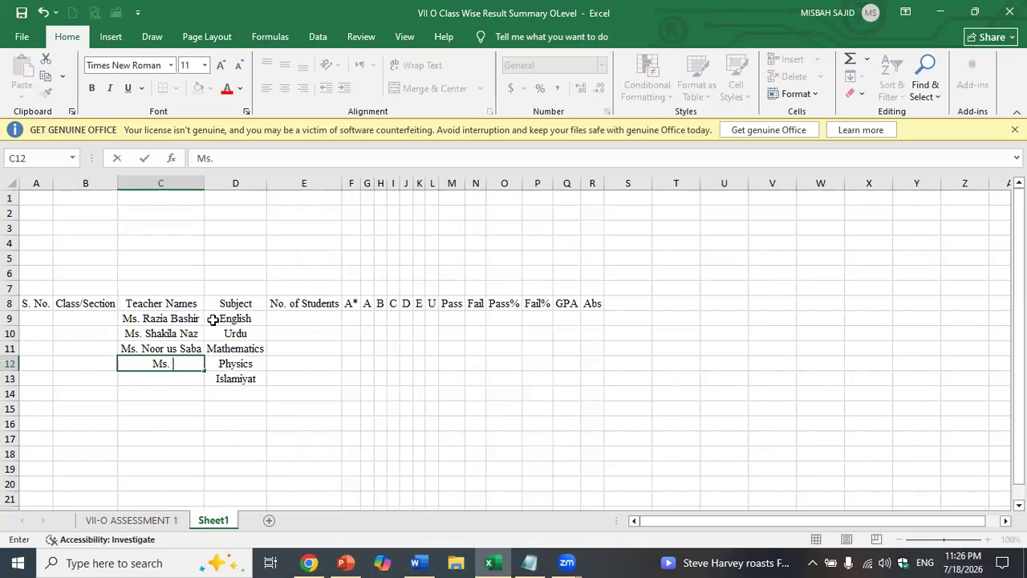
{"action": "type", "text": "Talat"}
{"action": "key", "text": "Return"}
{"action": "type", "text": "M"}
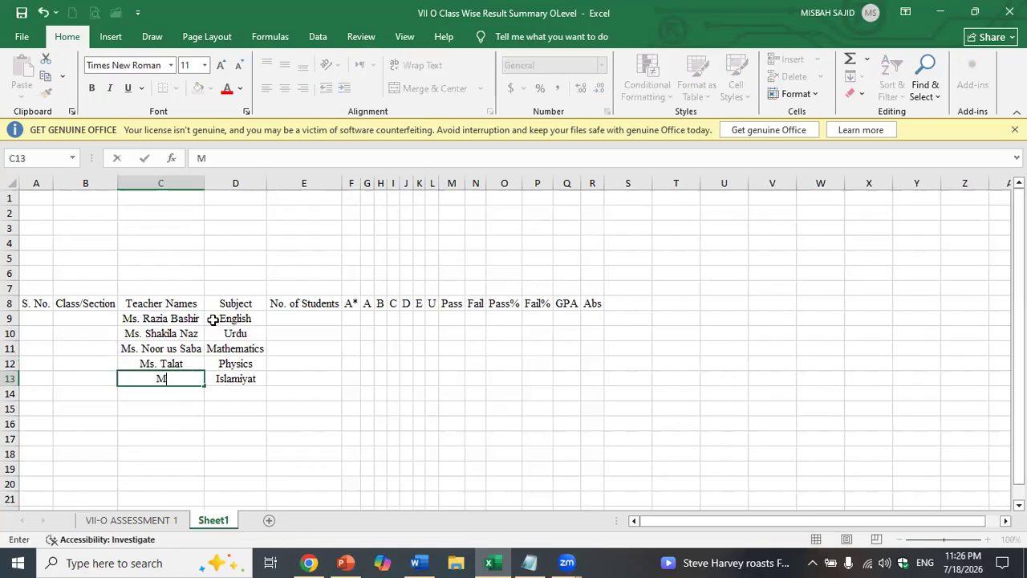
{"action": "type", "text": "s. Musarat"}
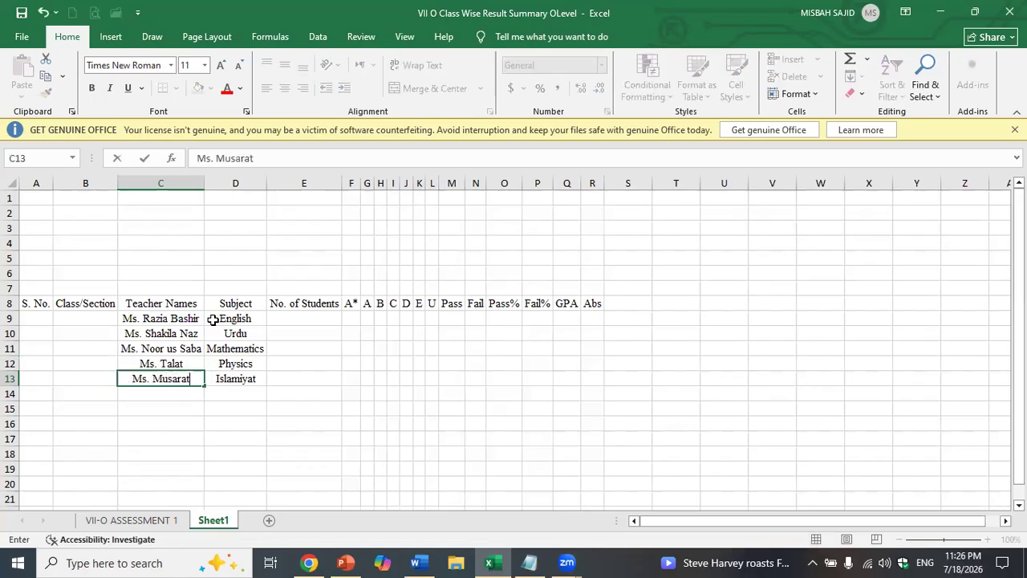
{"action": "key", "text": "Return"}
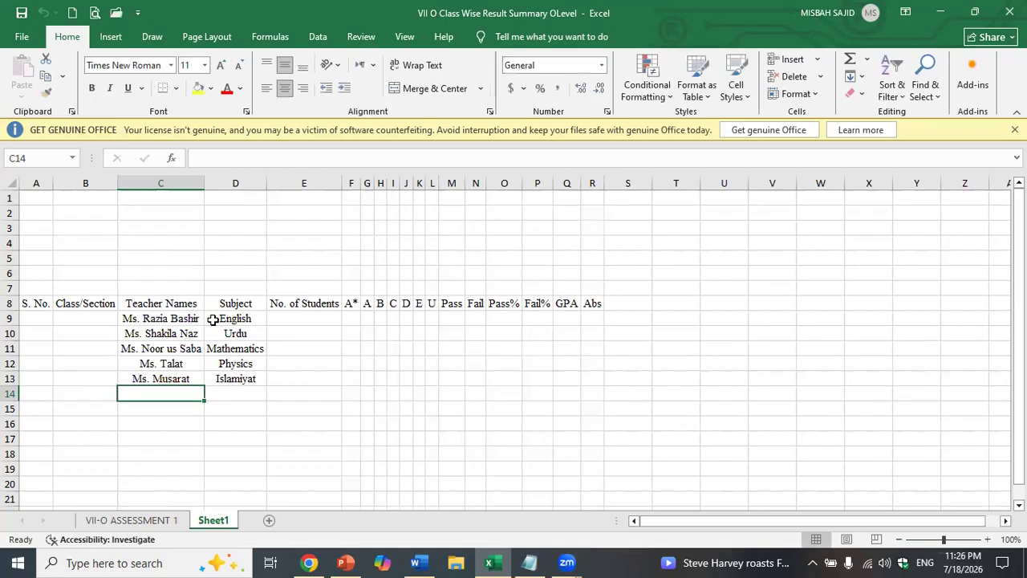
{"action": "left_click", "coordinate": [28, 319]}
- Fill serial numbers 1 to 5 down A9:A13
{"action": "key", "text": "Return"}
{"action": "type", "text": "2"}
{"action": "key", "text": "Return"}
{"action": "left_click_drag", "start_coordinate": [34, 317], "coordinate": [46, 384]}
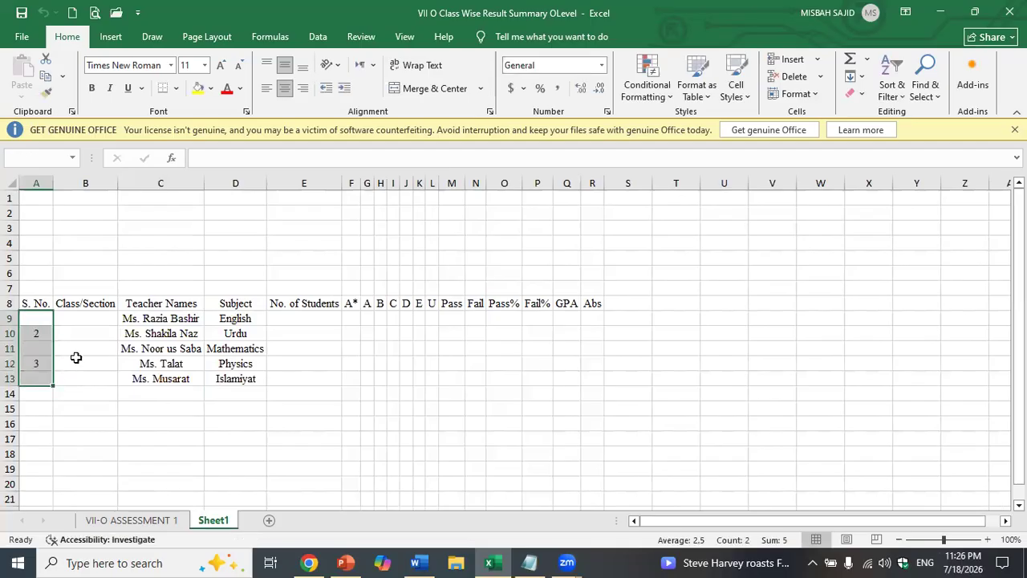
{"action": "left_click", "coordinate": [46, 317]}
{"action": "type", "text": "1"}
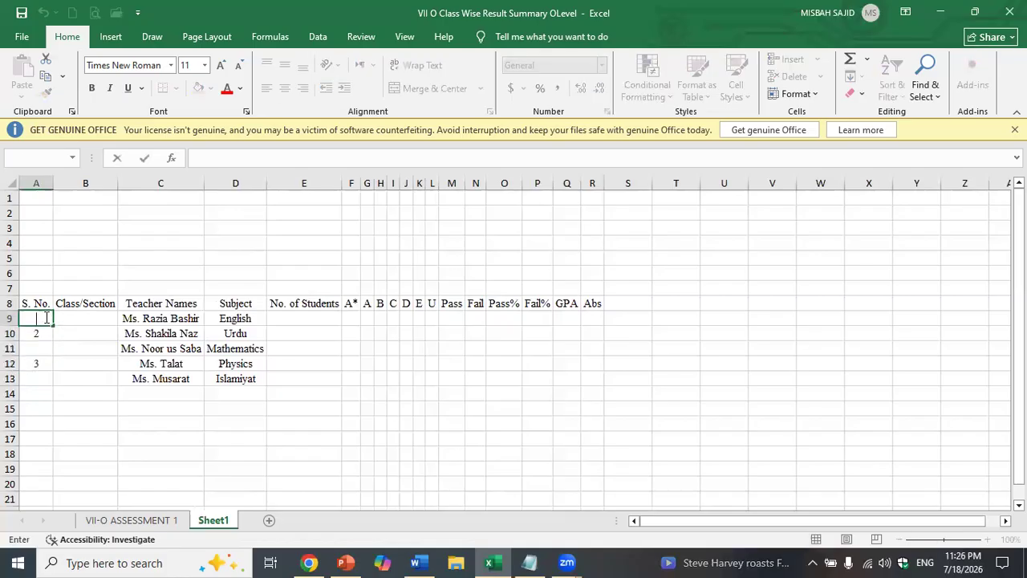
{"action": "key", "text": "Return"}
{"action": "left_click_drag", "start_coordinate": [46, 317], "coordinate": [55, 387]}
- Merge and center B9:B13 and make it bold
{"action": "left_click_drag", "start_coordinate": [104, 314], "coordinate": [96, 378]}
{"action": "left_click", "coordinate": [462, 92]}
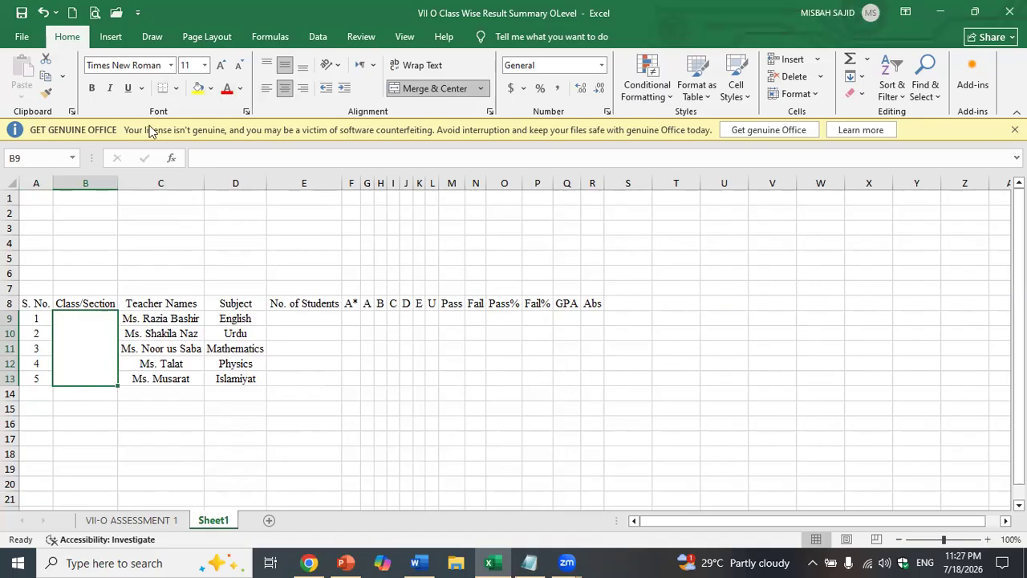
{"action": "left_click", "coordinate": [91, 88]}
- Enter X -A (Girls) in the merged Class/Section cell
{"action": "type", "text": "X -A (Gur"}
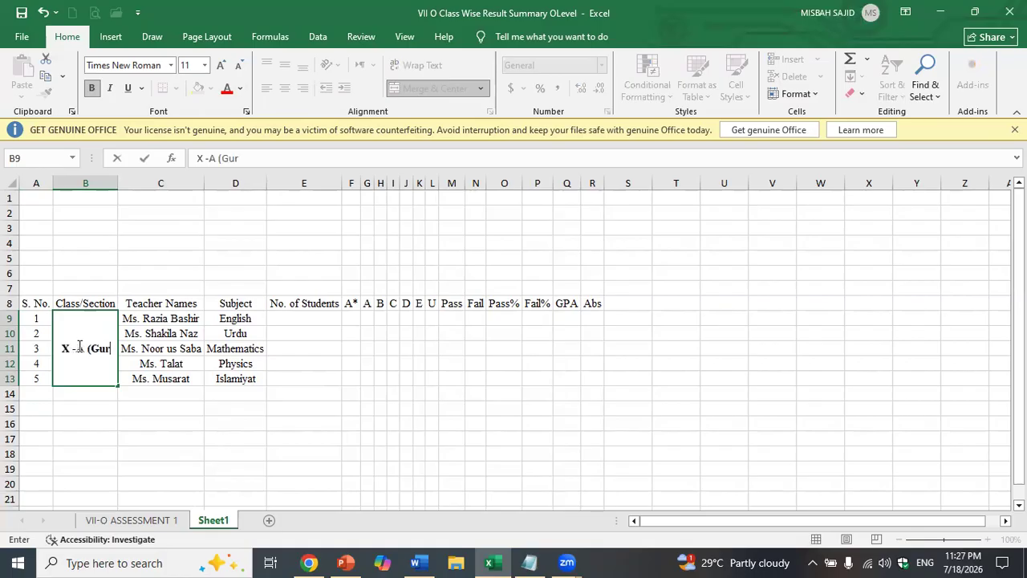
{"action": "key", "text": "BackSpace"}
{"action": "key", "text": "BackSpace"}
{"action": "type", "text": "irls)"}
{"action": "key", "text": "Tab"}
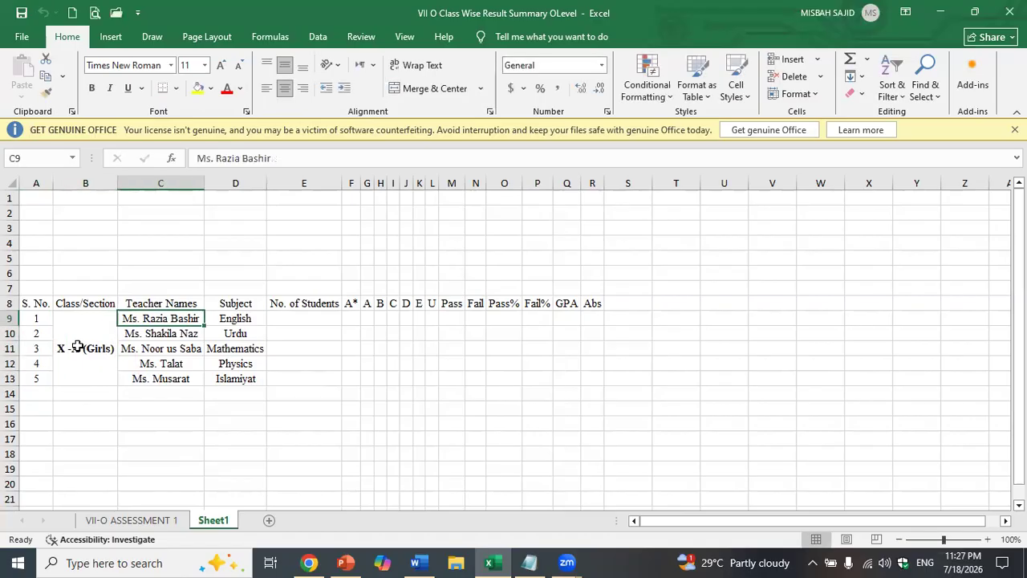
- Enter 30 students in each of E9:E13
{"action": "left_click", "coordinate": [312, 317]}
{"action": "type", "text": "30"}
{"action": "key", "text": "Return"}
{"action": "type", "text": "30"}
{"action": "key", "text": "Return"}
{"action": "type", "text": "30"}
{"action": "key", "text": "Return"}
{"action": "type", "text": "30"}
{"action": "key", "text": "Return"}
{"action": "type", "text": "30"}
{"action": "key", "text": "Return"}
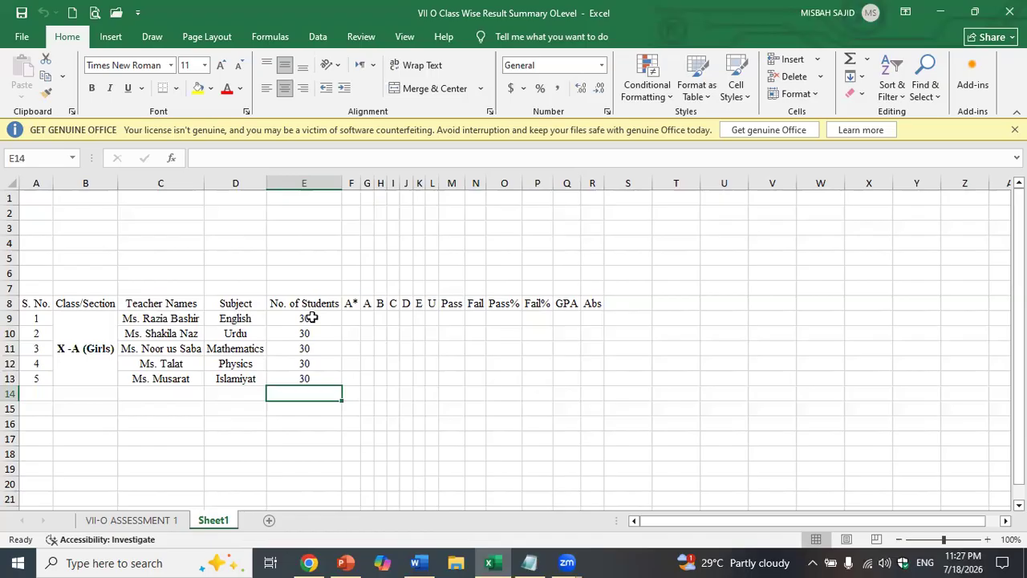
- Enter a SUM of the first teacher's grade counts as the Pass total in M9, ignoring its warning
{"action": "left_click", "coordinate": [444, 319]}
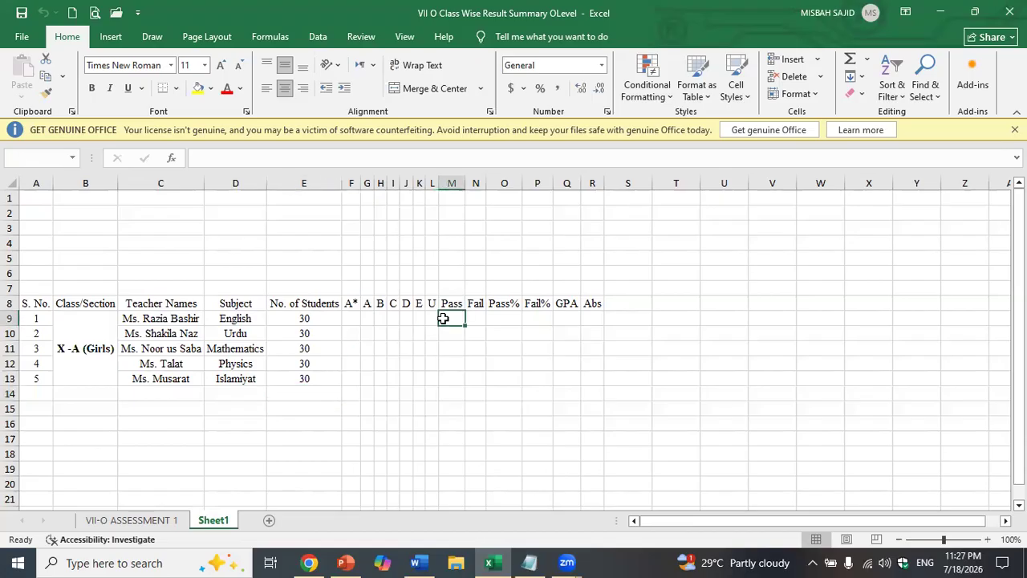
{"action": "type", "text": "=su"}
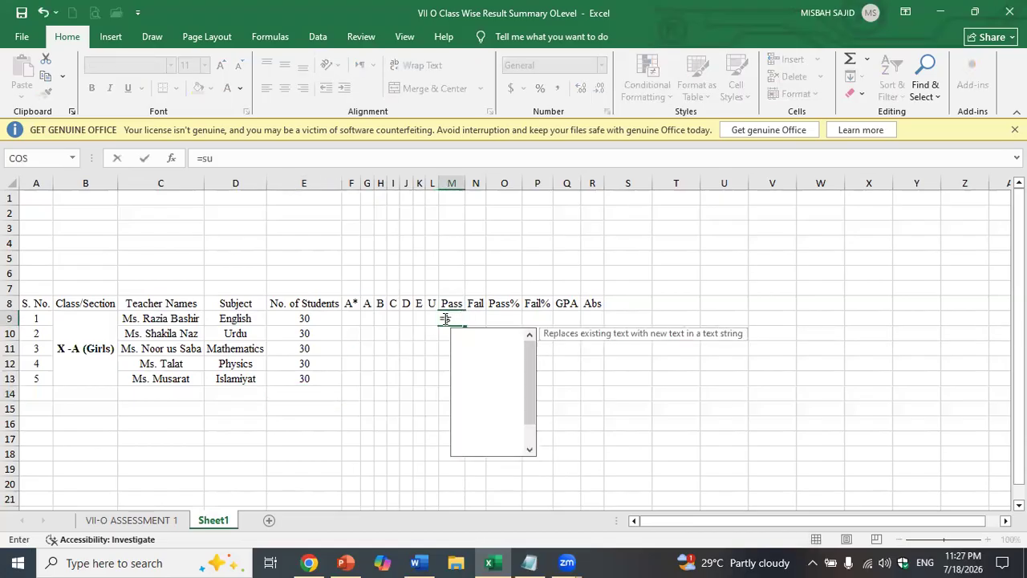
{"action": "type", "text": "m("}
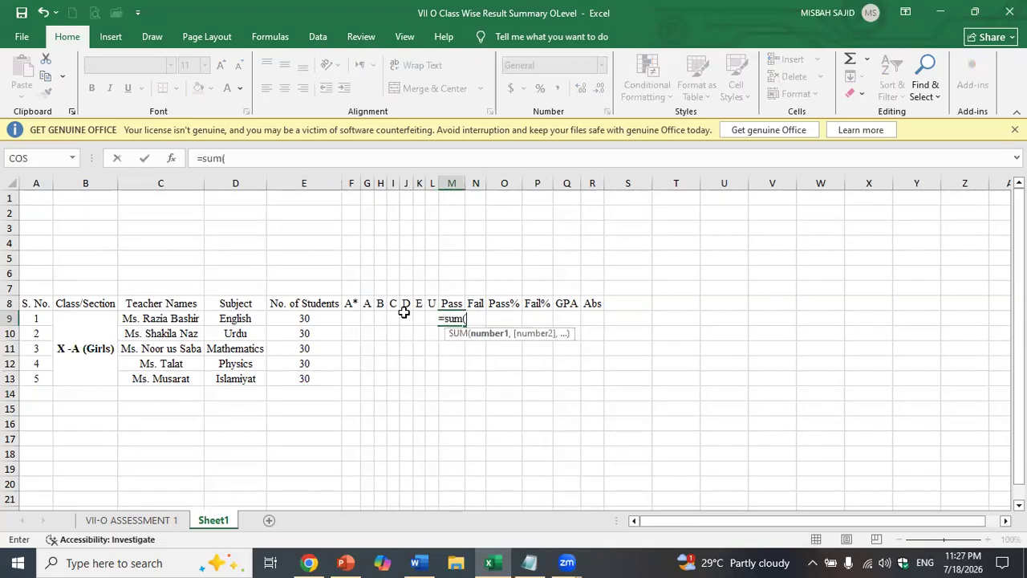
{"action": "left_click_drag", "start_coordinate": [352, 318], "coordinate": [419, 319]}
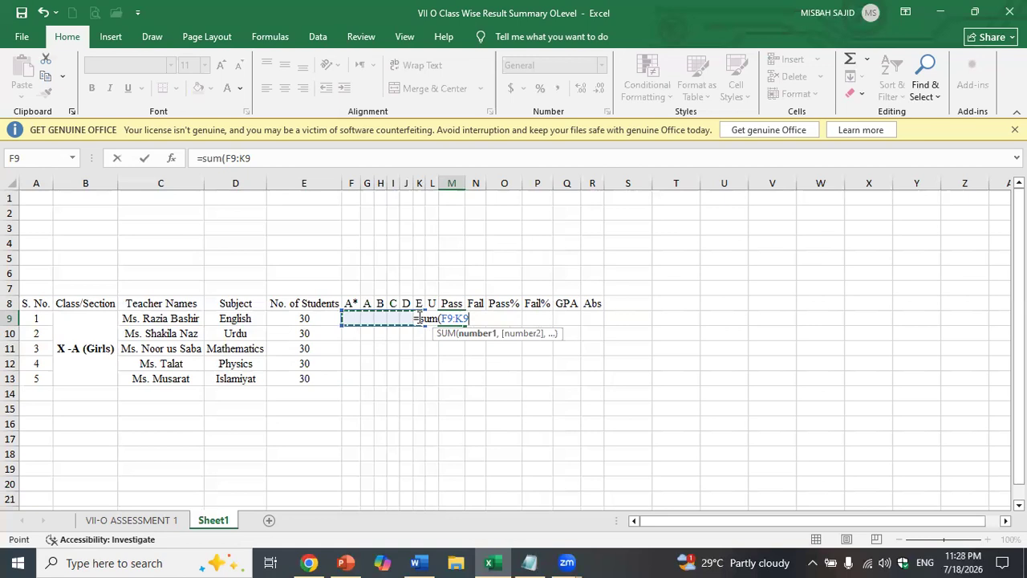
{"action": "key", "text": "Return"}
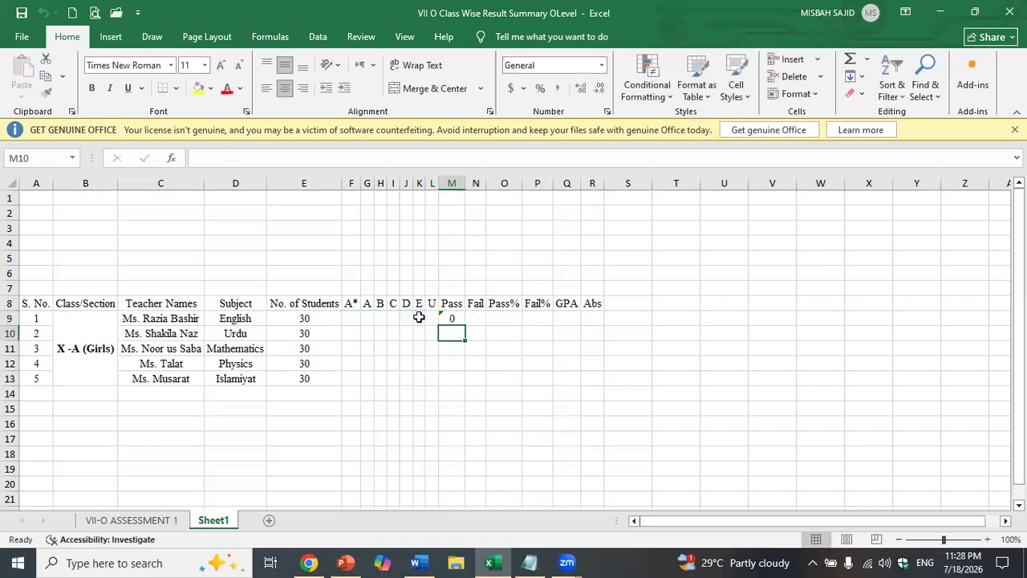
{"action": "left_click", "coordinate": [450, 319]}
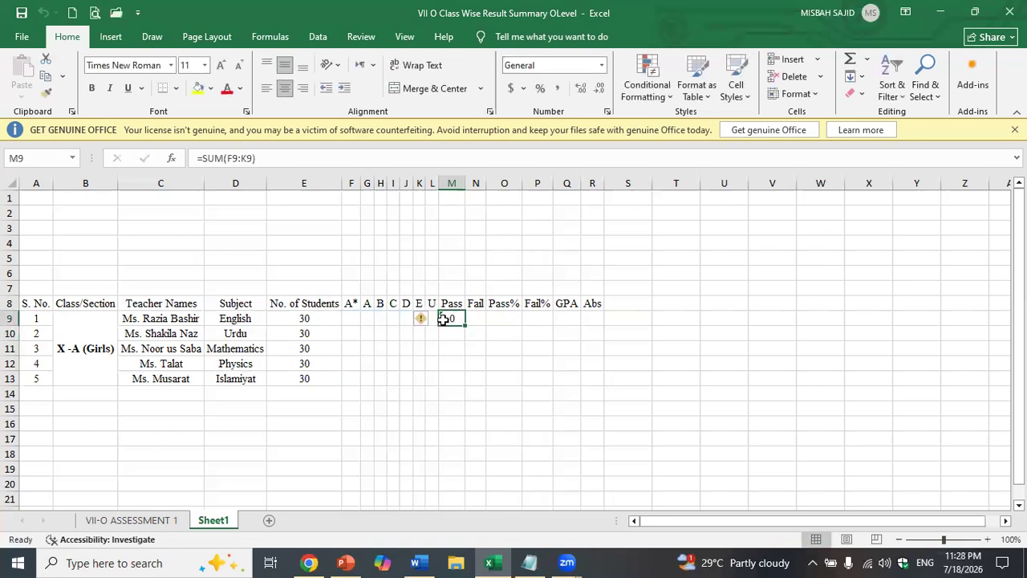
{"action": "left_click", "coordinate": [420, 319]}
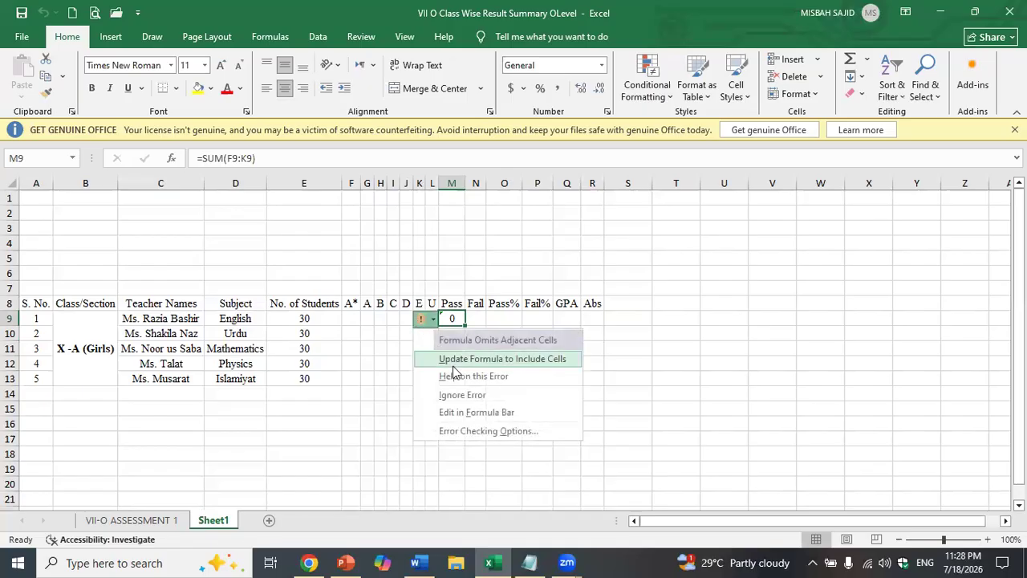
{"action": "left_click", "coordinate": [461, 395]}
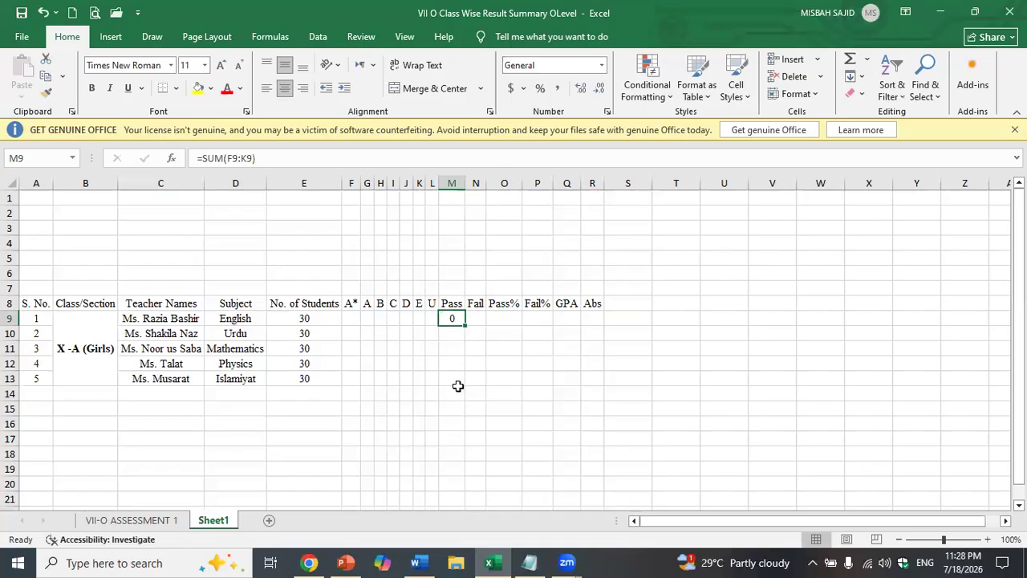
- Set the first teacher's Fail cell N9 to =L9, the U grade count
{"action": "left_click", "coordinate": [476, 318]}
{"action": "type", "text": "="}
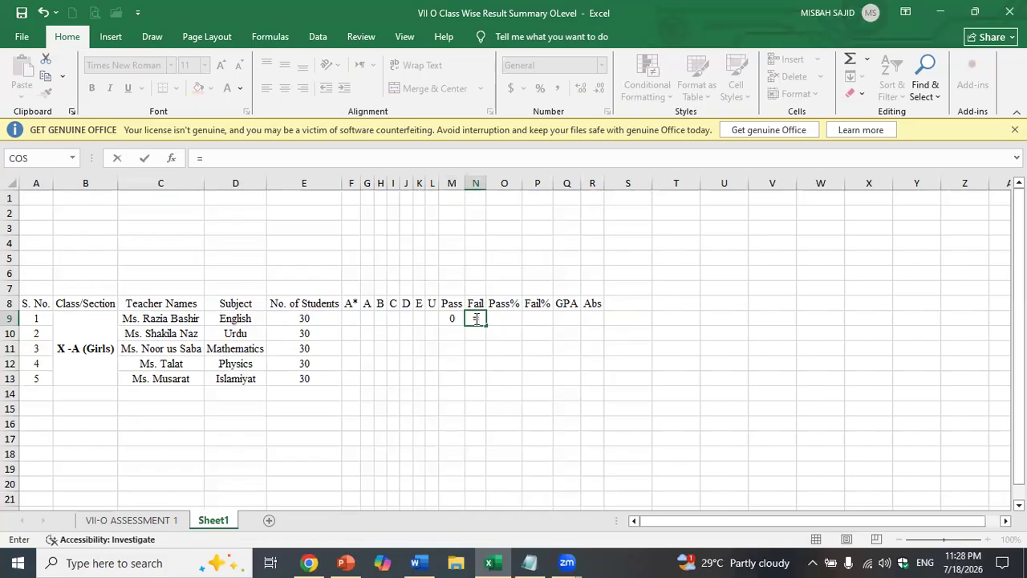
{"action": "left_click", "coordinate": [433, 317]}
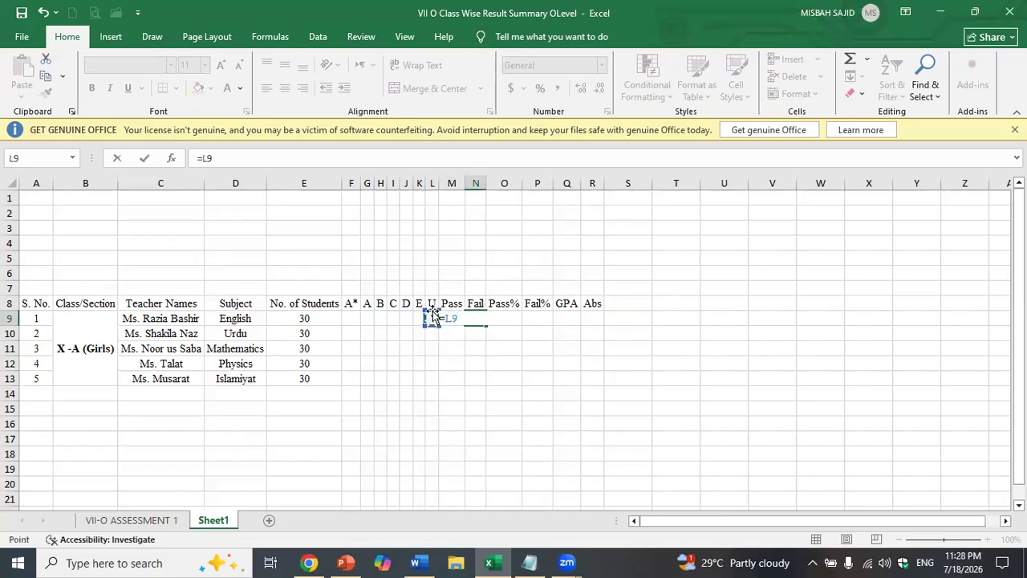
{"action": "key", "text": "Return"}
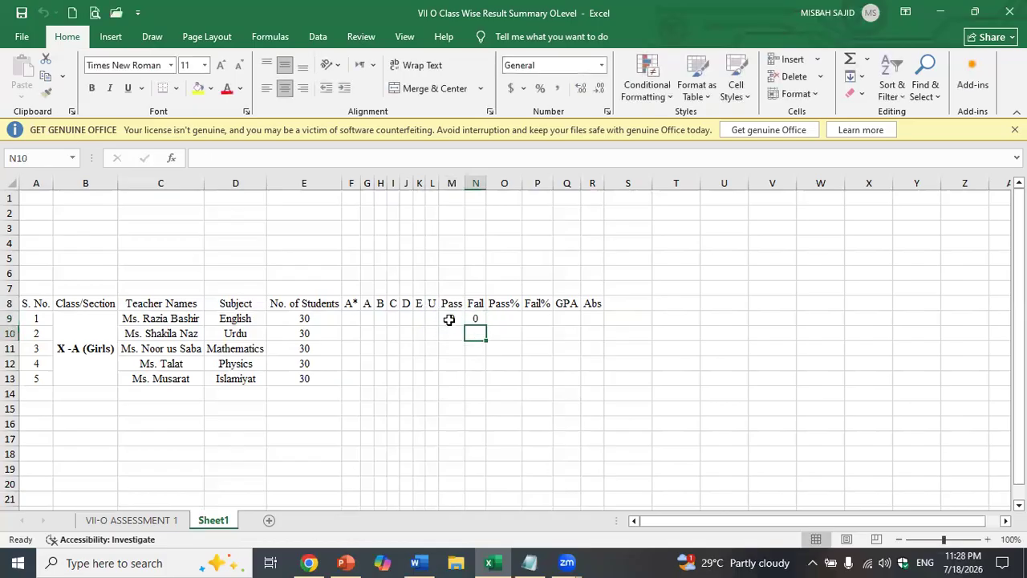
- Copy the Pass sum formula from M9 down to M13
{"action": "left_click", "coordinate": [453, 320]}
{"action": "left_click_drag", "start_coordinate": [465, 327], "coordinate": [461, 382]}
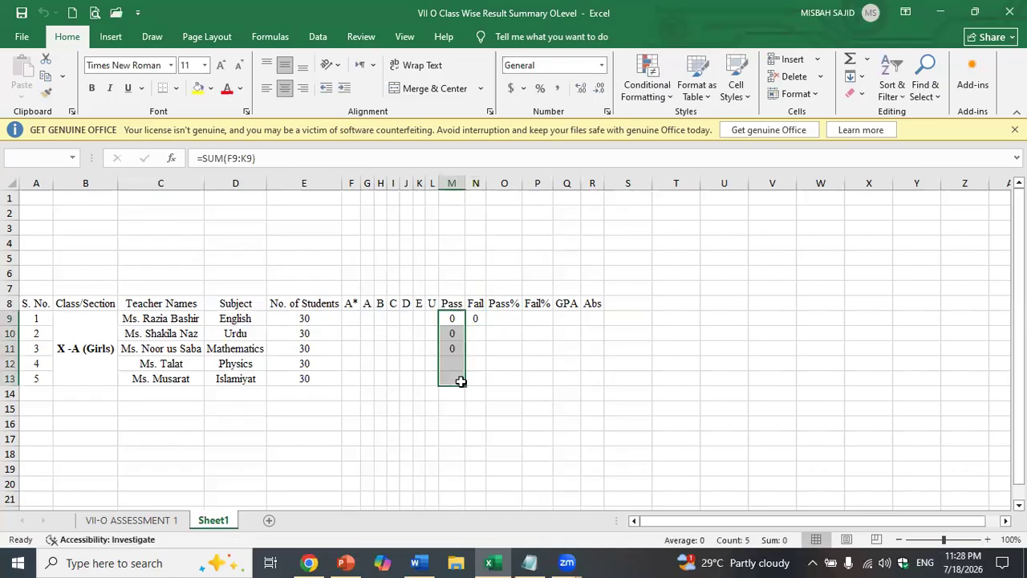
{"action": "left_click", "coordinate": [509, 365]}
{"action": "left_click_drag", "start_coordinate": [443, 330], "coordinate": [445, 382]}
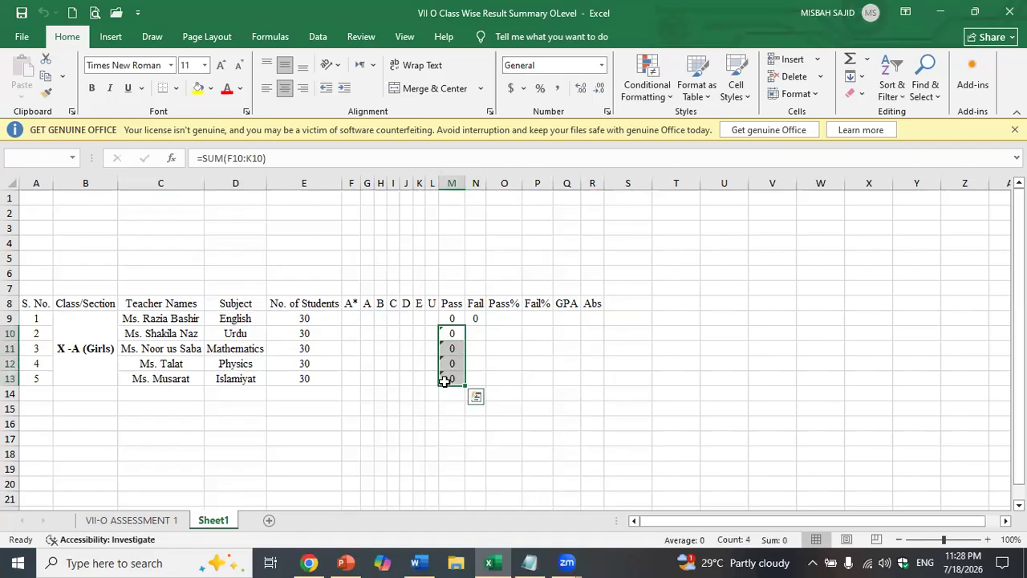
- Ignore the error flags on Pass cells M13 and M12
{"action": "left_click", "coordinate": [444, 381]}
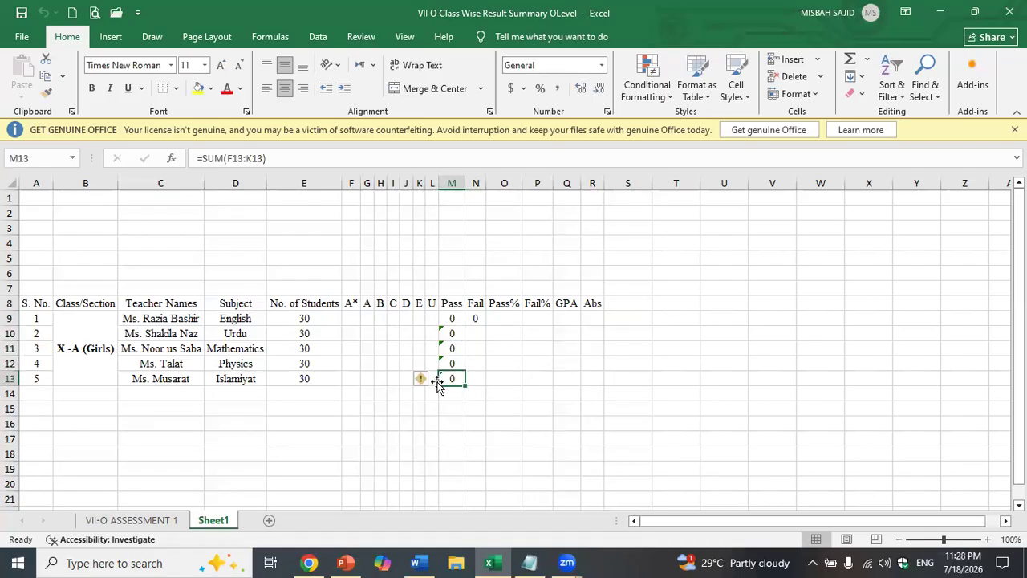
{"action": "left_click", "coordinate": [423, 380]}
{"action": "left_click", "coordinate": [455, 457]}
{"action": "left_click", "coordinate": [449, 363]}
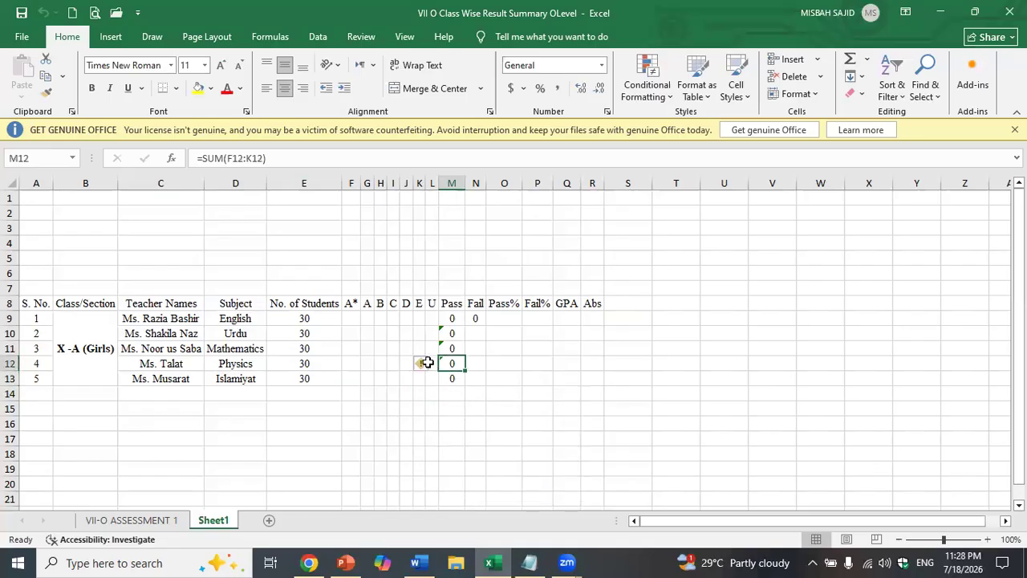
{"action": "left_click", "coordinate": [422, 364]}
{"action": "left_click", "coordinate": [444, 441]}
- Ignore the error flags on M11 and M10, then fill the Fail formula down to N13
{"action": "left_click", "coordinate": [444, 348]}
{"action": "left_click", "coordinate": [423, 350]}
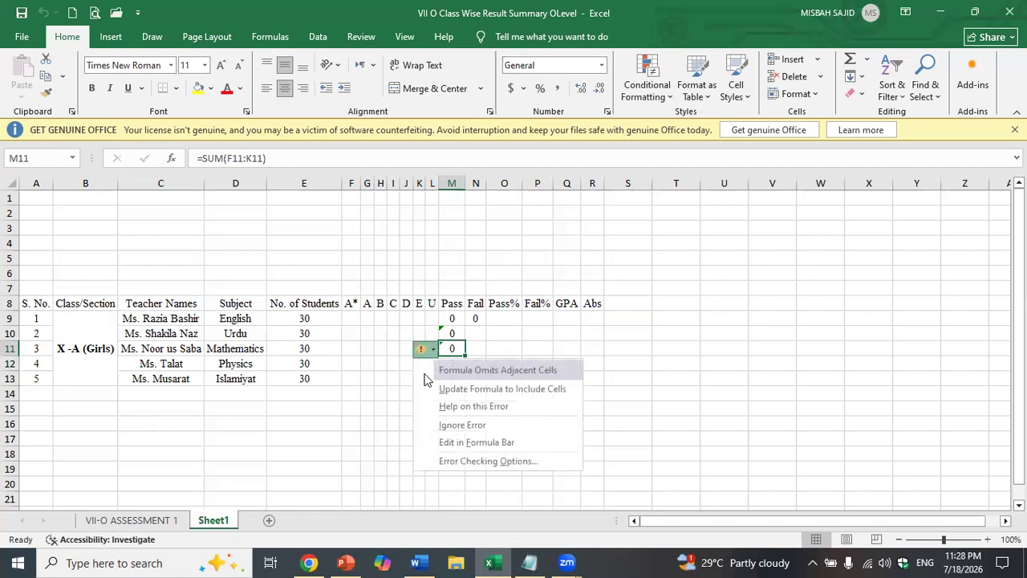
{"action": "left_click", "coordinate": [438, 426]}
{"action": "left_click", "coordinate": [441, 333]}
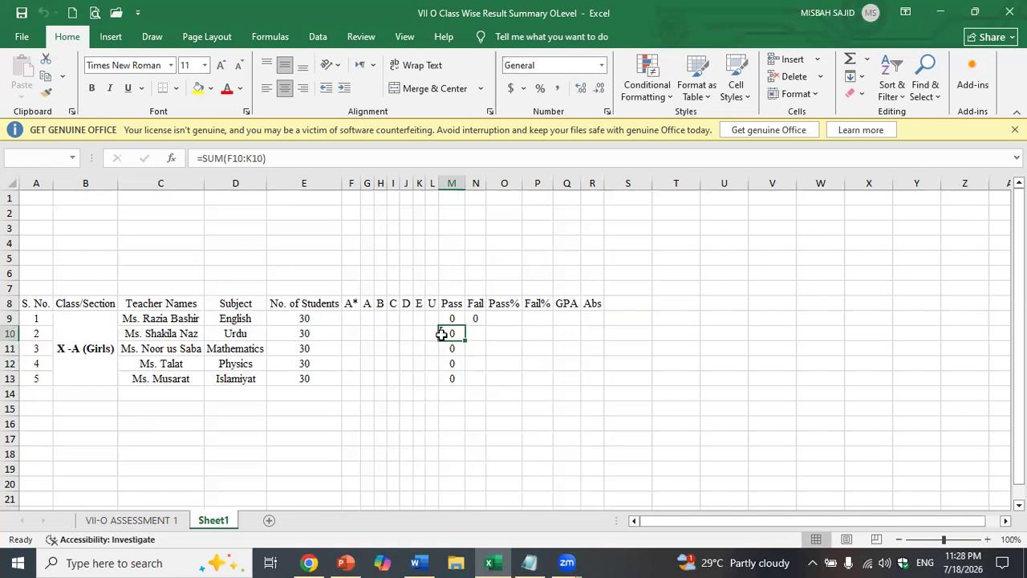
{"action": "left_click", "coordinate": [423, 334]}
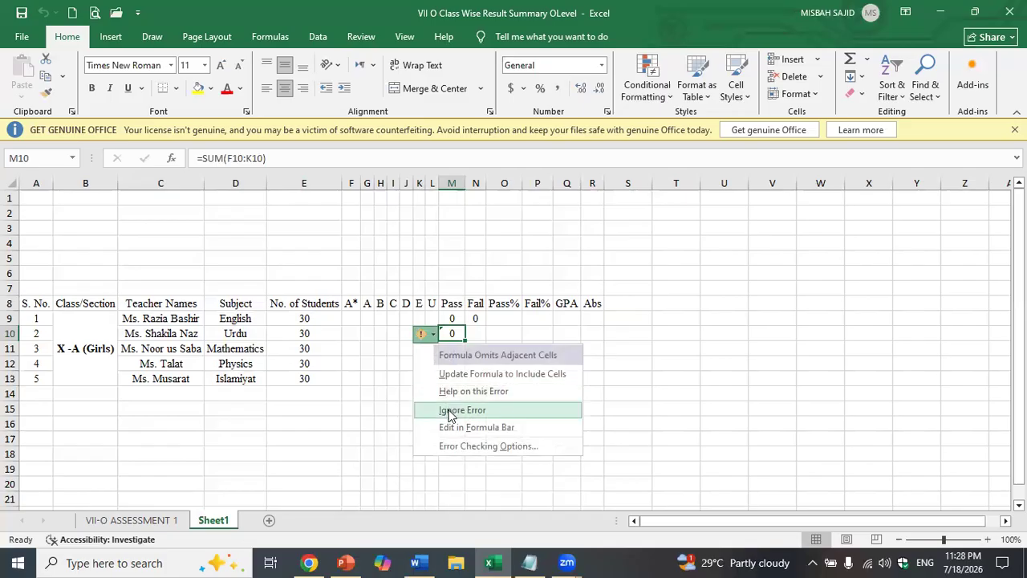
{"action": "left_click", "coordinate": [447, 409]}
{"action": "left_click", "coordinate": [484, 323]}
{"action": "left_click_drag", "start_coordinate": [486, 326], "coordinate": [486, 389]}
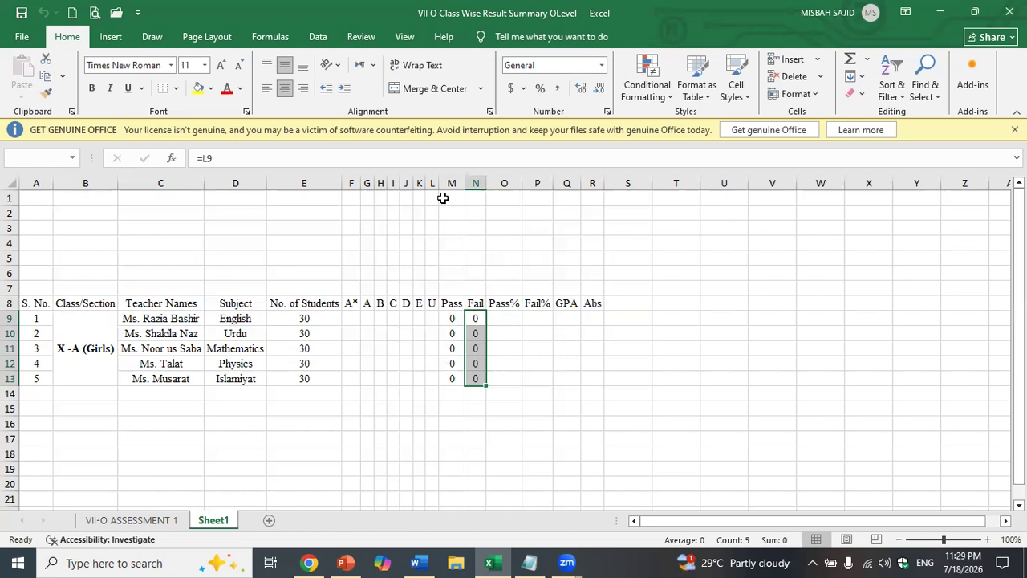
- Enter Pass% as =M9/E9 in O9, fill it to O13 and format as percent
{"action": "key", "text": "Right"}
{"action": "type", "text": "="}
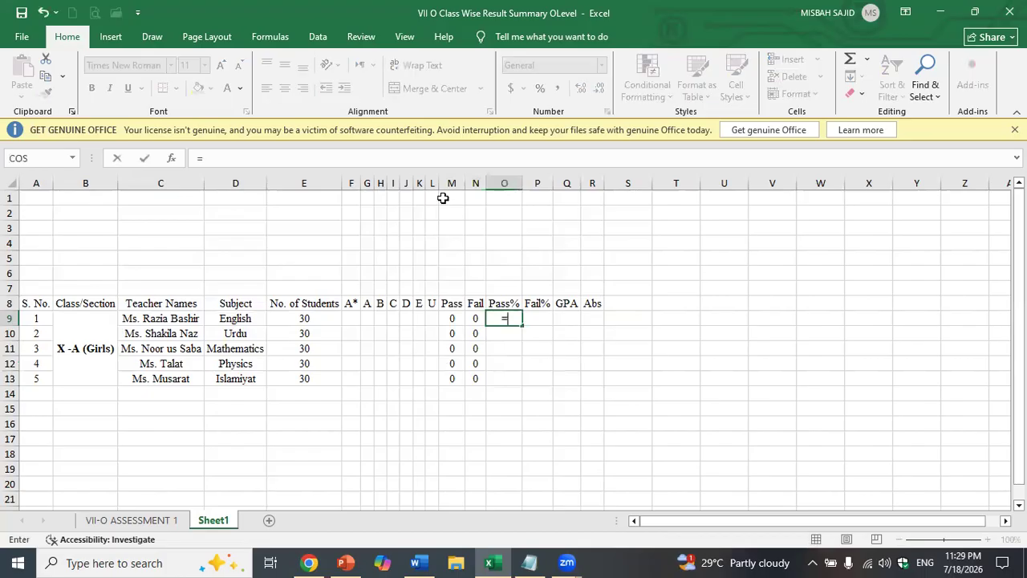
{"action": "left_click", "coordinate": [452, 314]}
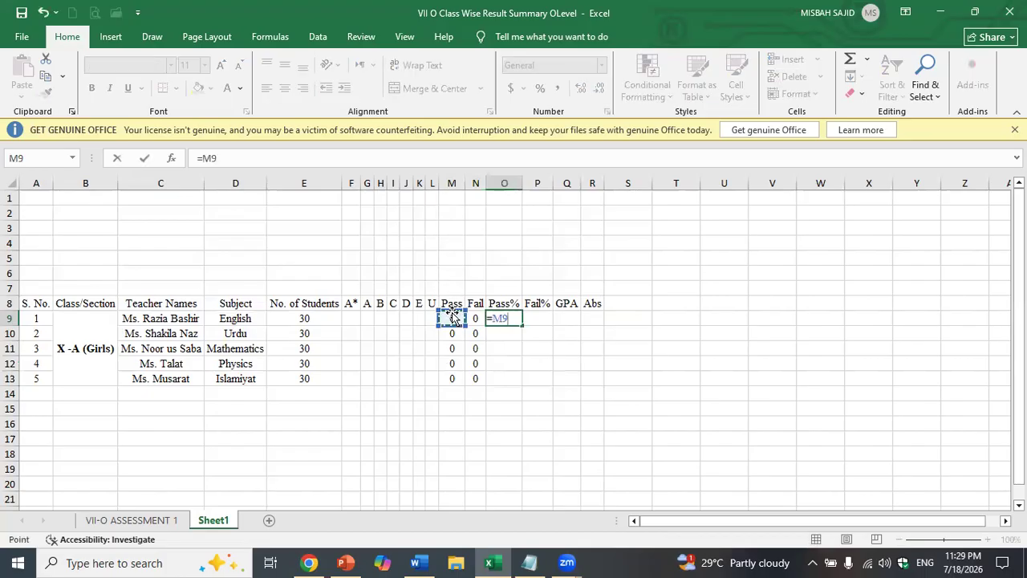
{"action": "type", "text": "/"}
{"action": "left_click", "coordinate": [321, 319]}
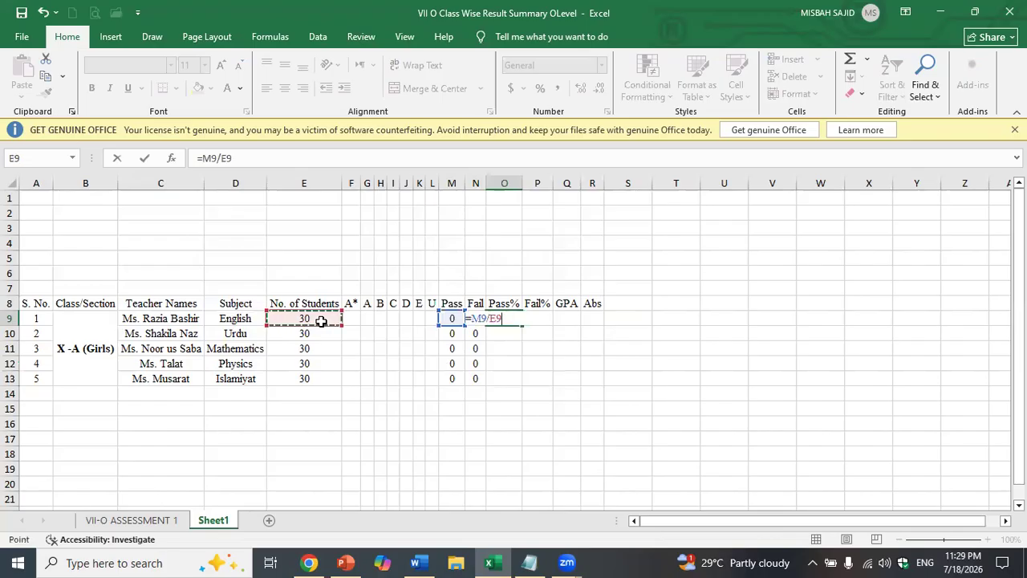
{"action": "key", "text": "Return"}
{"action": "left_click", "coordinate": [506, 321]}
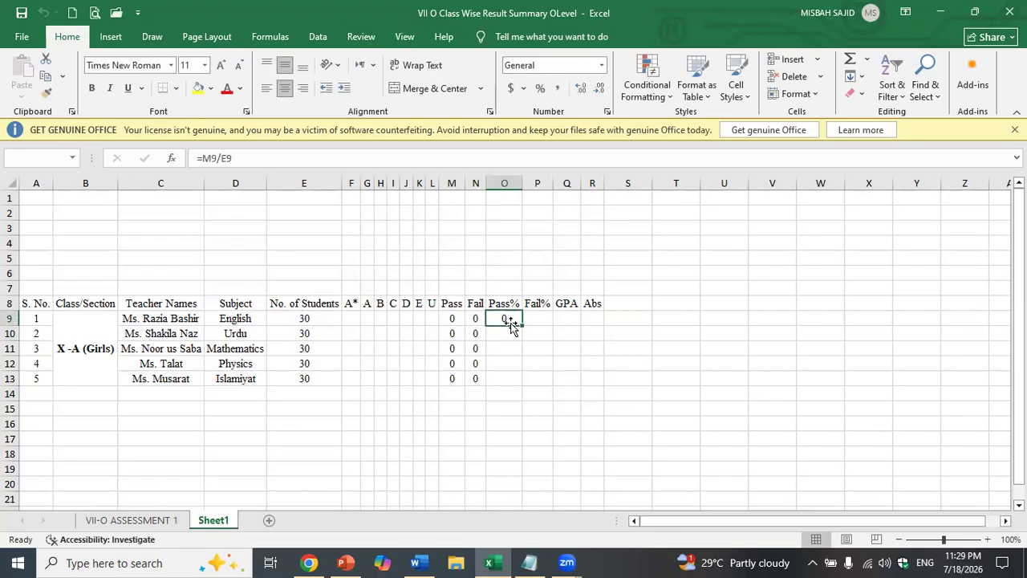
{"action": "left_click_drag", "start_coordinate": [523, 326], "coordinate": [523, 386]}
{"action": "left_click", "coordinate": [509, 315]}
{"action": "left_click_drag", "start_coordinate": [509, 319], "coordinate": [509, 379]}
{"action": "left_click", "coordinate": [540, 89]}
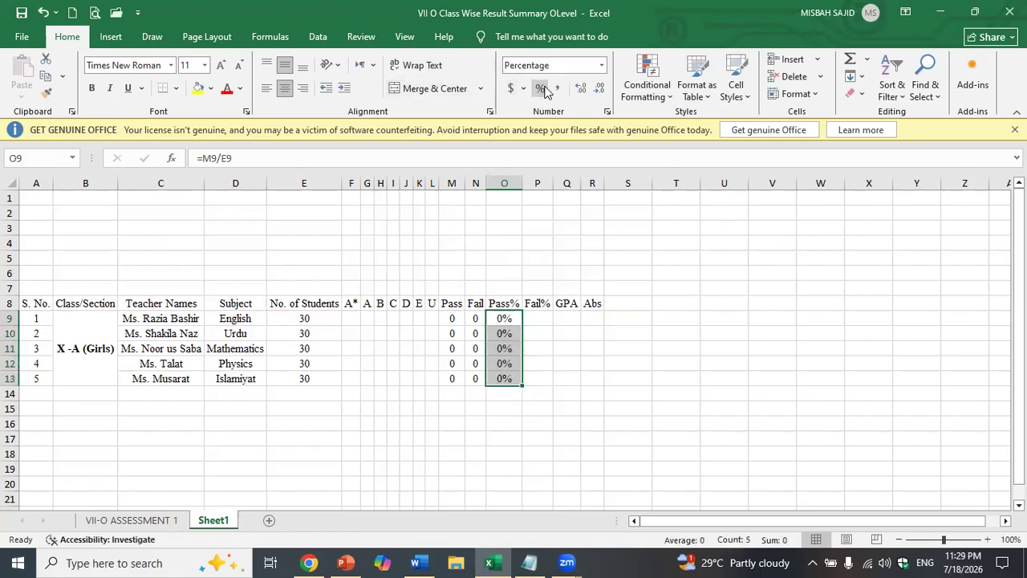
- Enter Fail% as =N9/E9 in P9, fill it to P13 and format as percent
{"action": "left_click", "coordinate": [546, 320]}
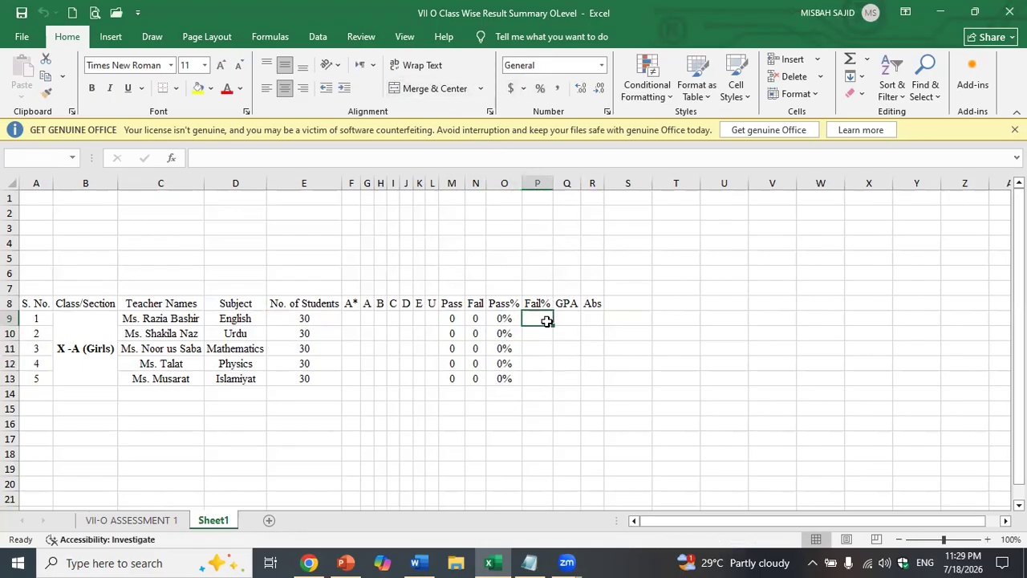
{"action": "type", "text": "="}
{"action": "left_click", "coordinate": [475, 318]}
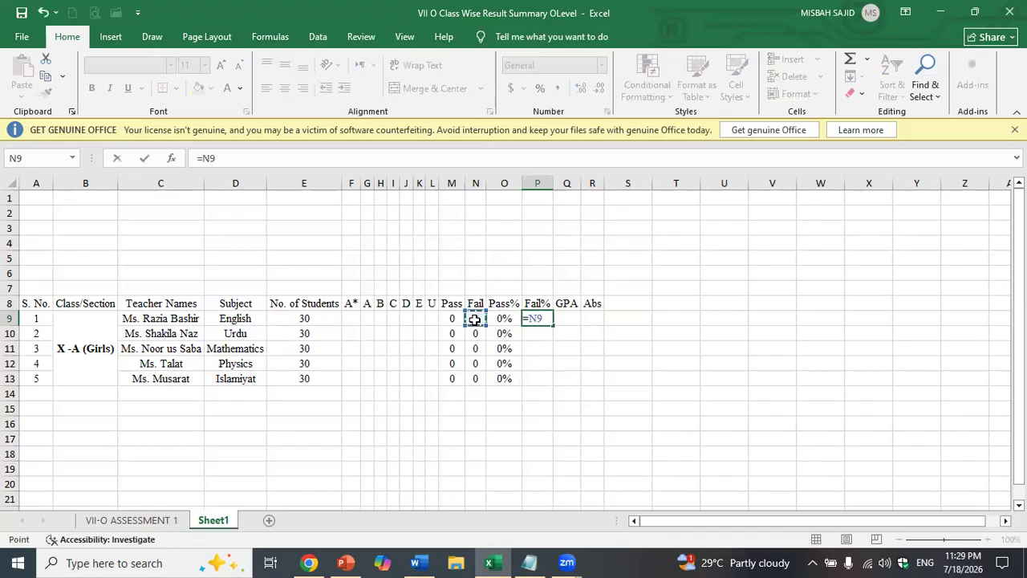
{"action": "type", "text": "/"}
{"action": "left_click", "coordinate": [321, 320]}
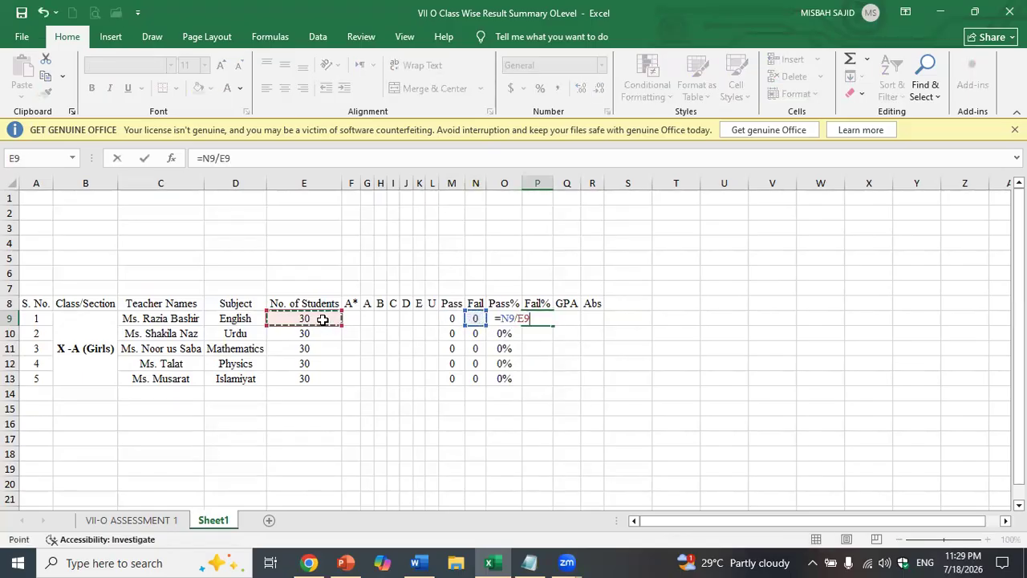
{"action": "key", "text": "Return"}
{"action": "left_click", "coordinate": [540, 321]}
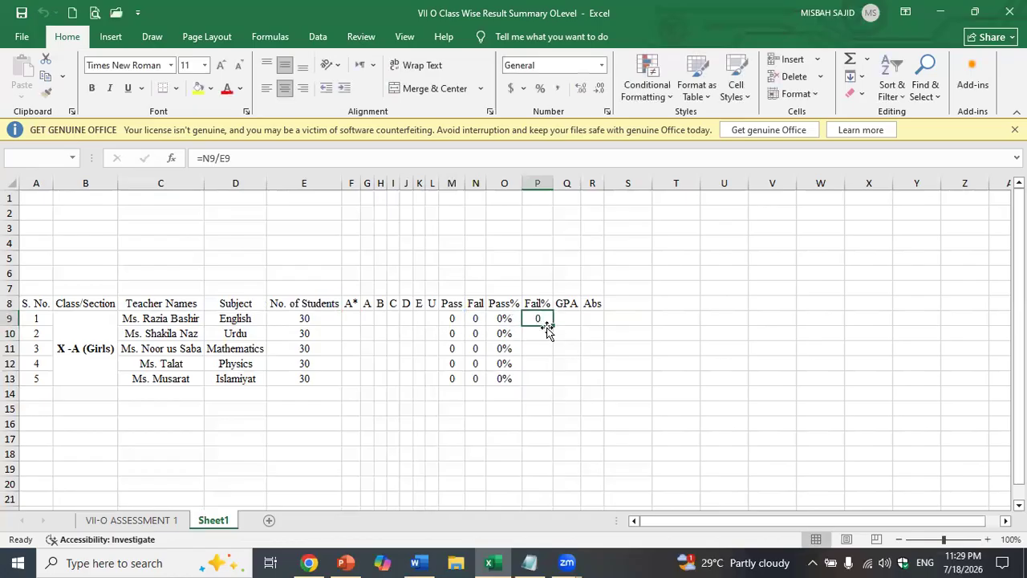
{"action": "left_click_drag", "start_coordinate": [552, 325], "coordinate": [547, 379]}
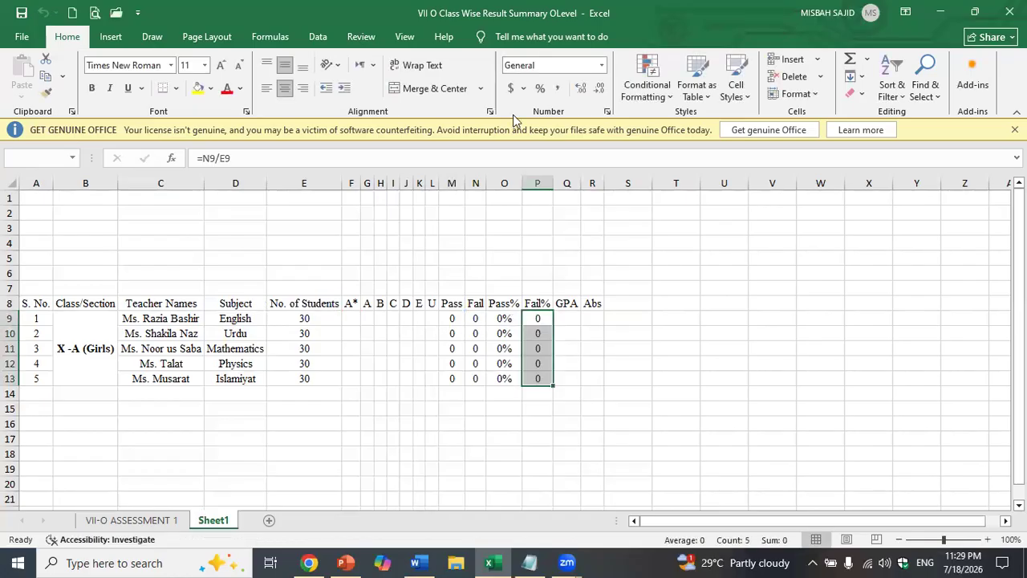
{"action": "left_click", "coordinate": [539, 89]}
- Select the results table from S. No. through the Abs column
{"action": "left_click", "coordinate": [618, 343]}
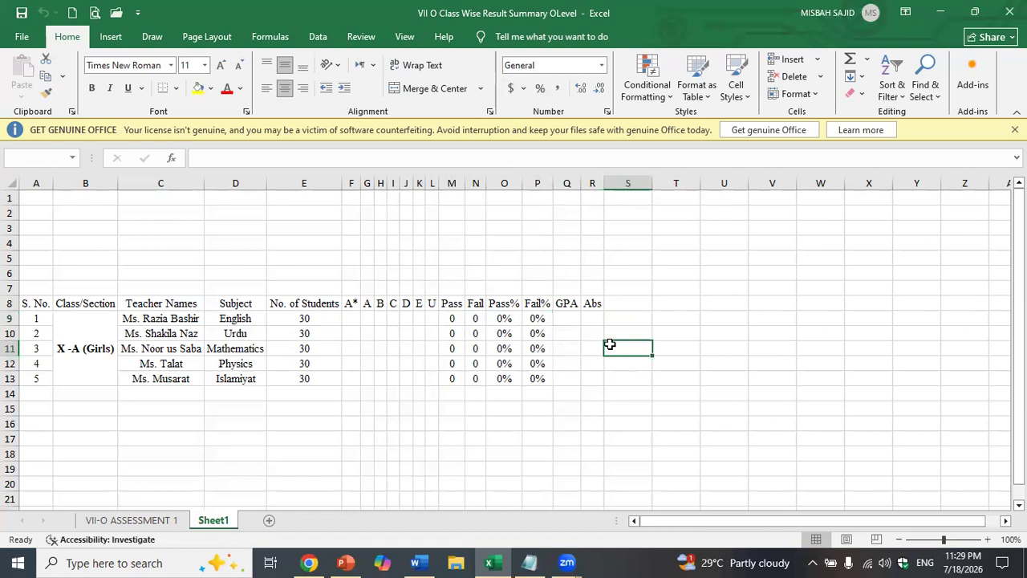
{"action": "left_click_drag", "start_coordinate": [38, 303], "coordinate": [28, 383]}
{"action": "left_click", "coordinate": [586, 323]}
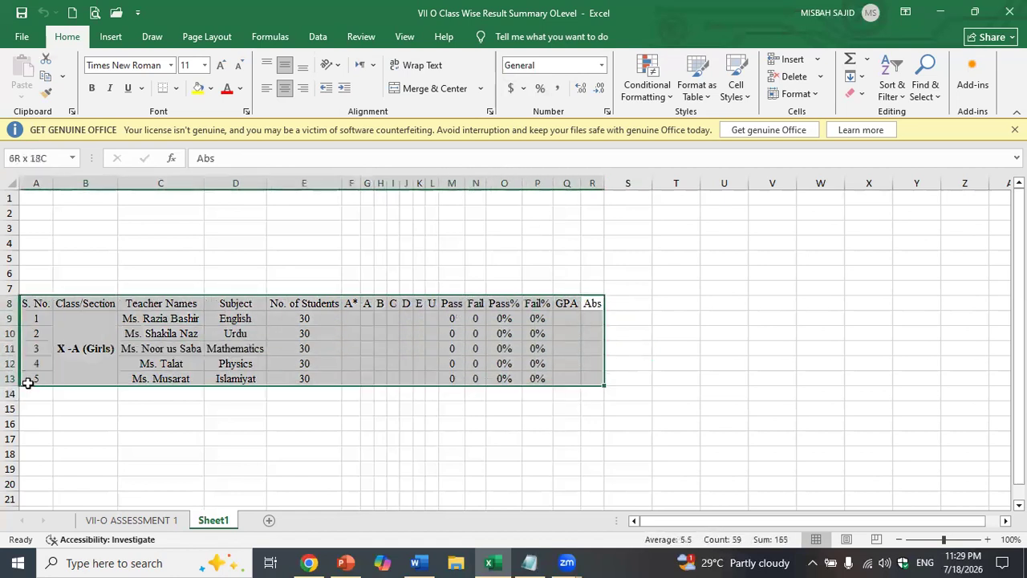
- Give the table All Borders and set its font to Times New Roman, size 12
{"action": "left_click", "coordinate": [176, 89]}
{"action": "left_click", "coordinate": [190, 218]}
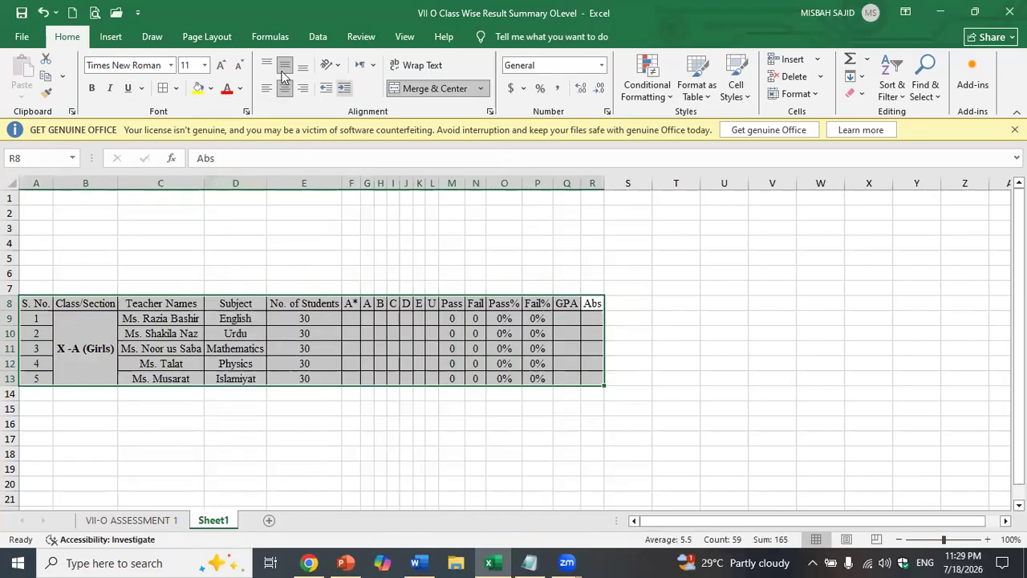
{"action": "left_click", "coordinate": [186, 66]}
{"action": "type", "text": "12"}
{"action": "left_click", "coordinate": [124, 69]}
{"action": "type", "text": "Times New Roman"}
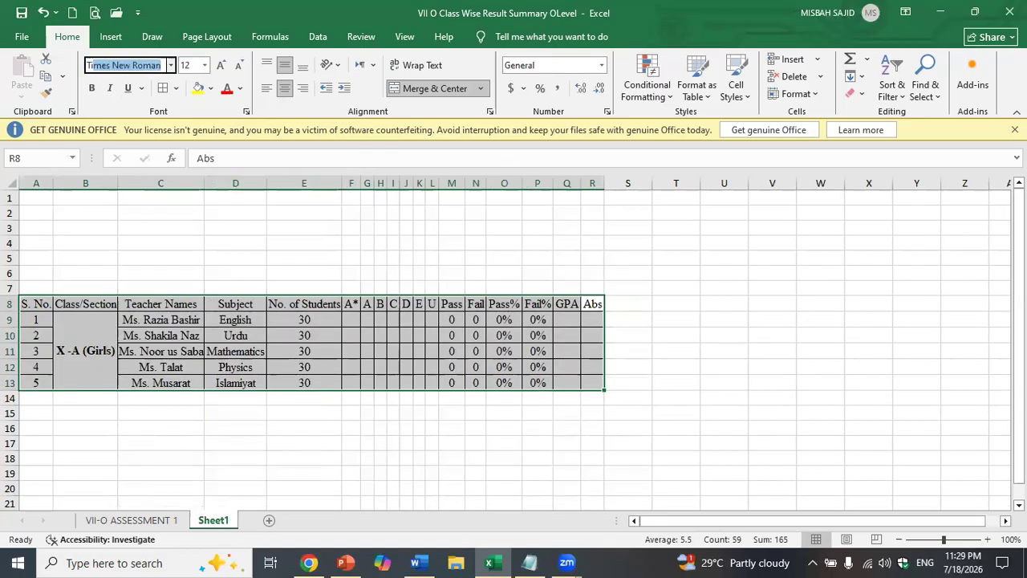
{"action": "key", "text": "Return"}
- Bold the row 8 headers and serial numbers 1–5, and widen columns to fit
{"action": "left_click", "coordinate": [338, 449]}
{"action": "left_click_drag", "start_coordinate": [37, 303], "coordinate": [612, 309]}
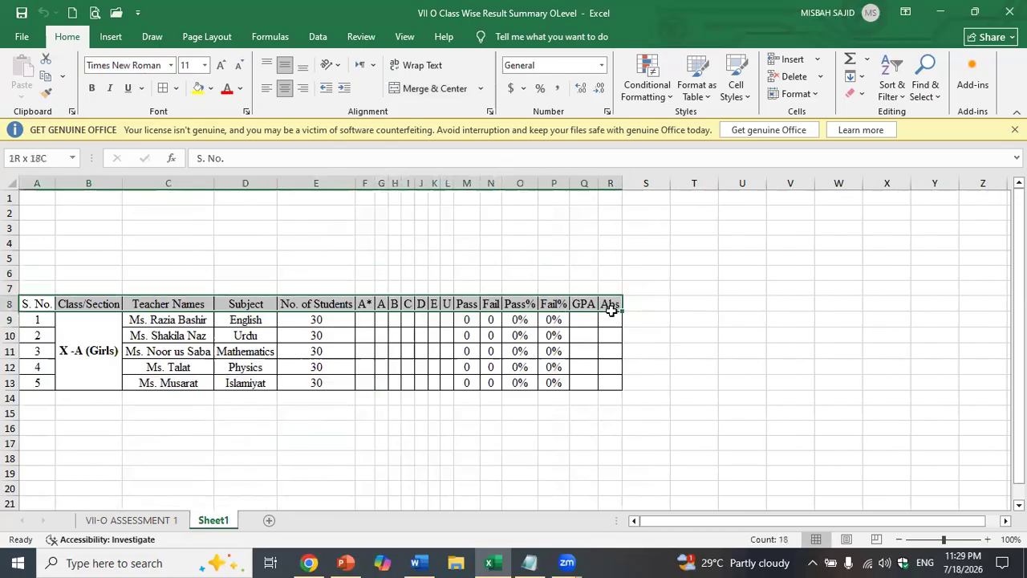
{"action": "left_click_drag", "start_coordinate": [85, 321], "coordinate": [37, 372]}
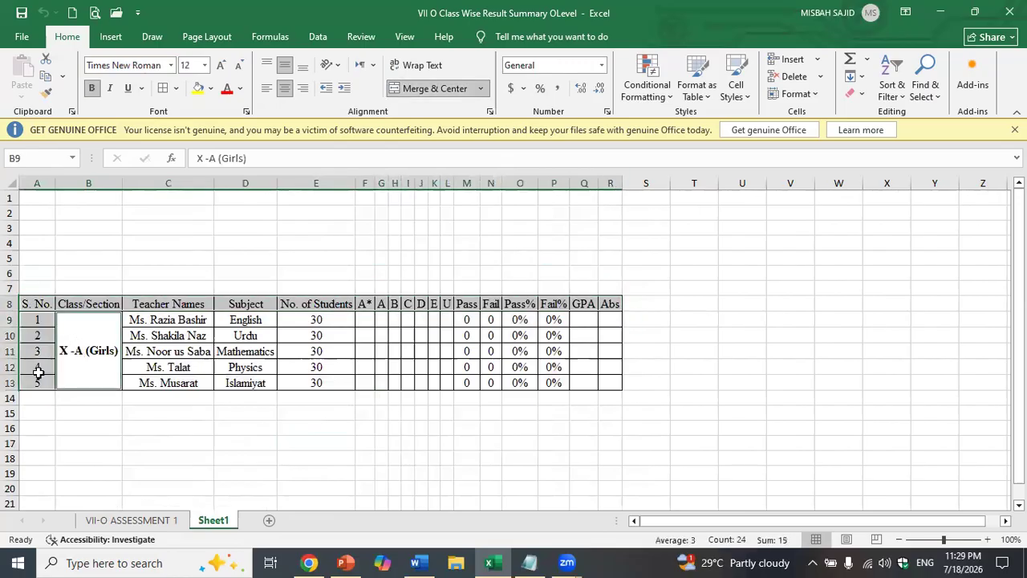
{"action": "key", "text": "ctrl+b"}
{"action": "key", "text": "ctrl+z"}
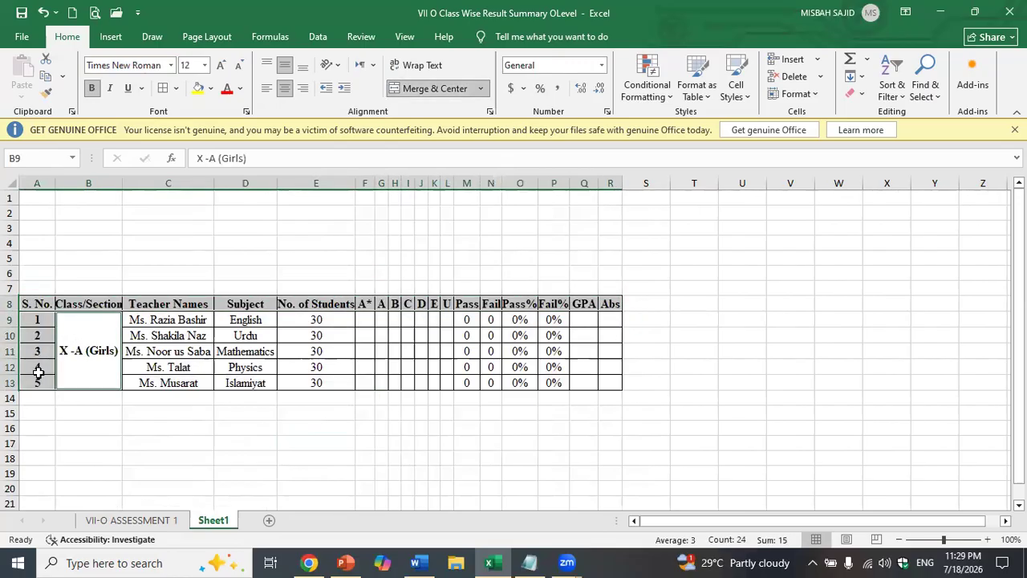
{"action": "left_click", "coordinate": [126, 407]}
{"action": "key", "text": "ctrl+z"}
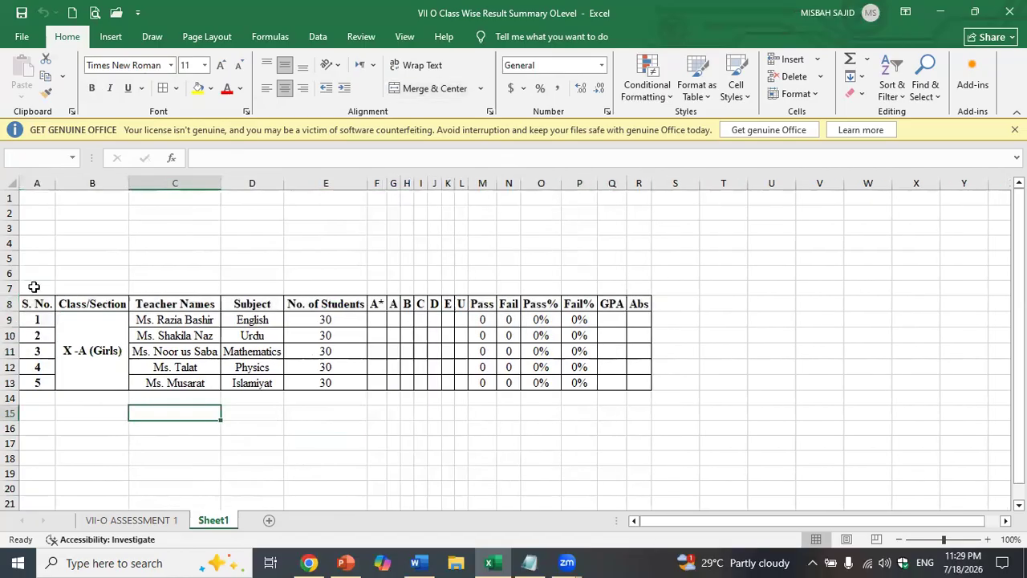
- Merge and center row 7 across the table and increase its font size twice
{"action": "left_click_drag", "start_coordinate": [34, 291], "coordinate": [635, 286]}
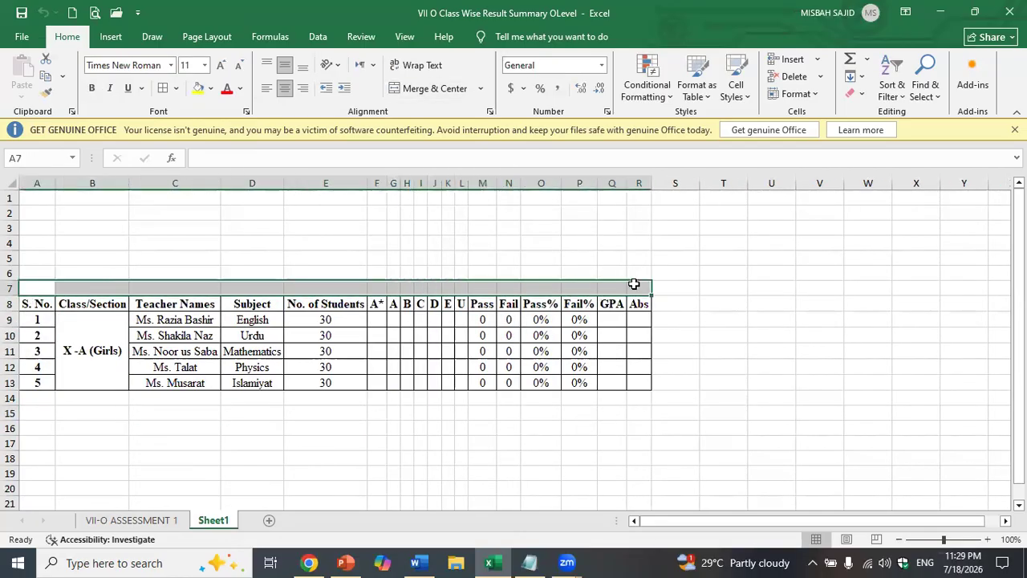
{"action": "left_click", "coordinate": [418, 88]}
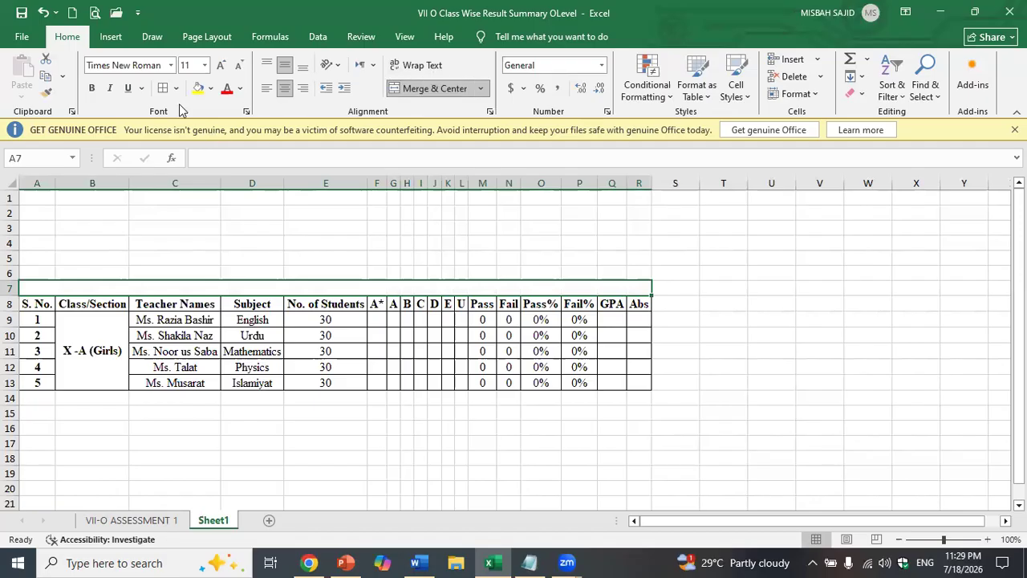
{"action": "left_click", "coordinate": [221, 65]}
{"action": "left_click", "coordinate": [174, 354]}
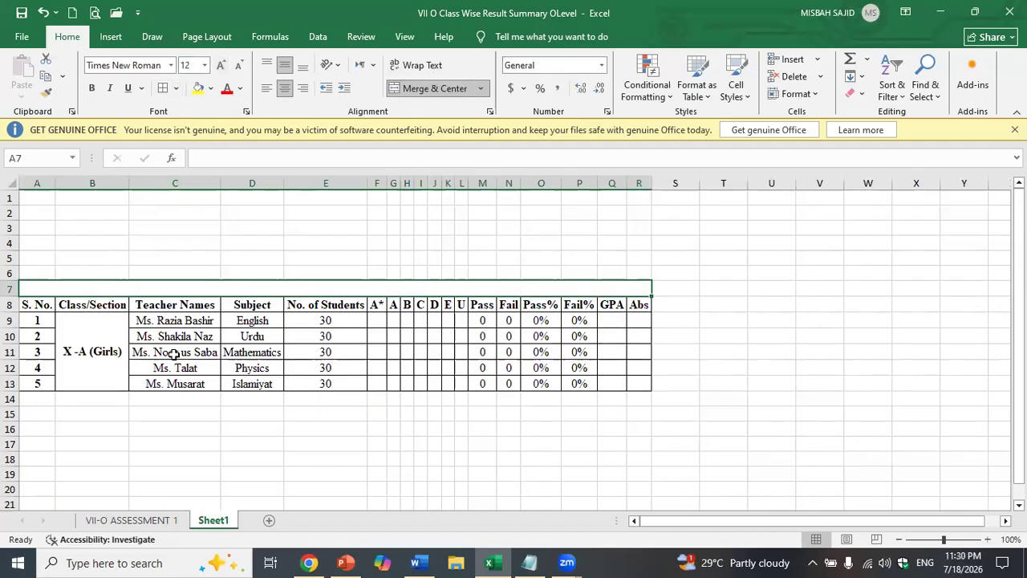
- Type the title 'Consolidated Summary of Assessment I Result 2026-27' in the merged cell
{"action": "left_click", "coordinate": [186, 285]}
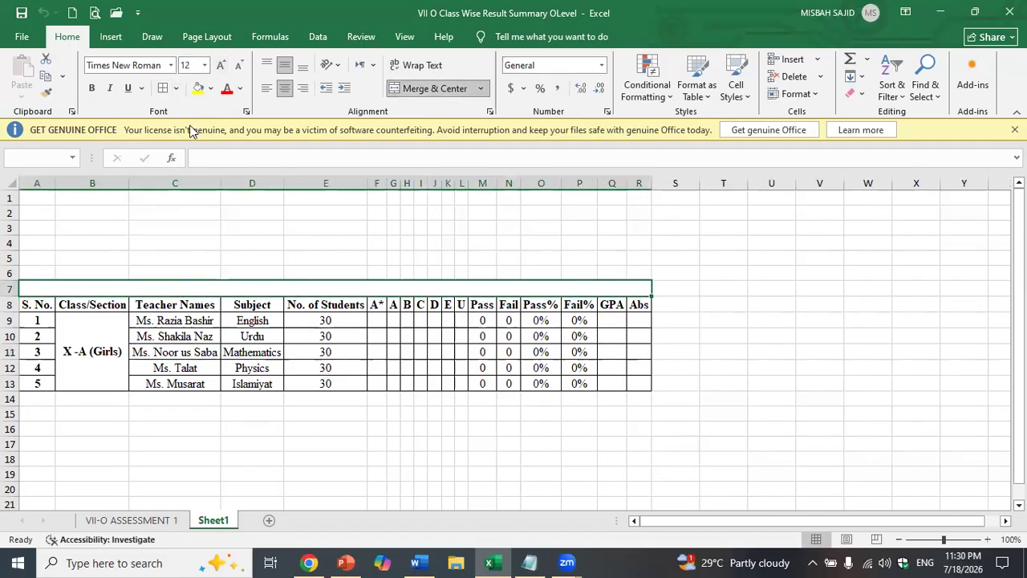
{"action": "left_click", "coordinate": [306, 412]}
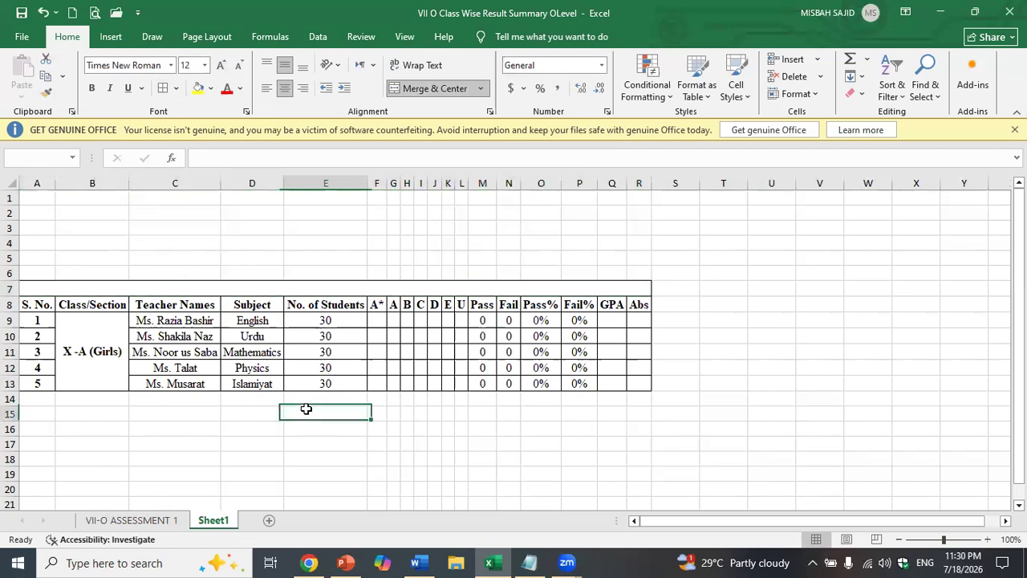
{"action": "left_click", "coordinate": [313, 288]}
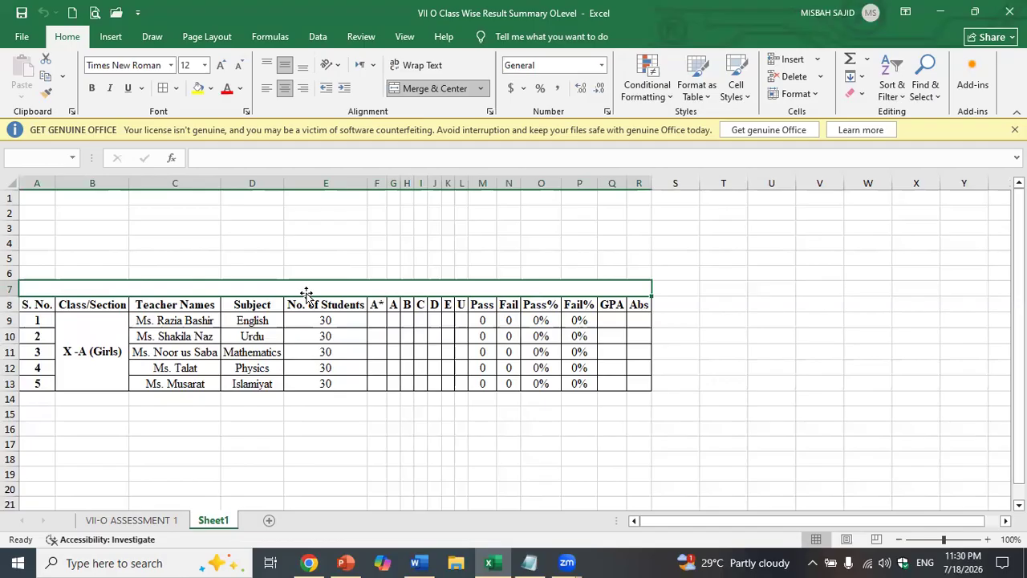
{"action": "type", "text": "Conso"}
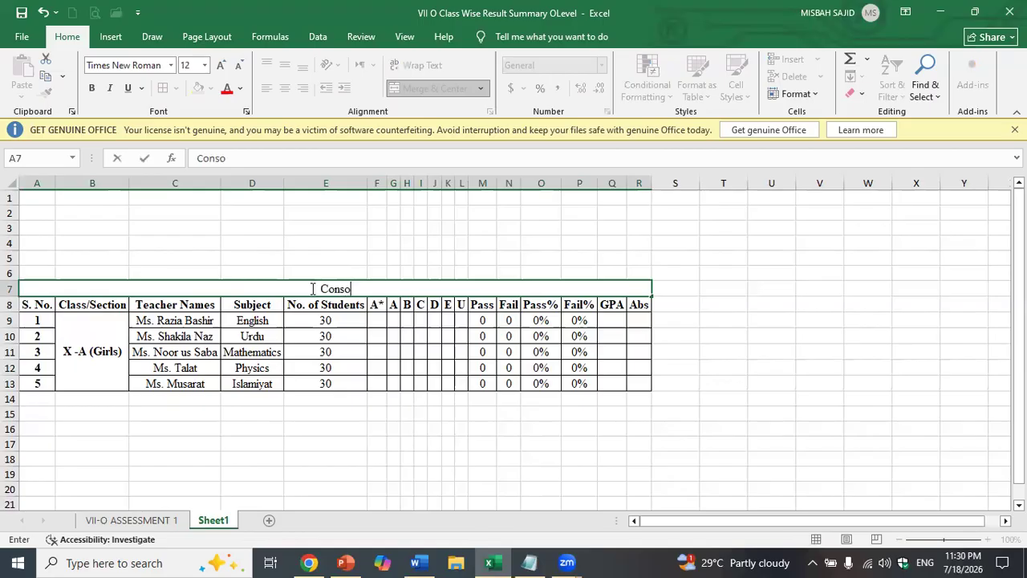
{"action": "type", "text": "lidated"}
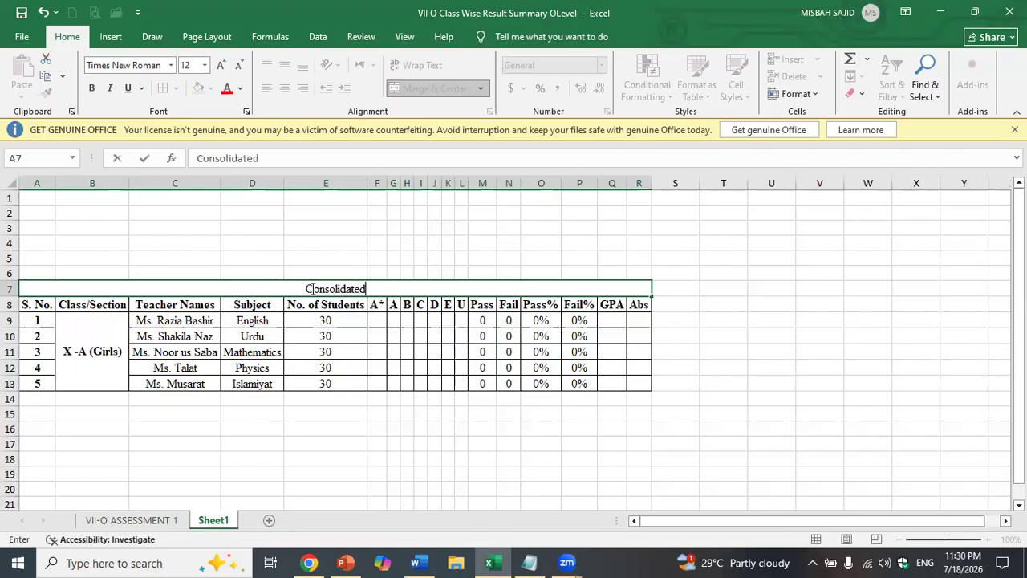
{"action": "type", "text": " Summary"}
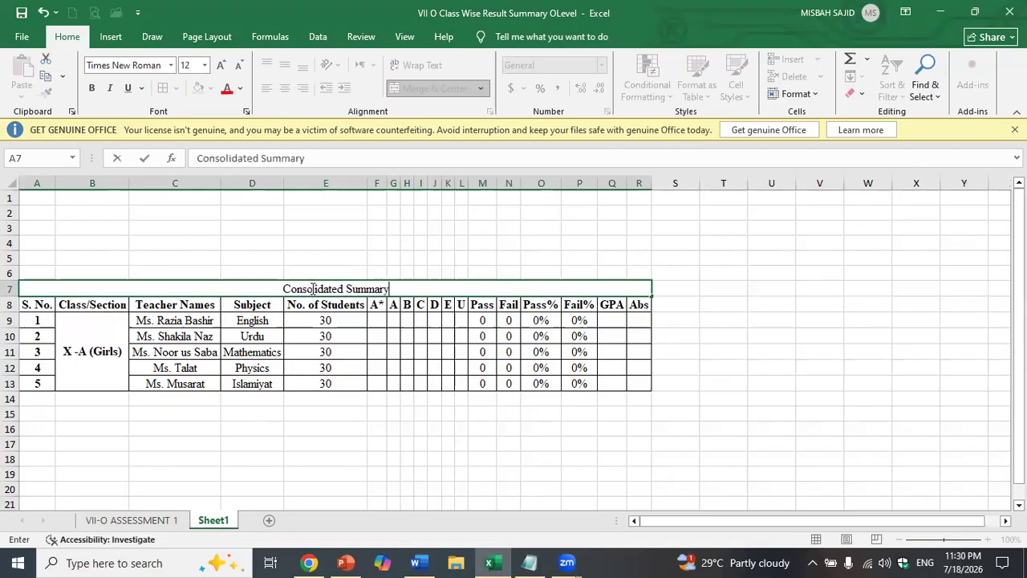
{"action": "type", "text": " of Assessment "}
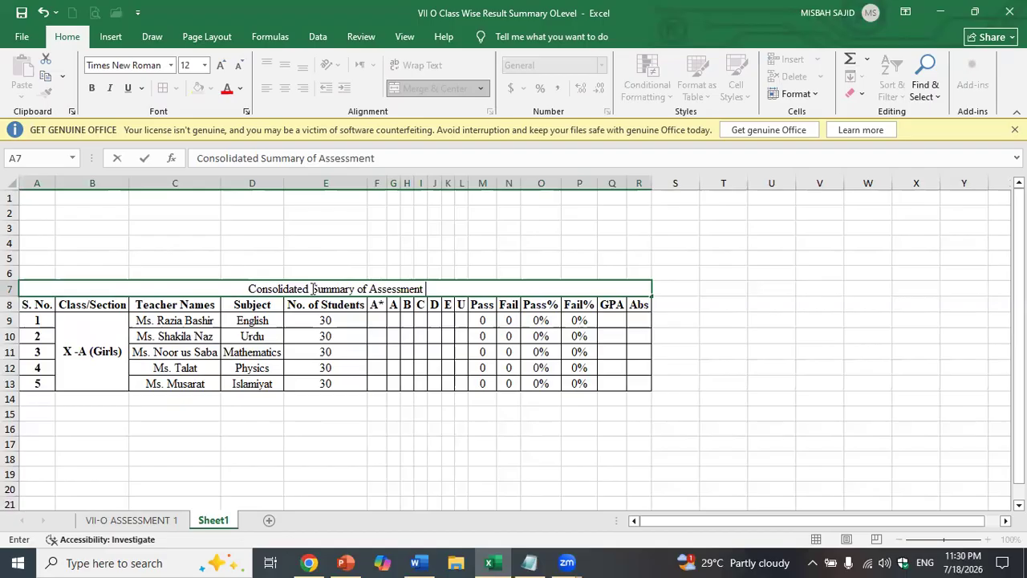
{"action": "type", "text": "1"}
{"action": "key", "text": "BackSpace"}
{"action": "type", "text": "I Result "}
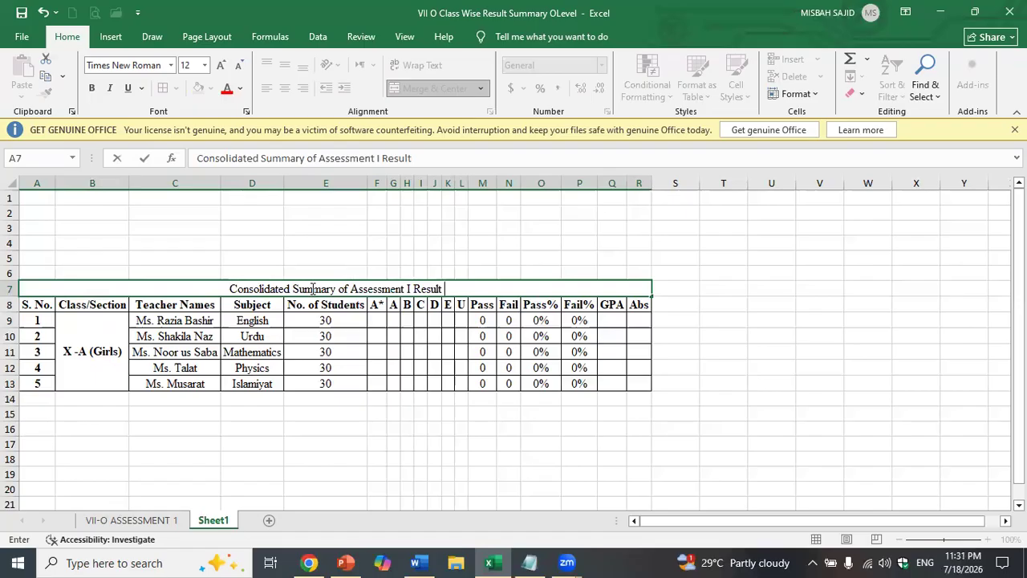
{"action": "type", "text": "2025"}
{"action": "key", "text": "BackSpace"}
{"action": "type", "text": "6"}
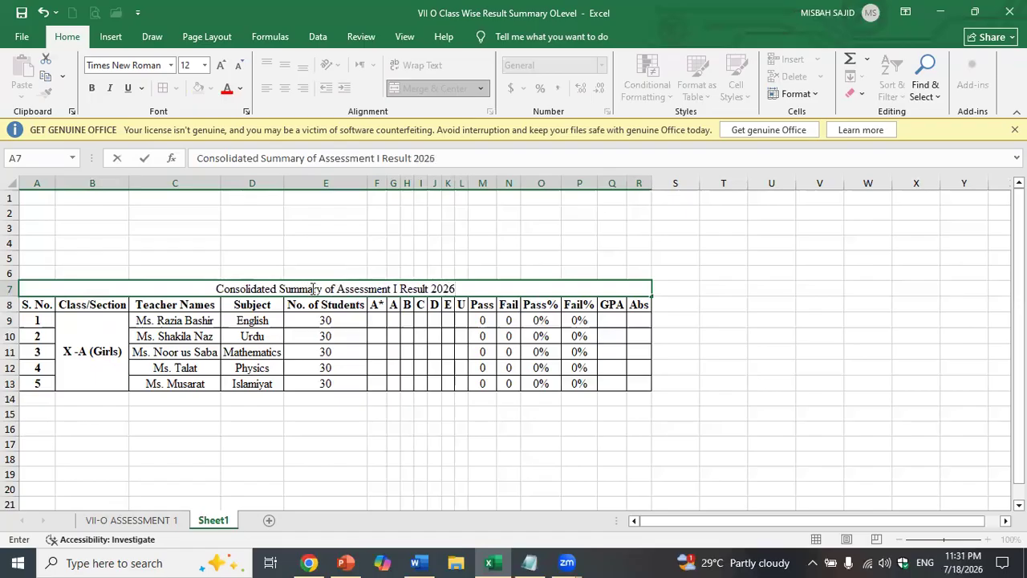
{"action": "type", "text": "-27"}
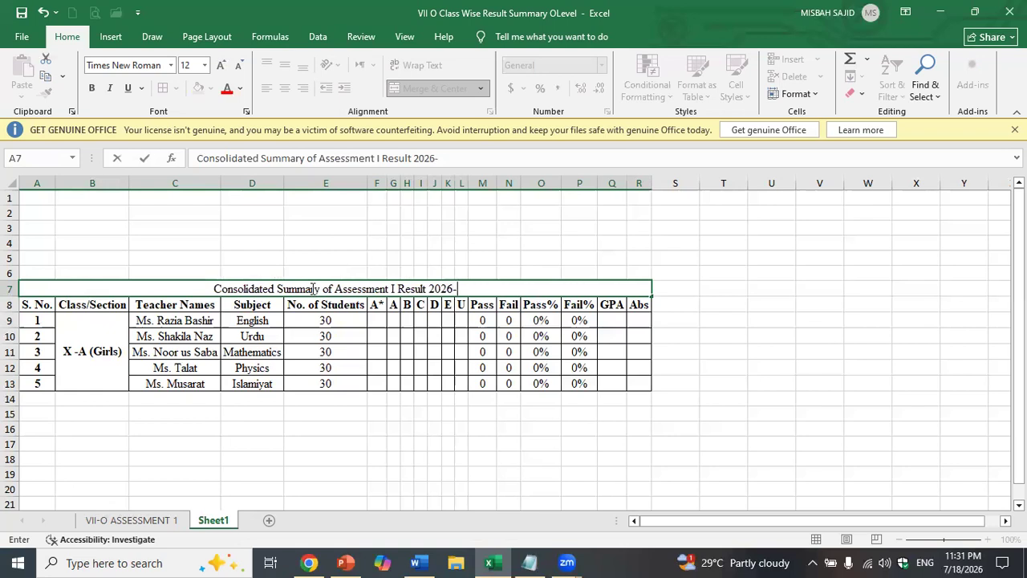
{"action": "left_click", "coordinate": [294, 428]}
- Make the title bold and shade its row grey
{"action": "left_click", "coordinate": [241, 289]}
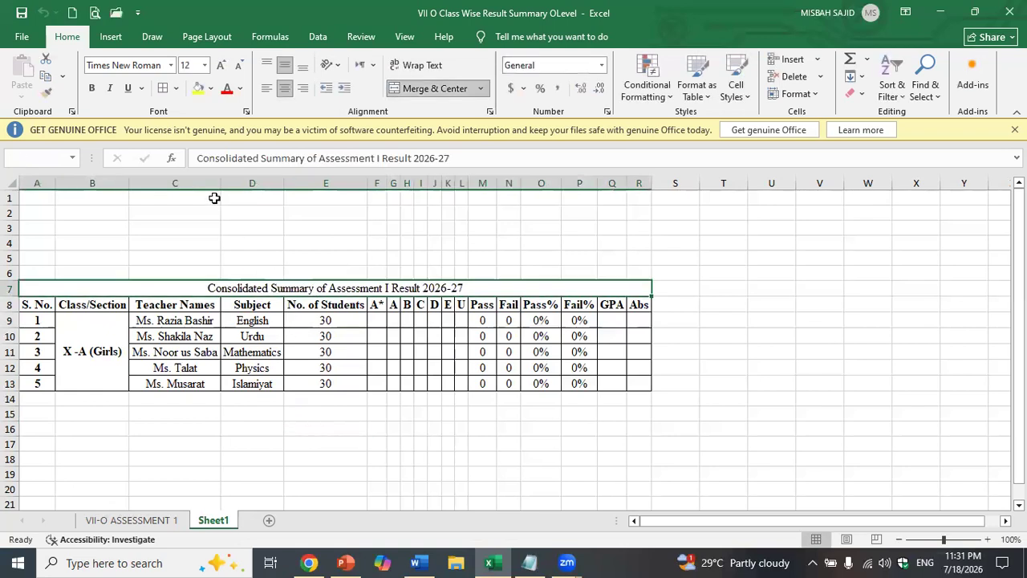
{"action": "left_click", "coordinate": [92, 88]}
{"action": "left_click", "coordinate": [212, 88]}
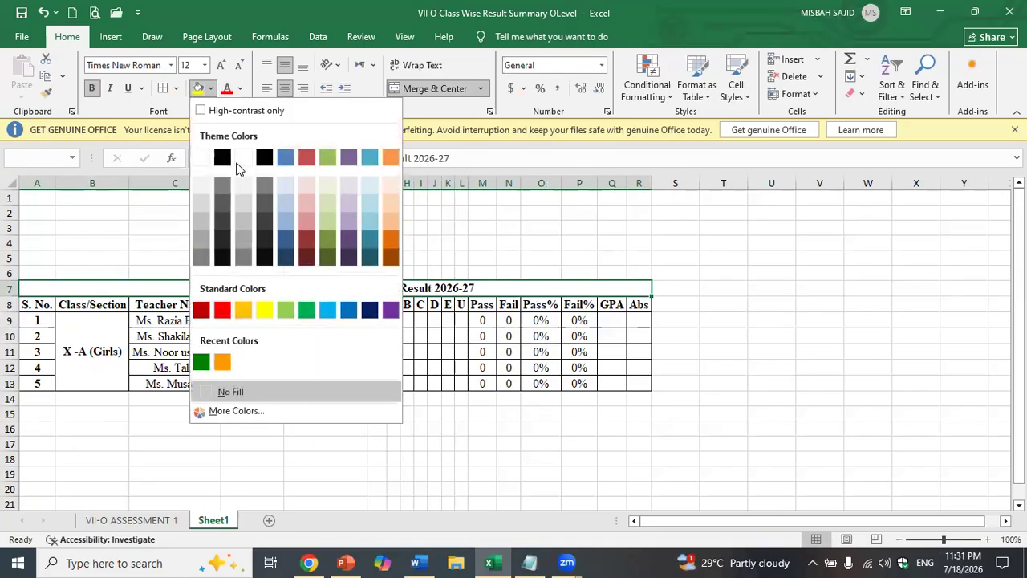
{"action": "left_click", "coordinate": [248, 190]}
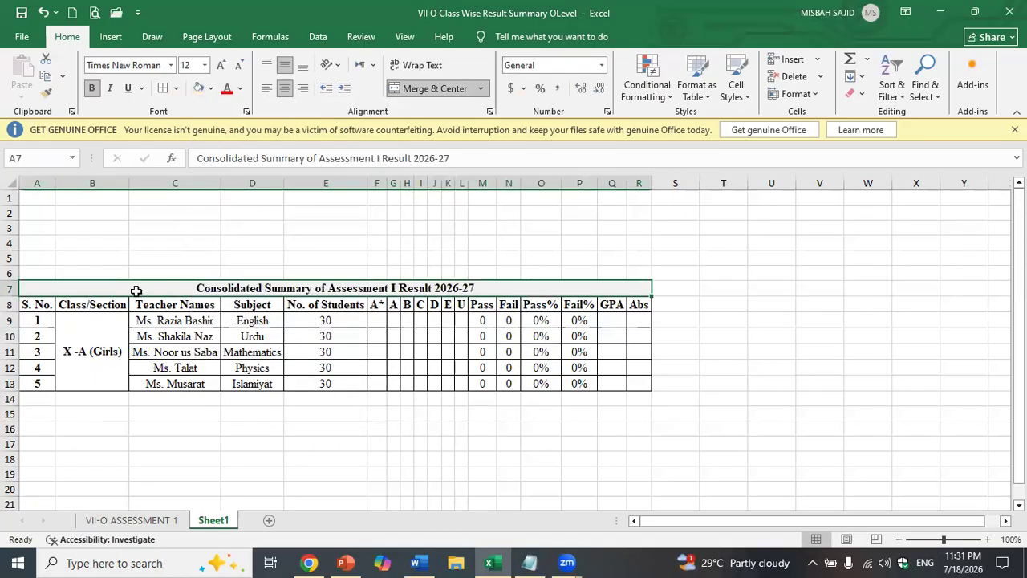
{"action": "left_click_drag", "start_coordinate": [36, 309], "coordinate": [650, 308]}
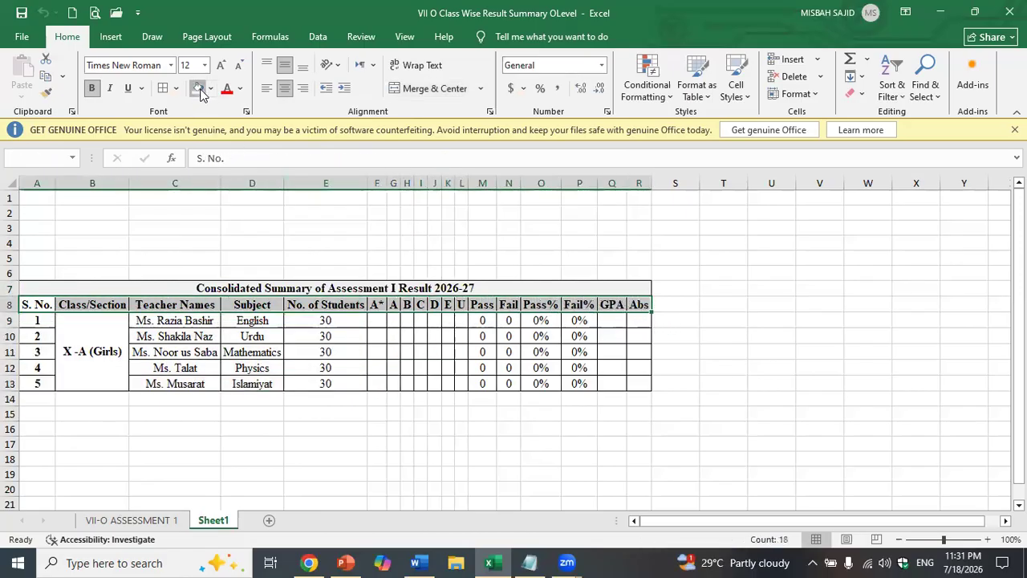
- Enter the first subject's grade counts from F9: 2, 18, 10, then zeros for the remaining grades
{"action": "left_click", "coordinate": [275, 441]}
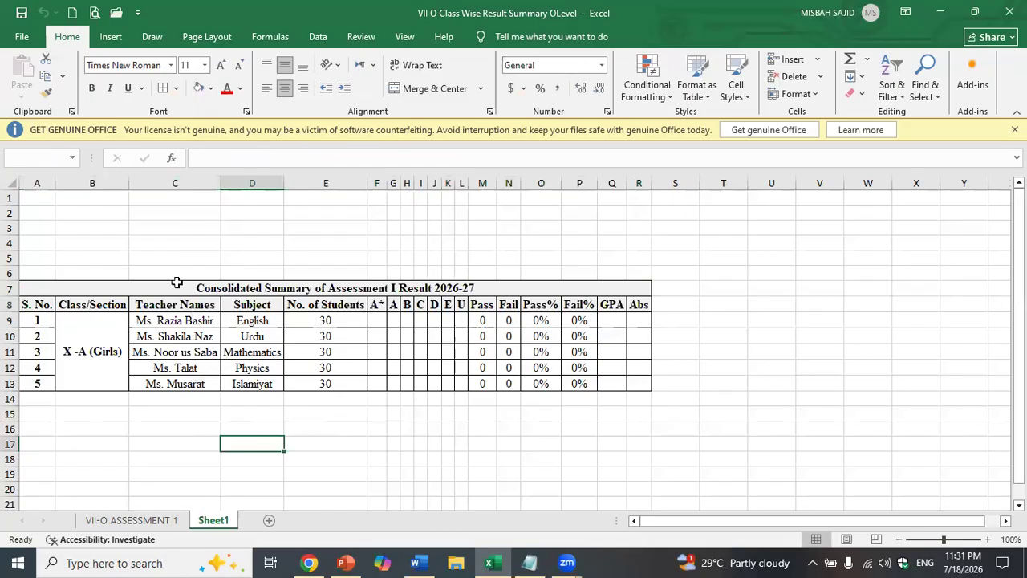
{"action": "left_click", "coordinate": [177, 287]}
{"action": "left_click", "coordinate": [340, 469]}
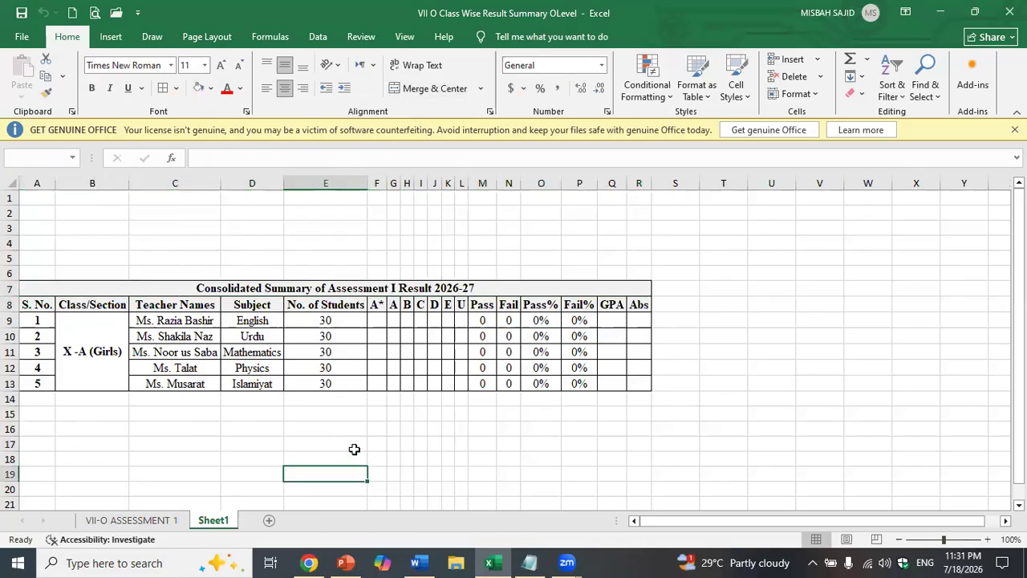
{"action": "left_click", "coordinate": [376, 317]}
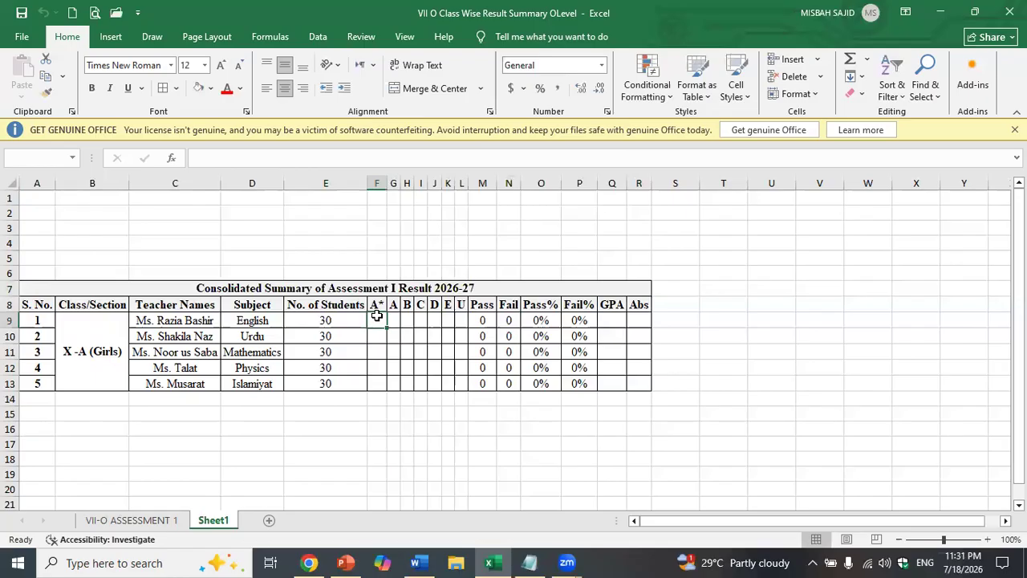
{"action": "type", "text": "2"}
{"action": "key", "text": "Tab"}
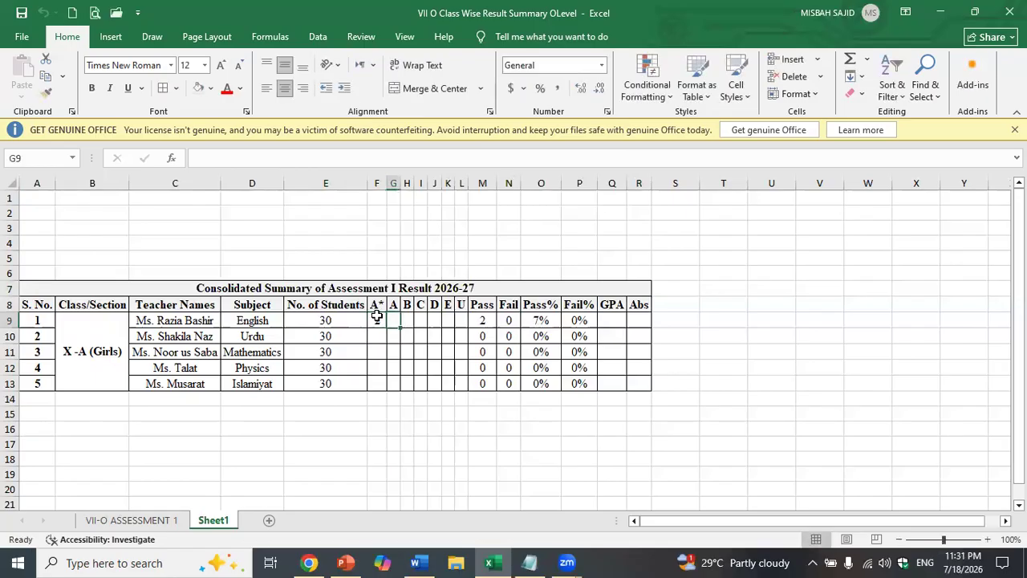
{"action": "type", "text": "18"}
{"action": "key", "text": "Tab"}
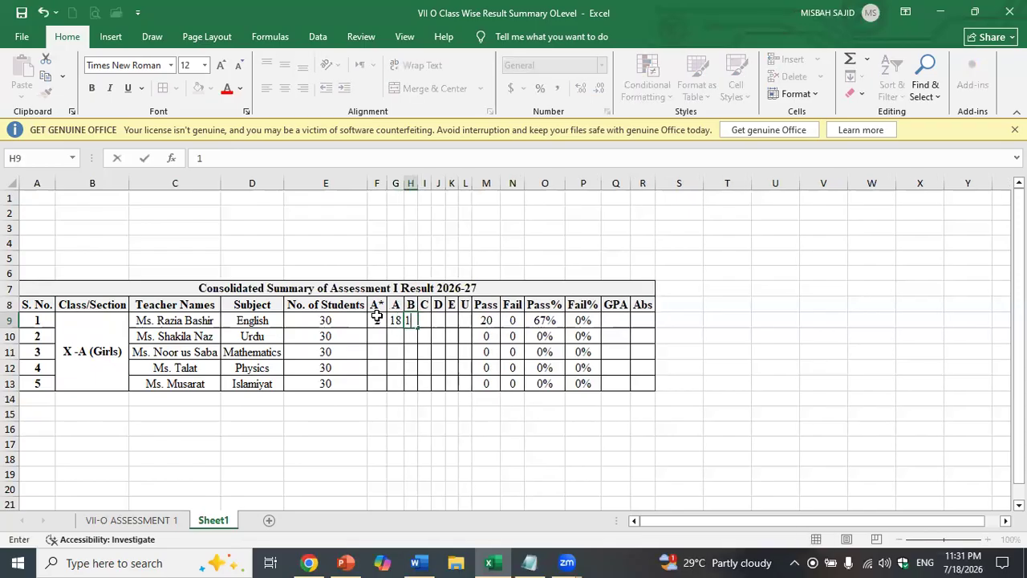
{"action": "type", "text": "10"}
{"action": "key", "text": "Tab"}
{"action": "type", "text": "0"}
{"action": "key", "text": "Tab"}
{"action": "type", "text": "0"}
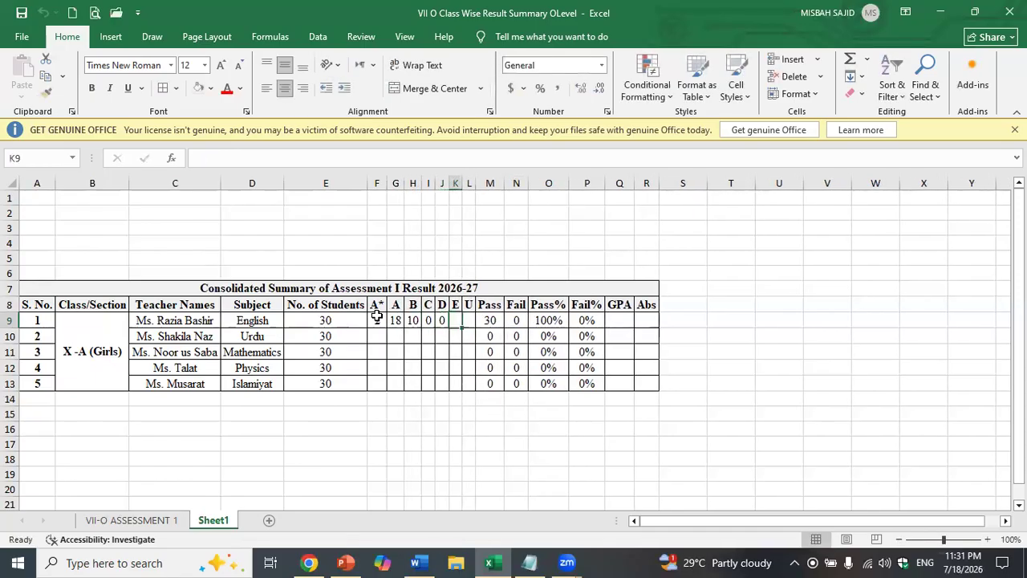
{"action": "key", "text": "Tab"}
{"action": "type", "text": "0"}
{"action": "key", "text": "Tab"}
{"action": "type", "text": "0"}
{"action": "key", "text": "Tab"}
- Enter the Urdu row's grade counts: 15, 10, 2, 3, 0, 0
{"action": "key", "text": "Down"}
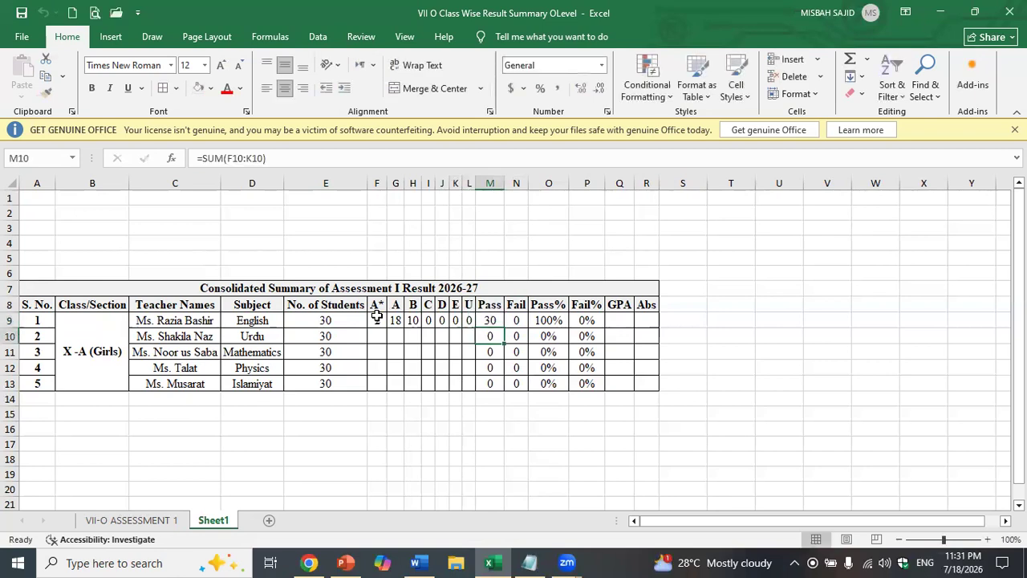
{"action": "key", "text": "Left"}
{"action": "key", "text": "Left"}
{"action": "key", "text": "Left"}
{"action": "key", "text": "Left"}
{"action": "key", "text": "Left"}
{"action": "key", "text": "Left"}
{"action": "key", "text": "Left"}
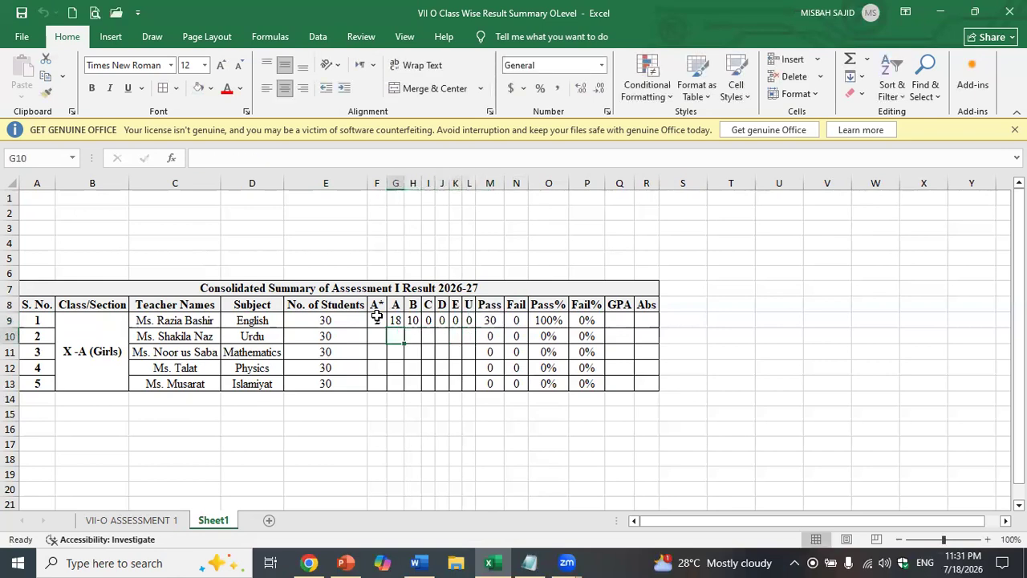
{"action": "type", "text": "15"}
{"action": "key", "text": "Tab"}
{"action": "type", "text": "10"}
{"action": "key", "text": "Tab"}
{"action": "type", "text": "2"}
{"action": "key", "text": "Tab"}
{"action": "type", "text": "3"}
{"action": "key", "text": "Tab"}
{"action": "type", "text": "0"}
{"action": "key", "text": "Tab"}
{"action": "type", "text": "0"}
{"action": "key", "text": "Tab"}
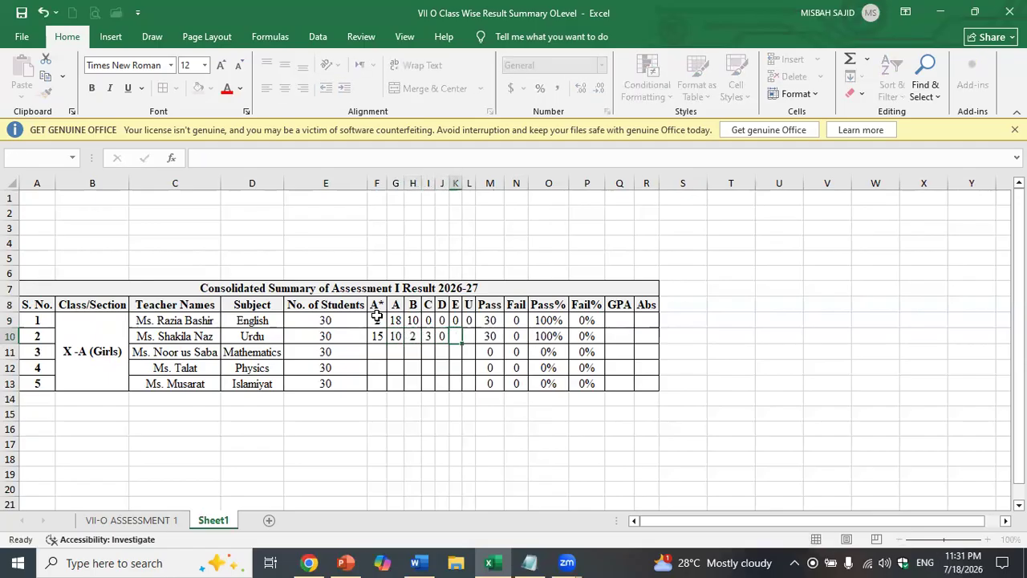
{"action": "type", "text": "0"}
{"action": "key", "text": "Tab"}
- Enter Mathematics grade counts 20, 5, 2, 1, 1, 0, correcting the U count to 1
{"action": "key", "text": "Down"}
{"action": "key", "text": "Left"}
{"action": "key", "text": "Left"}
{"action": "key", "text": "Left"}
{"action": "key", "text": "Left"}
{"action": "key", "text": "Left"}
{"action": "key", "text": "Left"}
{"action": "key", "text": "Left"}
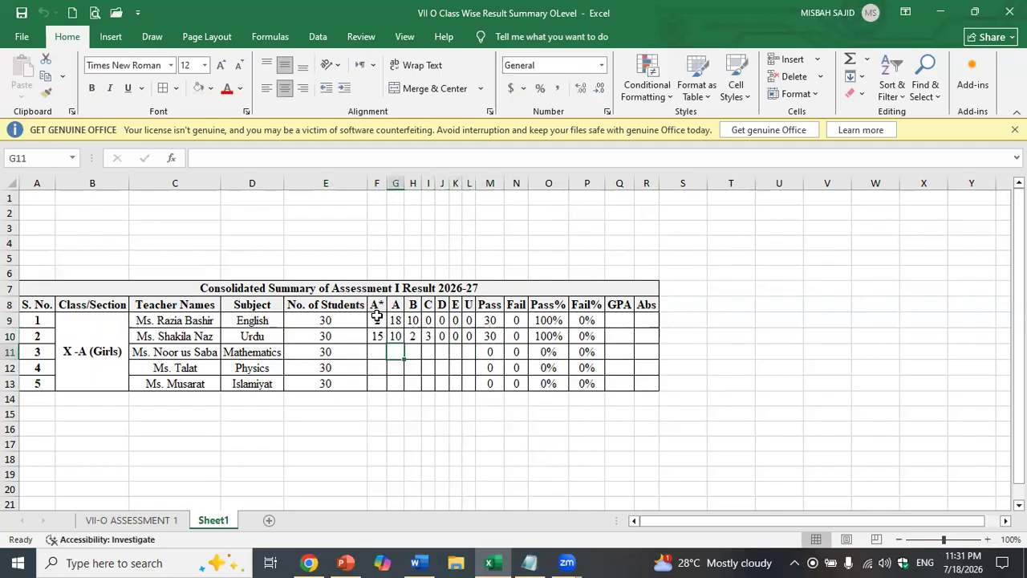
{"action": "type", "text": "20"}
{"action": "key", "text": "Tab"}
{"action": "type", "text": "5"}
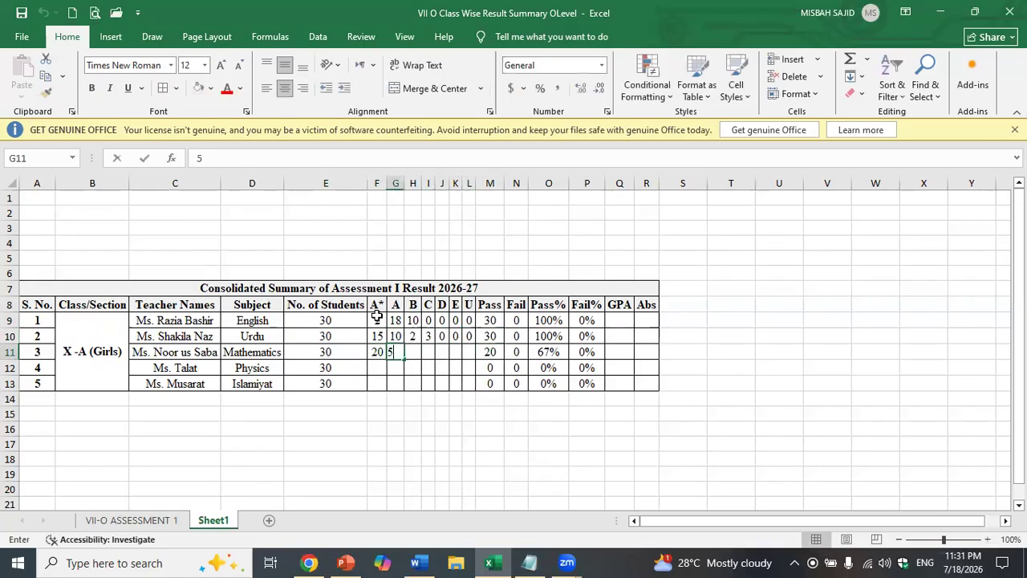
{"action": "key", "text": "Tab"}
{"action": "type", "text": "2"}
{"action": "key", "text": "Tab"}
{"action": "type", "text": "1"}
{"action": "key", "text": "Tab"}
{"action": "type", "text": "1"}
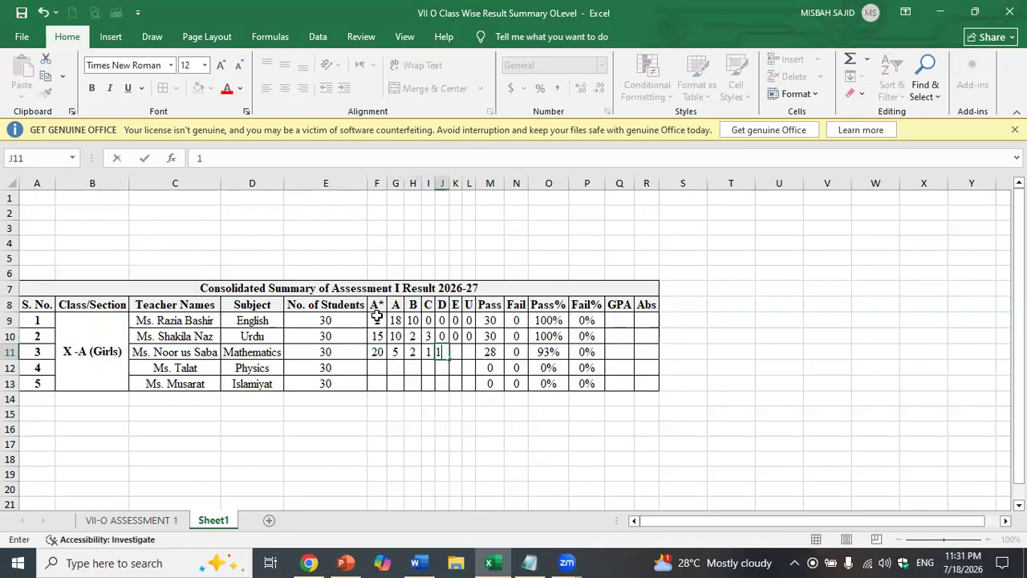
{"action": "key", "text": "Tab"}
{"action": "type", "text": "0"}
{"action": "key", "text": "Tab"}
{"action": "type", "text": "0"}
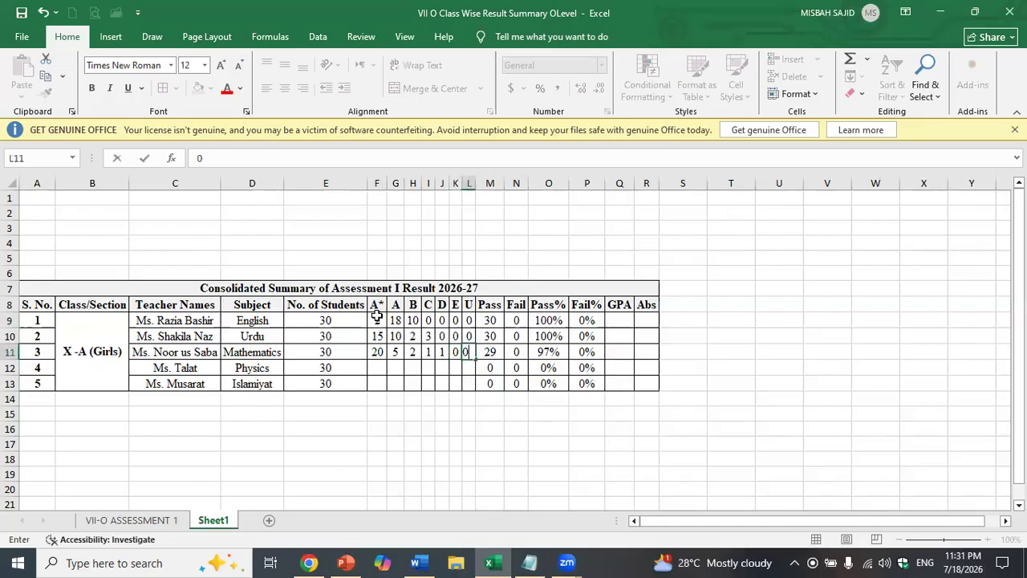
{"action": "key", "text": "BackSpace"}
{"action": "type", "text": "1"}
{"action": "key", "text": "Return"}
- Enter Physics grade counts 15, 10, 5, then 0 for every remaining grade through U
{"action": "key", "text": "Down"}
{"action": "key", "text": "Up"}
{"action": "key", "text": "Left"}
{"action": "key", "text": "Left"}
{"action": "key", "text": "Left"}
{"action": "key", "text": "Left"}
{"action": "key", "text": "Left"}
{"action": "key", "text": "Left"}
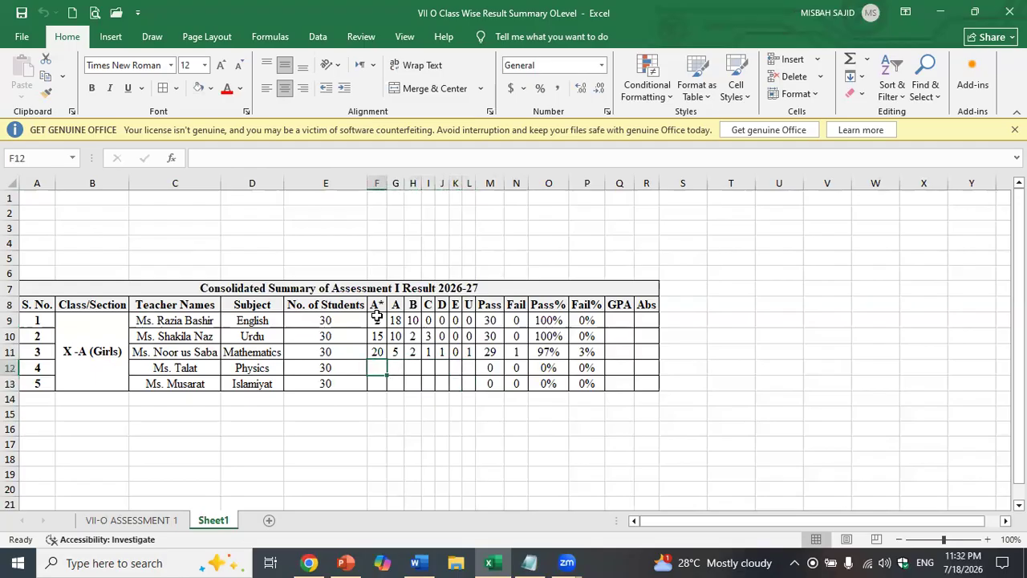
{"action": "type", "text": "15"}
{"action": "key", "text": "Tab"}
{"action": "type", "text": "10"}
{"action": "key", "text": "Tab"}
{"action": "type", "text": "5"}
{"action": "key", "text": "Tab"}
{"action": "type", "text": "0"}
{"action": "key", "text": "Tab"}
{"action": "type", "text": "0"}
{"action": "key", "text": "Tab"}
{"action": "type", "text": "0"}
{"action": "key", "text": "Tab"}
{"action": "type", "text": "0"}
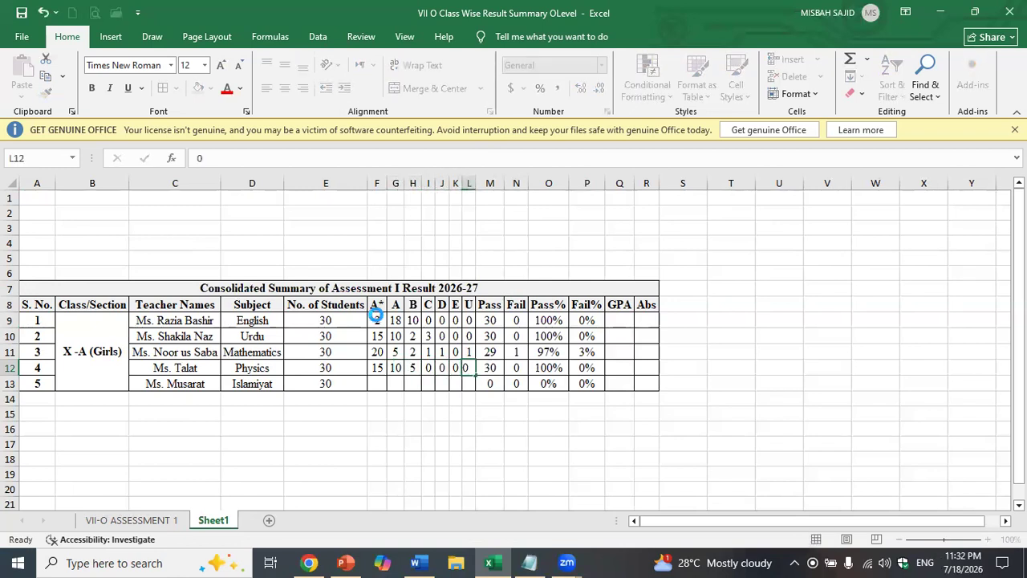
{"action": "key", "text": "Tab"}
- Enter Islamiyat grade counts A* to U: 10, 5, 2, 3, 2, 6, 2
{"action": "key", "text": "Down"}
{"action": "key", "text": "Left"}
{"action": "key", "text": "Left"}
{"action": "key", "text": "Left"}
{"action": "key", "text": "Left"}
{"action": "key", "text": "Left"}
{"action": "key", "text": "Left"}
{"action": "key", "text": "Left"}
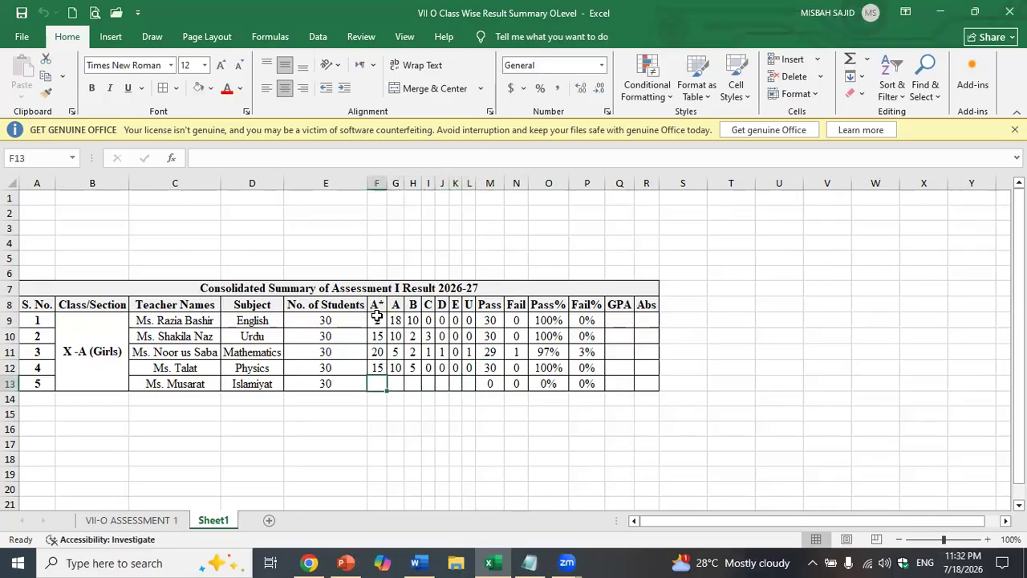
{"action": "type", "text": "10"}
{"action": "key", "text": "Tab"}
{"action": "type", "text": "5"}
{"action": "key", "text": "Tab"}
{"action": "type", "text": "2"}
{"action": "key", "text": "Tab"}
{"action": "type", "text": "3"}
{"action": "key", "text": "Tab"}
{"action": "type", "text": "2"}
{"action": "key", "text": "Tab"}
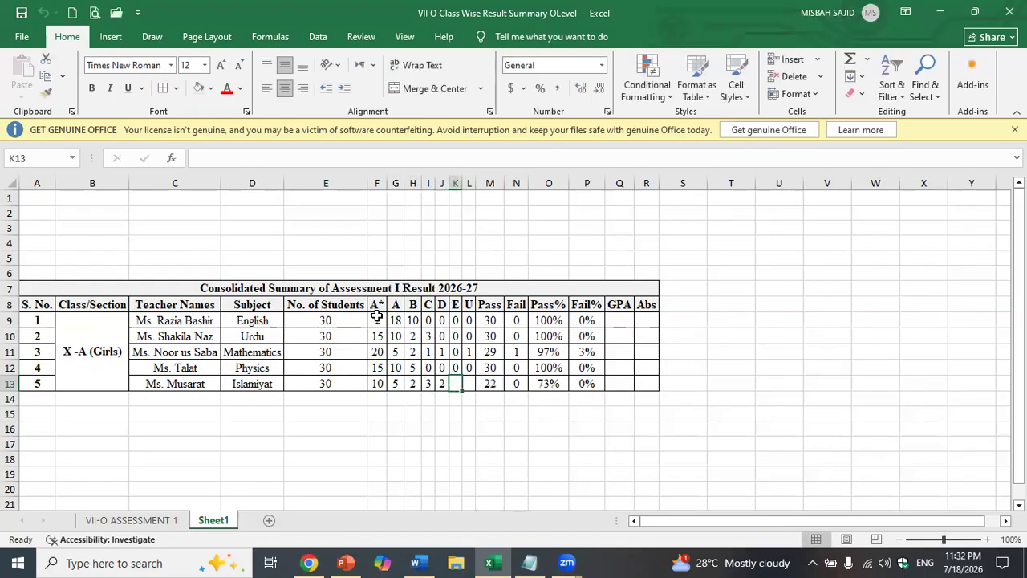
{"action": "type", "text": "6"}
{"action": "key", "text": "Tab"}
{"action": "type", "text": "2"}
{"action": "key", "text": "Down"}
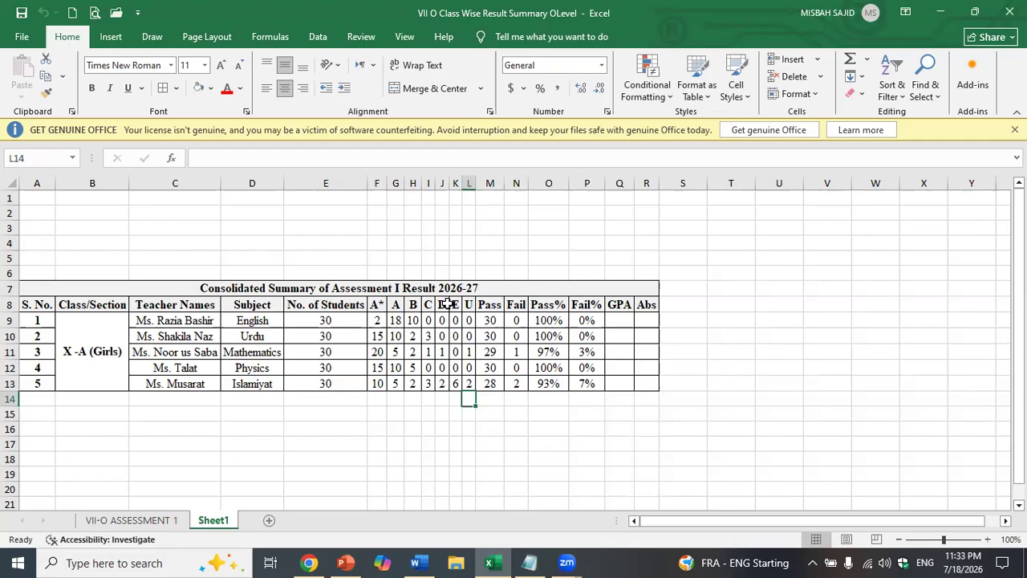
- Copy the five teacher names and subjects (C9:D13) to C17 below the summary
{"action": "left_click_drag", "start_coordinate": [202, 319], "coordinate": [257, 383]}
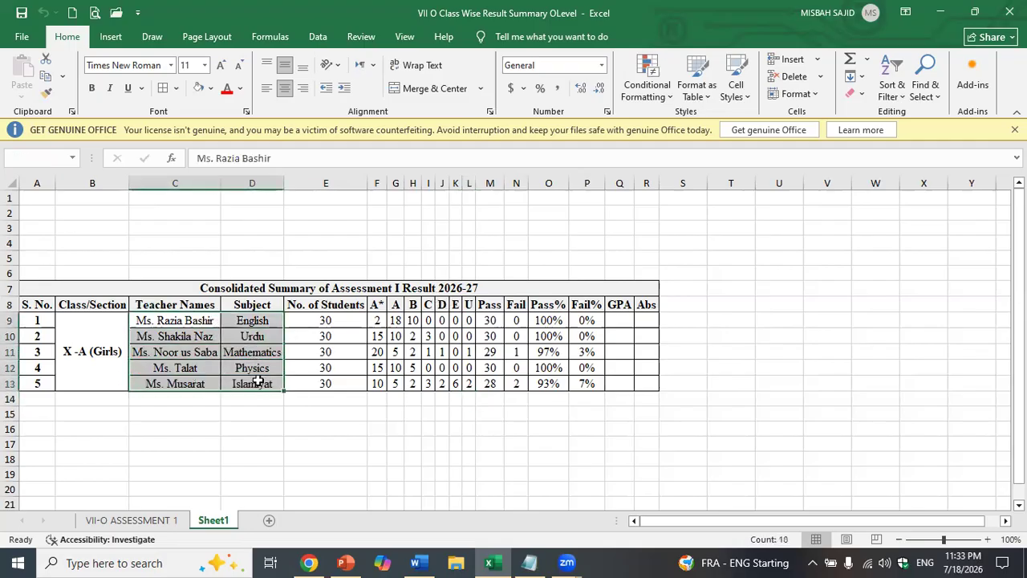
{"action": "key", "text": "ctrl+c"}
{"action": "left_click", "coordinate": [165, 445]}
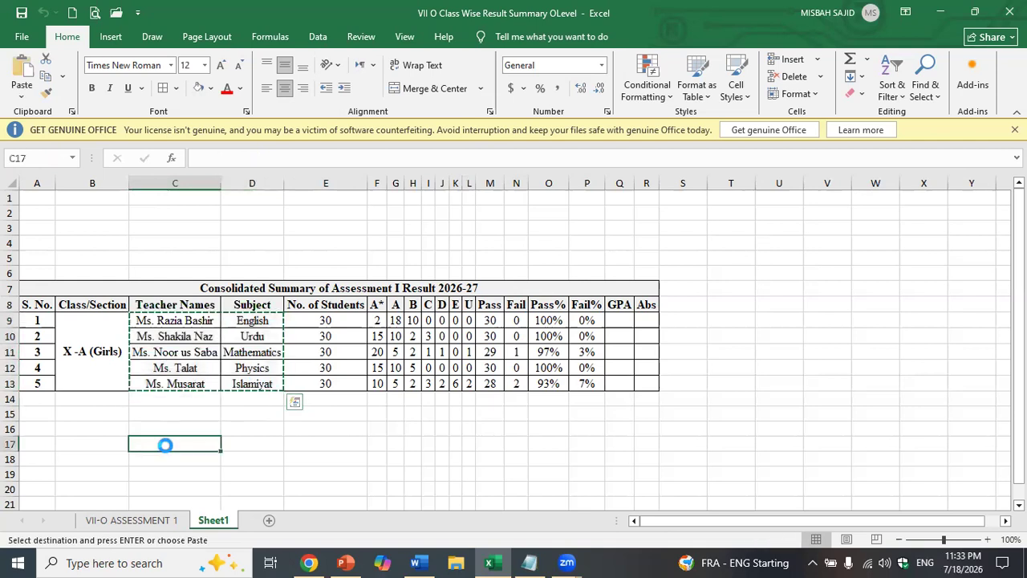
{"action": "key", "text": "ctrl+v"}
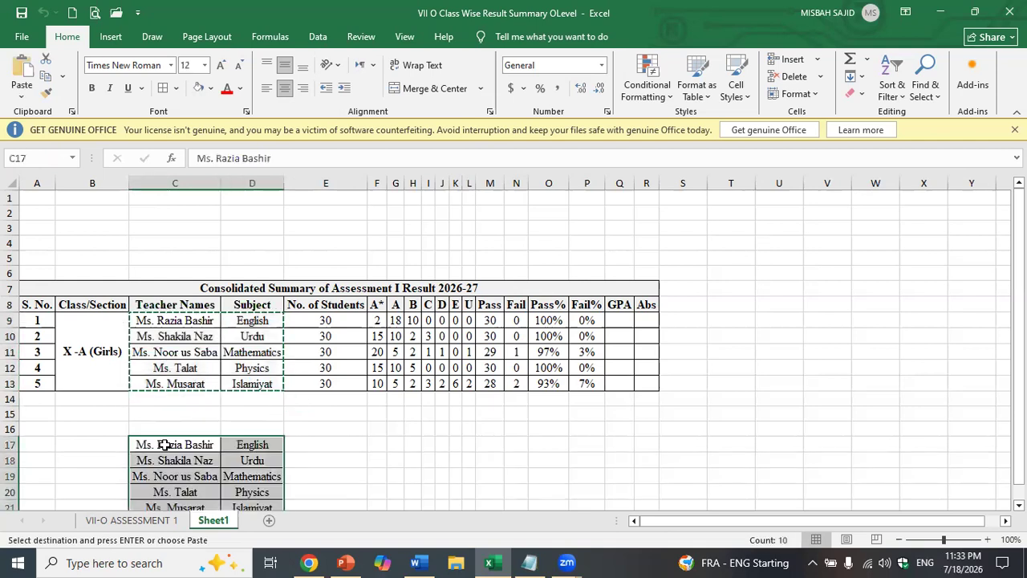
{"action": "left_click", "coordinate": [297, 444]}
{"action": "left_click", "coordinate": [189, 430]}
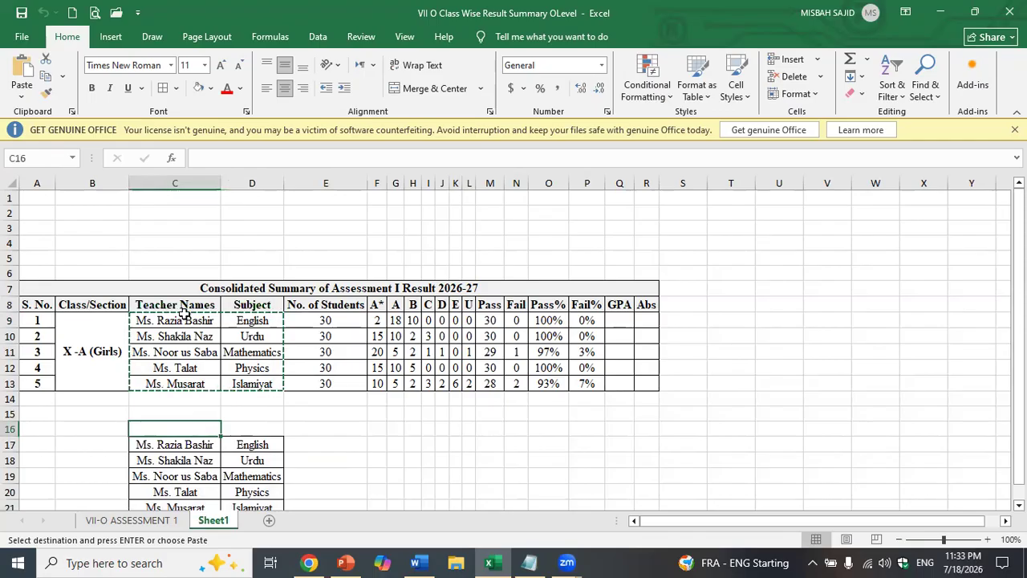
- Copy the Teacher Names and Subject headings into C16 above the new list
{"action": "left_click", "coordinate": [210, 301]}
{"action": "left_click_drag", "start_coordinate": [210, 302], "coordinate": [265, 384]}
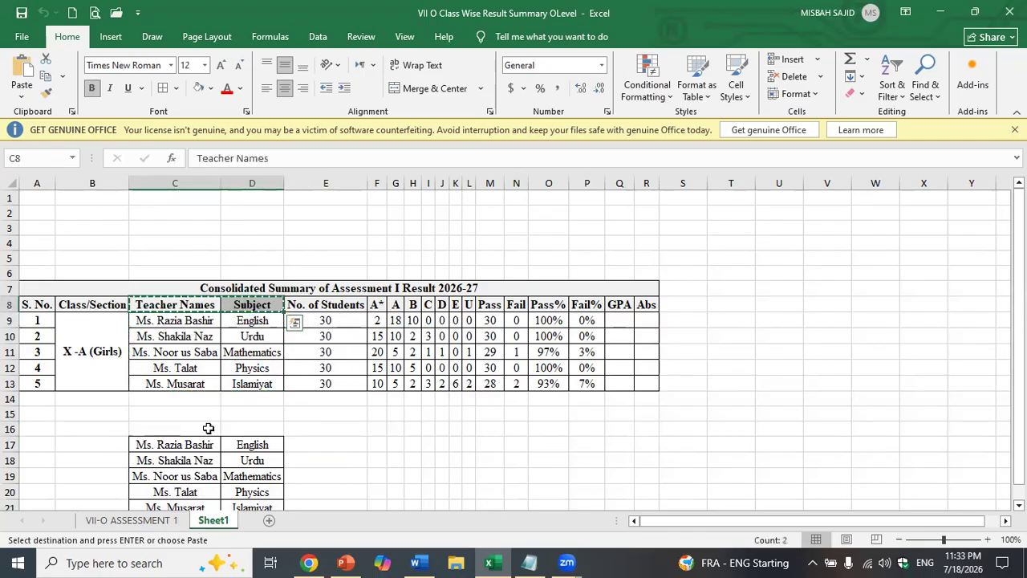
{"action": "key", "text": "ctrl+c"}
{"action": "left_click", "coordinate": [208, 428]}
{"action": "key", "text": "ctrl+v"}
{"action": "left_click", "coordinate": [301, 430]}
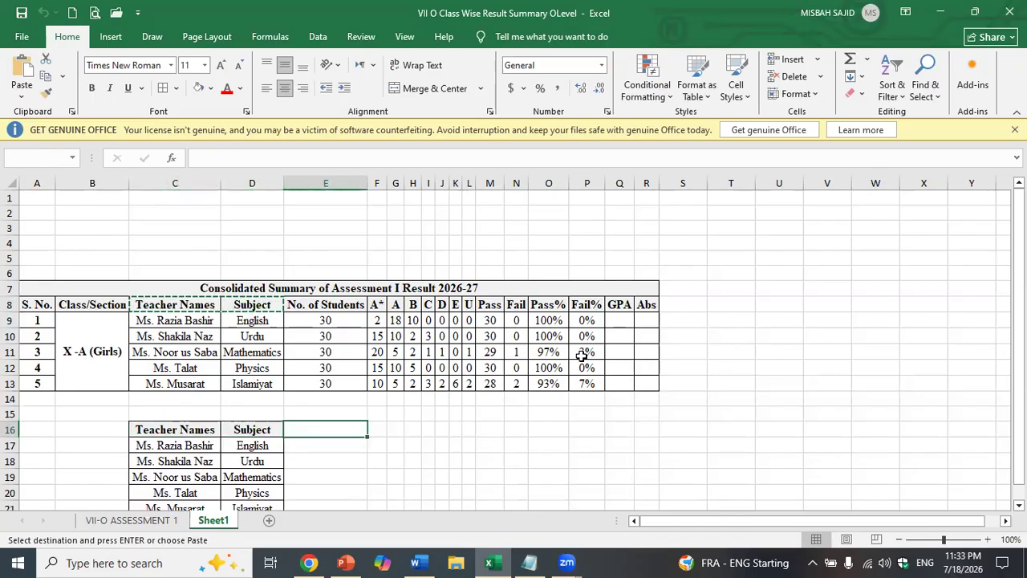
- Copy the GPA heading from Q8 into E16 as the new table's third column
{"action": "left_click", "coordinate": [633, 305]}
{"action": "key", "text": "ctrl+c"}
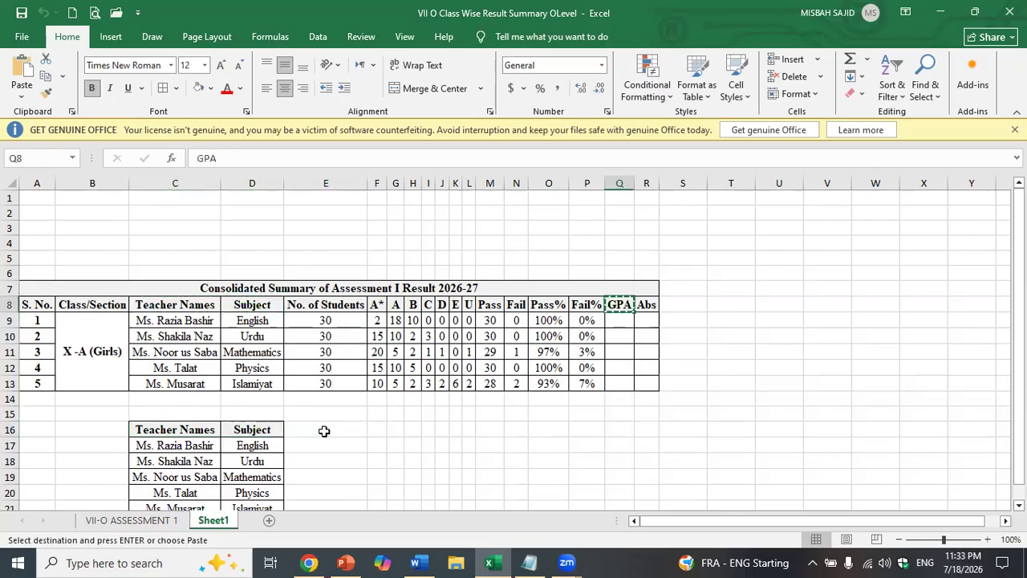
{"action": "left_click", "coordinate": [323, 431]}
{"action": "key", "text": "ctrl+v"}
{"action": "left_click", "coordinate": [354, 458]}
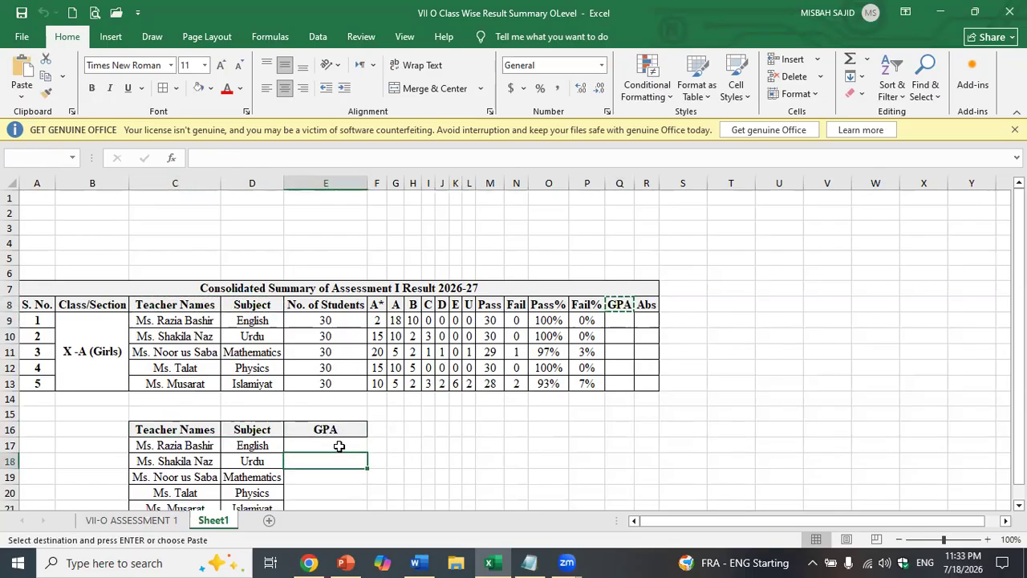
{"action": "left_click", "coordinate": [339, 446]}
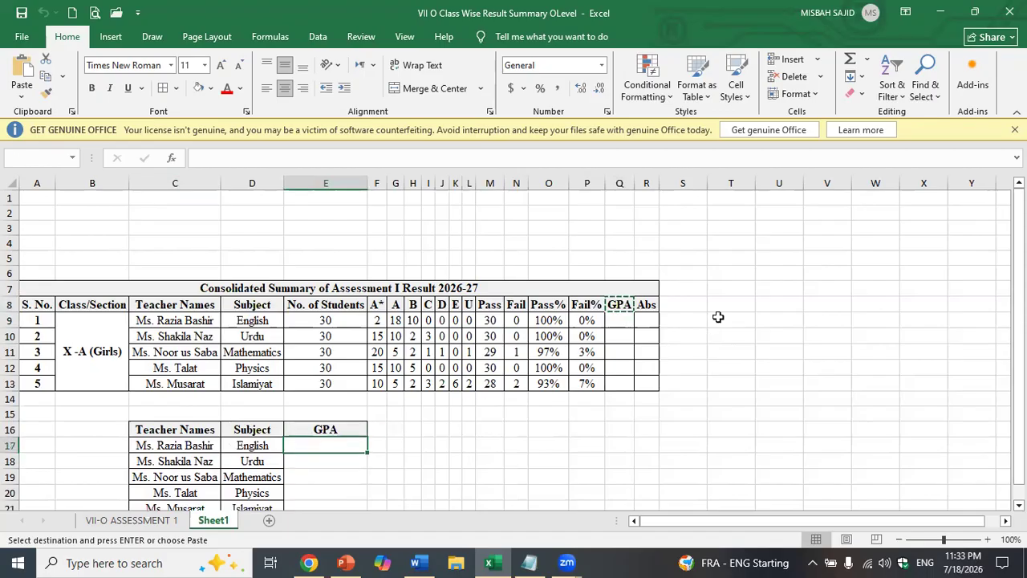
{"action": "left_click", "coordinate": [855, 290]}
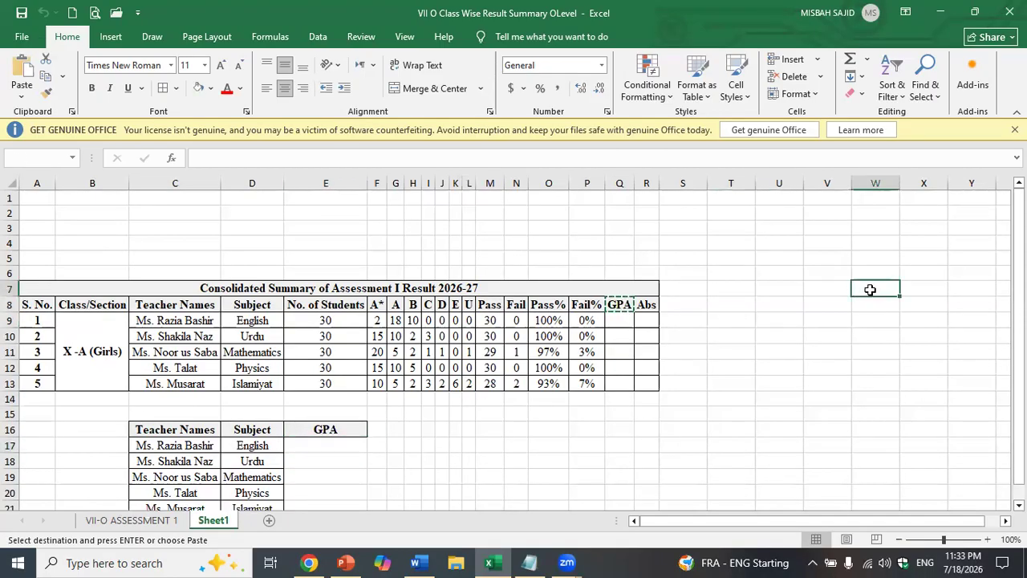
{"action": "left_click_drag", "start_coordinate": [892, 290], "coordinate": [927, 305]}
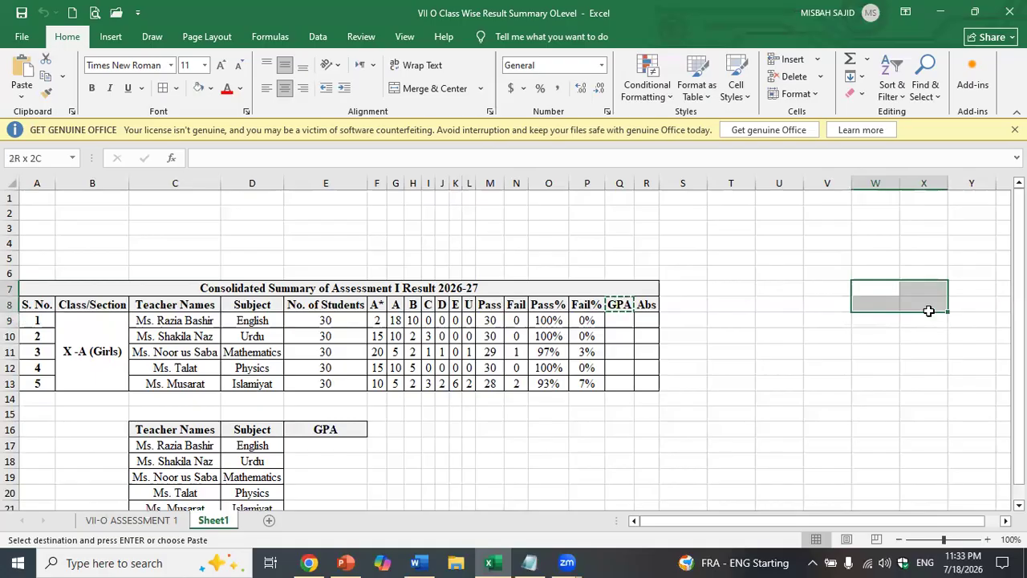
- Merge a block of empty cells, then undo it by pasting plain cells over it
{"action": "left_click", "coordinate": [412, 90]}
{"action": "left_click", "coordinate": [554, 427]}
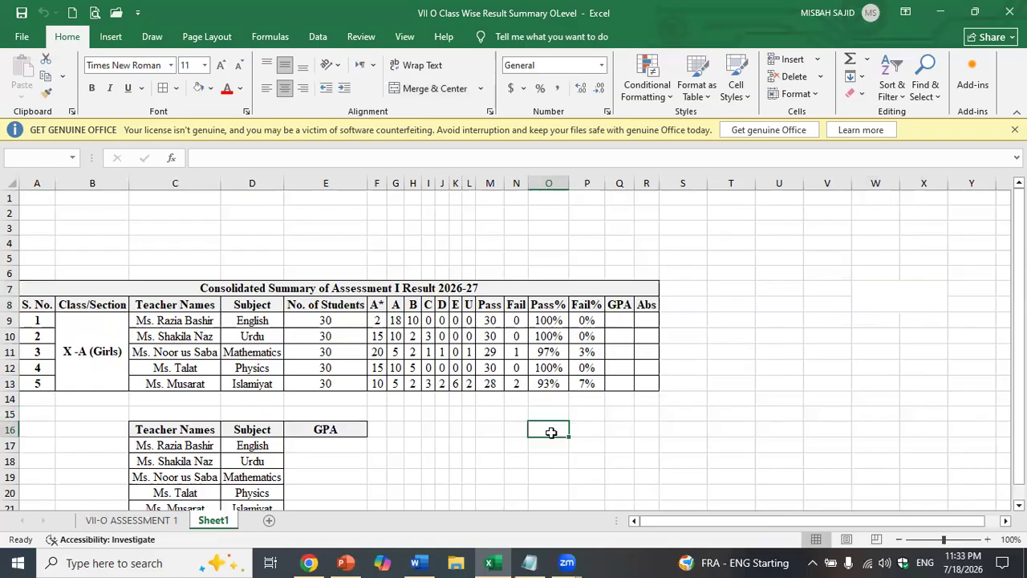
{"action": "left_click_drag", "start_coordinate": [883, 321], "coordinate": [913, 328]}
{"action": "key", "text": "ctrl+c"}
{"action": "left_click", "coordinate": [890, 285]}
{"action": "key", "text": "ctrl+v"}
{"action": "left_click", "coordinate": [874, 416]}
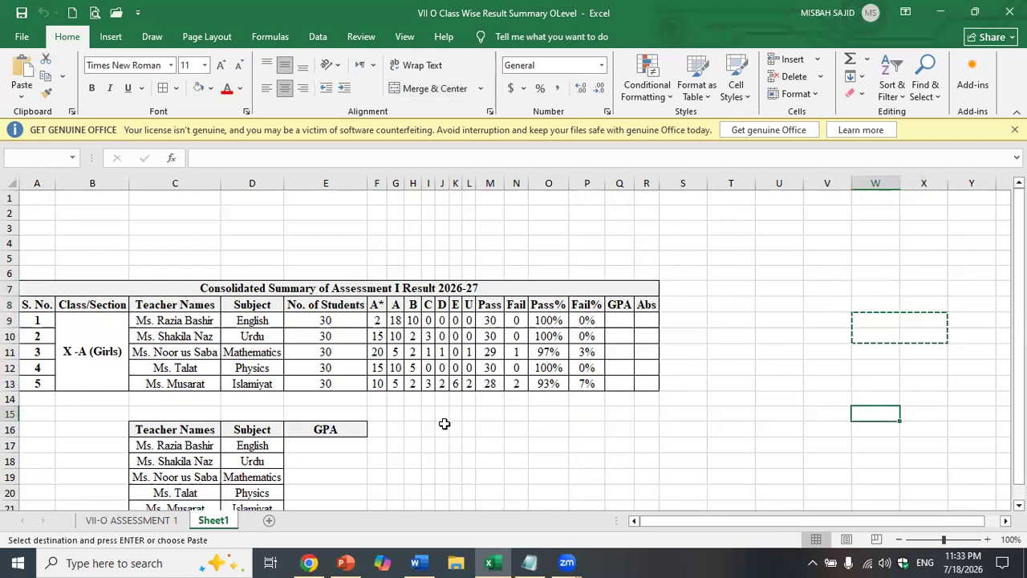
- Create a merged 'GPA SCALE' heading beside the new table with the A* to U grade headings next to it
{"action": "left_click_drag", "start_coordinate": [440, 429], "coordinate": [493, 447]}
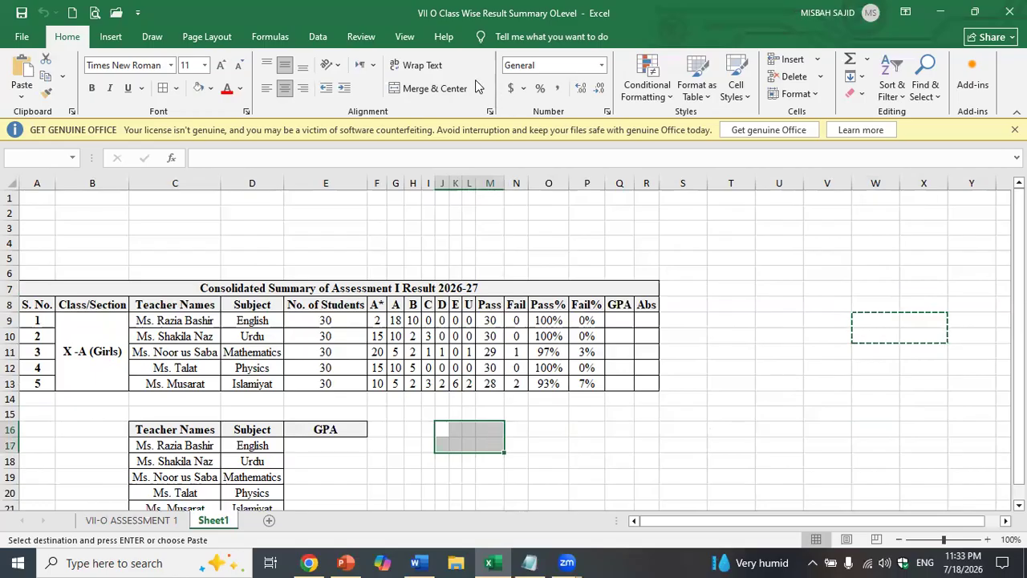
{"action": "left_click", "coordinate": [409, 88]}
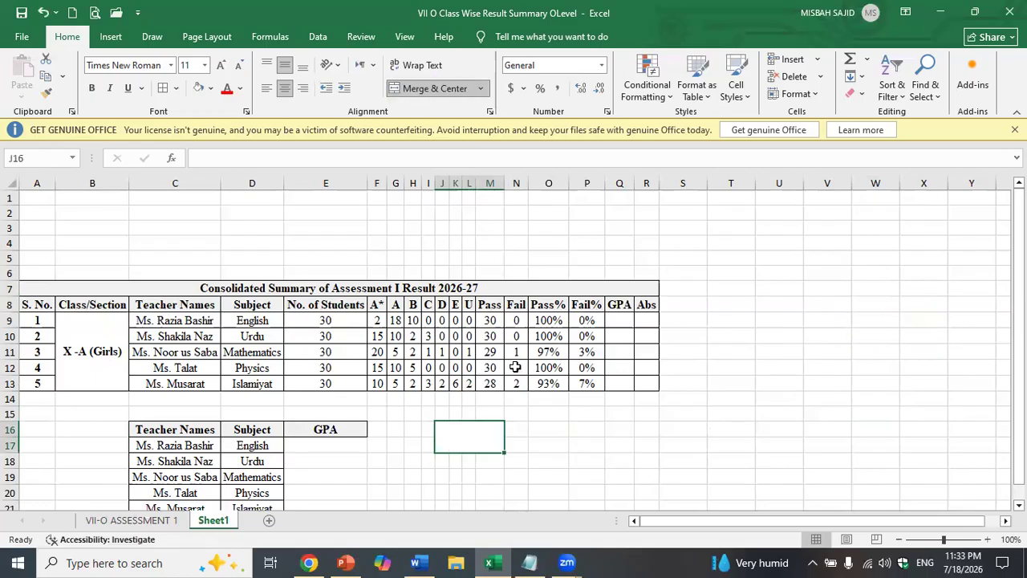
{"action": "type", "text": "GPA SCALE"}
{"action": "key", "text": "Return"}
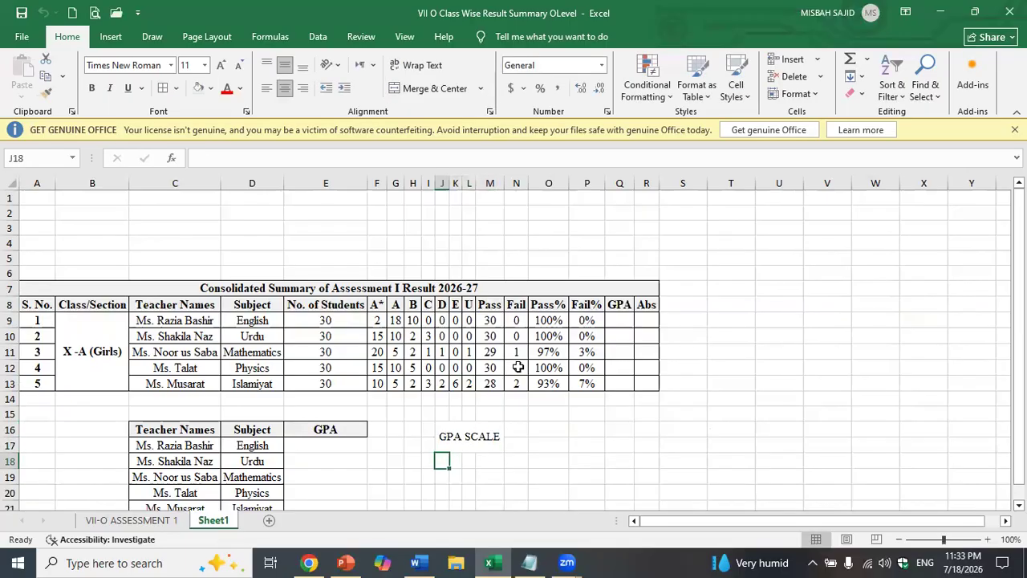
{"action": "left_click", "coordinate": [517, 430]}
{"action": "left_click_drag", "start_coordinate": [369, 298], "coordinate": [470, 313]}
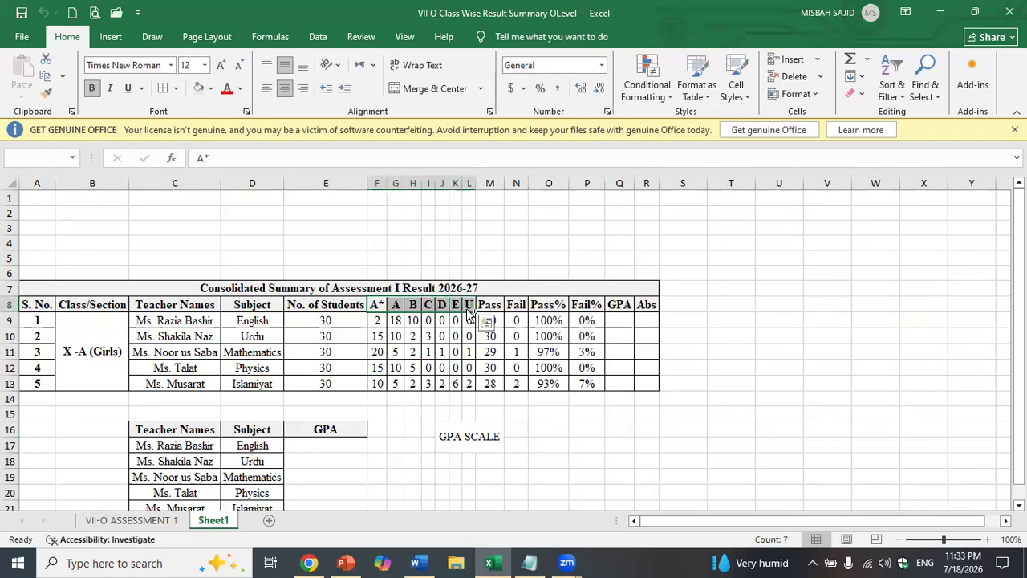
{"action": "key", "text": "ctrl+c"}
{"action": "left_click", "coordinate": [517, 430]}
{"action": "key", "text": "ctrl+v"}
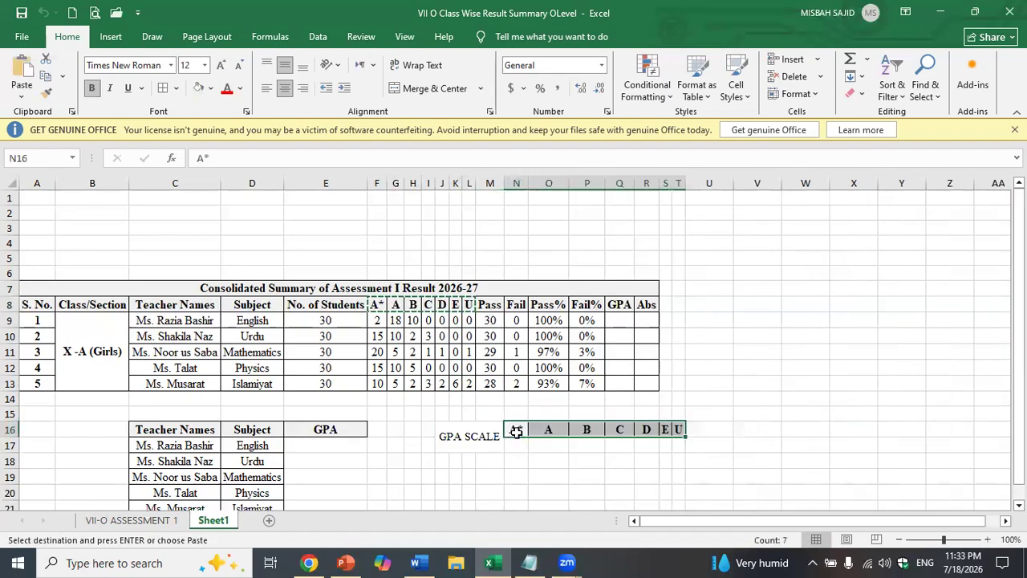
{"action": "left_click", "coordinate": [550, 459]}
- Move the GPA SCALE block down below the teacher list
{"action": "left_click_drag", "start_coordinate": [488, 434], "coordinate": [678, 443]}
{"action": "key", "text": "ctrl+c"}
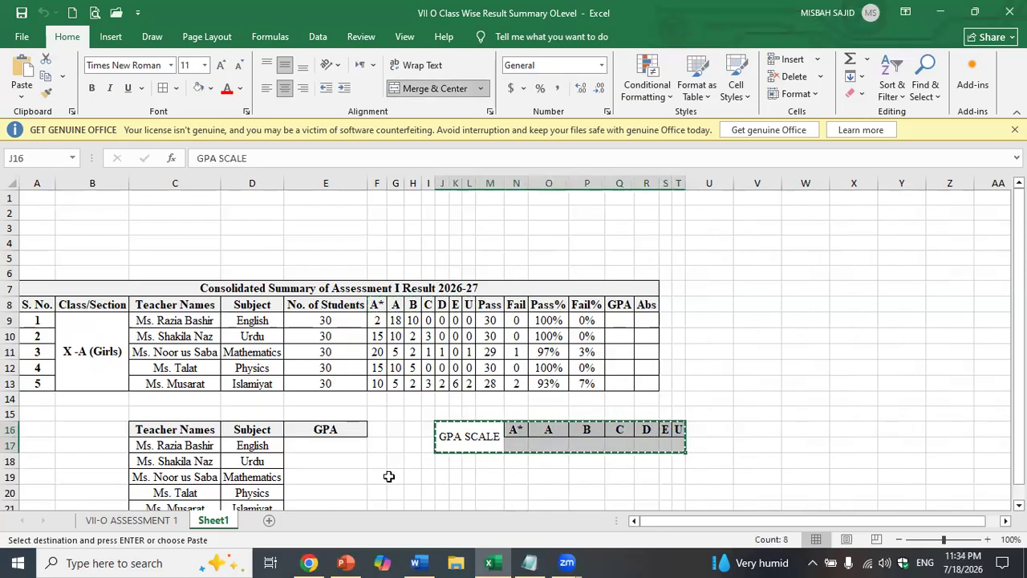
{"action": "scroll", "coordinate": [389, 476], "scroll_direction": "down", "scroll_amount": 2}
{"action": "left_click", "coordinate": [170, 449]}
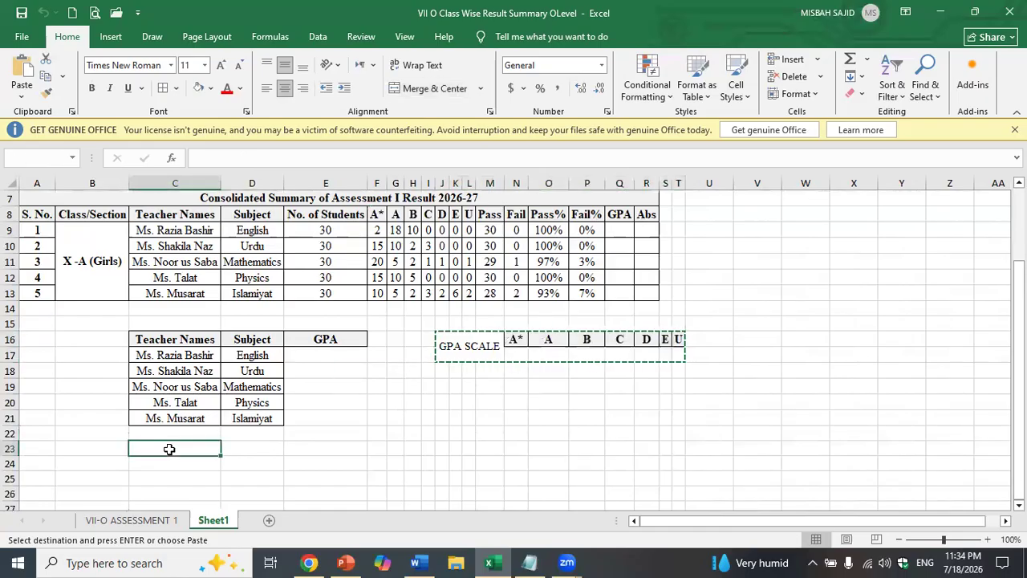
{"action": "key", "text": "ctrl+v"}
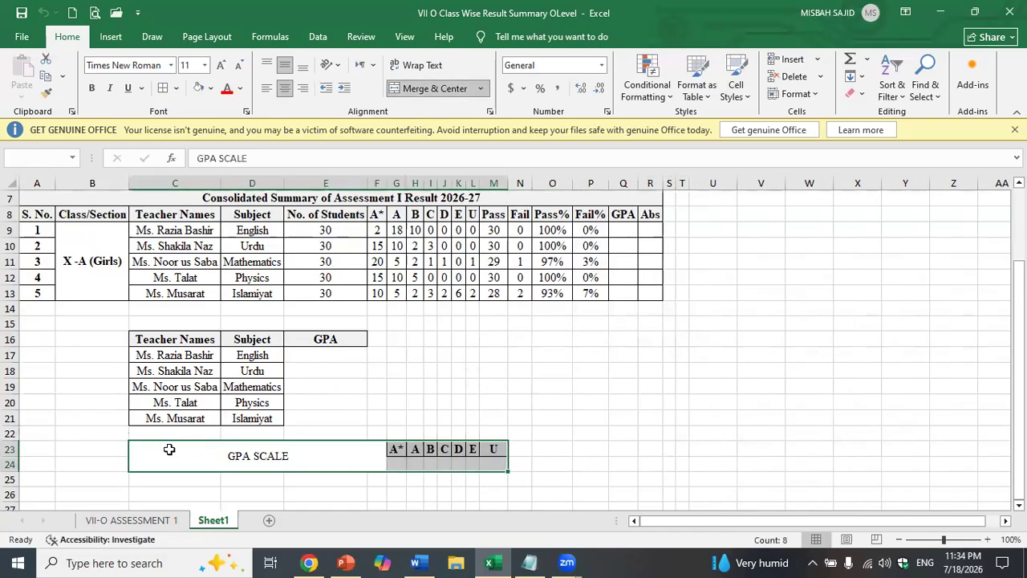
{"action": "key", "text": "ctrl+x"}
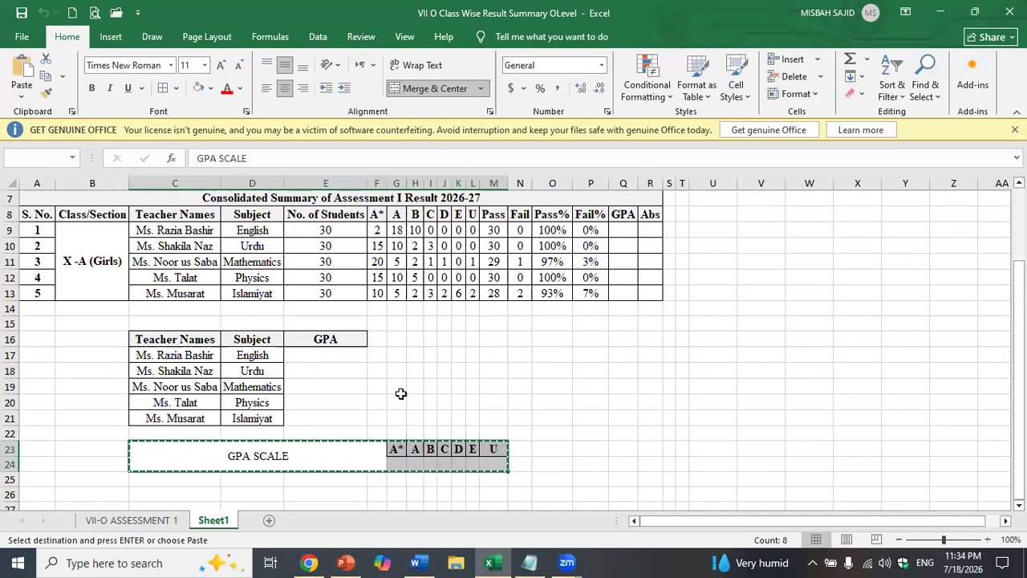
- Delete the old GPA SCALE cells with Shift cells left
{"action": "right_click", "coordinate": [375, 455]}
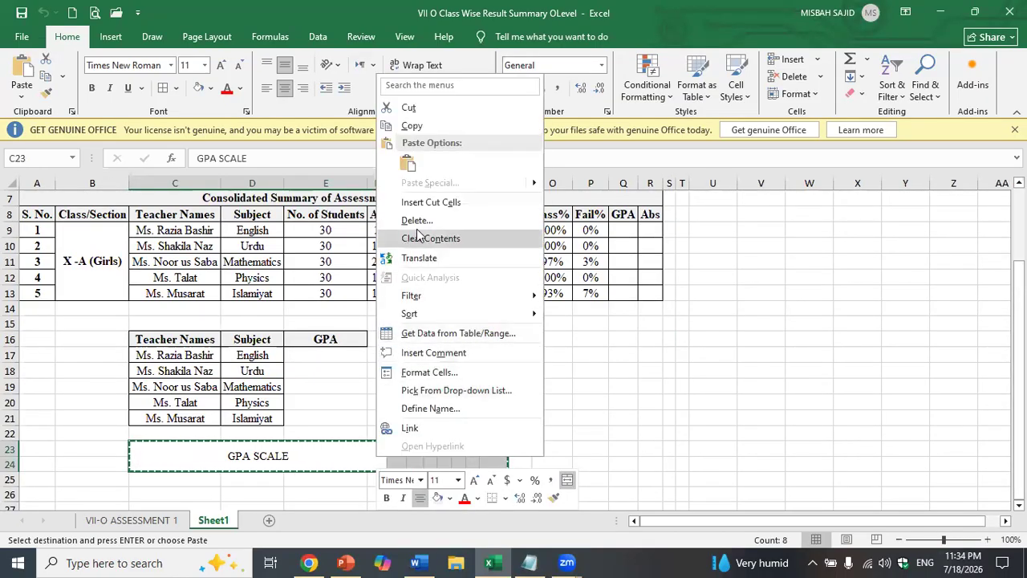
{"action": "left_click", "coordinate": [421, 110]}
{"action": "right_click", "coordinate": [420, 456]}
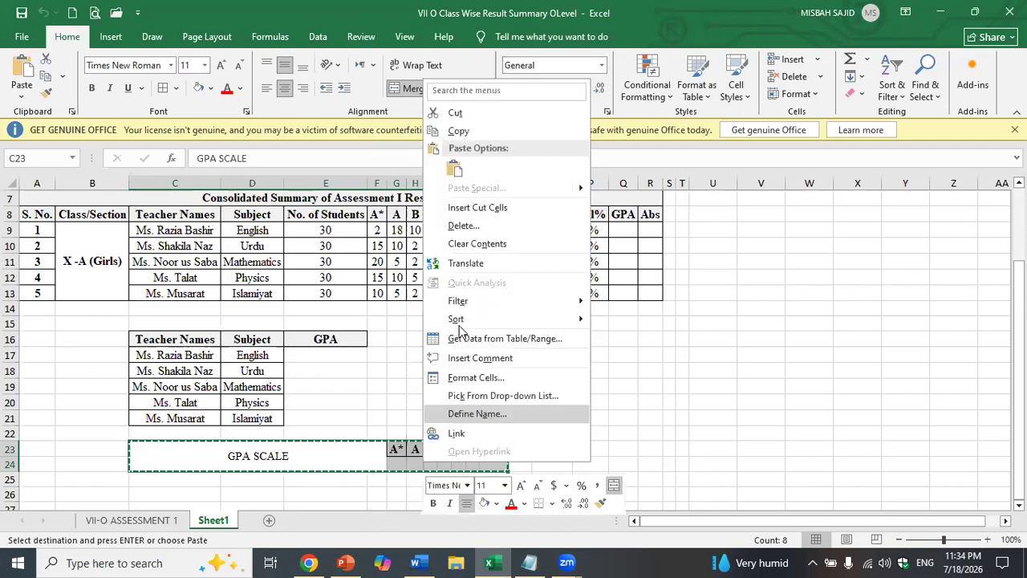
{"action": "left_click", "coordinate": [463, 231]}
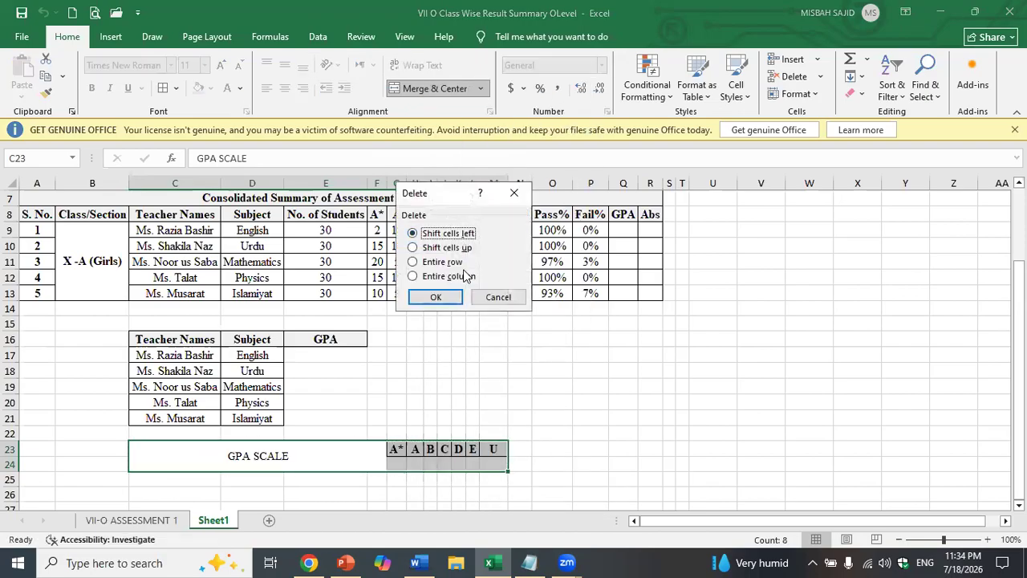
{"action": "left_click", "coordinate": [441, 298]}
{"action": "left_click_drag", "start_coordinate": [445, 339], "coordinate": [488, 337]}
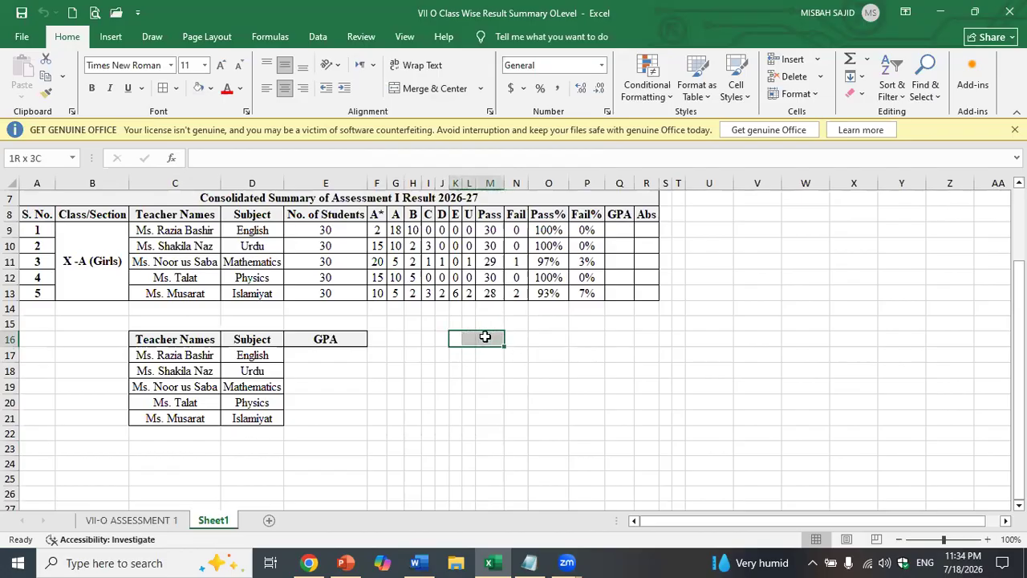
- Merge the header cell and the cells below it, then copy the merged cell down the rows
{"action": "left_click", "coordinate": [430, 95]}
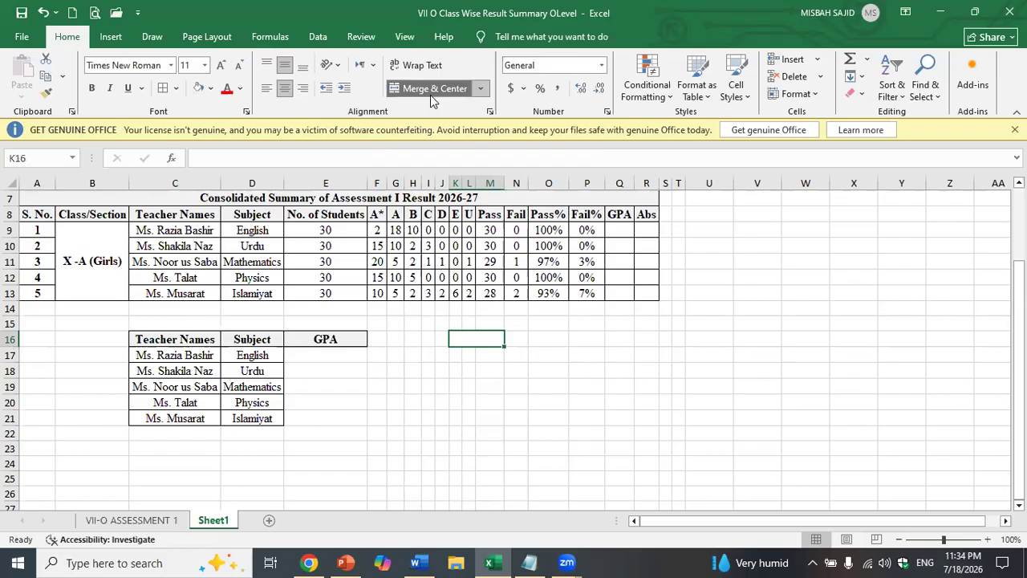
{"action": "left_click_drag", "start_coordinate": [461, 354], "coordinate": [469, 368]}
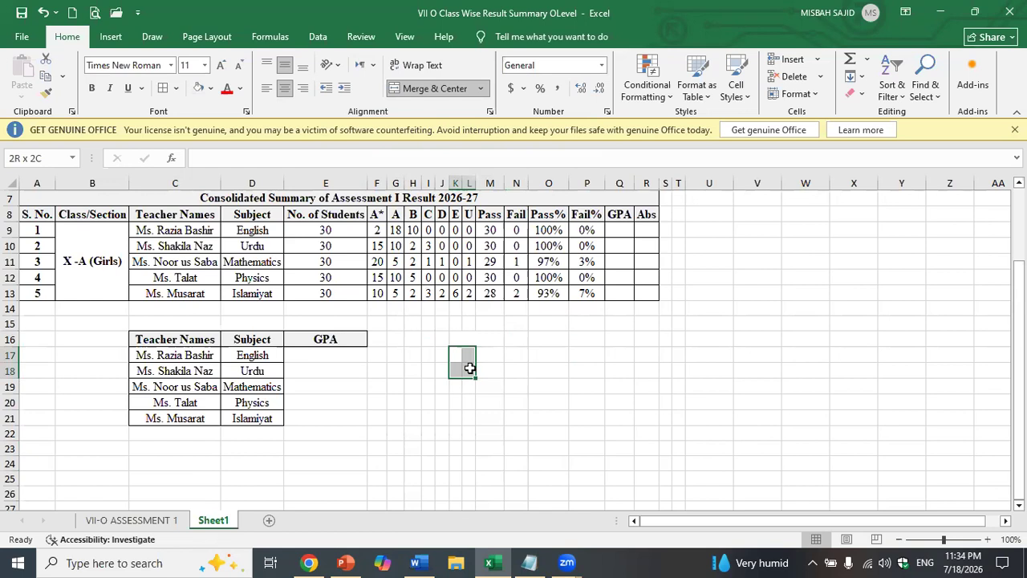
{"action": "left_click_drag", "start_coordinate": [470, 367], "coordinate": [472, 380]}
{"action": "left_click", "coordinate": [464, 405]}
{"action": "left_click", "coordinate": [457, 355]}
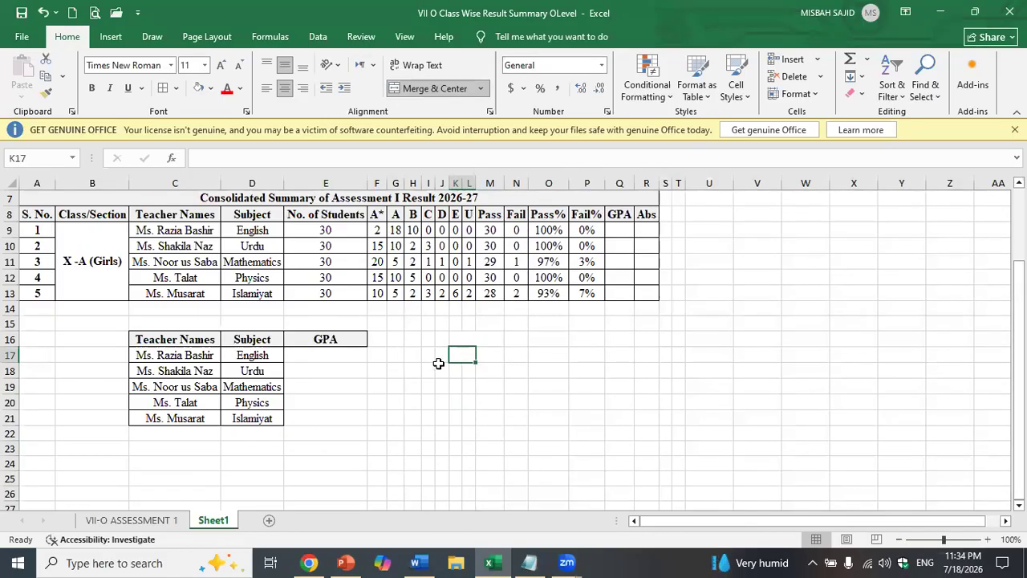
{"action": "key", "text": "ctrl+c"}
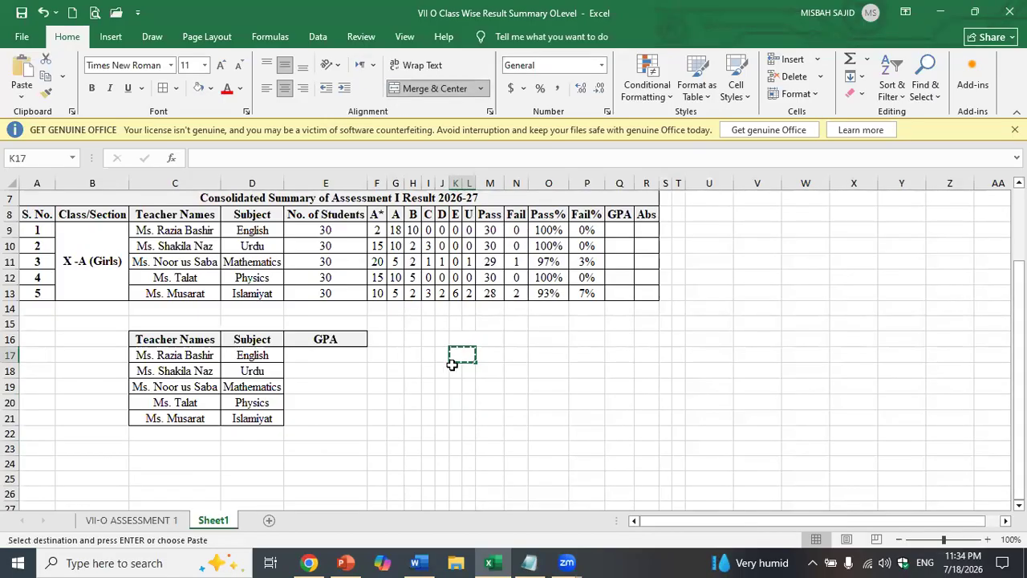
{"action": "left_click_drag", "start_coordinate": [452, 371], "coordinate": [468, 431]}
{"action": "left_click", "coordinate": [519, 426]}
- Apply All Borders to the K16:L22 box
{"action": "left_click_drag", "start_coordinate": [465, 340], "coordinate": [489, 433]}
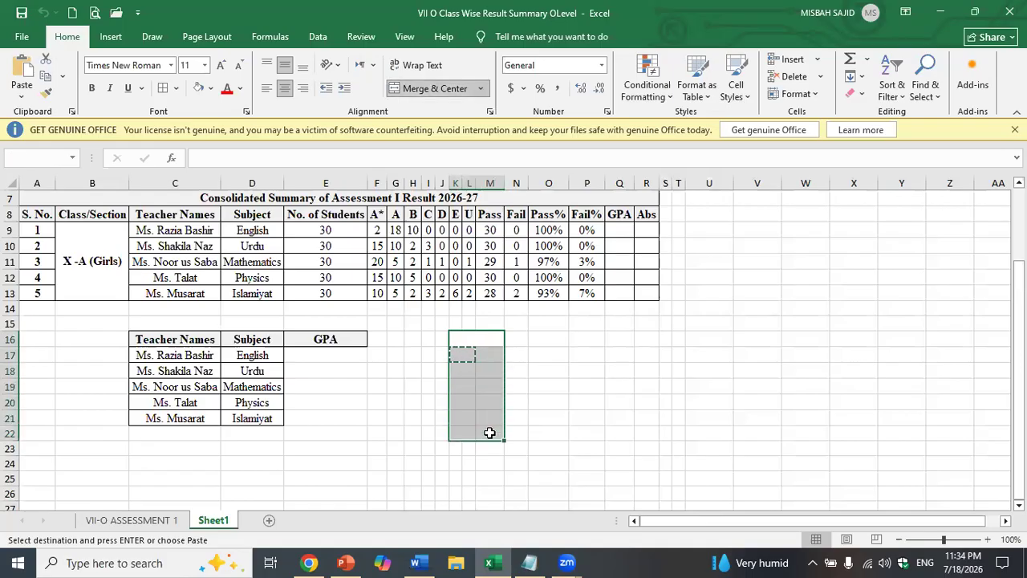
{"action": "left_click", "coordinate": [166, 90]}
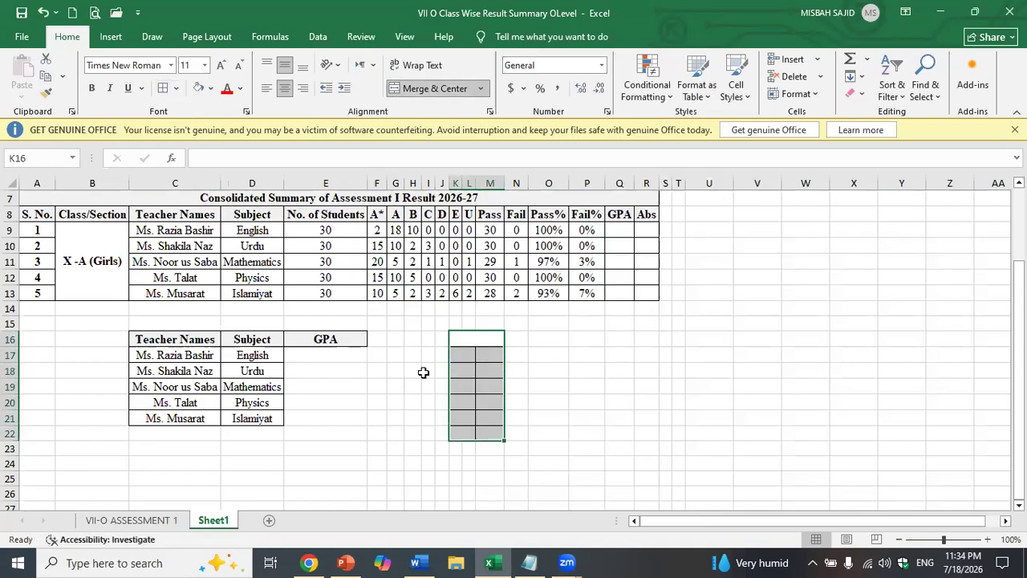
{"action": "left_click", "coordinate": [551, 459]}
{"action": "left_click", "coordinate": [469, 335]}
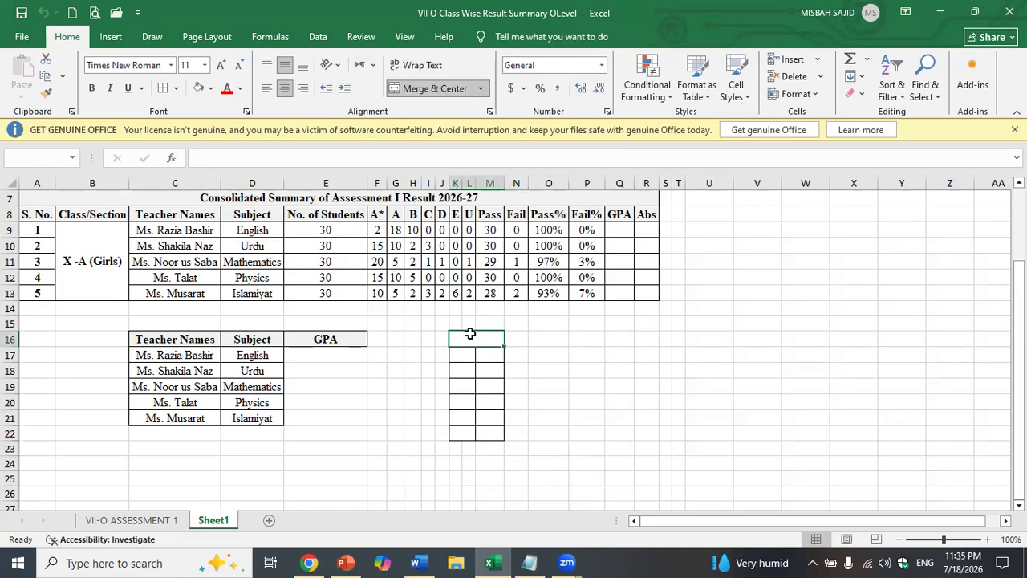
- Enter GPA SCALE as the header text and wrap it inside the cell
{"action": "type", "text": "GPA SC"}
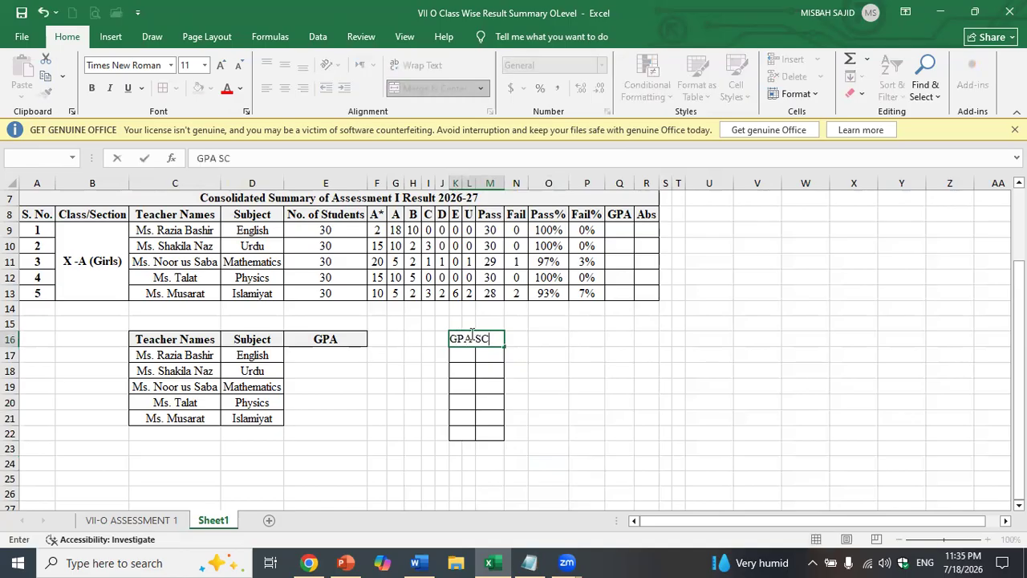
{"action": "key", "text": "Return"}
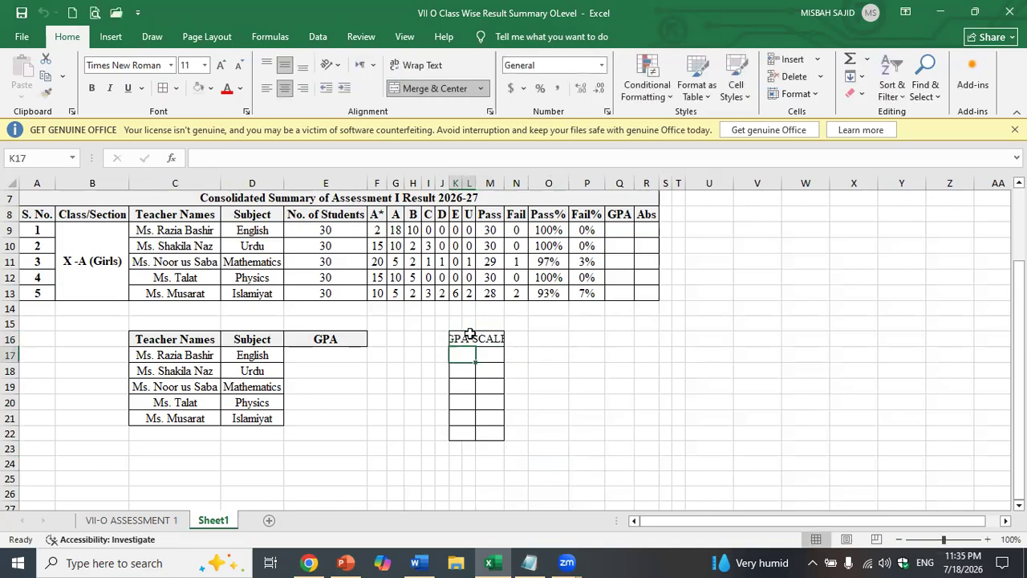
{"action": "left_click", "coordinate": [469, 335]}
{"action": "left_click", "coordinate": [417, 65]}
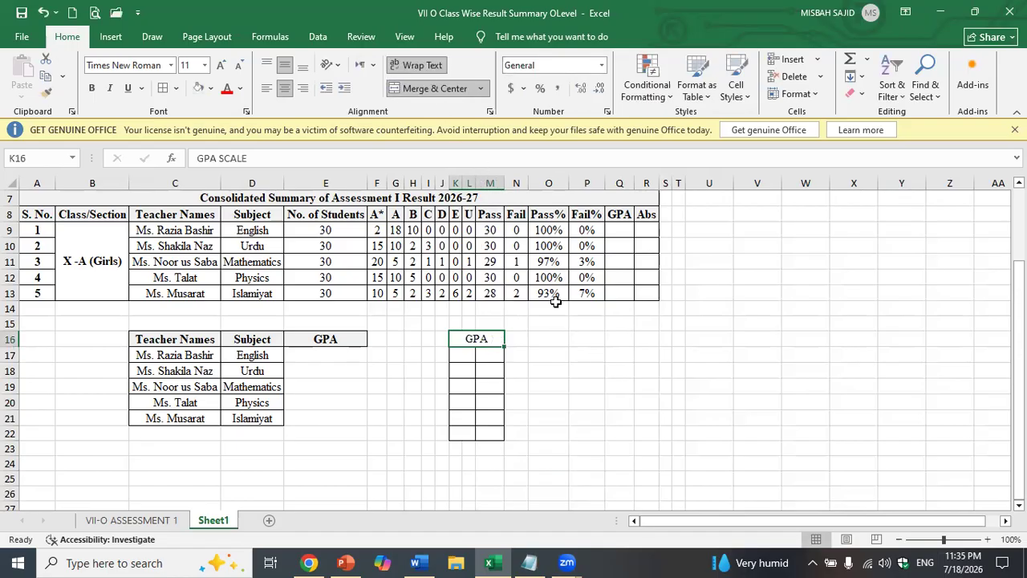
{"action": "left_click", "coordinate": [646, 418]}
{"action": "left_click", "coordinate": [480, 338]}
- Retitle the header Scale in bold and merge-centre it across a wider span
{"action": "type", "text": "Scale"}
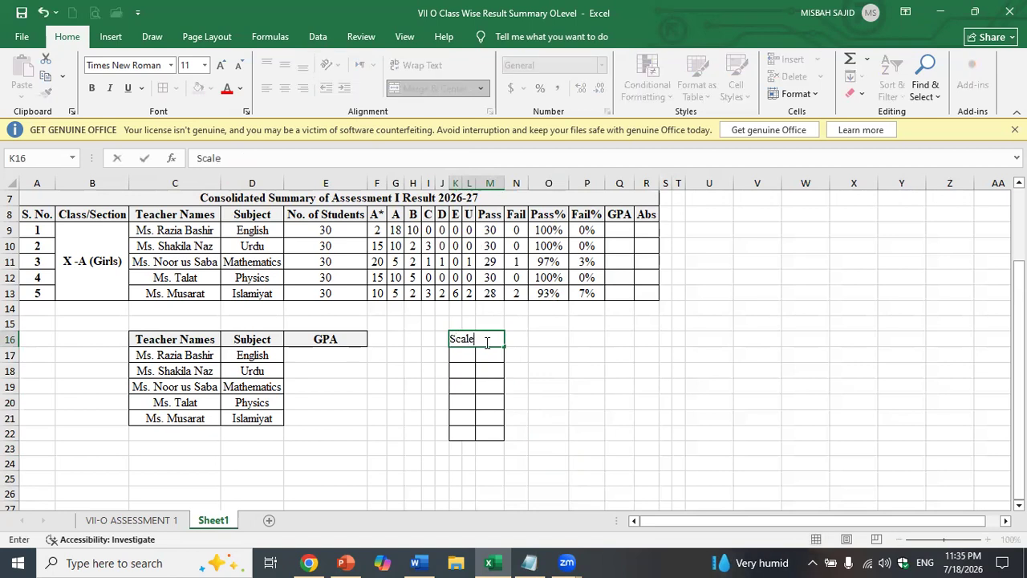
{"action": "key", "text": "Return"}
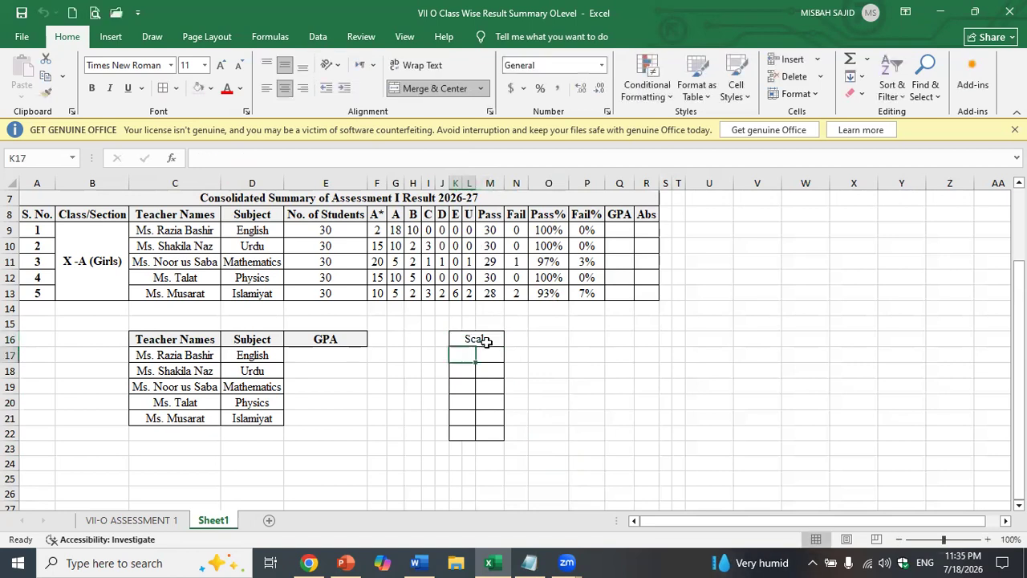
{"action": "left_click", "coordinate": [487, 342]}
{"action": "key", "text": "ctrl+b"}
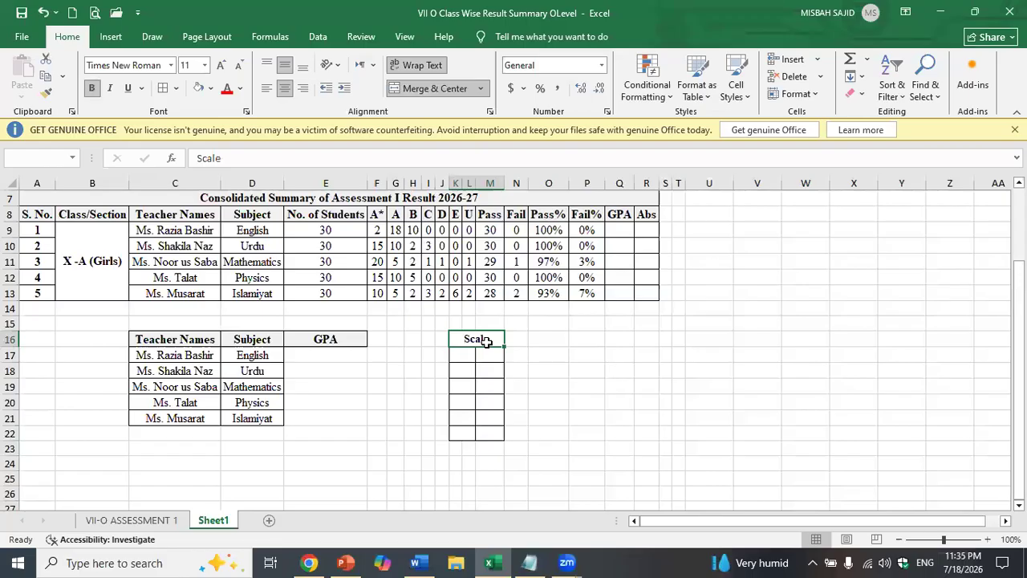
{"action": "left_click", "coordinate": [552, 390]}
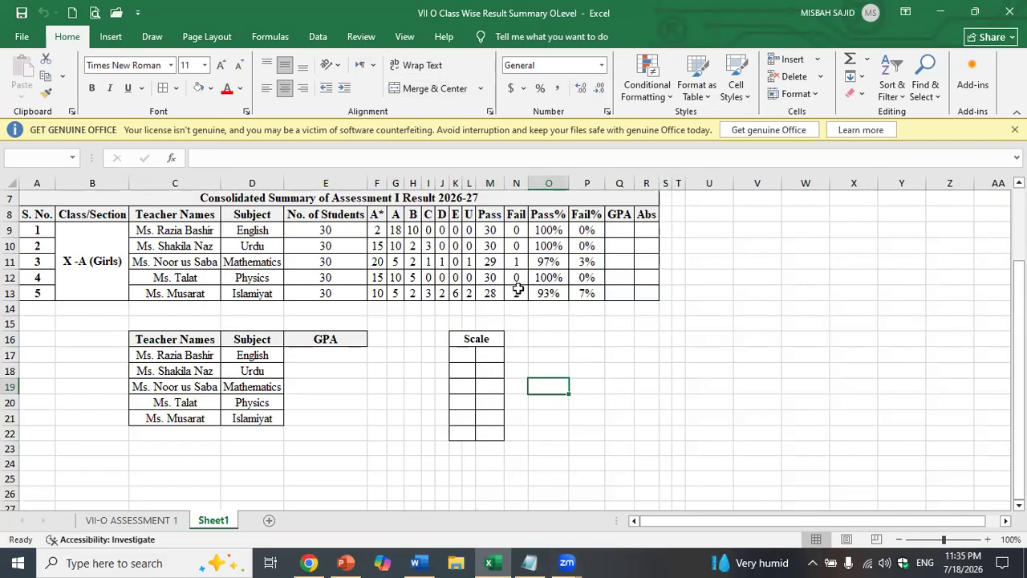
{"action": "left_click_drag", "start_coordinate": [484, 340], "coordinate": [516, 338]}
{"action": "left_click", "coordinate": [433, 88]}
{"action": "left_click", "coordinate": [434, 88]}
- Merge the two value cells beside the first grade row and paste them down the rows
{"action": "left_click_drag", "start_coordinate": [503, 359], "coordinate": [519, 353]}
{"action": "left_click", "coordinate": [450, 88]}
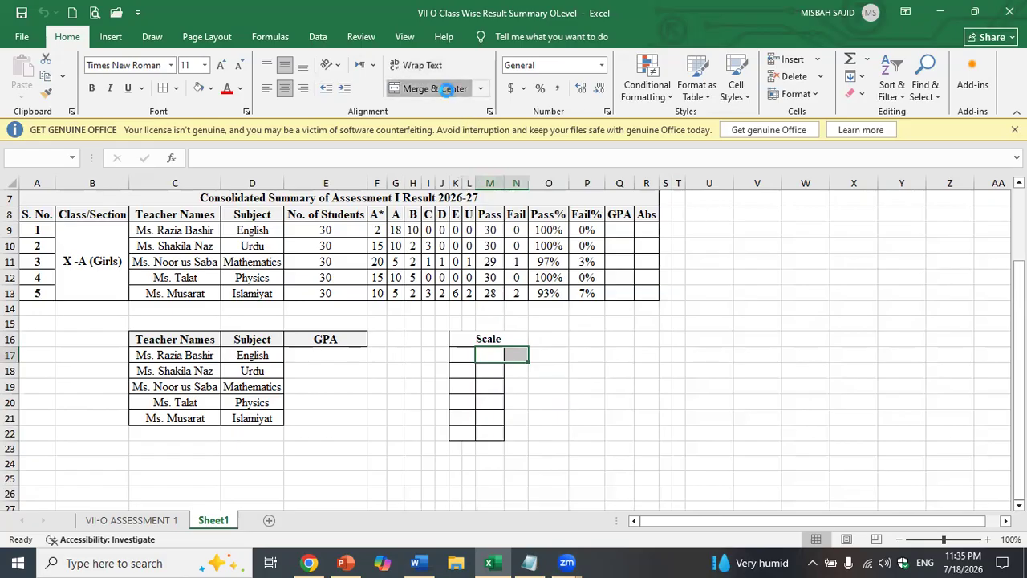
{"action": "left_click", "coordinate": [447, 92]}
{"action": "left_click", "coordinate": [448, 92]}
{"action": "left_click", "coordinate": [540, 407]}
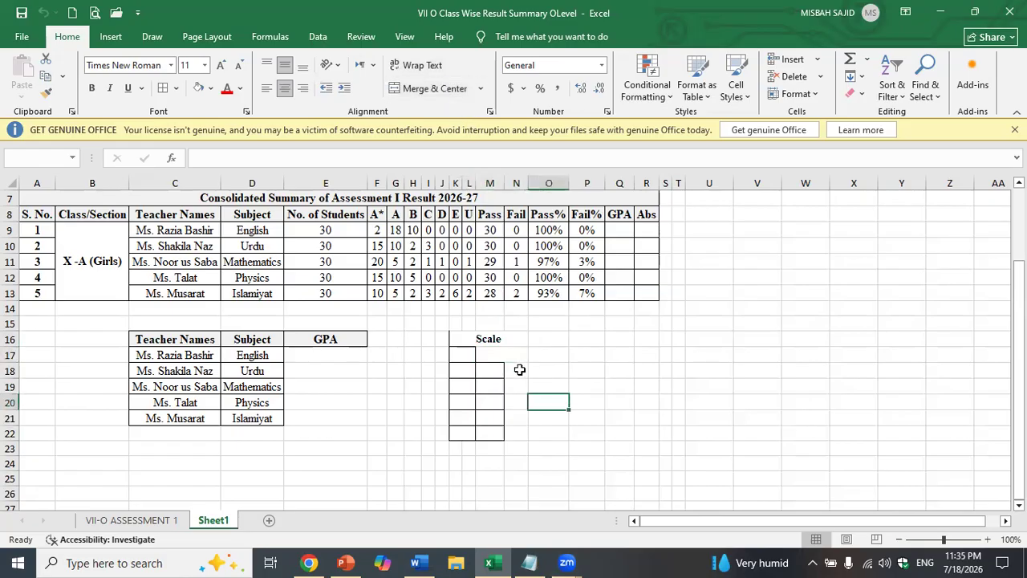
{"action": "left_click", "coordinate": [501, 355]}
{"action": "key", "text": "ctrl+c"}
{"action": "left_click_drag", "start_coordinate": [502, 354], "coordinate": [503, 432]}
{"action": "key", "text": "ctrl+v"}
- Re-paste the merged value cell down to row 22 and border the whole Scale table
{"action": "left_click", "coordinate": [571, 386]}
{"action": "left_click", "coordinate": [495, 355]}
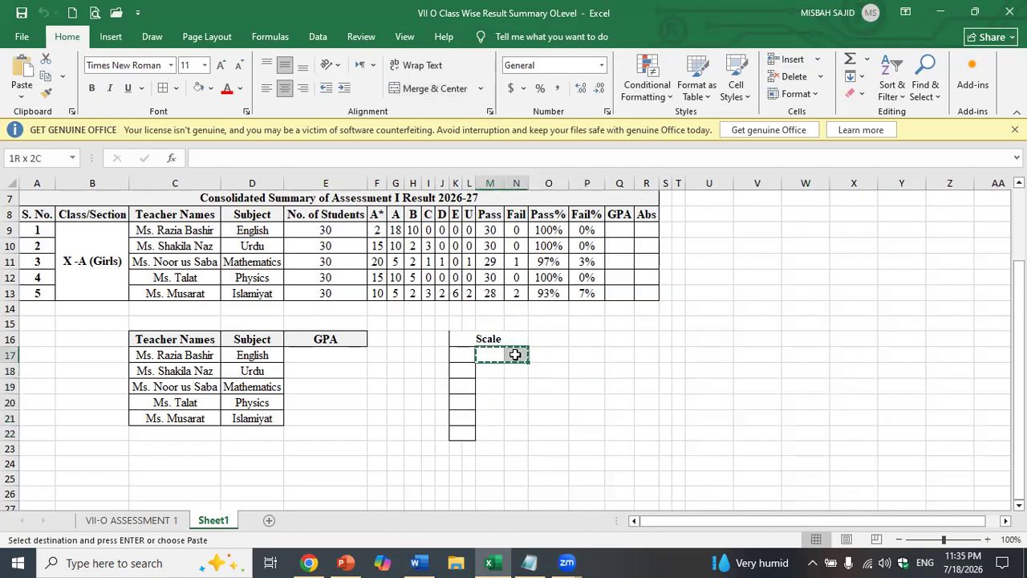
{"action": "key", "text": "Escape"}
{"action": "key", "text": "ctrl+c"}
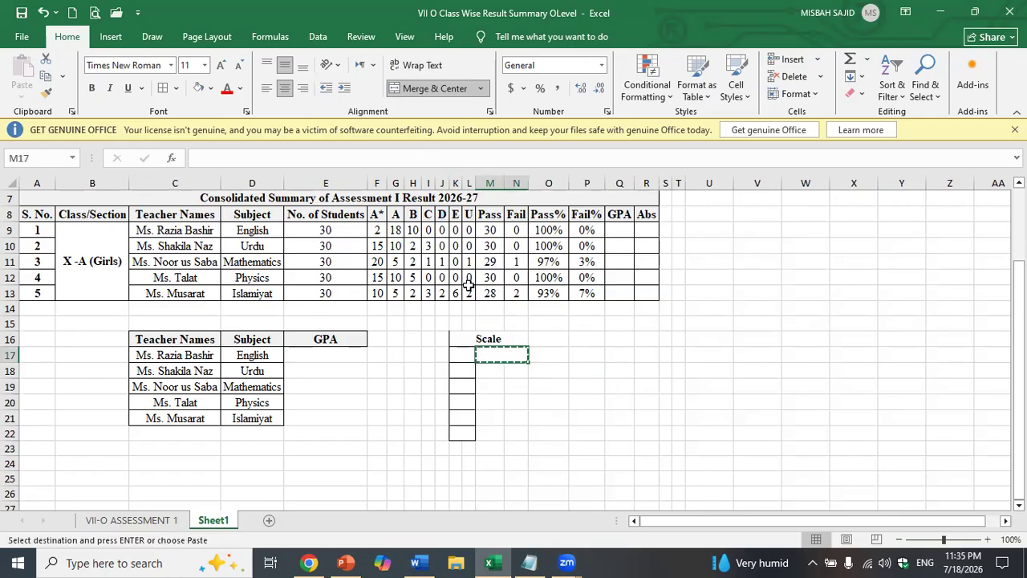
{"action": "left_click_drag", "start_coordinate": [494, 371], "coordinate": [509, 432]}
{"action": "key", "text": "ctrl+v"}
{"action": "left_click_drag", "start_coordinate": [467, 338], "coordinate": [505, 429]}
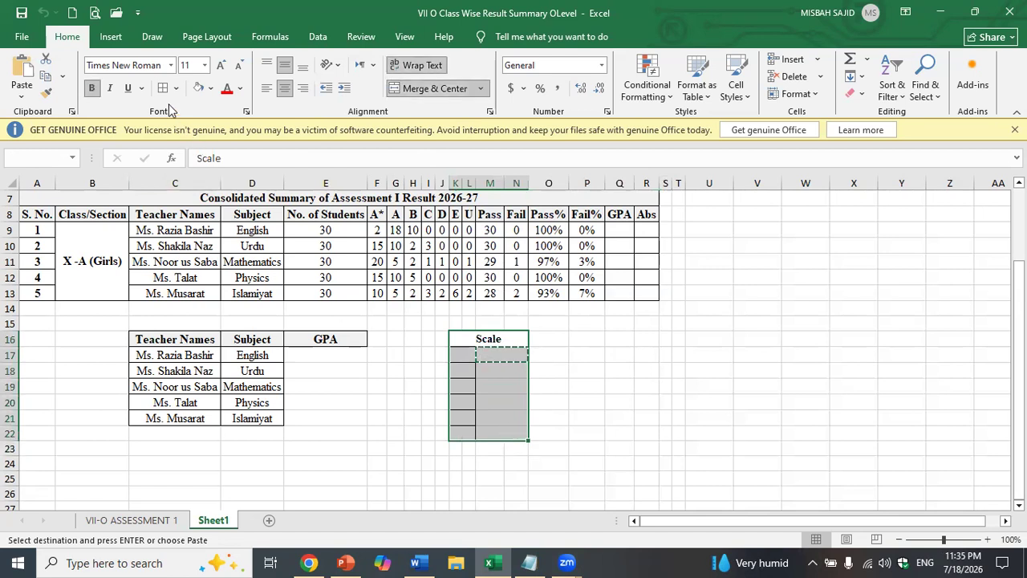
{"action": "key", "text": "Escape"}
{"action": "left_click", "coordinate": [501, 334]}
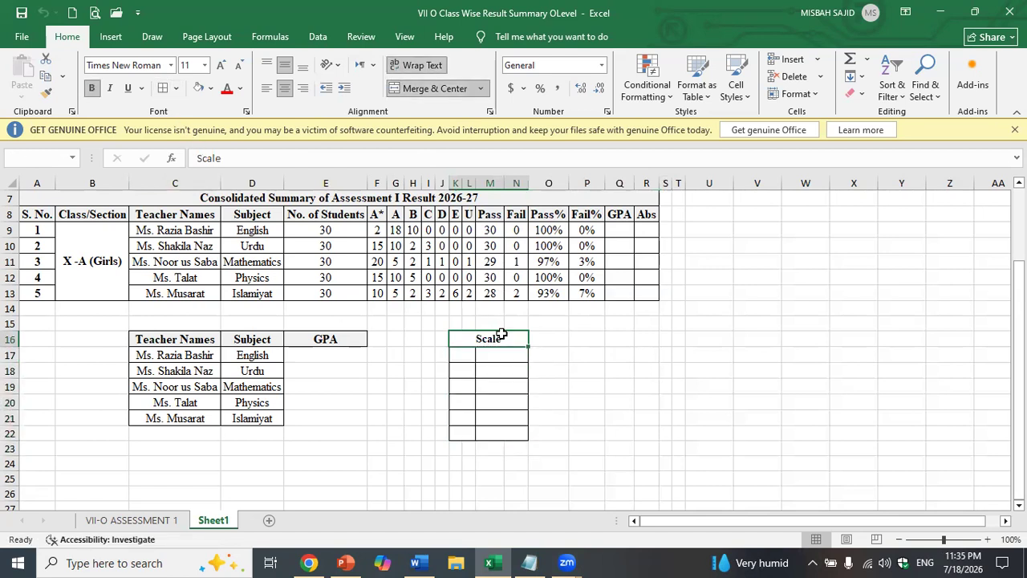
- Enter the title GPA SCALE and the first grades A* and A
{"action": "type", "text": "GPA SCALE"}
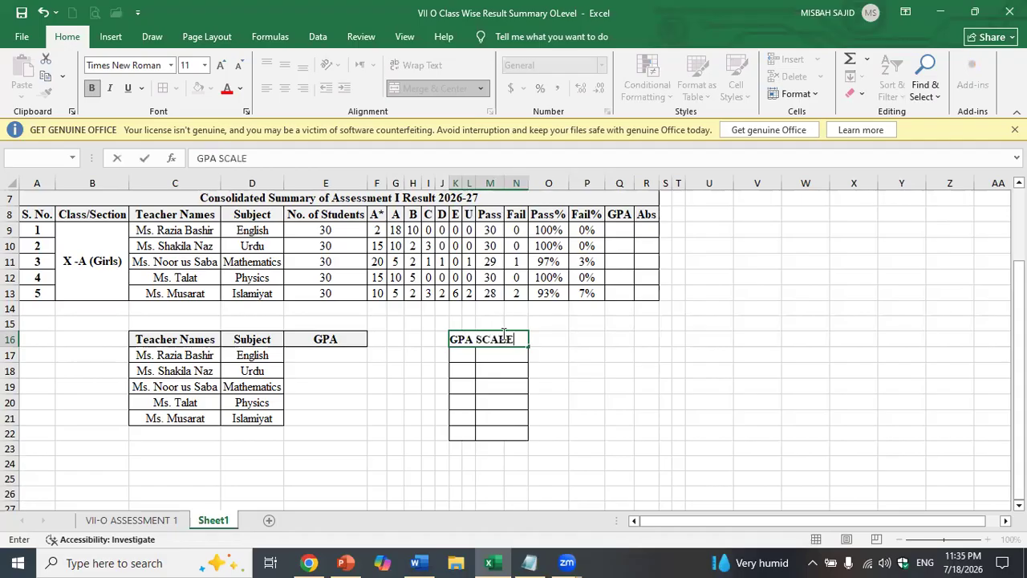
{"action": "key", "text": "Return"}
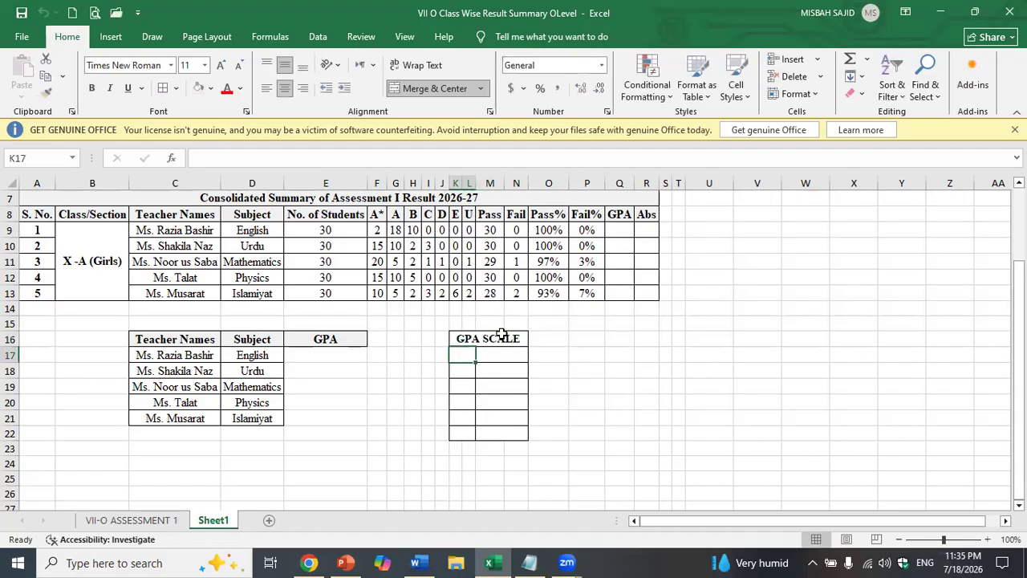
{"action": "type", "text": "A"}
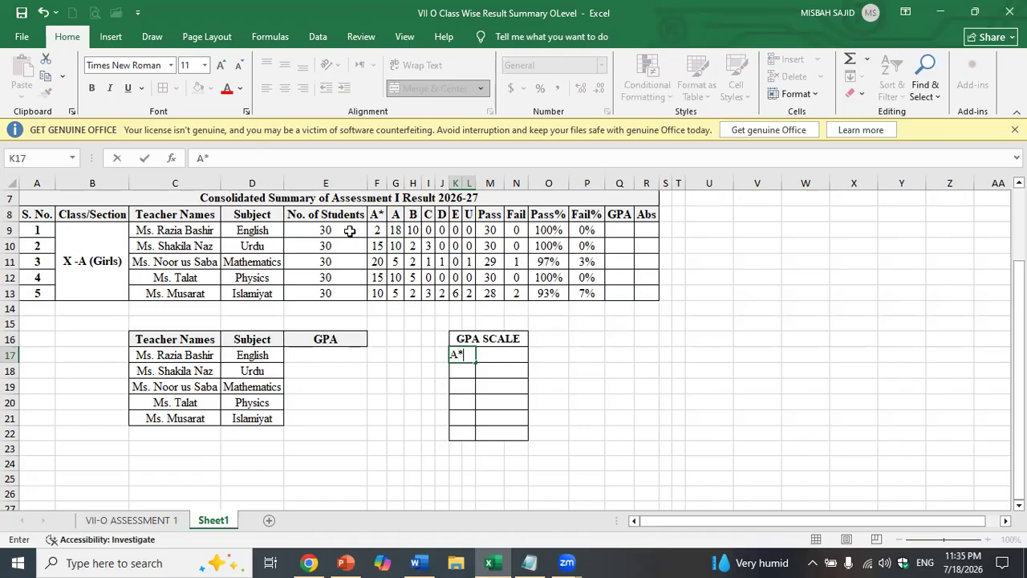
{"action": "type", "text": "*"}
{"action": "key", "text": "Return"}
{"action": "type", "text": "A*"}
{"action": "key", "text": "Return"}
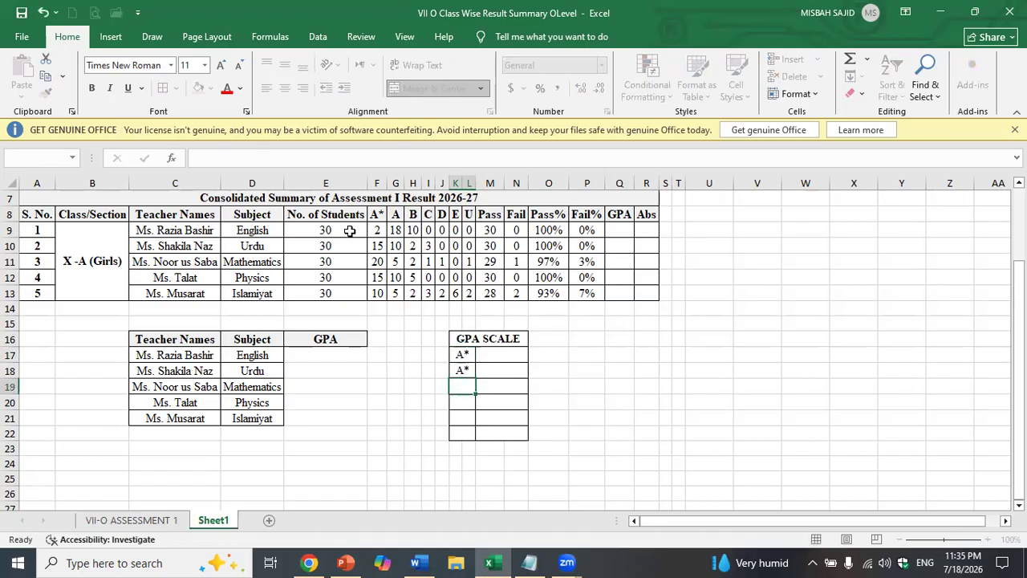
{"action": "key", "text": "Up"}
{"action": "key", "text": "F2"}
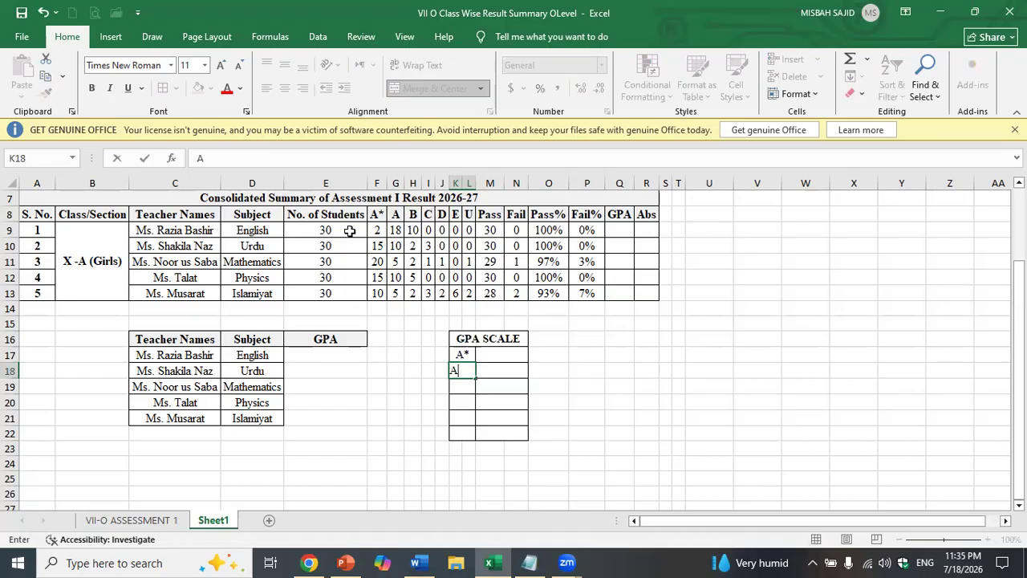
{"action": "key", "text": "Return"}
- Enter grades B, C, D and E down the grade column
{"action": "type", "text": "B"}
{"action": "key", "text": "Return"}
{"action": "type", "text": "C"}
{"action": "key", "text": "Return"}
{"action": "type", "text": "D"}
{"action": "key", "text": "Return"}
{"action": "type", "text": "E"}
{"action": "key", "text": "Return"}
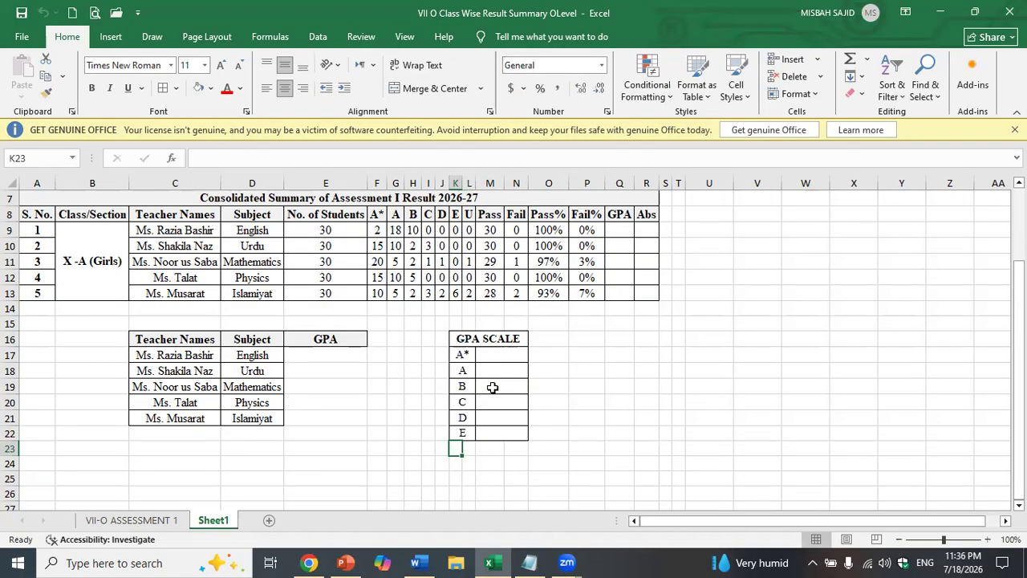
- Enter U in K23 and merge-centre it across two columns
{"action": "type", "text": "U"}
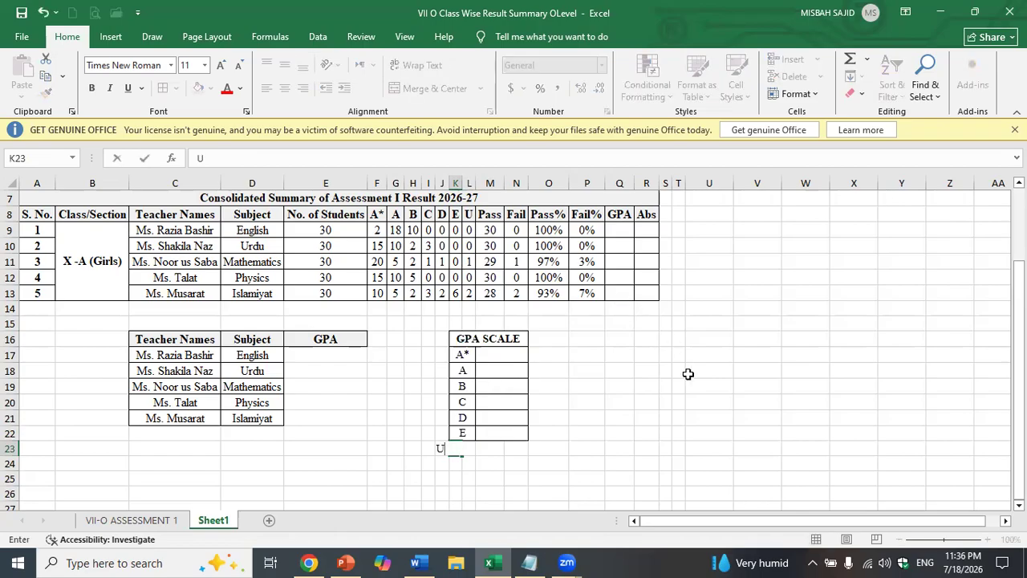
{"action": "left_click", "coordinate": [695, 420]}
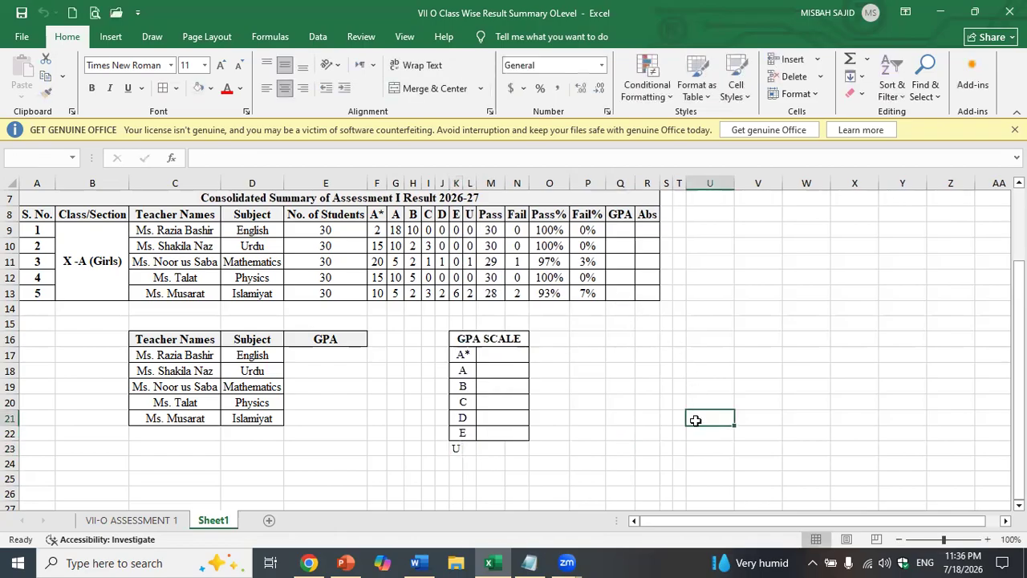
{"action": "left_click", "coordinate": [452, 448]}
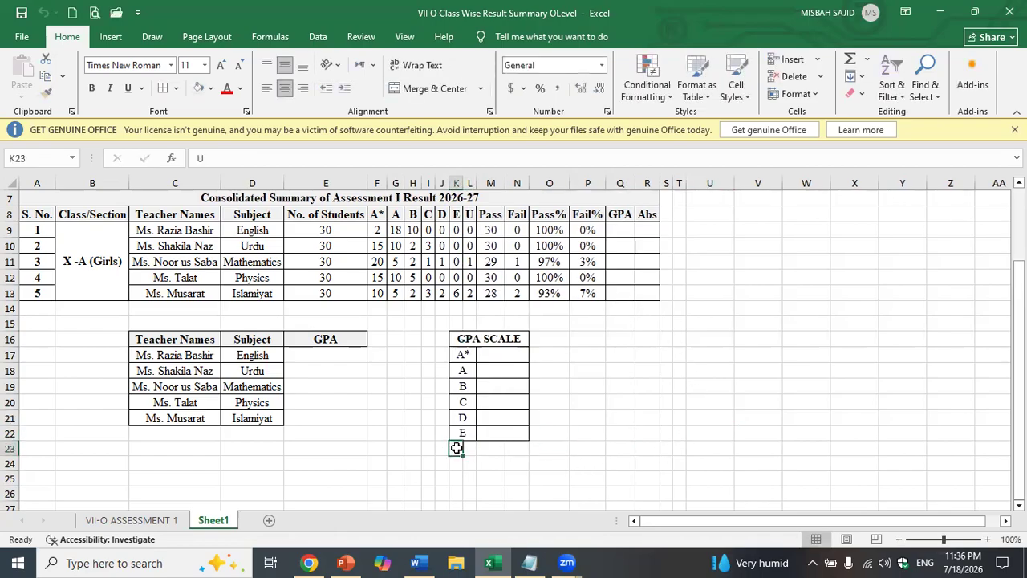
{"action": "left_click", "coordinate": [406, 92]}
- Copy the bordered value cell beside A* into row 23
{"action": "left_click", "coordinate": [502, 355]}
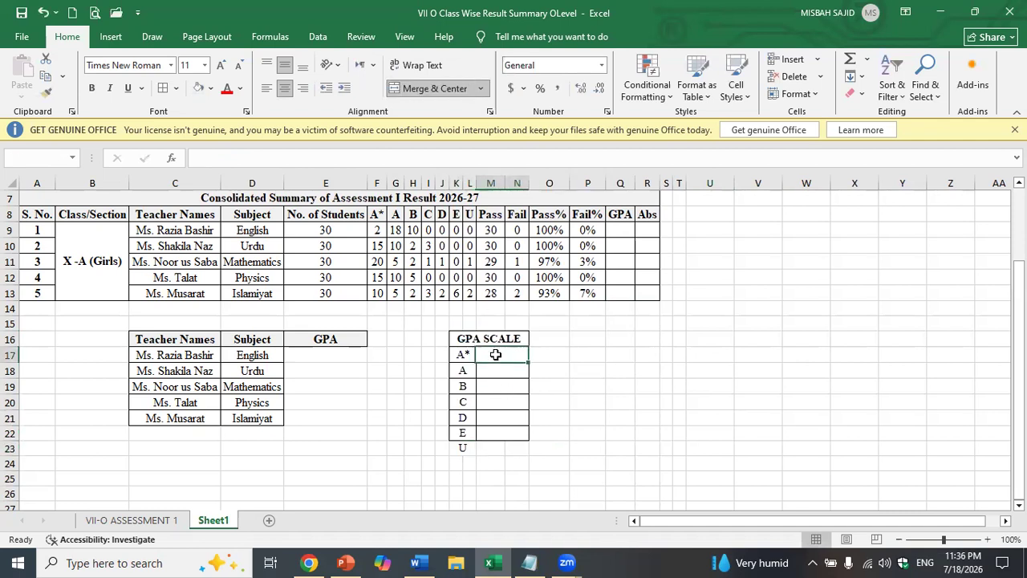
{"action": "key", "text": "ctrl+c"}
{"action": "left_click", "coordinate": [503, 447]}
{"action": "left_click_drag", "start_coordinate": [505, 444], "coordinate": [509, 444]}
{"action": "left_click", "coordinate": [510, 444]}
{"action": "key", "text": "ctrl+v"}
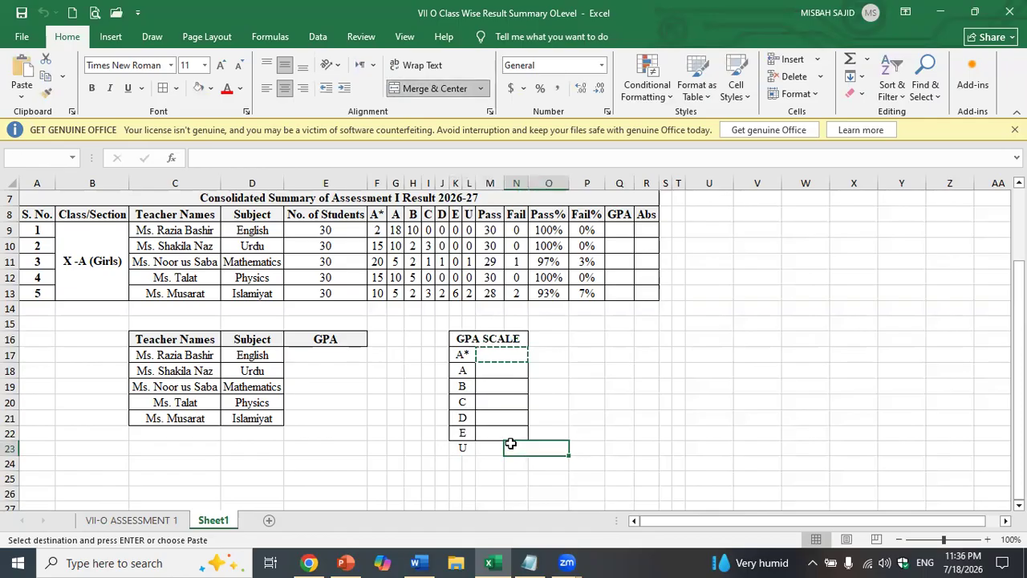
{"action": "left_click", "coordinate": [626, 430]}
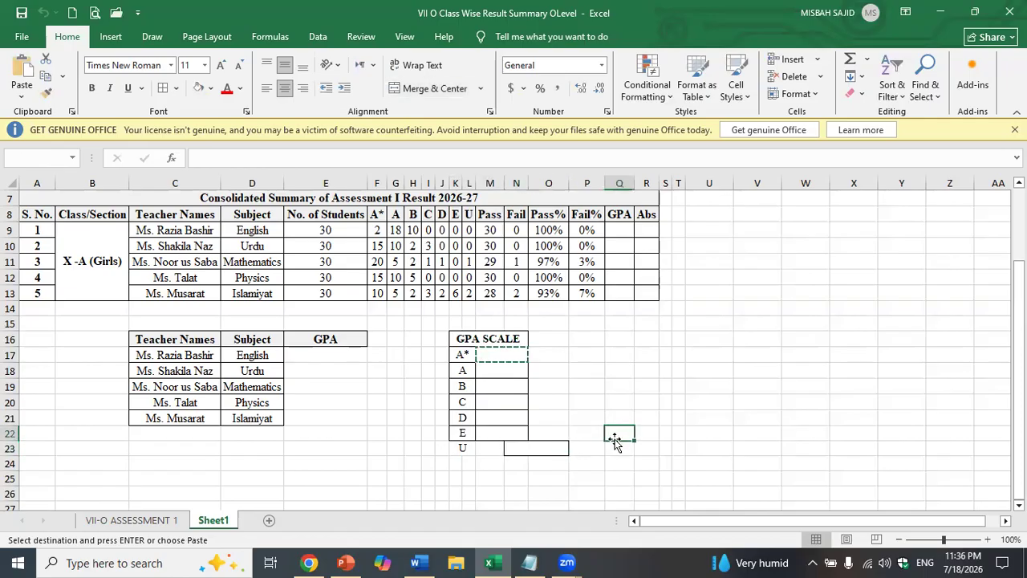
- Delete the misplaced merged cell in row 23, shifting cells left
{"action": "left_click", "coordinate": [540, 448]}
{"action": "right_click", "coordinate": [539, 448]}
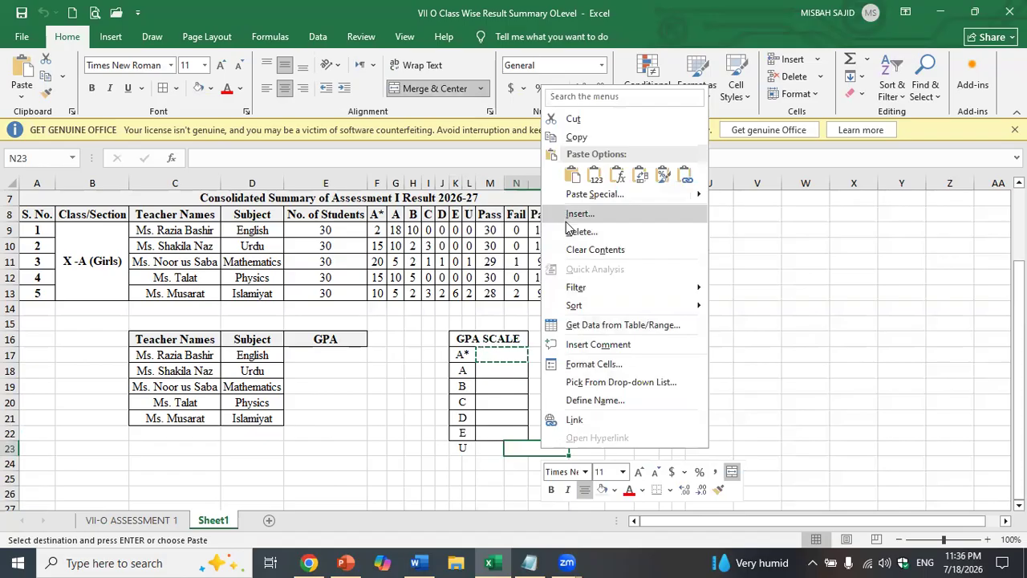
{"action": "left_click", "coordinate": [570, 231]}
{"action": "left_click", "coordinate": [539, 299]}
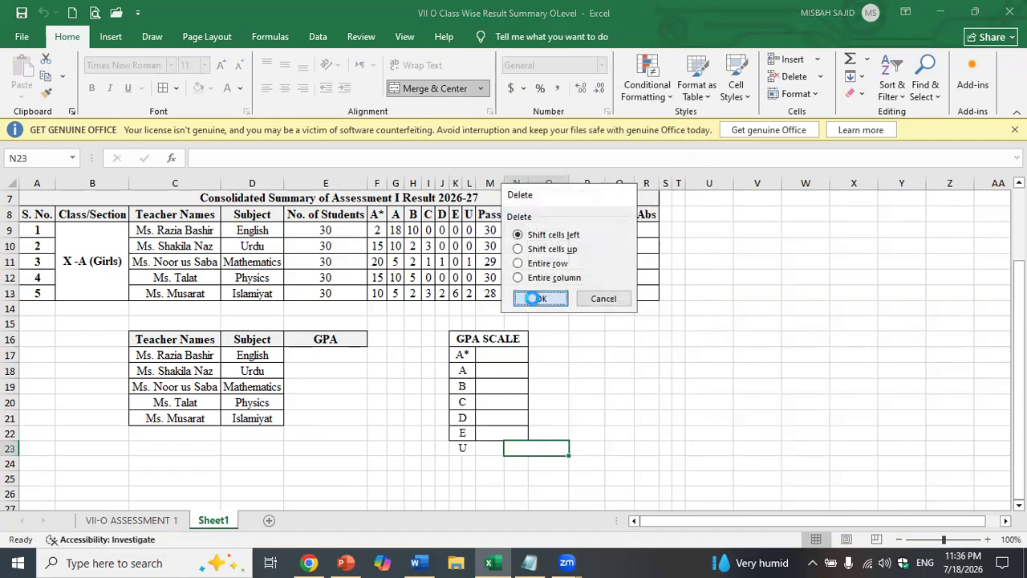
- Paste the bordered value cell beside U again and select the whole GPA SCALE table
{"action": "left_click", "coordinate": [509, 354]}
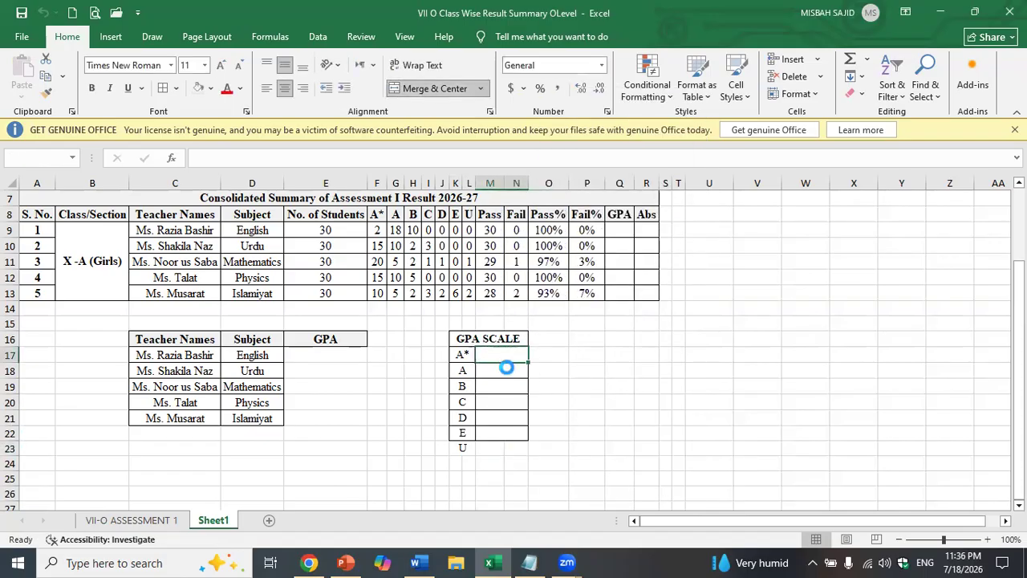
{"action": "key", "text": "ctrl+c"}
{"action": "left_click", "coordinate": [493, 448]}
{"action": "key", "text": "ctrl+v"}
{"action": "left_click", "coordinate": [586, 387]}
{"action": "left_click_drag", "start_coordinate": [488, 338], "coordinate": [521, 445]}
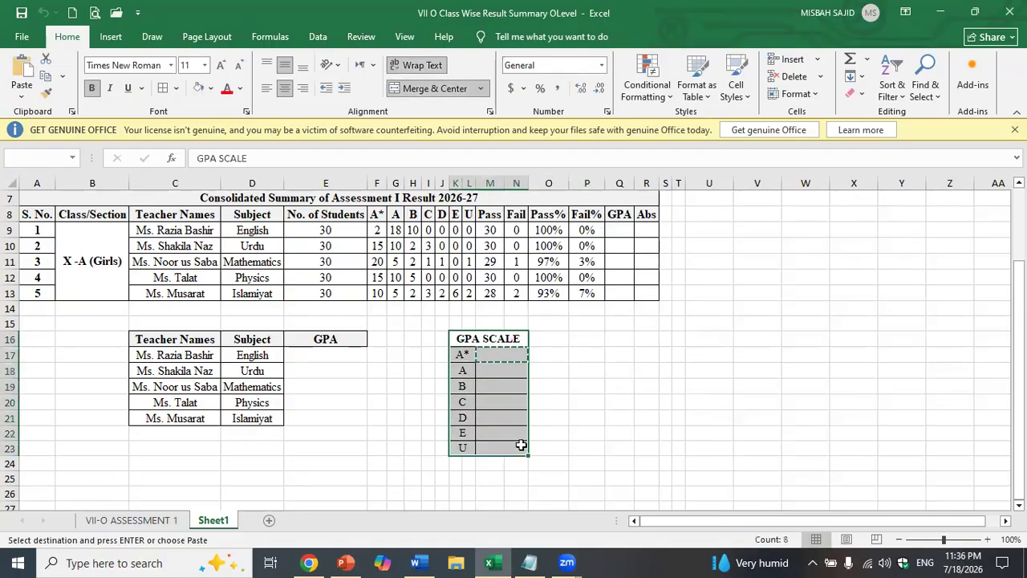
- Enlarge the GPA SCALE table text to 12 pt and bold the grade letters A* through U
{"action": "key", "text": "Escape"}
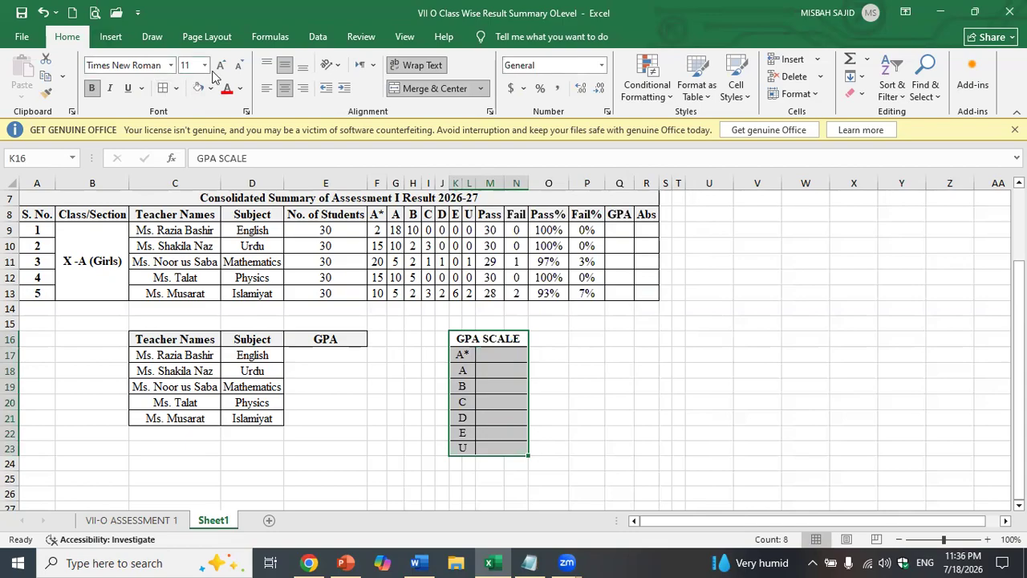
{"action": "left_click", "coordinate": [220, 66]}
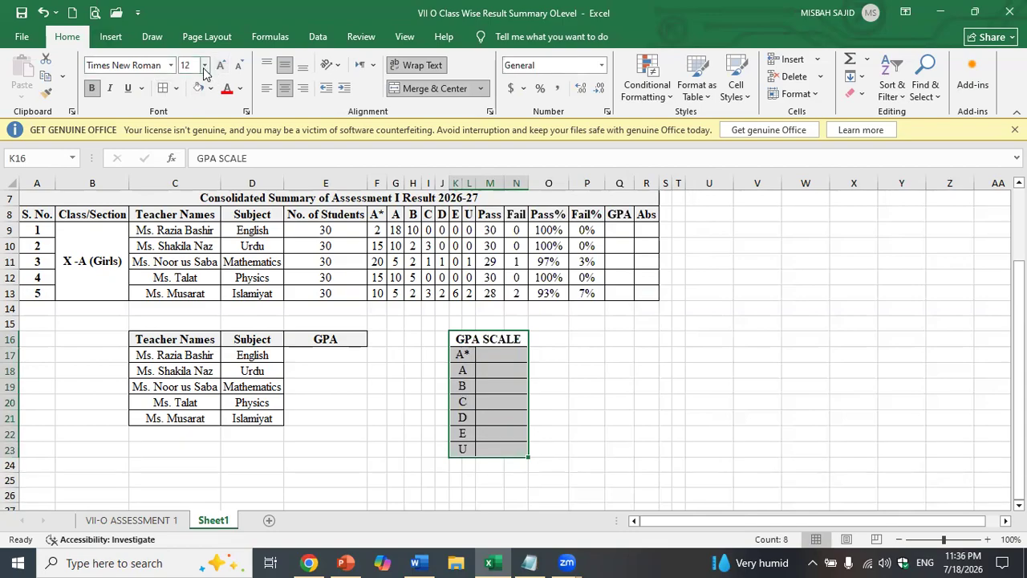
{"action": "left_click", "coordinate": [128, 64]}
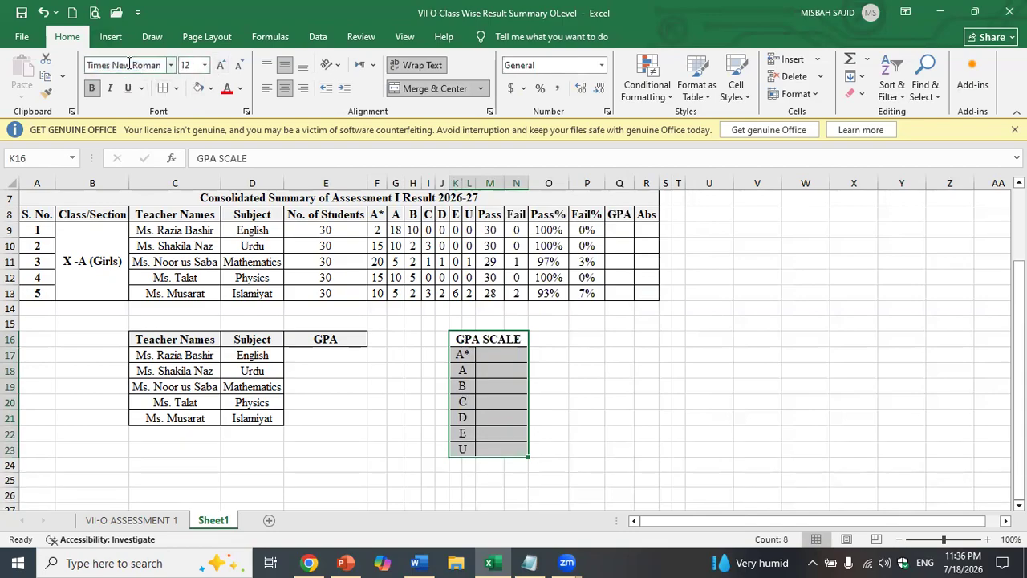
{"action": "left_click", "coordinate": [692, 425]}
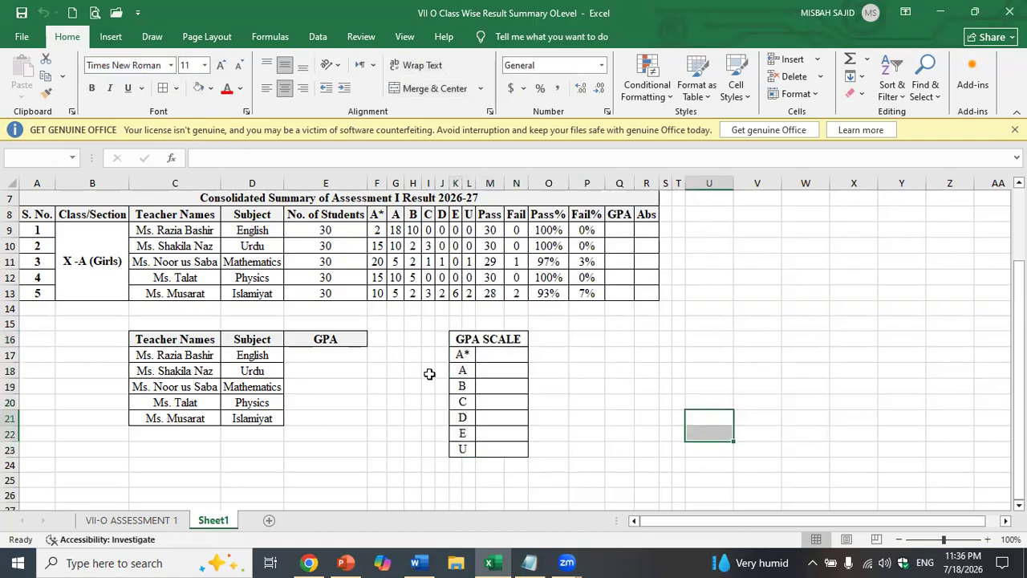
{"action": "left_click_drag", "start_coordinate": [463, 353], "coordinate": [465, 449]}
{"action": "left_click", "coordinate": [585, 414]}
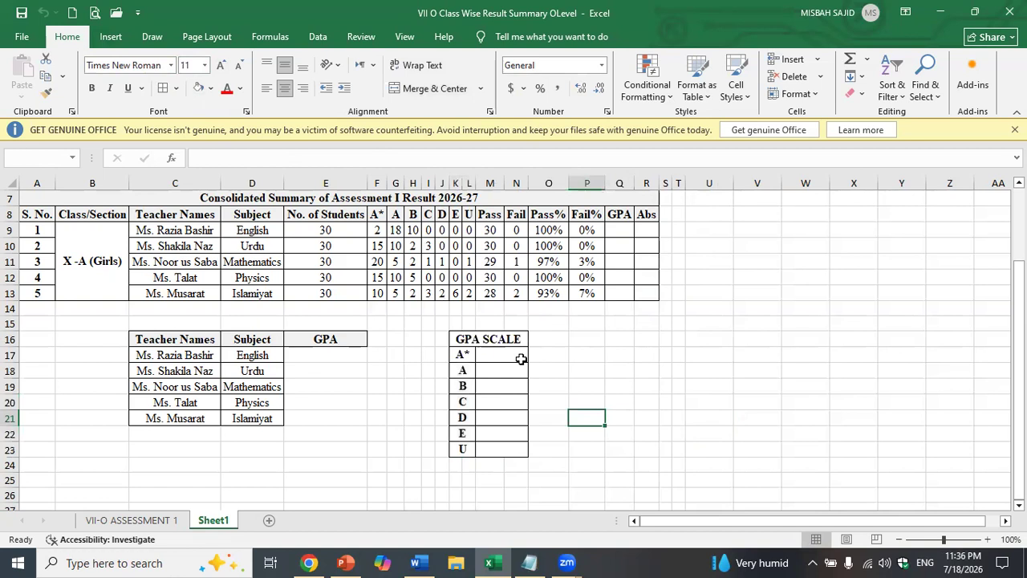
- Enter 4 as the A* grade point
{"action": "left_click", "coordinate": [496, 354]}
{"action": "type", "text": "4"}
{"action": "key", "text": "Return"}
- Enter 3.5 for grade A and 3 for grade B, correcting the mistyped values
{"action": "type", "text": "3.75"}
{"action": "key", "text": "Return"}
{"action": "type", "text": "6"}
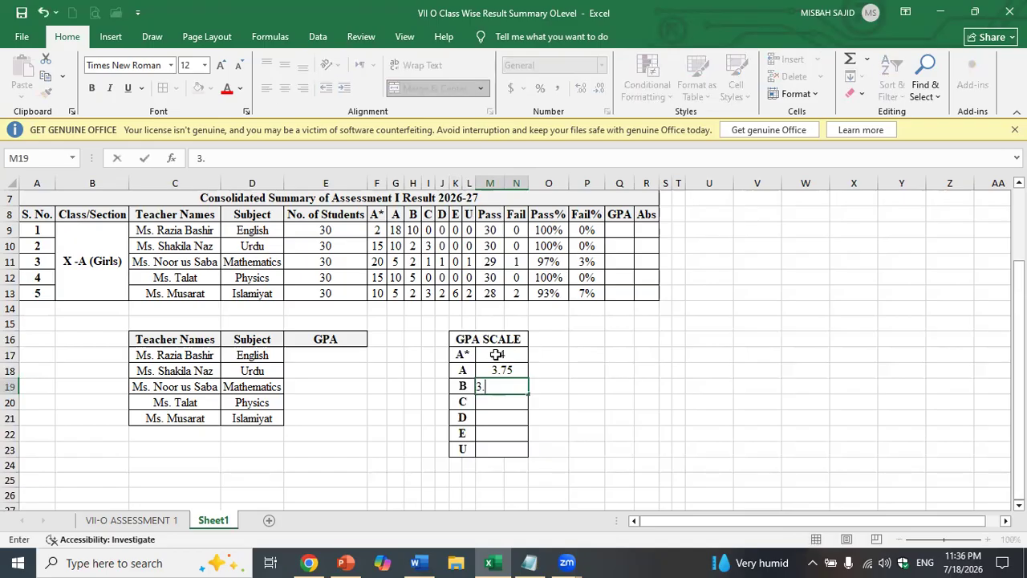
{"action": "key", "text": "Up"}
{"action": "type", "text": "3"}
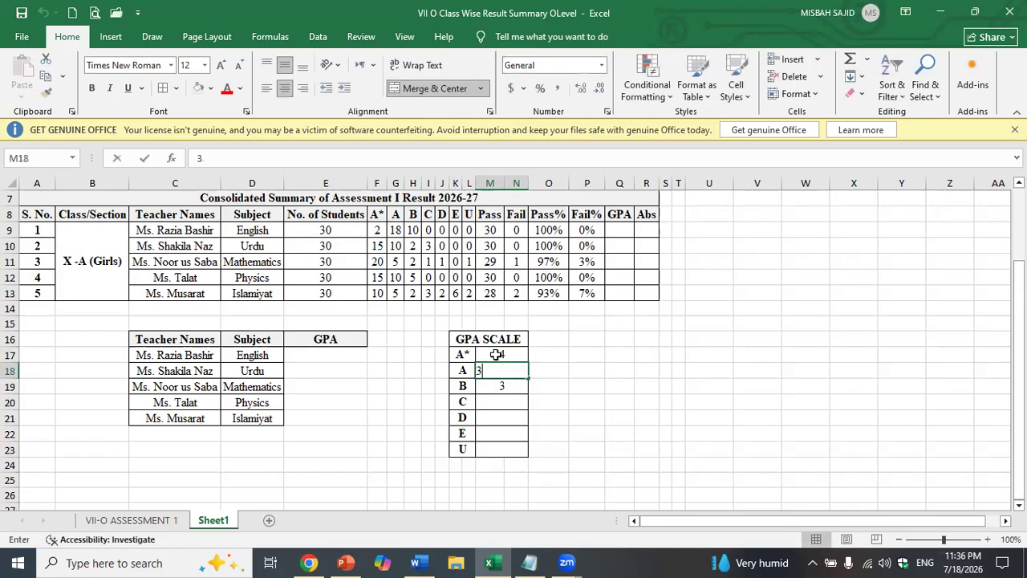
{"action": "type", "text": "."}
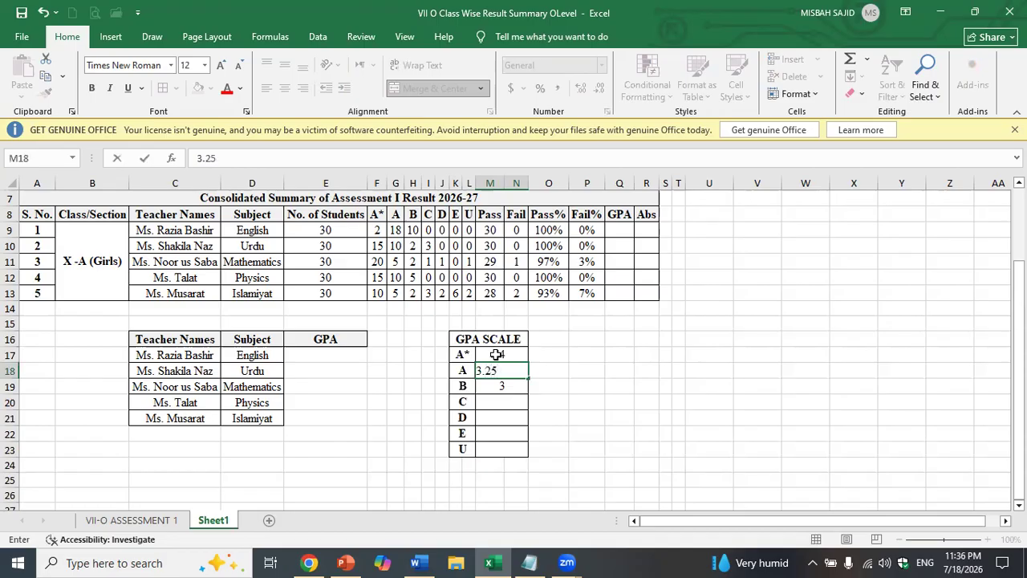
{"action": "key", "text": "BackSpace"}
{"action": "key", "text": "BackSpace"}
{"action": "type", "text": "5"}
{"action": "key", "text": "Return"}
- Enter points 2.5, 2, 1.5 and 0 for grades C, D, E and U
{"action": "key", "text": "Return"}
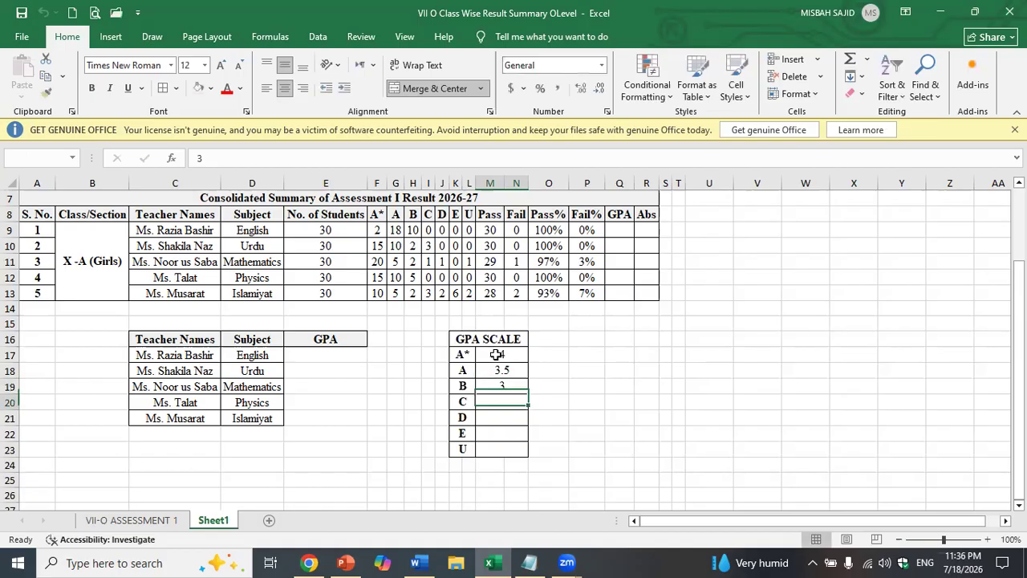
{"action": "type", "text": "2.5"}
{"action": "key", "text": "Return"}
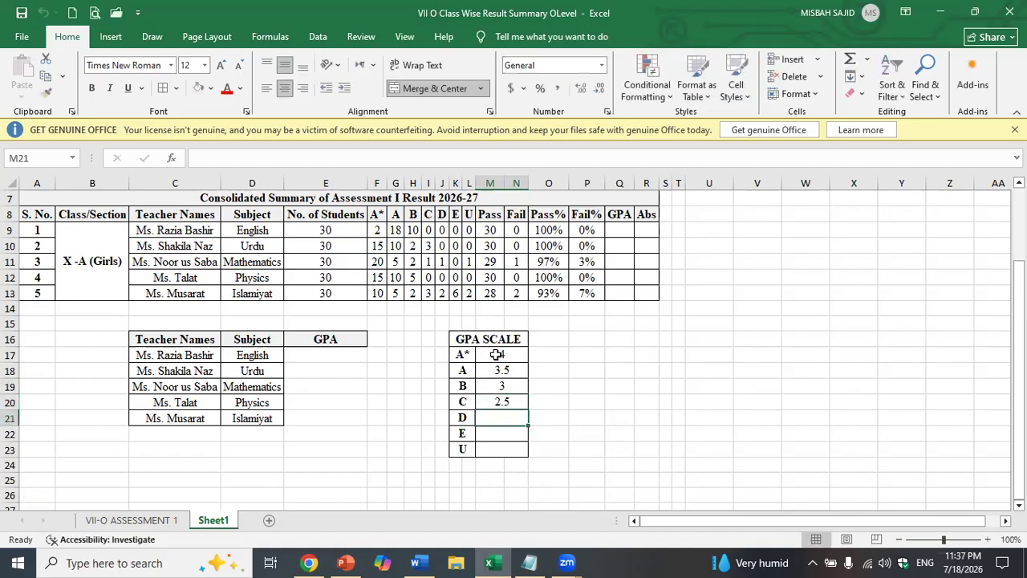
{"action": "type", "text": "2"}
{"action": "key", "text": "Return"}
{"action": "type", "text": "1.5"}
{"action": "key", "text": "Return"}
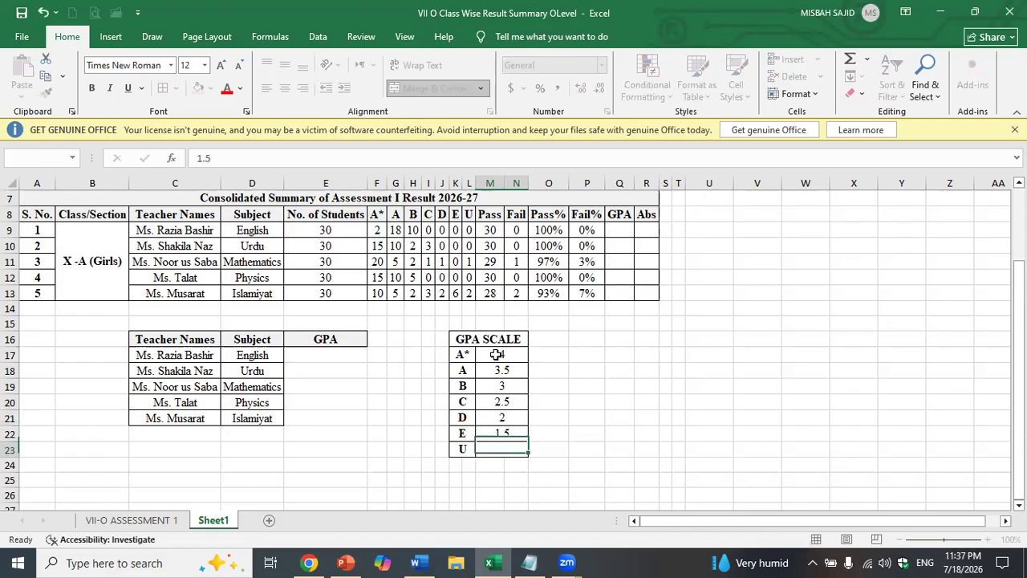
{"action": "type", "text": "0"}
{"action": "key", "text": "Return"}
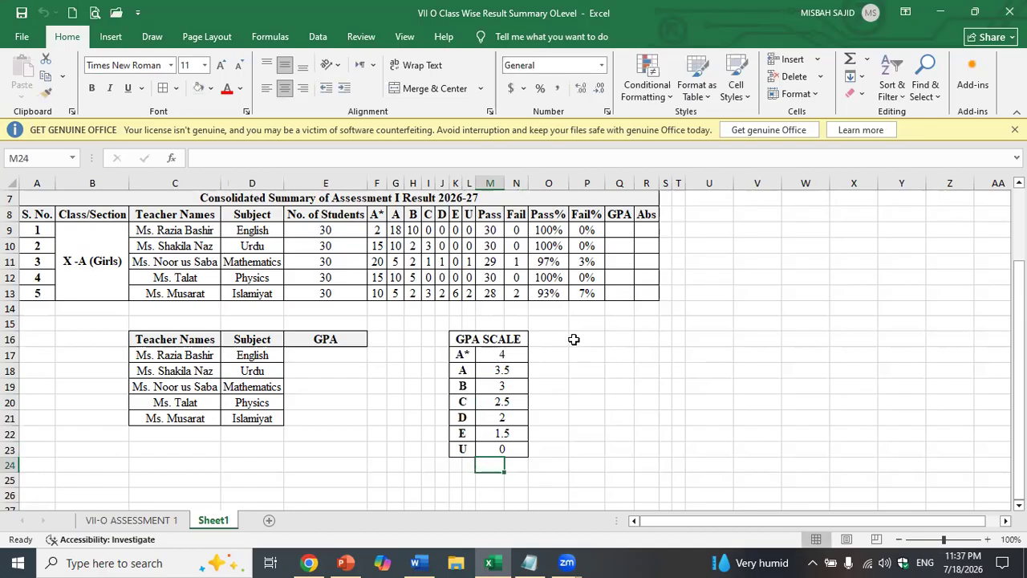
{"action": "left_click", "coordinate": [302, 357]}
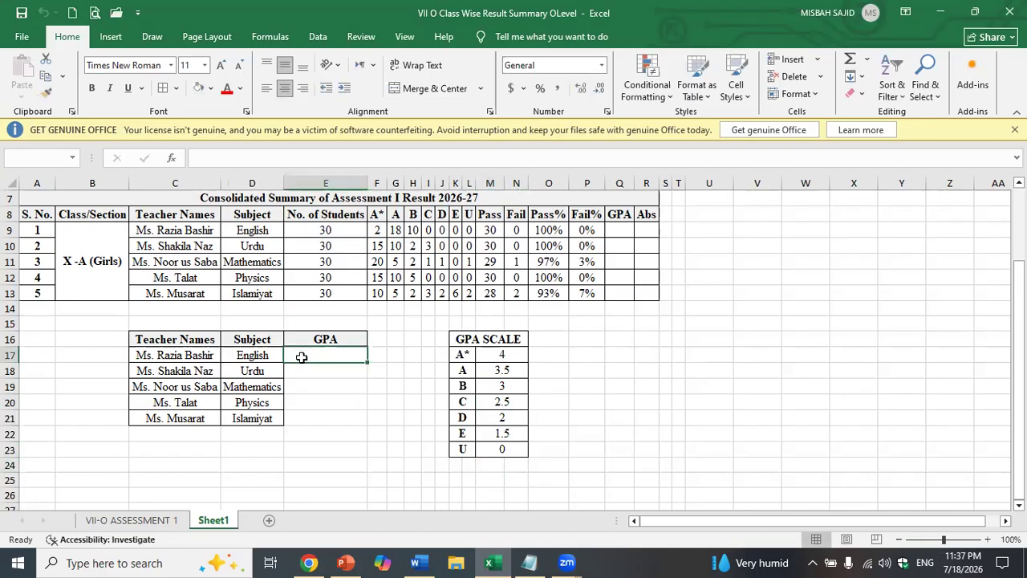
- Start the English GPA formula in E17 with the A* term =(F9*M17)
{"action": "type", "text": "=("}
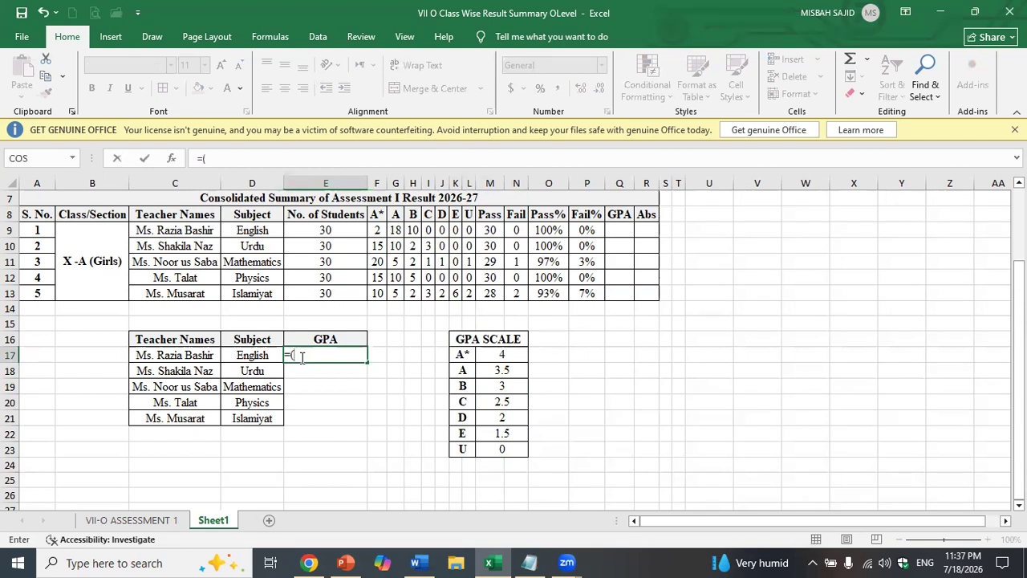
{"action": "left_click", "coordinate": [379, 230]}
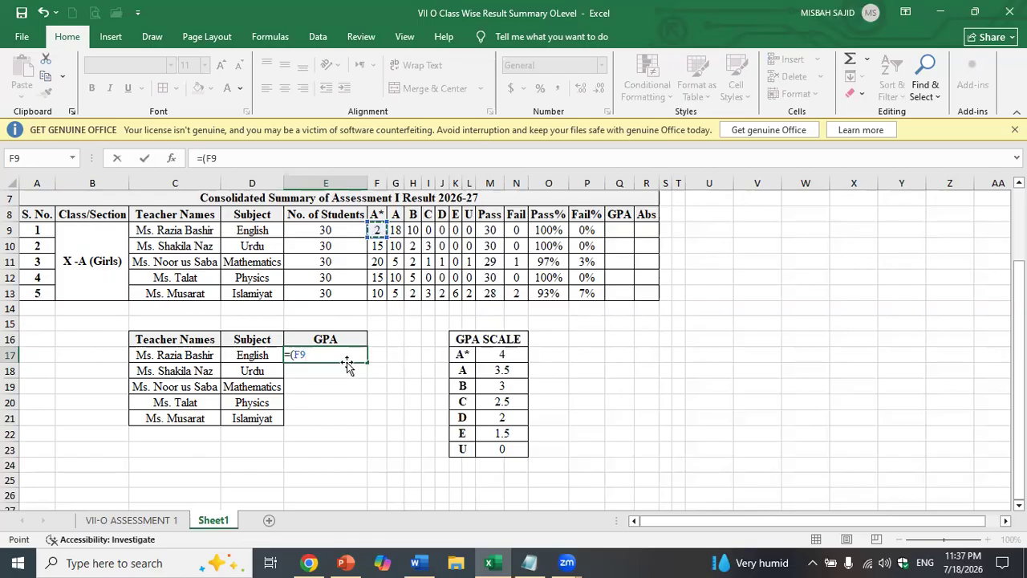
{"action": "type", "text": "*"}
{"action": "left_click", "coordinate": [514, 353]}
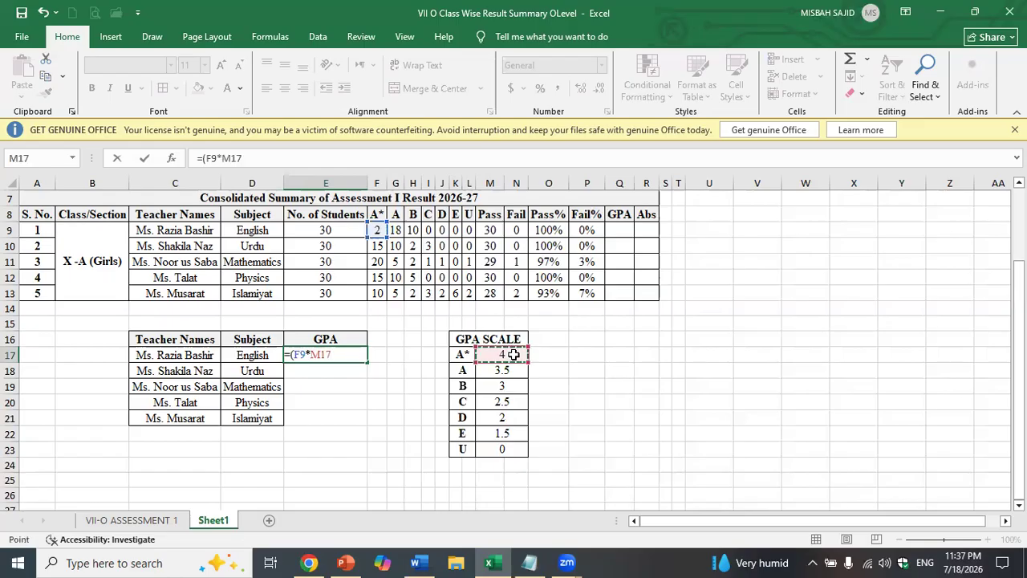
- Add the A term +(G9*M18) to the formula, fixing a misplaced reference
{"action": "type", "text": ")+"}
{"action": "left_click", "coordinate": [397, 230]}
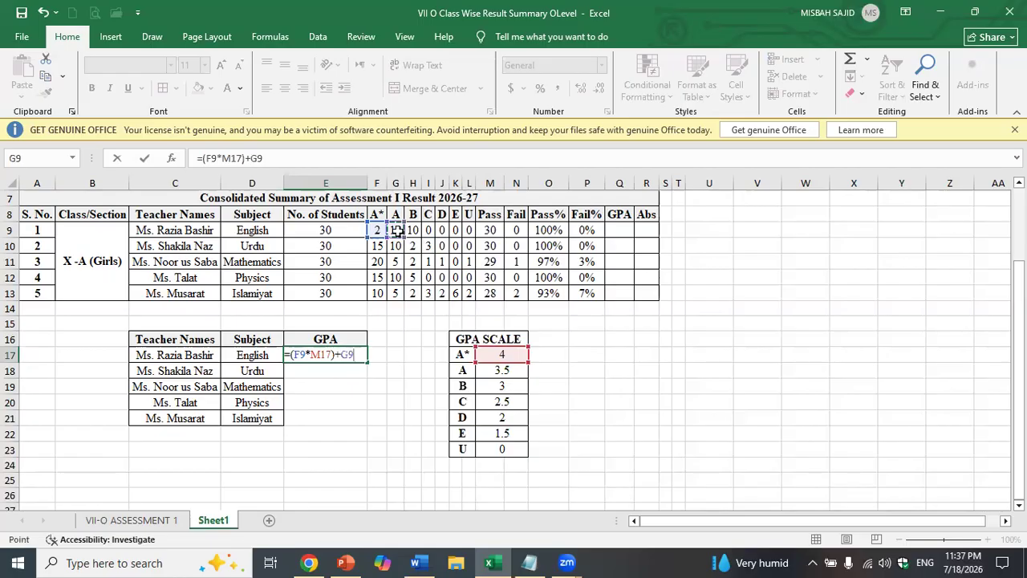
{"action": "type", "text": "*"}
{"action": "key", "text": "BackSpace"}
{"action": "key", "text": "BackSpace"}
{"action": "key", "text": "BackSpace"}
{"action": "type", "text": "("}
{"action": "left_click", "coordinate": [398, 230]}
{"action": "type", "text": "*"}
{"action": "left_click", "coordinate": [503, 369]}
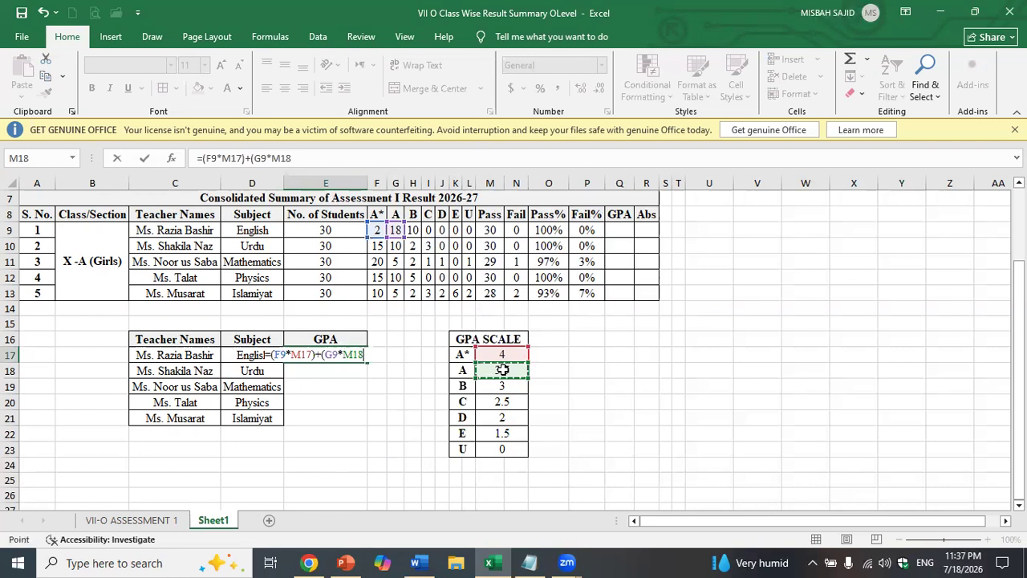
- Add the B term +(H9*M19 to the formula, removing stray characters
{"action": "type", "text": ")+H"}
{"action": "key", "text": "Escape"}
{"action": "key", "text": "BackSpace"}
{"action": "type", "text": "(9"}
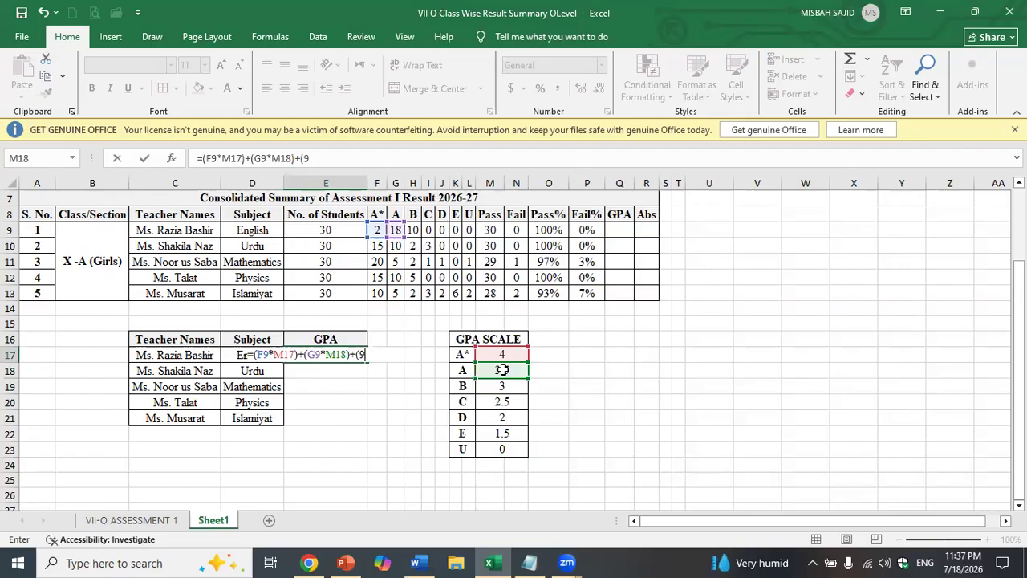
{"action": "key", "text": "BackSpace"}
{"action": "type", "text": "H9*"}
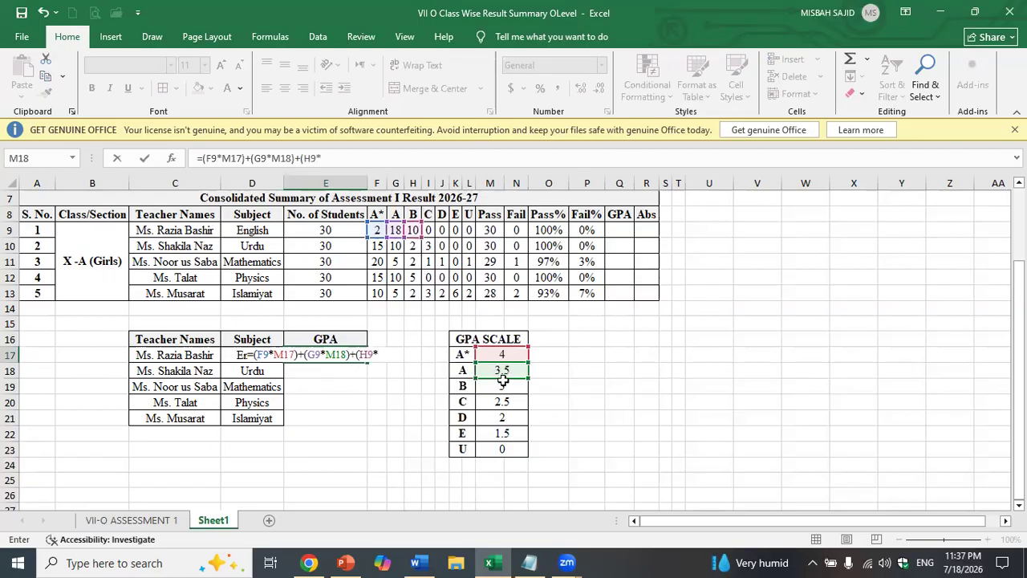
{"action": "left_click", "coordinate": [503, 386]}
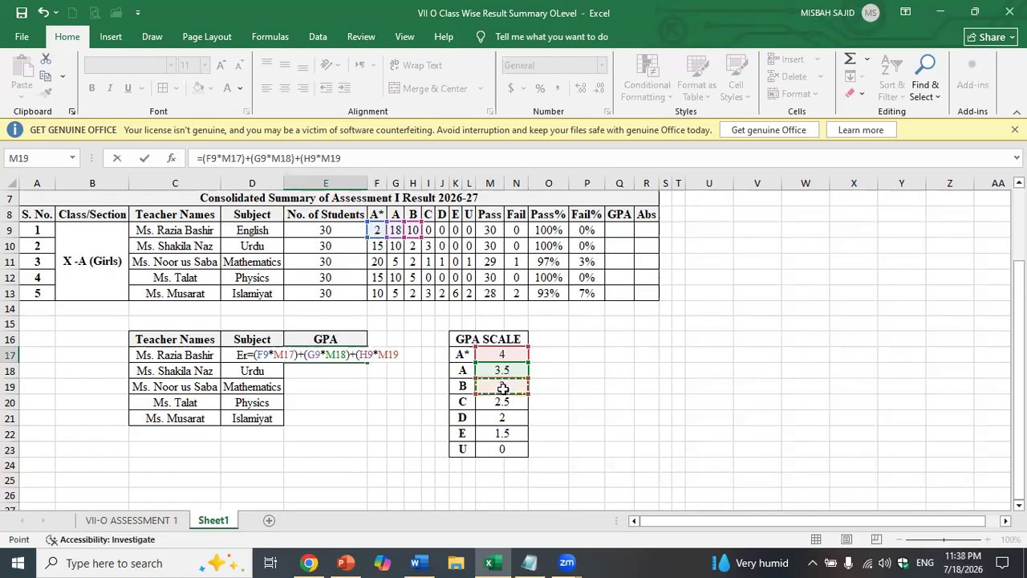
- Add the C and D terms (I9*M20) and (J9*M21) to E17's GPA formula
{"action": "type", "text": ")+("}
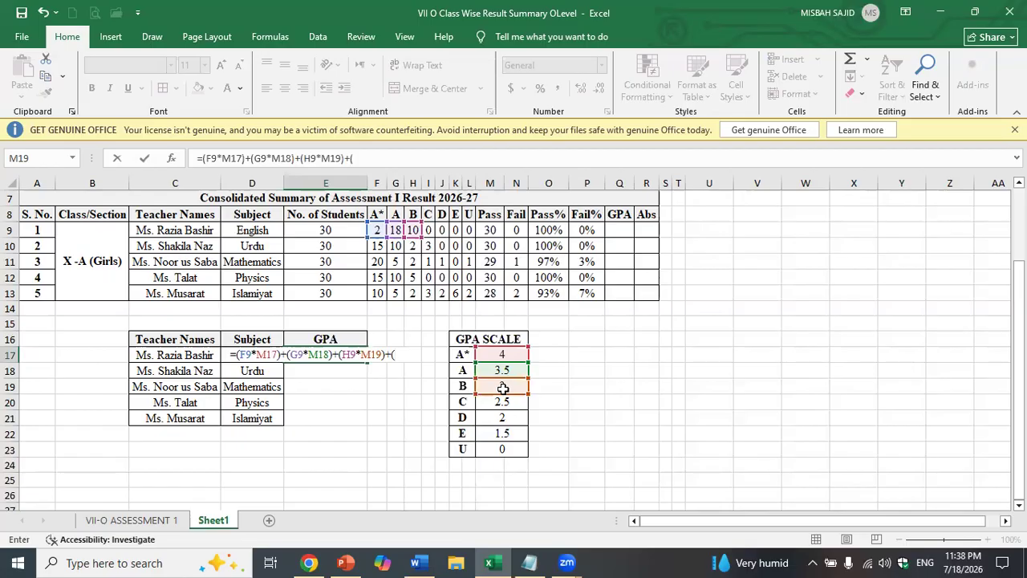
{"action": "type", "text": "I"}
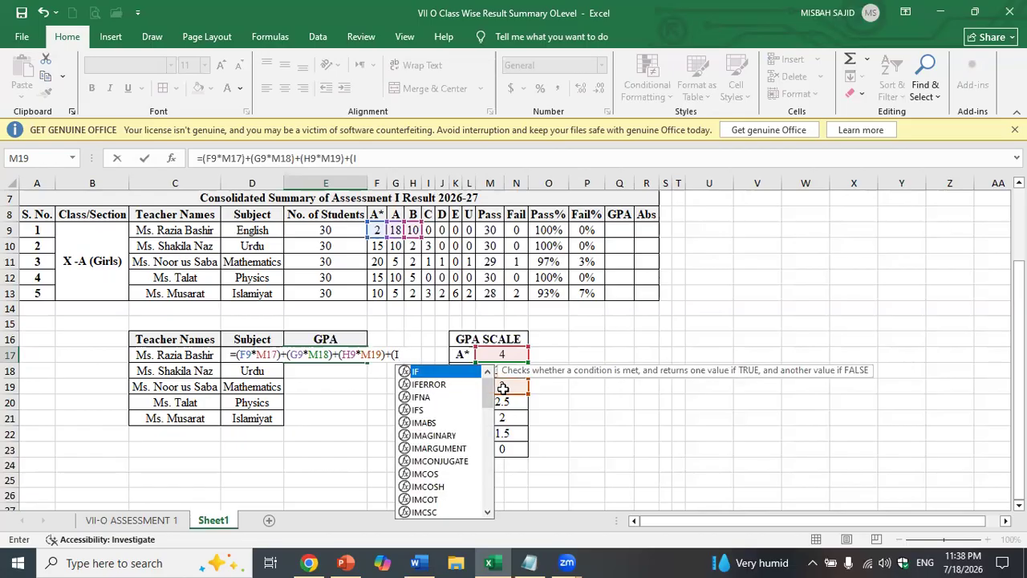
{"action": "type", "text": "9"}
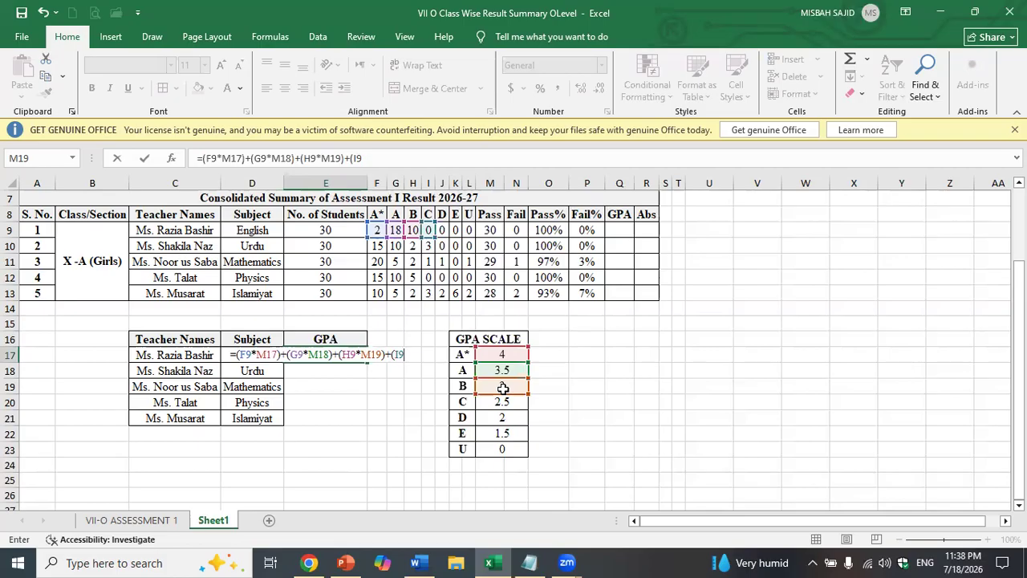
{"action": "type", "text": "*"}
{"action": "left_click", "coordinate": [503, 405]}
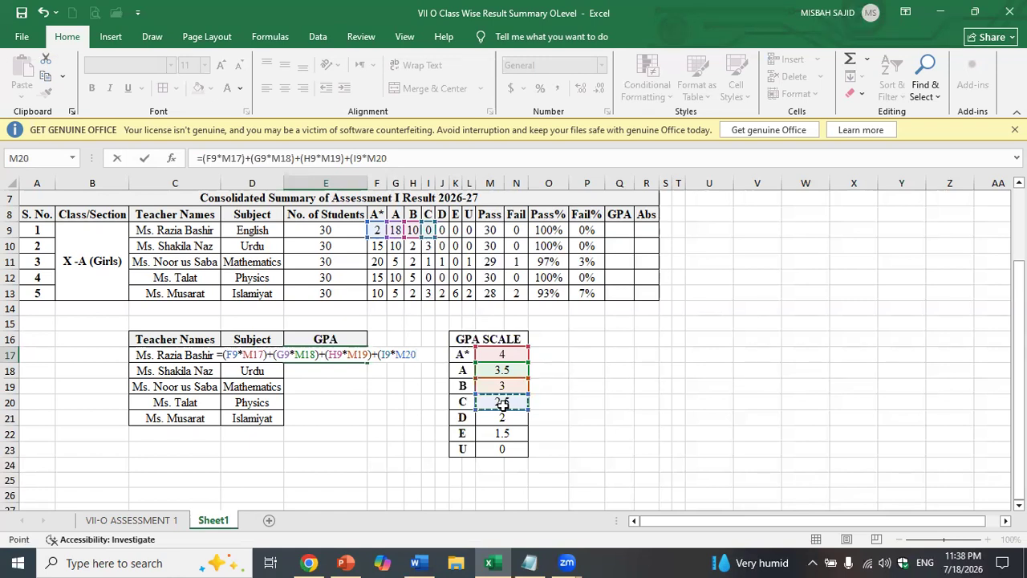
{"action": "type", "text": ")+"}
{"action": "left_click", "coordinate": [442, 231]}
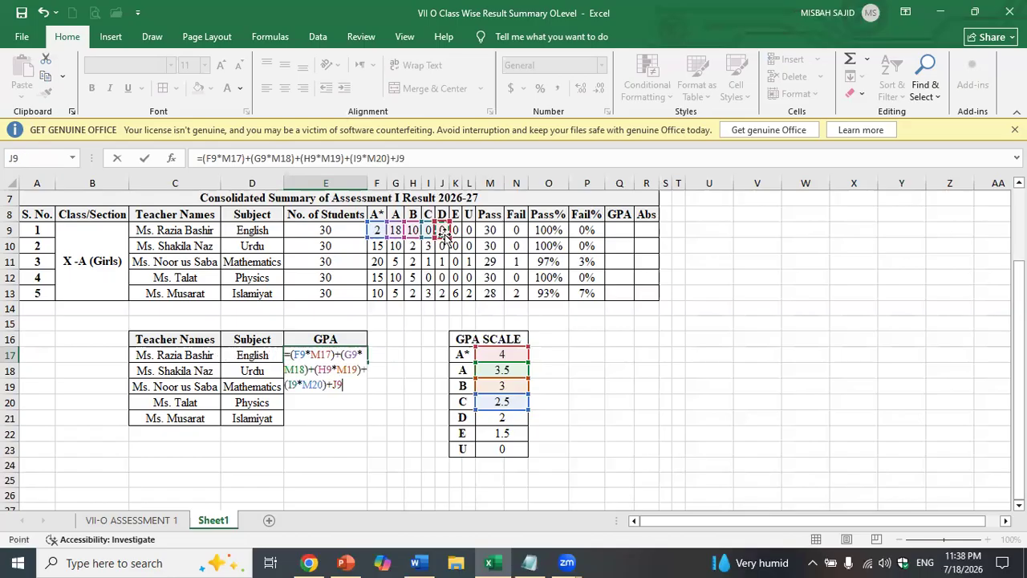
{"action": "key", "text": "BackSpace"}
{"action": "key", "text": "BackSpace"}
{"action": "type", "text": "("}
{"action": "left_click", "coordinate": [443, 233]}
{"action": "type", "text": "*"}
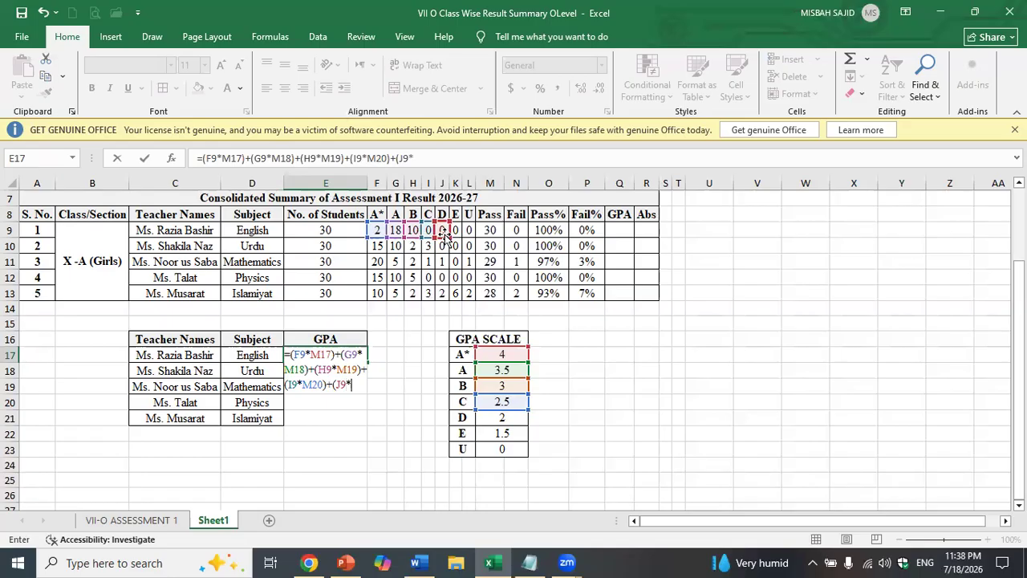
{"action": "left_click", "coordinate": [504, 418]}
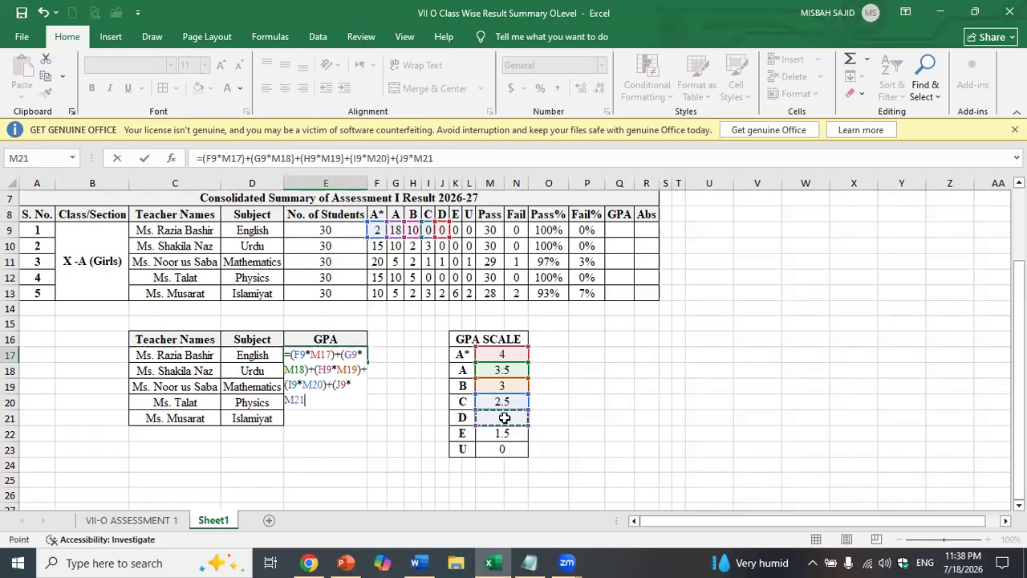
- Add the E and U terms (K9*M22) and (L9*M23), divide by E9, and commit
{"action": "type", "text": ")+("}
{"action": "type", "text": "K9*"}
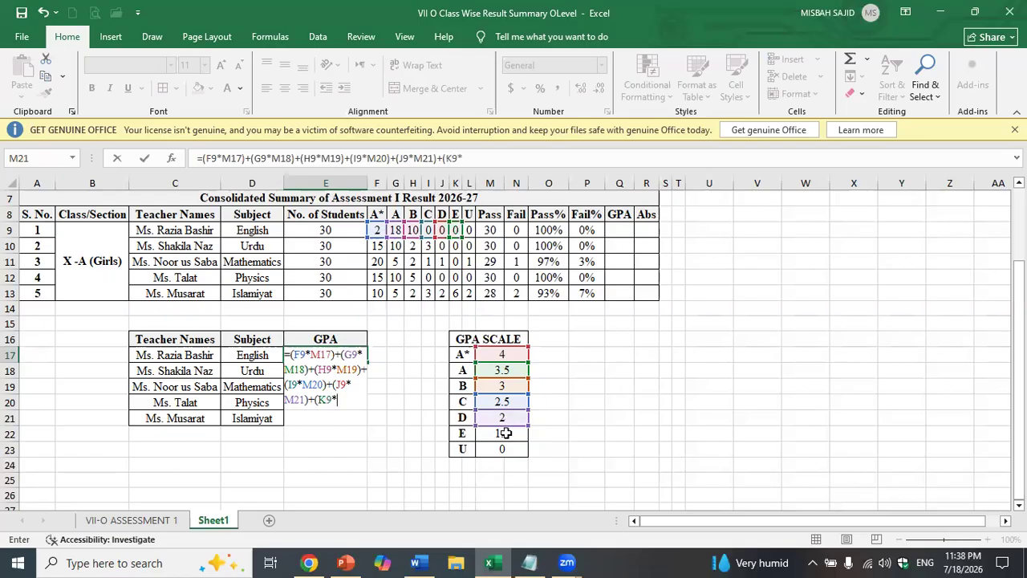
{"action": "left_click", "coordinate": [504, 433]}
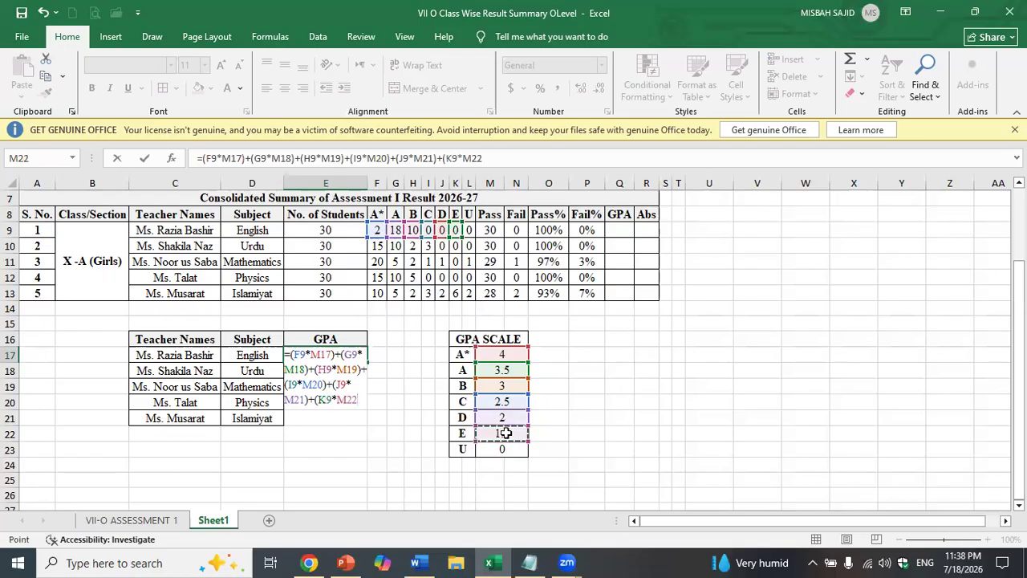
{"action": "type", "text": ")+("}
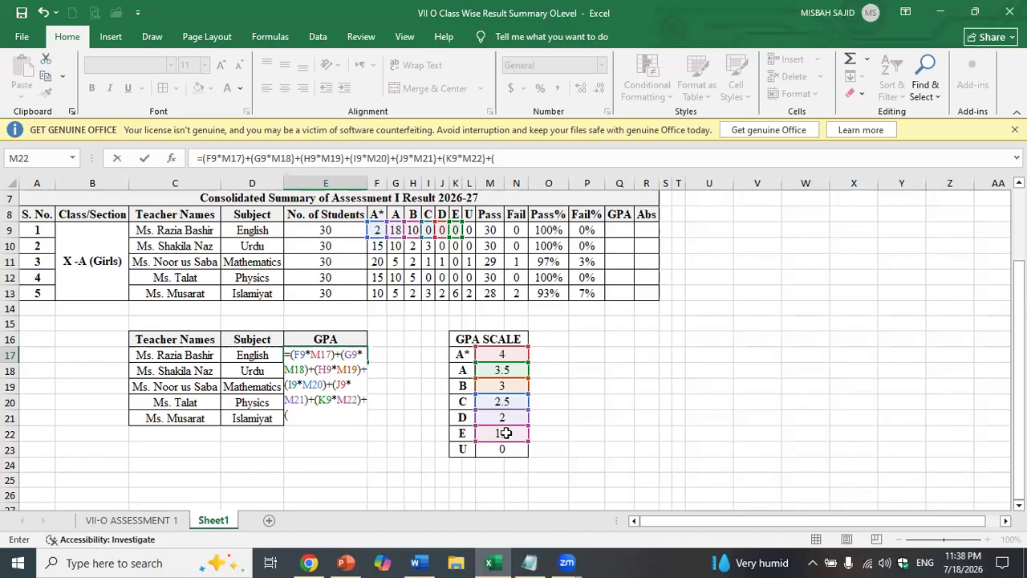
{"action": "type", "text": "L9*"}
{"action": "left_click", "coordinate": [504, 450]}
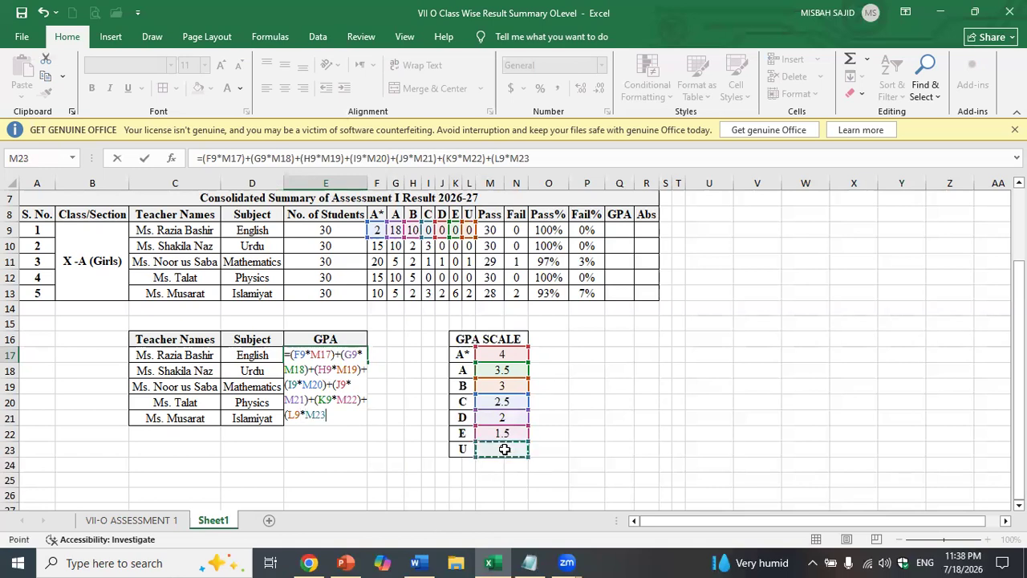
{"action": "type", "text": ")/"}
{"action": "left_click", "coordinate": [350, 233]}
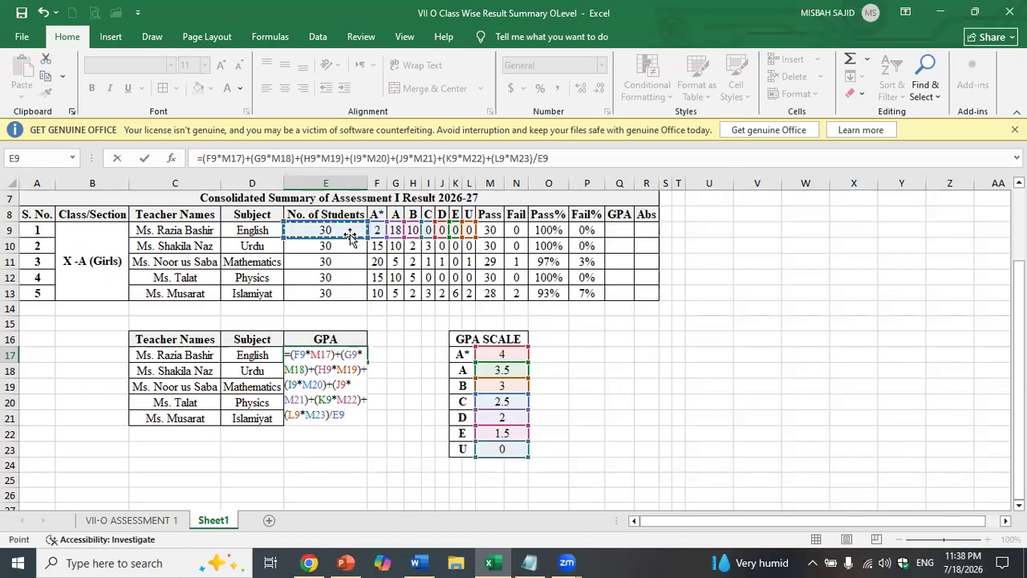
{"action": "key", "text": "Return"}
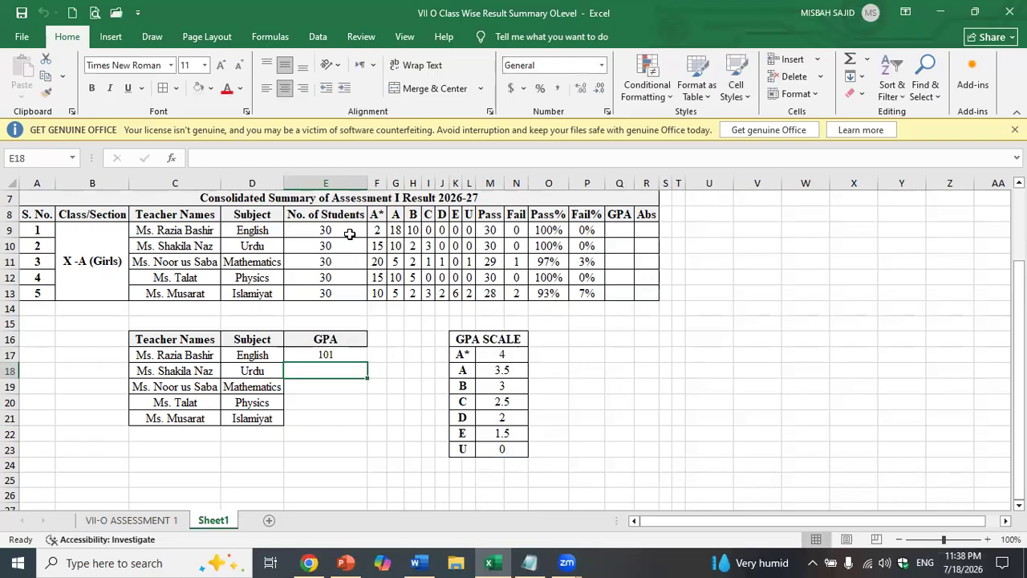
- Bracket E17's whole weighted grade sum before /E9 so the English GPA reads 3.366666667
{"action": "left_click", "coordinate": [337, 353]}
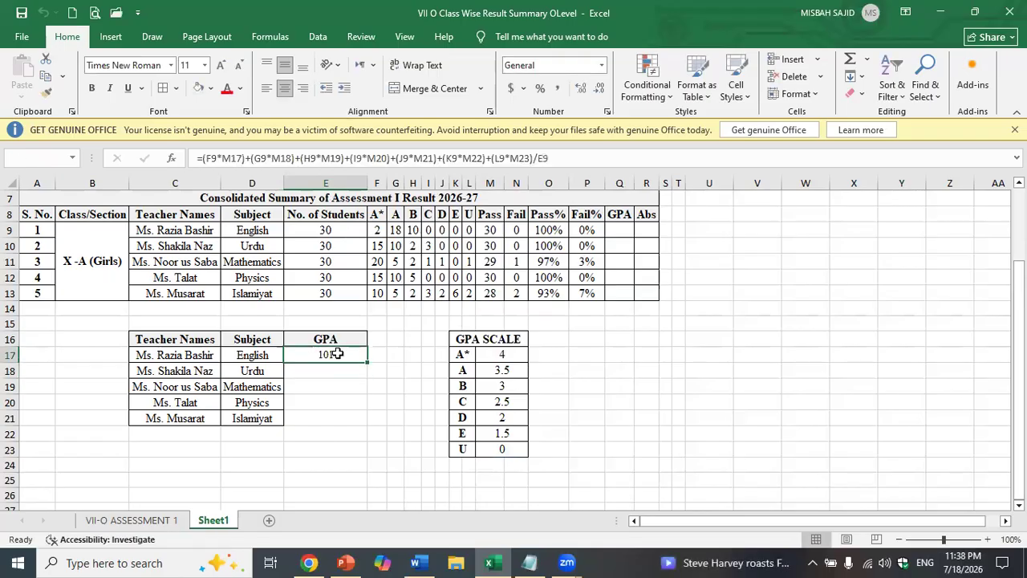
{"action": "double_click", "coordinate": [337, 354]}
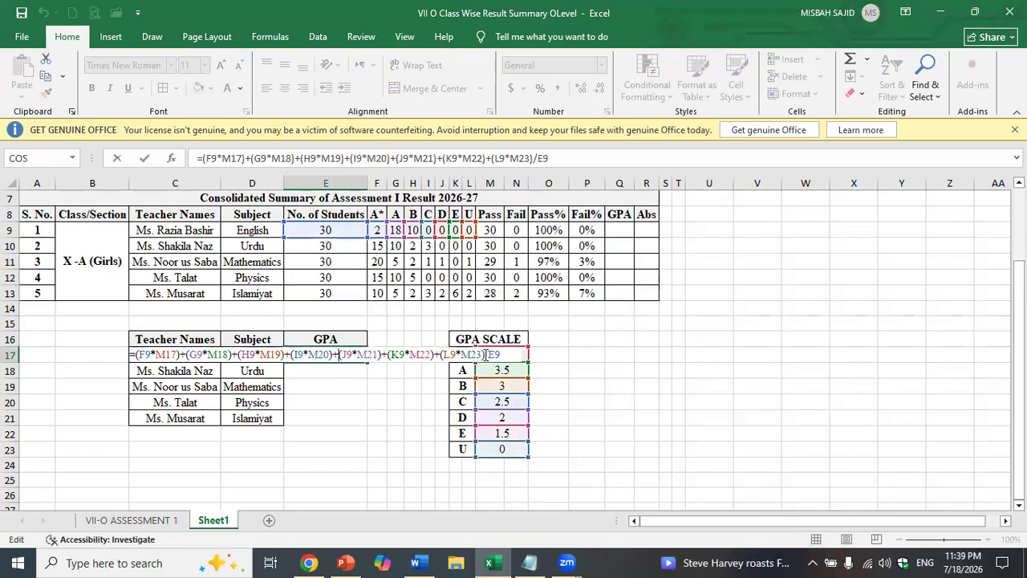
{"action": "type", "text": ")"}
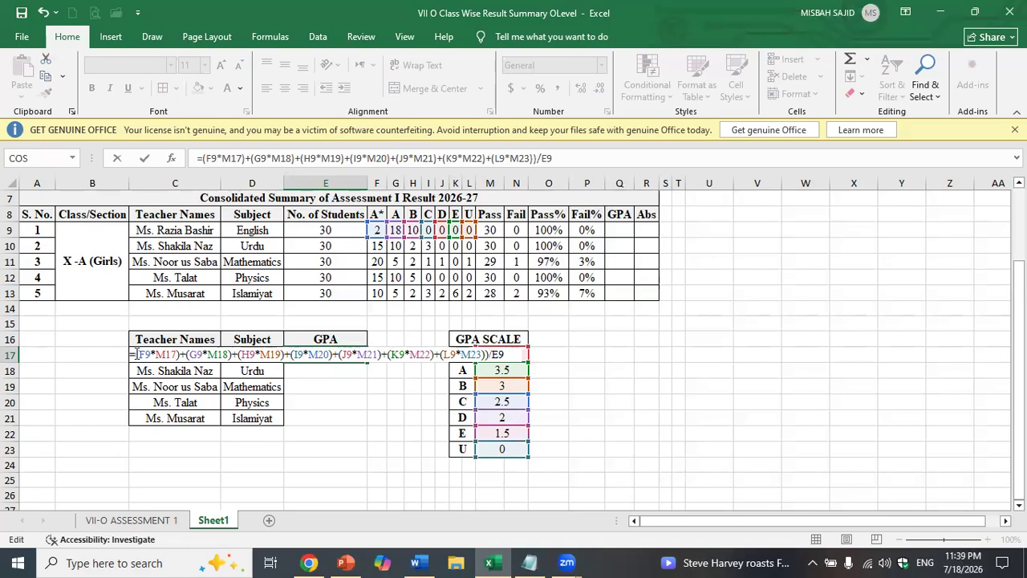
{"action": "type", "text": "(("}
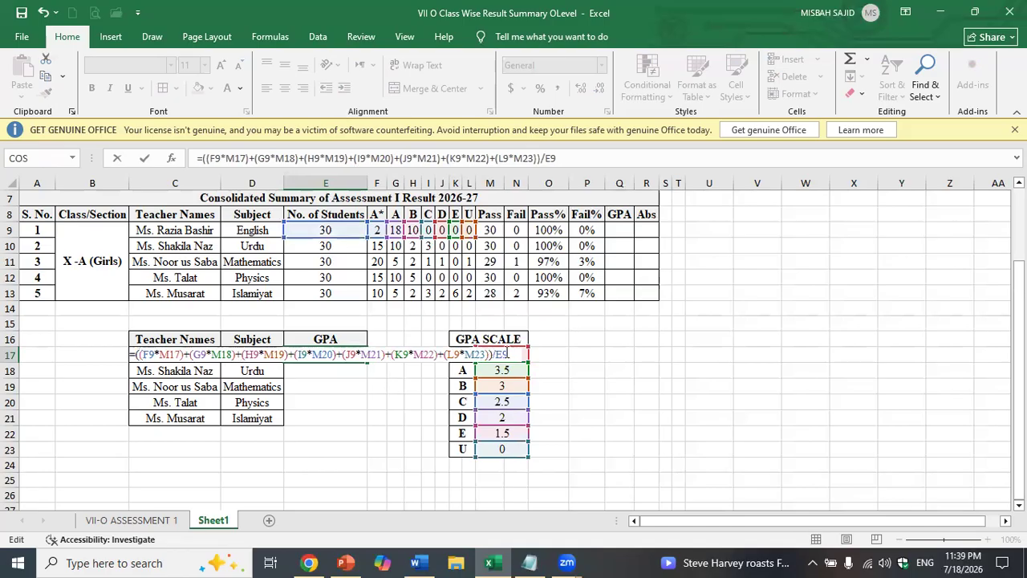
{"action": "key", "text": "Return"}
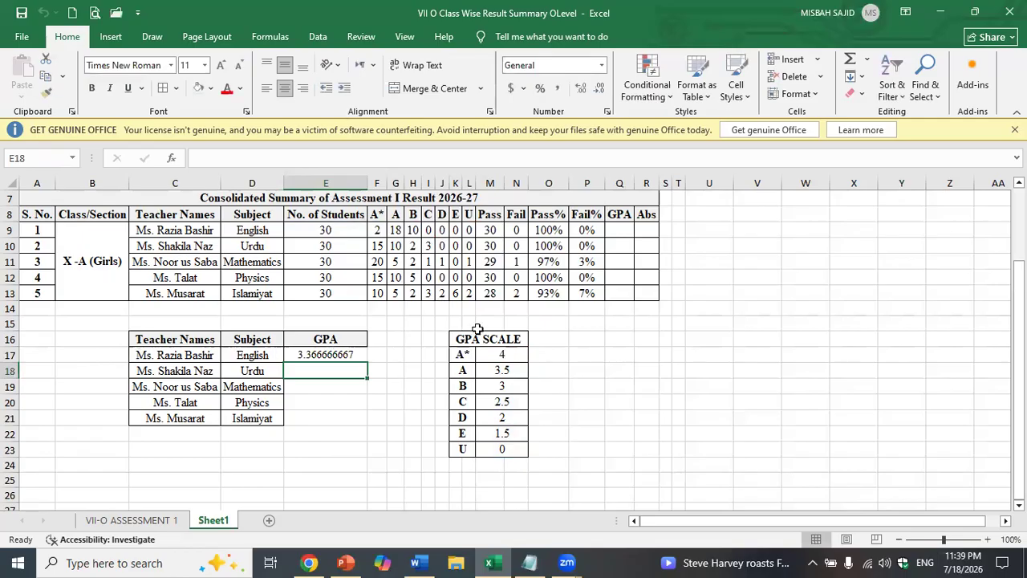
{"action": "left_click", "coordinate": [331, 356]}
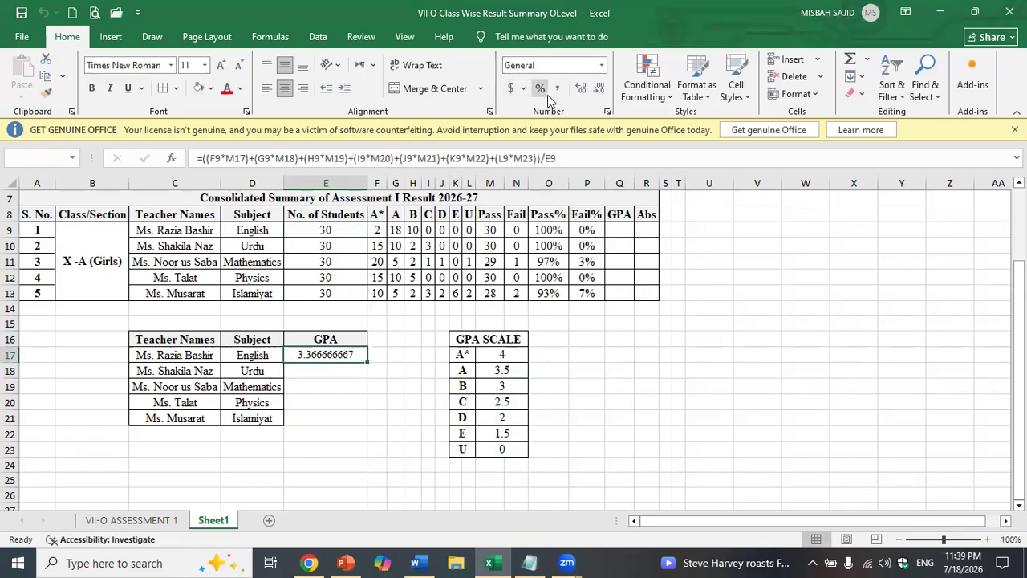
- Round E17's GPA to two decimals and fill it down to E21 (3.37, 3.12, 2.60, 2.17, 0.92)
{"action": "left_click", "coordinate": [582, 90]}
{"action": "left_click", "coordinate": [582, 90]}
{"action": "left_click", "coordinate": [601, 90]}
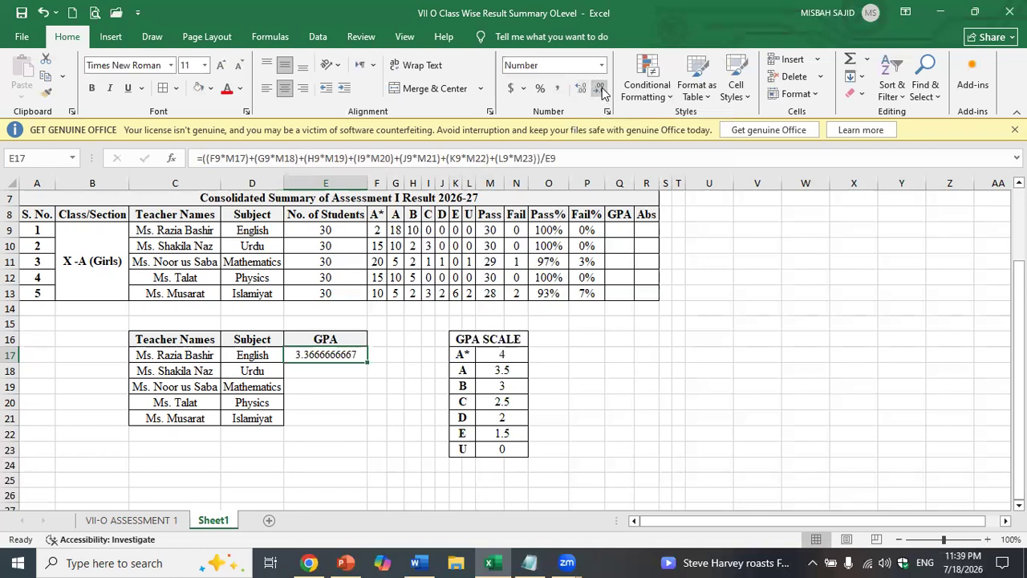
{"action": "left_click", "coordinate": [601, 90]}
{"action": "left_click", "coordinate": [601, 89]}
{"action": "left_click", "coordinate": [601, 90]}
{"action": "left_click", "coordinate": [601, 90]}
{"action": "left_click", "coordinate": [601, 90]}
{"action": "left_click", "coordinate": [601, 90]}
{"action": "left_click", "coordinate": [601, 90]}
{"action": "left_click", "coordinate": [601, 90]}
{"action": "left_click_drag", "start_coordinate": [367, 364], "coordinate": [349, 428]}
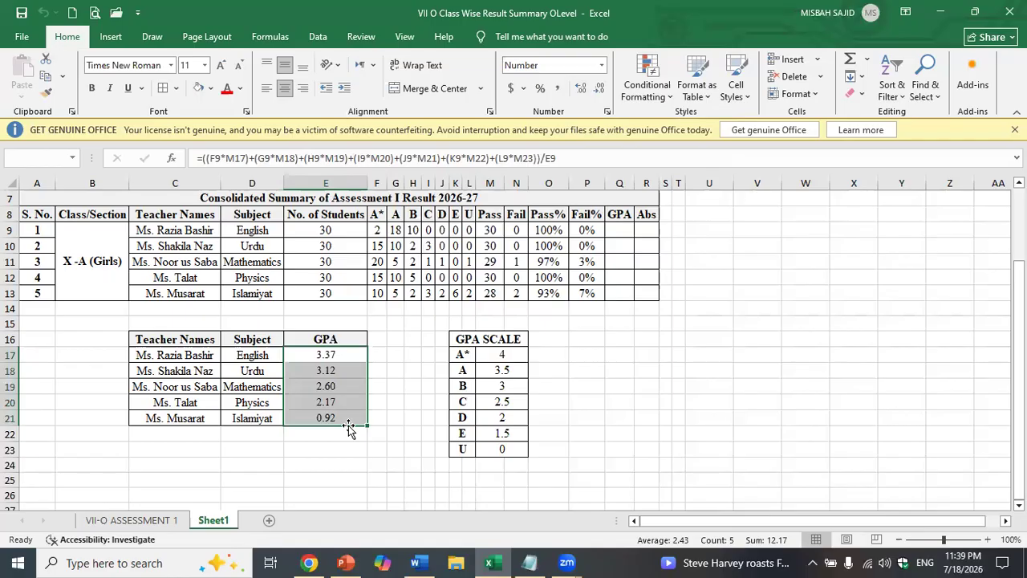
{"action": "left_click", "coordinate": [394, 371]}
{"action": "left_click", "coordinate": [347, 371]}
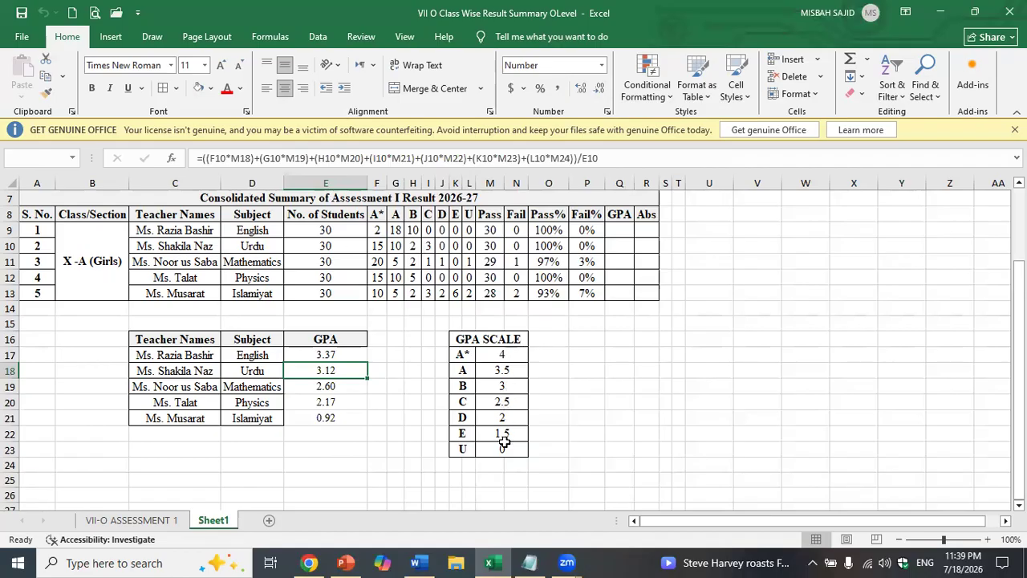
{"action": "left_click", "coordinate": [356, 356]}
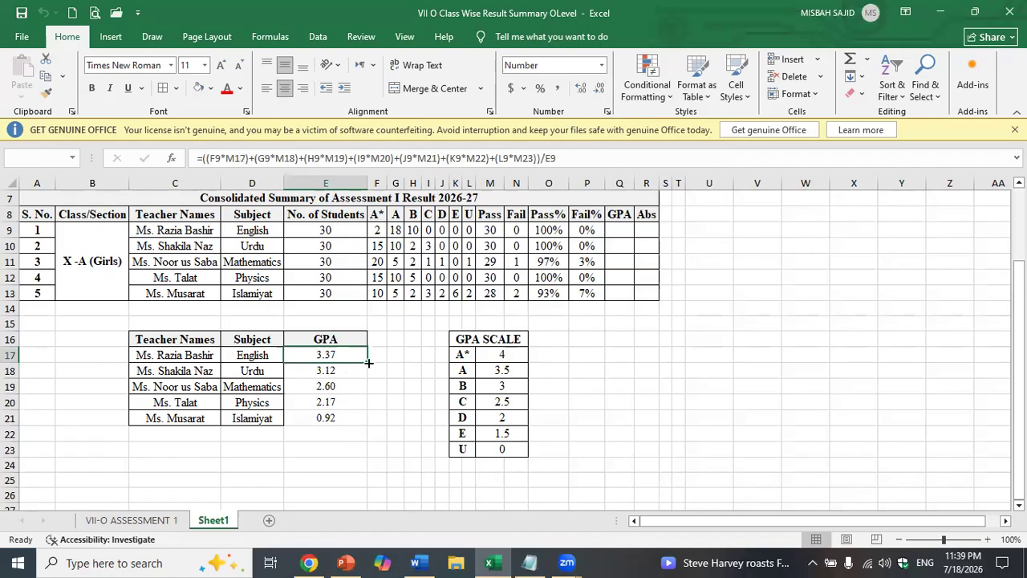
{"action": "left_click", "coordinate": [351, 425]}
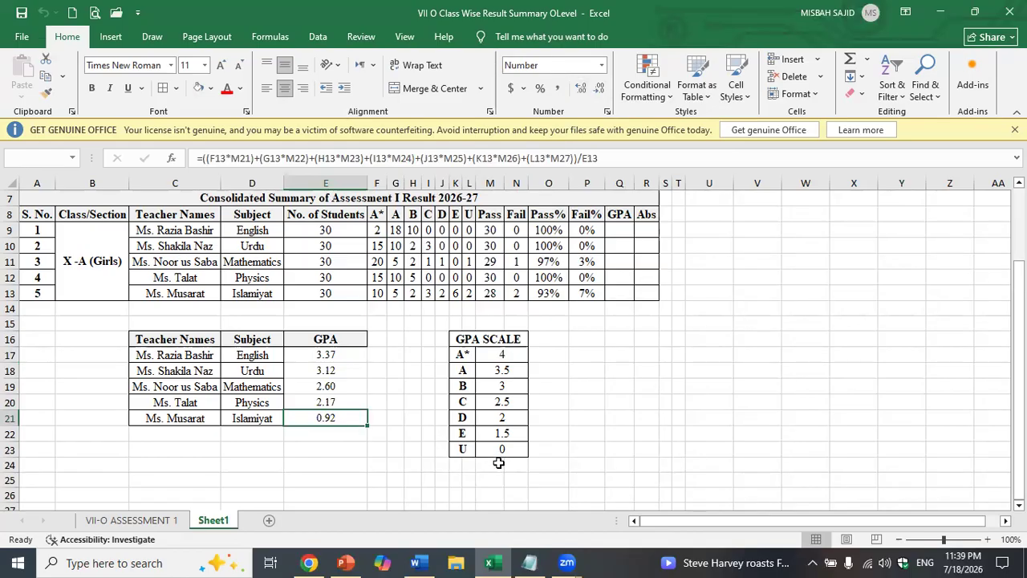
{"action": "left_click", "coordinate": [347, 355]}
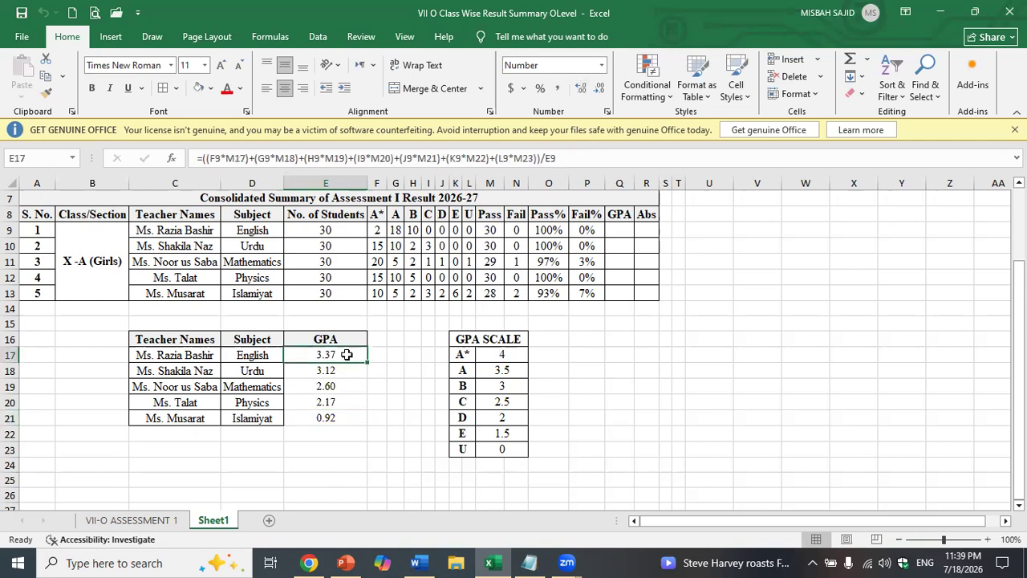
{"action": "left_click", "coordinate": [345, 371]}
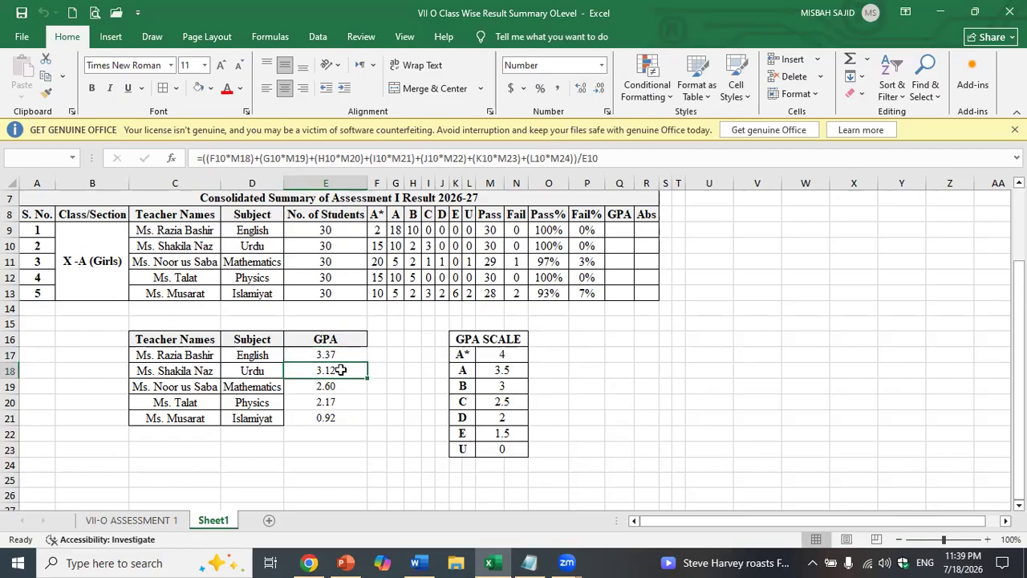
{"action": "double_click", "coordinate": [343, 371]}
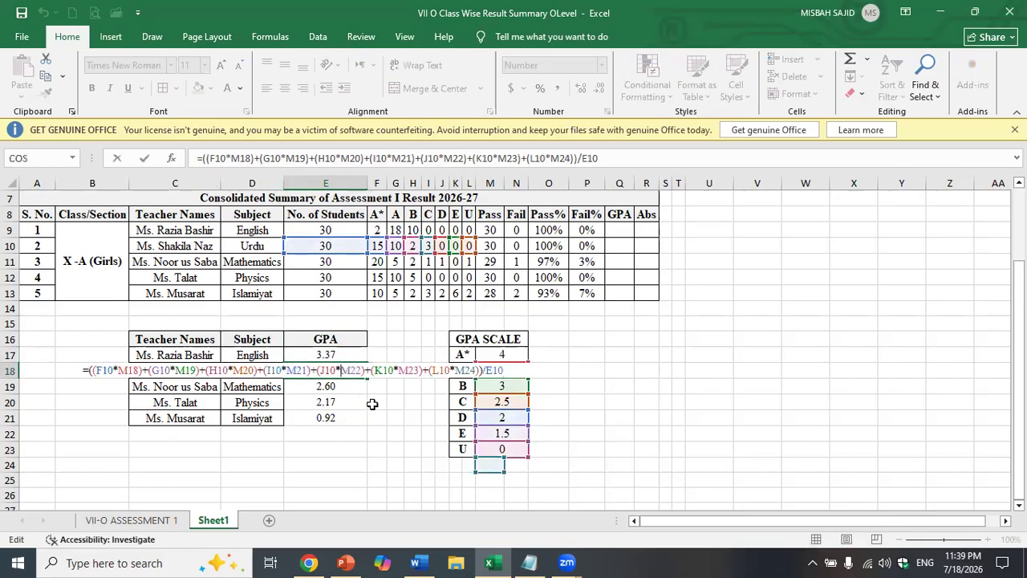
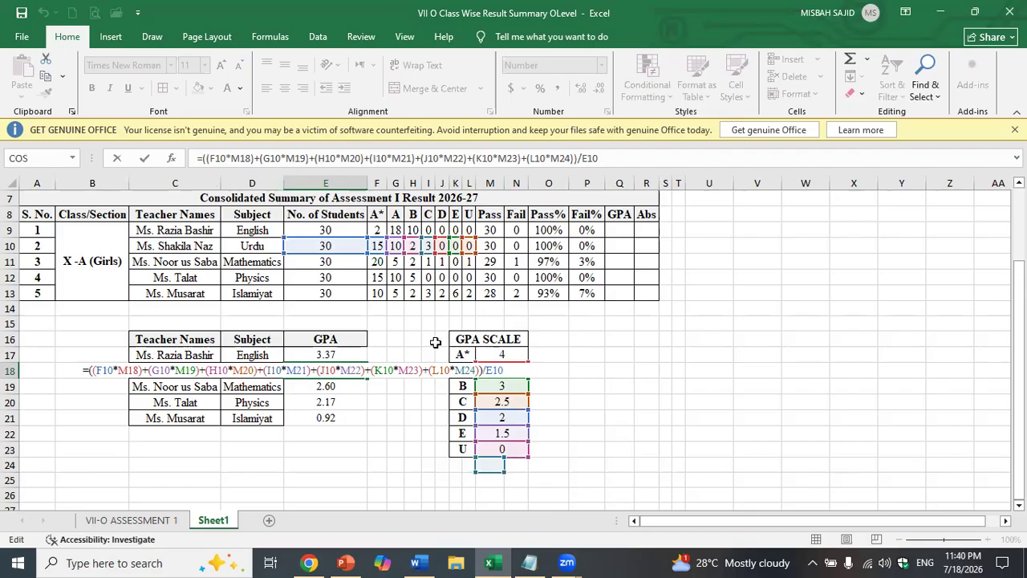
- Point E18's A*, A, B and C terms at scale cells M17, M18, M19 and M20
{"action": "left_click", "coordinate": [138, 370]}
{"action": "key", "text": "BackSpace"}
{"action": "key", "text": "BackSpace"}
{"action": "key", "text": "BackSpace"}
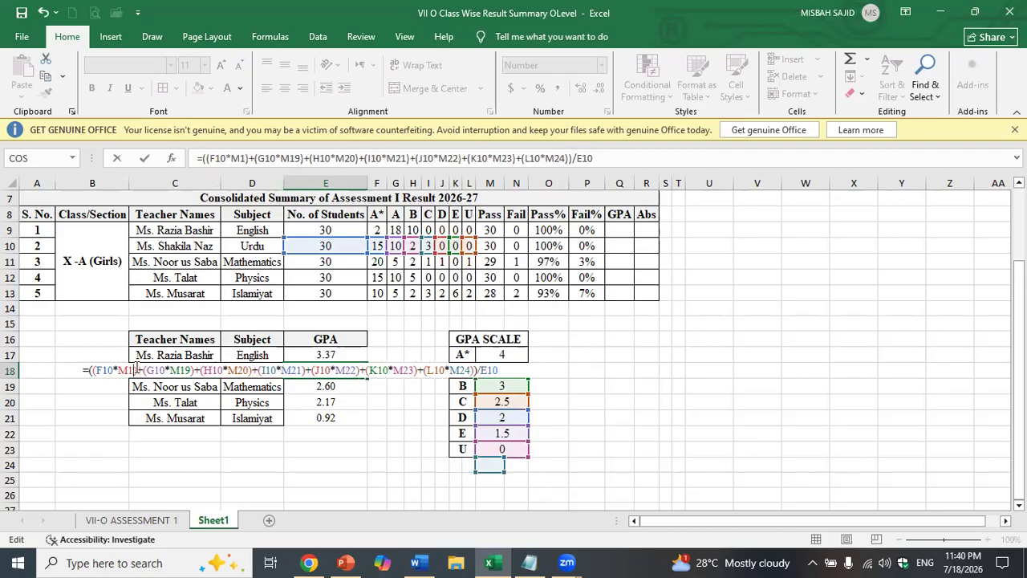
{"action": "left_click", "coordinate": [495, 354]}
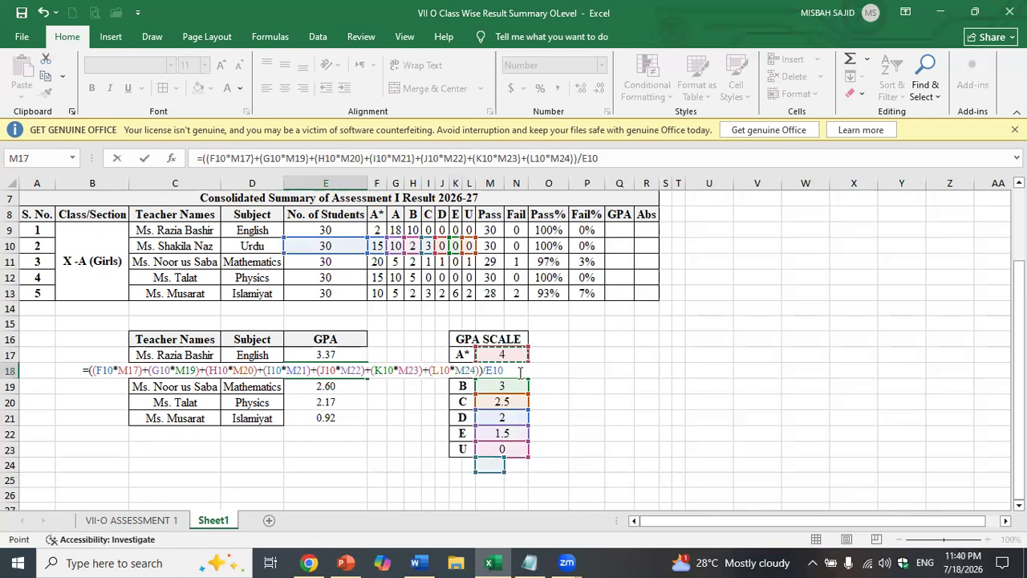
{"action": "left_click", "coordinate": [193, 370]}
{"action": "key", "text": "BackSpace"}
{"action": "type", "text": "8"}
{"action": "key", "text": "Right"}
{"action": "key", "text": "Right"}
{"action": "key", "text": "Right"}
{"action": "key", "text": "Right"}
{"action": "key", "text": "Right"}
{"action": "key", "text": "Right"}
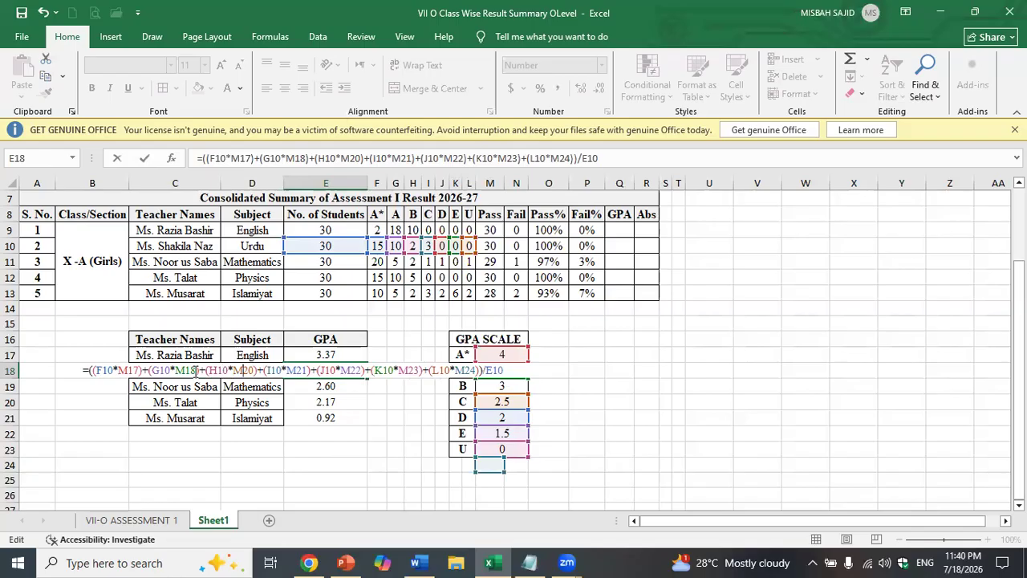
{"action": "key", "text": "BackSpace"}
{"action": "key", "text": "BackSpace"}
{"action": "type", "text": "19"}
{"action": "key", "text": "Right"}
{"action": "key", "text": "Right"}
{"action": "key", "text": "Right"}
{"action": "key", "text": "Right"}
{"action": "key", "text": "Right"}
{"action": "key", "text": "Right"}
{"action": "key", "text": "Right"}
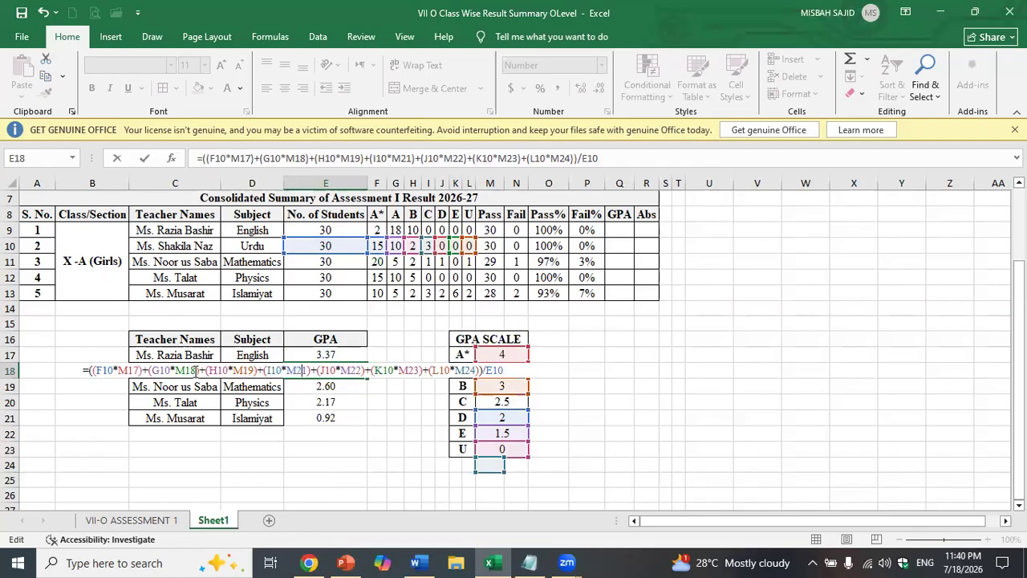
{"action": "key", "text": "Delete"}
{"action": "type", "text": "0"}
- Point the D, E and U terms at M21, M22 and M23, commit, and select the Urdu-to-Islamiyat GPA cells
{"action": "key", "text": "Right"}
{"action": "key", "text": "Right"}
{"action": "key", "text": "Right"}
{"action": "key", "text": "Right"}
{"action": "key", "text": "Right"}
{"action": "key", "text": "Right"}
{"action": "key", "text": "Right"}
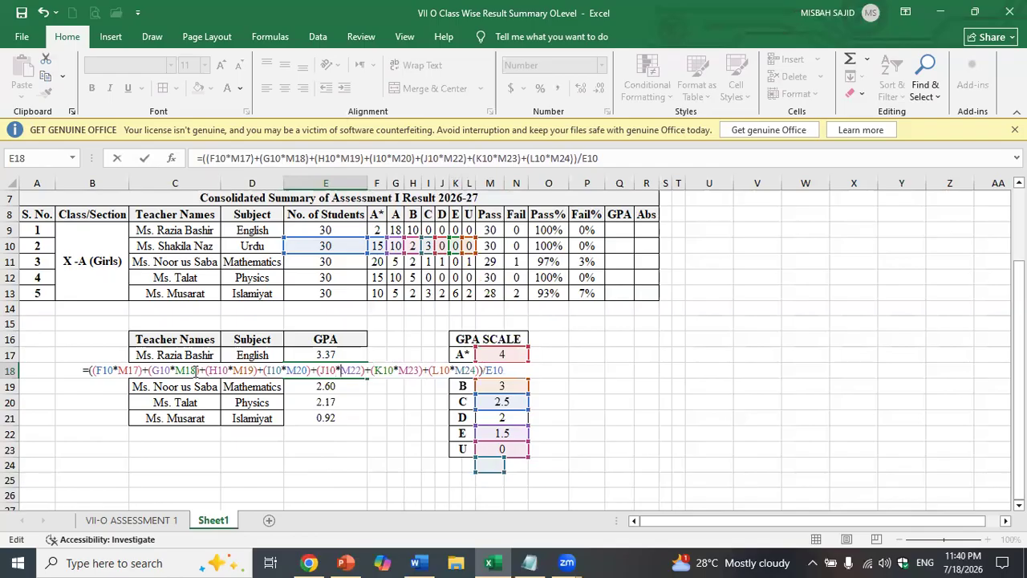
{"action": "key", "text": "Delete"}
{"action": "type", "text": "1"}
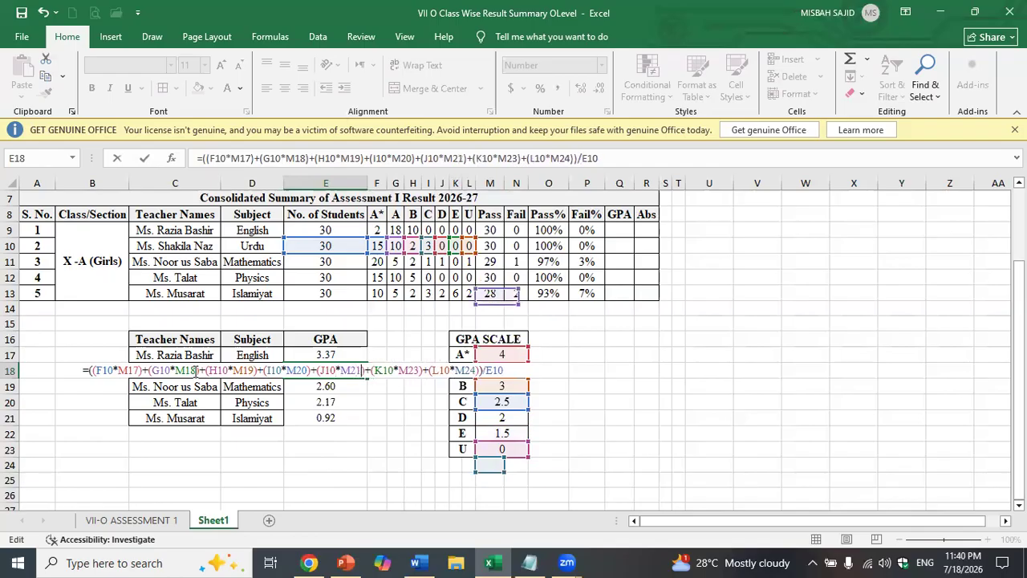
{"action": "key", "text": "Right"}
{"action": "key", "text": "Right"}
{"action": "key", "text": "Right"}
{"action": "key", "text": "Right"}
{"action": "key", "text": "Right"}
{"action": "key", "text": "Right"}
{"action": "key", "text": "Right"}
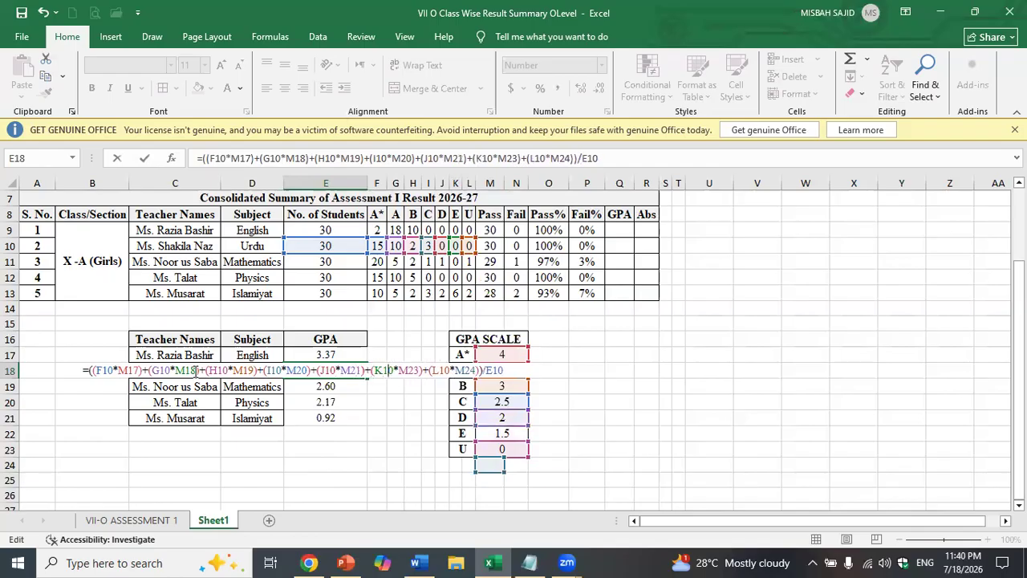
{"action": "key", "text": "Right"}
{"action": "key", "text": "Delete"}
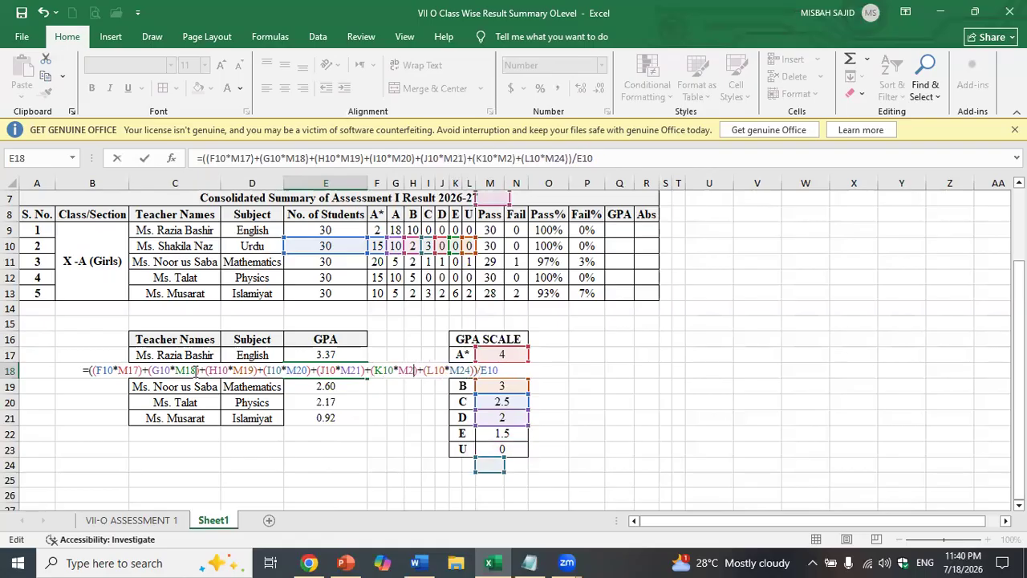
{"action": "type", "text": "2"}
{"action": "key", "text": "Right"}
{"action": "key", "text": "Right"}
{"action": "key", "text": "Right"}
{"action": "key", "text": "Right"}
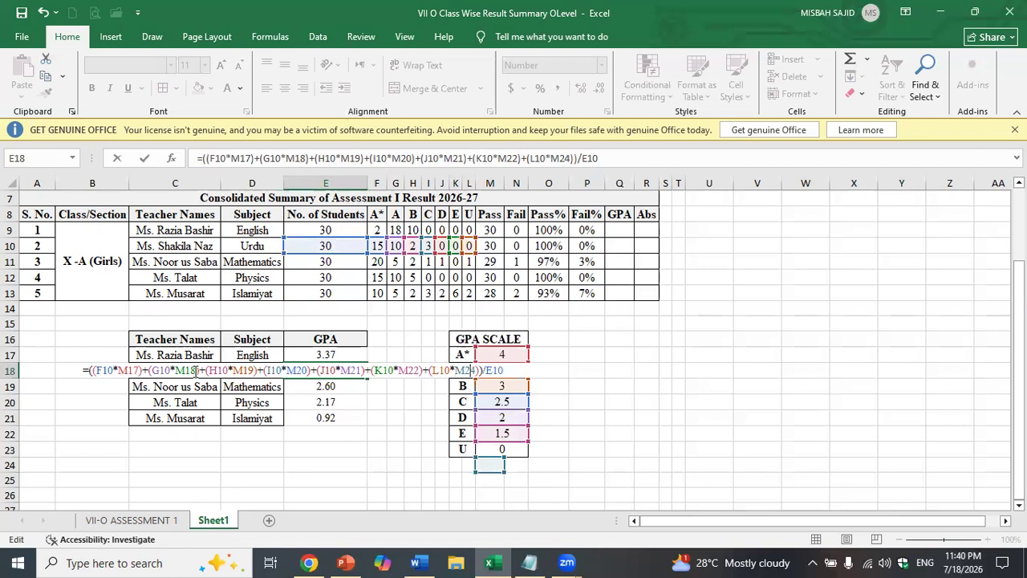
{"action": "key", "text": "Right"}
{"action": "key", "text": "Right"}
{"action": "key", "text": "Delete"}
{"action": "type", "text": "3"}
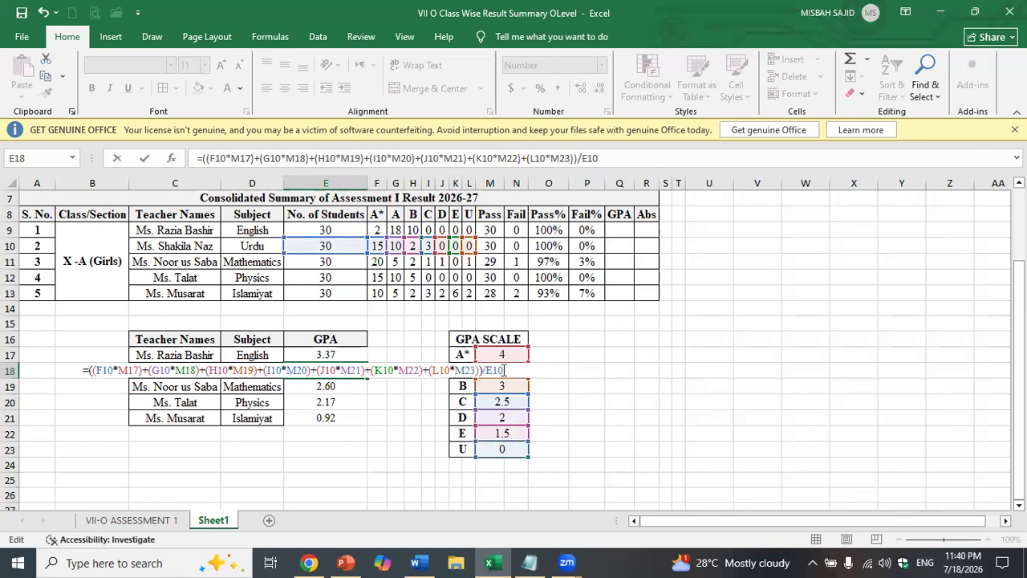
{"action": "key", "text": "Return"}
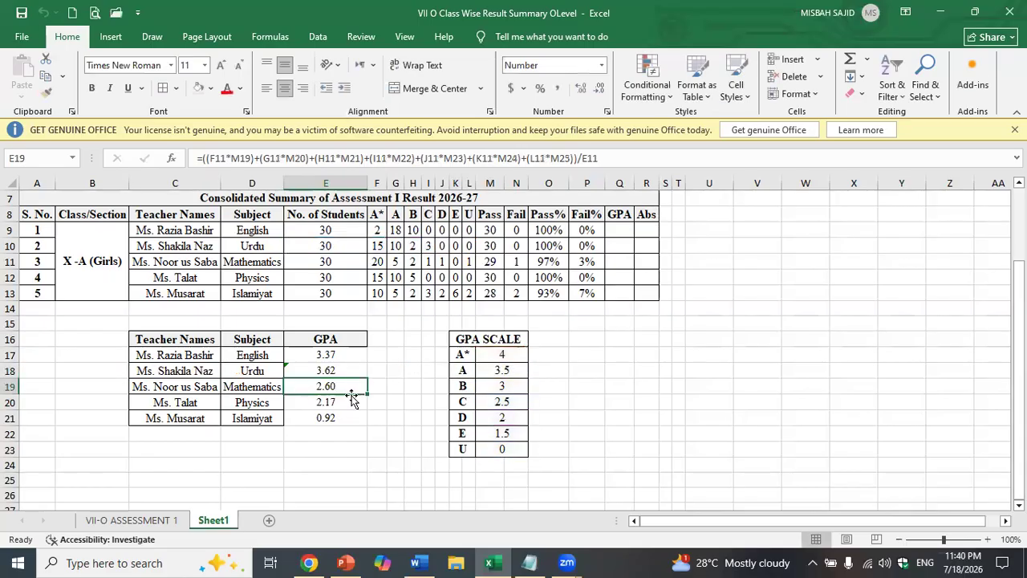
{"action": "left_click_drag", "start_coordinate": [337, 366], "coordinate": [340, 414]}
- Clear the old Mathematics, Physics and Islamiyat GPA values
{"action": "key", "text": "F2"}
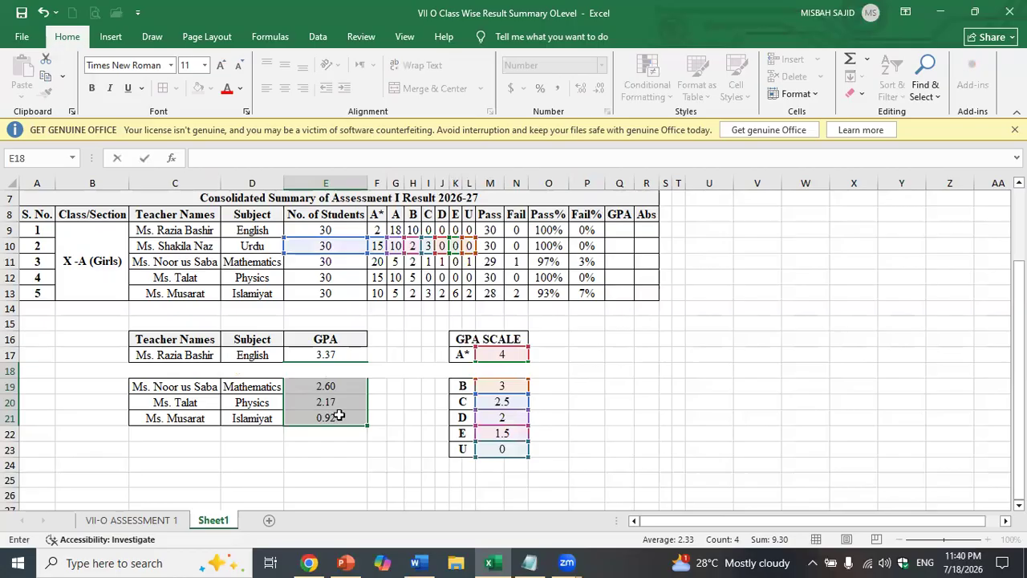
{"action": "left_click", "coordinate": [338, 437]}
{"action": "left_click", "coordinate": [343, 390]}
{"action": "key", "text": "BackSpace"}
{"action": "left_click", "coordinate": [342, 413]}
{"action": "left_click", "coordinate": [343, 401]}
{"action": "key", "text": "BackSpace"}
{"action": "left_click", "coordinate": [342, 417]}
{"action": "key", "text": "BackSpace"}
{"action": "left_click", "coordinate": [341, 460]}
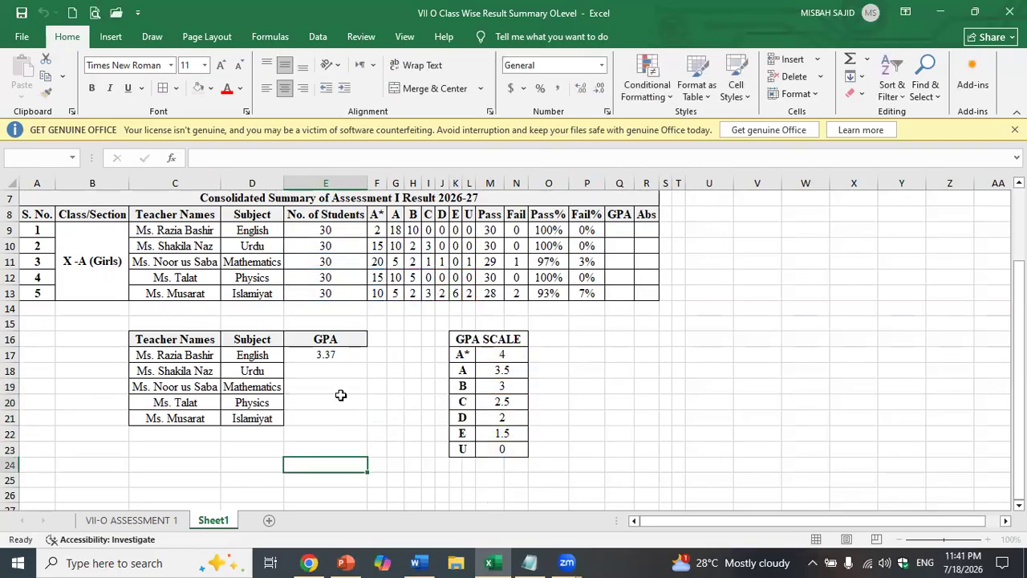
- Copy E17's English GPA formula and paste it into the Urdu cell E18
{"action": "left_click", "coordinate": [339, 357]}
{"action": "triple_click", "coordinate": [344, 155]}
{"action": "key", "text": "ctrl+c"}
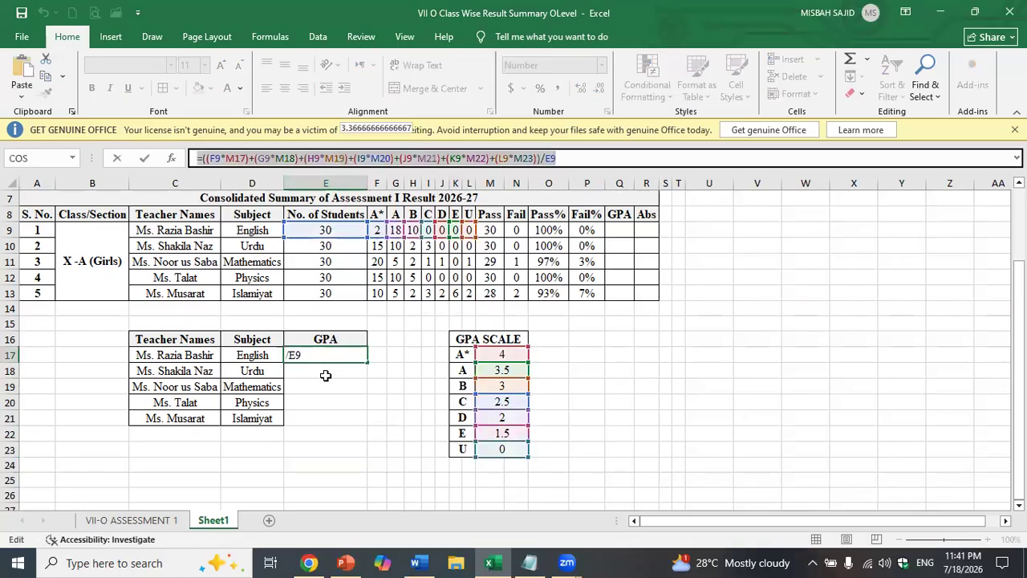
{"action": "left_click", "coordinate": [349, 348]}
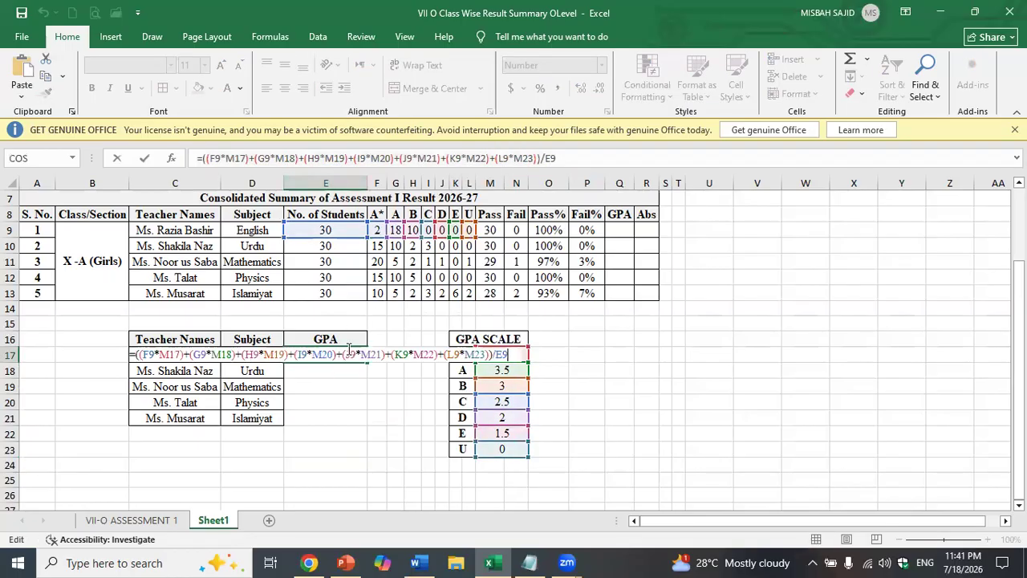
{"action": "key", "text": "Return"}
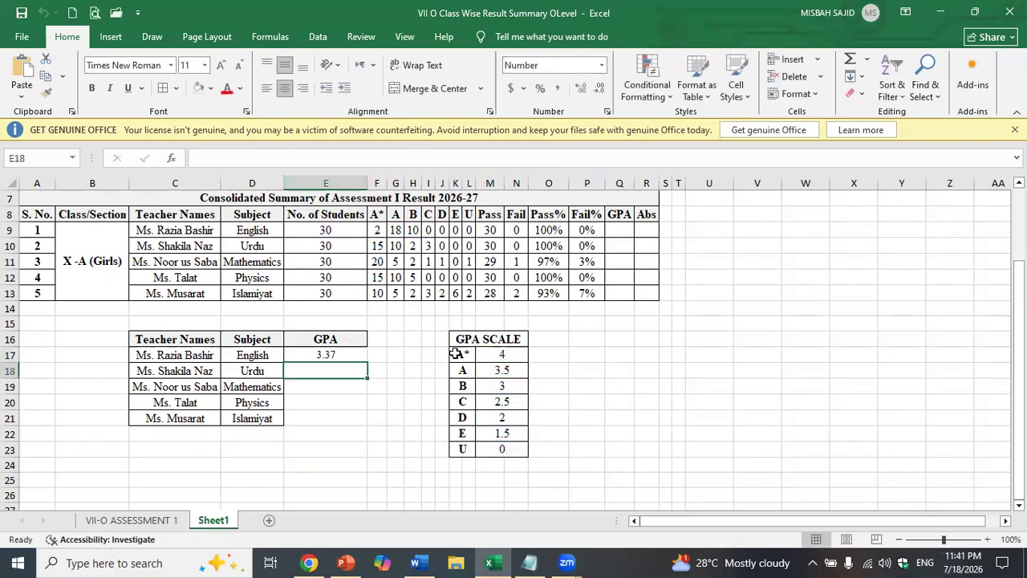
{"action": "double_click", "coordinate": [343, 366]}
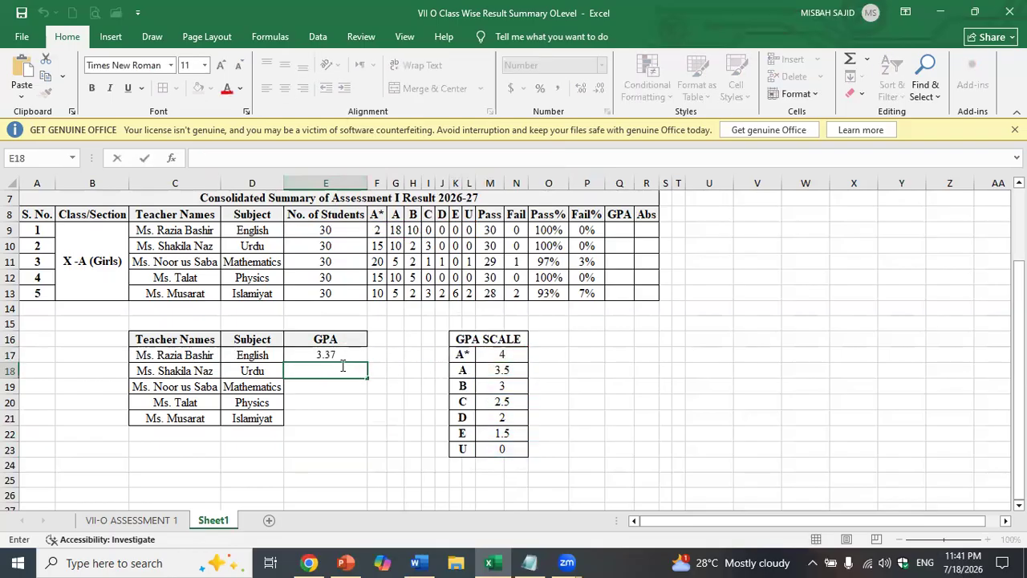
{"action": "key", "text": "ctrl+v"}
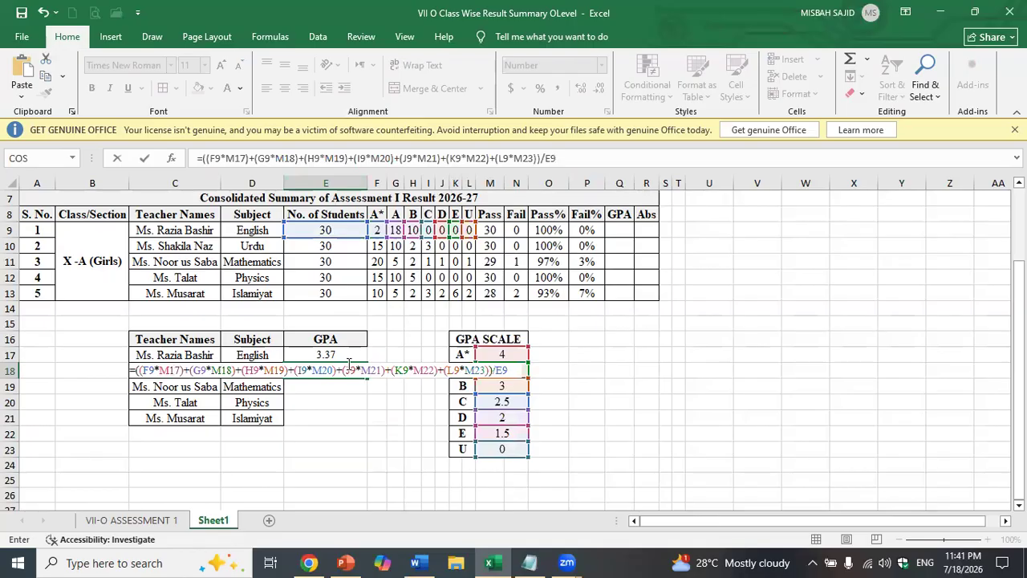
- Change E18's A*, A and B grade-count references from row 9 to row 10
{"action": "left_click", "coordinate": [153, 370]}
{"action": "key", "text": "BackSpace"}
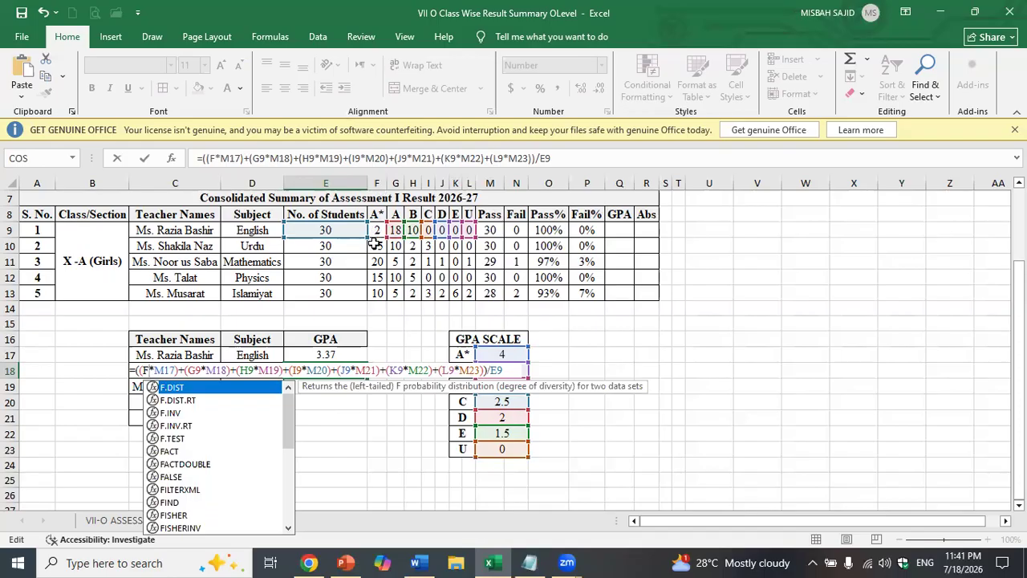
{"action": "type", "text": "10"}
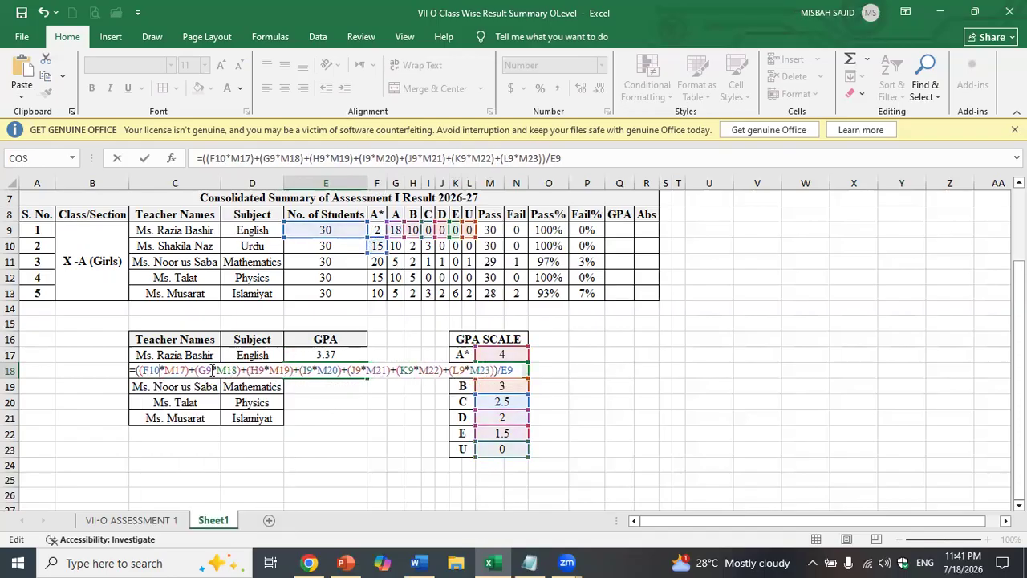
{"action": "left_click", "coordinate": [213, 370]}
{"action": "key", "text": "BackSpace"}
{"action": "type", "text": "10"}
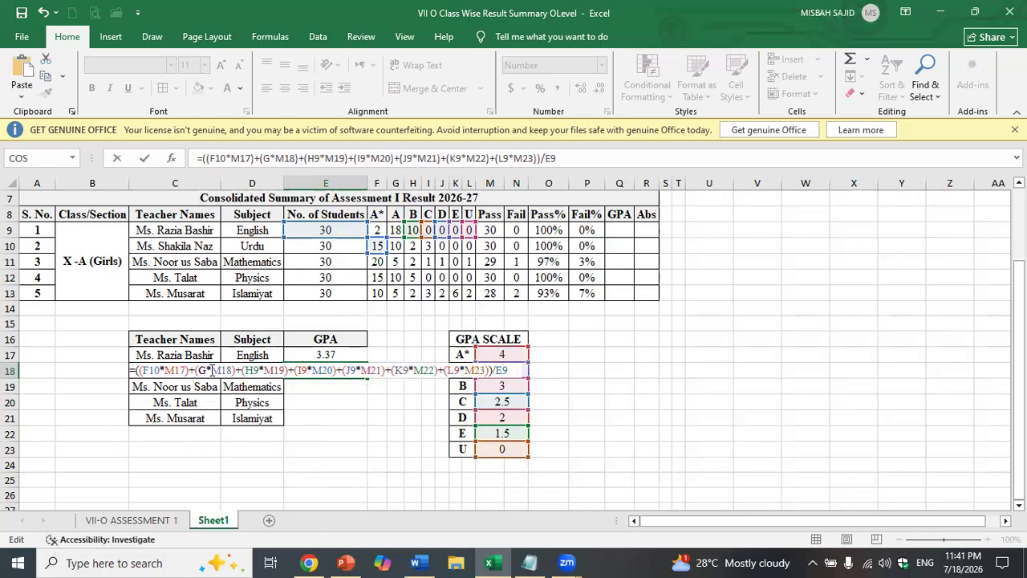
{"action": "left_click", "coordinate": [270, 370]}
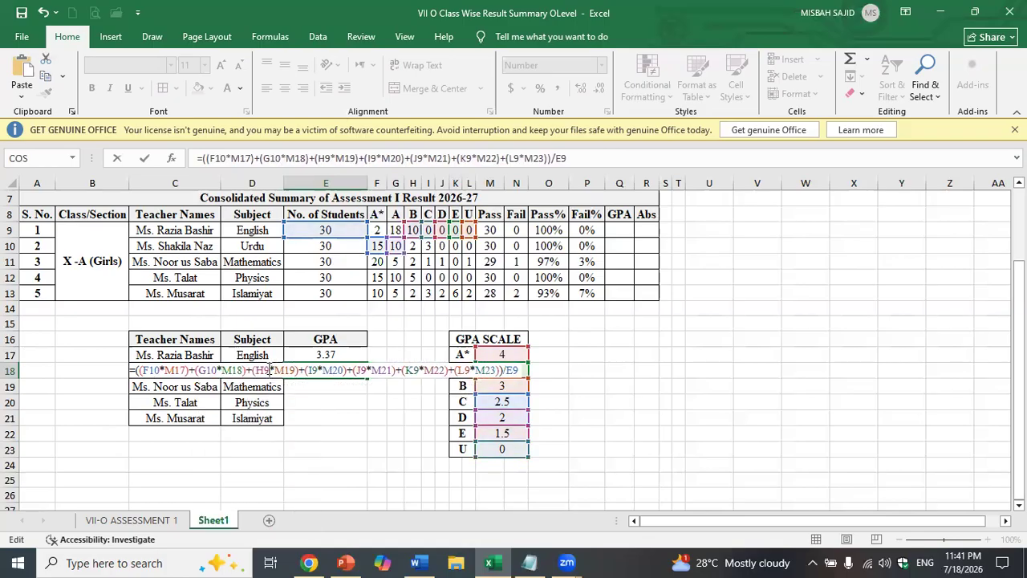
{"action": "key", "text": "BackSpace"}
{"action": "type", "text": "10"}
- Switch the D, E and U count references to row 10 and commit the formula
{"action": "left_click", "coordinate": [328, 371]}
{"action": "key", "text": "BackSpace"}
{"action": "type", "text": "10"}
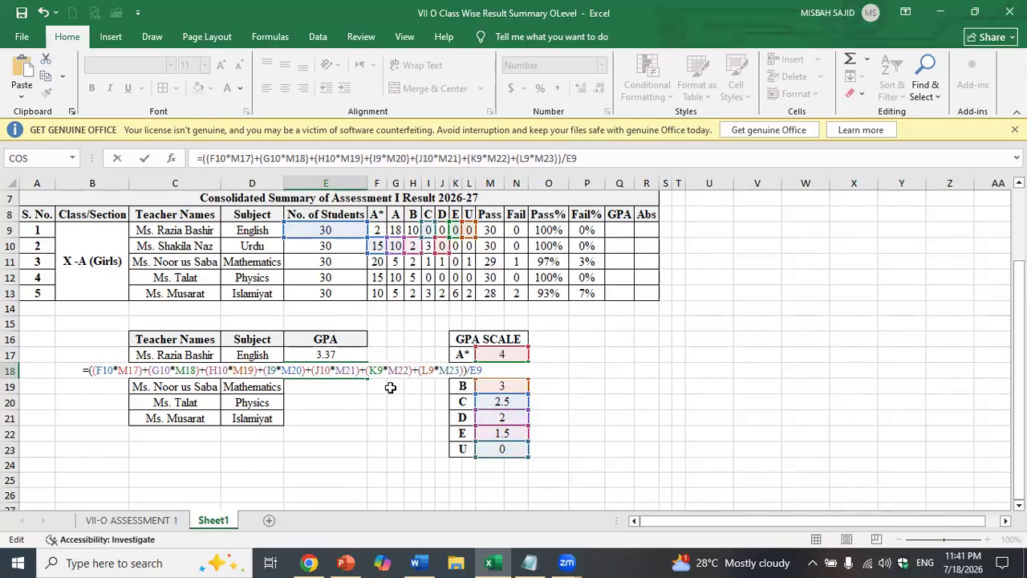
{"action": "left_click", "coordinate": [384, 370]}
{"action": "key", "text": "BackSpace"}
{"action": "type", "text": "10"}
{"action": "left_click", "coordinate": [441, 370]}
{"action": "key", "text": "BackSpace"}
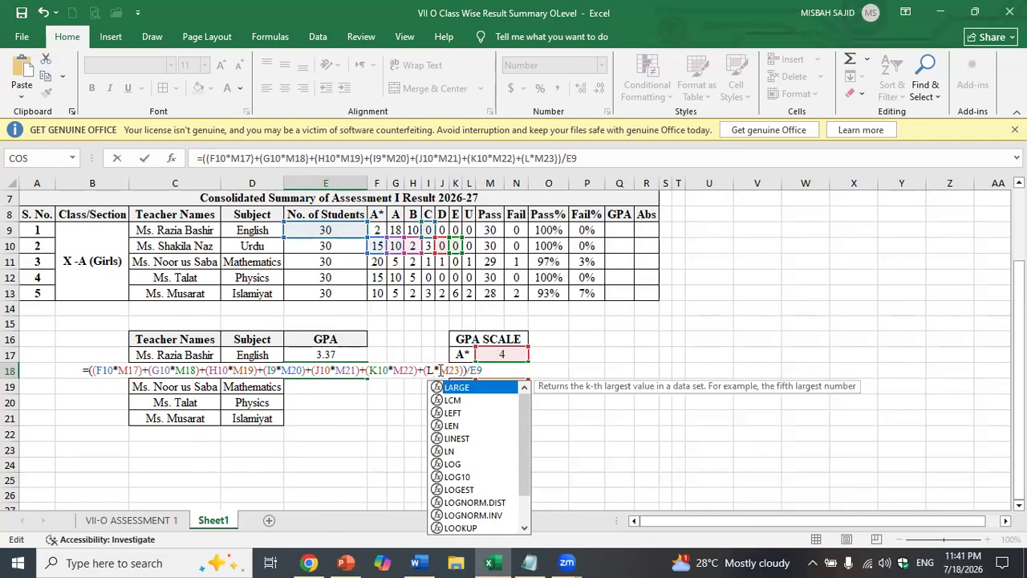
{"action": "type", "text": "10"}
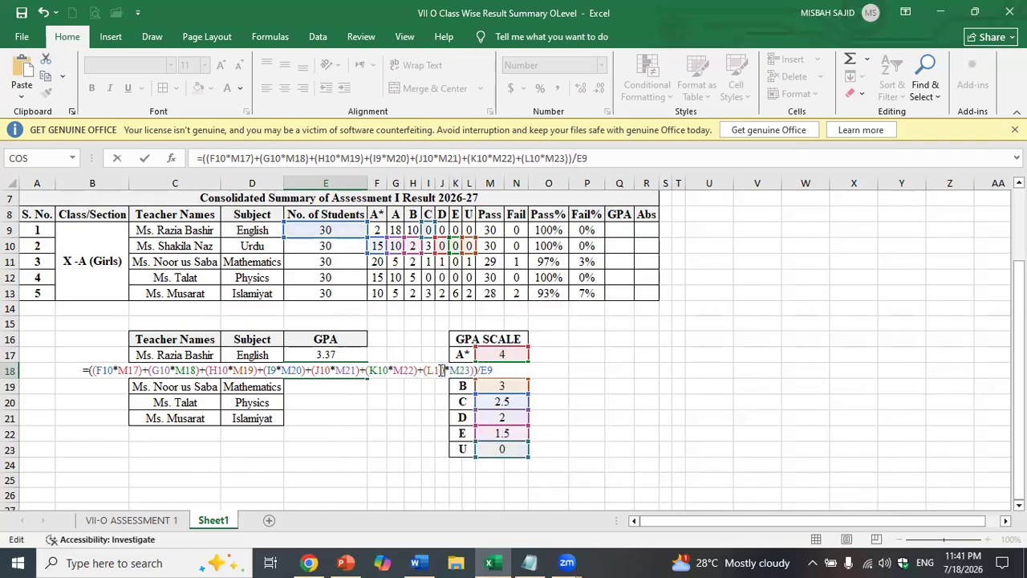
{"action": "left_click", "coordinate": [507, 373]}
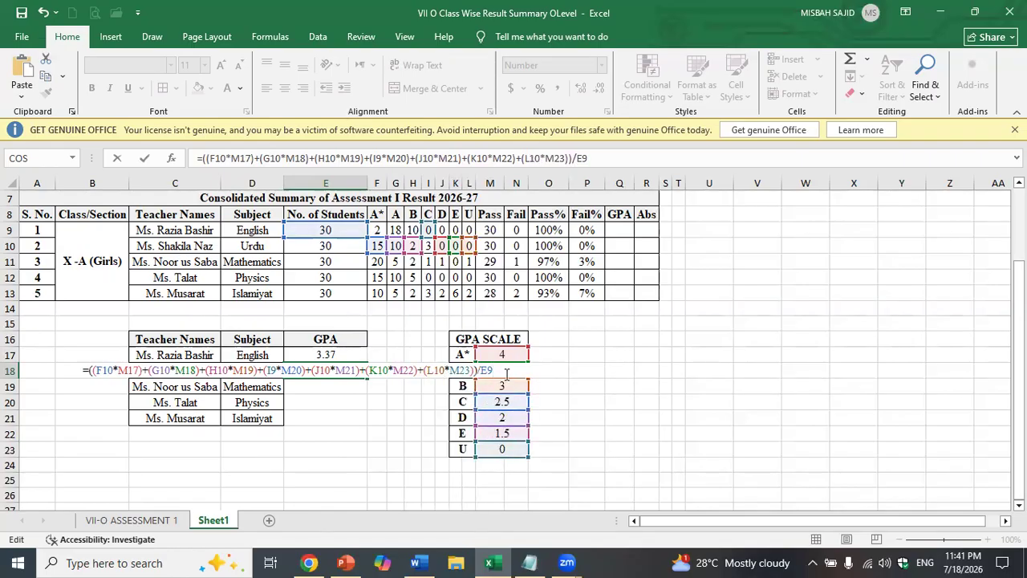
{"action": "key", "text": "Return"}
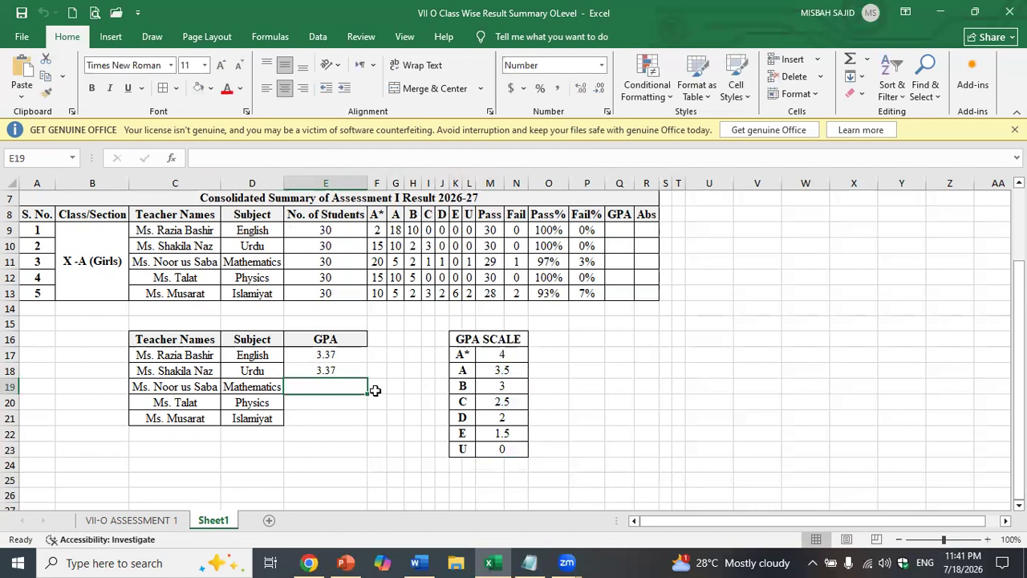
- Change I9 to I10 in E18's formula so the Urdu GPA shows 3.62
{"action": "left_click", "coordinate": [313, 368]}
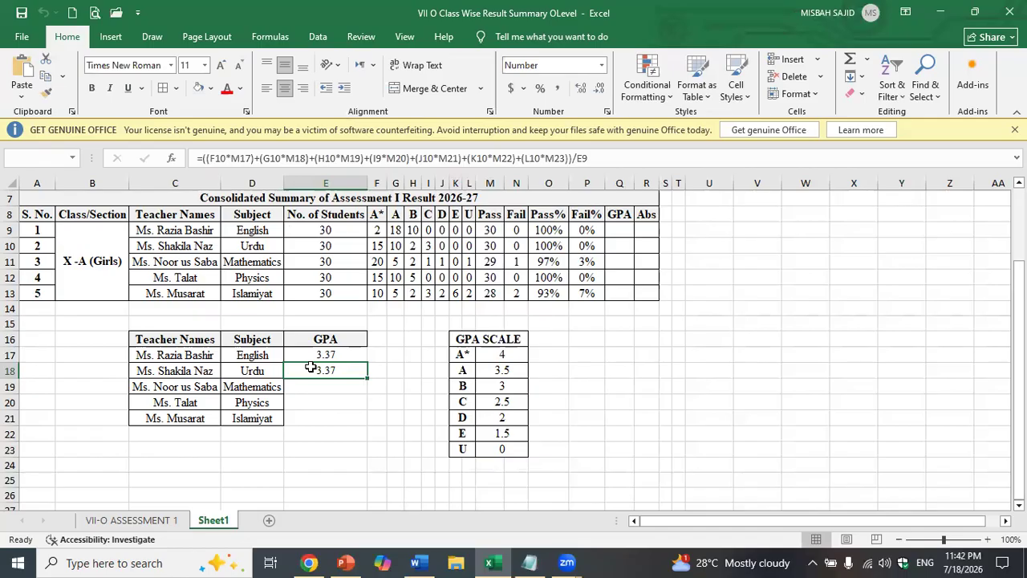
{"action": "double_click", "coordinate": [310, 368]}
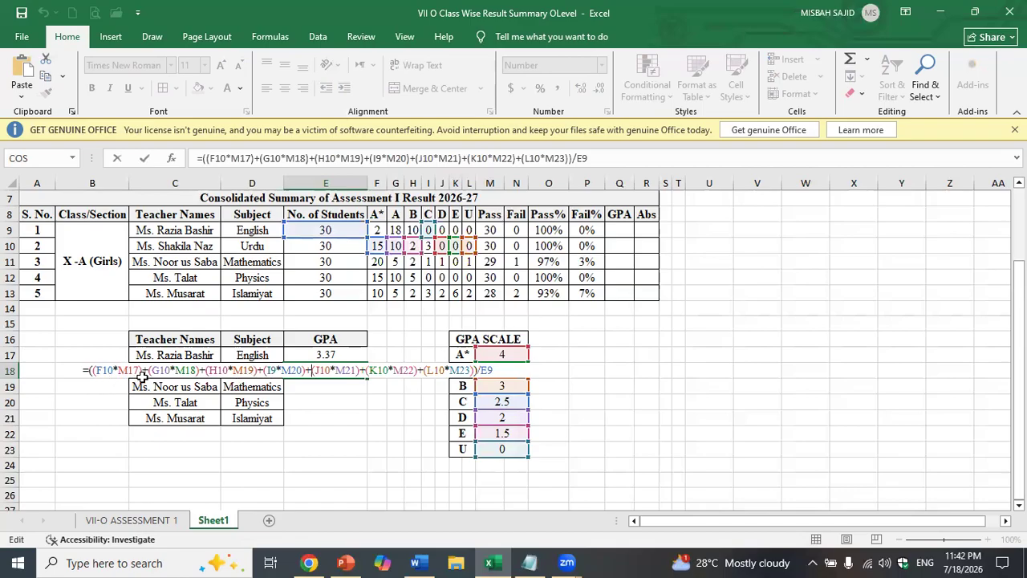
{"action": "left_click", "coordinate": [275, 371]}
{"action": "key", "text": "BackSpace"}
{"action": "type", "text": "1"}
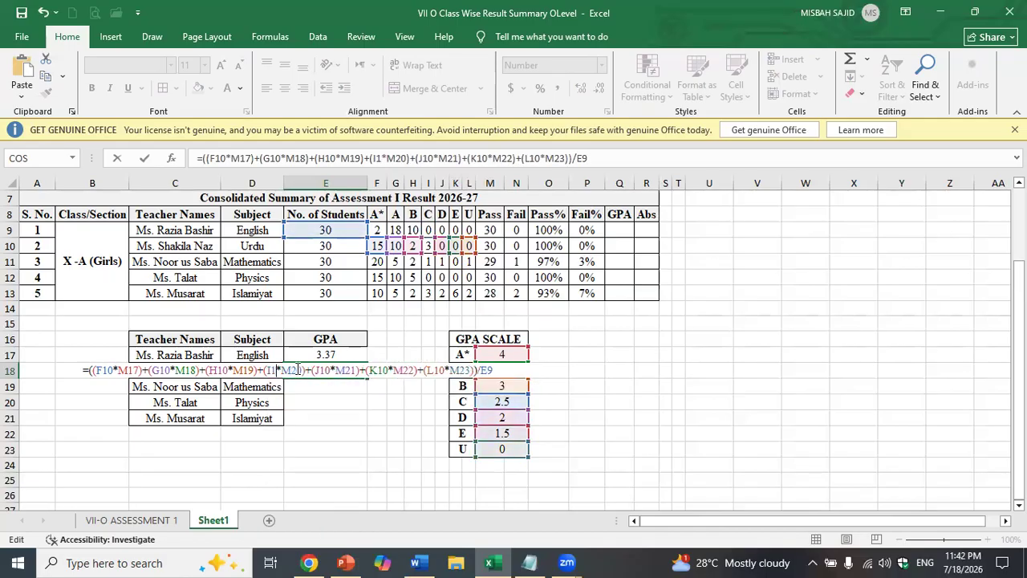
{"action": "type", "text": "0"}
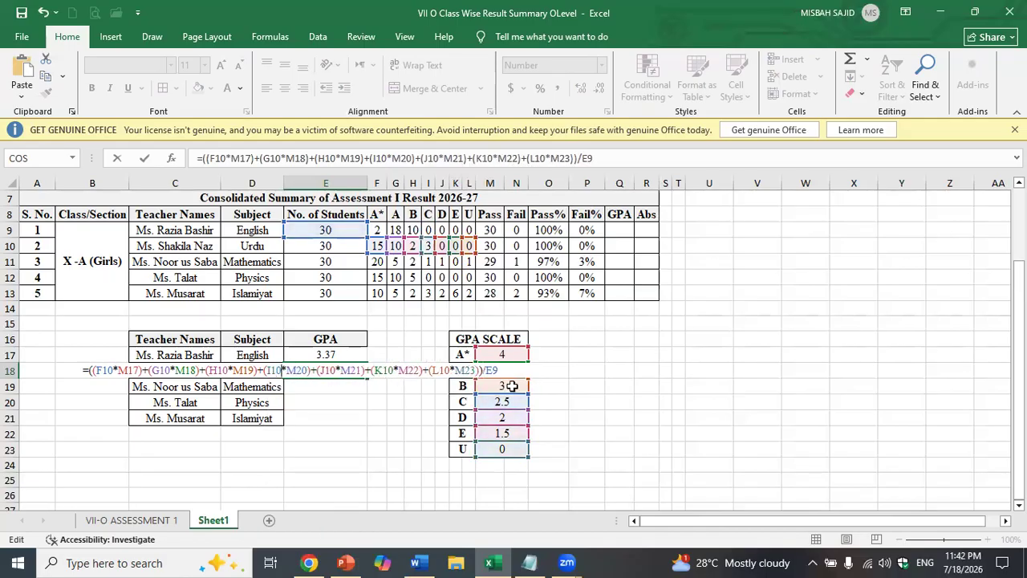
{"action": "key", "text": "Return"}
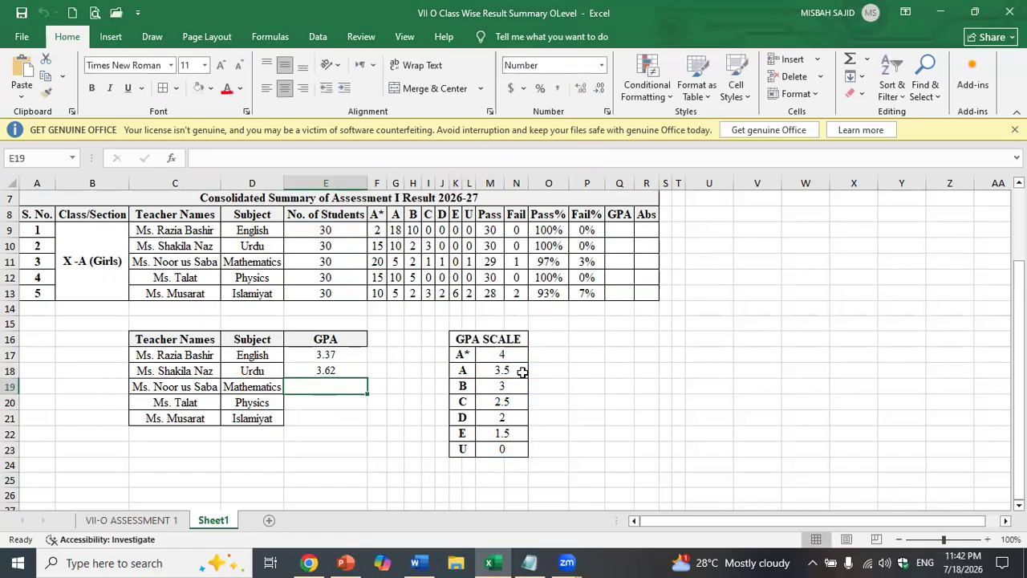
{"action": "left_click", "coordinate": [357, 370]}
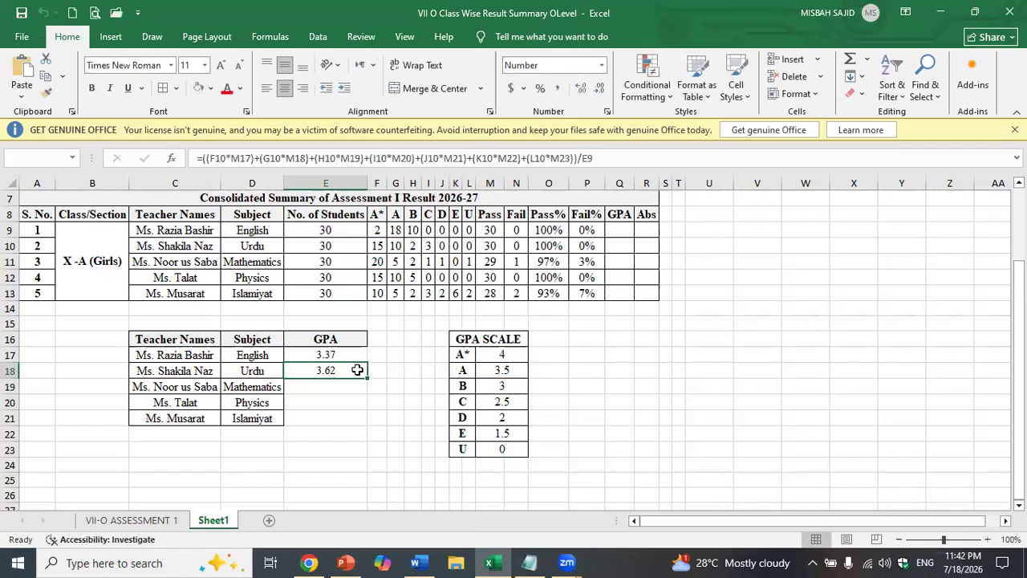
- Copy E18's GPA formula and paste it into the Mathematics cell E19
{"action": "triple_click", "coordinate": [359, 158]}
{"action": "key", "text": "ctrl+c"}
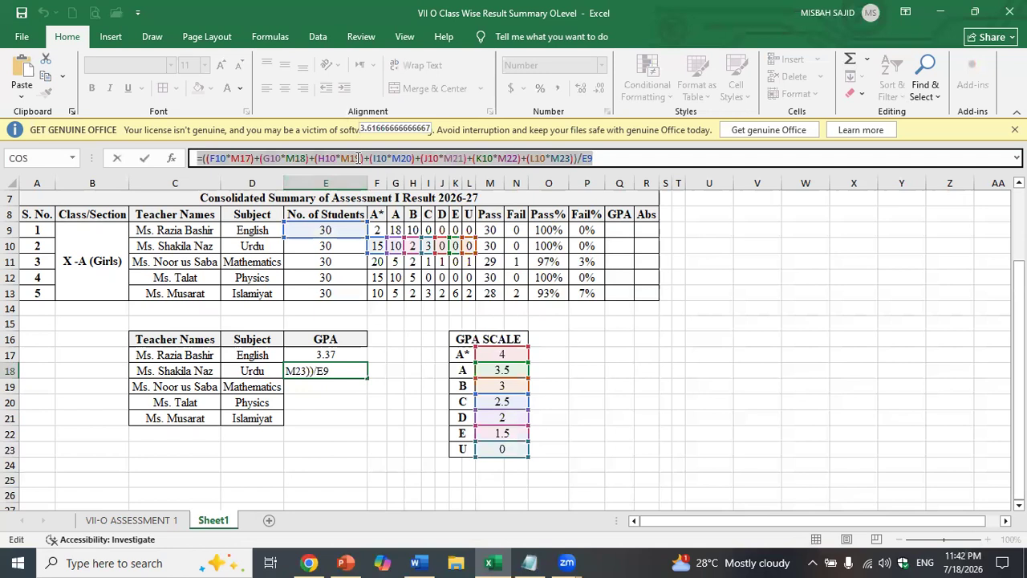
{"action": "left_click", "coordinate": [340, 367]}
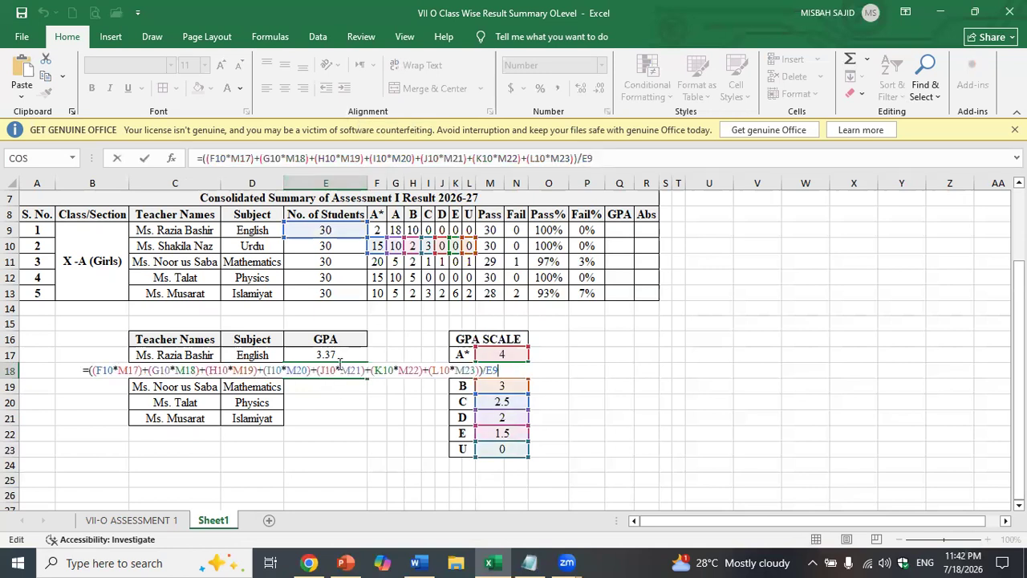
{"action": "key", "text": "Return"}
{"action": "double_click", "coordinate": [334, 390]}
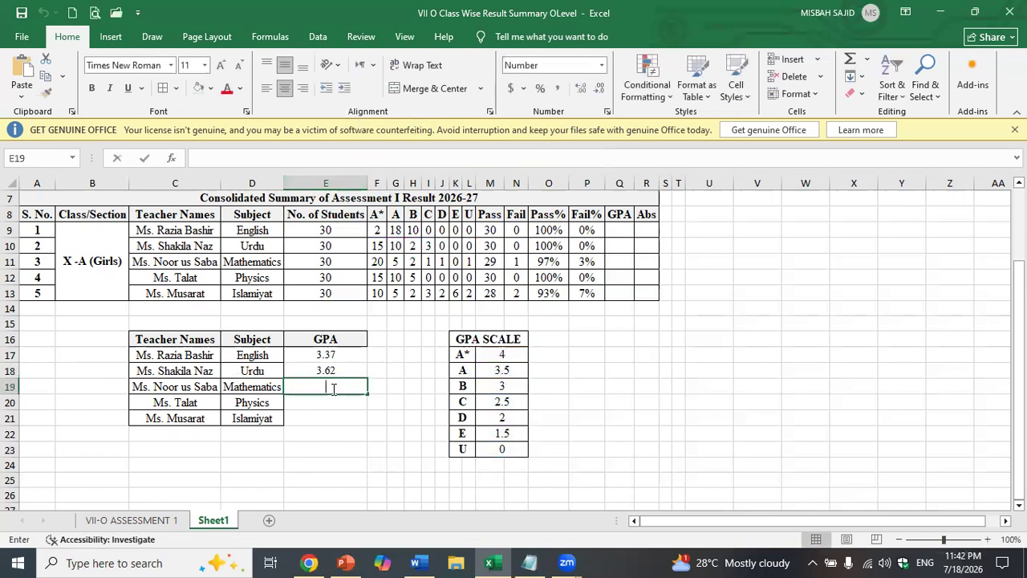
{"action": "key", "text": "ctrl+v"}
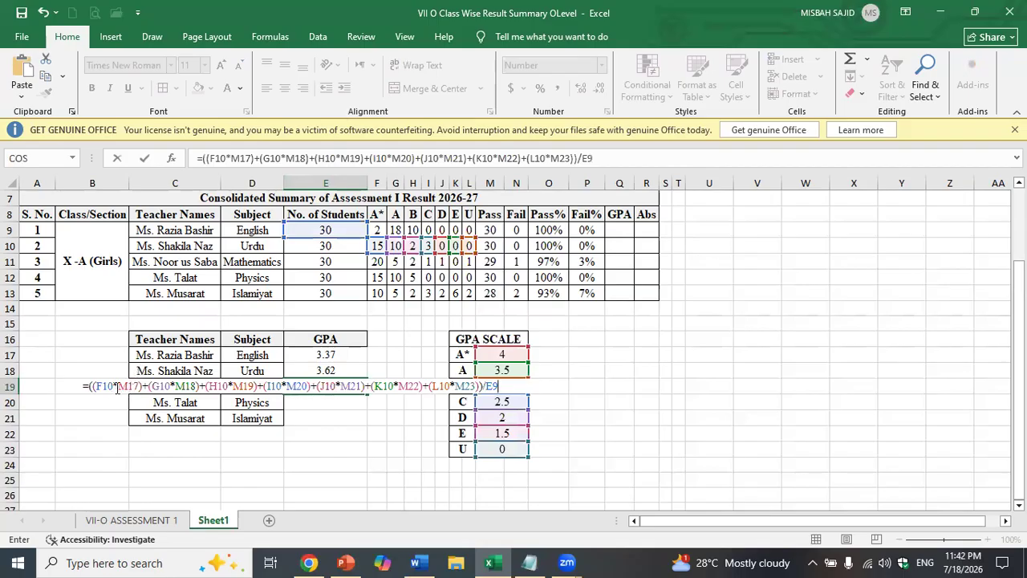
- Change E19's F10, G10, H10 and I10 references to row 11
{"action": "left_click", "coordinate": [114, 384]}
{"action": "key", "text": "BackSpace"}
{"action": "type", "text": "1"}
{"action": "key", "text": "Right"}
{"action": "key", "text": "Right"}
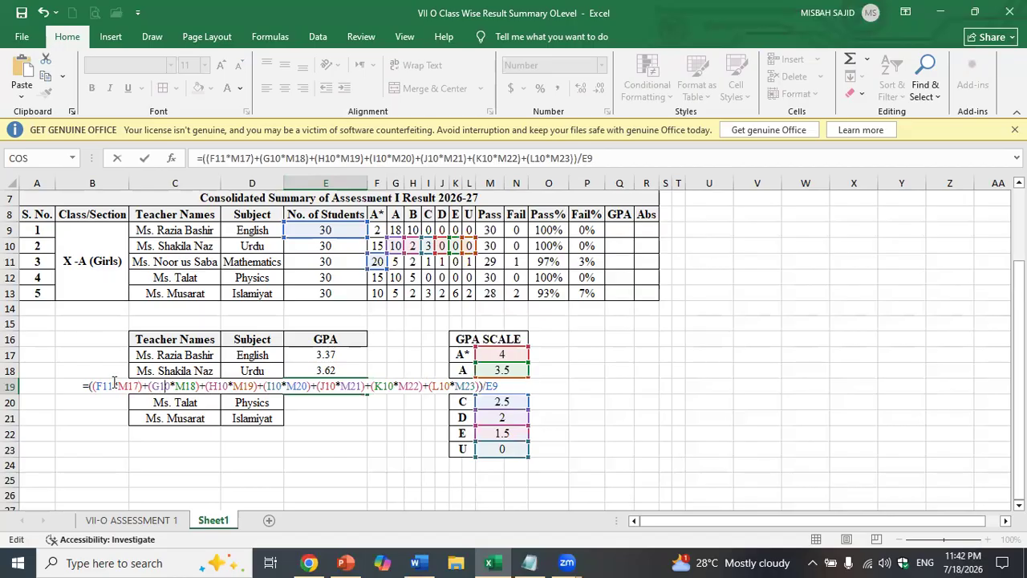
{"action": "key", "text": "Delete"}
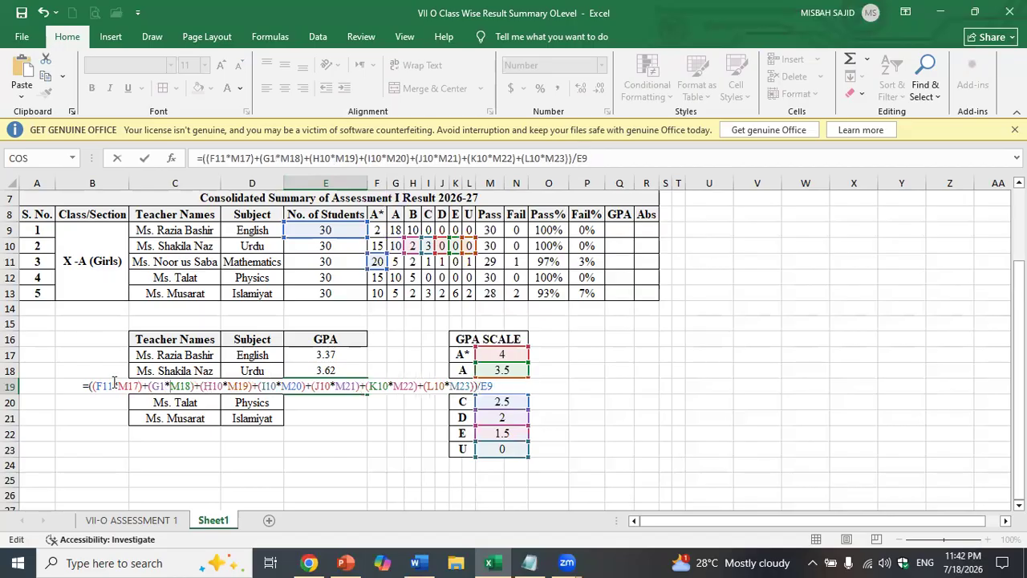
{"action": "key", "text": "Left"}
{"action": "type", "text": "1"}
{"action": "key", "text": "Right"}
{"action": "key", "text": "Right"}
{"action": "key", "text": "Right"}
{"action": "key", "text": "Right"}
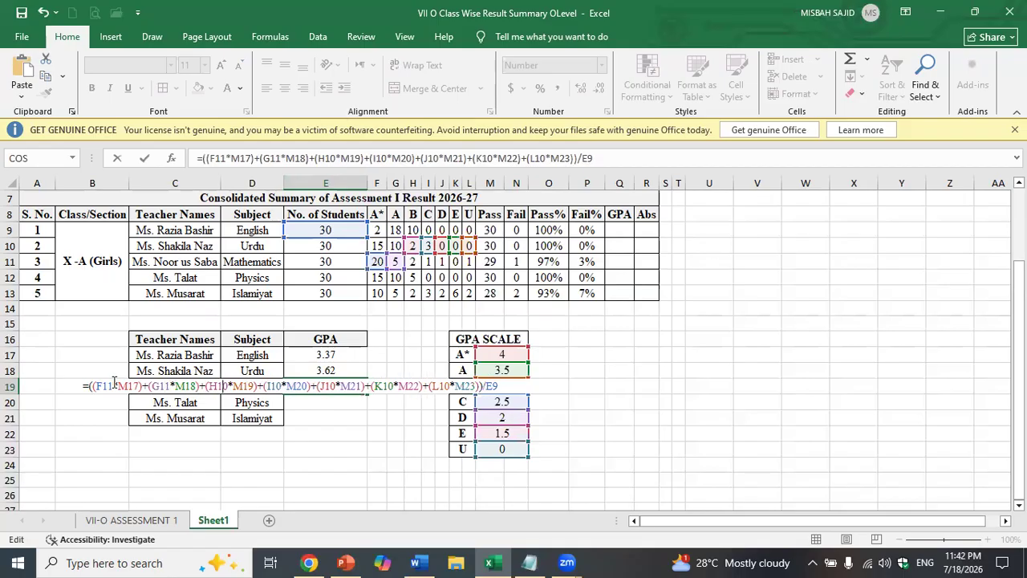
{"action": "key", "text": "Right"}
{"action": "key", "text": "Delete"}
{"action": "type", "text": "1"}
{"action": "key", "text": "Right"}
{"action": "key", "text": "Right"}
{"action": "key", "text": "Right"}
{"action": "key", "text": "Right"}
{"action": "key", "text": "Right"}
{"action": "key", "text": "Right"}
{"action": "key", "text": "Right"}
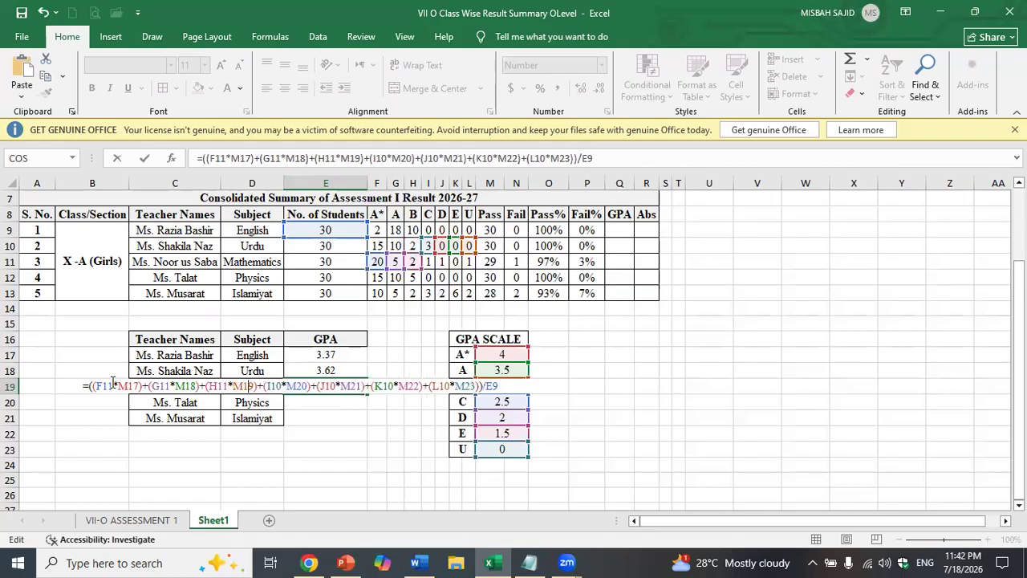
{"action": "key", "text": "Right"}
{"action": "key", "text": "Right"}
{"action": "key", "text": "Delete"}
{"action": "type", "text": "1"}
- Switch J10, K10 and L10 to row 11 and commit, giving Mathematics 3.60
{"action": "key", "text": "Right"}
{"action": "key", "text": "Right"}
{"action": "key", "text": "Right"}
{"action": "key", "text": "Right"}
{"action": "key", "text": "Right"}
{"action": "key", "text": "Right"}
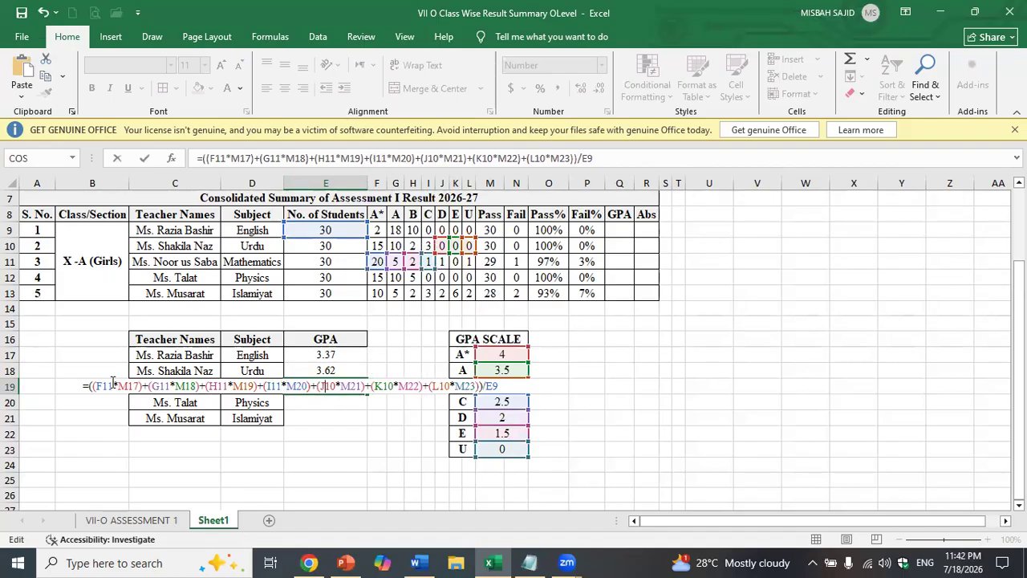
{"action": "key", "text": "Right"}
{"action": "key", "text": "Delete"}
{"action": "type", "text": "1"}
{"action": "key", "text": "Right"}
{"action": "key", "text": "Right"}
{"action": "key", "text": "Right"}
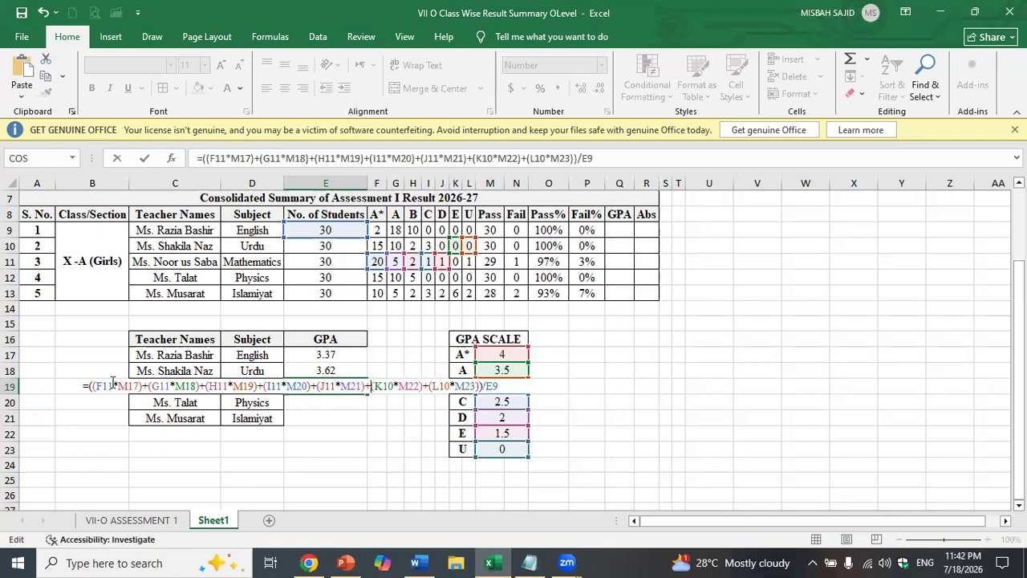
{"action": "key", "text": "Right"}
{"action": "key", "text": "Right"}
{"action": "key", "text": "BackSpace"}
{"action": "type", "text": "1"}
{"action": "key", "text": "Right"}
{"action": "key", "text": "Right"}
{"action": "key", "text": "Right"}
{"action": "key", "text": "Right"}
{"action": "key", "text": "Right"}
{"action": "key", "text": "Right"}
{"action": "key", "text": "Delete"}
{"action": "type", "text": "1"}
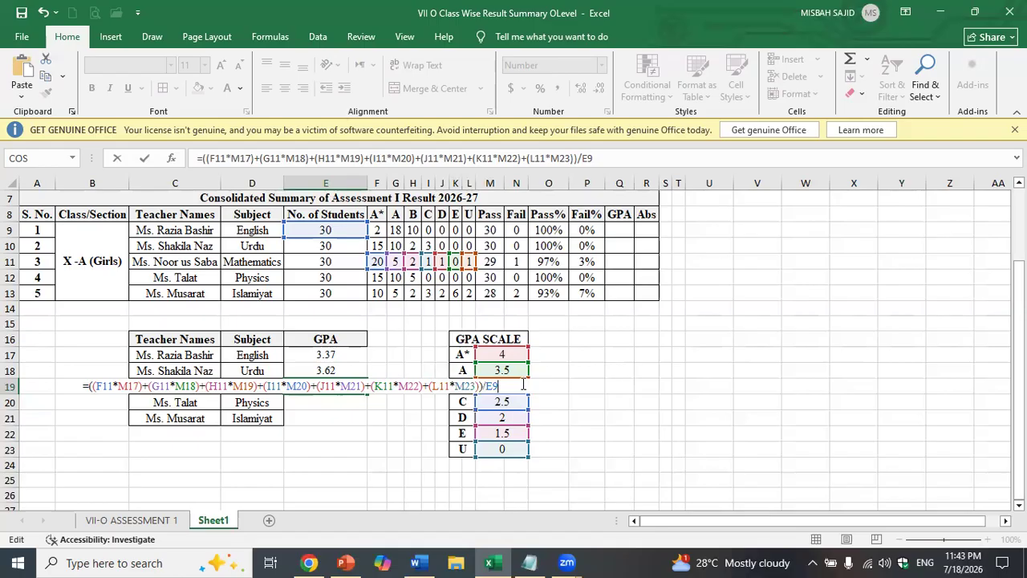
{"action": "key", "text": "Return"}
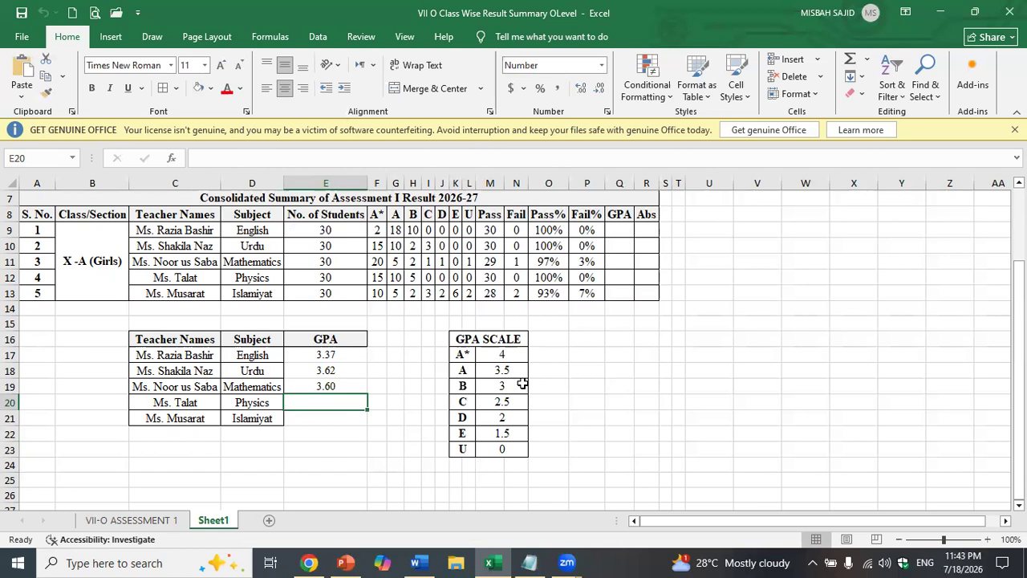
- Add +(R9*M23) before /E9 in the English GPA formula, keeping 3.37
{"action": "left_click", "coordinate": [350, 356]}
{"action": "double_click", "coordinate": [350, 356]}
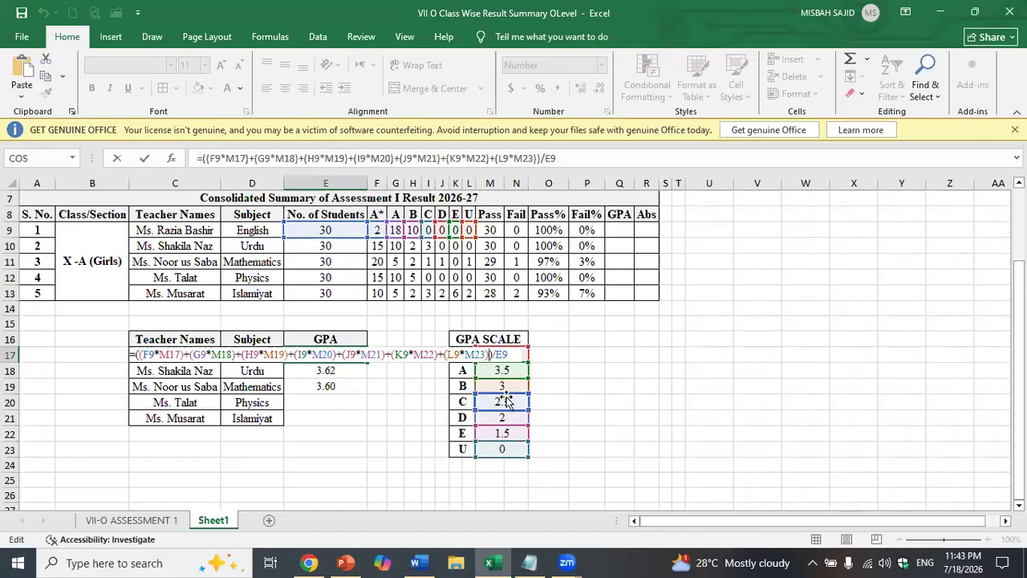
{"action": "type", "text": "+"}
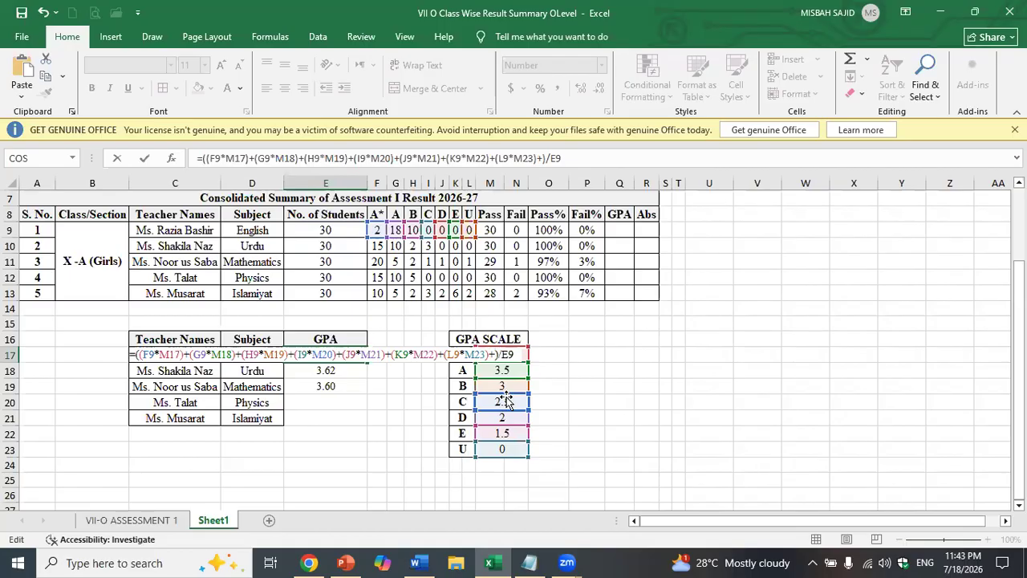
{"action": "type", "text": "("}
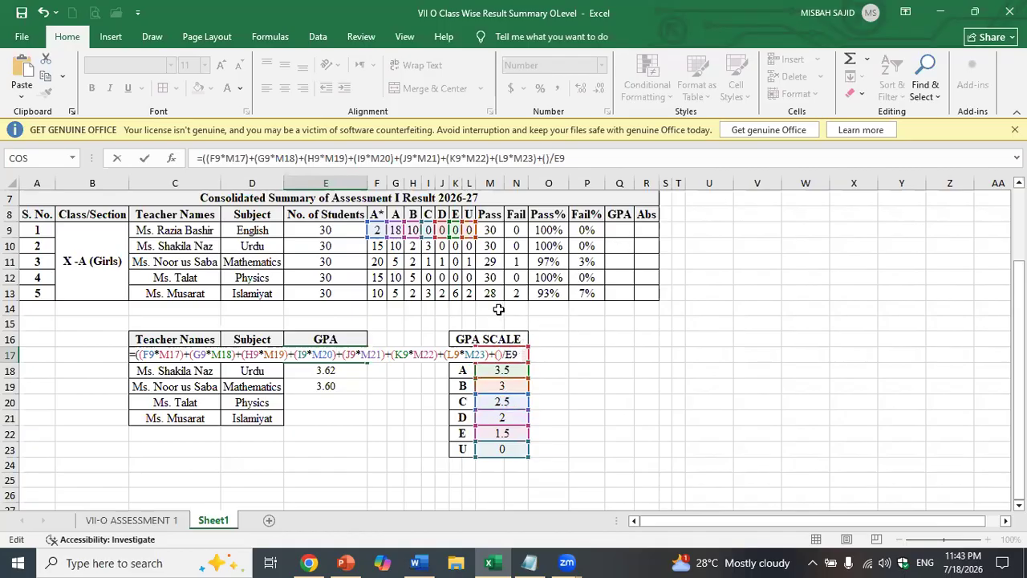
{"action": "left_click", "coordinate": [646, 229]}
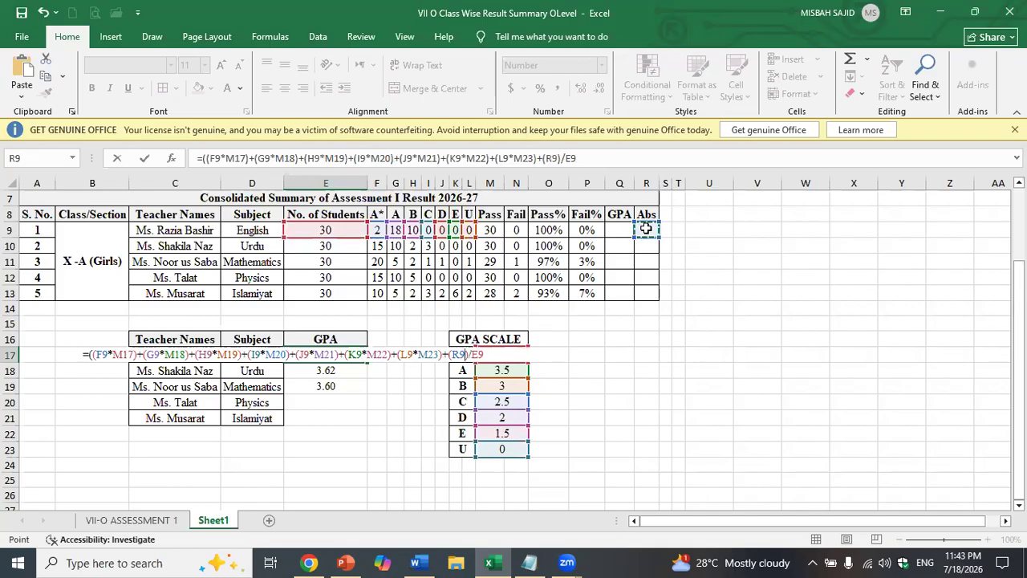
{"action": "type", "text": "*"}
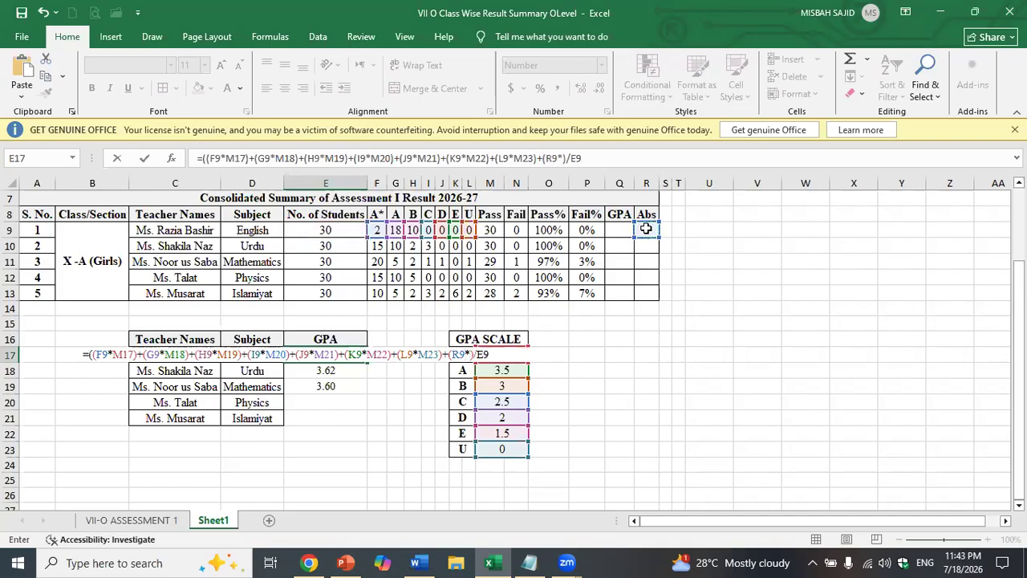
{"action": "left_click", "coordinate": [501, 449]}
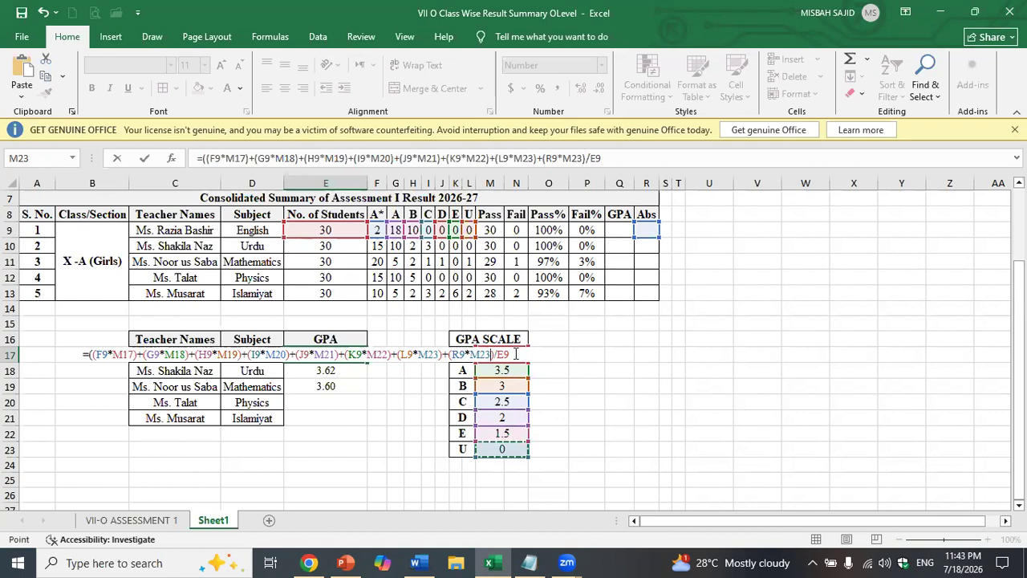
{"action": "left_click", "coordinate": [495, 353]}
{"action": "type", "text": ")"}
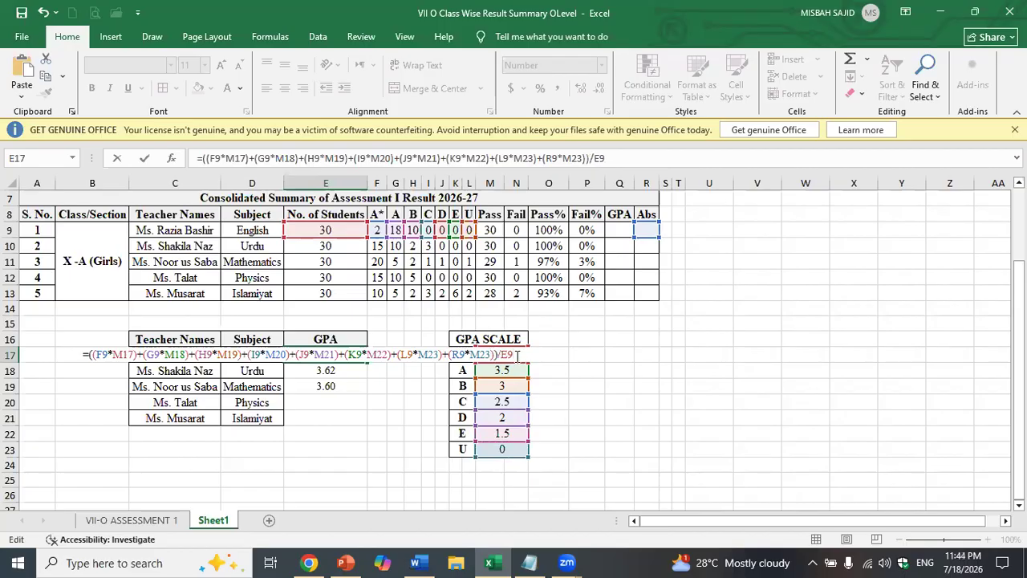
{"action": "key", "text": "Return"}
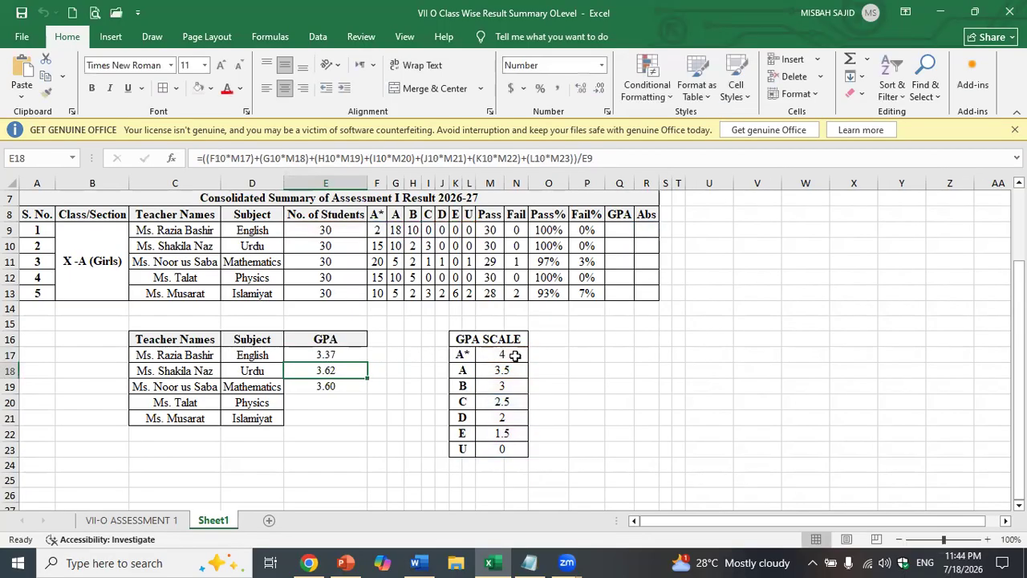
- Copy the +(R9*M23) absentee term from E17's formula
{"action": "double_click", "coordinate": [332, 356]}
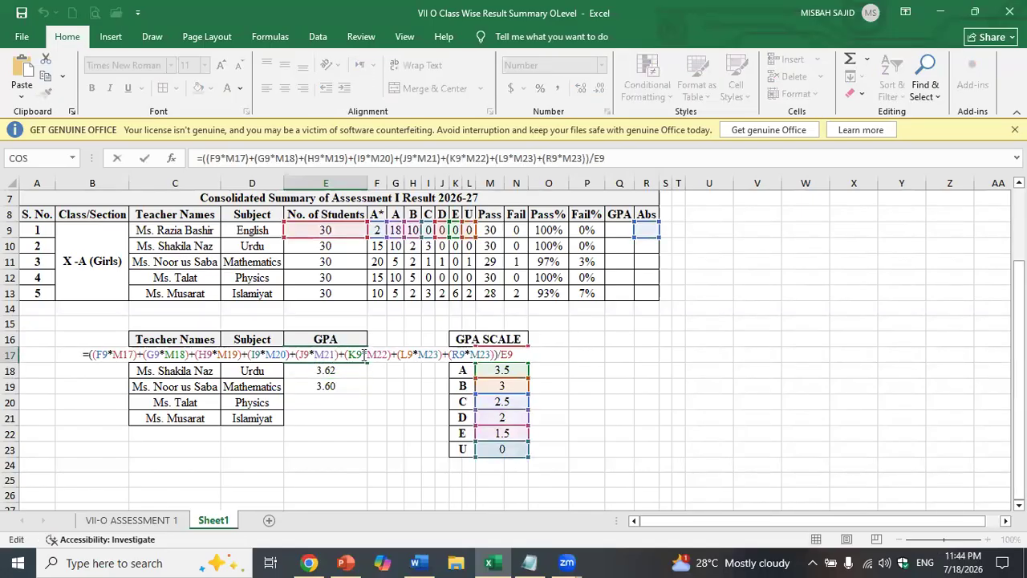
{"action": "left_click_drag", "start_coordinate": [494, 354], "coordinate": [444, 354]}
{"action": "key", "text": "ctrl+c"}
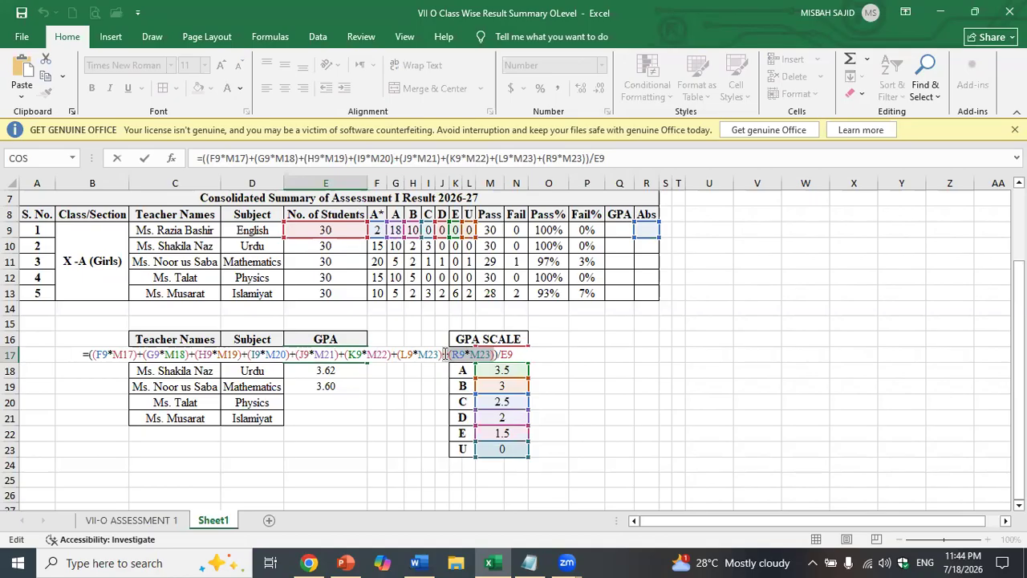
{"action": "left_click", "coordinate": [526, 354]}
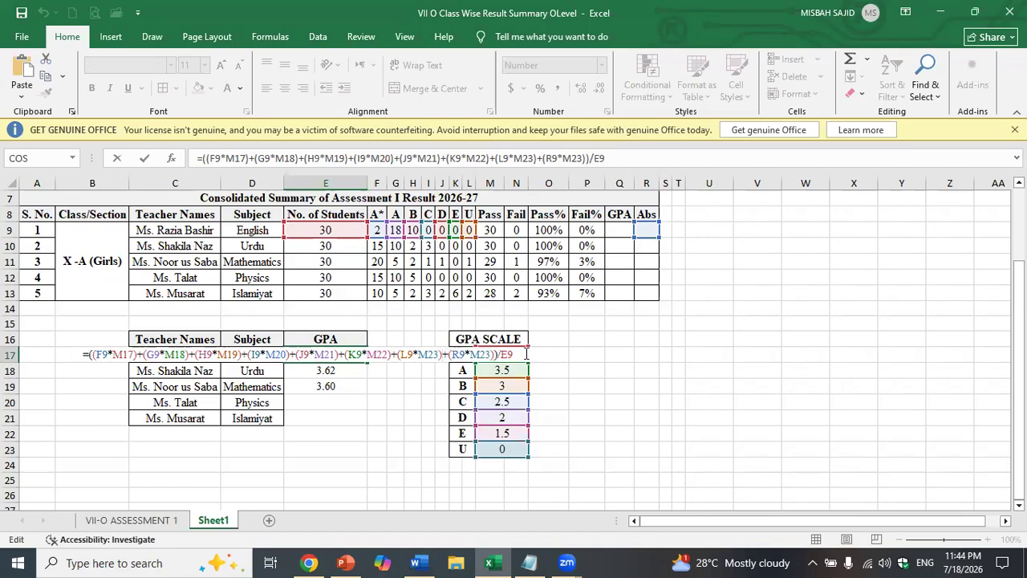
{"action": "key", "text": "Return"}
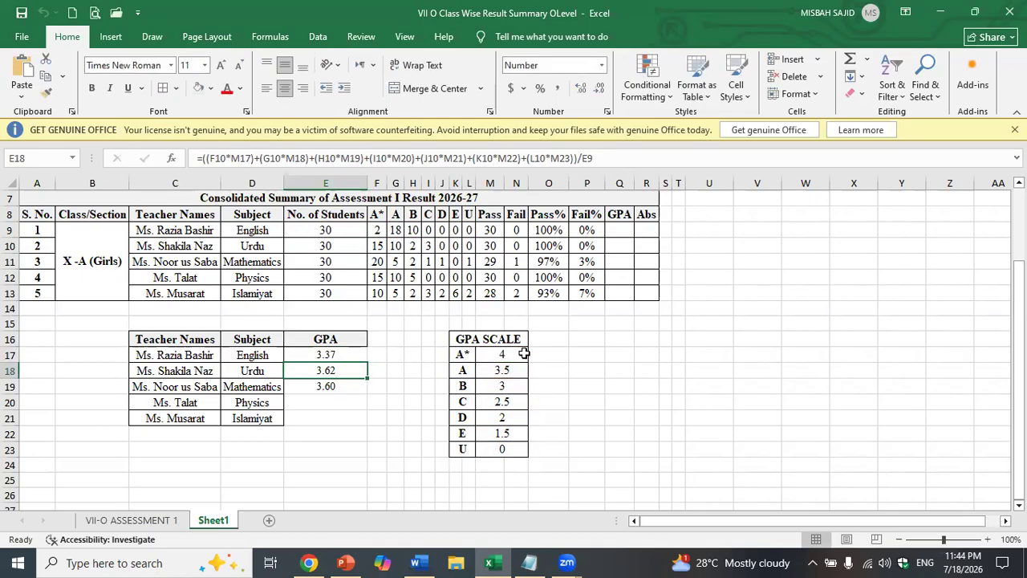
- Paste the absentee term into Urdu's GPA formula as +(R10*M23)
{"action": "double_click", "coordinate": [362, 374]}
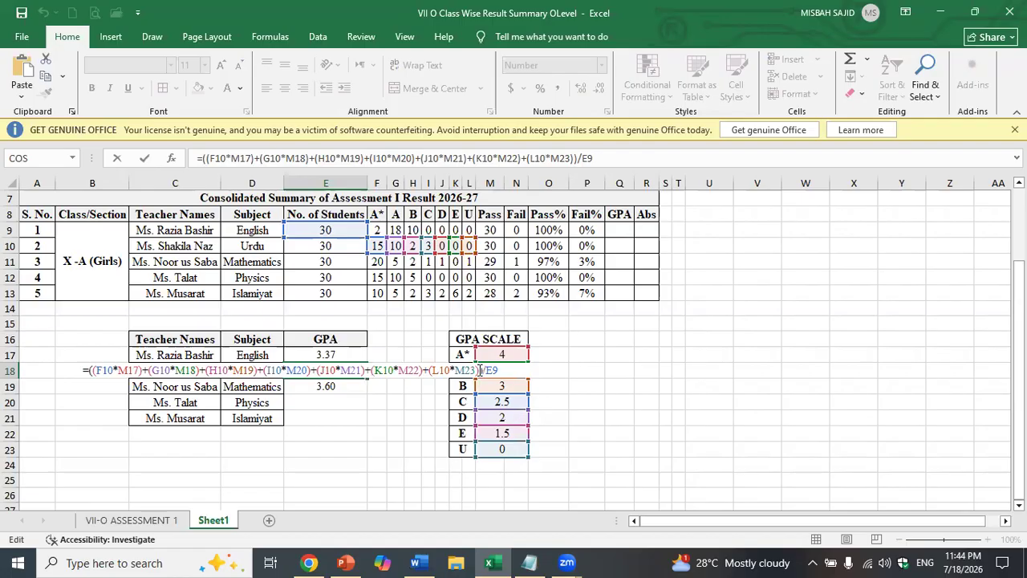
{"action": "left_click", "coordinate": [480, 370]}
{"action": "key", "text": "ctrl+v"}
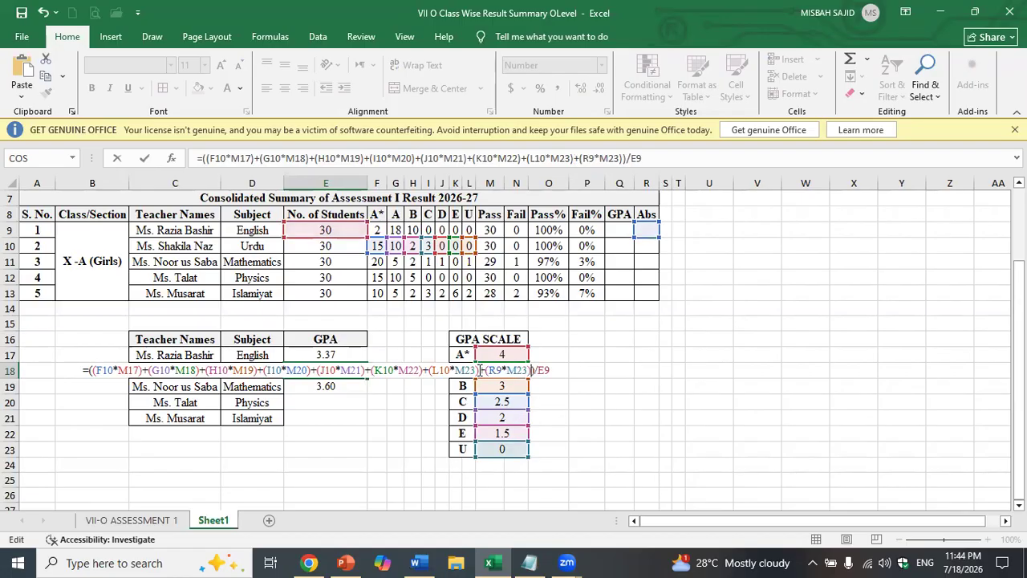
{"action": "left_click", "coordinate": [501, 370]}
{"action": "key", "text": "BackSpace"}
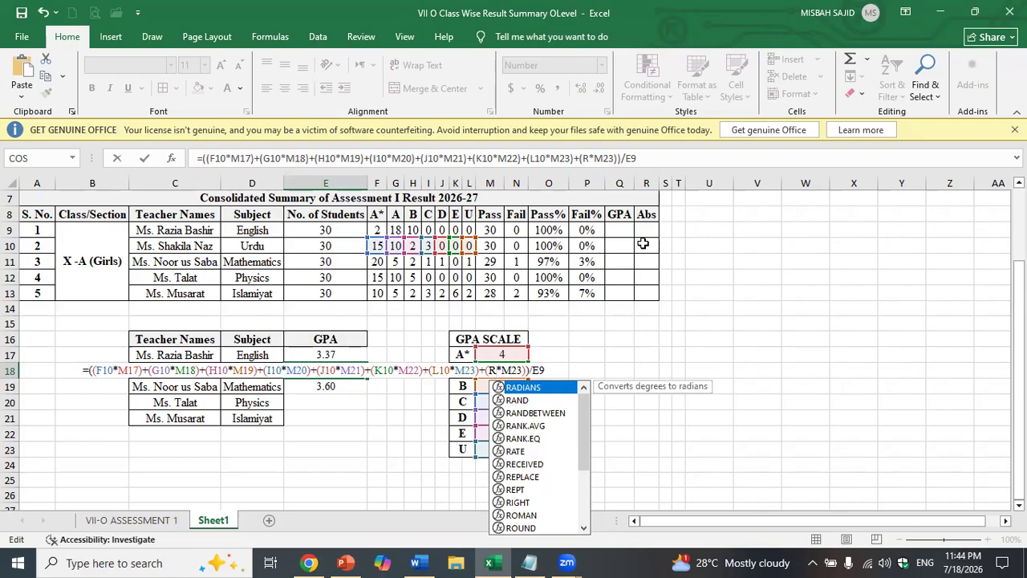
{"action": "type", "text": "10"}
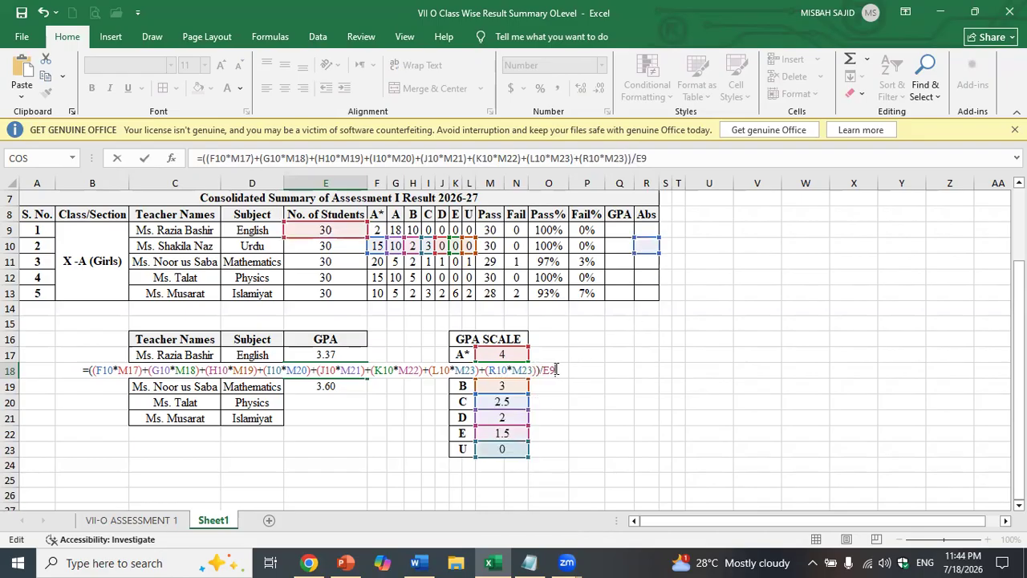
{"action": "key", "text": "Return"}
- Add +(R11*M23) to the Mathematics GPA formula, which stays at 3.60
{"action": "double_click", "coordinate": [329, 386]}
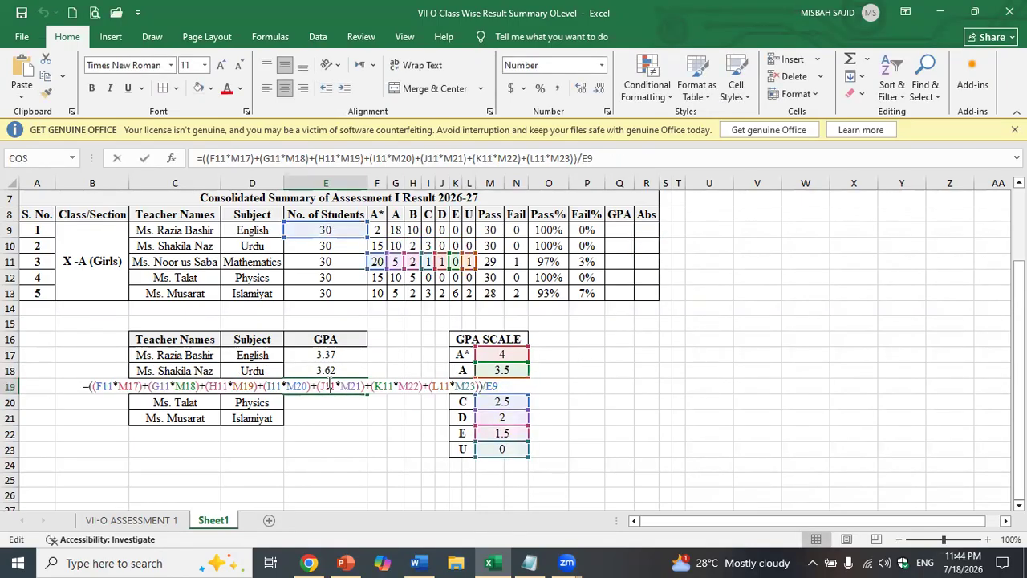
{"action": "left_click", "coordinate": [480, 387]}
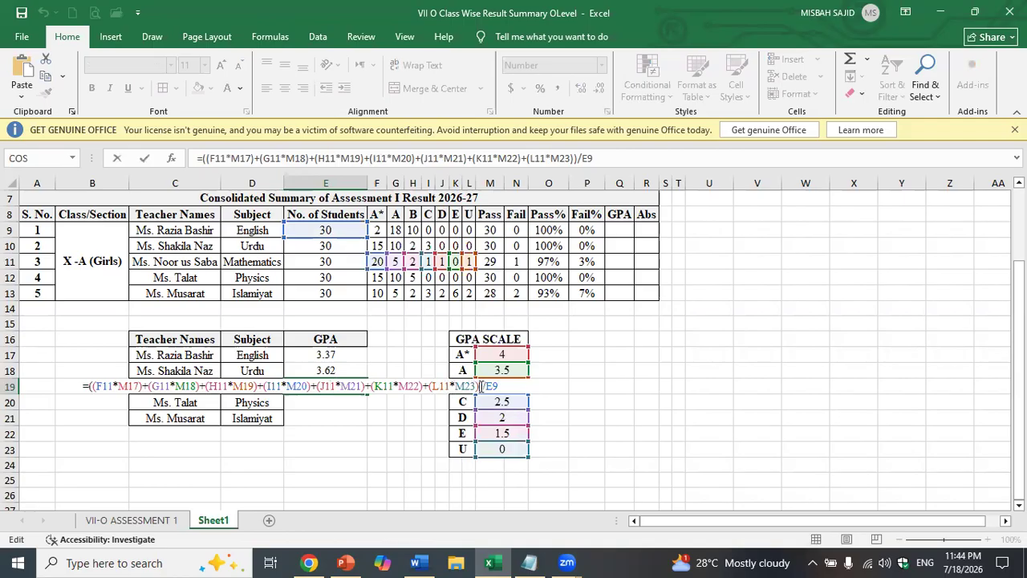
{"action": "type", "text": "+(R9*M23)"}
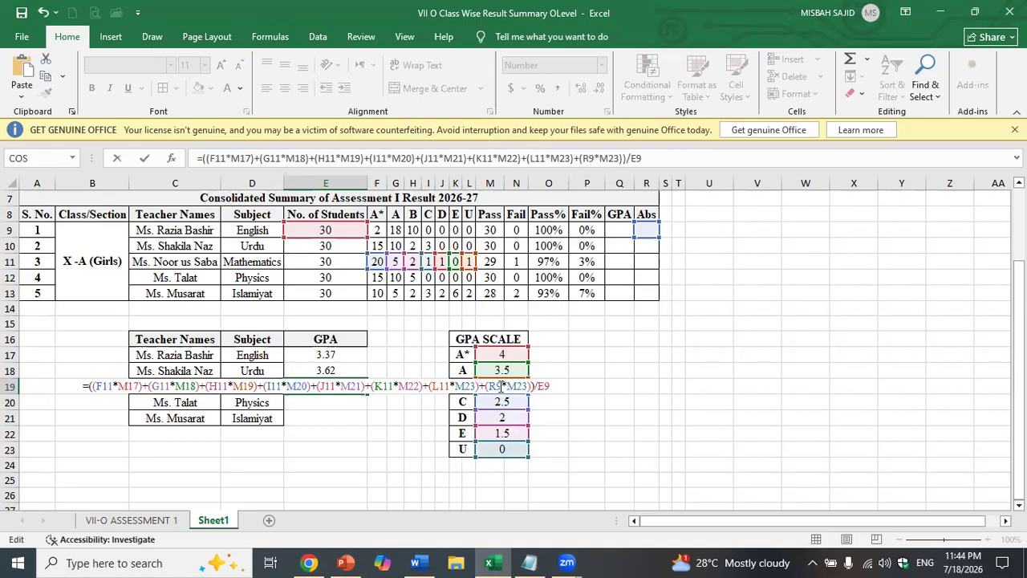
{"action": "key", "text": "BackSpace"}
{"action": "type", "text": "11"}
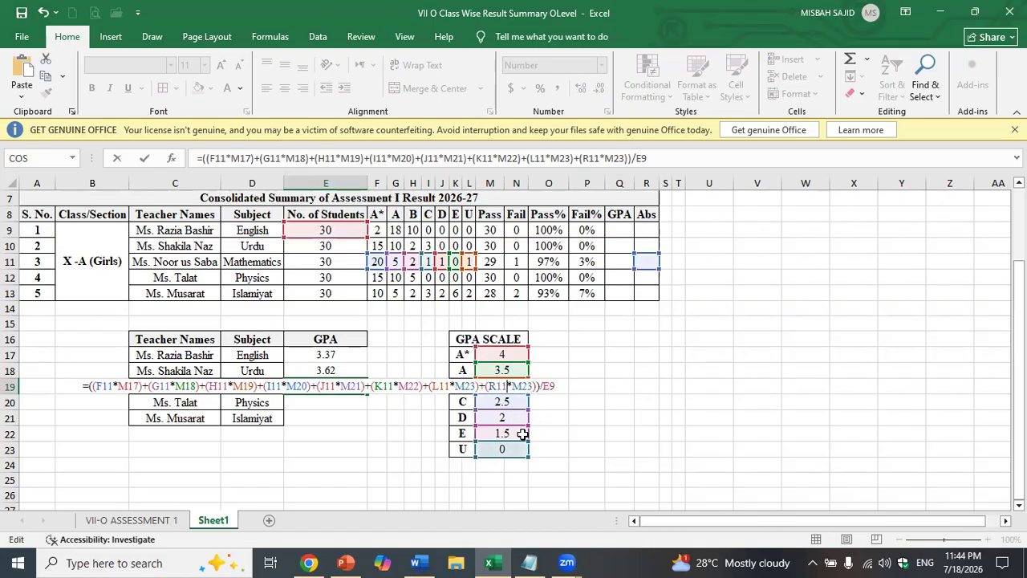
{"action": "triple_click", "coordinate": [532, 388]}
{"action": "key", "text": "ctrl+c"}
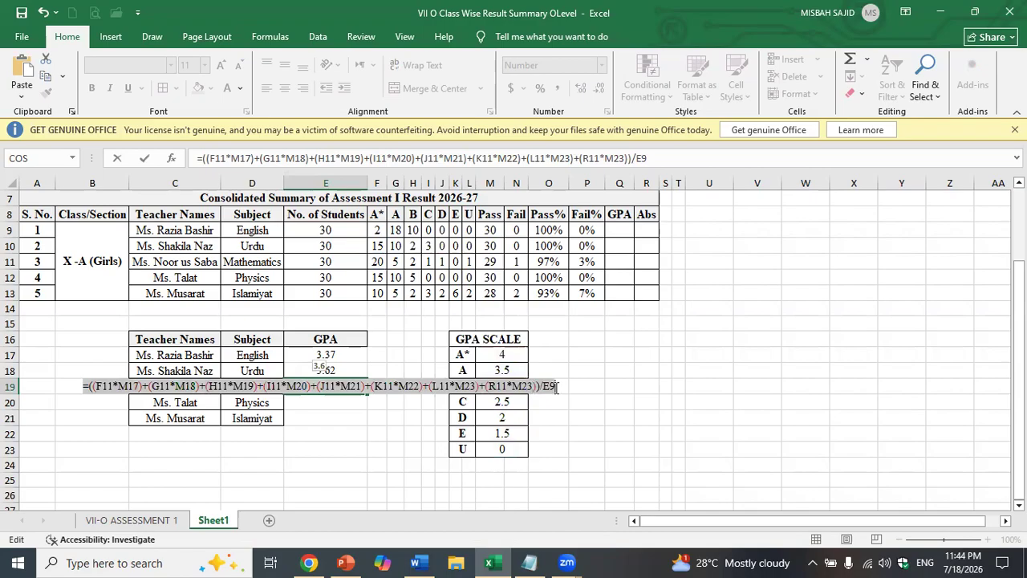
{"action": "left_click", "coordinate": [556, 388]}
{"action": "key", "text": "Return"}
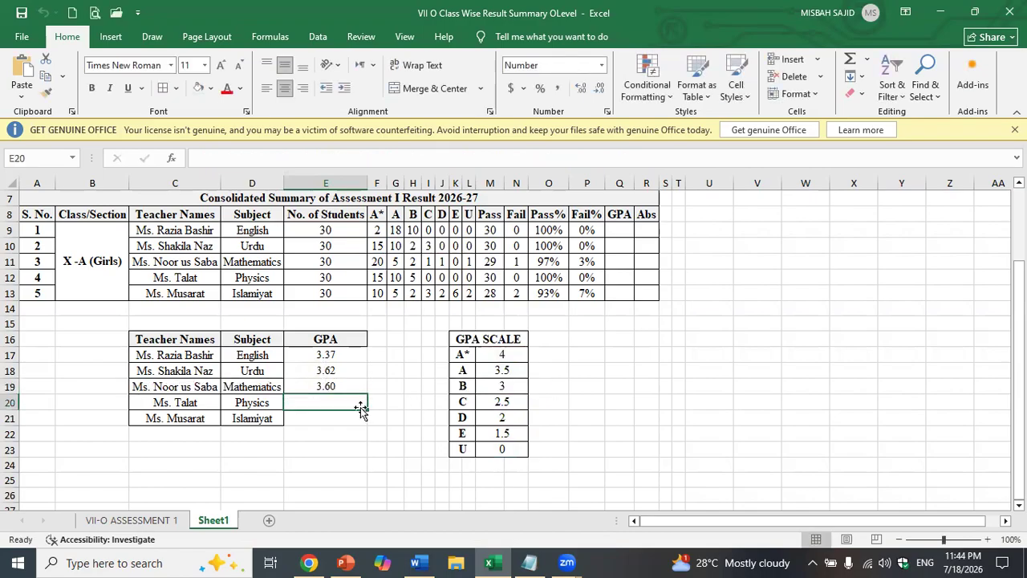
- Paste the GPA formula into E20 and switch its F, G, H and I references to row 12
{"action": "key", "text": "BackSpace"}
{"action": "key", "text": "ctrl+v"}
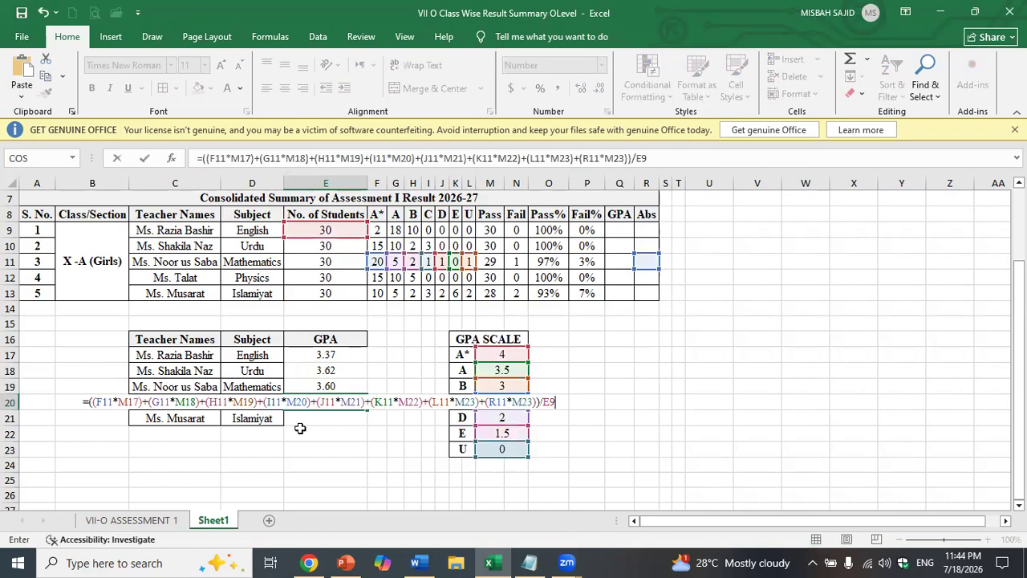
{"action": "left_click", "coordinate": [113, 400]}
{"action": "key", "text": "BackSpace"}
{"action": "type", "text": "2"}
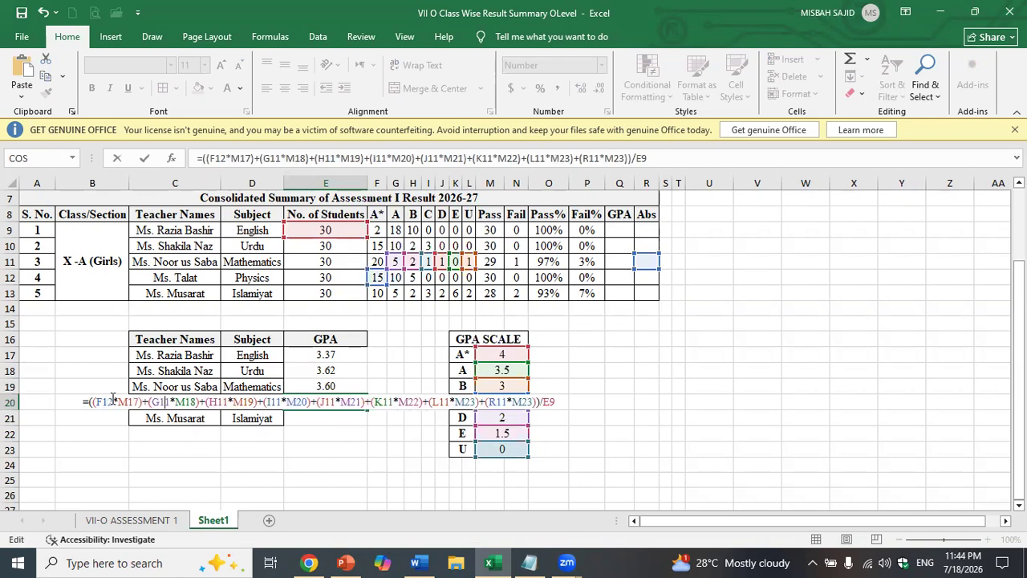
{"action": "key", "text": "BackSpace"}
{"action": "type", "text": "2"}
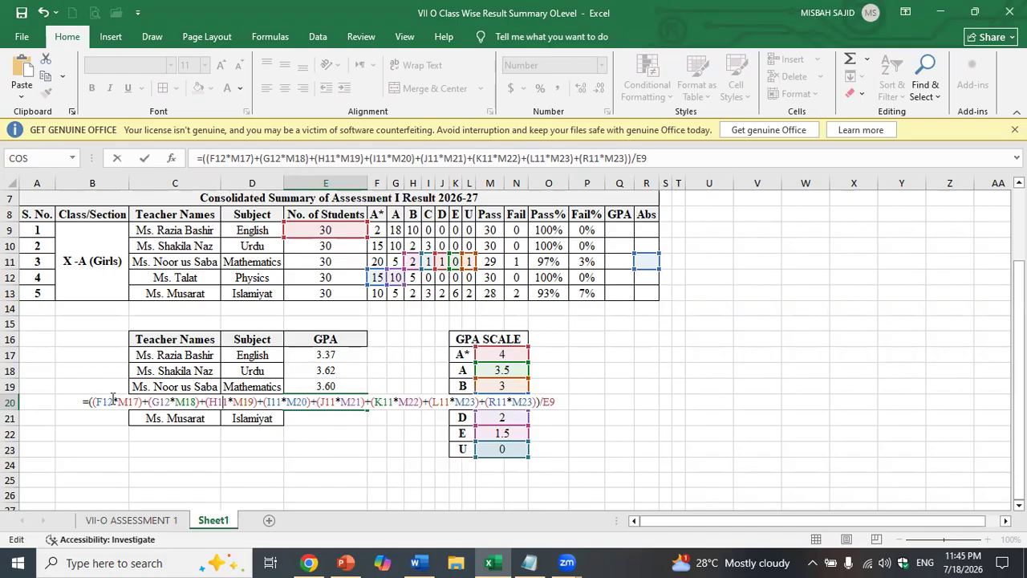
{"action": "key", "text": "BackSpace"}
{"action": "type", "text": "2"}
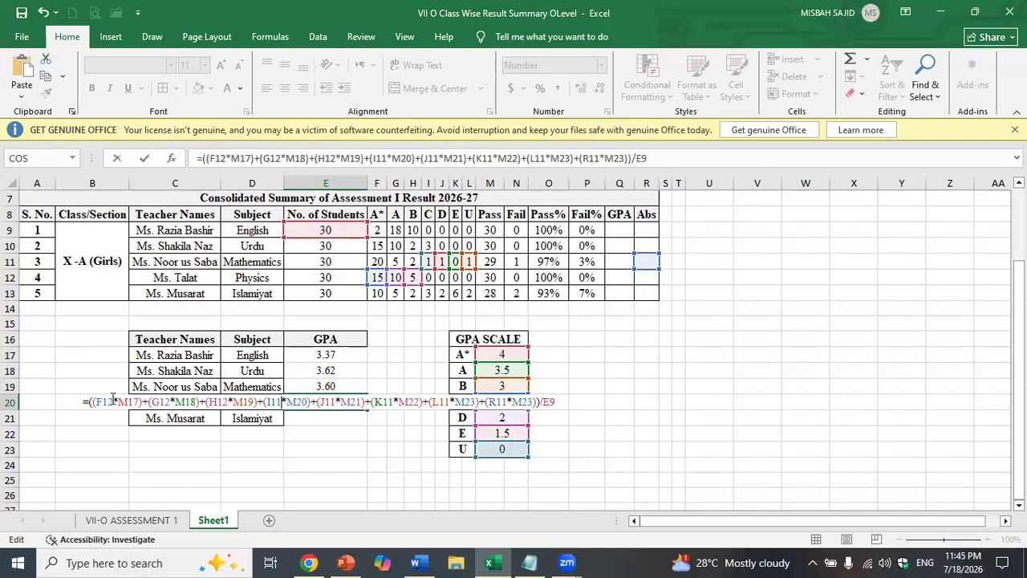
{"action": "key", "text": "BackSpace"}
{"action": "type", "text": "2"}
- Switch the J, K, L and R references to row 12 and confirm, giving Physics GPA 3.67
{"action": "key", "text": "Right"}
{"action": "key", "text": "Right"}
{"action": "key", "text": "Right"}
{"action": "key", "text": "Right"}
{"action": "key", "text": "Right"}
{"action": "key", "text": "Right"}
{"action": "key", "text": "Right"}
{"action": "key", "text": "Right"}
{"action": "key", "text": "Right"}
{"action": "key", "text": "Right"}
{"action": "key", "text": "BackSpace"}
{"action": "type", "text": "2"}
{"action": "key", "text": "Right"}
{"action": "key", "text": "Right"}
{"action": "key", "text": "Right"}
{"action": "key", "text": "Right"}
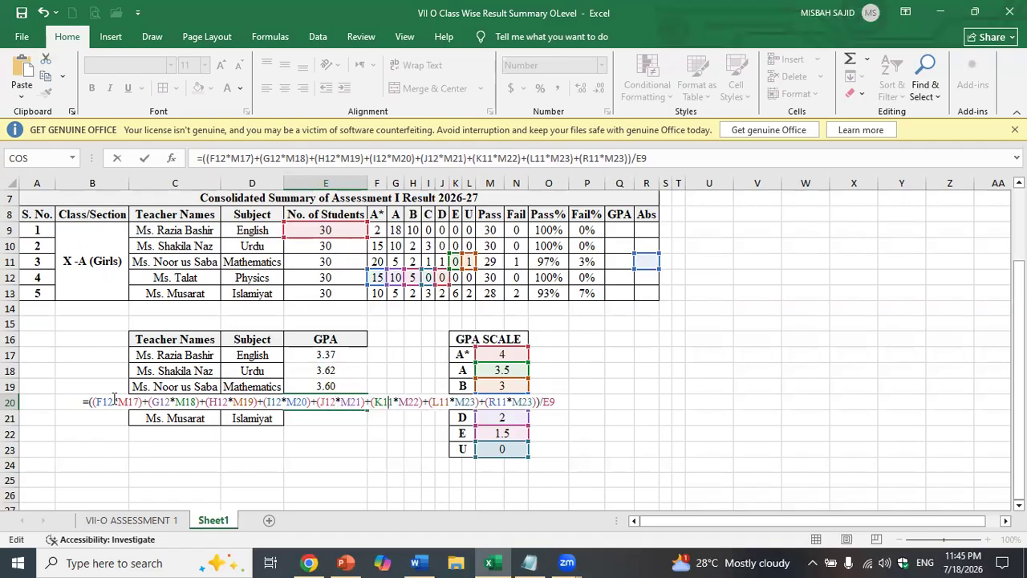
{"action": "key", "text": "BackSpace"}
{"action": "type", "text": "2"}
{"action": "key", "text": "Right"}
{"action": "key", "text": "Right"}
{"action": "key", "text": "Right"}
{"action": "key", "text": "Right"}
{"action": "key", "text": "BackSpace"}
{"action": "type", "text": "2"}
{"action": "key", "text": "Right"}
{"action": "key", "text": "Right"}
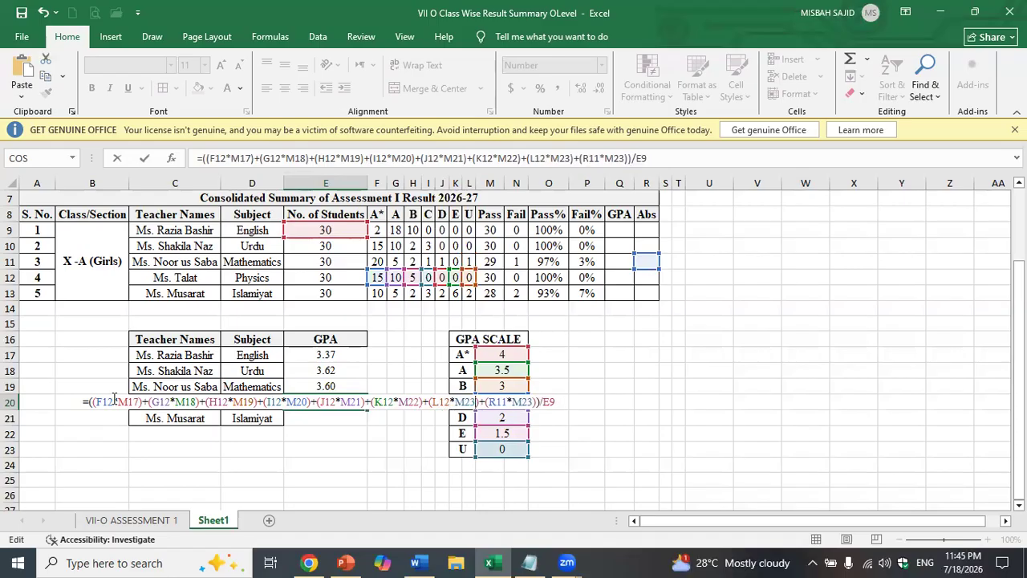
{"action": "key", "text": "BackSpace"}
{"action": "type", "text": "2"}
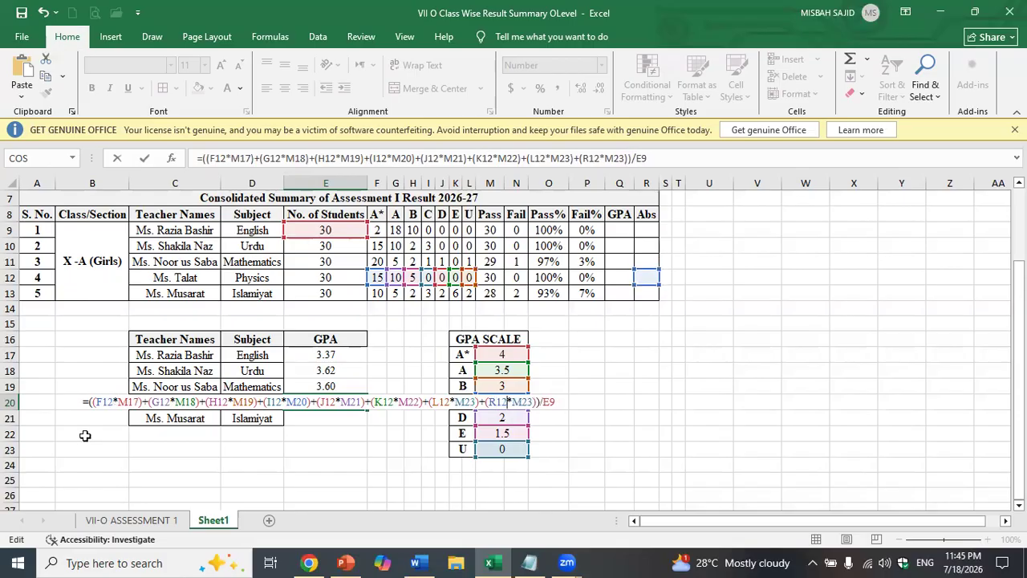
{"action": "left_click", "coordinate": [567, 398]}
{"action": "key", "text": "Return"}
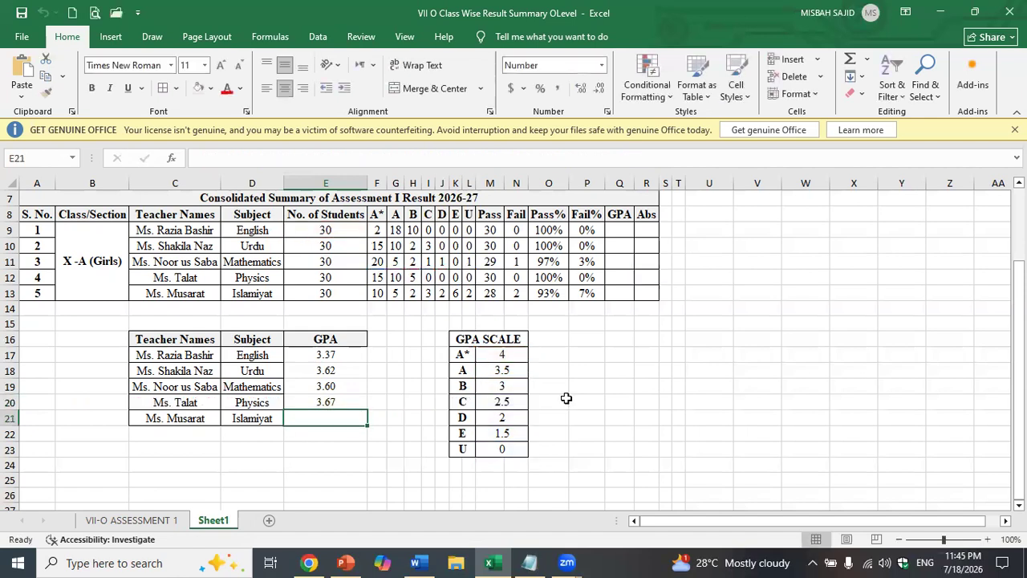
- Paste the GPA formula into E21 and change its F, G and H references to row 13
{"action": "double_click", "coordinate": [306, 413]}
{"action": "key", "text": "ctrl+v"}
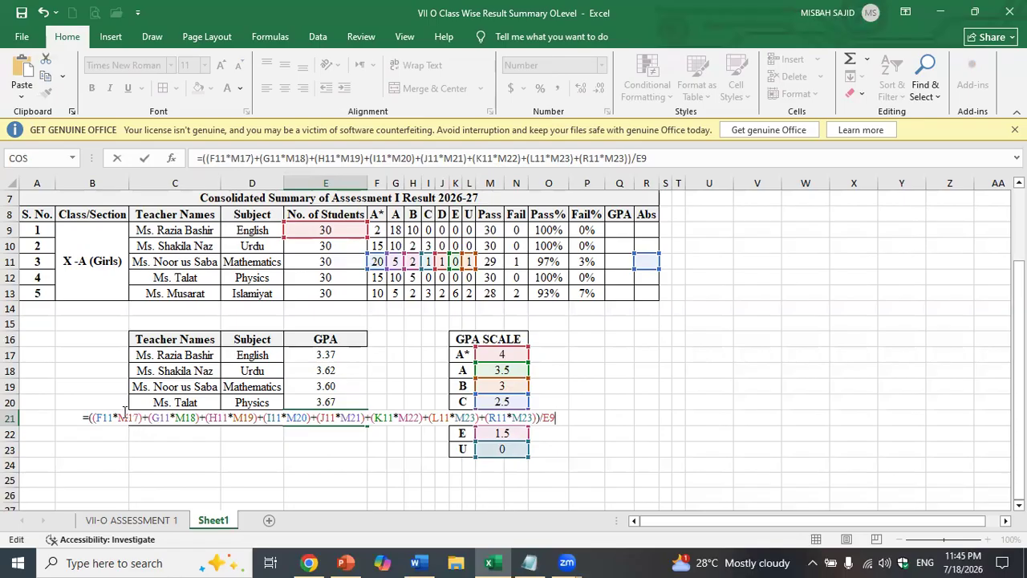
{"action": "left_click", "coordinate": [109, 419]}
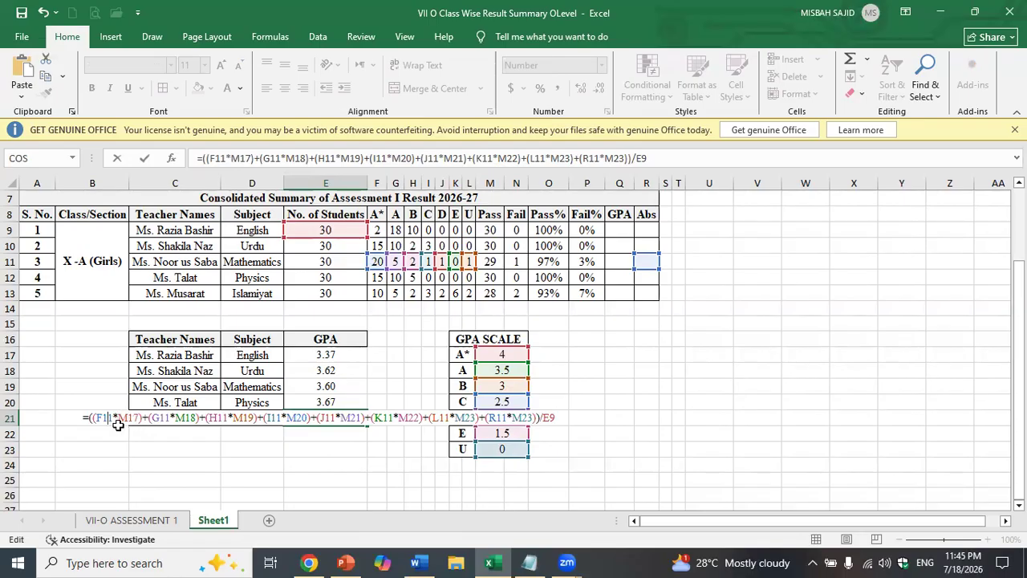
{"action": "key", "text": "Delete"}
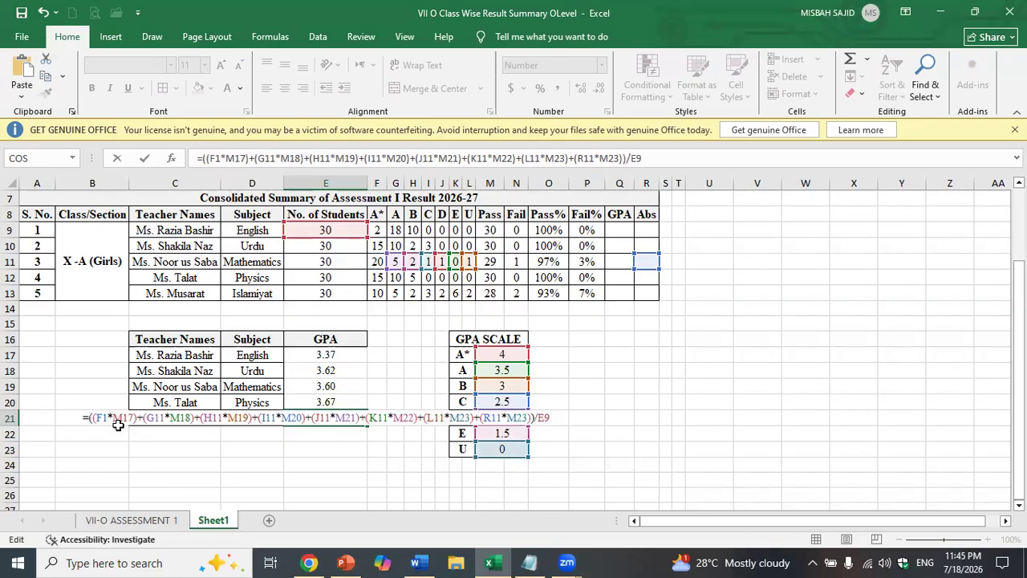
{"action": "type", "text": "3"}
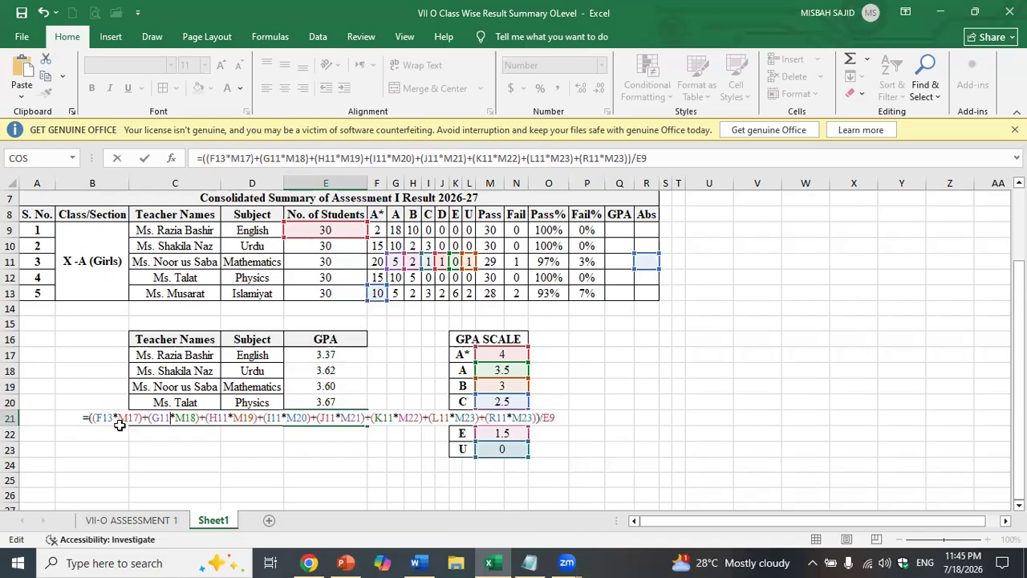
{"action": "key", "text": "Delete"}
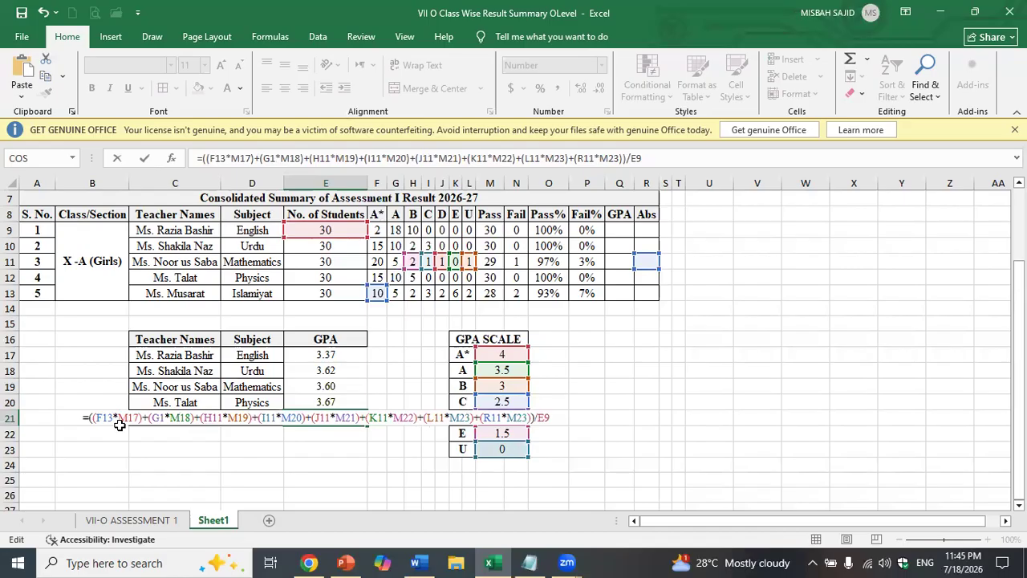
{"action": "key", "text": "Left"}
{"action": "type", "text": "3"}
{"action": "key", "text": "Right"}
{"action": "key", "text": "Right"}
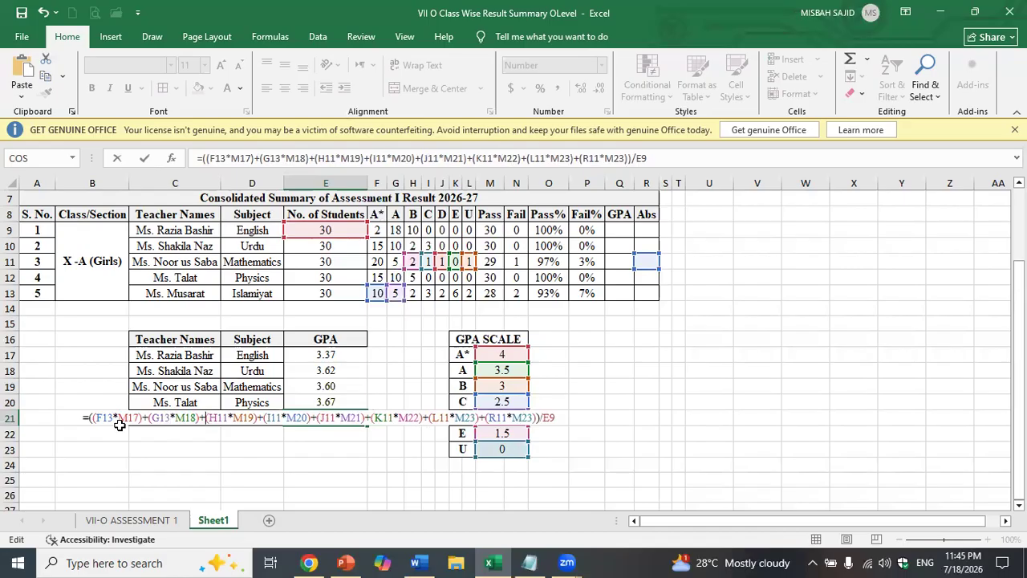
{"action": "key", "text": "BackSpace"}
{"action": "type", "text": "3"}
{"action": "key", "text": "Right"}
{"action": "key", "text": "Right"}
{"action": "key", "text": "Right"}
{"action": "key", "text": "Right"}
{"action": "key", "text": "Right"}
{"action": "key", "text": "Right"}
{"action": "key", "text": "Right"}
- Change the I, J, K, L and R references to row 13 and confirm, giving Islamiyat GPA 2.55
{"action": "key", "text": "BackSpace"}
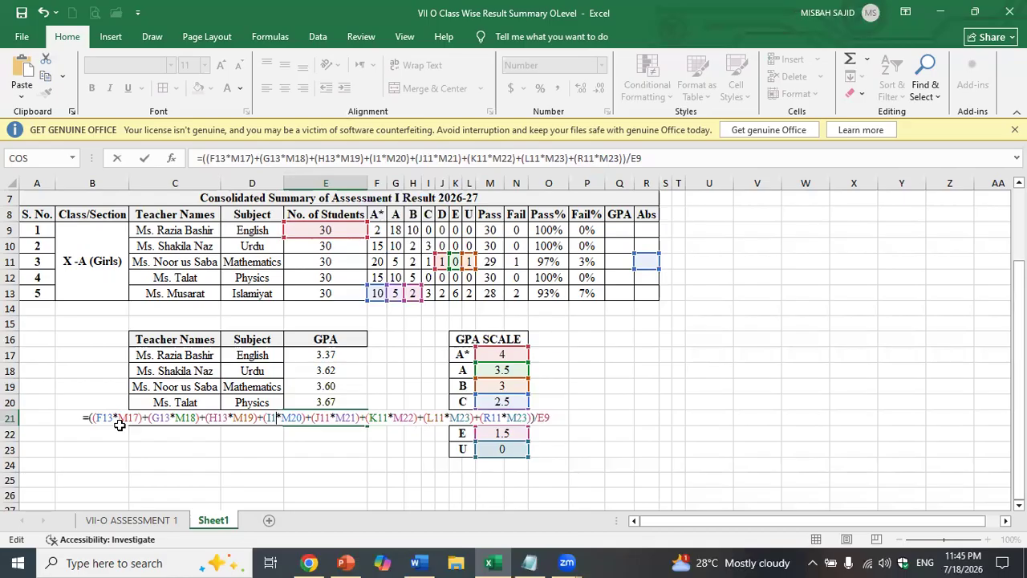
{"action": "key", "text": "Right"}
{"action": "key", "text": "Right"}
{"action": "key", "text": "Right"}
{"action": "key", "text": "Right"}
{"action": "key", "text": "BackSpace"}
{"action": "key", "text": "Right"}
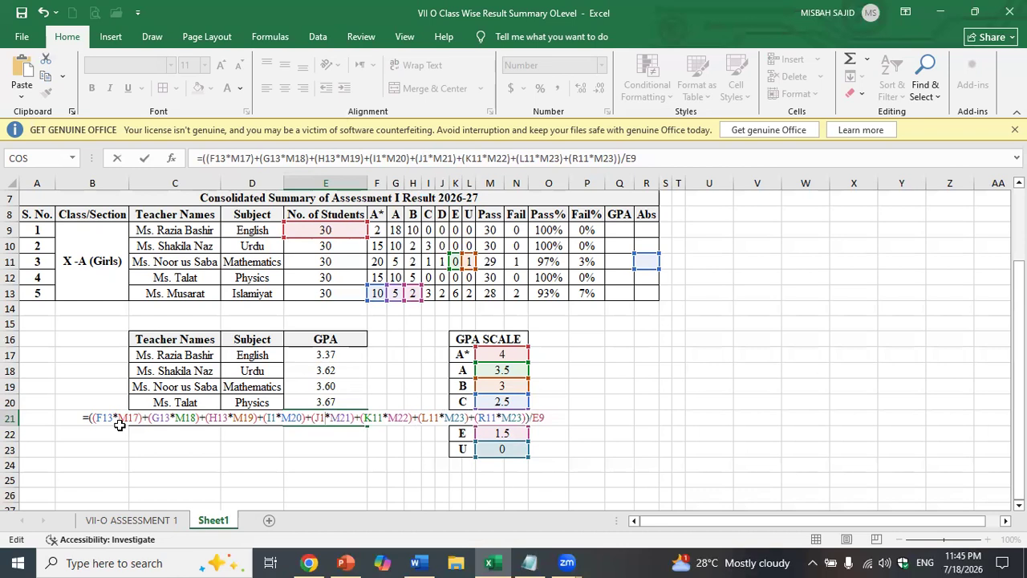
{"action": "key", "text": "Right"}
{"action": "key", "text": "Left"}
{"action": "key", "text": "Left"}
{"action": "type", "text": "3"}
{"action": "key", "text": "Right"}
{"action": "key", "text": "Right"}
{"action": "key", "text": "Right"}
{"action": "key", "text": "Right"}
{"action": "key", "text": "Right"}
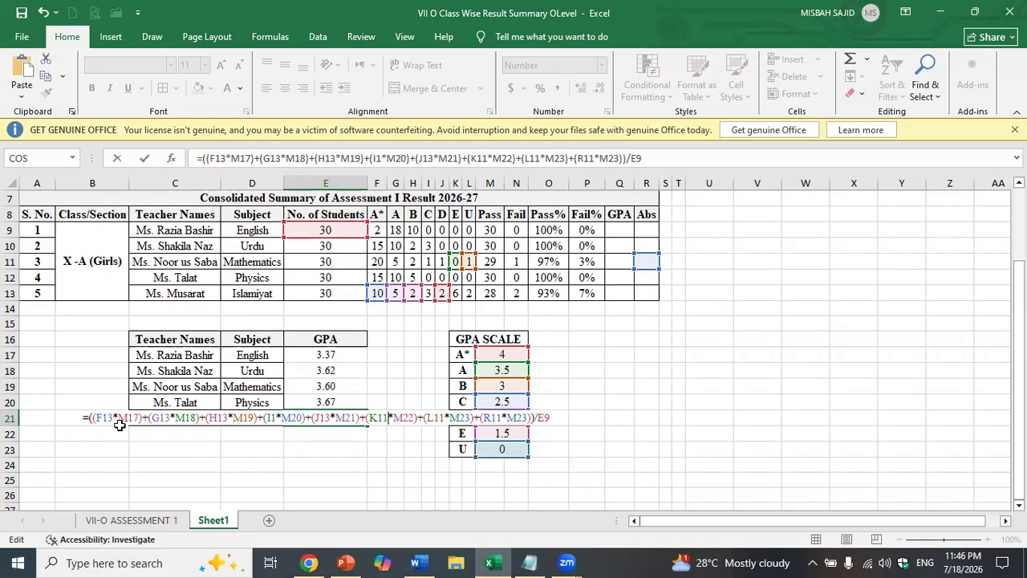
{"action": "key", "text": "BackSpace"}
{"action": "type", "text": "3"}
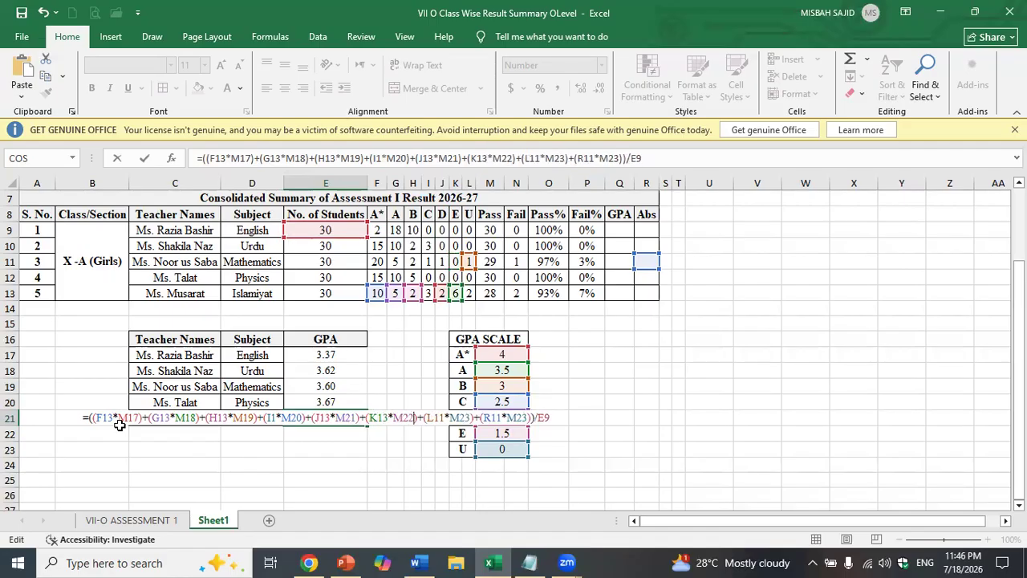
{"action": "key", "text": "Right"}
{"action": "key", "text": "Right"}
{"action": "key", "text": "BackSpace"}
{"action": "type", "text": "3"}
{"action": "key", "text": "Right"}
{"action": "key", "text": "Right"}
{"action": "key", "text": "Right"}
{"action": "key", "text": "Right"}
{"action": "key", "text": "Right"}
{"action": "key", "text": "Right"}
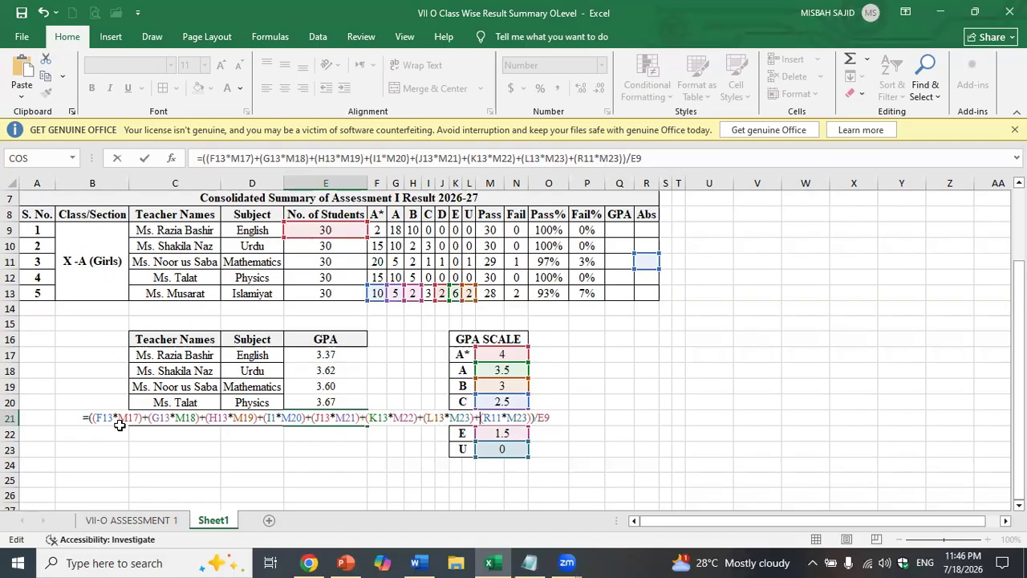
{"action": "key", "text": "BackSpace"}
{"action": "type", "text": "3"}
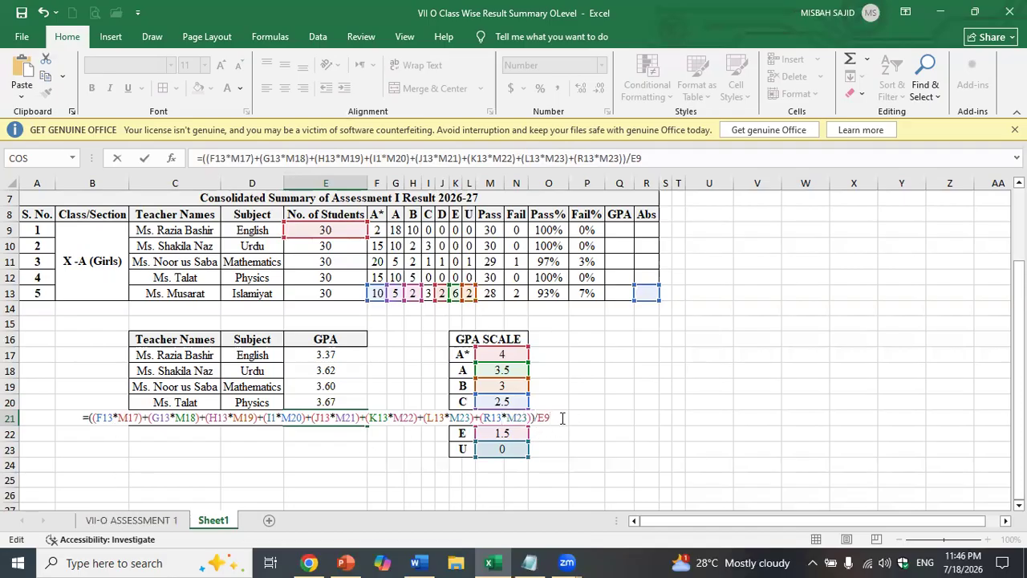
{"action": "key", "text": "Return"}
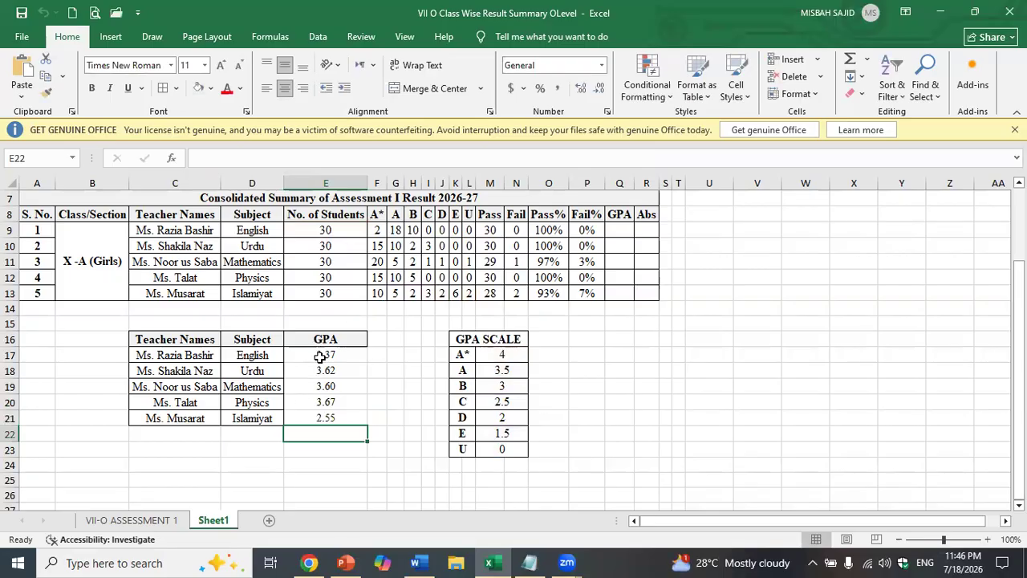
- Format the teacher GPA table in Times New Roman at size 12
{"action": "left_click_drag", "start_coordinate": [320, 355], "coordinate": [318, 417]}
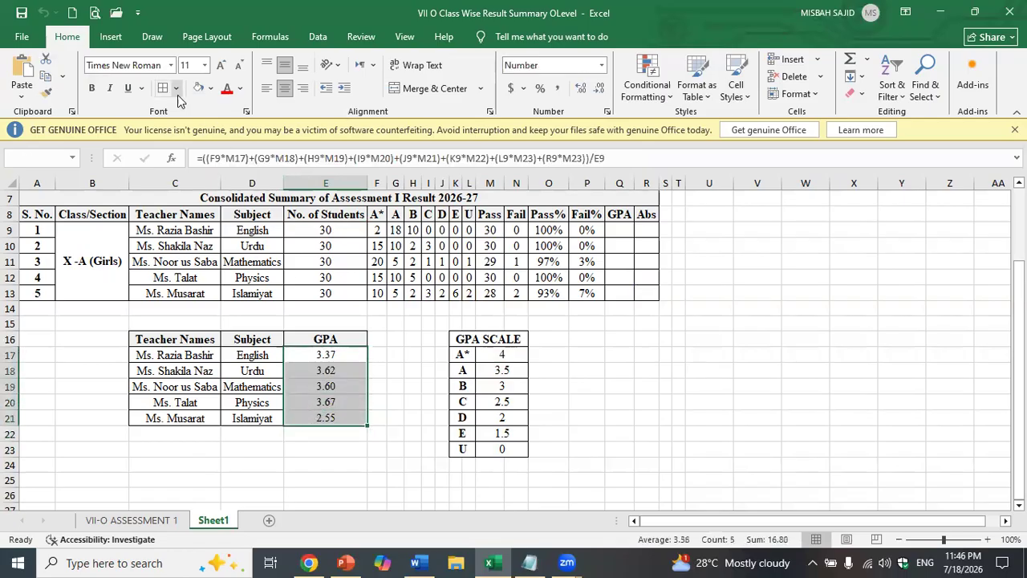
{"action": "left_click_drag", "start_coordinate": [201, 340], "coordinate": [326, 415]}
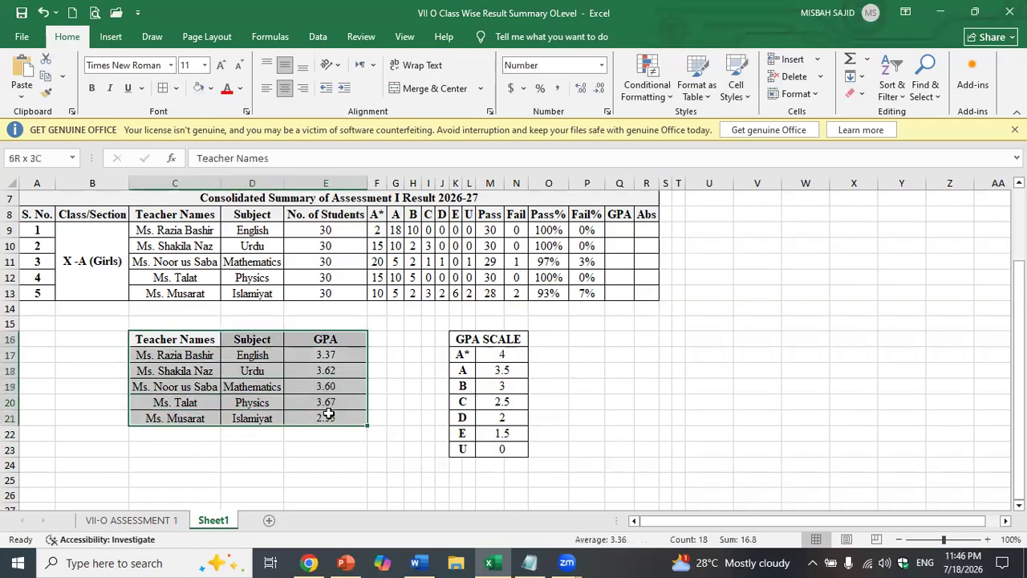
{"action": "left_click", "coordinate": [205, 66]}
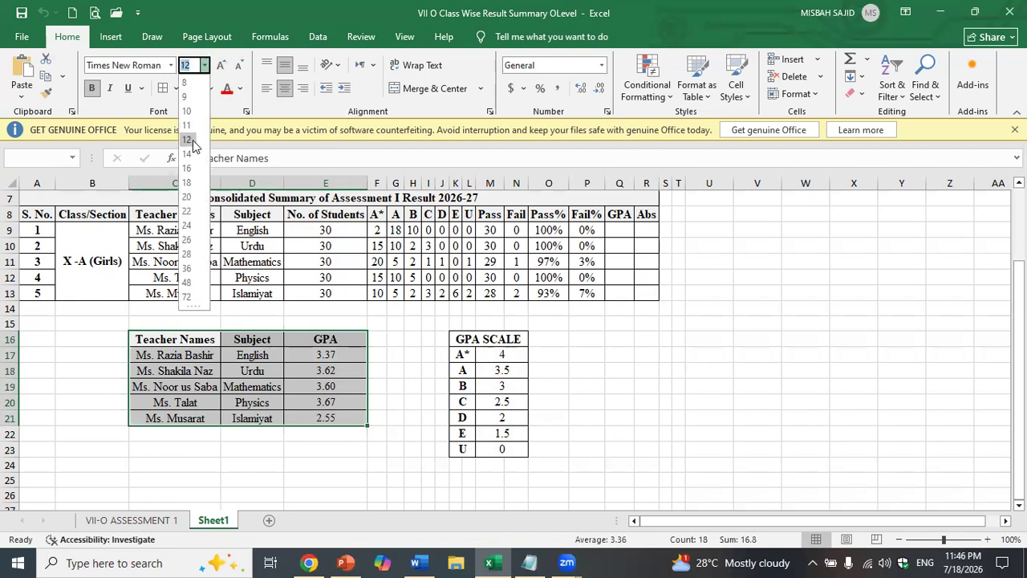
{"action": "left_click", "coordinate": [186, 140]}
{"action": "left_click", "coordinate": [144, 68]}
{"action": "type", "text": "Times New Roman"}
{"action": "key", "text": "Return"}
- Fill the Teacher Names / Subject / GPA header row orange
{"action": "left_click_drag", "start_coordinate": [216, 336], "coordinate": [302, 335]}
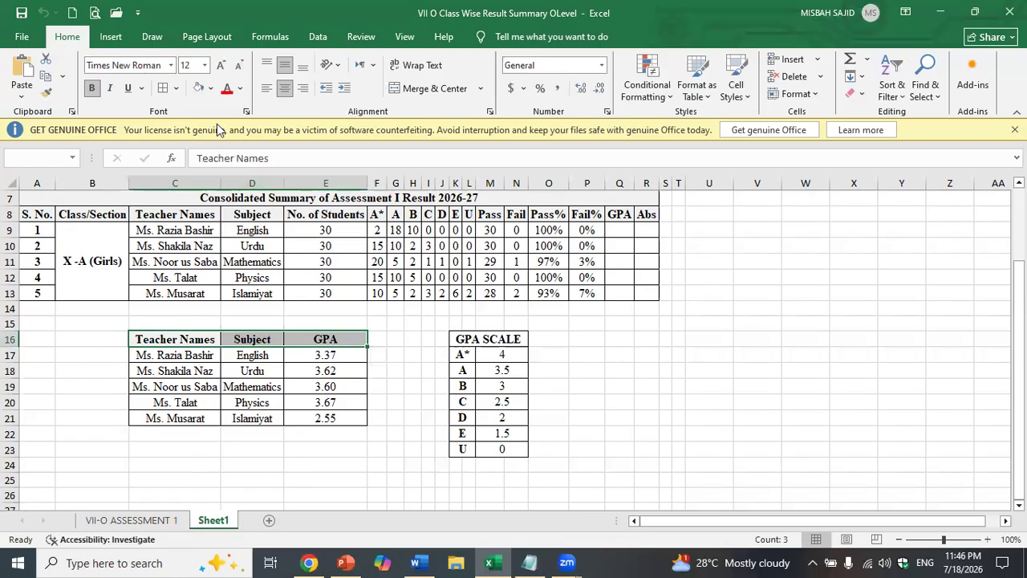
{"action": "left_click", "coordinate": [210, 88]}
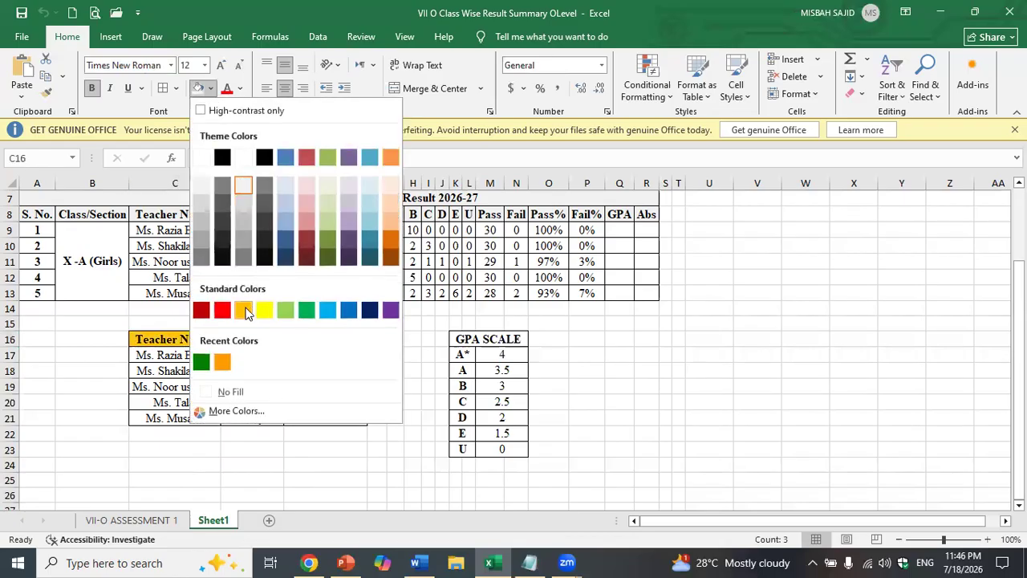
{"action": "left_click", "coordinate": [244, 309]}
- Fill the GPA SCALE heading light green and centre the GPA SCALE table
{"action": "left_click", "coordinate": [486, 341]}
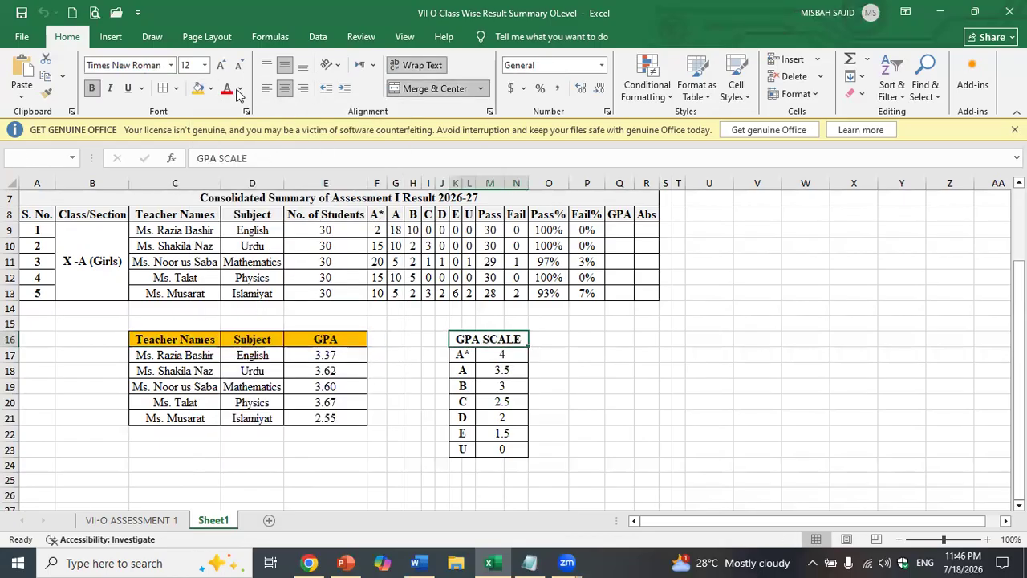
{"action": "left_click", "coordinate": [210, 88]}
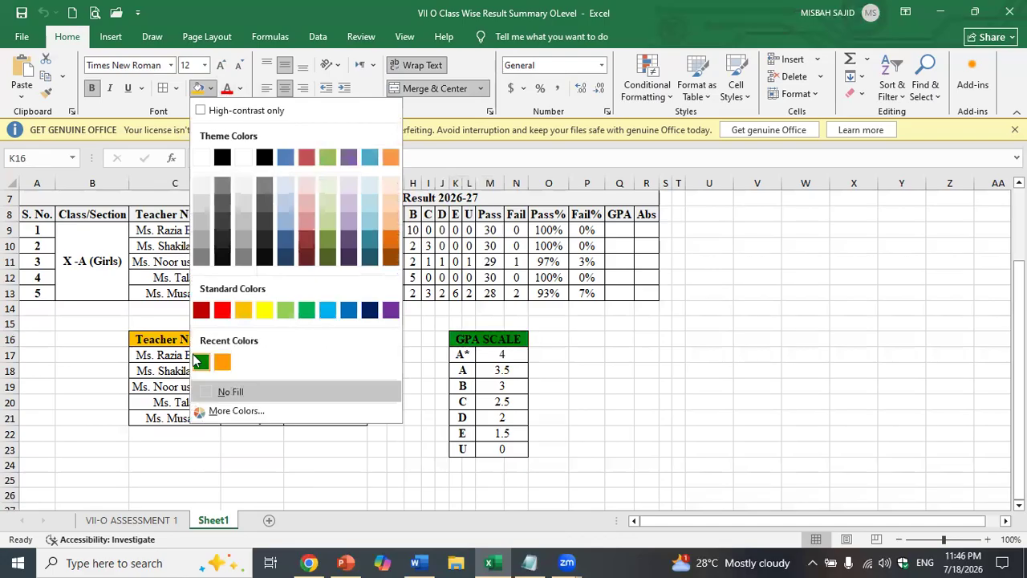
{"action": "left_click", "coordinate": [287, 310]}
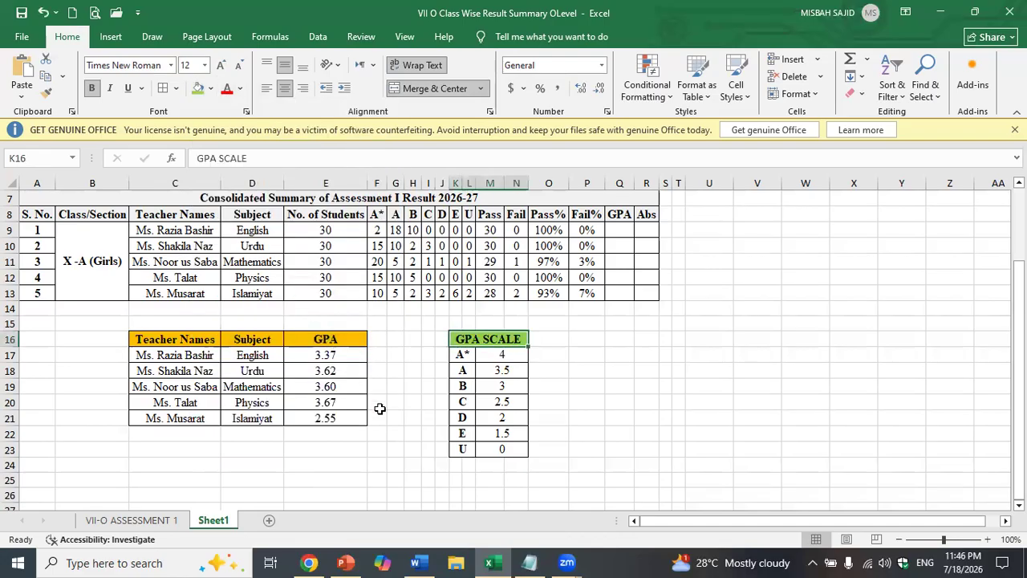
{"action": "left_click_drag", "start_coordinate": [470, 345], "coordinate": [486, 449]}
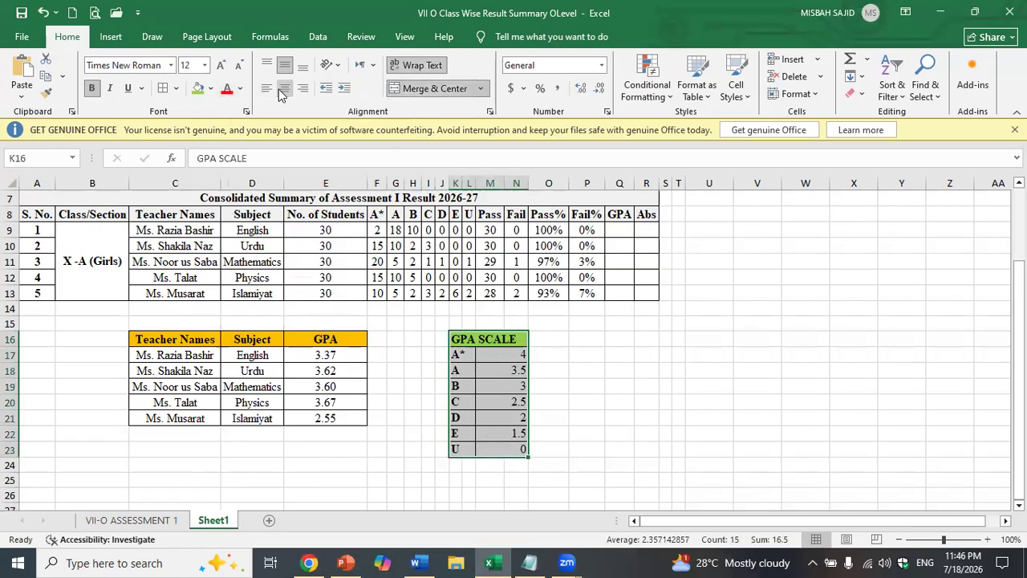
{"action": "left_click", "coordinate": [287, 66]}
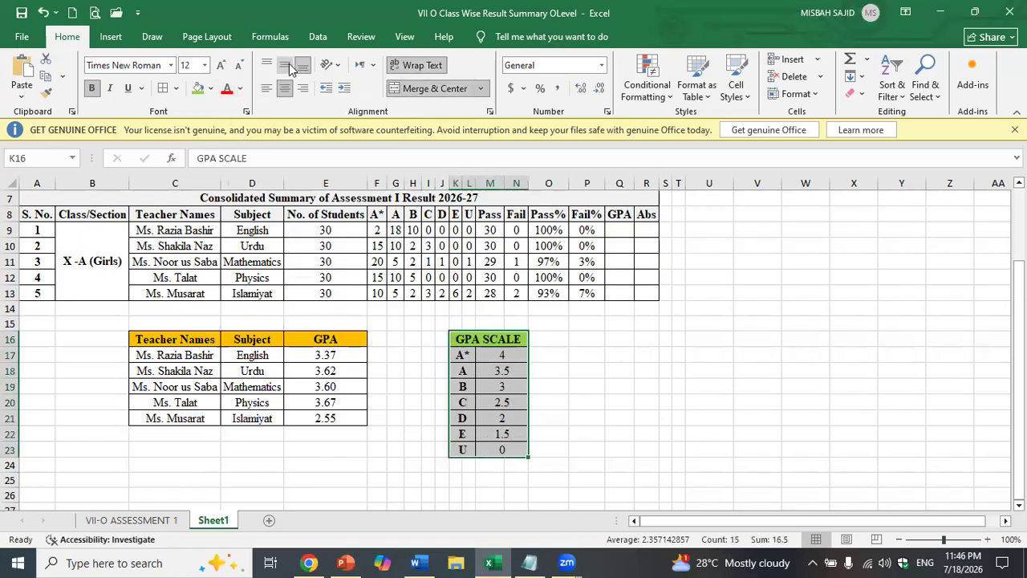
{"action": "left_click", "coordinate": [356, 371]}
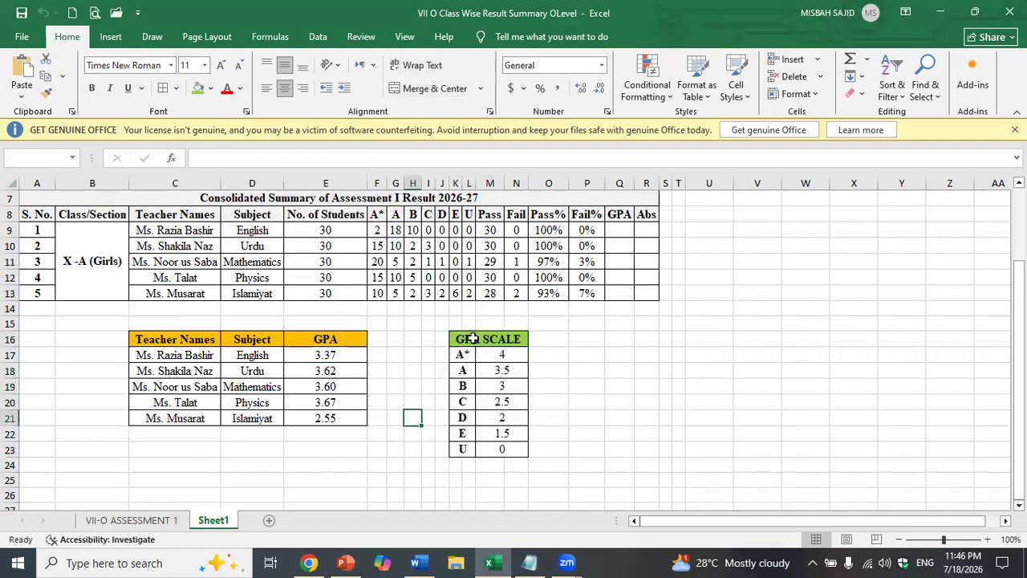
- Set Islamiyat's U count in L13 to 0, absentees in R13 to 3 and E count in K13 to 5
{"action": "scroll", "coordinate": [273, 372], "scroll_direction": "up", "scroll_amount": 2}
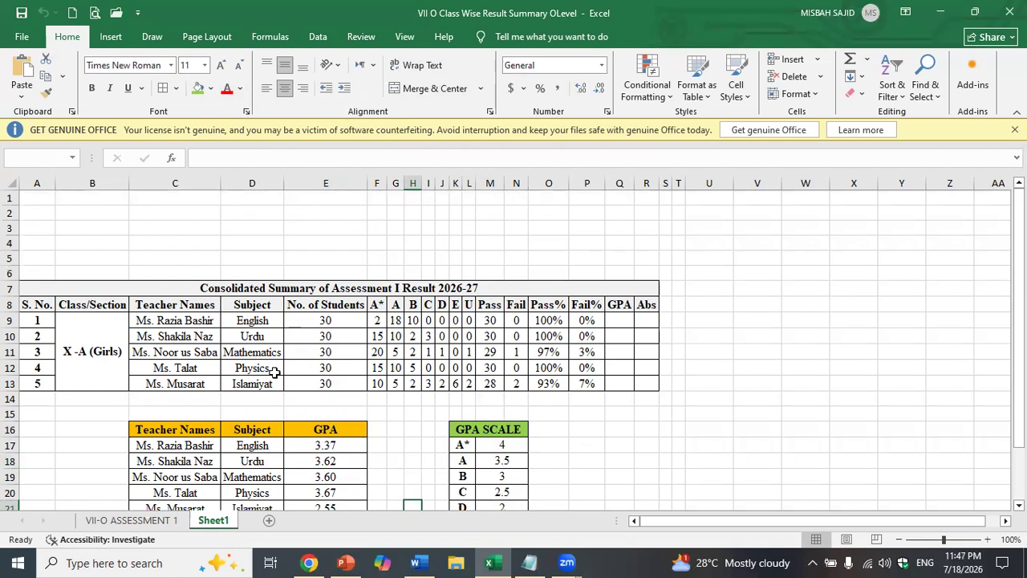
{"action": "left_click", "coordinate": [464, 387]}
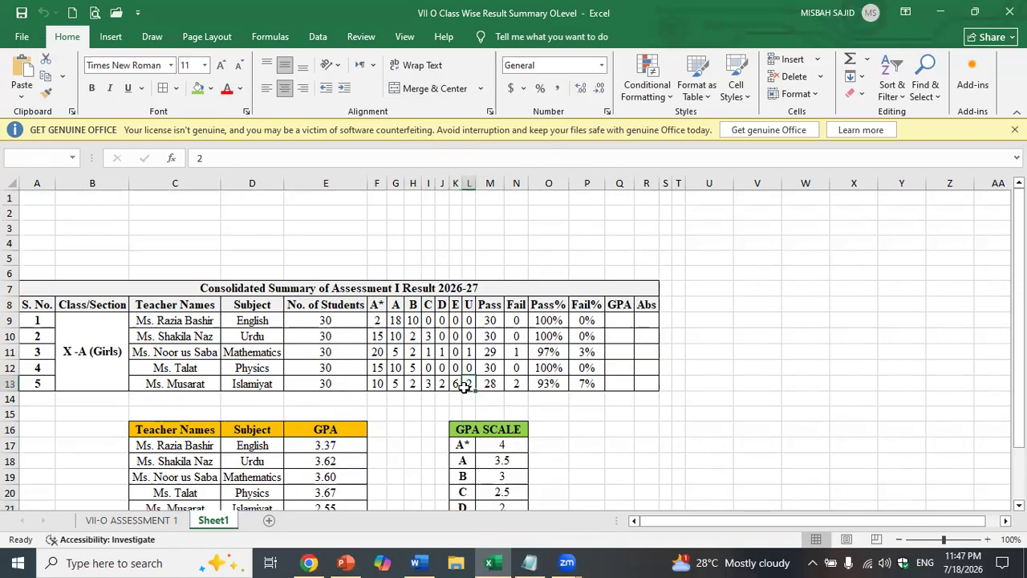
{"action": "type", "text": "0"}
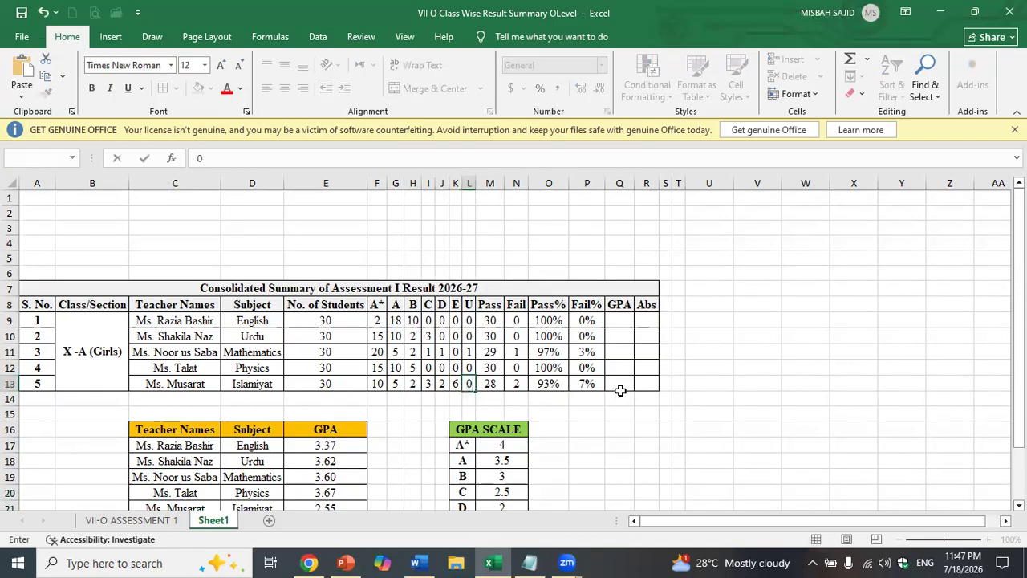
{"action": "left_click", "coordinate": [640, 383]}
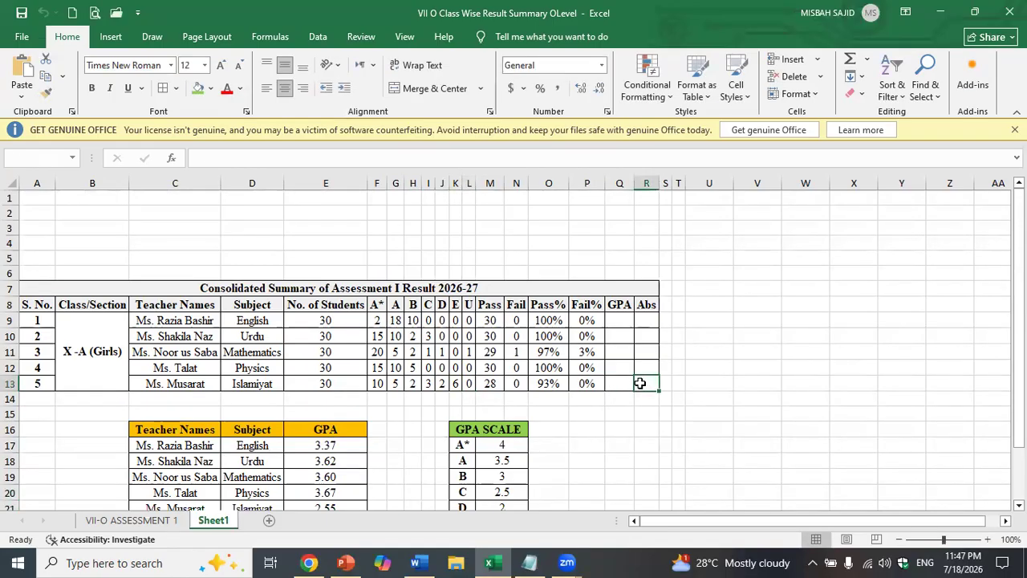
{"action": "type", "text": "2"}
{"action": "left_click", "coordinate": [650, 422]}
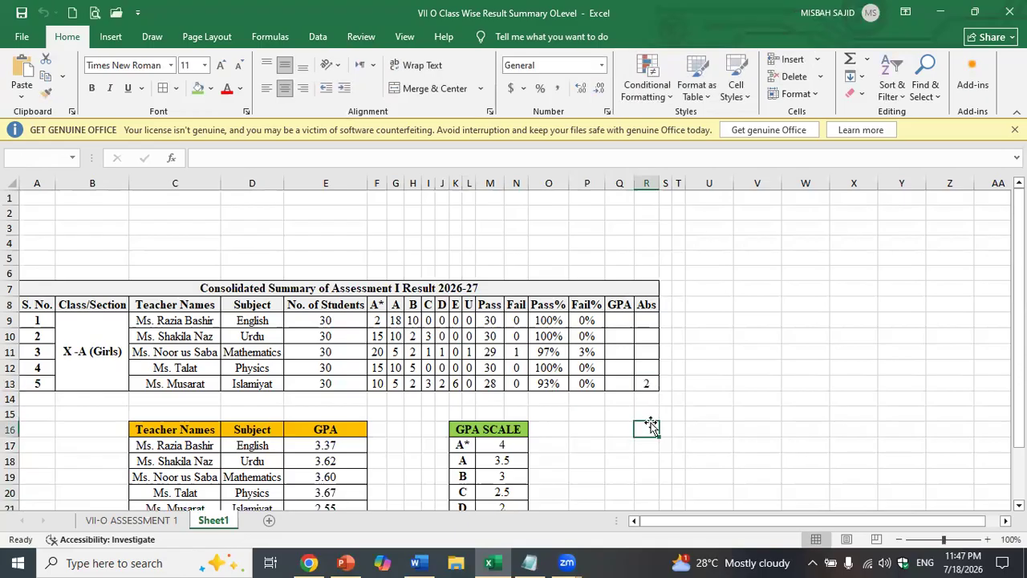
{"action": "scroll", "coordinate": [614, 388], "scroll_direction": "down", "scroll_amount": 2}
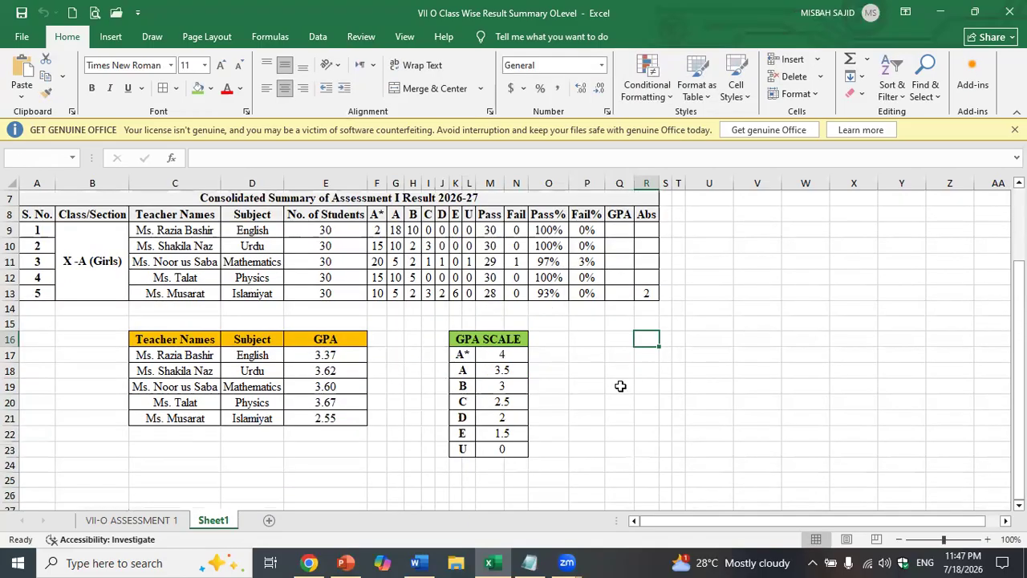
{"action": "left_click", "coordinate": [642, 293]}
{"action": "key", "text": "BackSpace"}
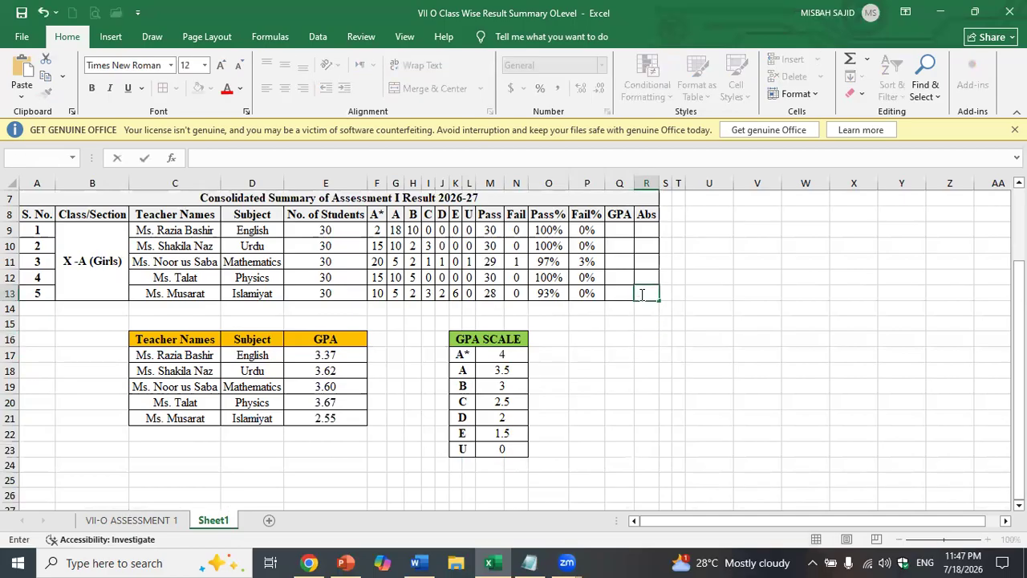
{"action": "type", "text": "3"}
{"action": "left_click", "coordinate": [455, 294]}
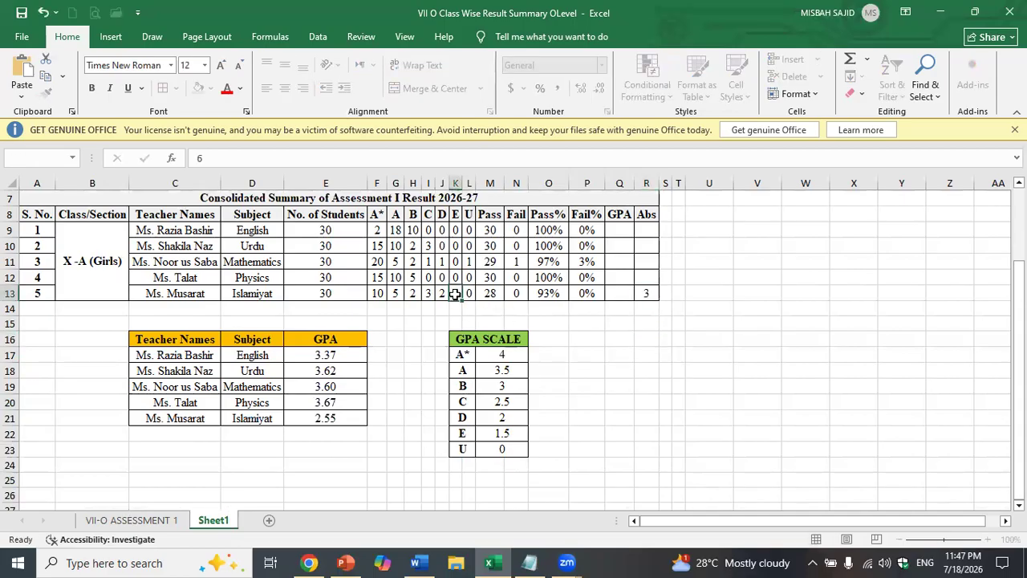
{"action": "type", "text": "5"}
{"action": "left_click", "coordinate": [611, 353]}
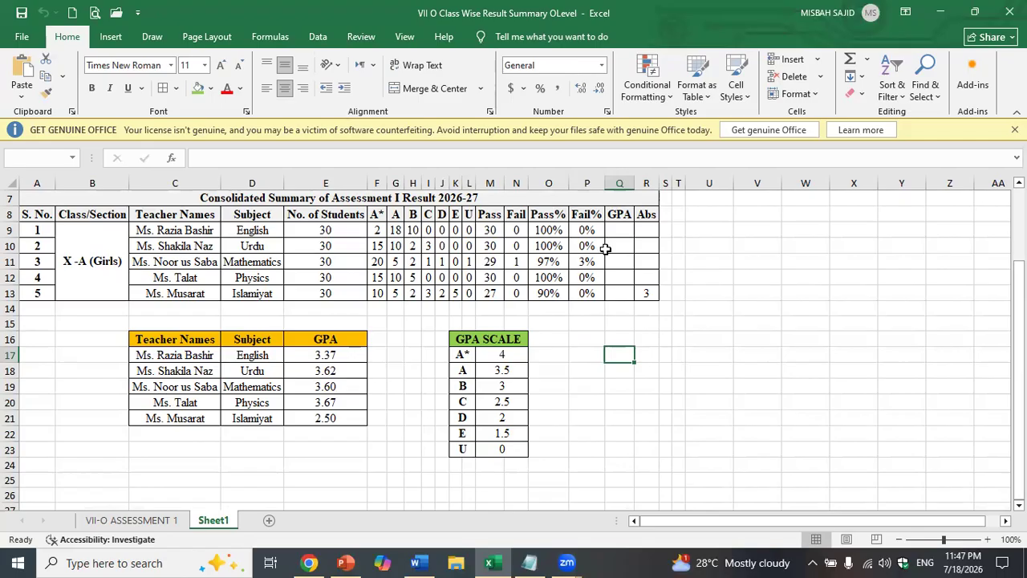
{"action": "scroll", "coordinate": [606, 248], "scroll_direction": "up", "scroll_amount": 1}
- Link Q9 to the English GPA with =E17 and fill the formula down to Q13
{"action": "left_click", "coordinate": [623, 276]}
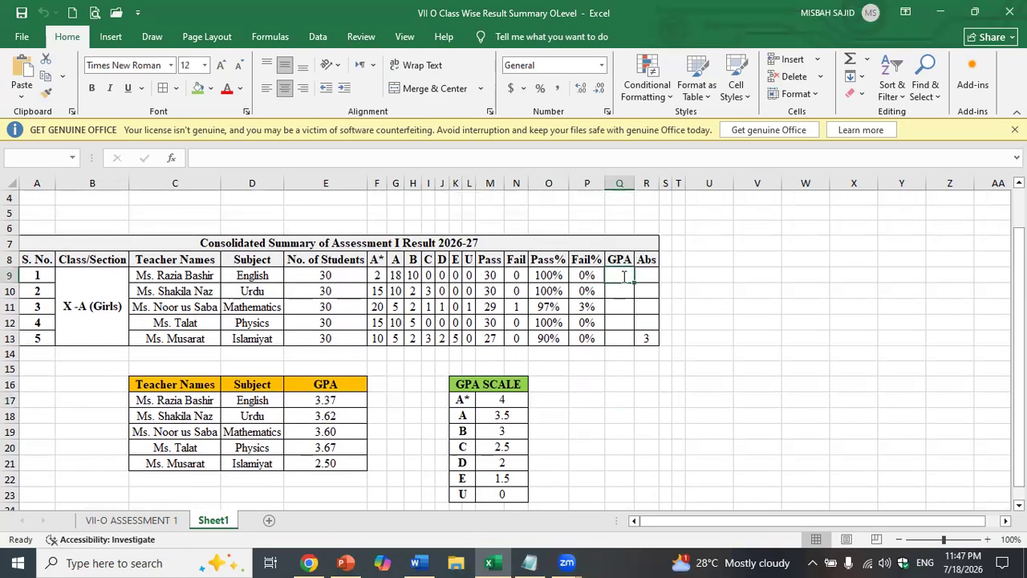
{"action": "type", "text": "="}
{"action": "left_click", "coordinate": [348, 398]}
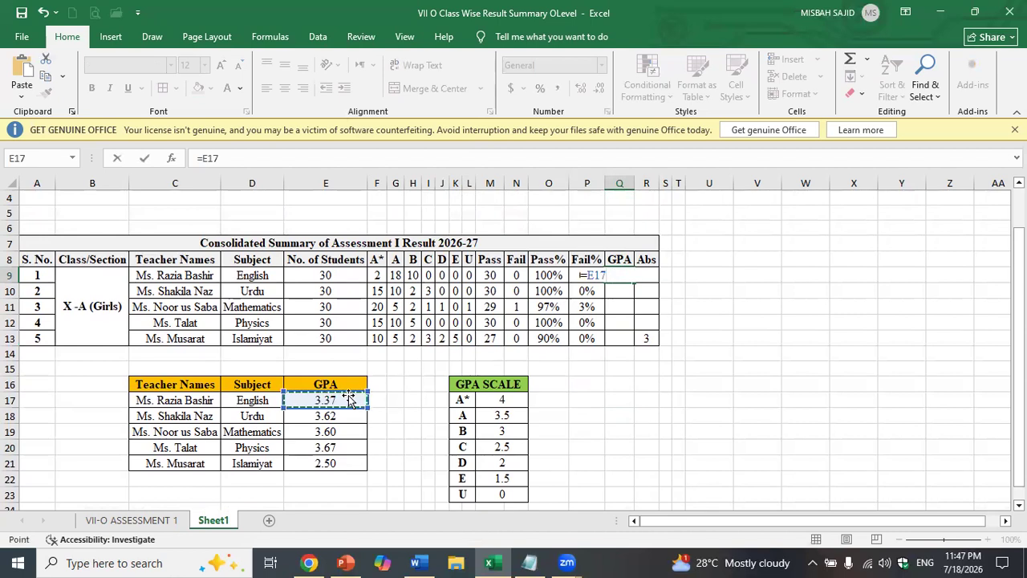
{"action": "key", "text": "Return"}
{"action": "left_click", "coordinate": [621, 278]}
{"action": "left_click_drag", "start_coordinate": [636, 284], "coordinate": [631, 344]}
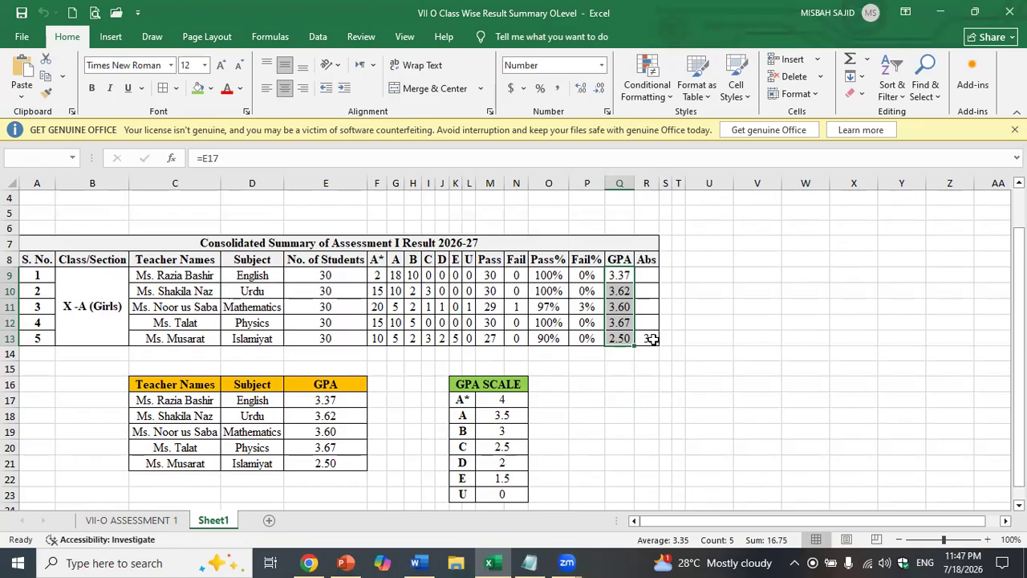
- Enter 0 absentees in R9 through R12 for the first four subjects
{"action": "left_click", "coordinate": [653, 276]}
{"action": "type", "text": "0"}
{"action": "key", "text": "Return"}
{"action": "type", "text": "0"}
{"action": "left_click", "coordinate": [647, 280]}
{"action": "left_click", "coordinate": [647, 304]}
{"action": "type", "text": "0"}
{"action": "key", "text": "Return"}
{"action": "type", "text": "0"}
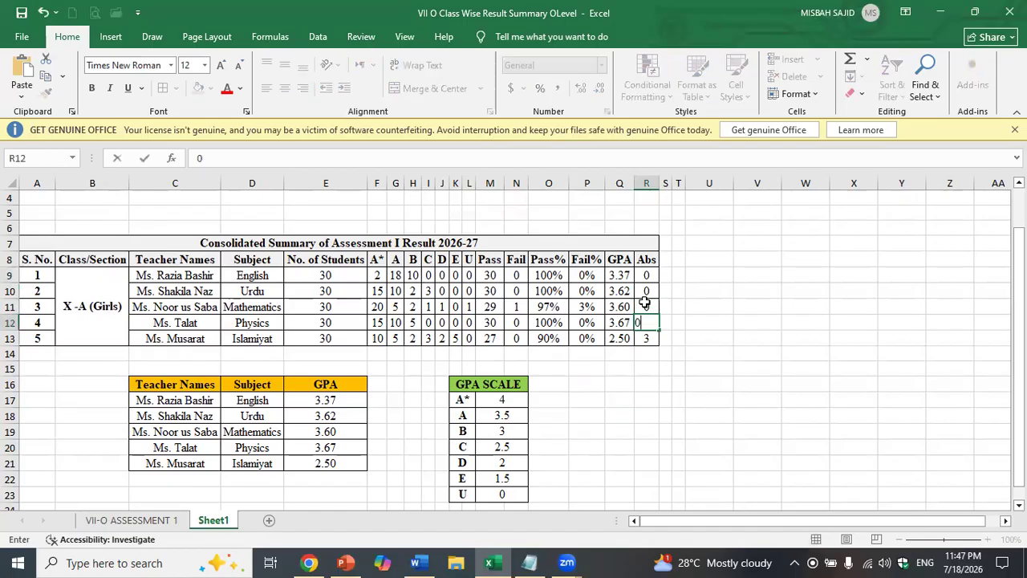
{"action": "left_click", "coordinate": [681, 413]}
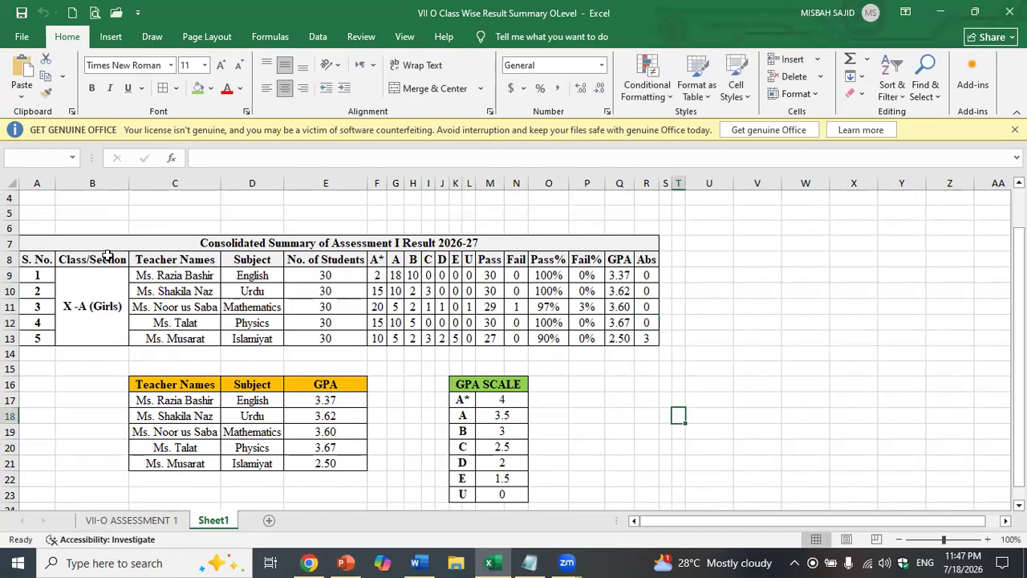
- Select C8:D13, M8:N13 and Q8:R13 as the chart data
{"action": "left_click_drag", "start_coordinate": [175, 259], "coordinate": [177, 333]}
{"action": "left_click", "coordinate": [178, 333], "text": "ctrl"}
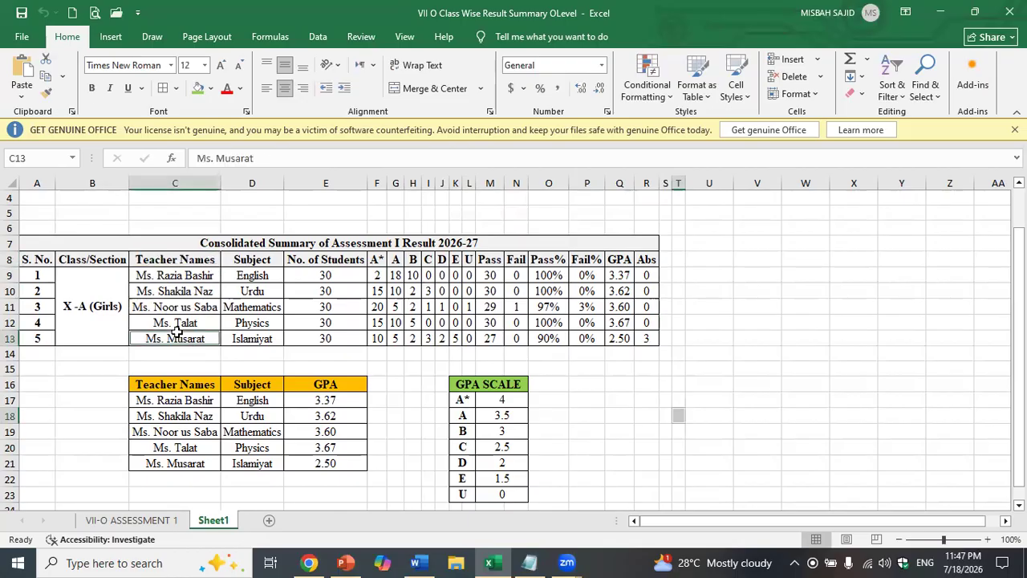
{"action": "left_click_drag", "start_coordinate": [182, 260], "coordinate": [178, 335]}
{"action": "left_click_drag", "start_coordinate": [241, 260], "coordinate": [232, 338]}
{"action": "left_click_drag", "start_coordinate": [489, 260], "coordinate": [514, 333]}
{"action": "left_click_drag", "start_coordinate": [618, 259], "coordinate": [649, 338]}
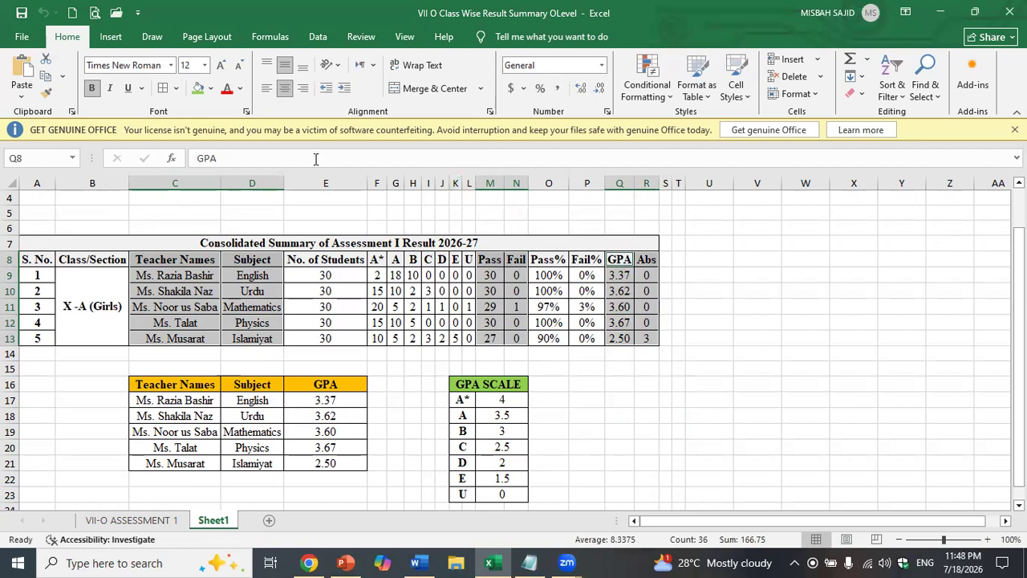
{"action": "left_click", "coordinate": [111, 37]}
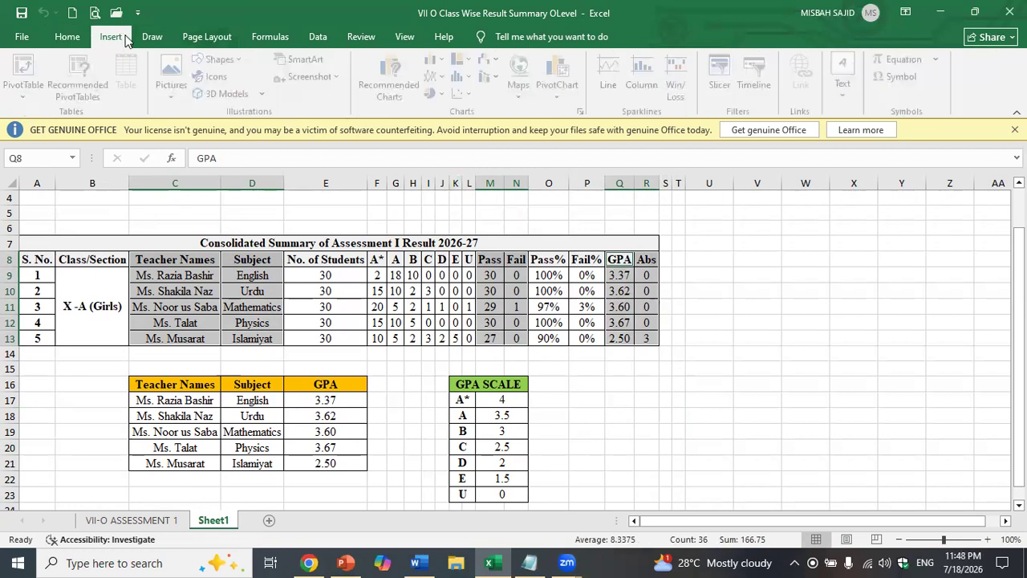
- Insert a clustered column chart from All Charts and move it right of the tables
{"action": "left_click", "coordinate": [406, 97]}
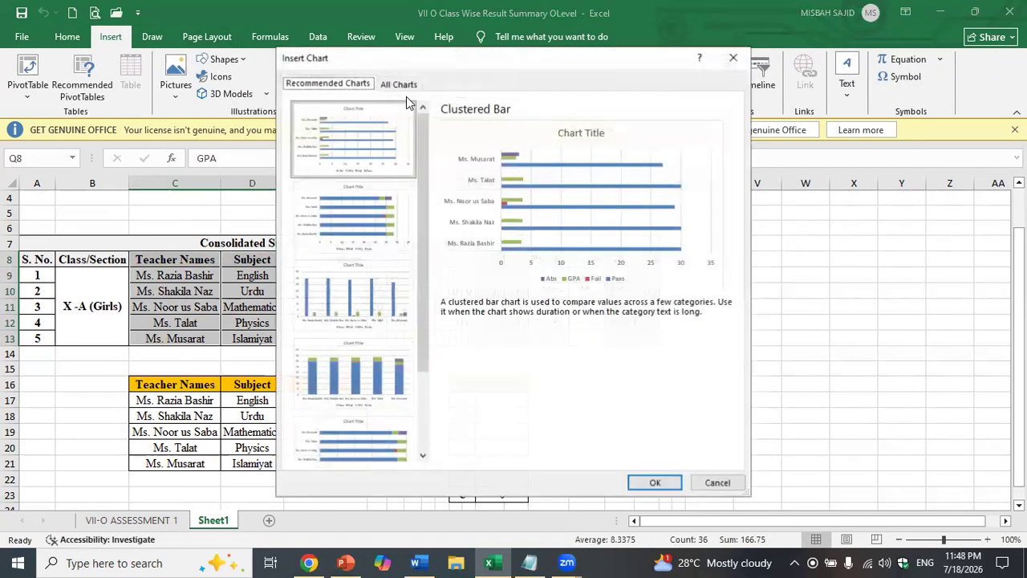
{"action": "left_click", "coordinate": [388, 85]}
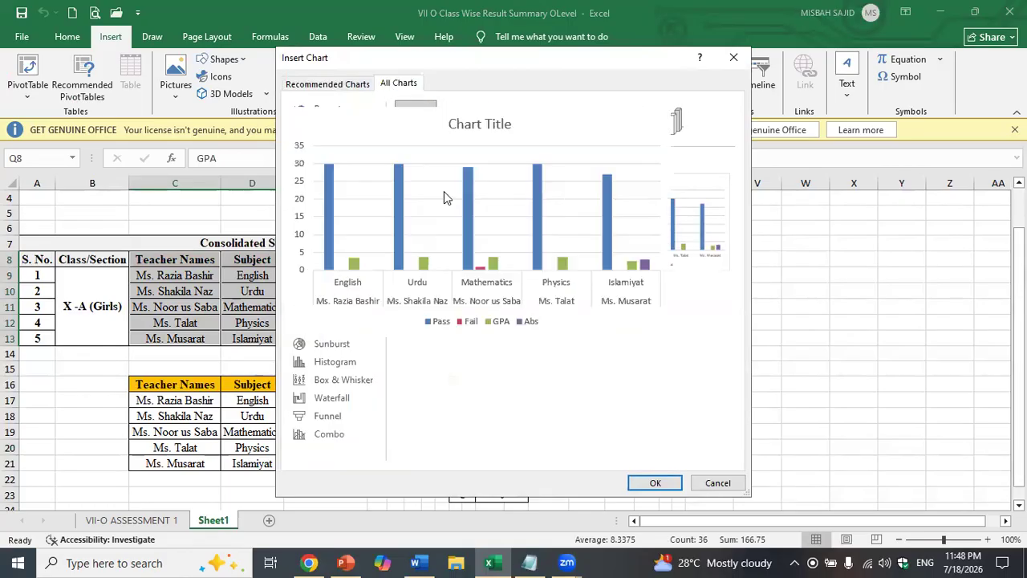
{"action": "left_click", "coordinate": [634, 484]}
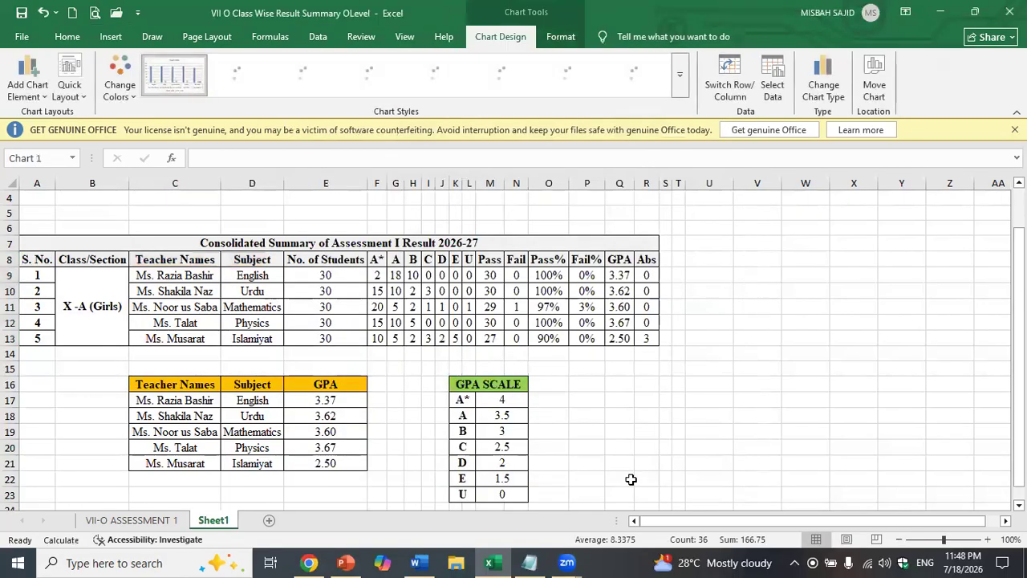
{"action": "left_click_drag", "start_coordinate": [585, 262], "coordinate": [842, 259]}
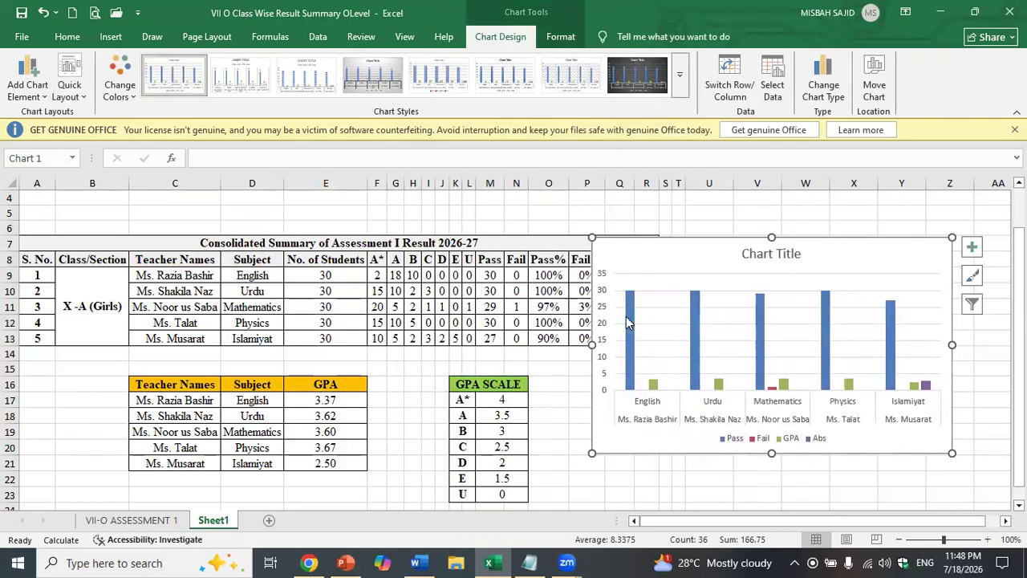
{"action": "left_click", "coordinate": [628, 323]}
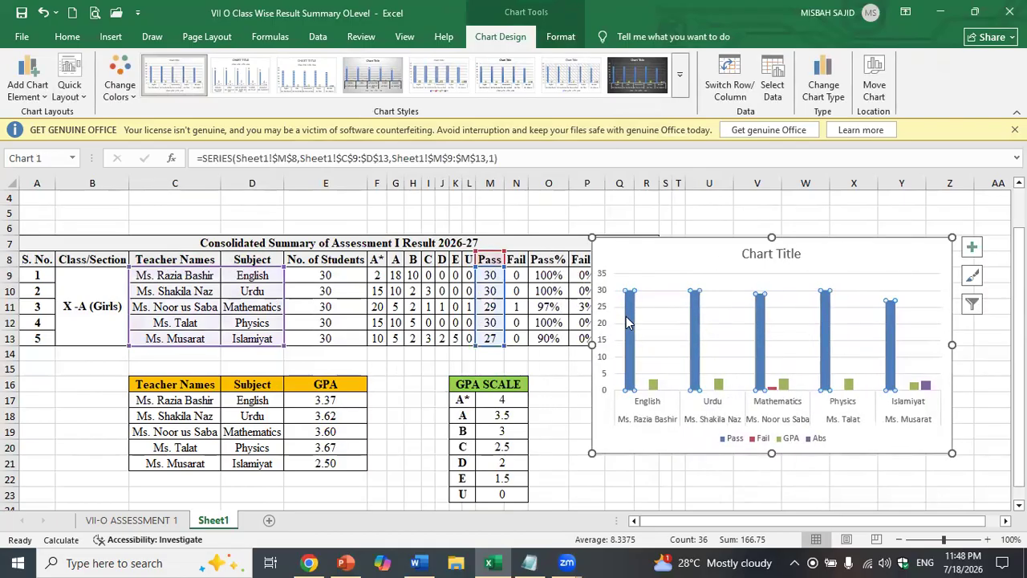
{"action": "left_click", "coordinate": [972, 277]}
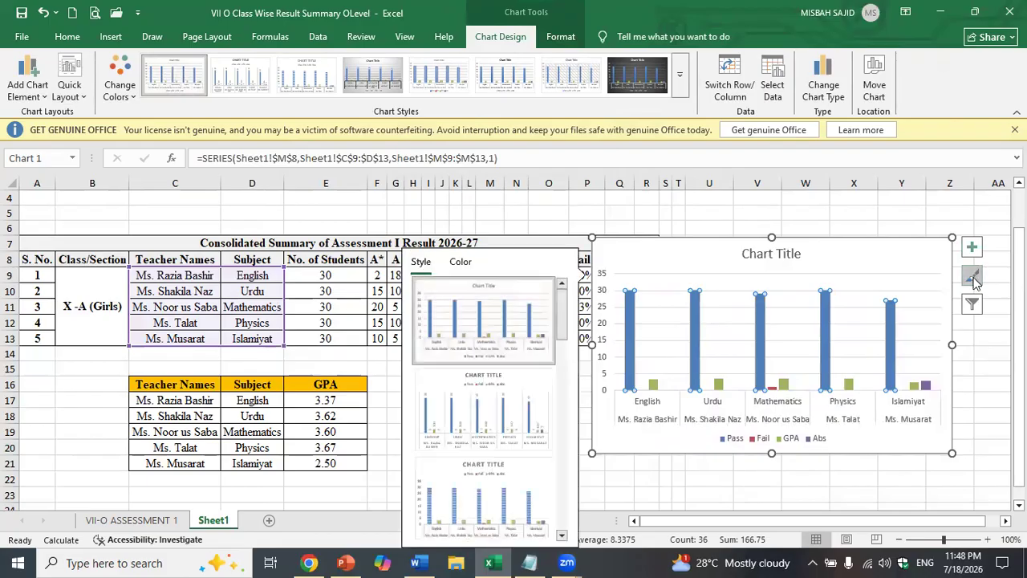
- Give the chart's Pass series a solid dark green fill from Recent Colors
{"action": "left_click", "coordinate": [459, 263]}
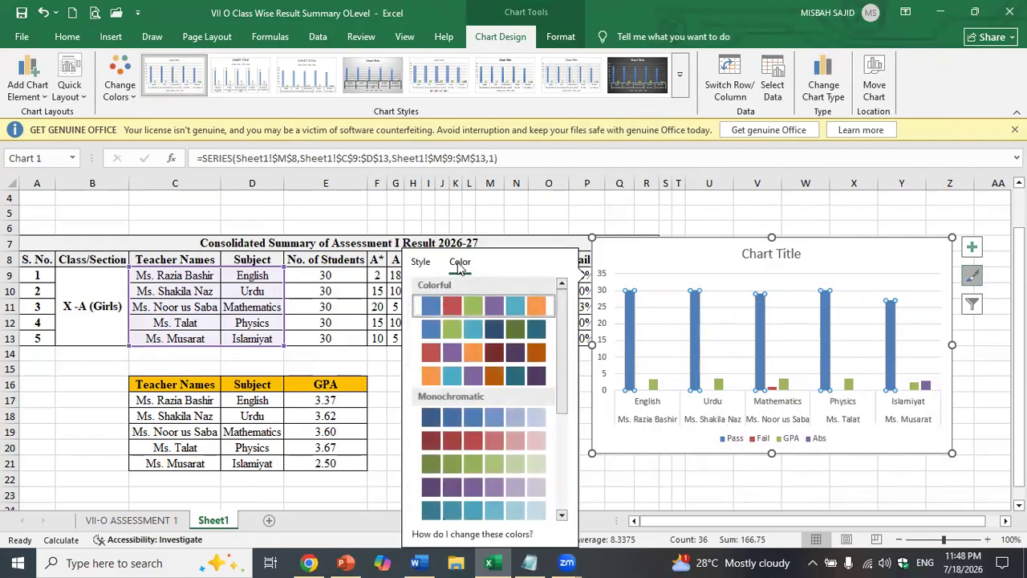
{"action": "double_click", "coordinate": [630, 300]}
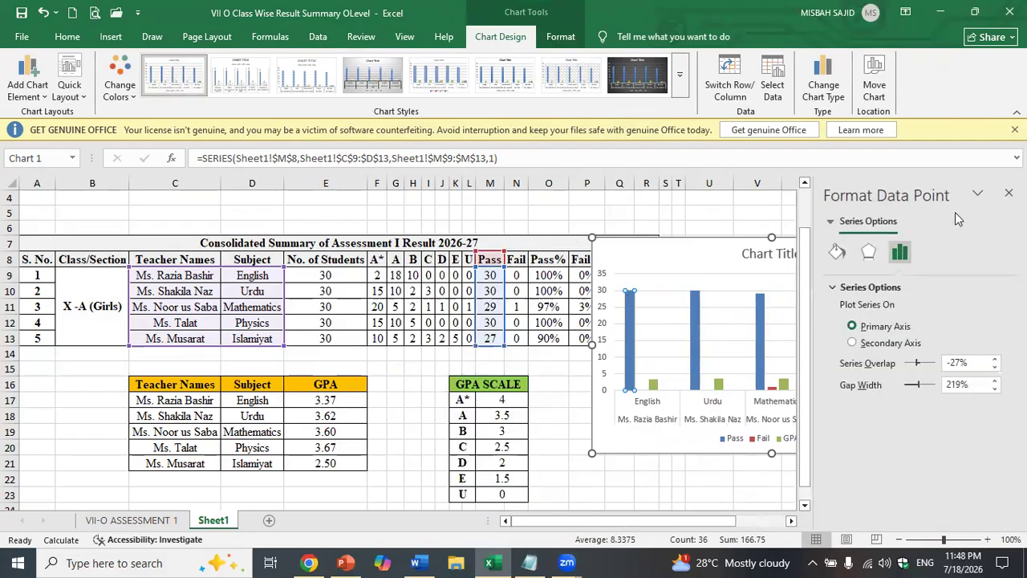
{"action": "left_click", "coordinate": [651, 246]}
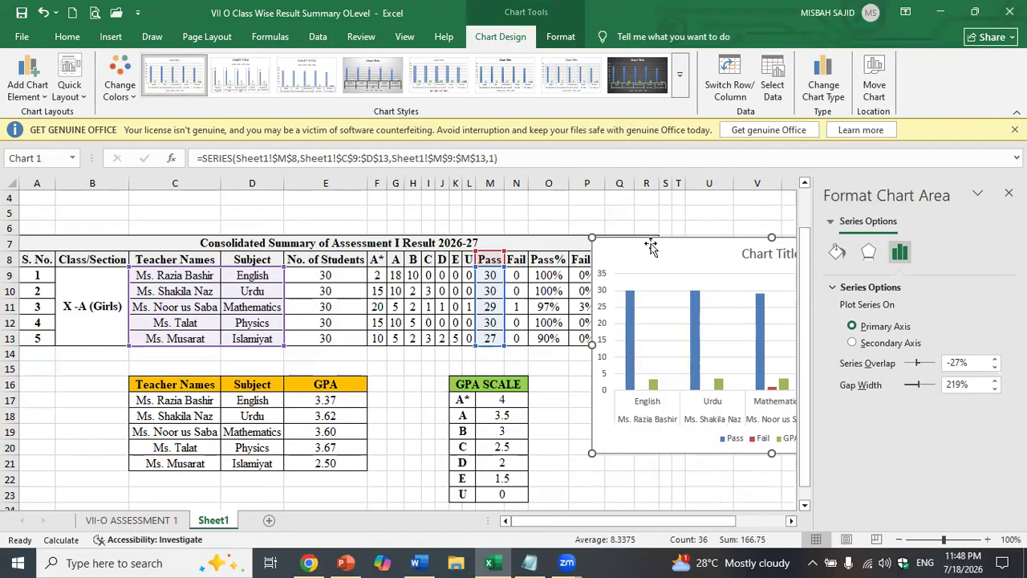
{"action": "left_click", "coordinate": [636, 305]}
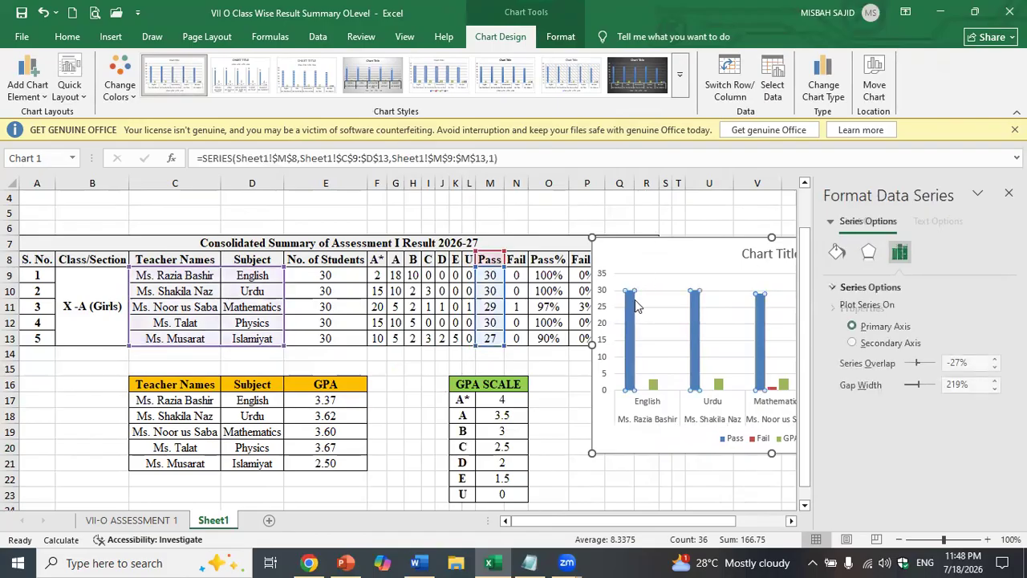
{"action": "left_click", "coordinate": [837, 253]}
{"action": "left_click", "coordinate": [846, 286]}
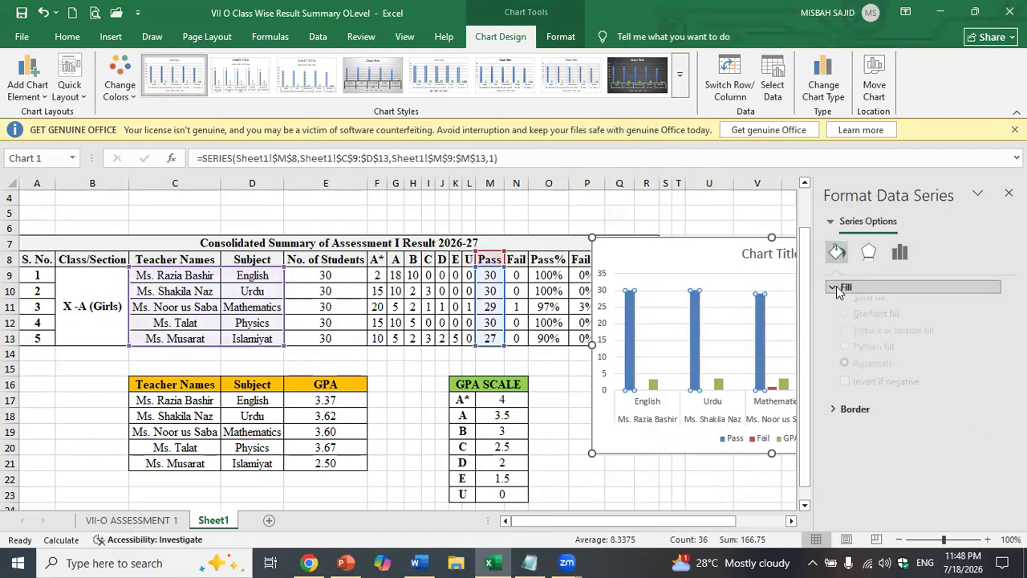
{"action": "left_click", "coordinate": [984, 439]}
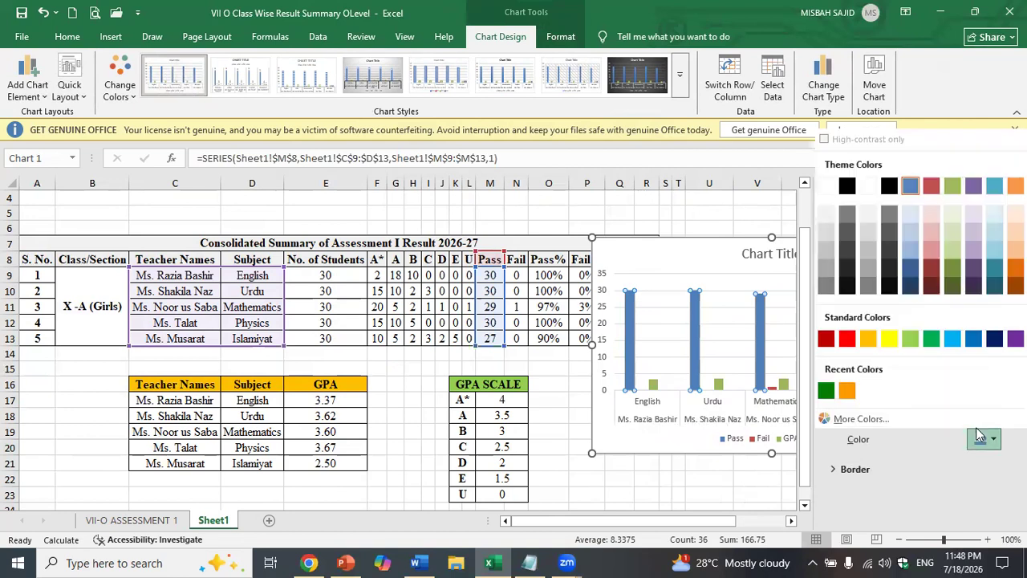
{"action": "left_click", "coordinate": [826, 390]}
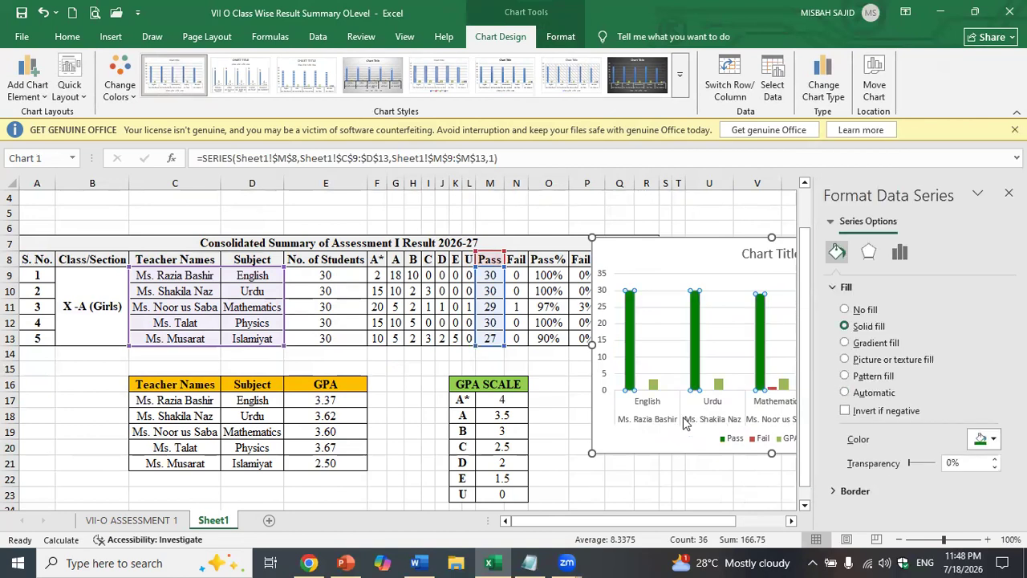
{"action": "left_click", "coordinate": [653, 385]}
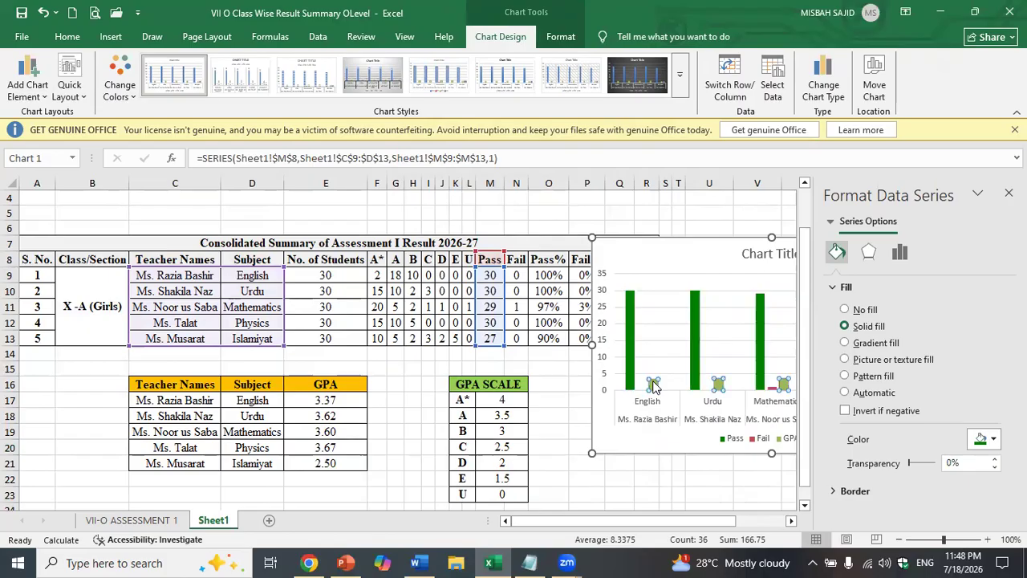
{"action": "left_click", "coordinate": [981, 439]}
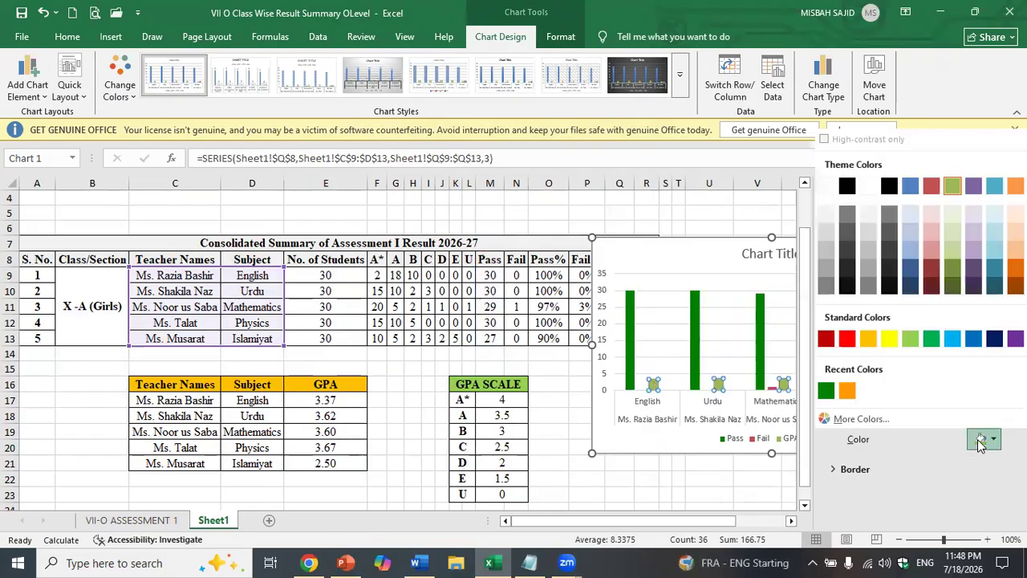
- Fill the GPA bars dark purple chosen from the Standard colours palette
{"action": "left_click", "coordinate": [862, 418]}
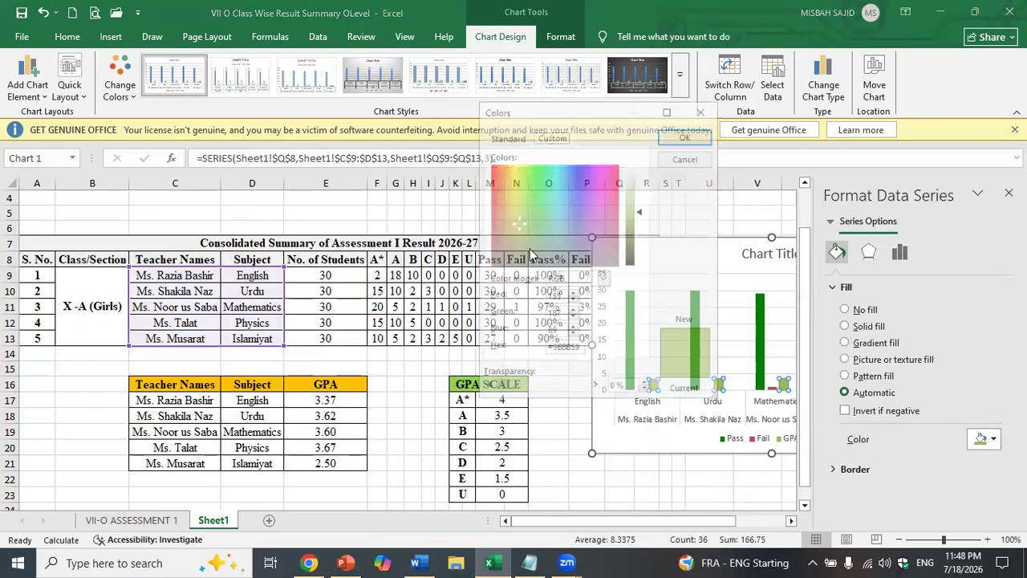
{"action": "left_click", "coordinate": [506, 136]}
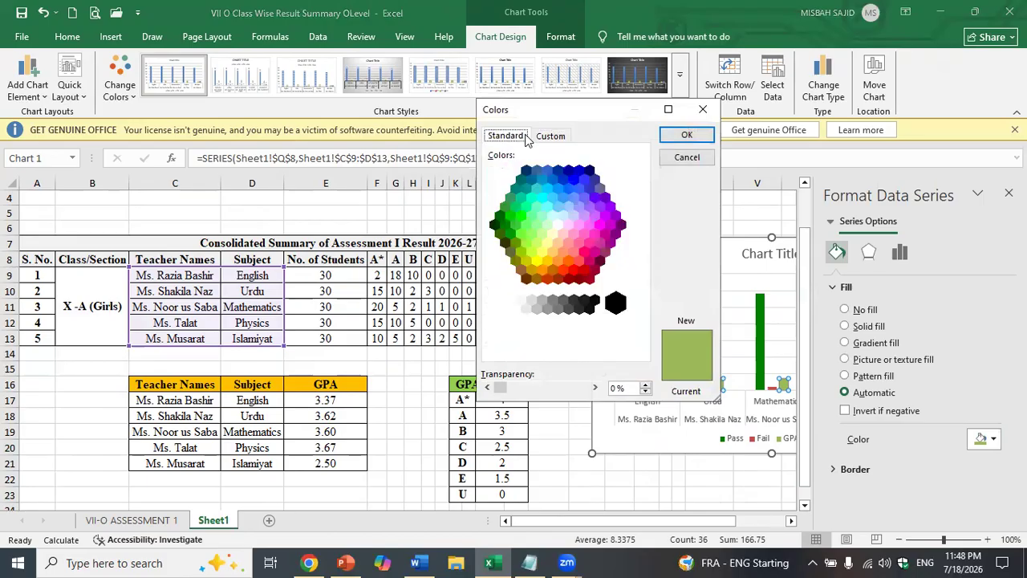
{"action": "left_click", "coordinate": [622, 228]}
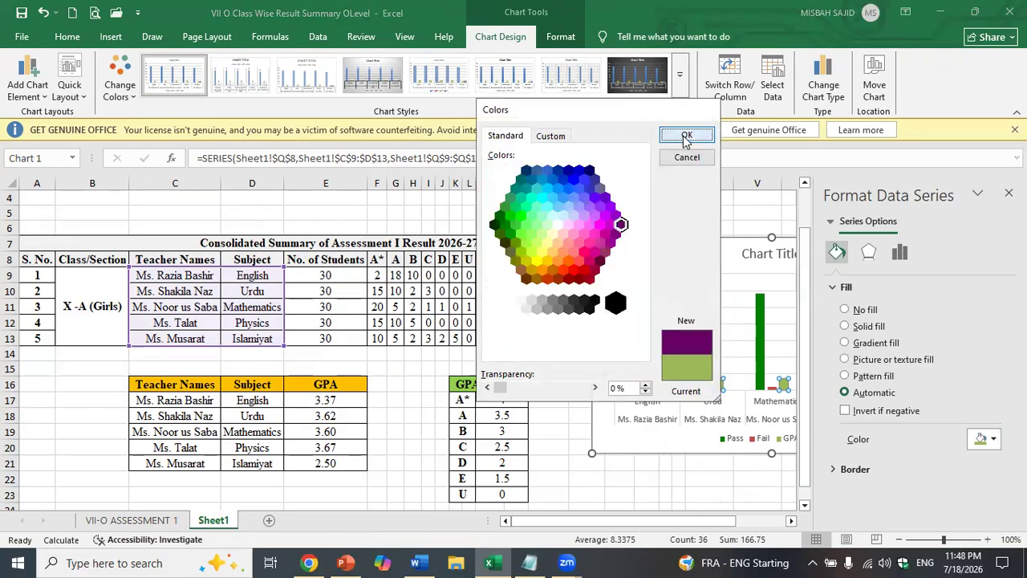
{"action": "left_click", "coordinate": [685, 134]}
- Move the chart left into full view and review its Fail, Abs and Pass series
{"action": "left_click_drag", "start_coordinate": [707, 245], "coordinate": [442, 205]}
{"action": "left_click", "coordinate": [705, 234]}
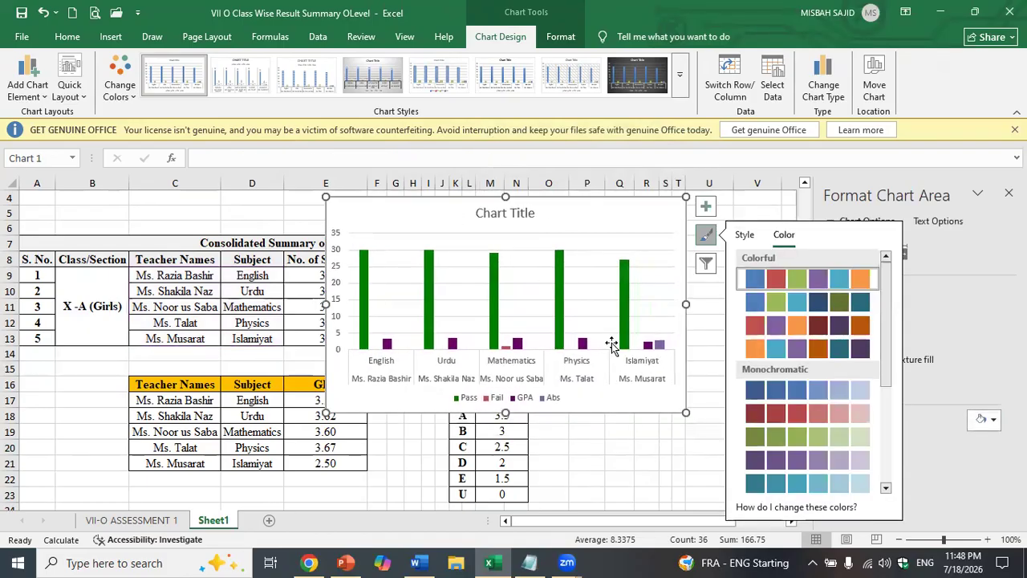
{"action": "left_click", "coordinate": [511, 354]}
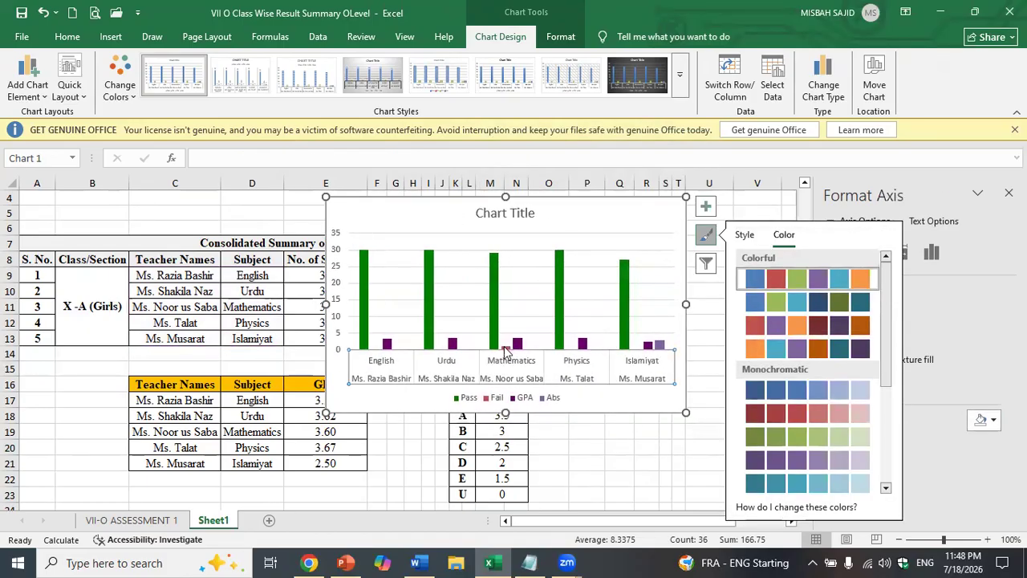
{"action": "left_click", "coordinate": [505, 349]}
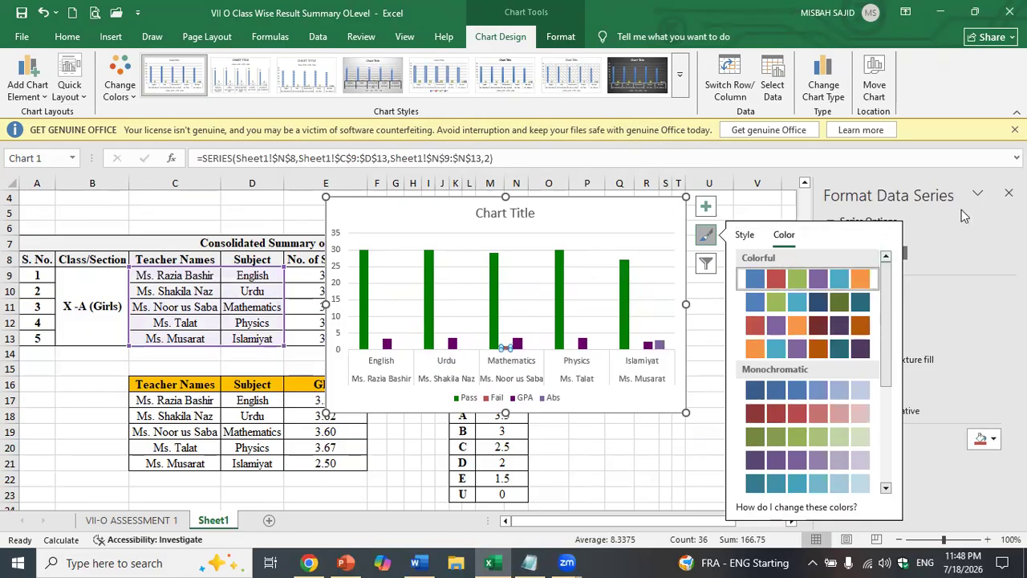
{"action": "left_click", "coordinate": [1009, 192]}
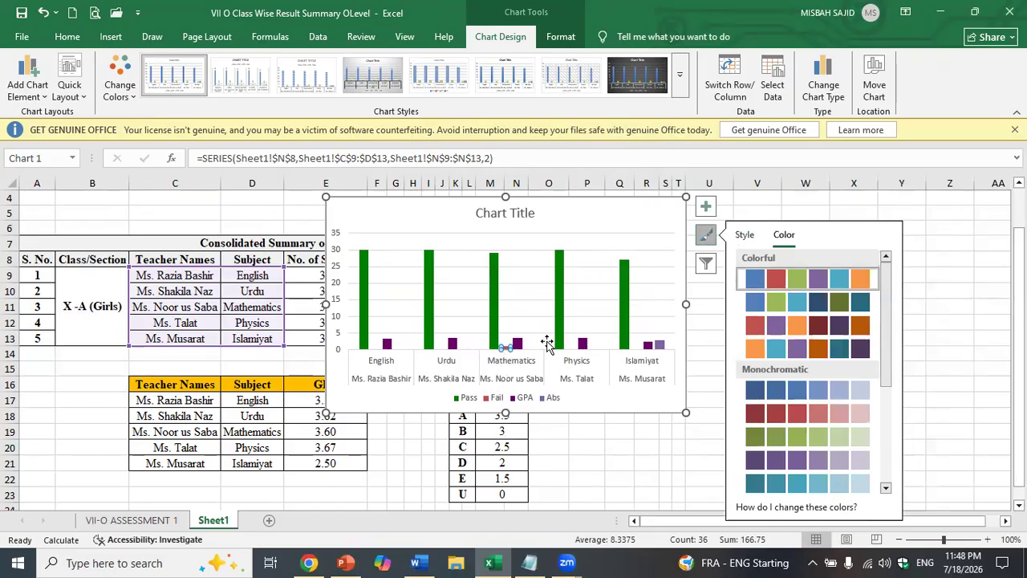
{"action": "left_click", "coordinate": [658, 345]}
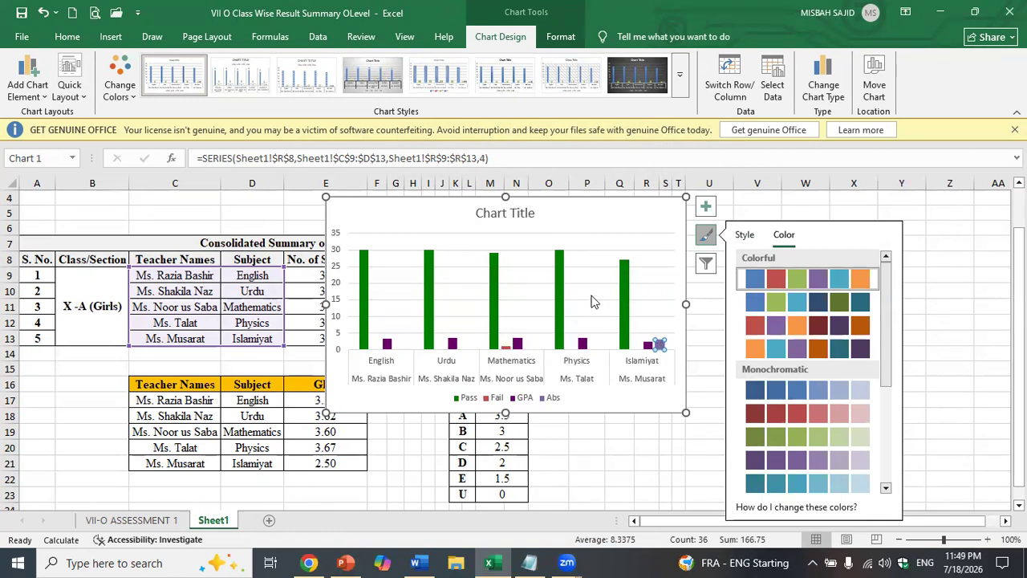
{"action": "left_click", "coordinate": [594, 225]}
{"action": "double_click", "coordinate": [625, 305]}
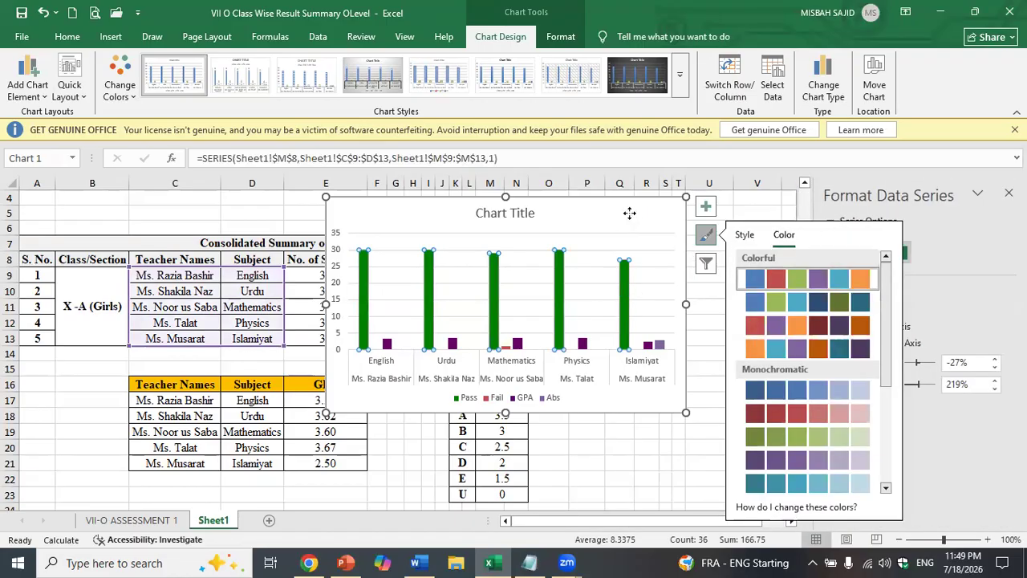
- Move the chart to the right of the results table, onto columns Q–Z
{"action": "left_click_drag", "start_coordinate": [630, 218], "coordinate": [744, 227]}
{"action": "key", "text": "ctrl+z"}
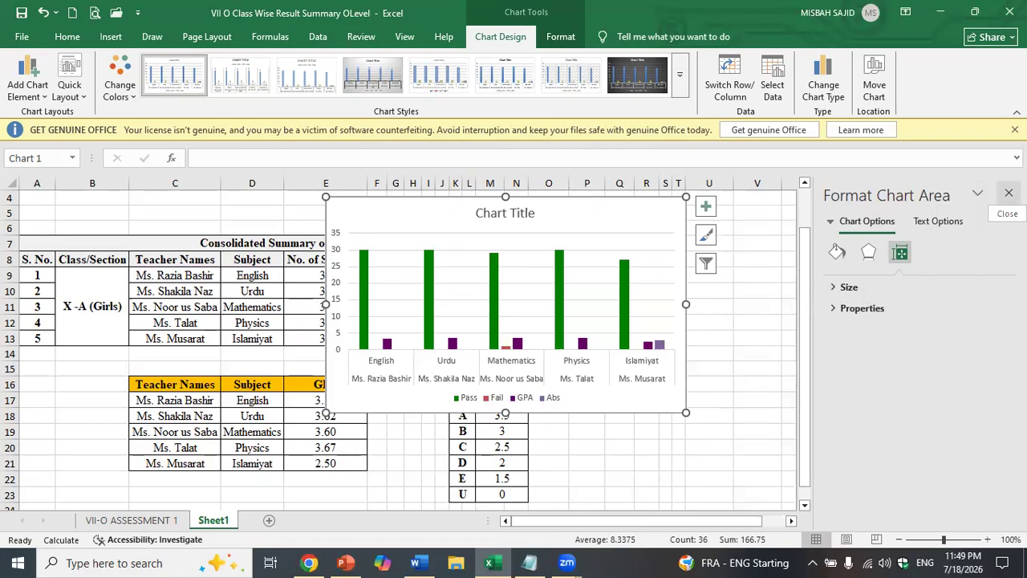
{"action": "left_click", "coordinate": [1009, 193]}
{"action": "left_click_drag", "start_coordinate": [550, 222], "coordinate": [828, 237]}
- Give the Fail series bars a solid red fill
{"action": "double_click", "coordinate": [901, 308]}
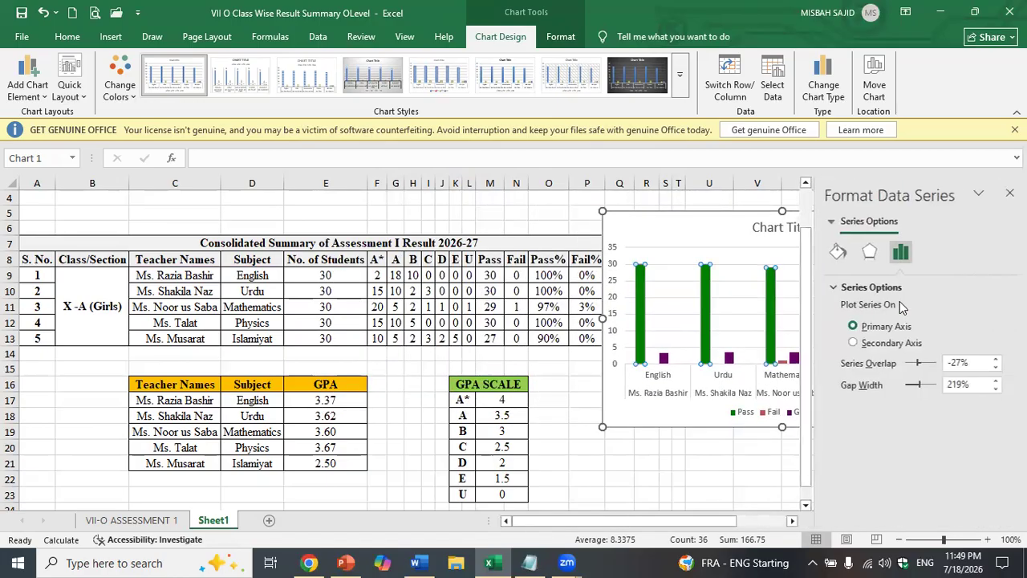
{"action": "left_click", "coordinate": [780, 363]}
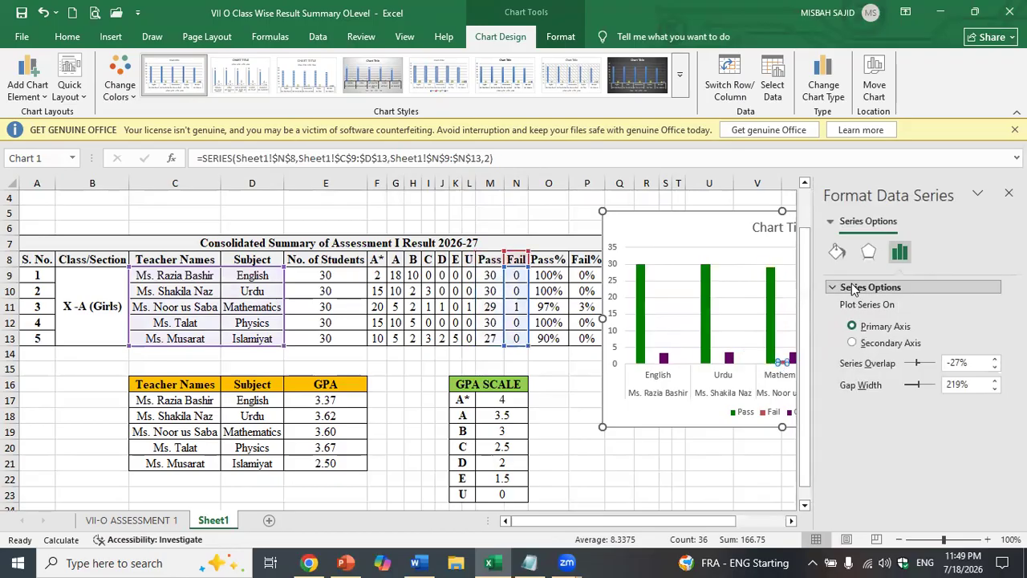
{"action": "left_click", "coordinate": [837, 252]}
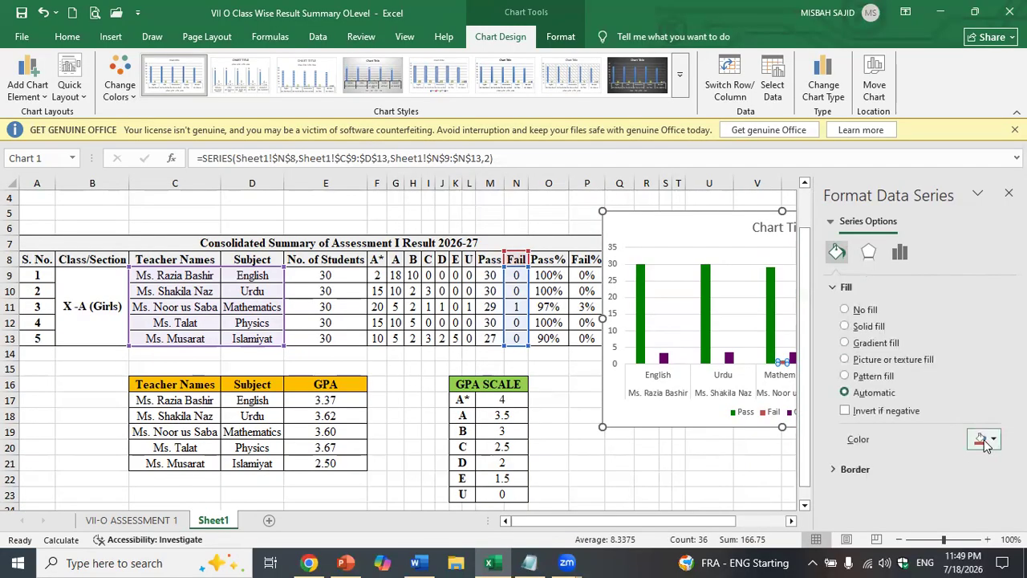
{"action": "left_click", "coordinate": [984, 440]}
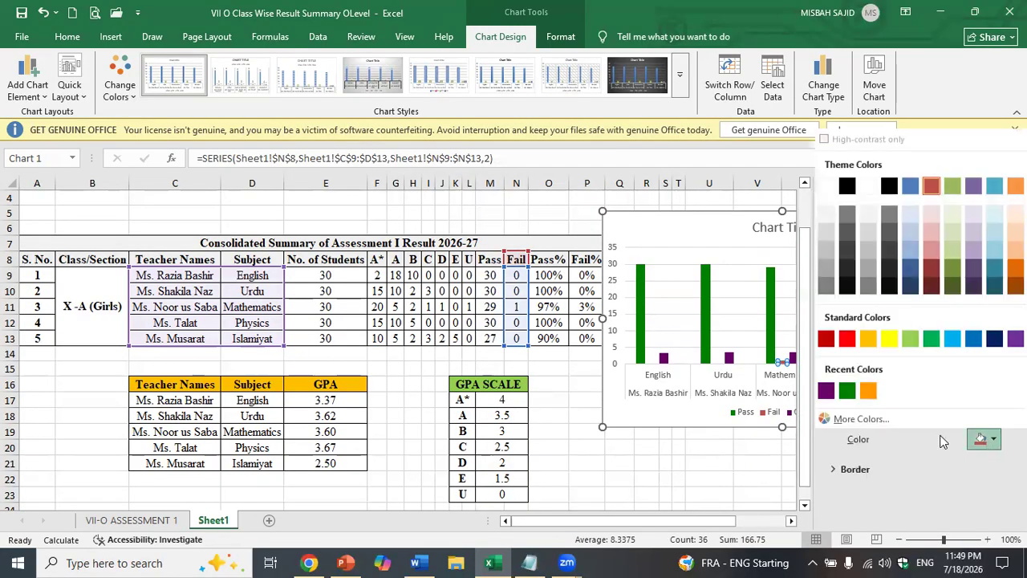
{"action": "left_click", "coordinate": [848, 339]}
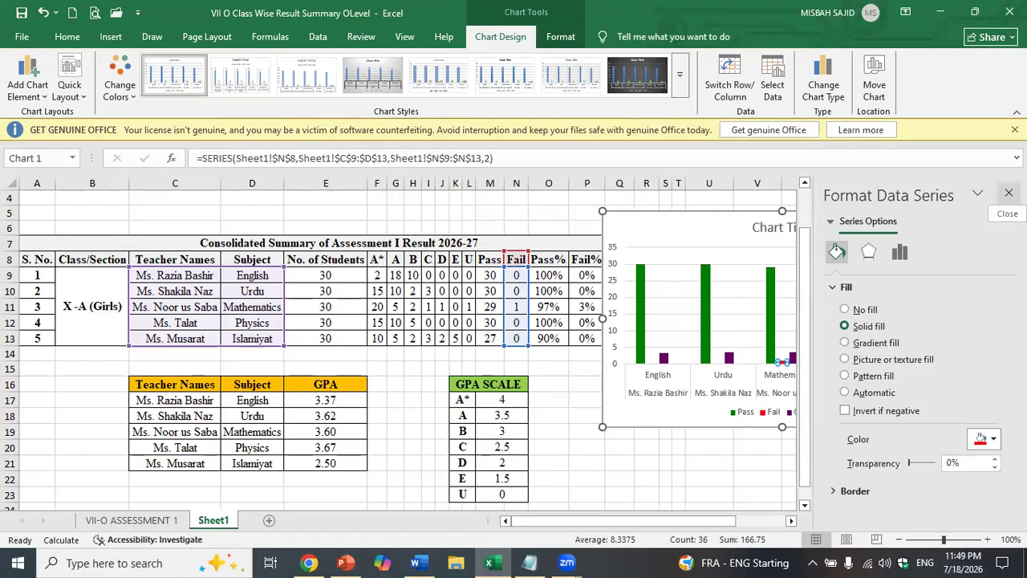
{"action": "left_click", "coordinate": [1009, 192]}
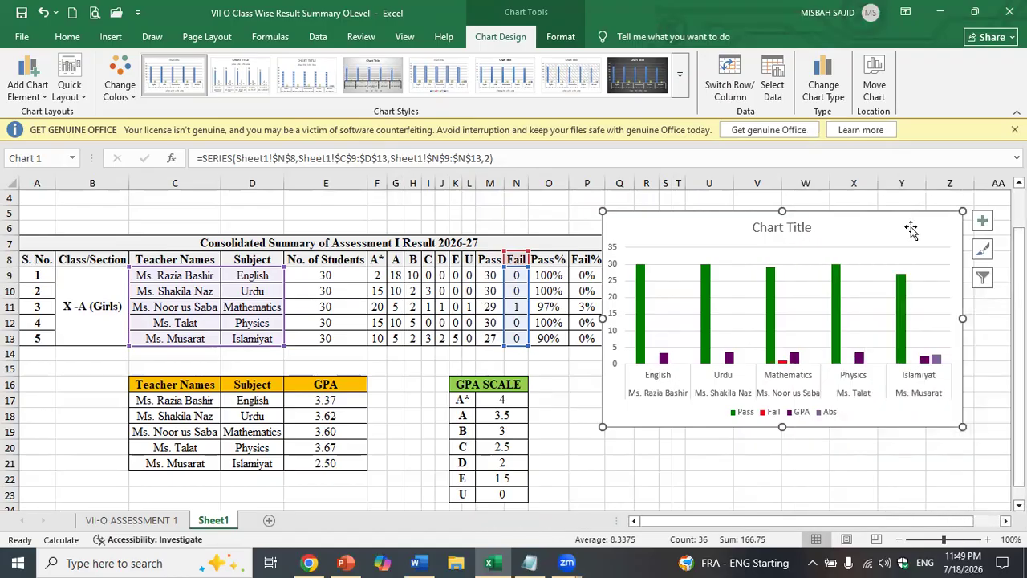
{"action": "left_click", "coordinate": [912, 230]}
- Open the Abs series fill options, then try an orange chart background and undo it
{"action": "left_click", "coordinate": [935, 361]}
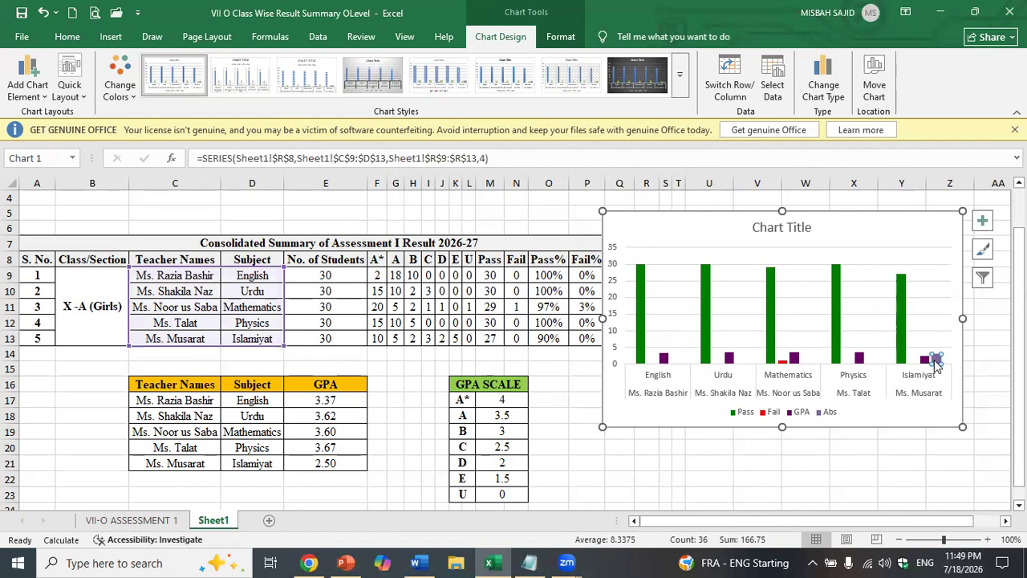
{"action": "double_click", "coordinate": [934, 360]}
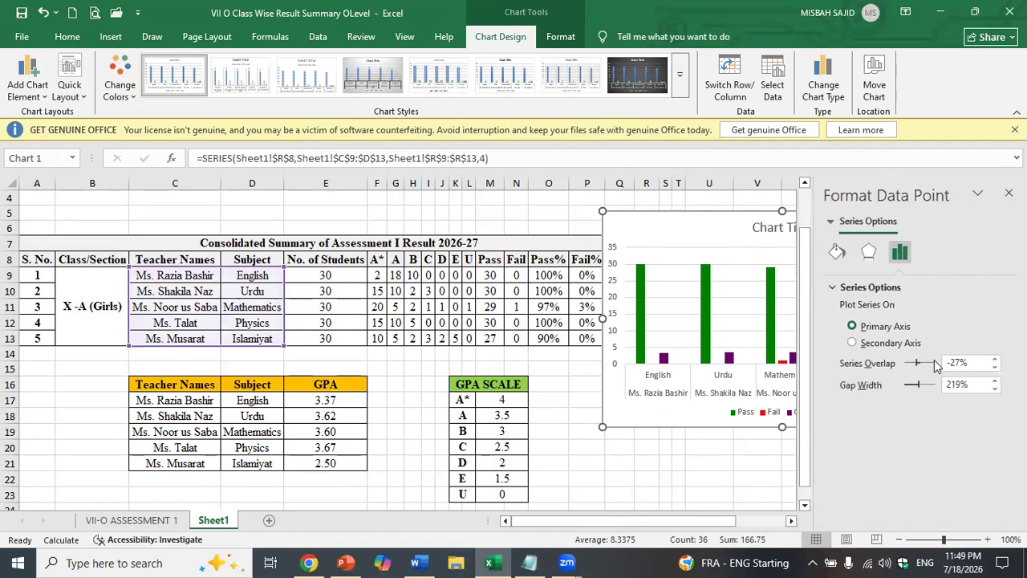
{"action": "left_click", "coordinate": [839, 254]}
{"action": "left_click", "coordinate": [985, 439]}
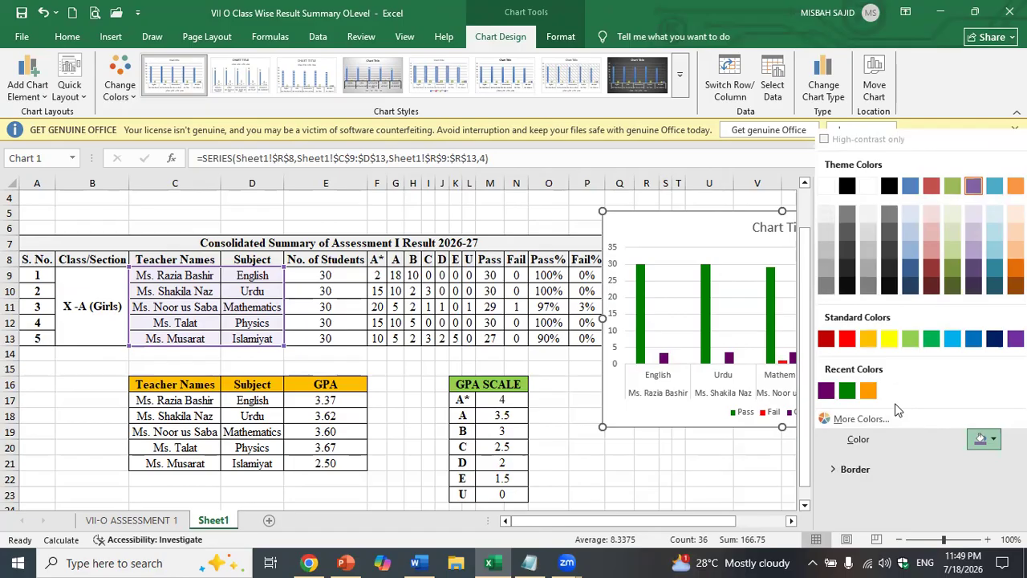
{"action": "left_click", "coordinate": [696, 232]}
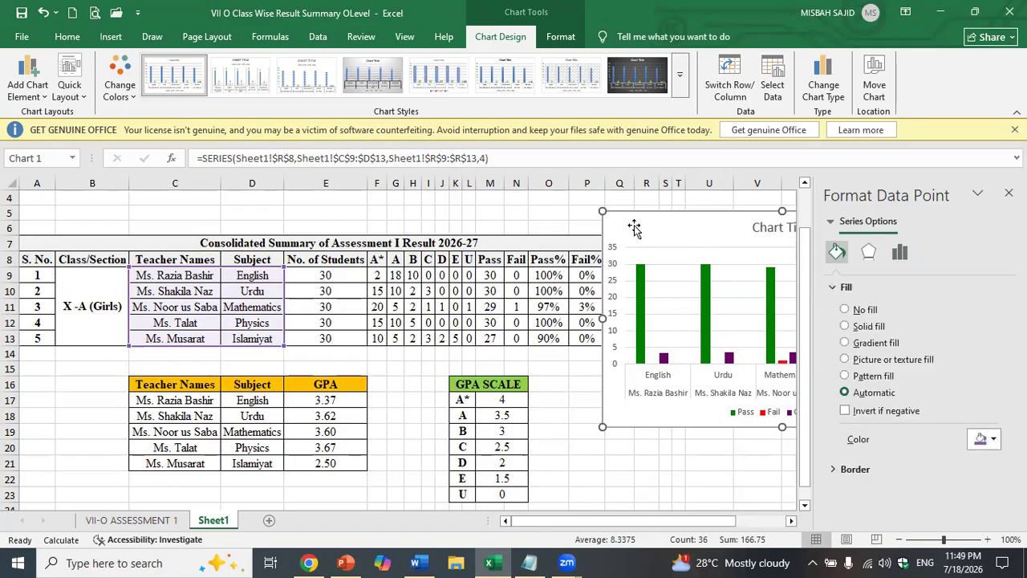
{"action": "left_click_drag", "start_coordinate": [634, 227], "coordinate": [554, 225]}
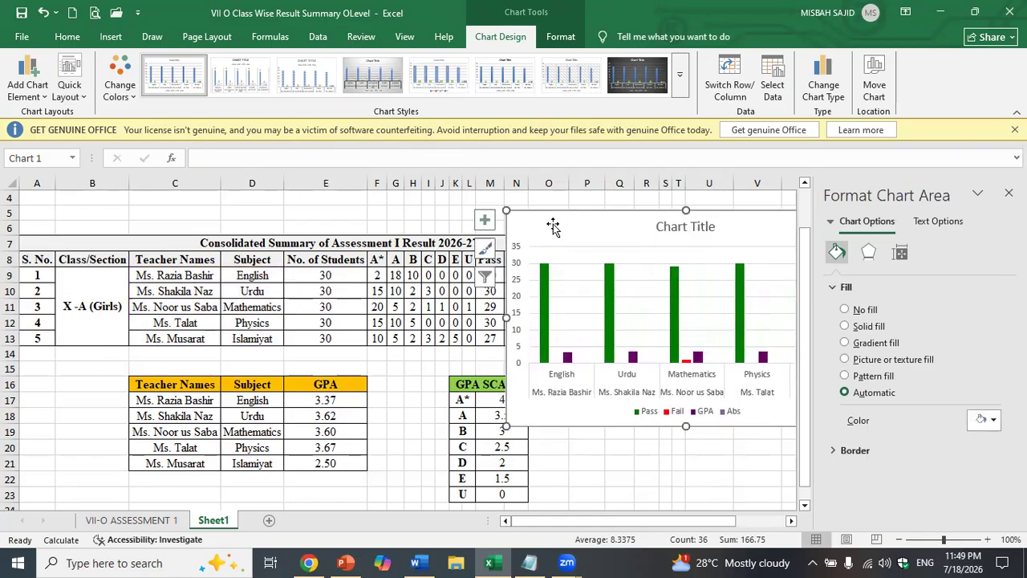
{"action": "left_click", "coordinate": [981, 421]}
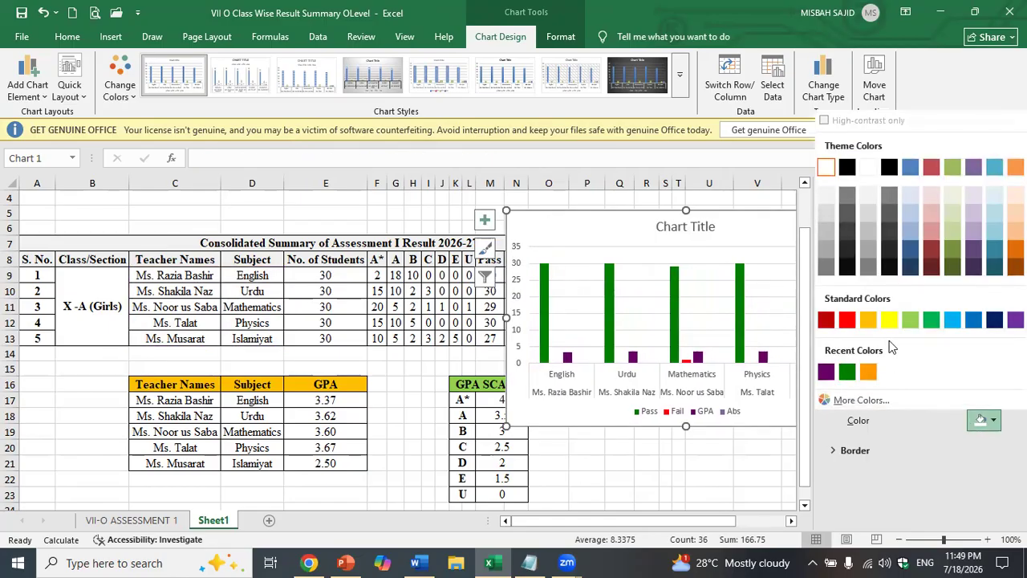
{"action": "left_click", "coordinate": [864, 322]}
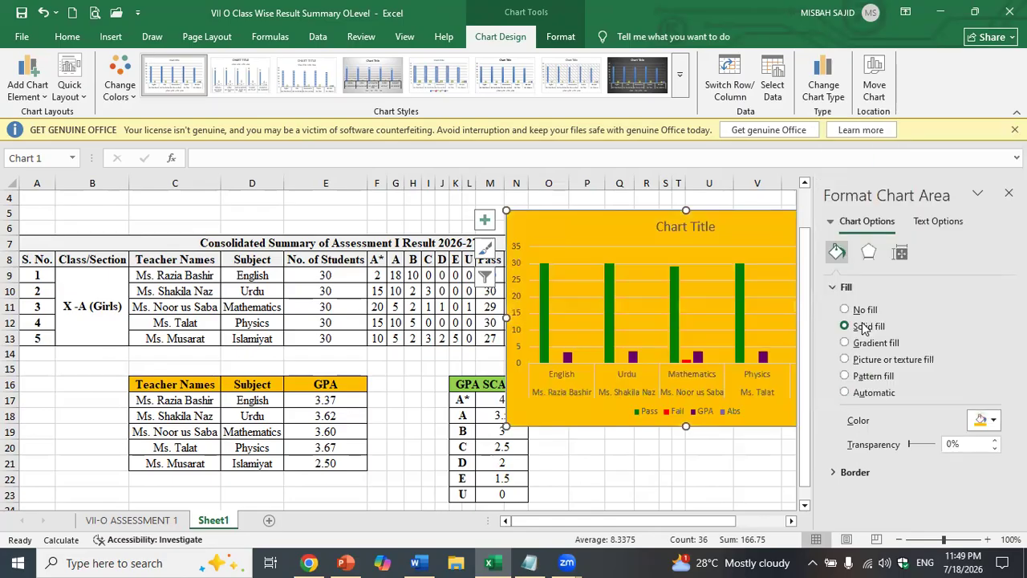
{"action": "key", "text": "ctrl+z"}
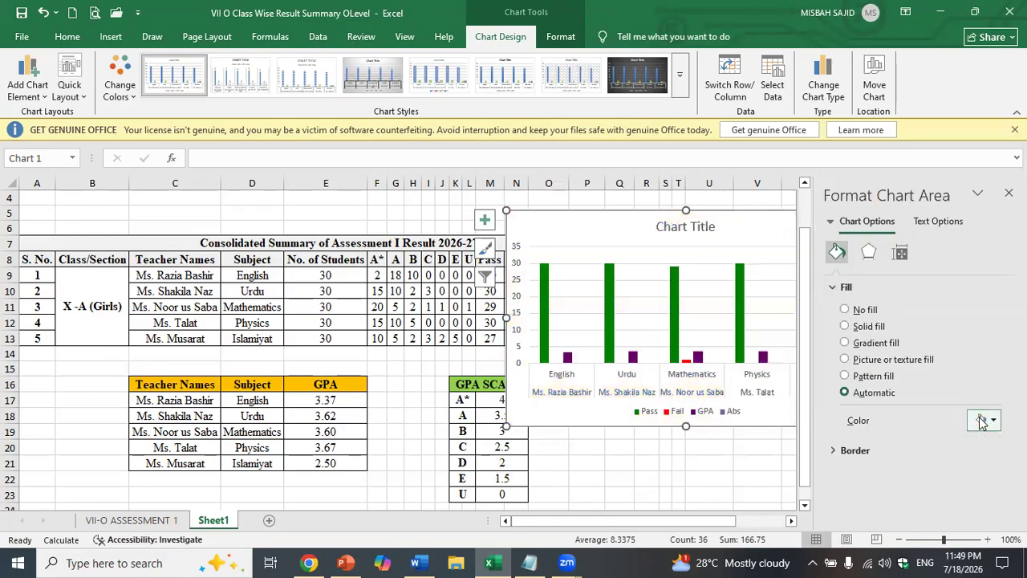
- Colour the Abs bars orange and move the chart to the right of the table
{"action": "left_click_drag", "start_coordinate": [752, 227], "coordinate": [647, 225]}
{"action": "left_click", "coordinate": [733, 356]}
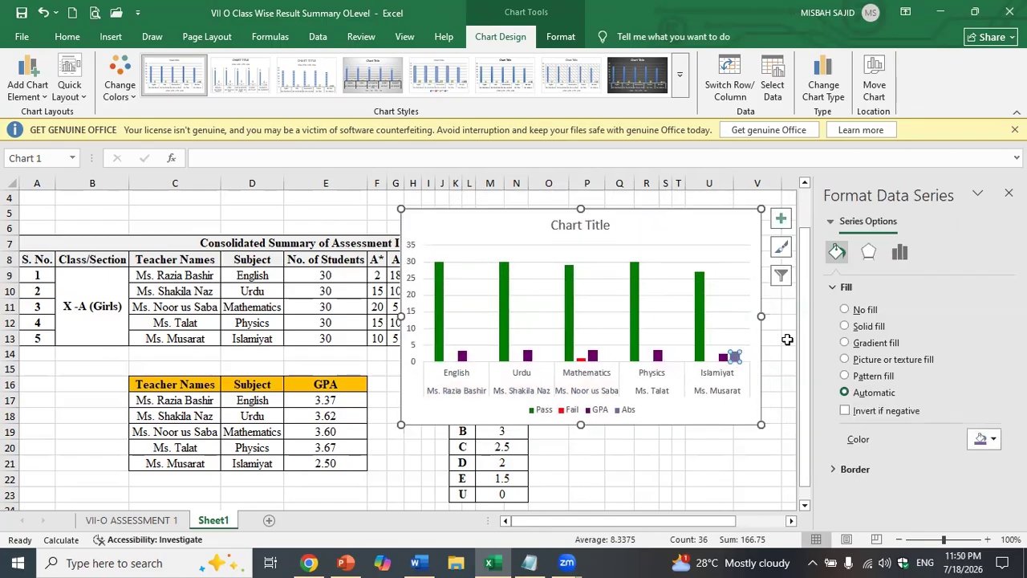
{"action": "left_click", "coordinate": [987, 443]}
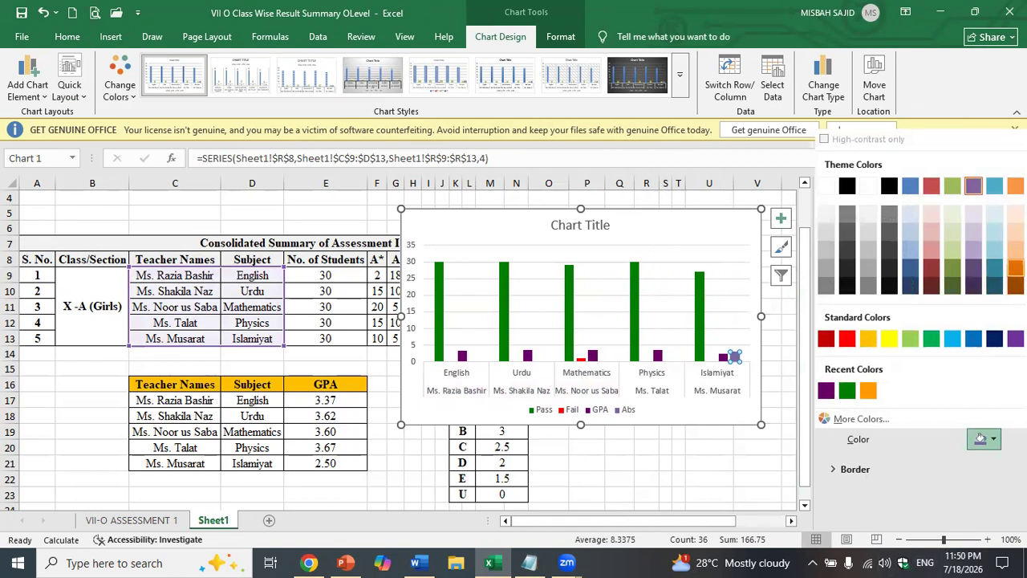
{"action": "left_click", "coordinate": [1015, 270]}
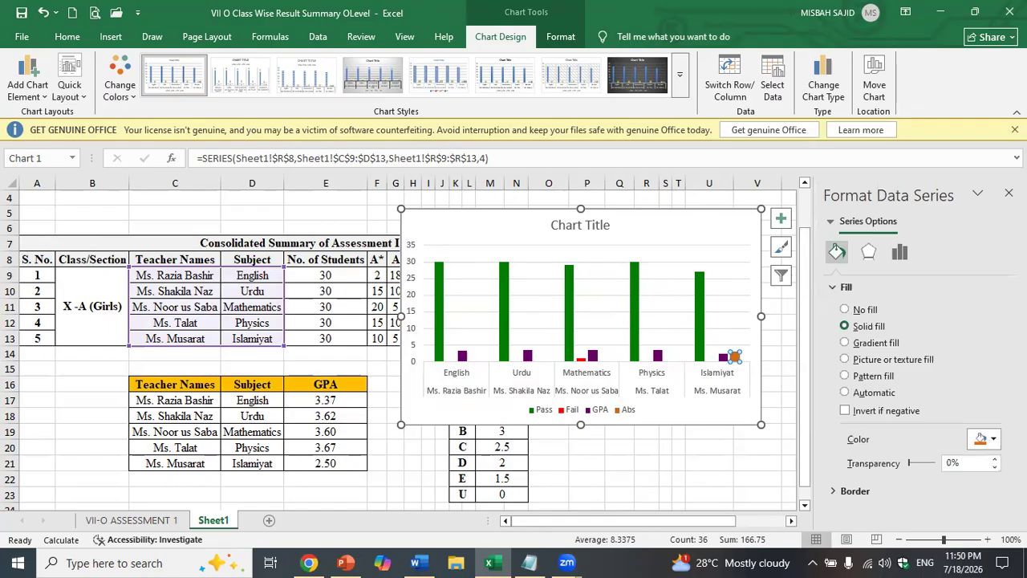
{"action": "left_click", "coordinate": [1008, 193]}
{"action": "left_click", "coordinate": [735, 233]}
{"action": "left_click_drag", "start_coordinate": [736, 233], "coordinate": [888, 228]}
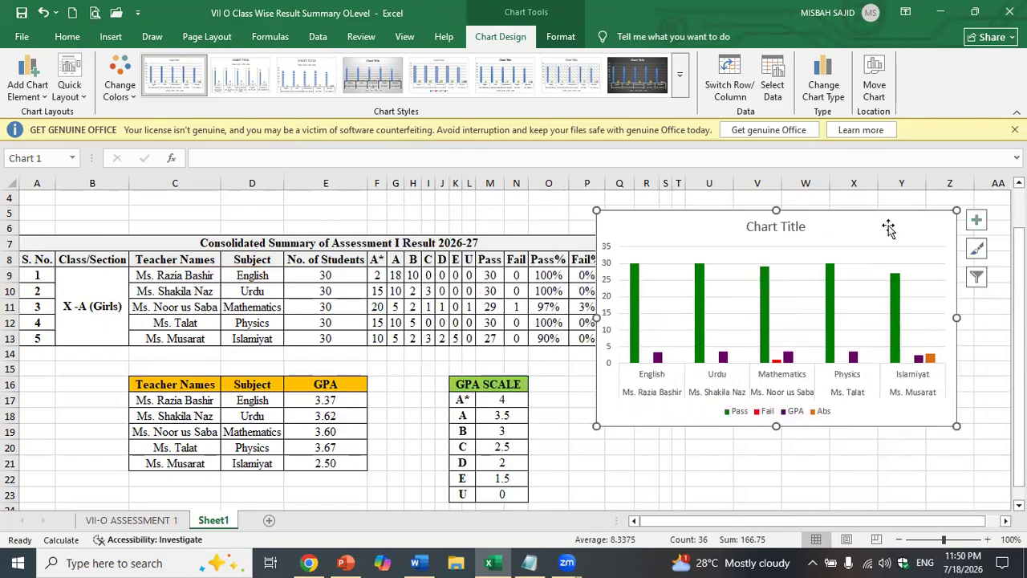
- Shift the chart further right to uncover the GPA and Abs columns, then select R9
{"action": "double_click", "coordinate": [889, 228]}
{"action": "left_click", "coordinate": [1009, 193]}
{"action": "left_click_drag", "start_coordinate": [854, 229], "coordinate": [904, 235]}
{"action": "left_click_drag", "start_coordinate": [918, 236], "coordinate": [921, 239]}
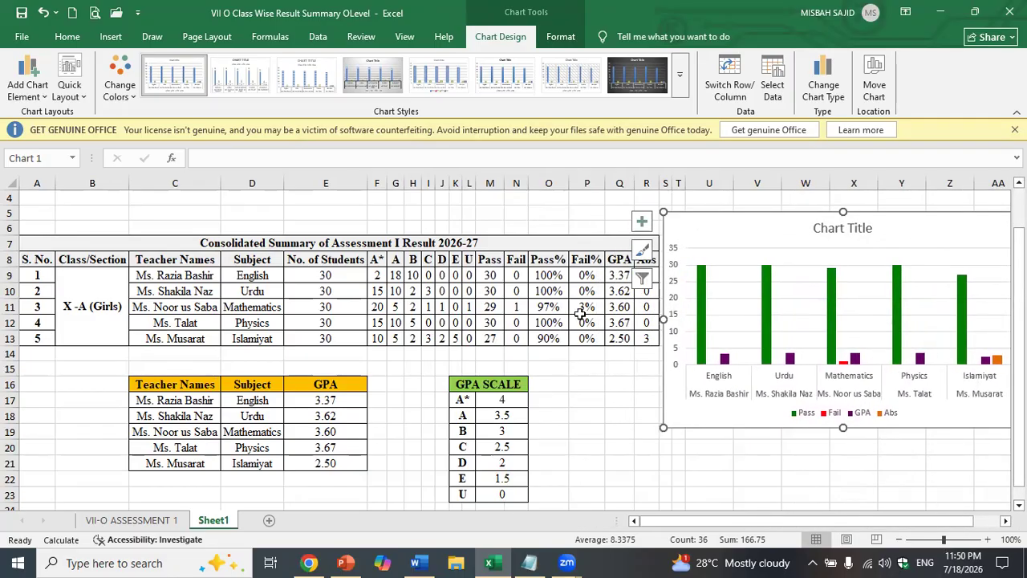
{"action": "left_click", "coordinate": [596, 431]}
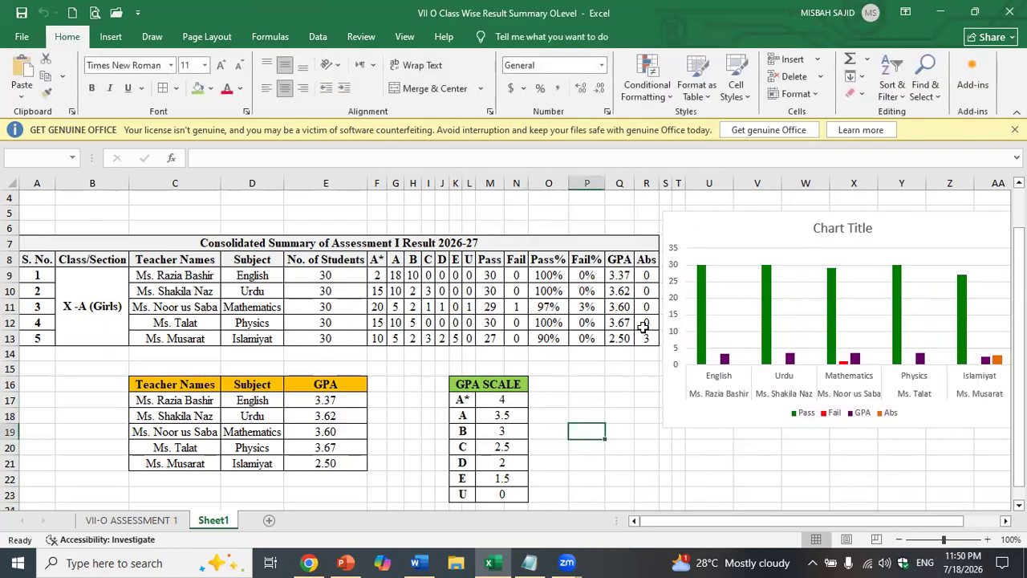
{"action": "left_click", "coordinate": [646, 276]}
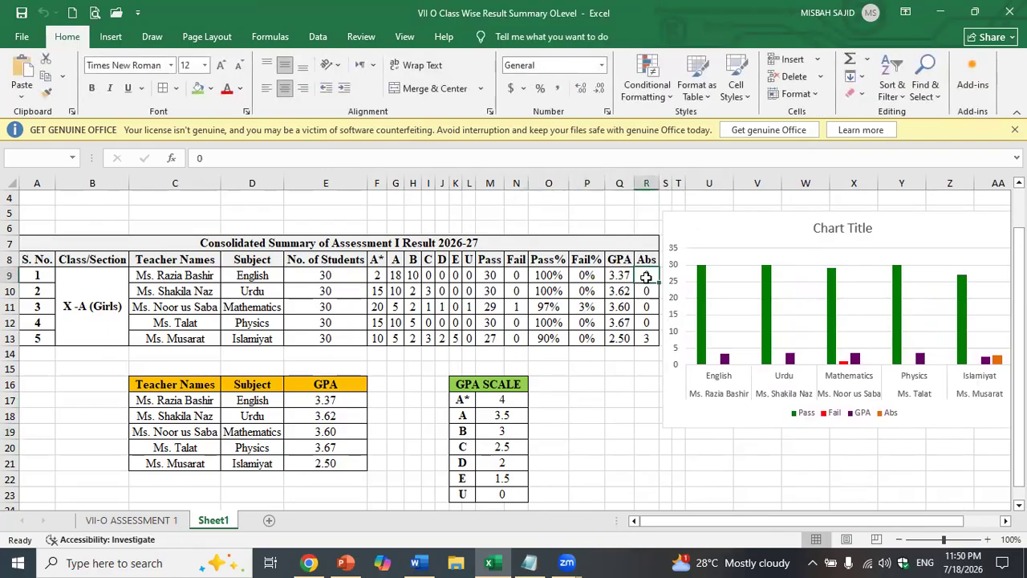
- Enter 5 English absentees, 5 B grades each for English and Urdu, and Urdu's C count 0
{"action": "type", "text": "5"}
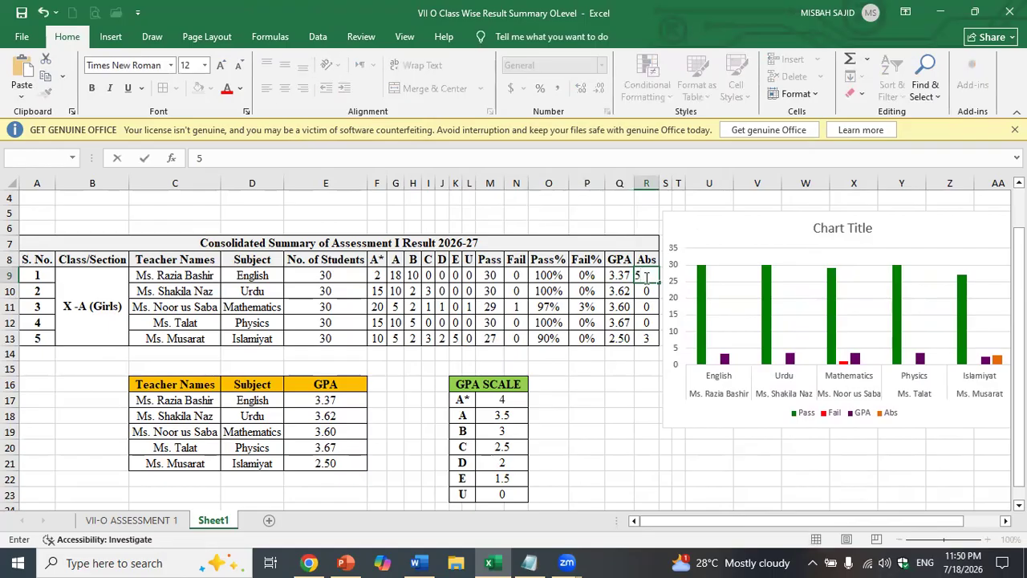
{"action": "key", "text": "Left"}
{"action": "key", "text": "Left"}
{"action": "key", "text": "Left"}
{"action": "key", "text": "Left"}
{"action": "key", "text": "Left"}
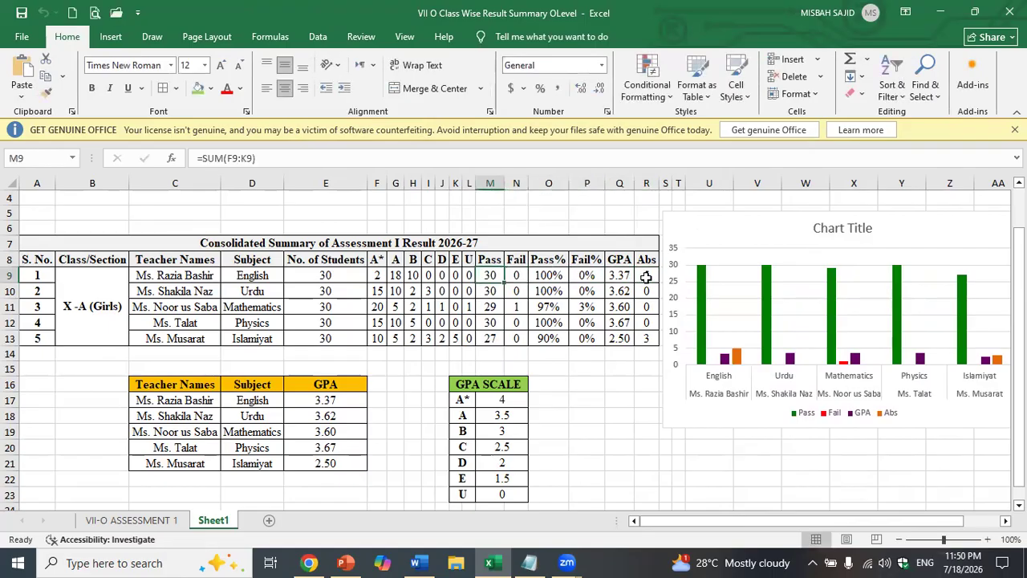
{"action": "key", "text": "Left"}
{"action": "key", "text": "Left"}
{"action": "key", "text": "Left"}
{"action": "key", "text": "Left"}
{"action": "key", "text": "Left"}
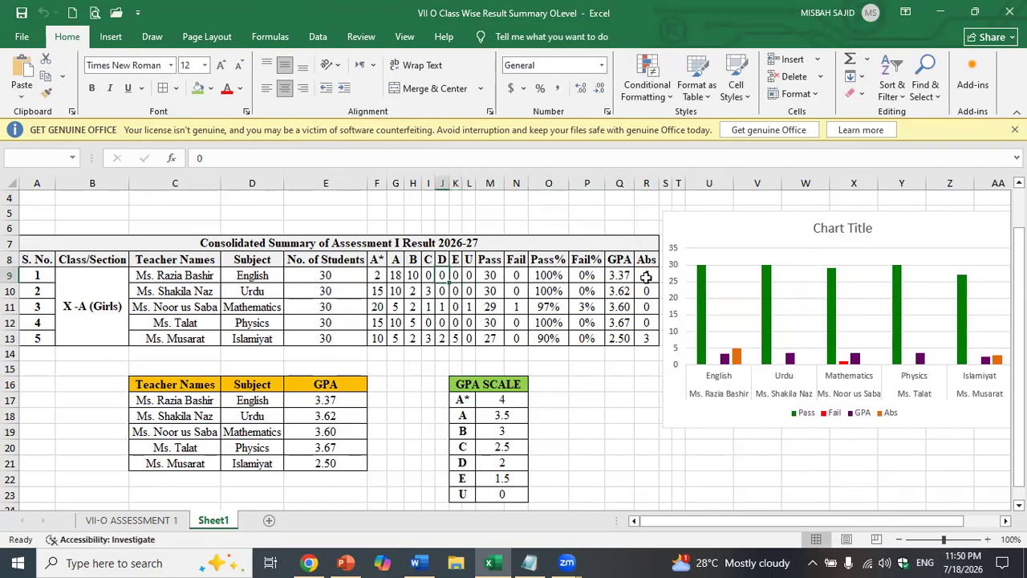
{"action": "type", "text": "5"}
{"action": "key", "text": "Return"}
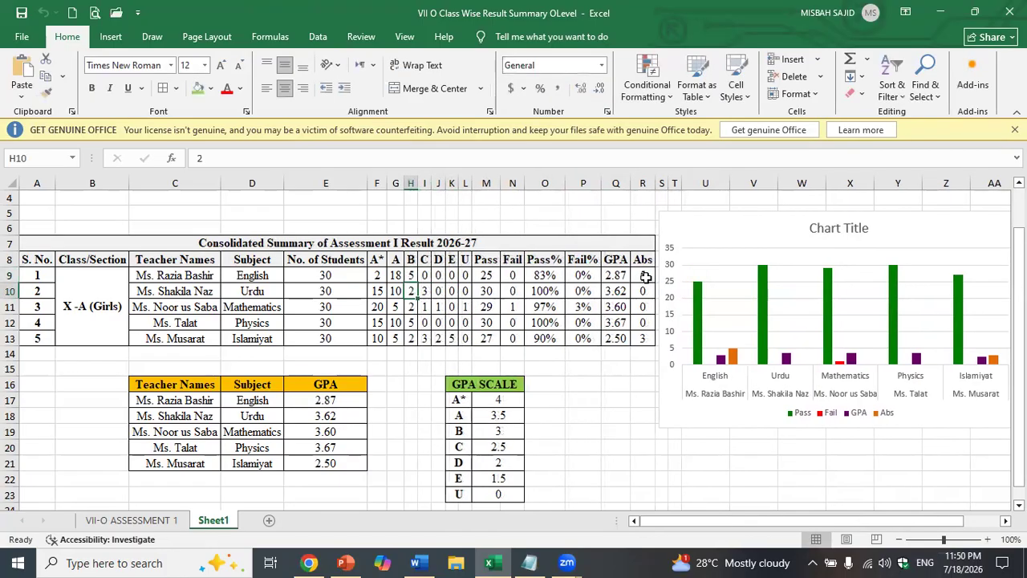
{"action": "type", "text": "5"}
{"action": "left_click", "coordinate": [431, 297]}
{"action": "type", "text": "30"}
{"action": "key", "text": "Right"}
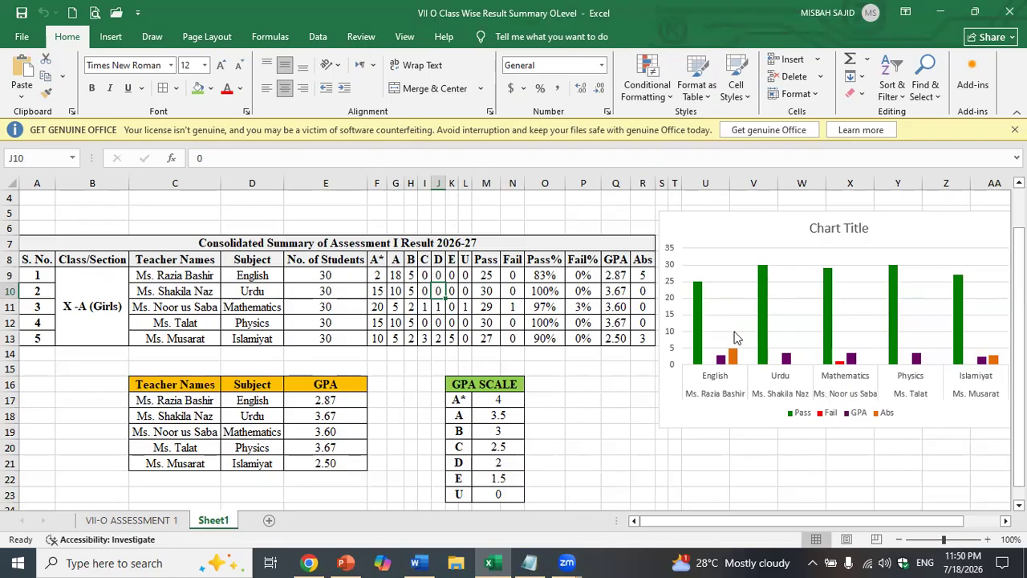
- Apply a second-row preset chart style that makes Pass bars blue and GPA bars green
{"action": "mouse_move", "coordinate": [786, 358]}
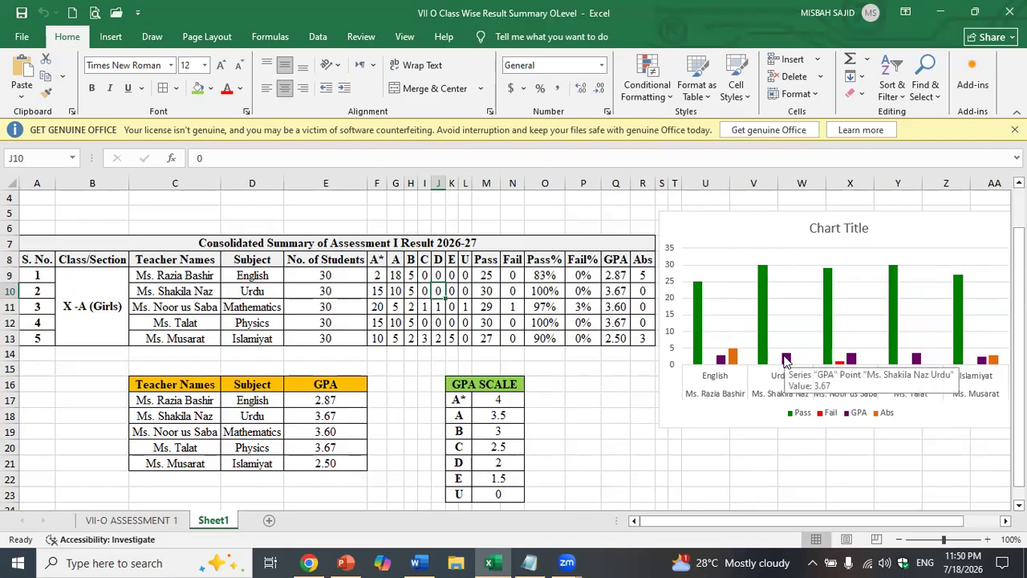
{"action": "left_click", "coordinate": [785, 358]}
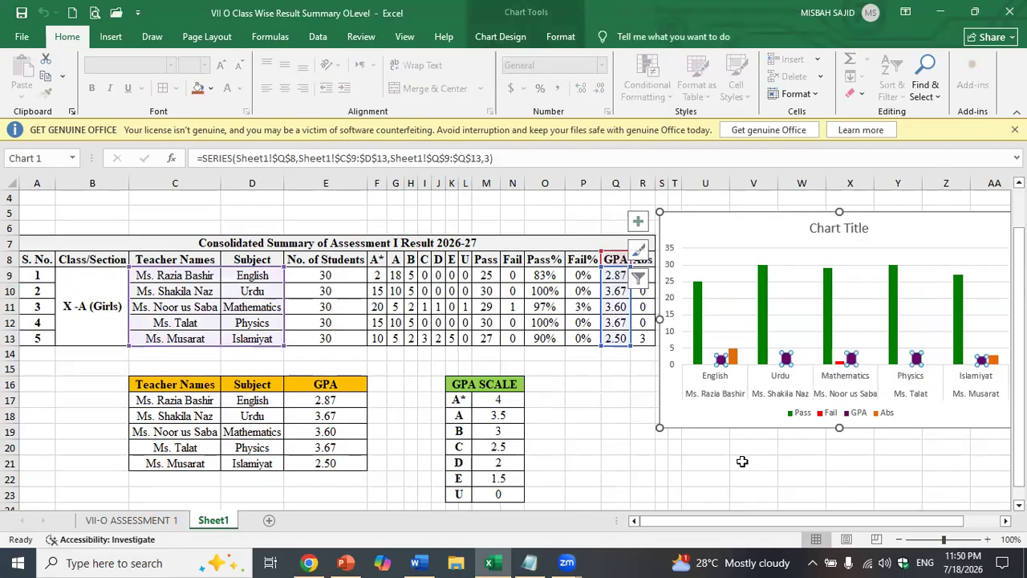
{"action": "left_click", "coordinate": [752, 484]}
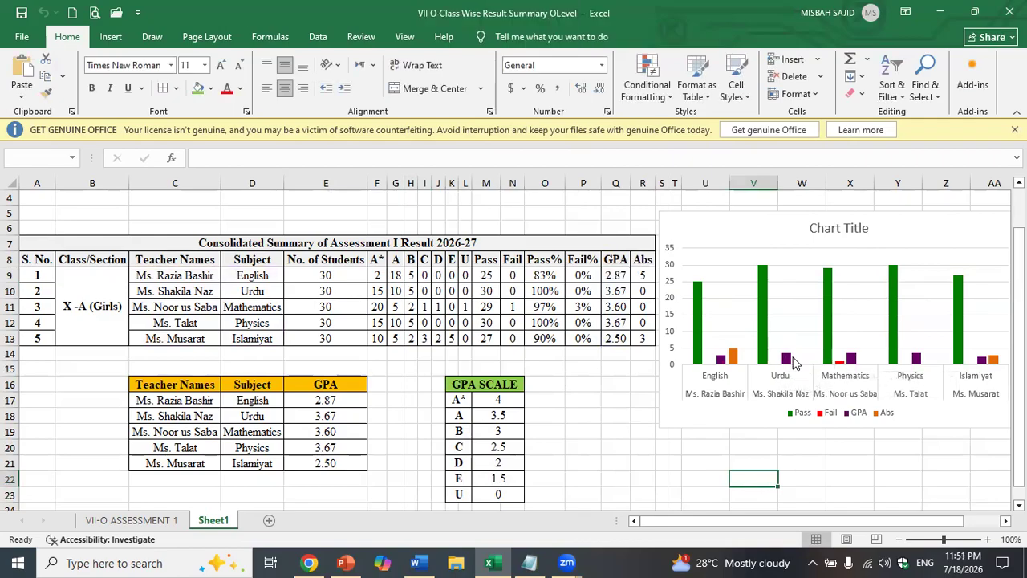
{"action": "mouse_move", "coordinate": [791, 363]}
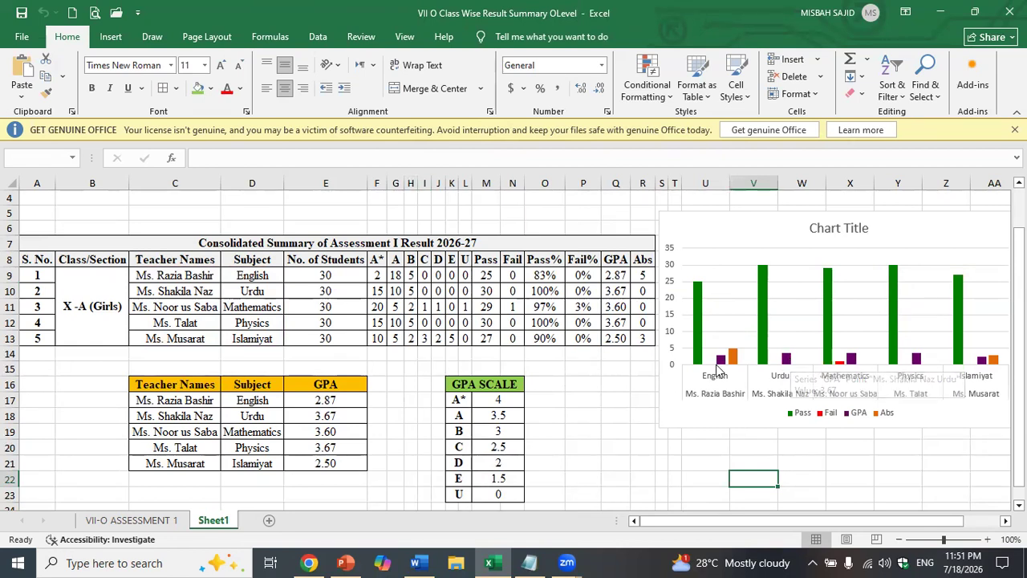
{"action": "double_click", "coordinate": [692, 223]}
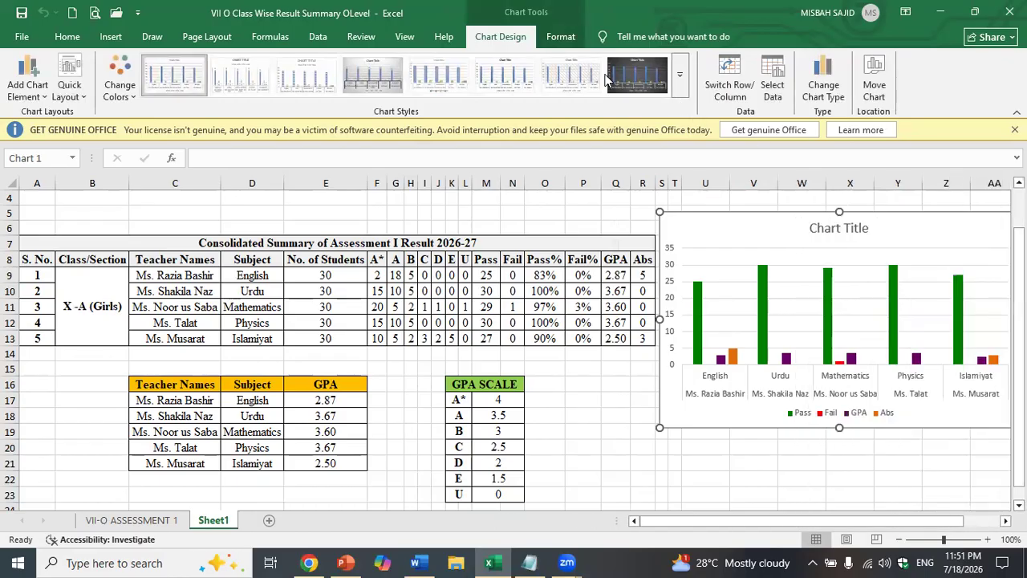
{"action": "left_click", "coordinate": [679, 85]}
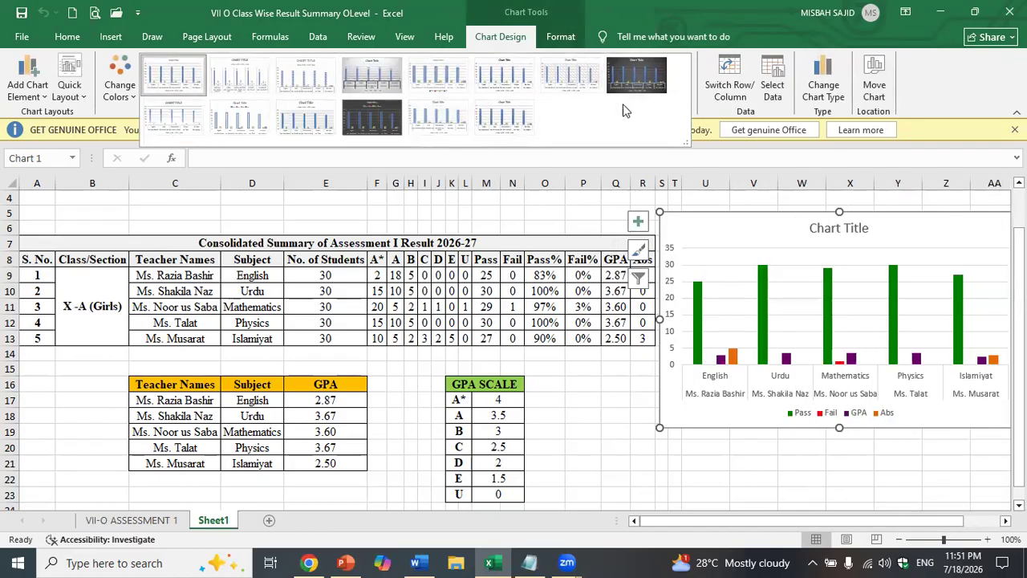
{"action": "left_click", "coordinate": [505, 121]}
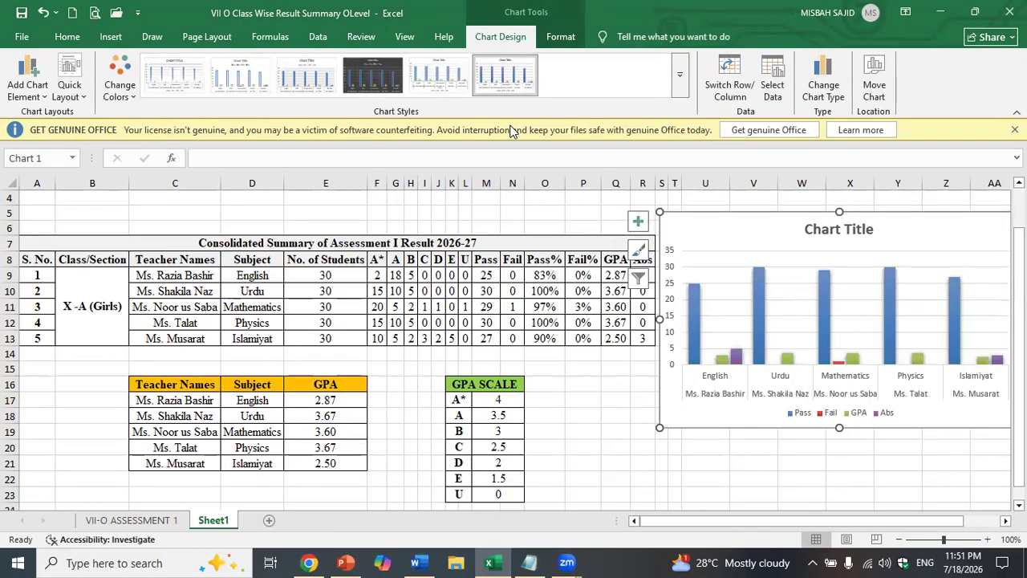
{"action": "left_click", "coordinate": [638, 222]}
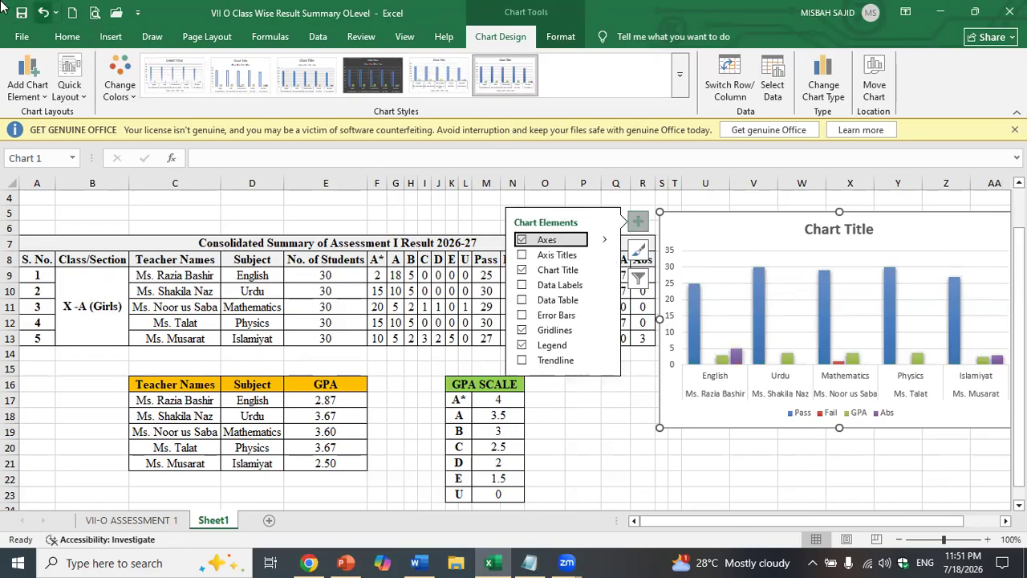
- Undo the blue style and add data labels and a data table to the chart
{"action": "left_click", "coordinate": [43, 13]}
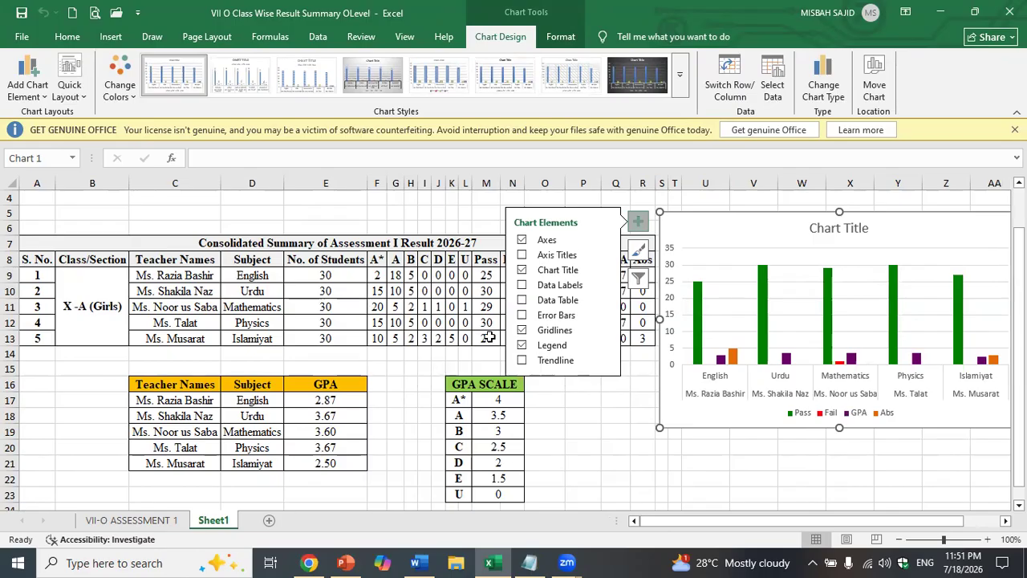
{"action": "left_click", "coordinate": [539, 289]}
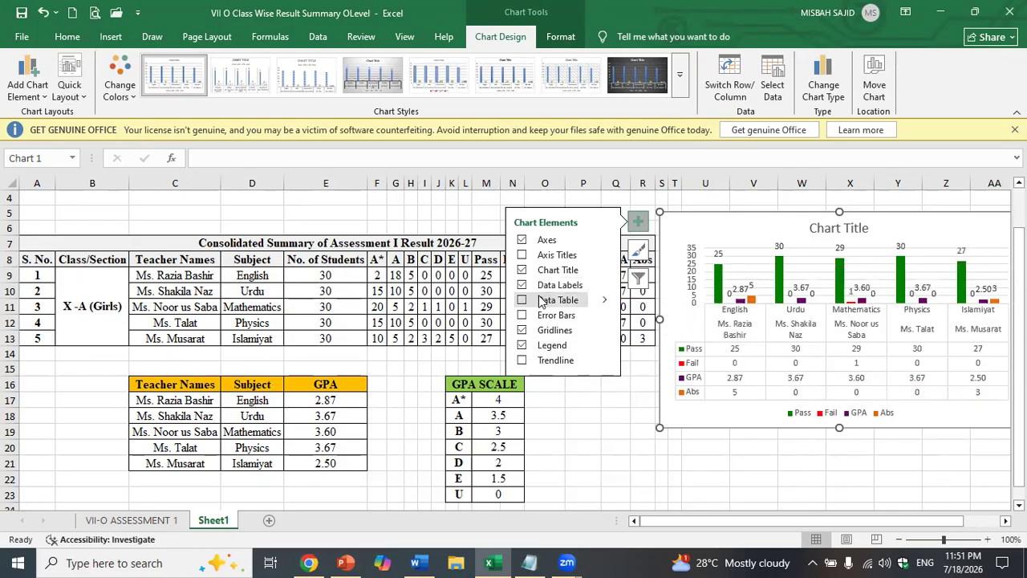
{"action": "left_click", "coordinate": [540, 300]}
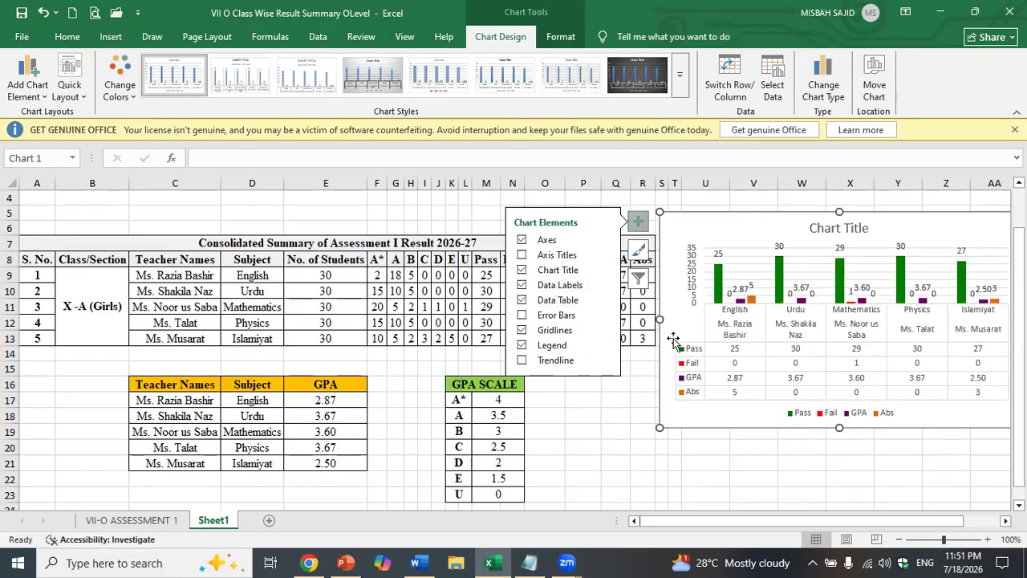
{"action": "left_click", "coordinate": [564, 257]}
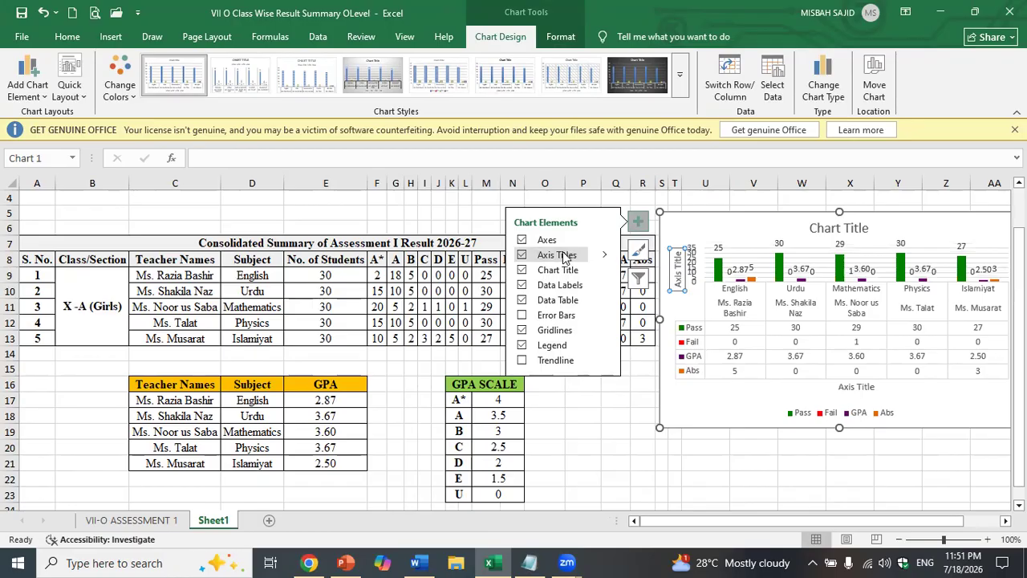
{"action": "left_click", "coordinate": [565, 255]}
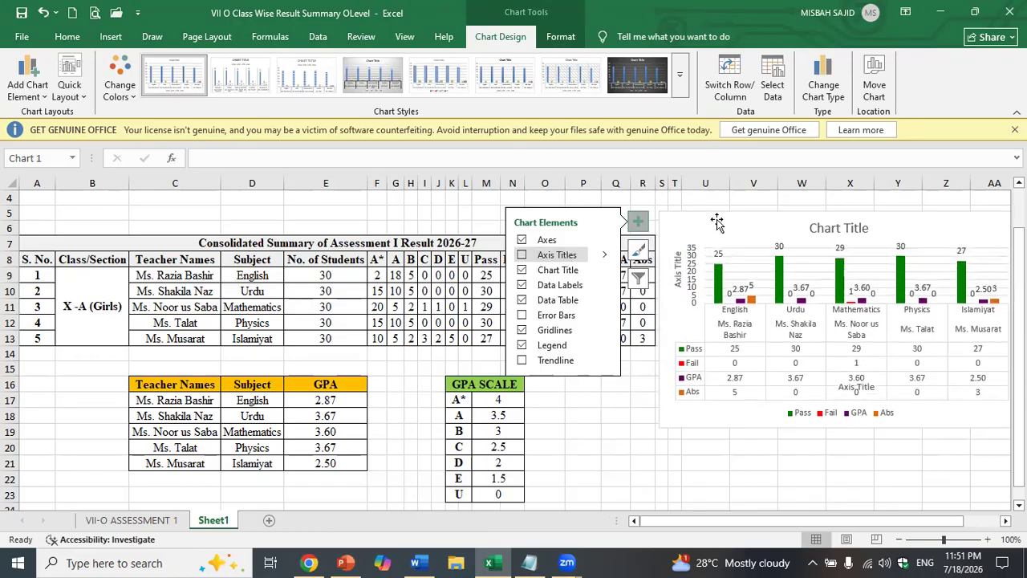
{"action": "left_click", "coordinate": [759, 475]}
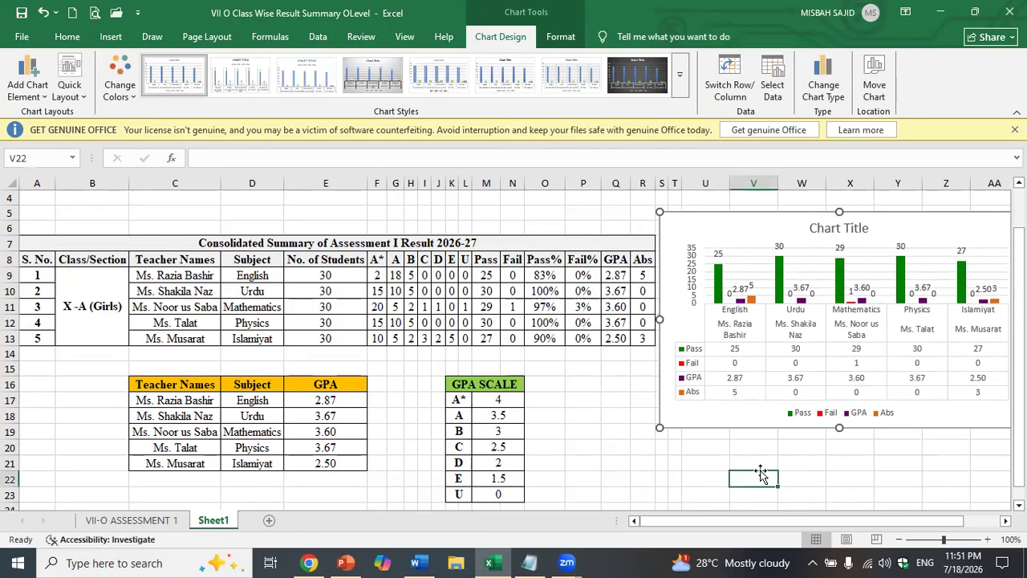
- Inspect the A7 report heading, then move the chart left onto columns E–Q
{"action": "left_click", "coordinate": [549, 247]}
{"action": "double_click", "coordinate": [550, 247]}
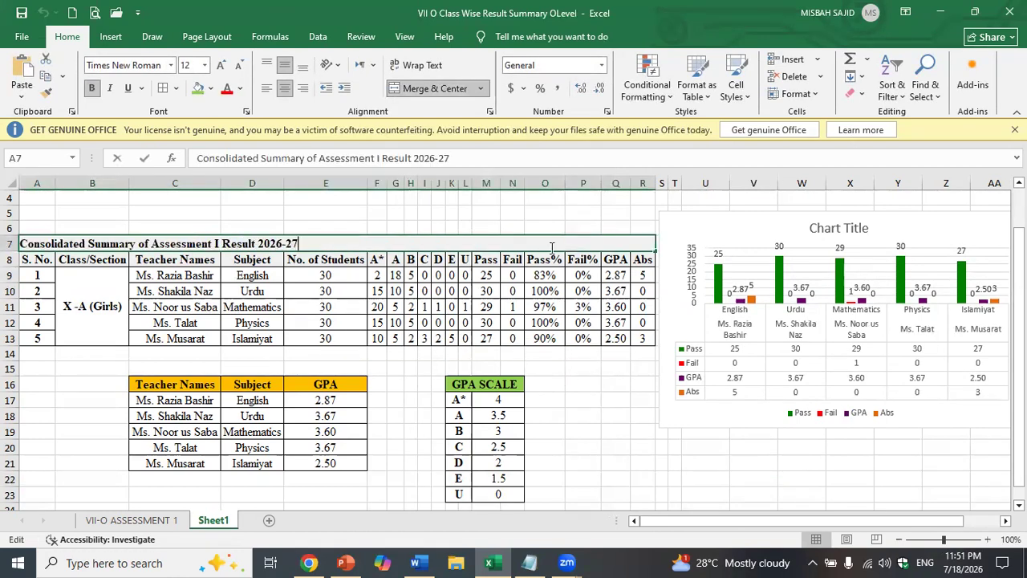
{"action": "key", "text": "shift+Home"}
{"action": "key", "text": "ctrl+c"}
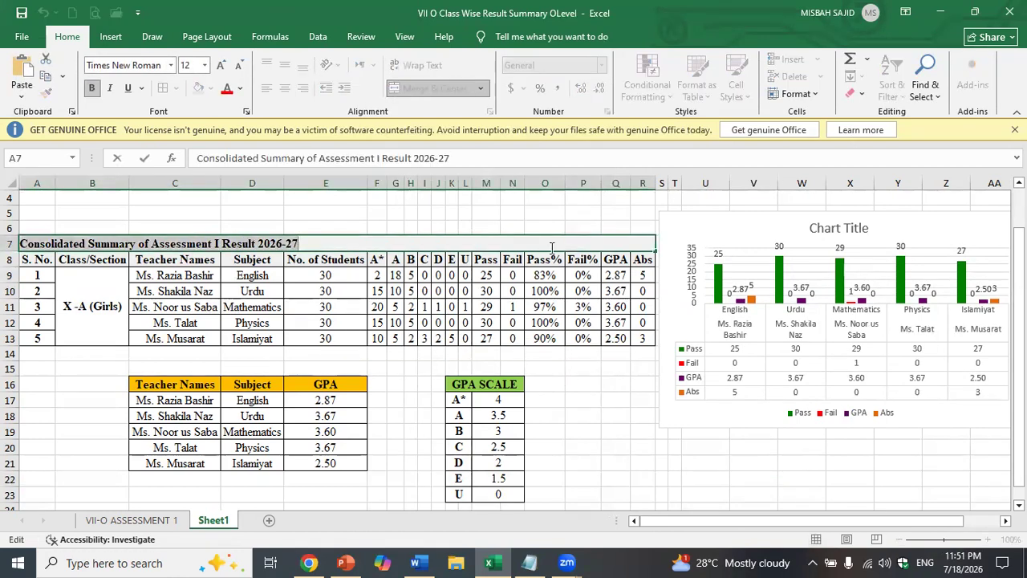
{"action": "left_click", "coordinate": [598, 418]}
{"action": "left_click", "coordinate": [687, 226]}
{"action": "left_click_drag", "start_coordinate": [688, 225], "coordinate": [319, 231]}
- Replace the chart title with 'X-A (Girls) Assessment I Result 2026-27'
{"action": "left_click", "coordinate": [472, 233]}
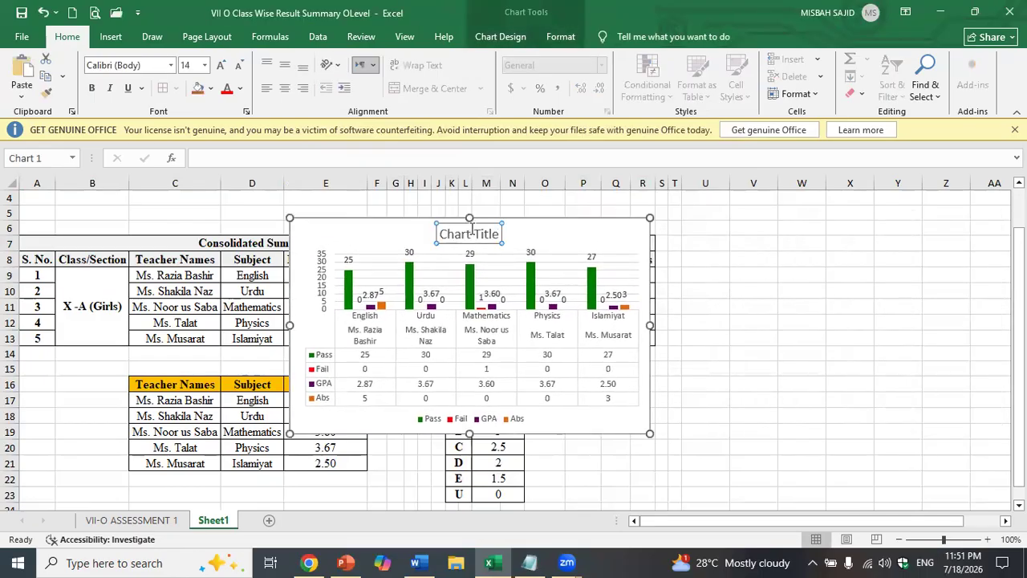
{"action": "double_click", "coordinate": [472, 234]}
{"action": "key", "text": "ctrl+a"}
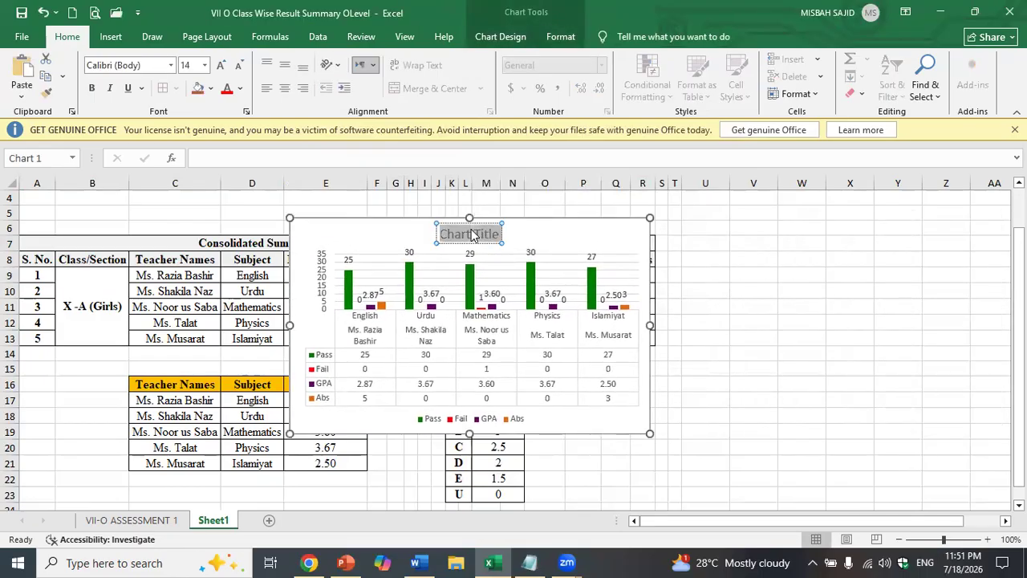
{"action": "key", "text": "ctrl+v"}
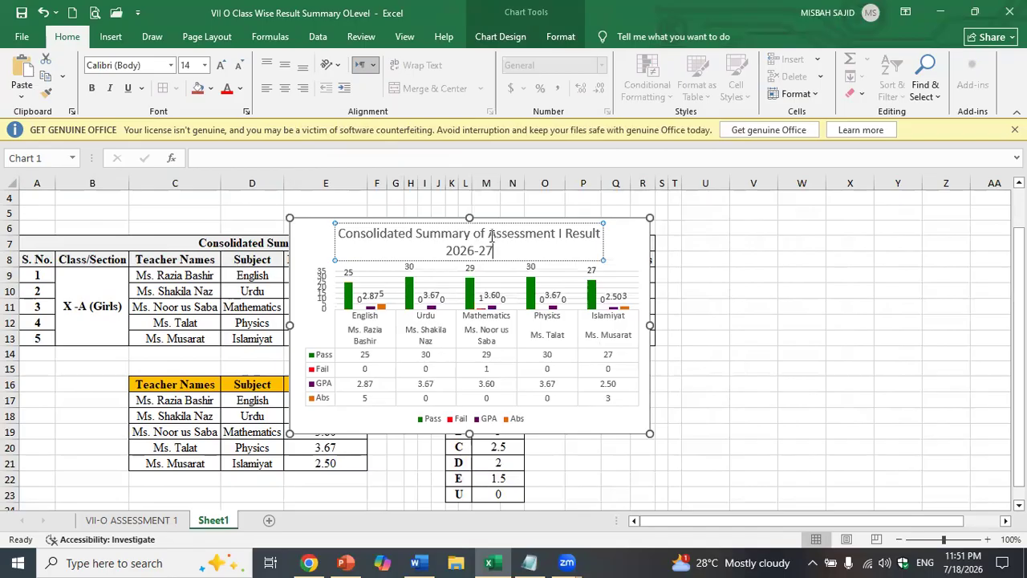
{"action": "left_click", "coordinate": [481, 233]}
{"action": "left_click_drag", "start_coordinate": [481, 233], "coordinate": [337, 234]}
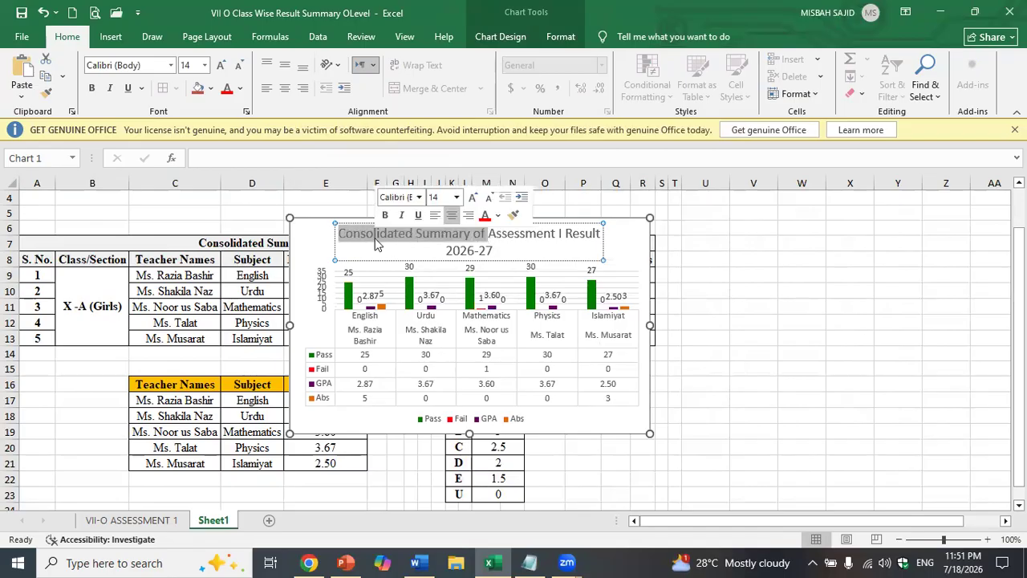
{"action": "key", "text": "BackSpace"}
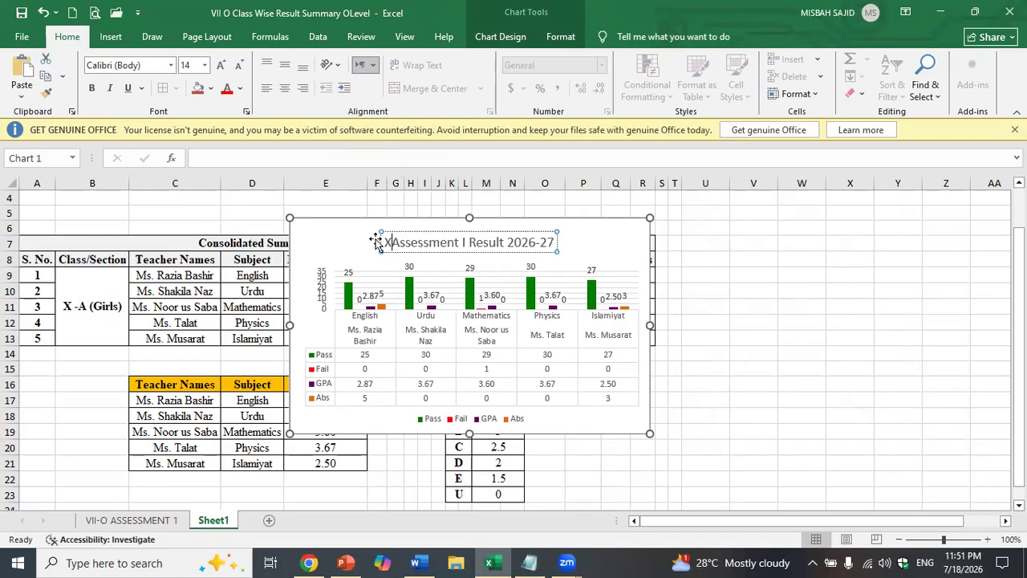
{"action": "type", "text": "X-A (Girls"}
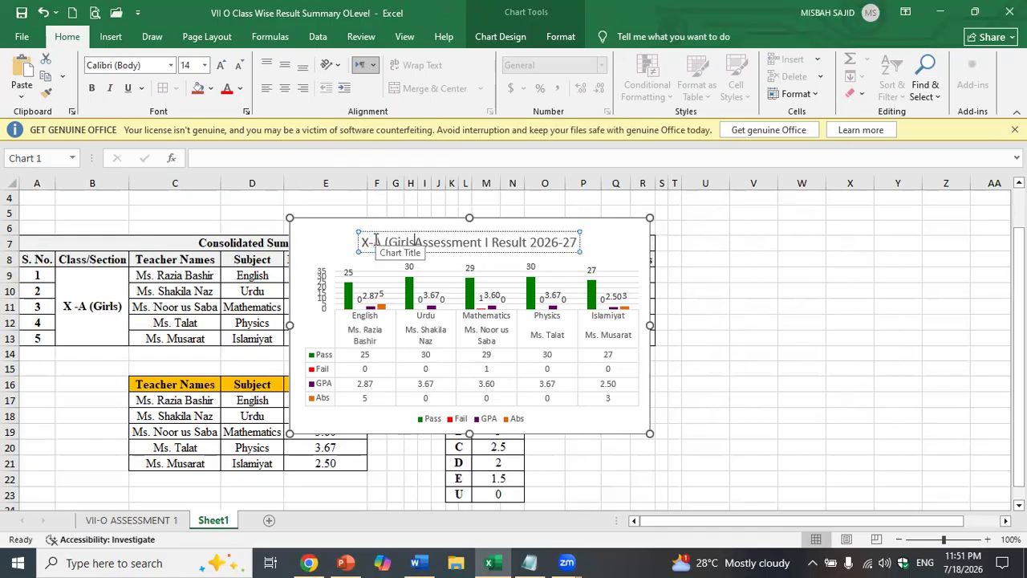
{"action": "type", "text": ")"}
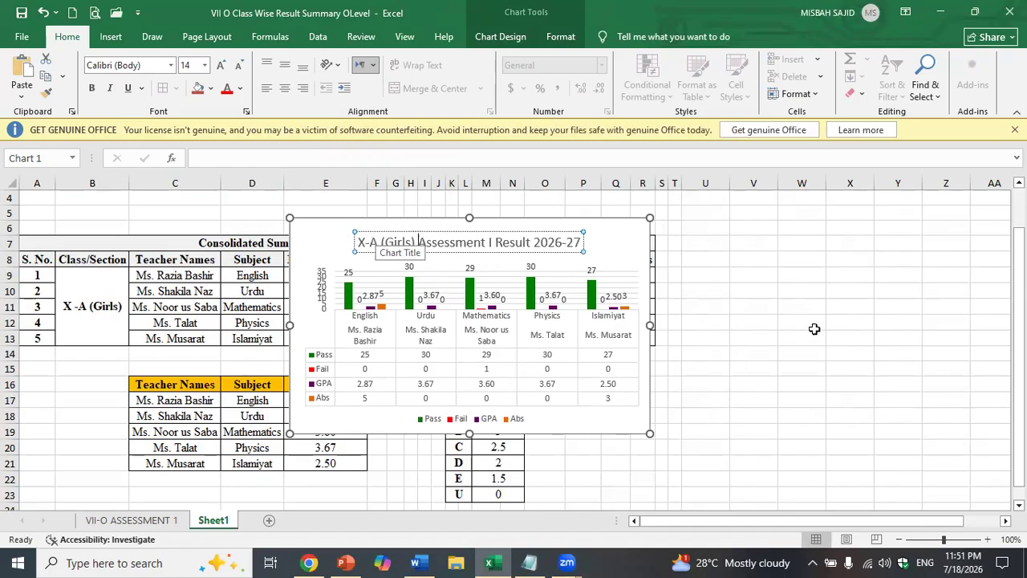
{"action": "left_click", "coordinate": [773, 349]}
- Enlarge the chart from its corner and move it below the tables around row 25
{"action": "left_click", "coordinate": [646, 437]}
{"action": "left_click_drag", "start_coordinate": [648, 433], "coordinate": [780, 502]}
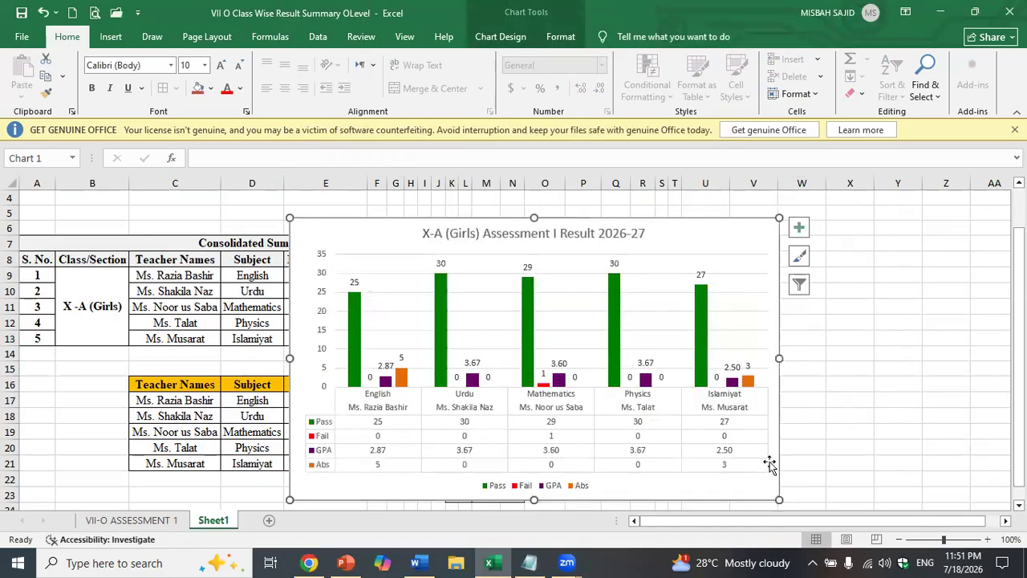
{"action": "left_click_drag", "start_coordinate": [697, 238], "coordinate": [955, 390]}
{"action": "scroll", "coordinate": [753, 252], "scroll_direction": "down", "scroll_amount": 4}
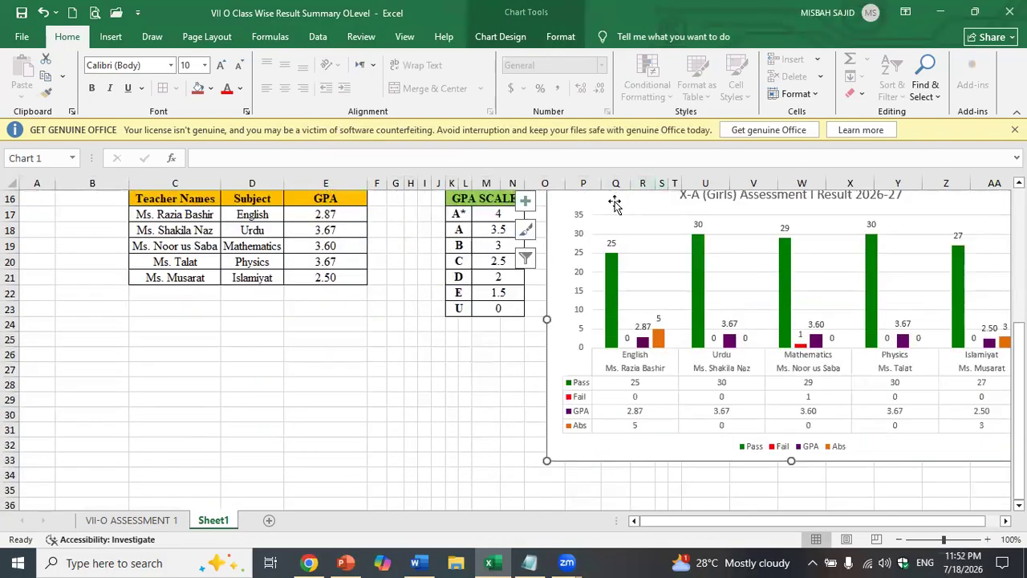
{"action": "left_click_drag", "start_coordinate": [612, 204], "coordinate": [112, 354]}
{"action": "scroll", "coordinate": [522, 406], "scroll_direction": "down", "scroll_amount": 5}
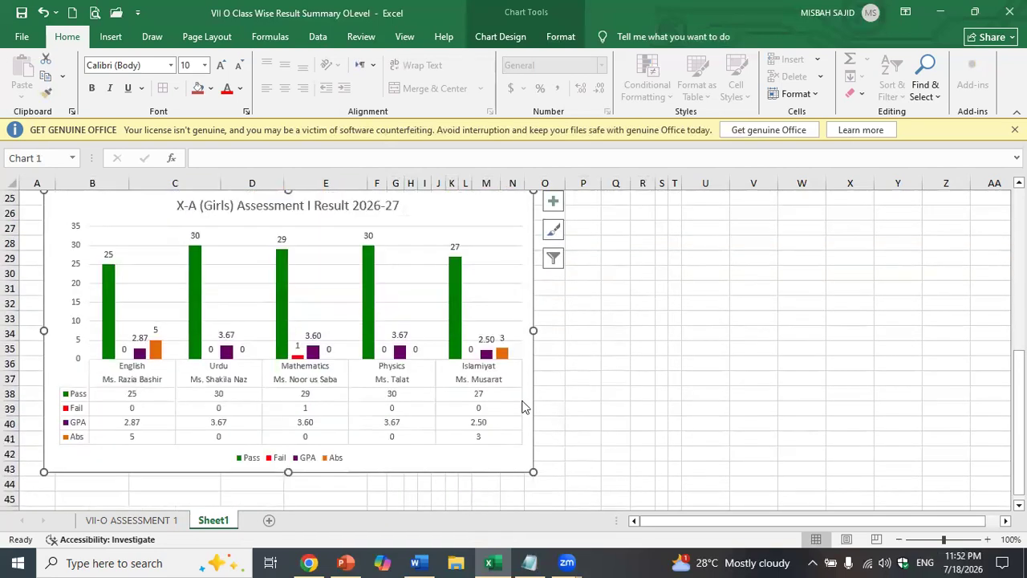
{"action": "scroll", "coordinate": [562, 429], "scroll_direction": "up", "scroll_amount": 4}
{"action": "scroll", "coordinate": [579, 441], "scroll_direction": "up", "scroll_amount": 6}
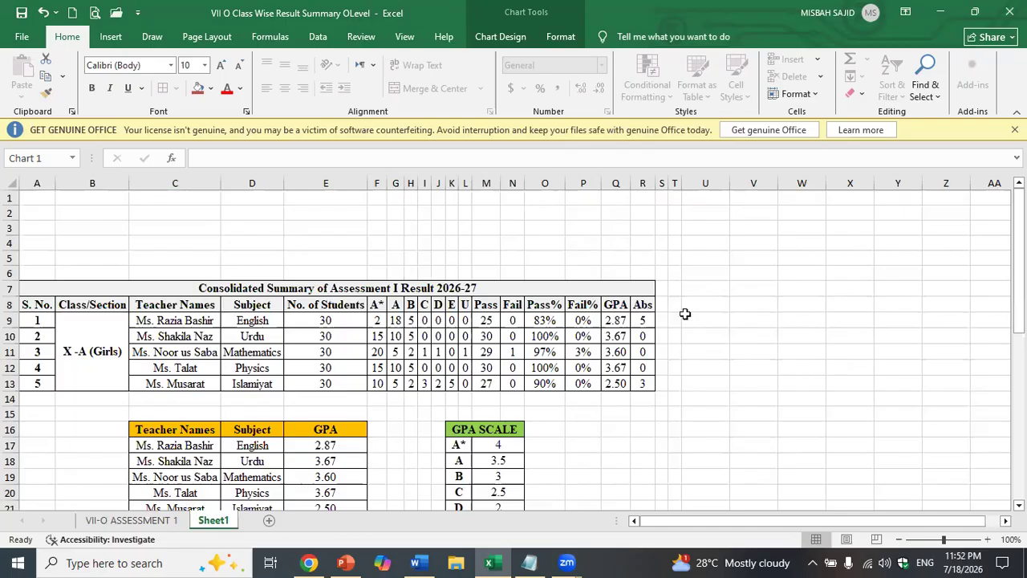
- Merge and centre A1:R2 and enter the heading 'Misbah EduFusion'
{"action": "left_click_drag", "start_coordinate": [37, 198], "coordinate": [642, 211]}
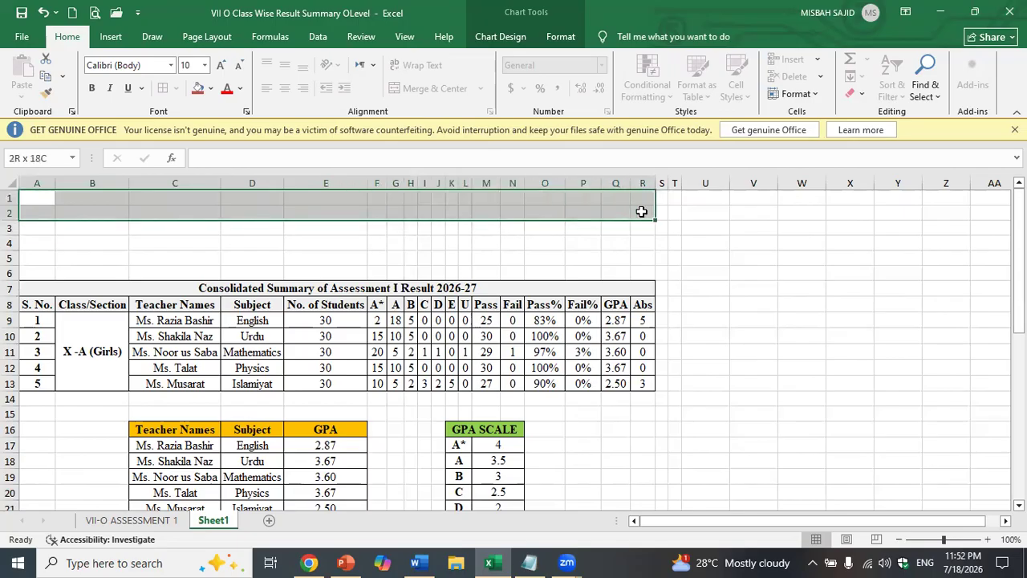
{"action": "left_click_drag", "start_coordinate": [642, 211], "coordinate": [642, 211]}
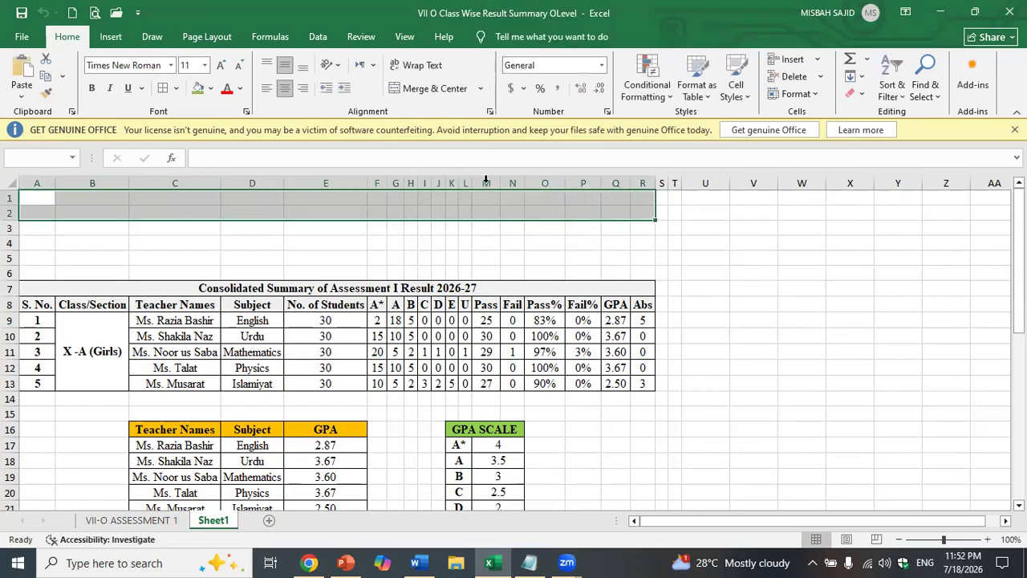
{"action": "left_click", "coordinate": [404, 89]}
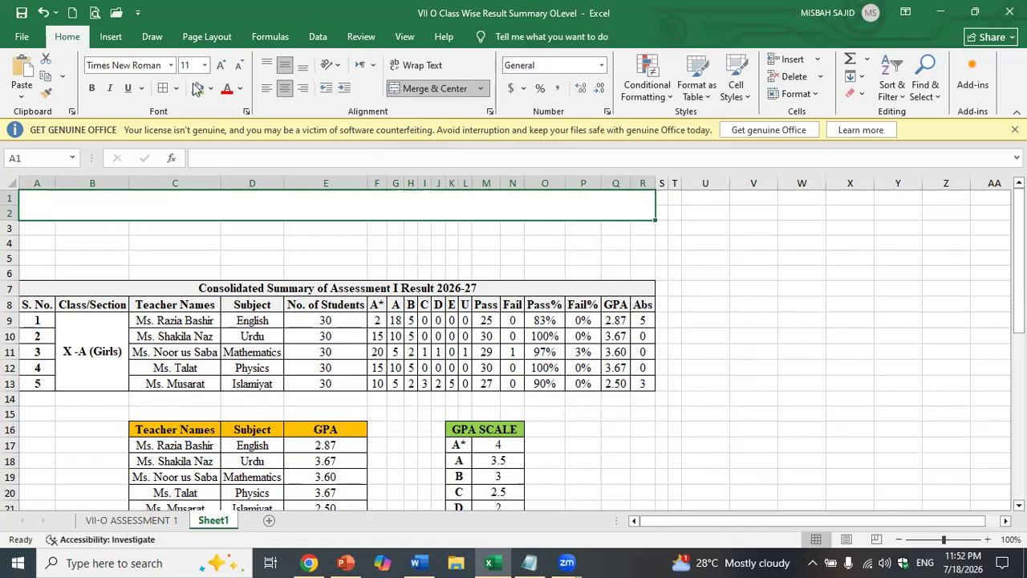
{"action": "left_click", "coordinate": [217, 66]}
{"action": "left_click", "coordinate": [217, 66]}
{"action": "left_click", "coordinate": [217, 66]}
{"action": "left_click", "coordinate": [217, 66]}
{"action": "left_click", "coordinate": [217, 66]}
{"action": "type", "text": "Misbah EDU"}
{"action": "key", "text": "BackSpace"}
{"action": "key", "text": "BackSpace"}
{"action": "type", "text": "du"}
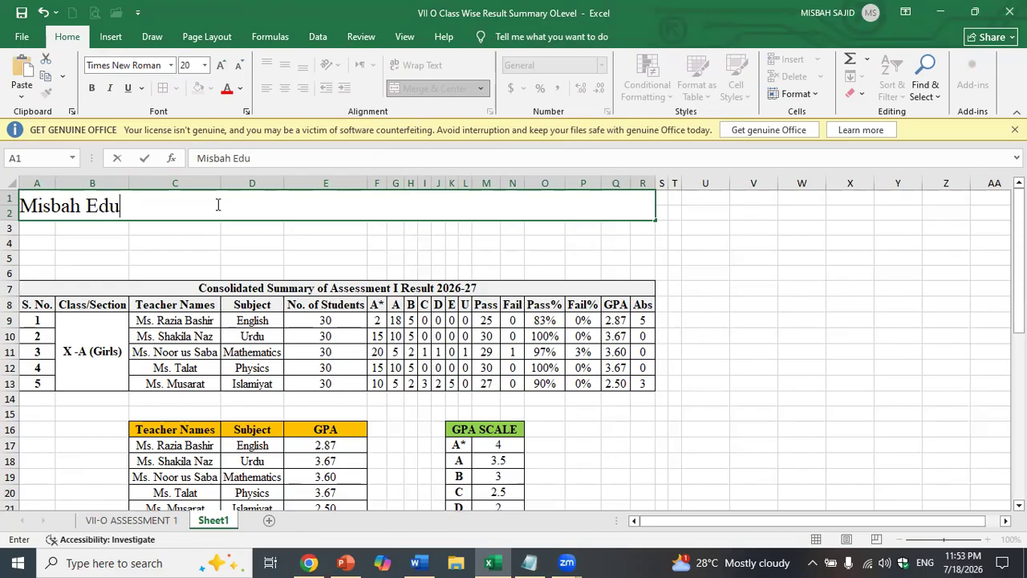
{"action": "type", "text": "Fusion"}
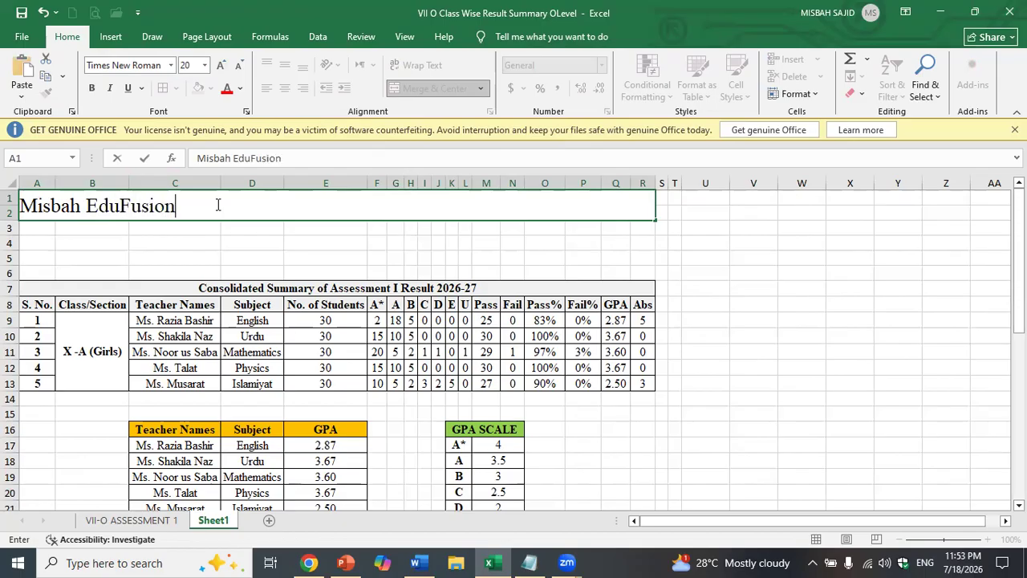
{"action": "key", "text": "Return"}
- Adjust the Misbah EduFusion heading's font size to 28
{"action": "left_click", "coordinate": [217, 205]}
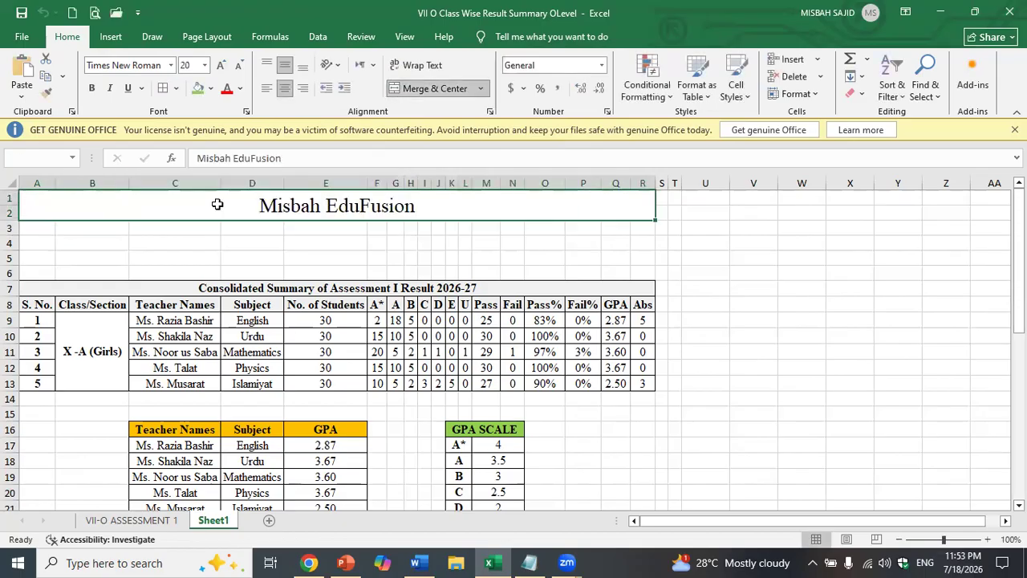
{"action": "left_click", "coordinate": [221, 66]}
{"action": "left_click", "coordinate": [220, 66]}
{"action": "left_click", "coordinate": [221, 66]}
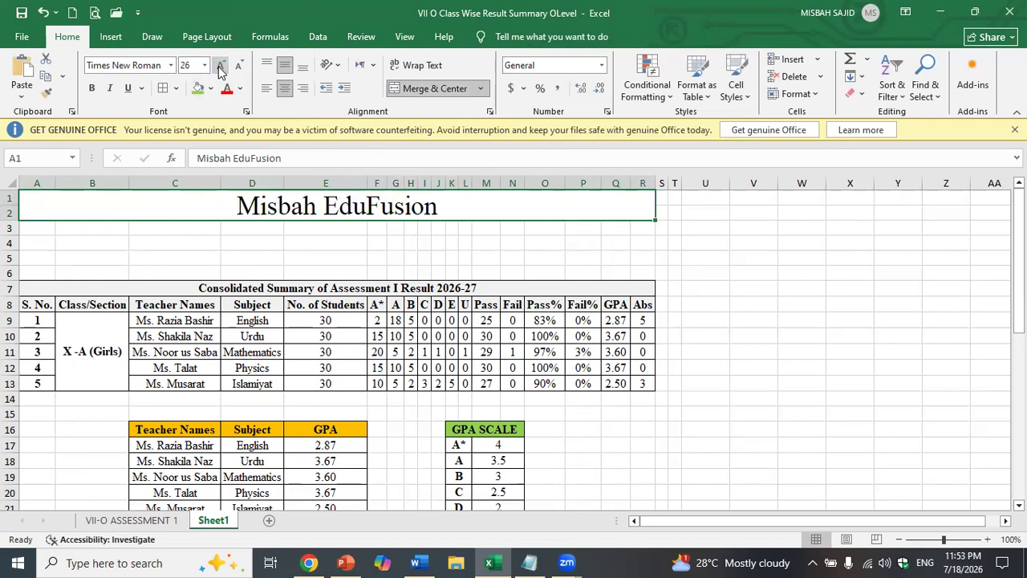
{"action": "left_click", "coordinate": [221, 66]}
{"action": "left_click", "coordinate": [220, 66]}
{"action": "left_click", "coordinate": [314, 272]}
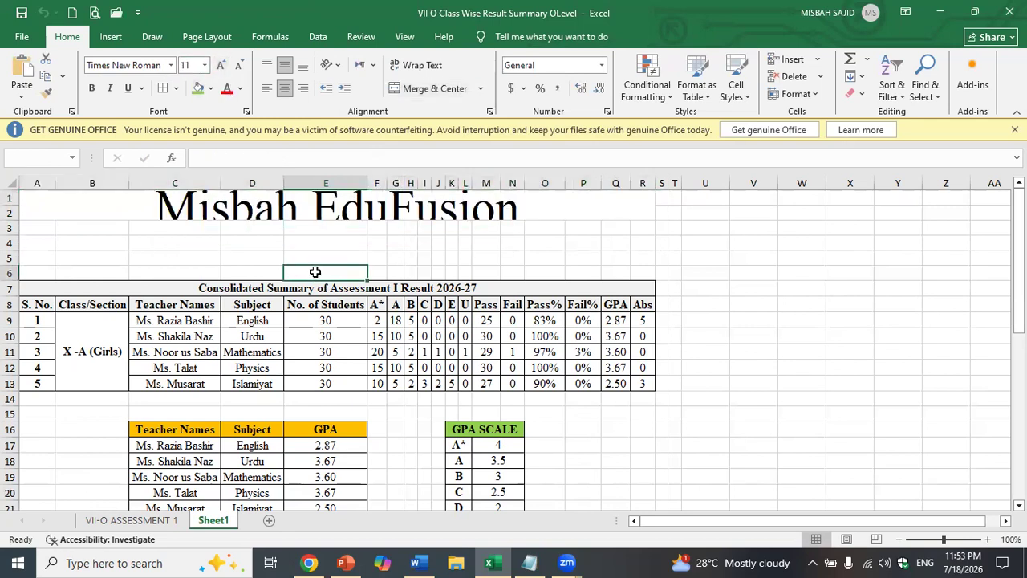
{"action": "left_click", "coordinate": [319, 210]}
{"action": "left_click", "coordinate": [240, 66]}
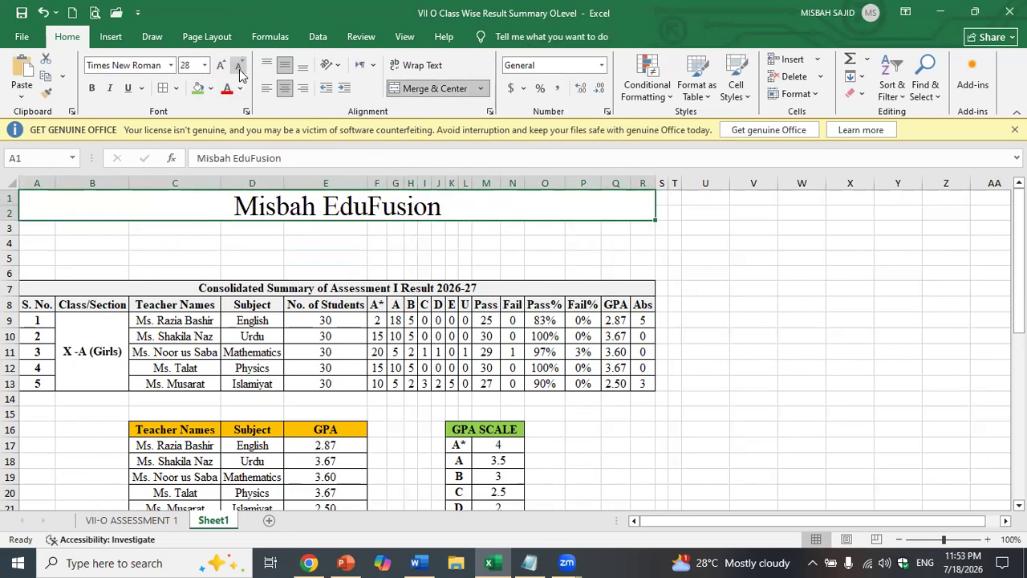
{"action": "left_click", "coordinate": [239, 66]}
{"action": "left_click", "coordinate": [296, 271]}
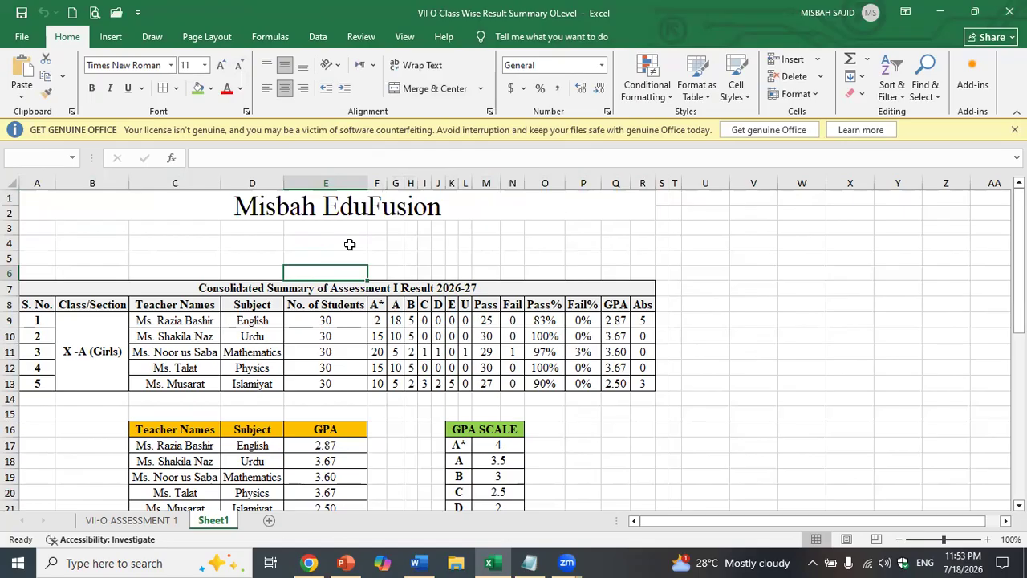
- Merge A3:R3 and paste the row 7 table title into it
{"action": "left_click_drag", "start_coordinate": [44, 227], "coordinate": [642, 228]}
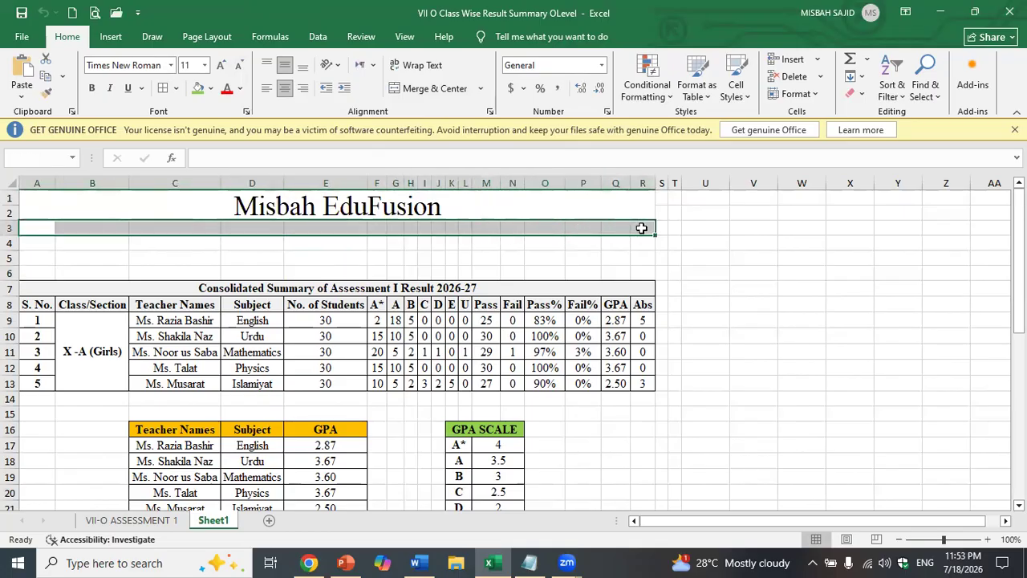
{"action": "left_click", "coordinate": [427, 89]}
{"action": "left_click", "coordinate": [330, 290]}
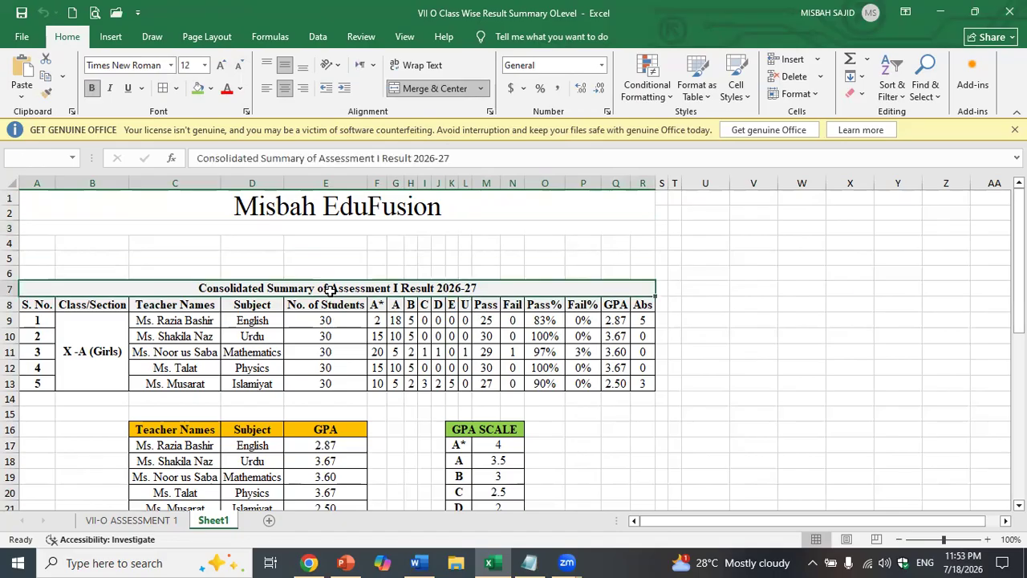
{"action": "key", "text": "ctrl+c"}
{"action": "left_click", "coordinate": [327, 228]}
{"action": "key", "text": "ctrl+v"}
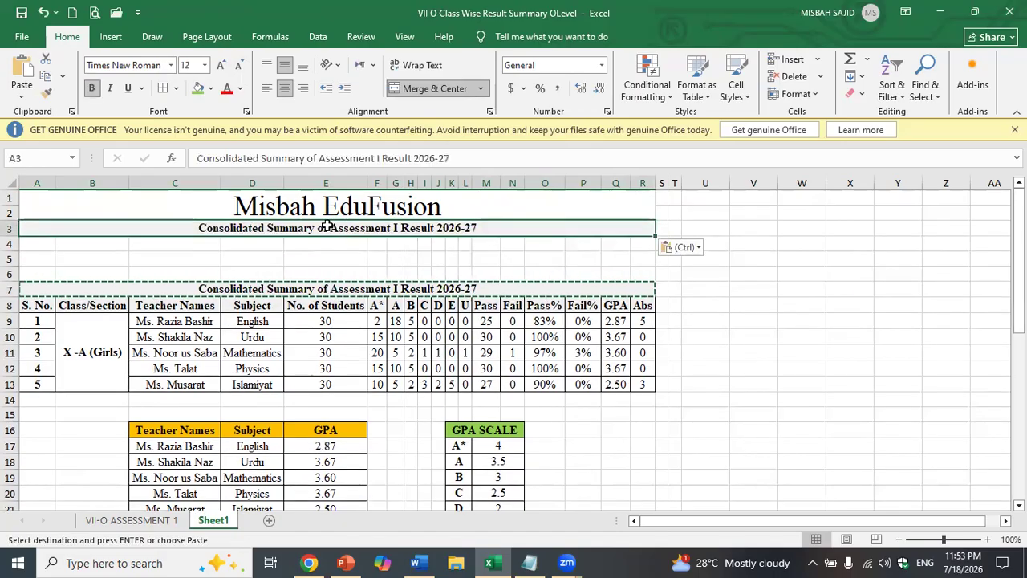
- Edit the row 3 subtitle to read 'Summary of Assessment I Result'
{"action": "double_click", "coordinate": [271, 228]}
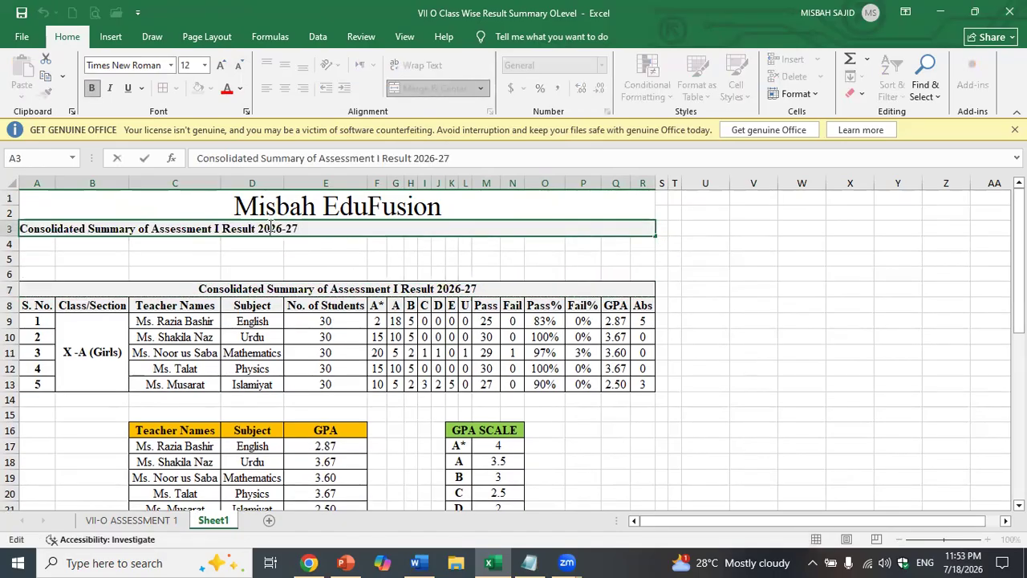
{"action": "left_click", "coordinate": [90, 230]}
{"action": "key", "text": "BackSpace"}
{"action": "key", "text": "BackSpace"}
{"action": "key", "text": "BackSpace"}
{"action": "key", "text": "BackSpace"}
{"action": "key", "text": "BackSpace"}
{"action": "key", "text": "BackSpace"}
{"action": "key", "text": "BackSpace"}
{"action": "key", "text": "BackSpace"}
{"action": "key", "text": "BackSpace"}
{"action": "key", "text": "BackSpace"}
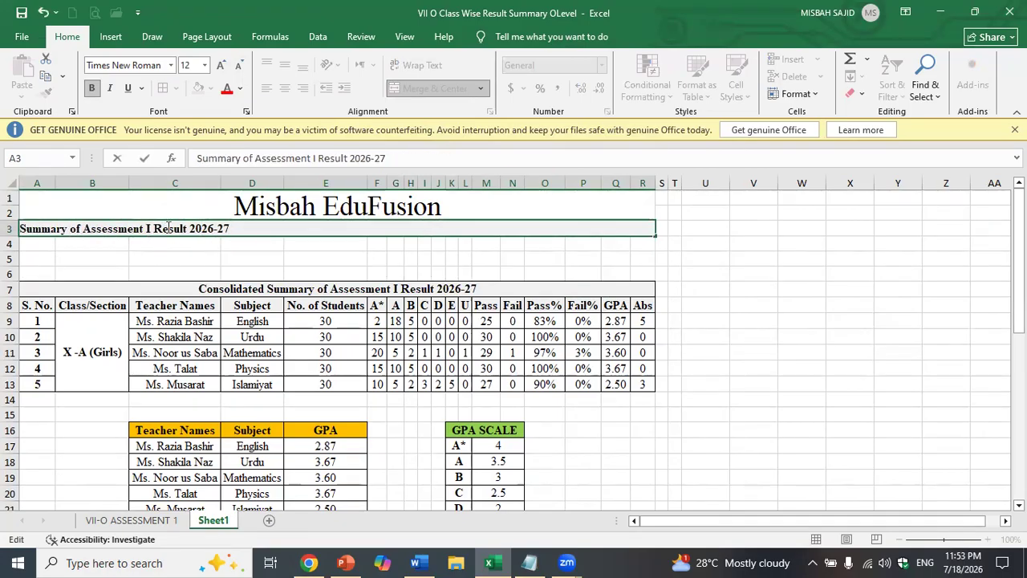
{"action": "left_click", "coordinate": [238, 230]}
{"action": "key", "text": "BackSpace"}
{"action": "key", "text": "BackSpace"}
{"action": "key", "text": "BackSpace"}
{"action": "key", "text": "BackSpace"}
{"action": "key", "text": "BackSpace"}
{"action": "key", "text": "BackSpace"}
{"action": "key", "text": "BackSpace"}
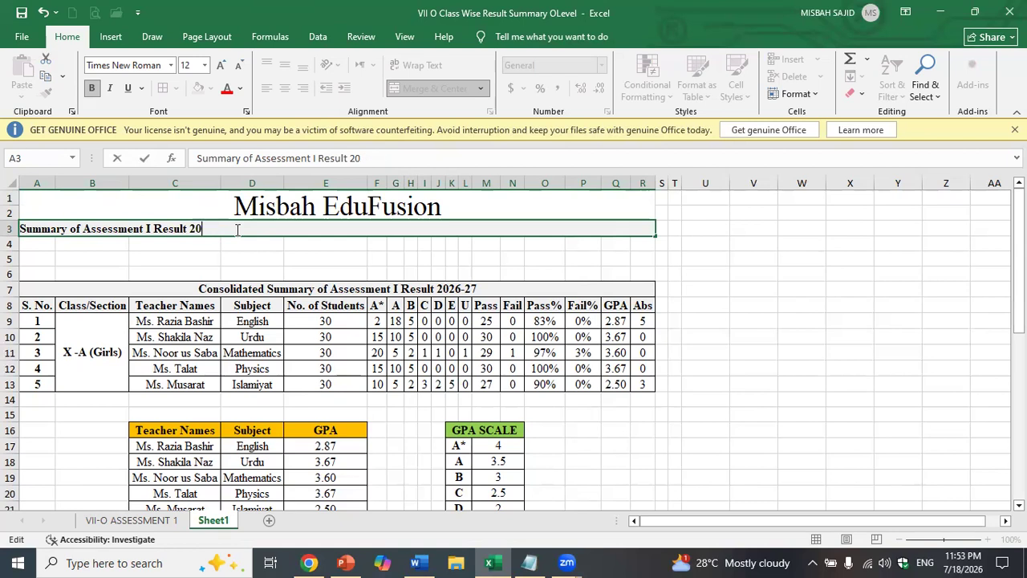
{"action": "left_click", "coordinate": [241, 266]}
- Keep the subtitle's background white and remove all its borders
{"action": "left_click", "coordinate": [251, 228]}
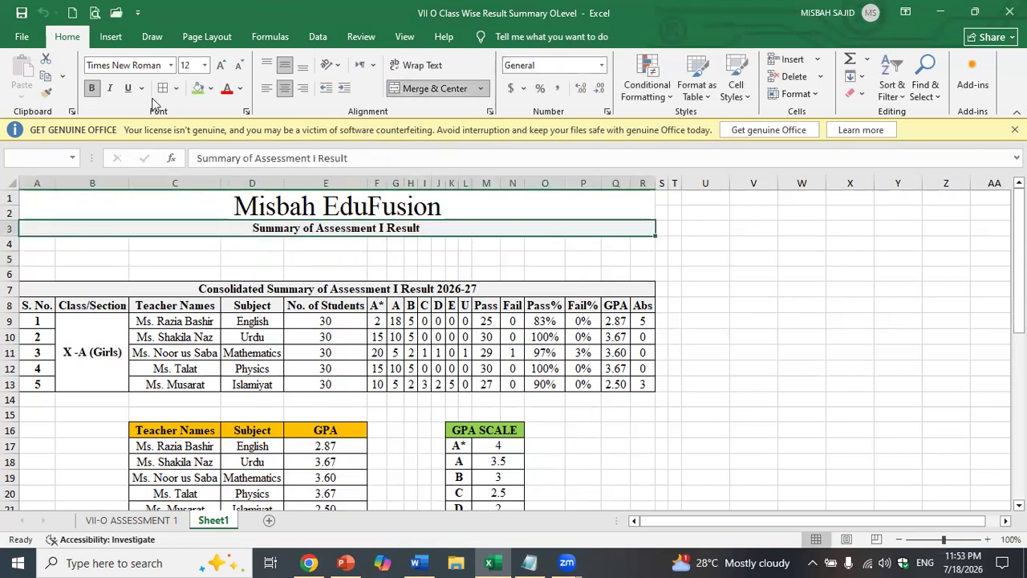
{"action": "left_click", "coordinate": [210, 88]}
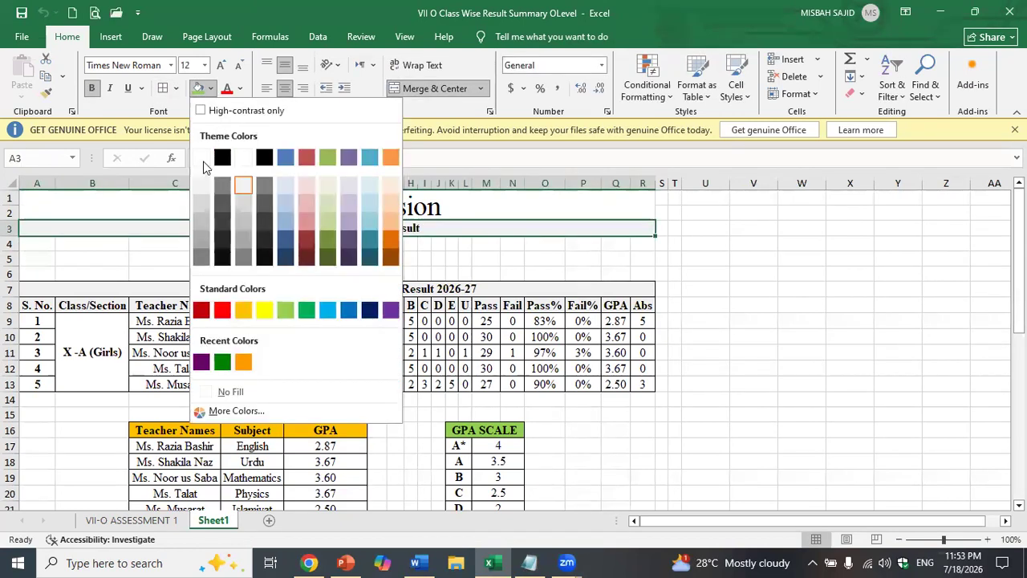
{"action": "left_click", "coordinate": [202, 159]}
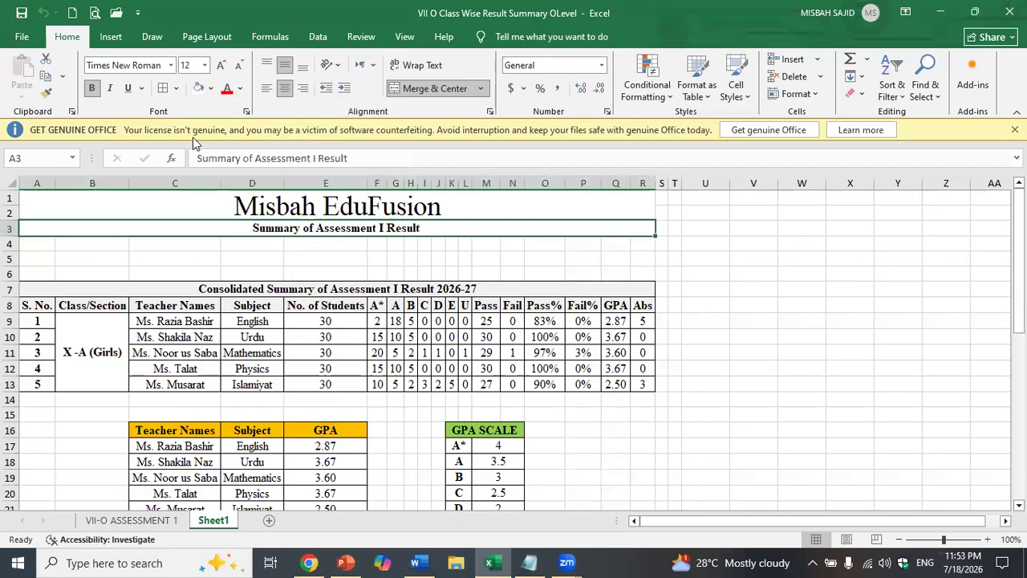
{"action": "left_click", "coordinate": [176, 89]}
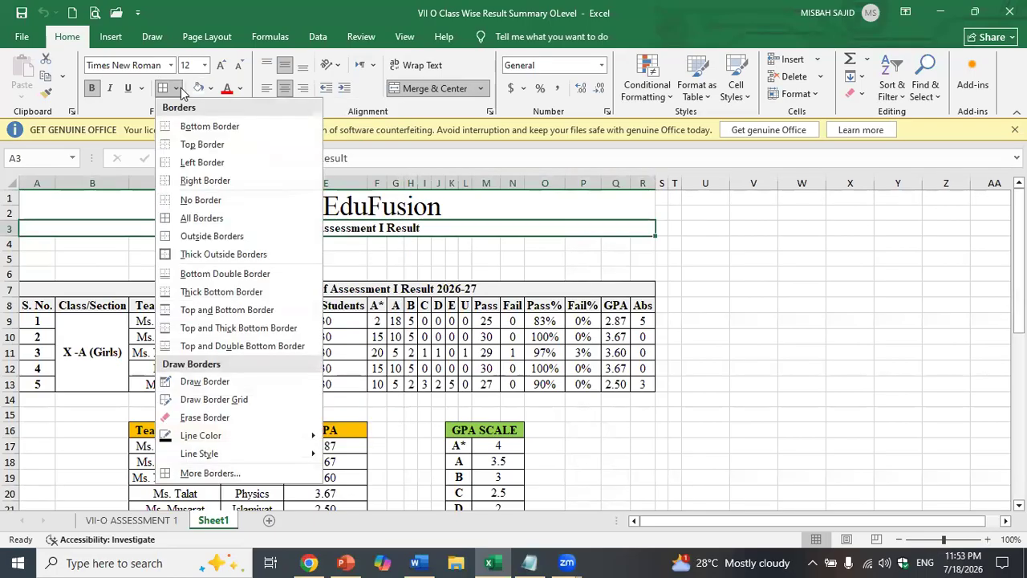
{"action": "left_click", "coordinate": [197, 200]}
{"action": "left_click", "coordinate": [241, 257]}
{"action": "left_click", "coordinate": [226, 199]}
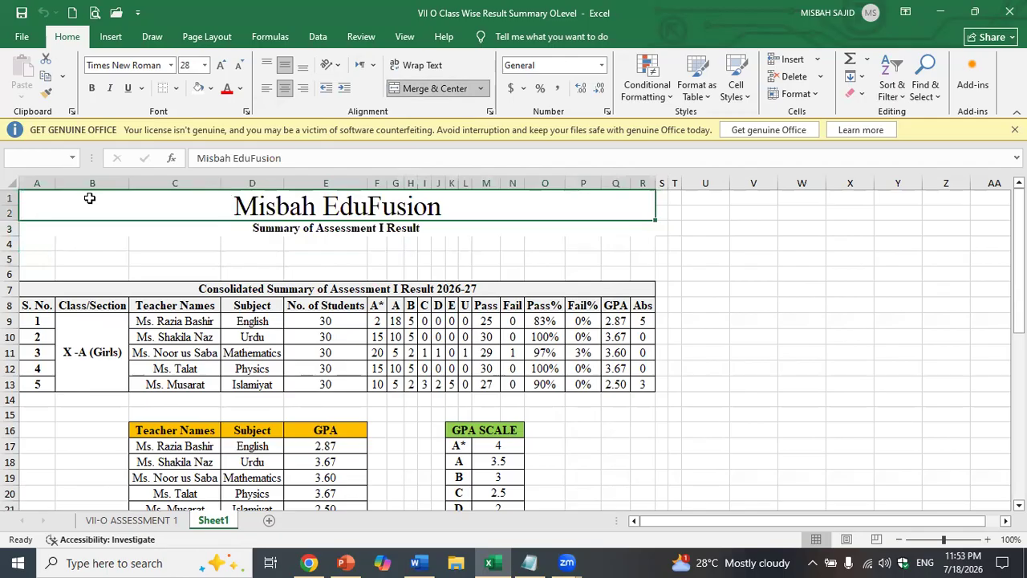
- Merge A4:C4 and enter a centre-aligned 'Session: 2026-27' line
{"action": "left_click", "coordinate": [144, 242]}
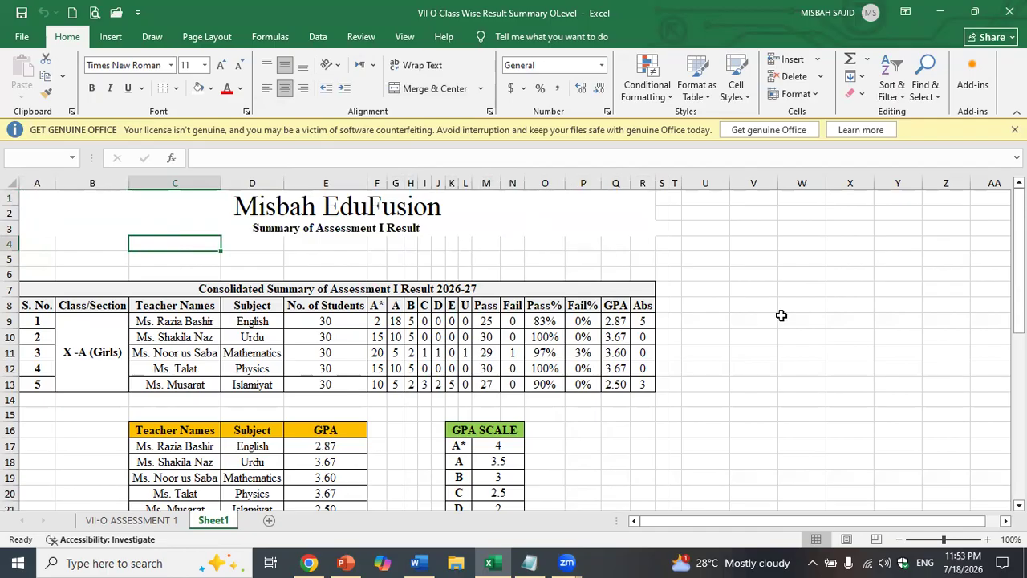
{"action": "left_click_drag", "start_coordinate": [37, 244], "coordinate": [146, 245]}
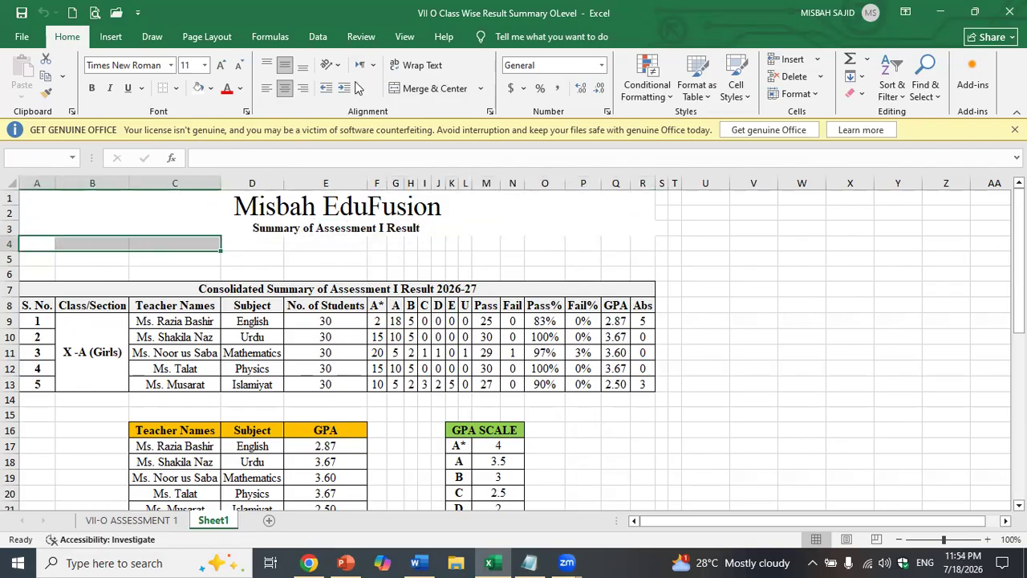
{"action": "left_click", "coordinate": [406, 92]}
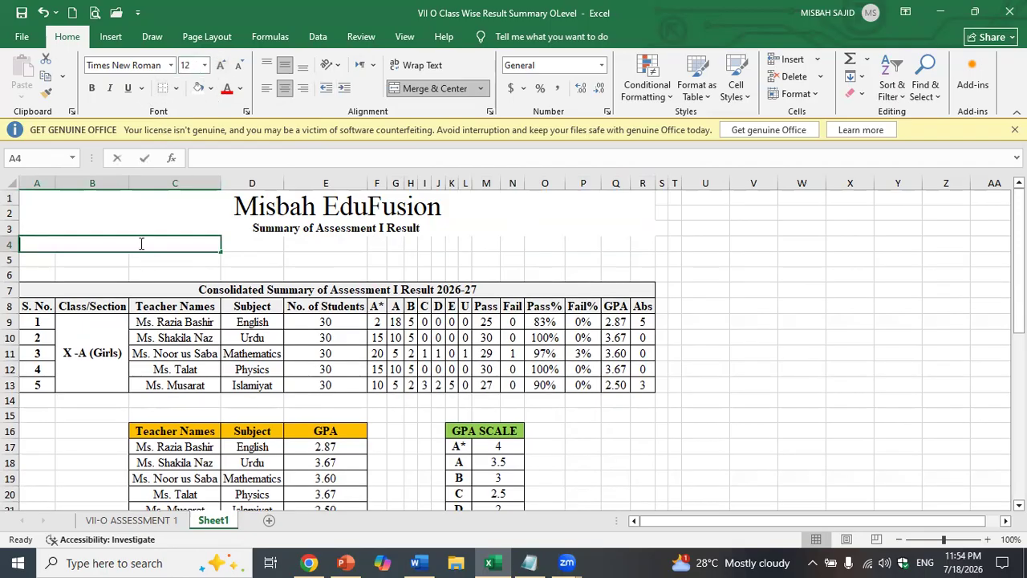
{"action": "type", "text": "Session:"}
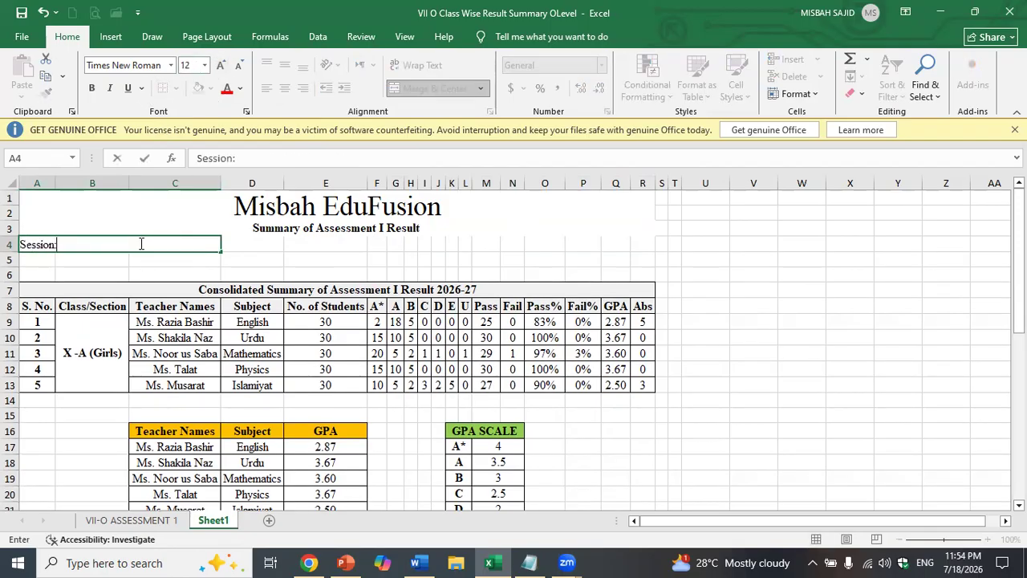
{"action": "type", "text": " 2026-27"}
{"action": "key", "text": "Return"}
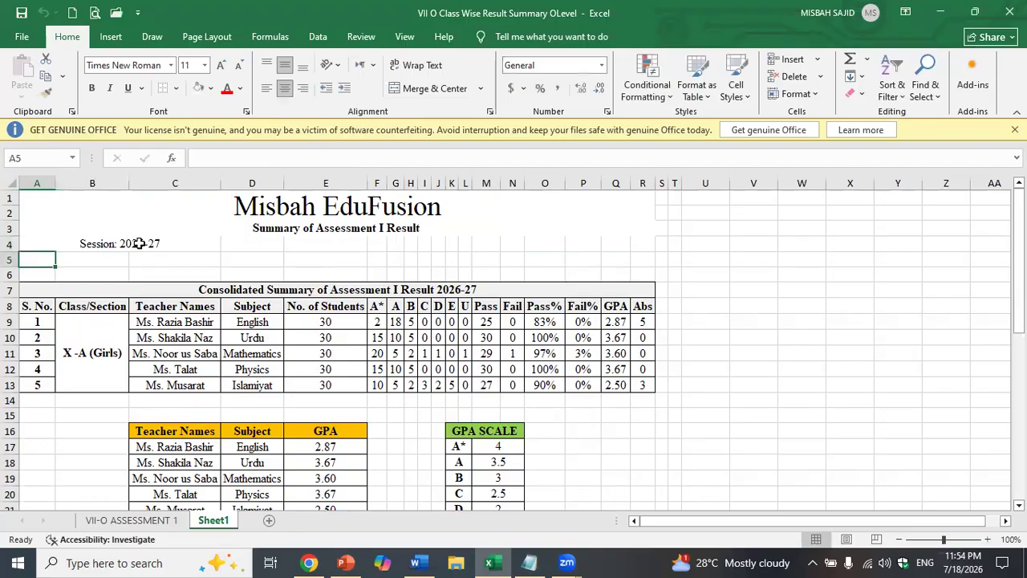
{"action": "left_click", "coordinate": [139, 243]}
{"action": "left_click", "coordinate": [266, 88]}
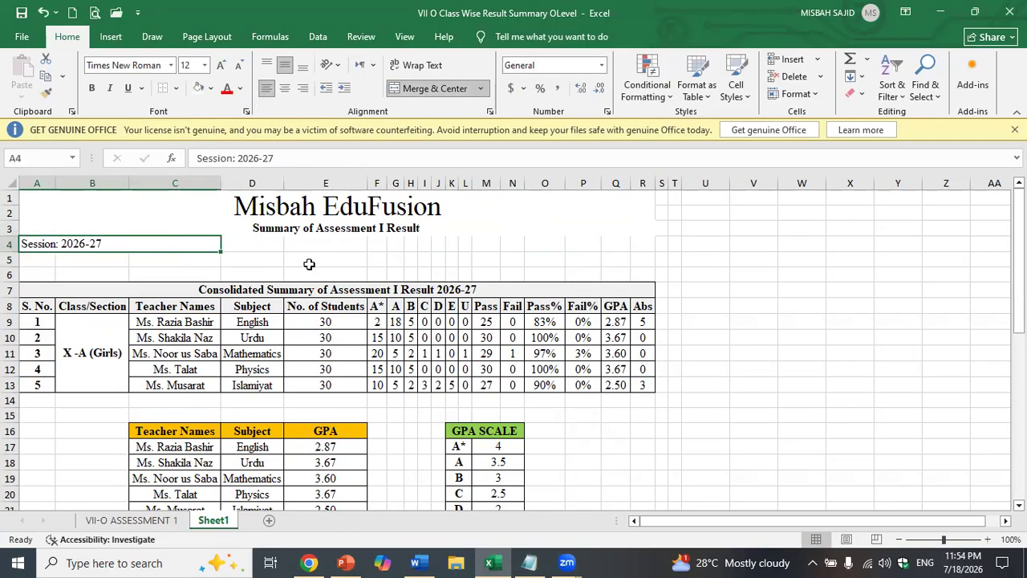
{"action": "left_click", "coordinate": [309, 264]}
{"action": "left_click", "coordinate": [111, 240]}
{"action": "left_click", "coordinate": [284, 88]}
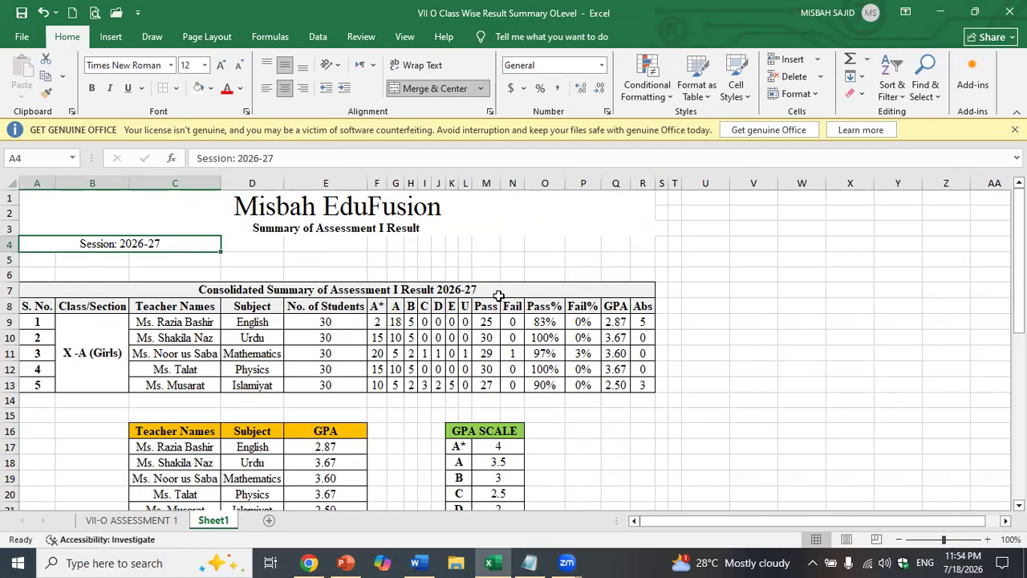
- Merge O4:R4 and enter 'Date: July 18, 2026' in 12-point font
{"action": "left_click_drag", "start_coordinate": [642, 250], "coordinate": [536, 244]}
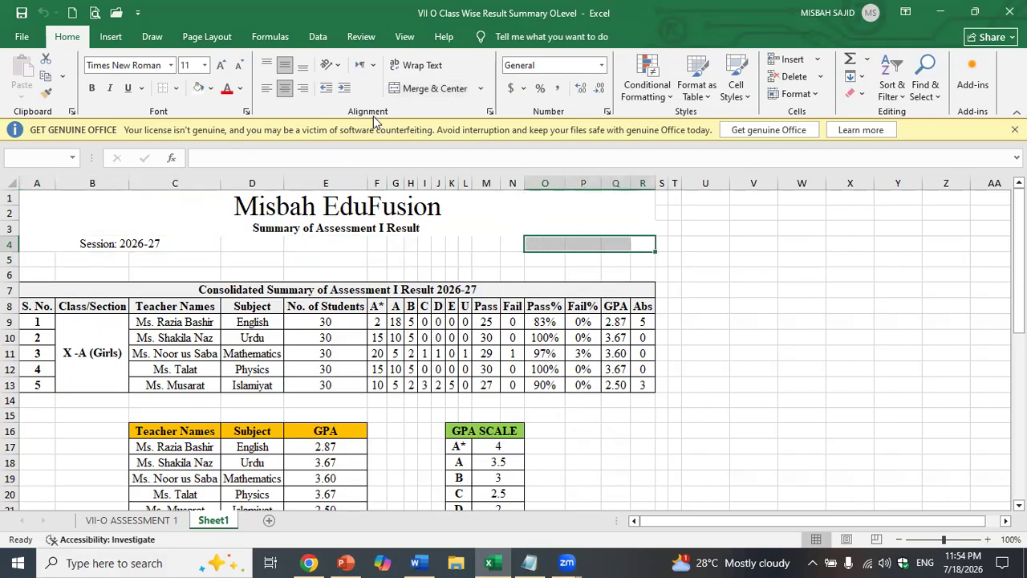
{"action": "left_click", "coordinate": [429, 88]}
{"action": "left_click", "coordinate": [221, 65]}
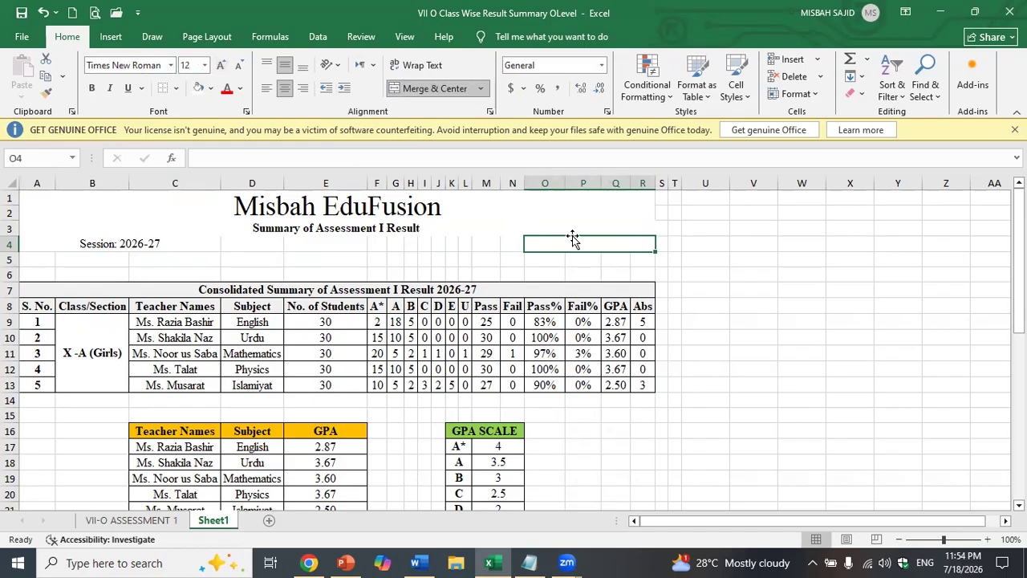
{"action": "type", "text": "Date: "}
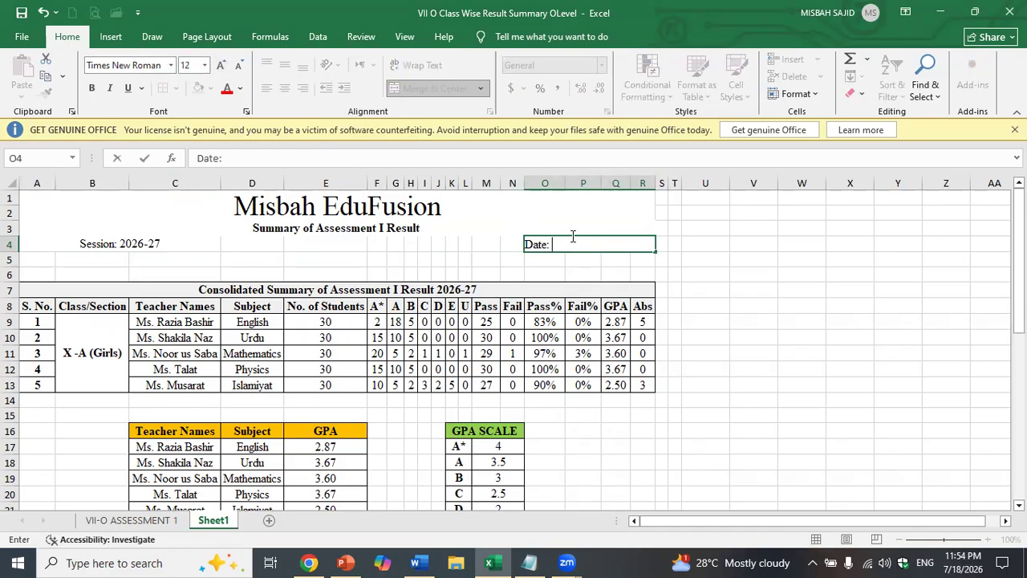
{"action": "type", "text": "July 18, 2026"}
{"action": "key", "text": "Return"}
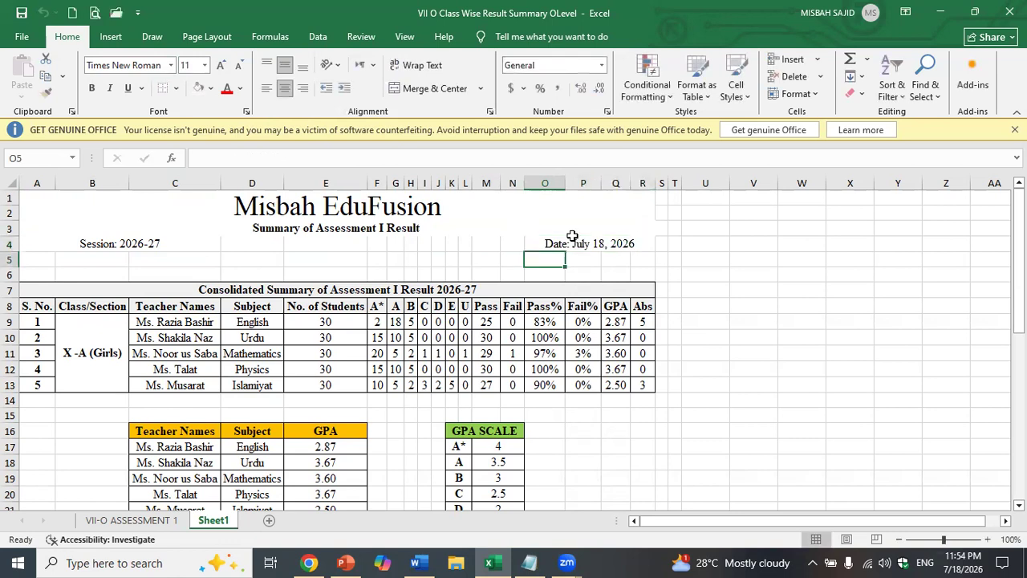
- Insert a blank row 7 above the summary table
{"action": "right_click", "coordinate": [9, 289]}
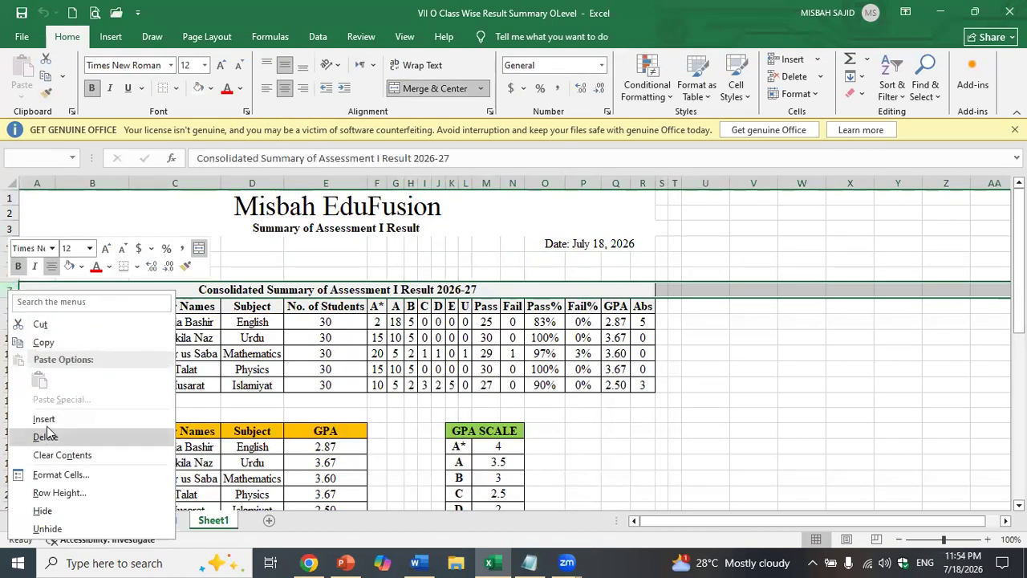
{"action": "left_click", "coordinate": [46, 430]}
{"action": "left_click", "coordinate": [60, 369]}
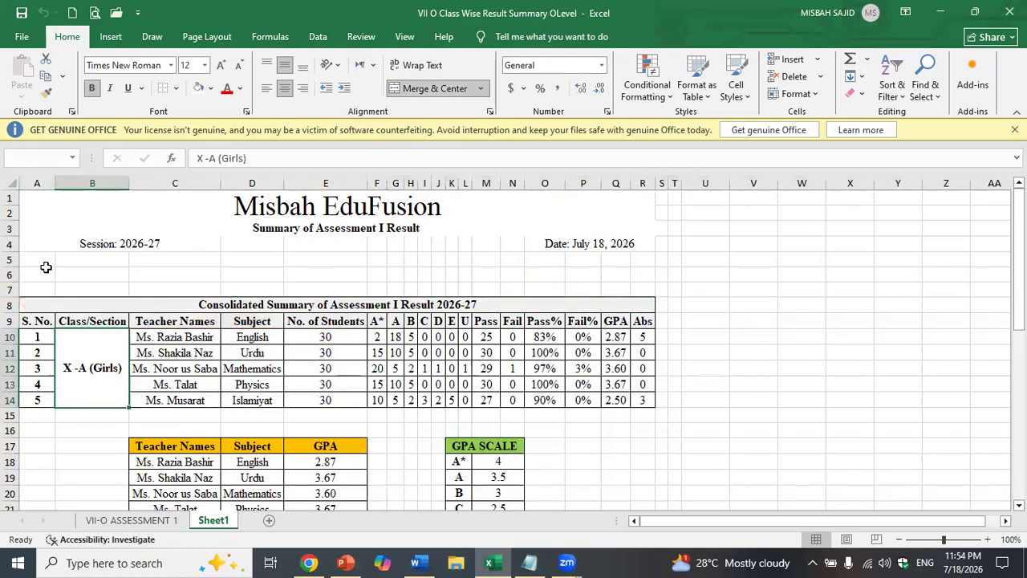
- Merge cells A5:C5 into one centred cell for the teacher line
{"action": "left_click_drag", "start_coordinate": [32, 260], "coordinate": [161, 262]}
{"action": "left_click", "coordinate": [160, 262]}
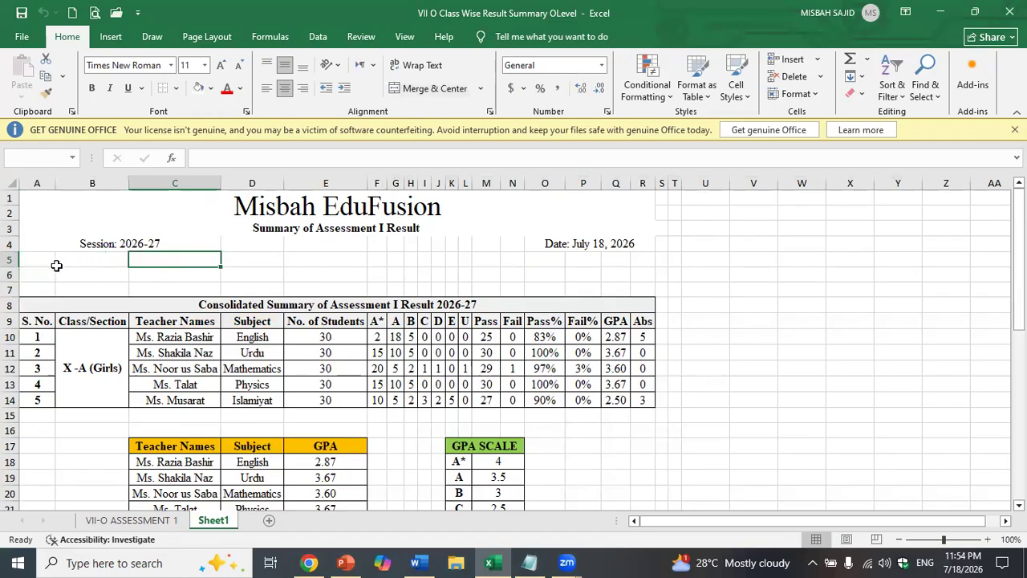
{"action": "left_click_drag", "start_coordinate": [43, 265], "coordinate": [156, 260]}
{"action": "left_click", "coordinate": [159, 262]}
{"action": "left_click", "coordinate": [449, 89]}
{"action": "left_click_drag", "start_coordinate": [51, 262], "coordinate": [161, 262]}
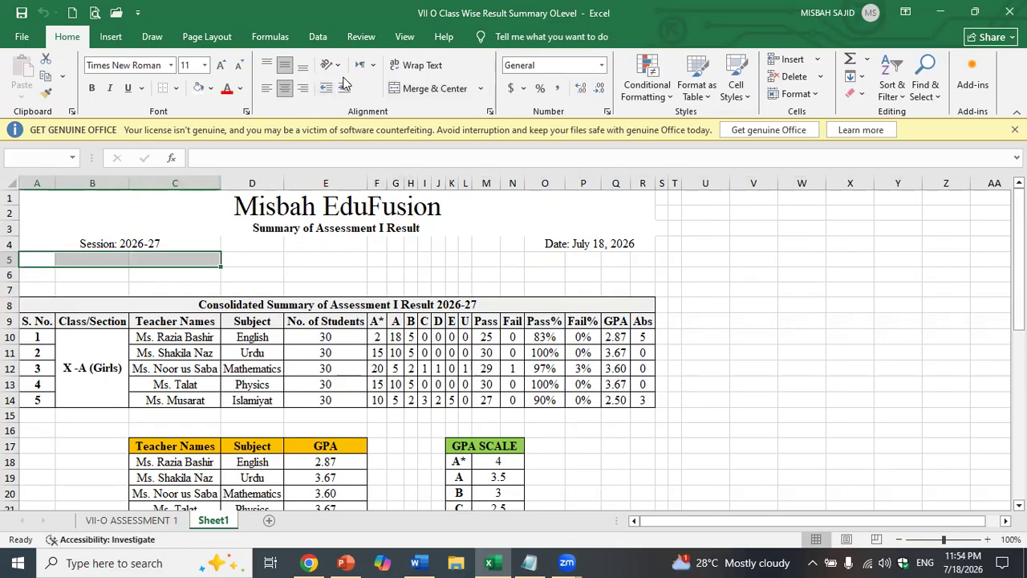
{"action": "left_click", "coordinate": [398, 89]}
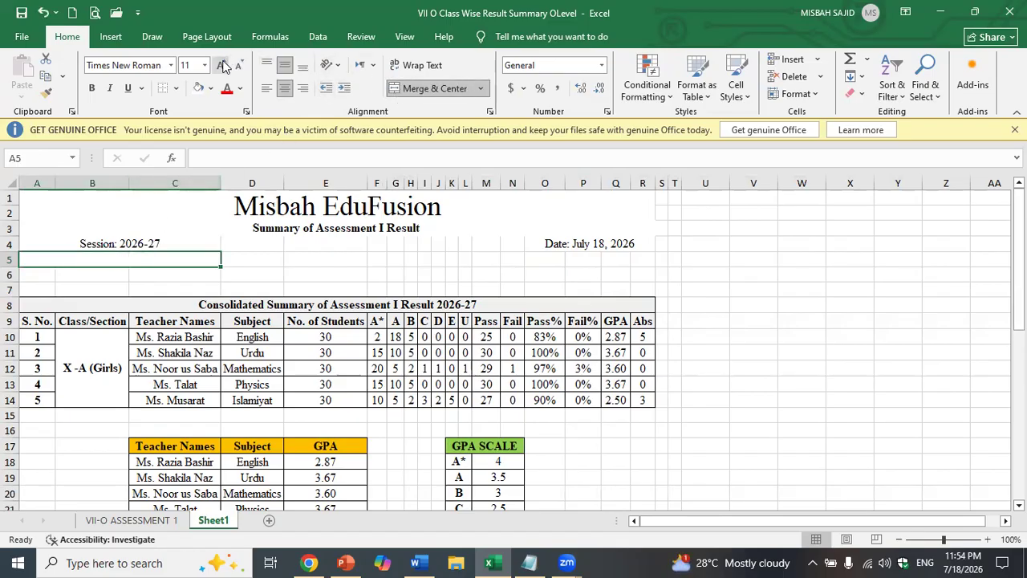
- Enter 'Class Teacher:' followed by the teacher's name in the merged A5 cell
{"action": "type", "text": "T"}
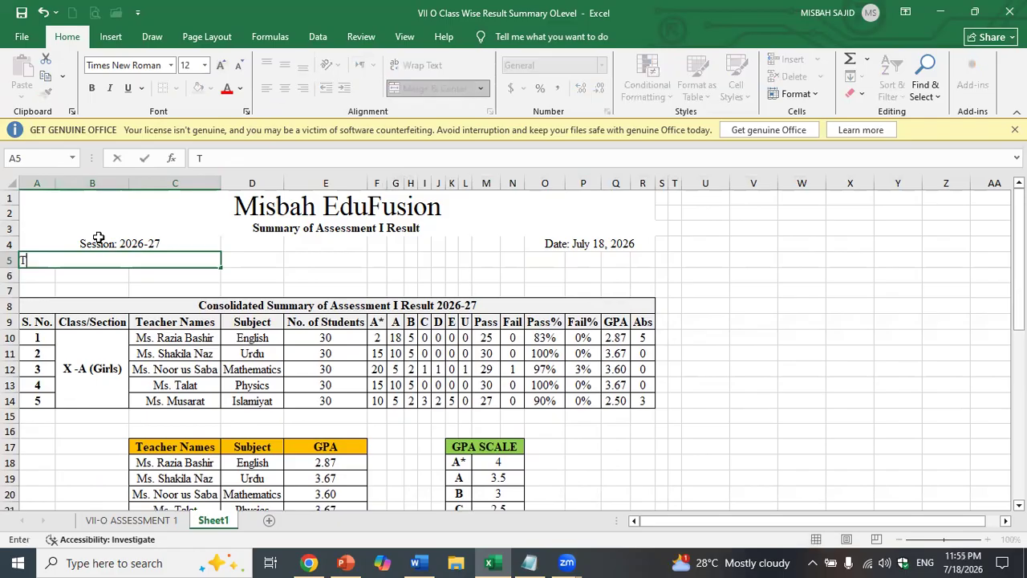
{"action": "key", "text": "BackSpace"}
{"action": "type", "text": "Claa"}
{"action": "key", "text": "BackSpace"}
{"action": "type", "text": "ss Teacher: Ms."}
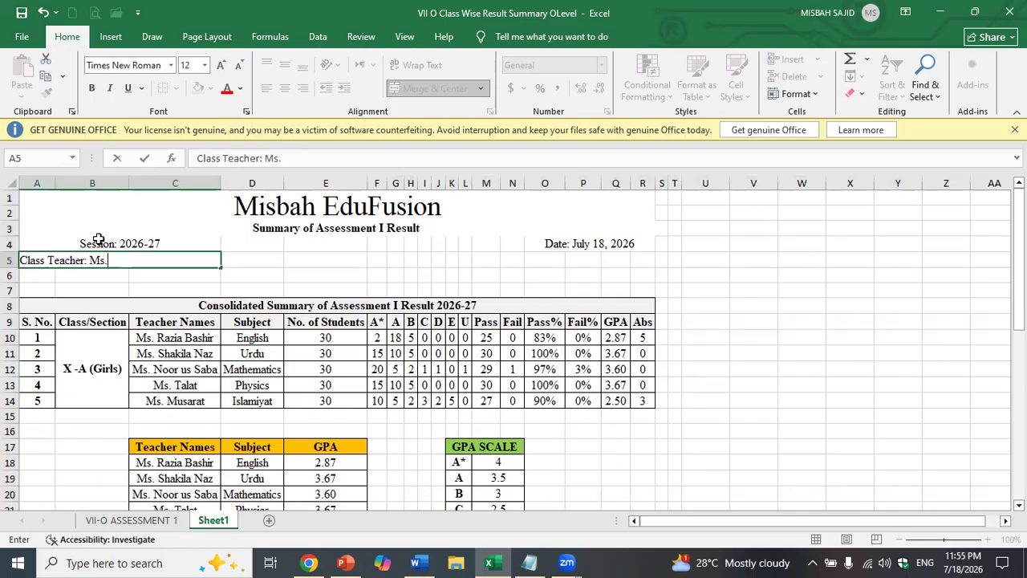
{"action": "type", "text": " Talat"}
{"action": "key", "text": "Return"}
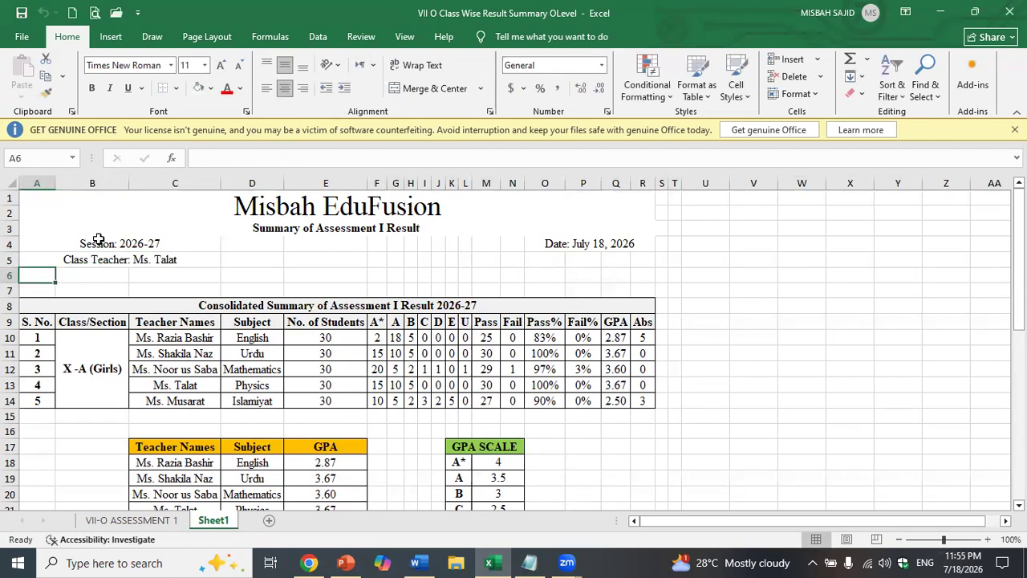
- Merge O5:R5 and enter 'Strength: 30' below the date
{"action": "left_click_drag", "start_coordinate": [537, 260], "coordinate": [633, 263]}
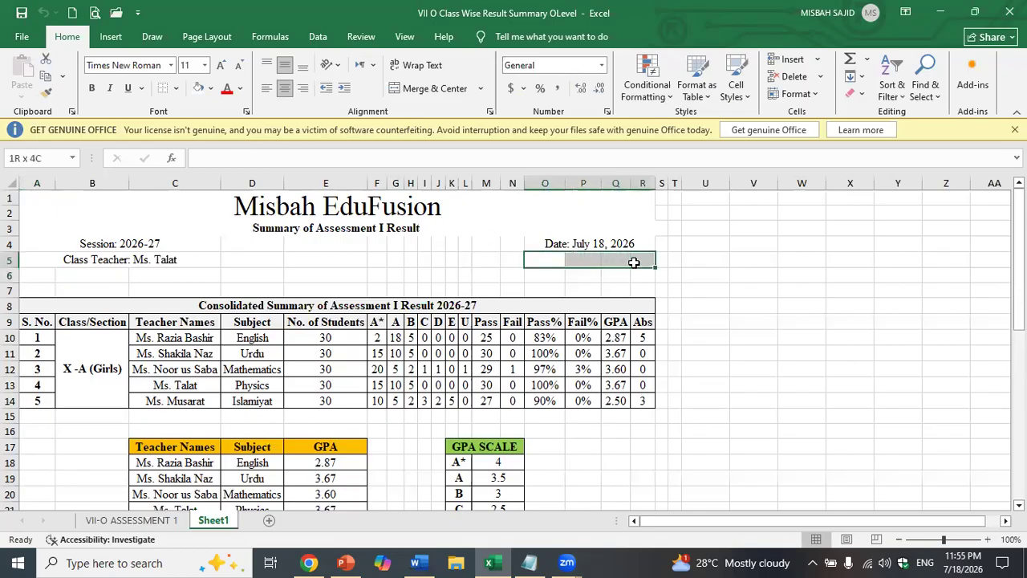
{"action": "left_click", "coordinate": [420, 86]}
{"action": "type", "text": "S"}
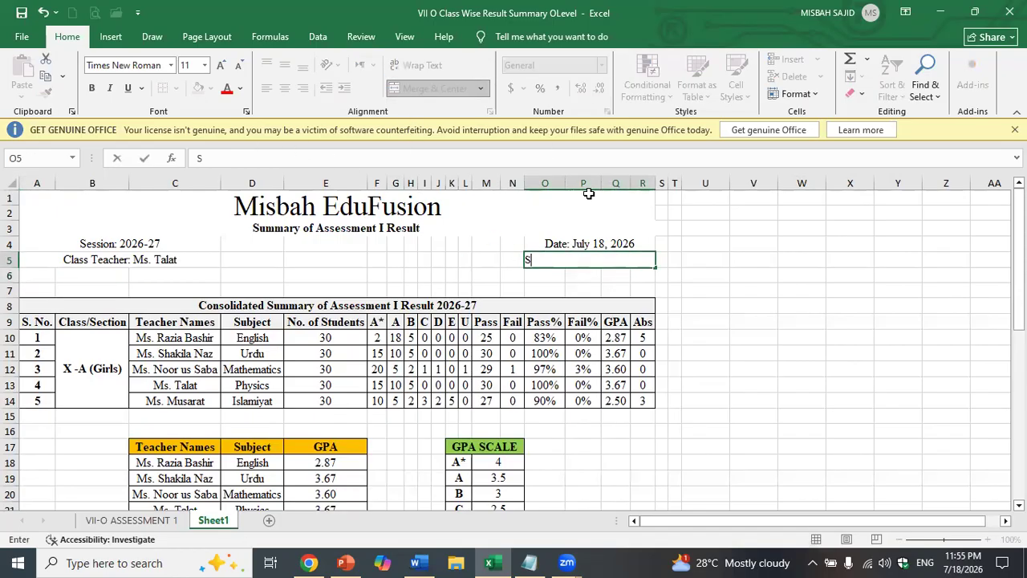
{"action": "type", "text": "trength: 30"}
{"action": "key", "text": "Return"}
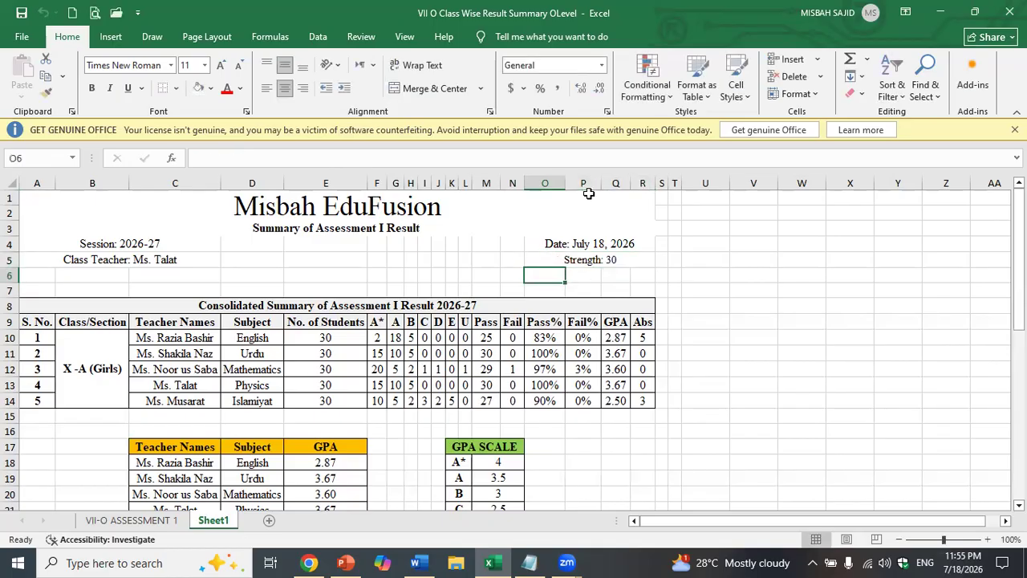
- Append '(Class X -A (Girls))' to the row 3 subtitle
{"action": "double_click", "coordinate": [460, 226]}
{"action": "type", "text": "(class"}
{"action": "key", "text": "BackSpace"}
{"action": "key", "text": "BackSpace"}
{"action": "key", "text": "BackSpace"}
{"action": "key", "text": "BackSpace"}
{"action": "key", "text": "BackSpace"}
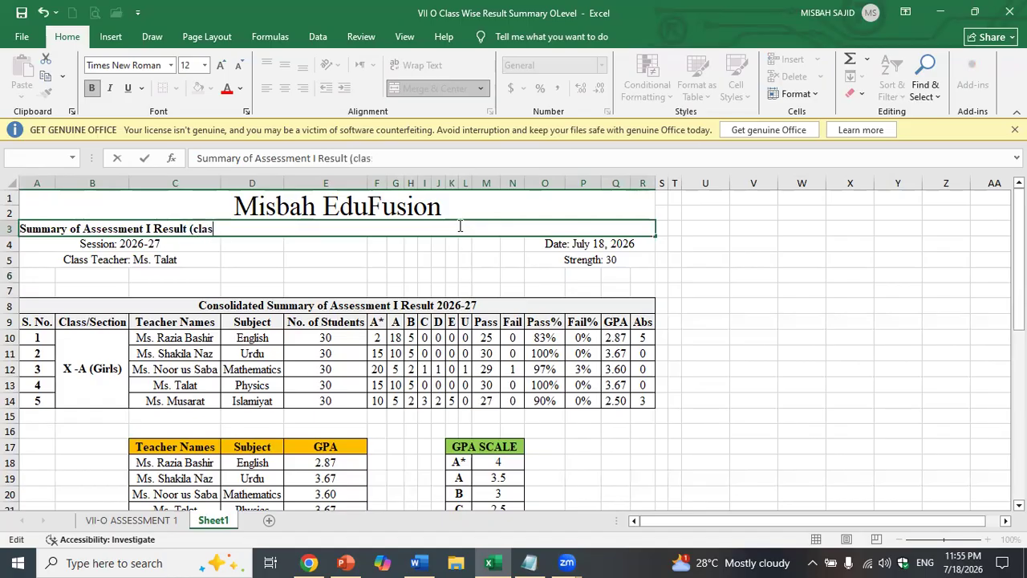
{"action": "type", "text": "Class"}
{"action": "type", "text": "-"}
{"action": "key", "text": "BackSpace"}
{"action": "key", "text": "BackSpace"}
{"action": "type", "text": "X -"}
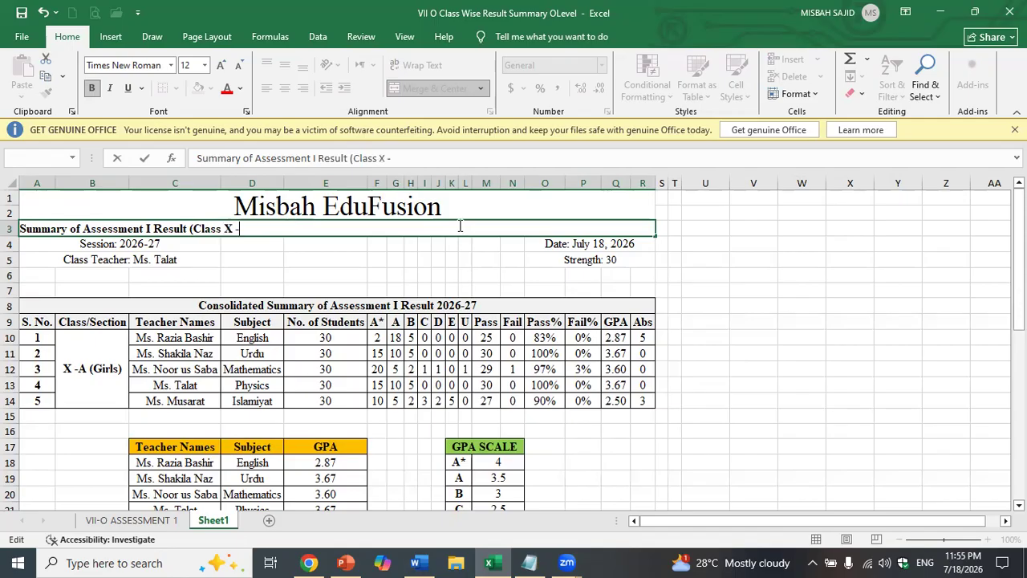
{"action": "type", "text": "A (Girls))"}
{"action": "key", "text": "Return"}
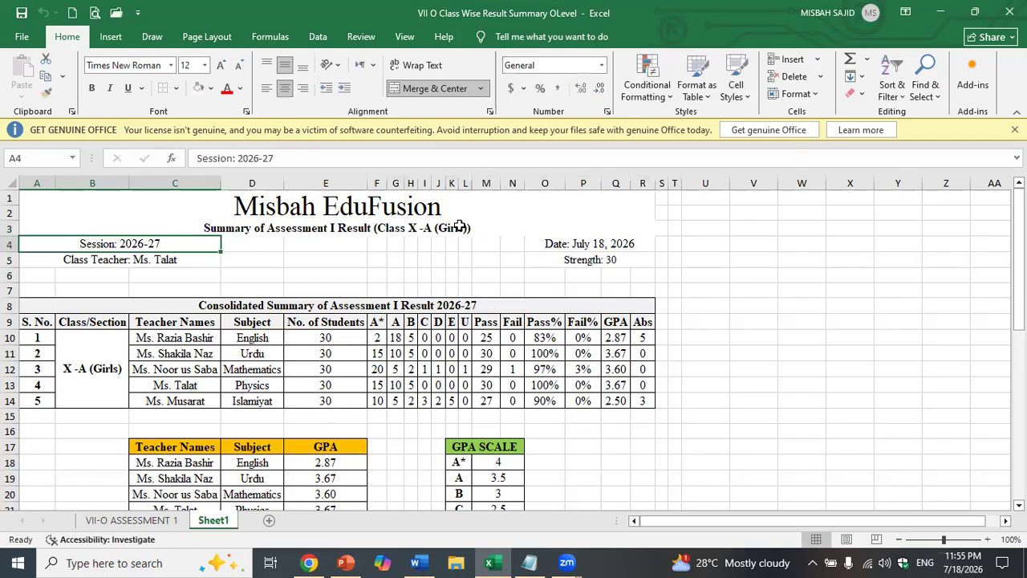
- Scroll down past the GPA tables to view the Pass/Fail/GPA/Abs chart
{"action": "scroll", "coordinate": [354, 357], "scroll_direction": "down", "scroll_amount": 1}
{"action": "scroll", "coordinate": [354, 357], "scroll_direction": "up", "scroll_amount": 1}
{"action": "scroll", "coordinate": [562, 218], "scroll_direction": "down", "scroll_amount": 3}
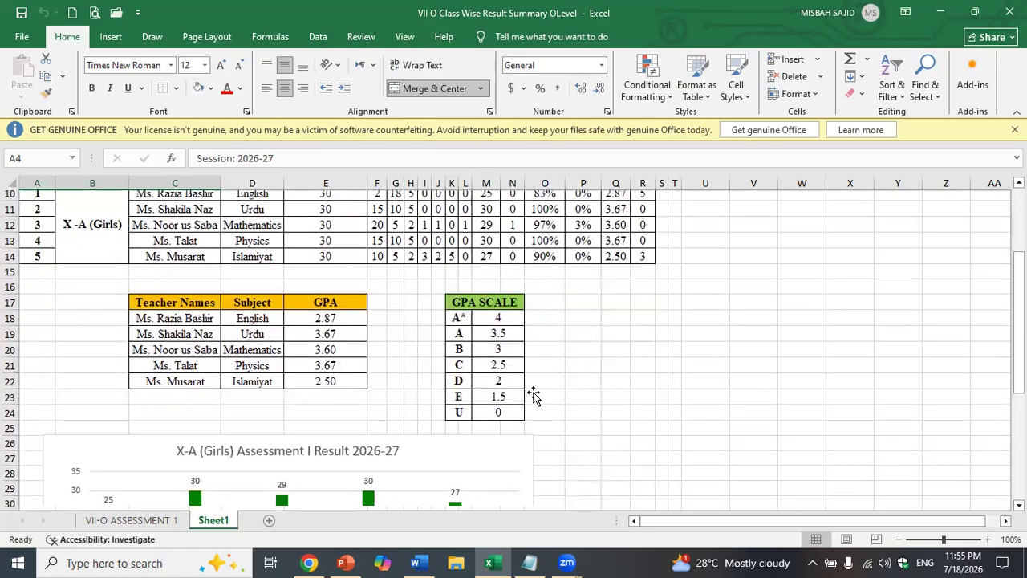
{"action": "scroll", "coordinate": [534, 395], "scroll_direction": "down", "scroll_amount": 4}
{"action": "scroll", "coordinate": [533, 395], "scroll_direction": "up", "scroll_amount": 3}
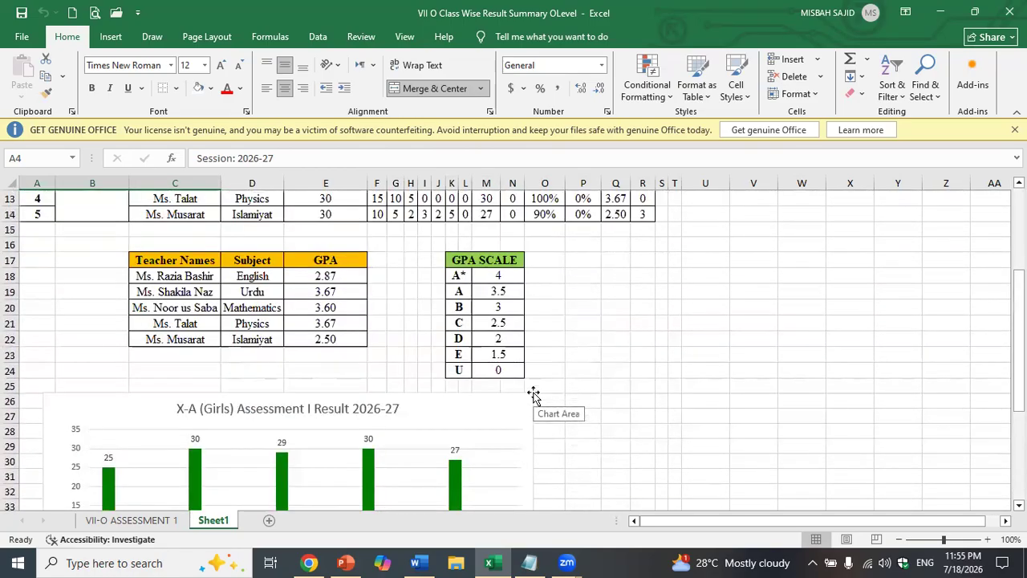
{"action": "scroll", "coordinate": [541, 384], "scroll_direction": "up", "scroll_amount": 4}
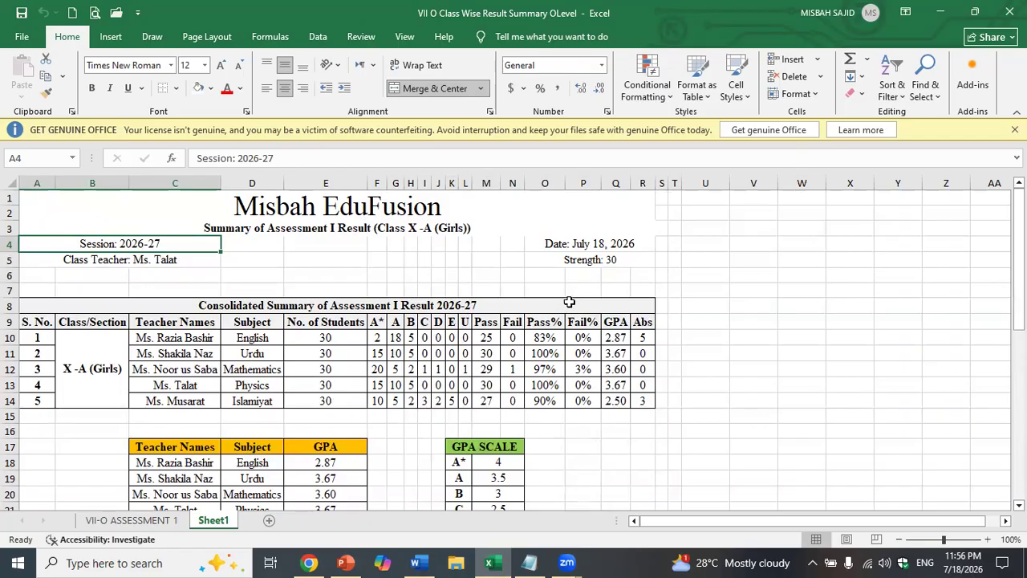
{"action": "scroll", "coordinate": [571, 306], "scroll_direction": "down", "scroll_amount": 8}
{"action": "scroll", "coordinate": [576, 306], "scroll_direction": "down", "scroll_amount": 1}
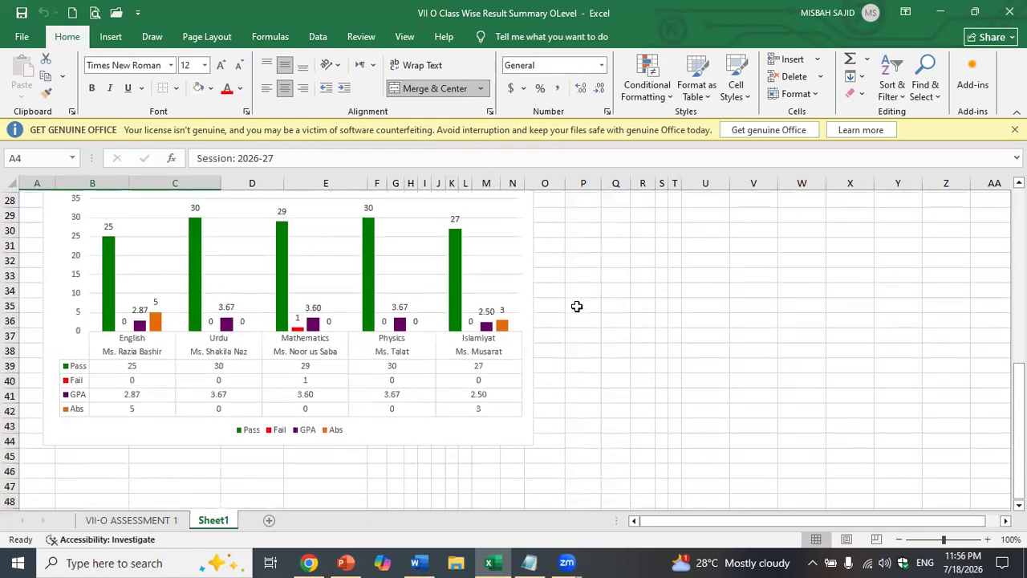
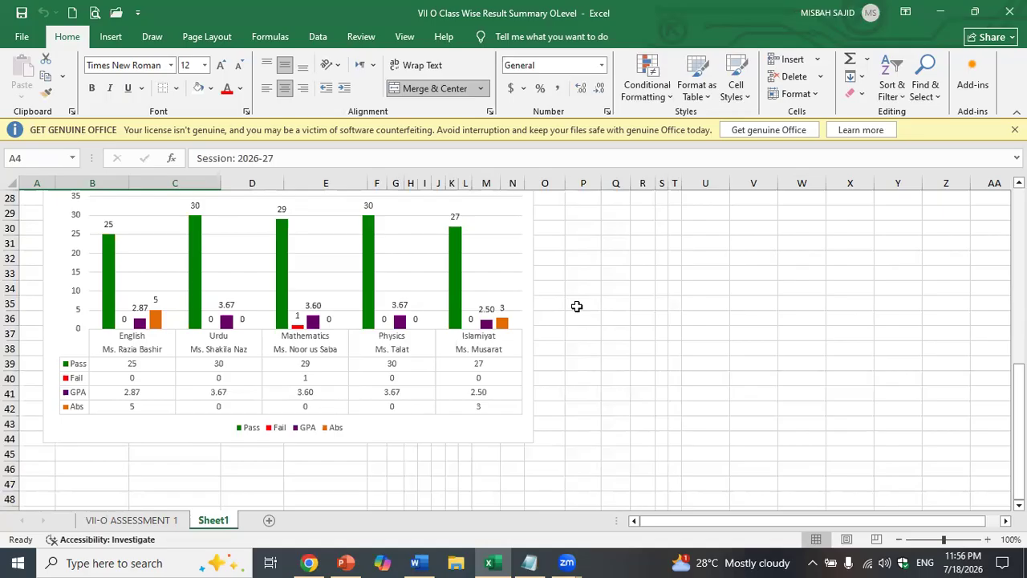
- Bring up the Notepad prompt list 'ee' over Excel and select all of its text
{"action": "left_click", "coordinate": [529, 562]}
{"action": "left_click", "coordinate": [781, 201]}
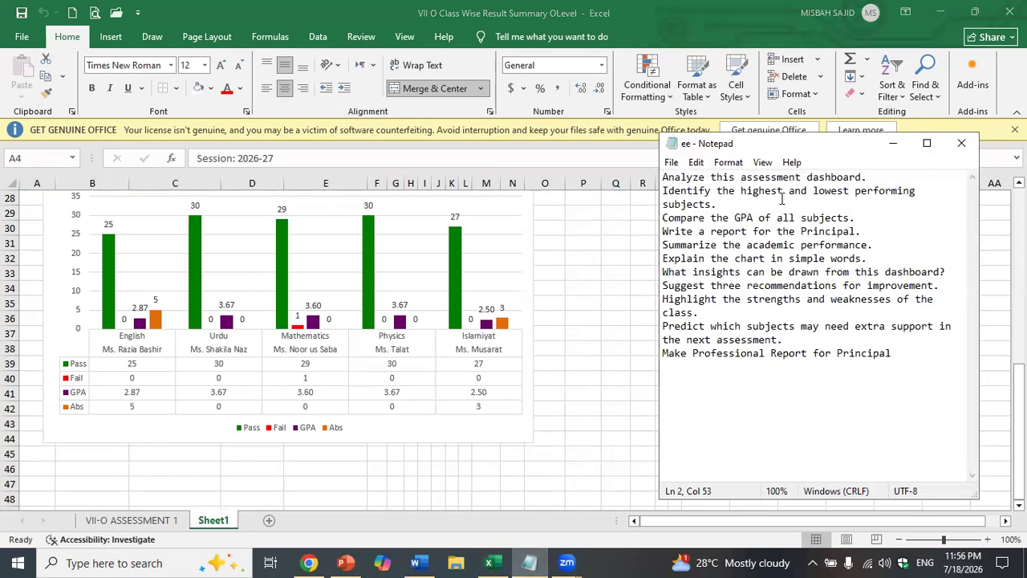
{"action": "key", "text": "ctrl+a"}
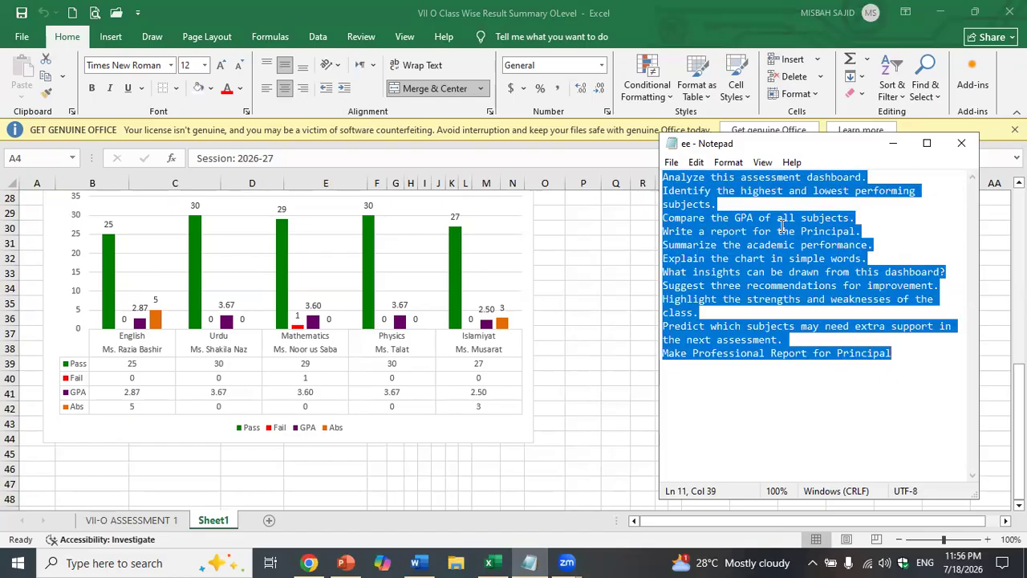
- Paste the prompt list into ChatGPT, then select the assessment results chart in Excel
{"action": "left_click", "coordinate": [309, 563]}
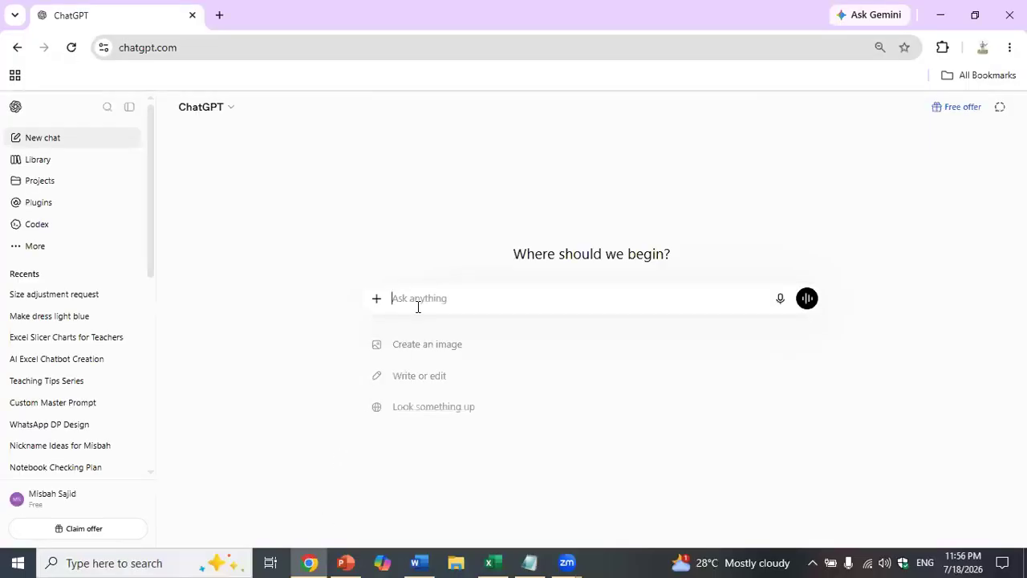
{"action": "type", "text": "Analyze this assessment dashboard. Identify the highest and lowest performing subjects. Compare the GPA of all subjects. Write a report for the Principal. Summarize the academic performance. Explain the chart in simple words. What insights can be drawn from this dashboard? Suggest three recommendations for improvement."}
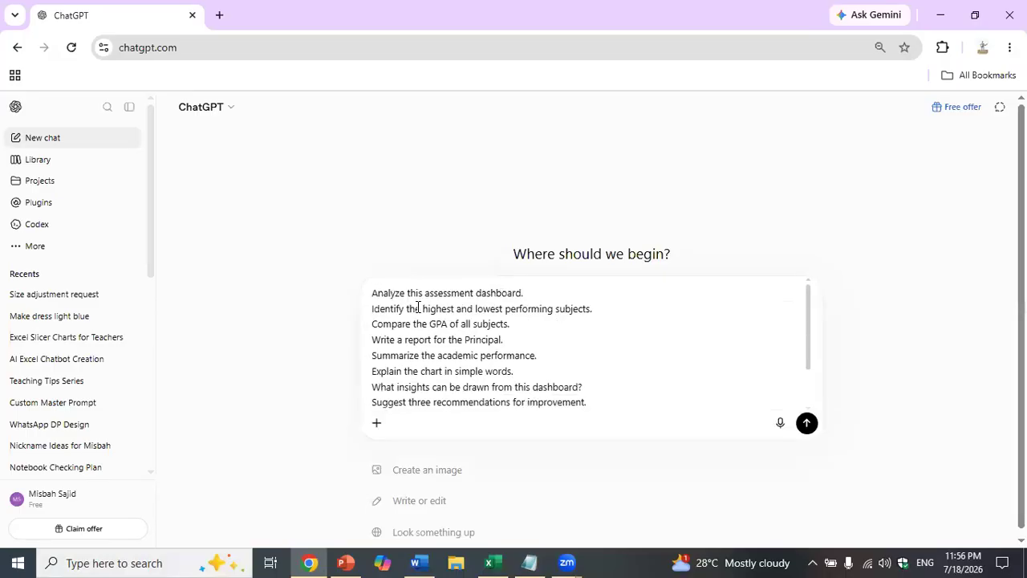
{"action": "left_click", "coordinate": [336, 562]}
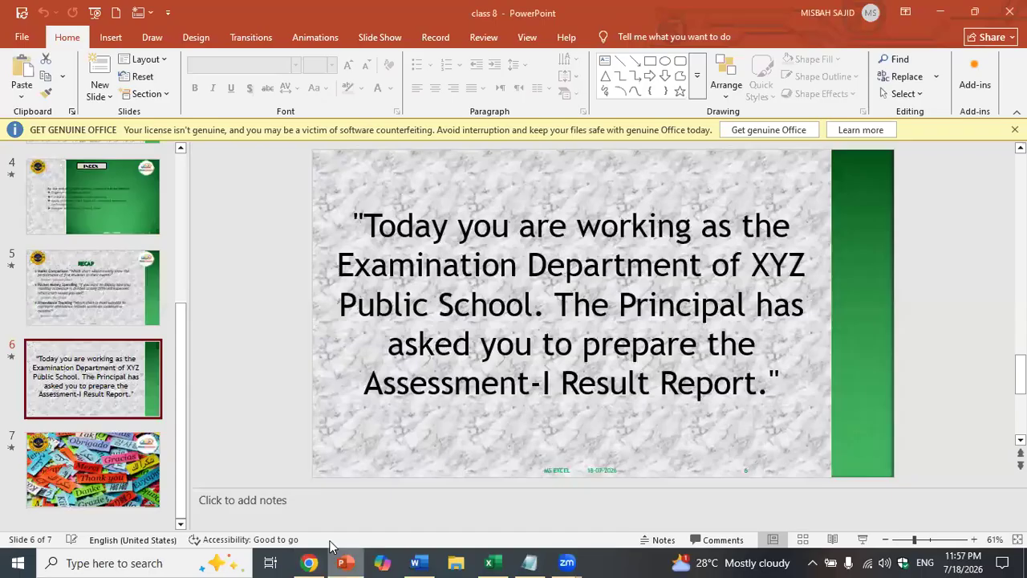
{"action": "left_click", "coordinate": [491, 562]}
{"action": "left_click", "coordinate": [461, 229]}
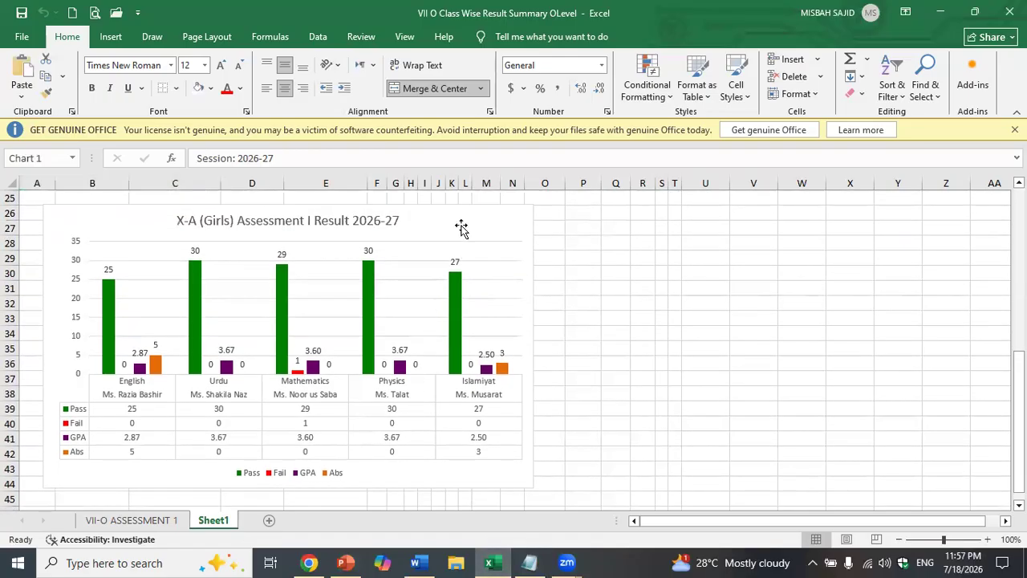
- Attach the results chart image to the ChatGPT message and send it with the prompts
{"action": "left_click", "coordinate": [313, 562]}
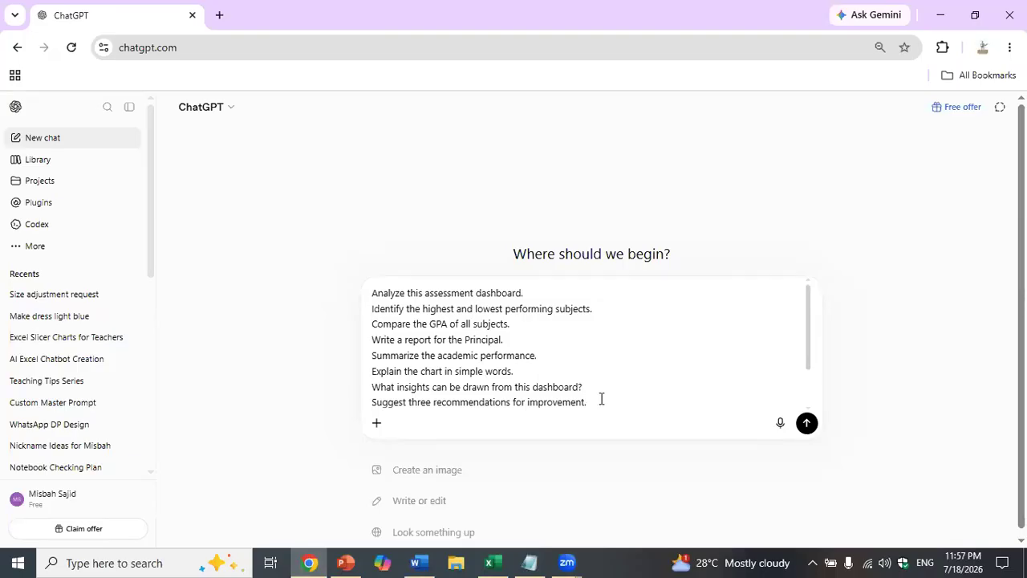
{"action": "key", "text": "ctrl+v"}
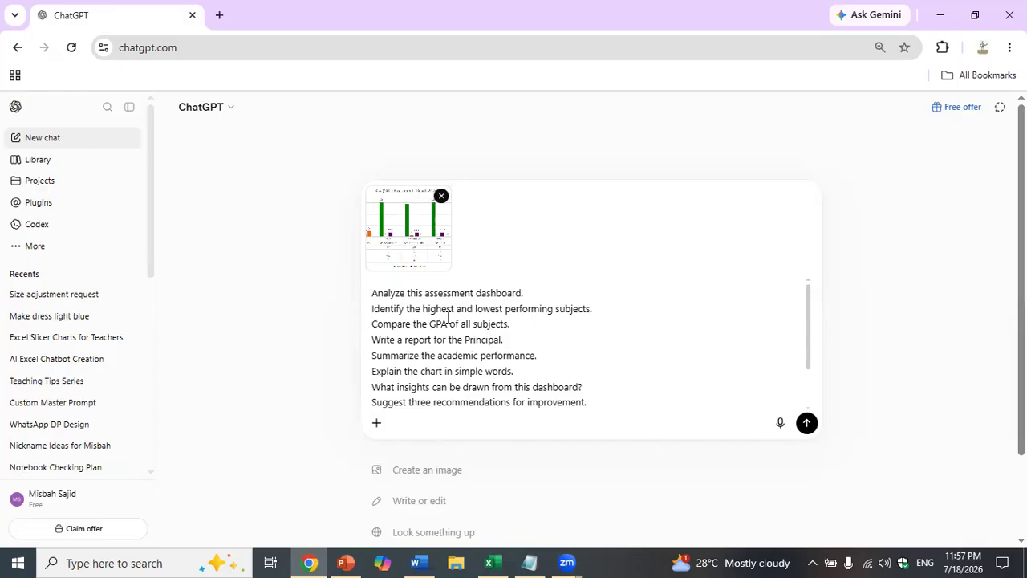
{"action": "scroll", "coordinate": [448, 317], "scroll_direction": "down", "scroll_amount": 2}
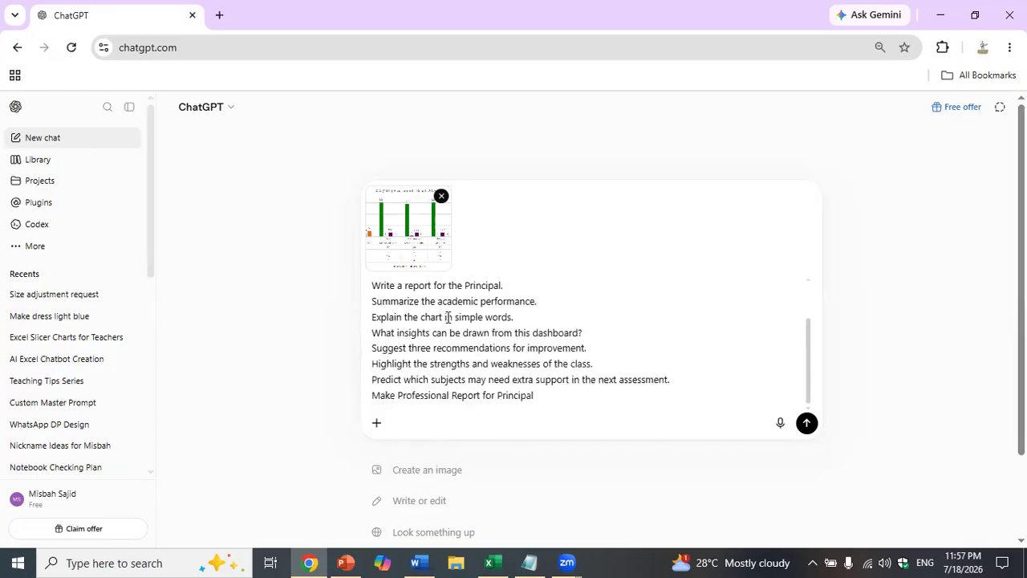
{"action": "scroll", "coordinate": [448, 317], "scroll_direction": "up", "scroll_amount": 3}
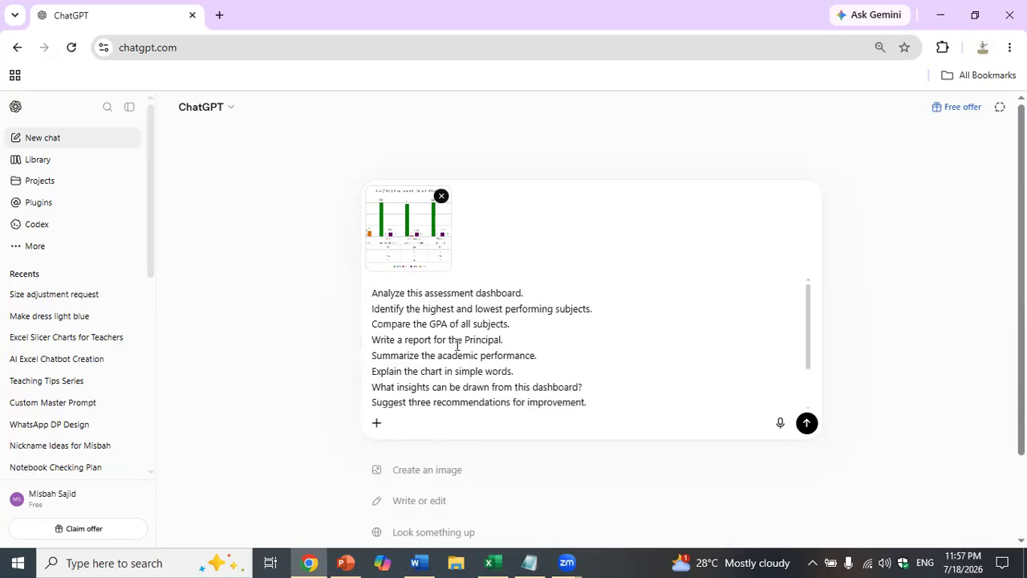
{"action": "scroll", "coordinate": [456, 345], "scroll_direction": "down", "scroll_amount": 3}
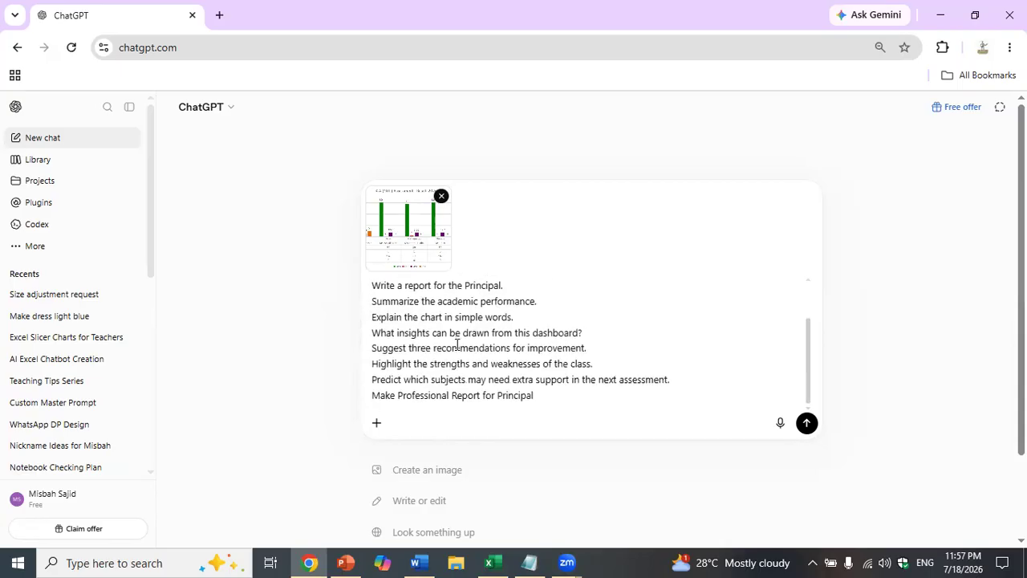
{"action": "scroll", "coordinate": [599, 347], "scroll_direction": "down", "scroll_amount": 1}
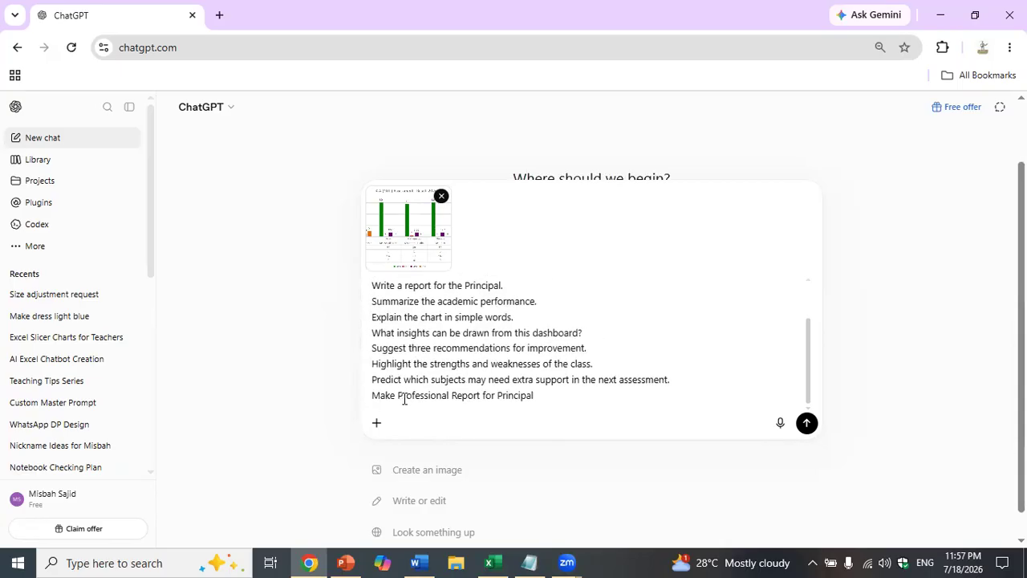
{"action": "left_click", "coordinate": [807, 423]}
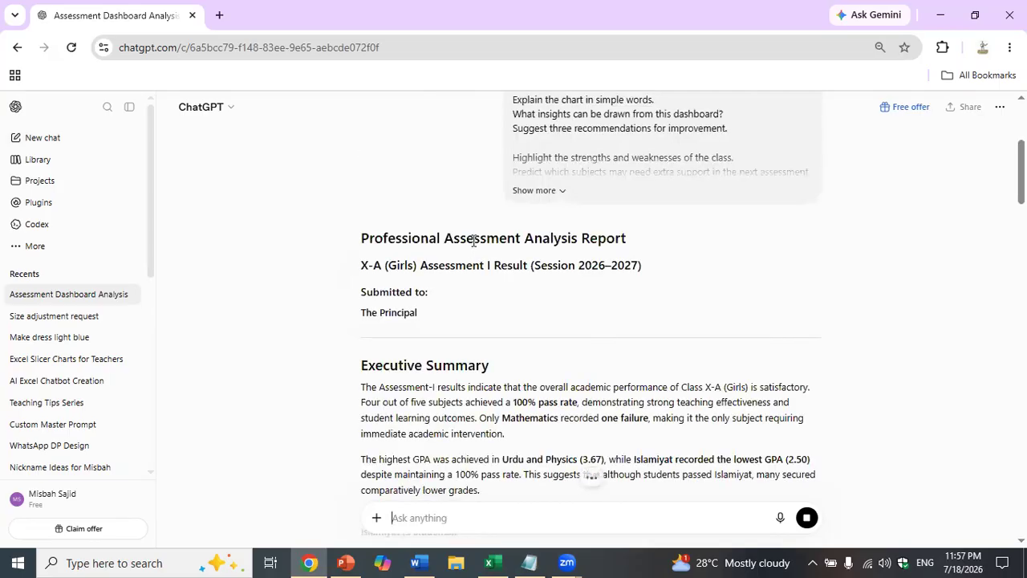
- Read the report through to its 'Very Good (4.5/5)' conclusion and copy the whole response
{"action": "scroll", "coordinate": [474, 241], "scroll_direction": "down", "scroll_amount": 1}
{"action": "scroll", "coordinate": [474, 247], "scroll_direction": "down", "scroll_amount": 3}
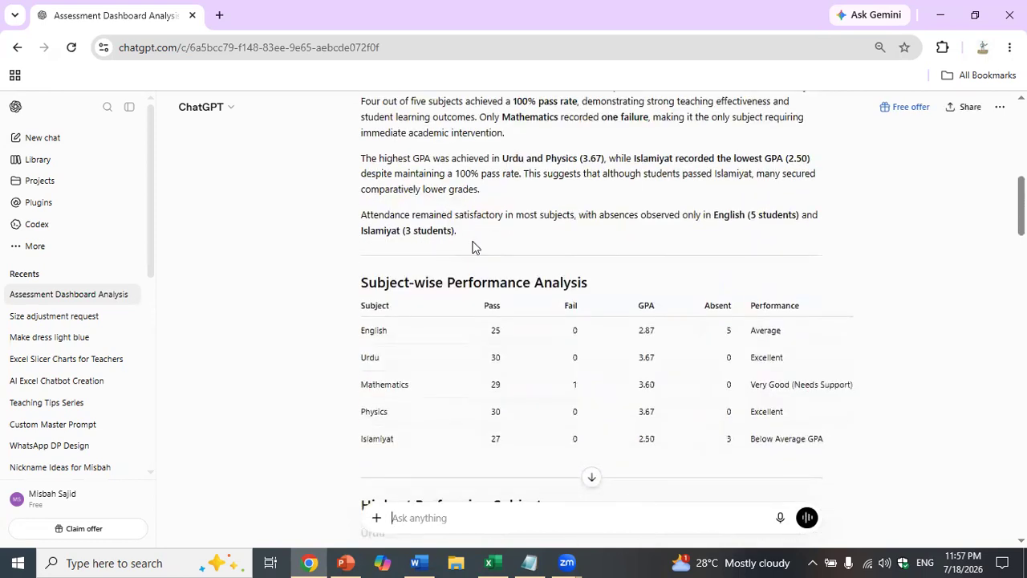
{"action": "scroll", "coordinate": [472, 247], "scroll_direction": "down", "scroll_amount": 1}
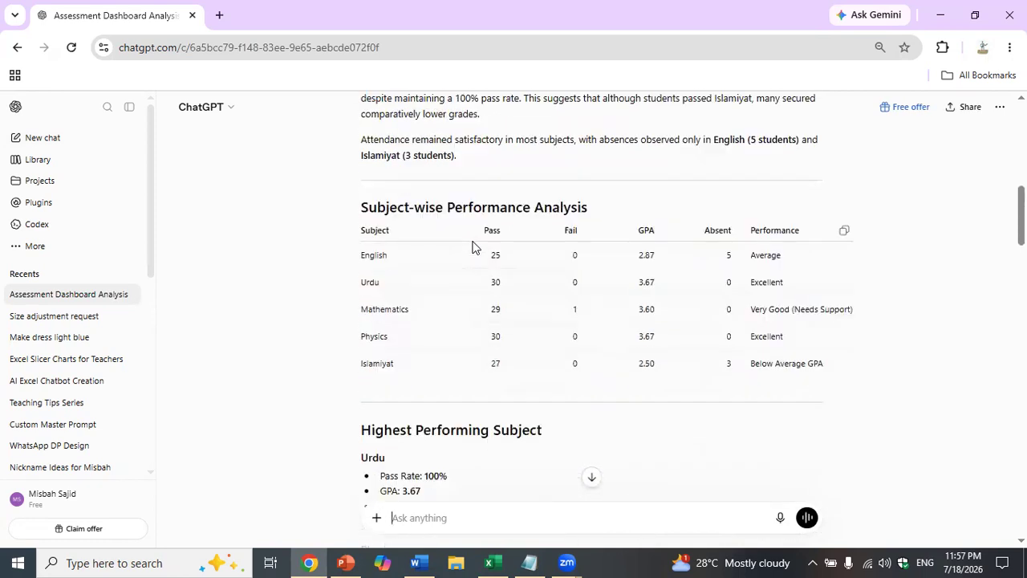
{"action": "scroll", "coordinate": [473, 247], "scroll_direction": "down", "scroll_amount": 5}
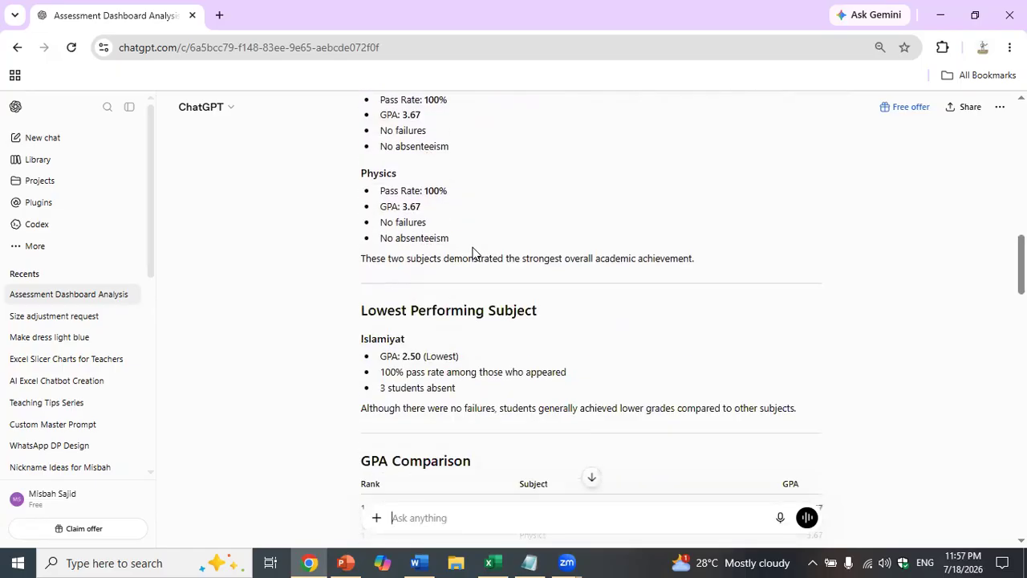
{"action": "scroll", "coordinate": [473, 253], "scroll_direction": "down", "scroll_amount": 5}
{"action": "scroll", "coordinate": [474, 257], "scroll_direction": "down", "scroll_amount": 4}
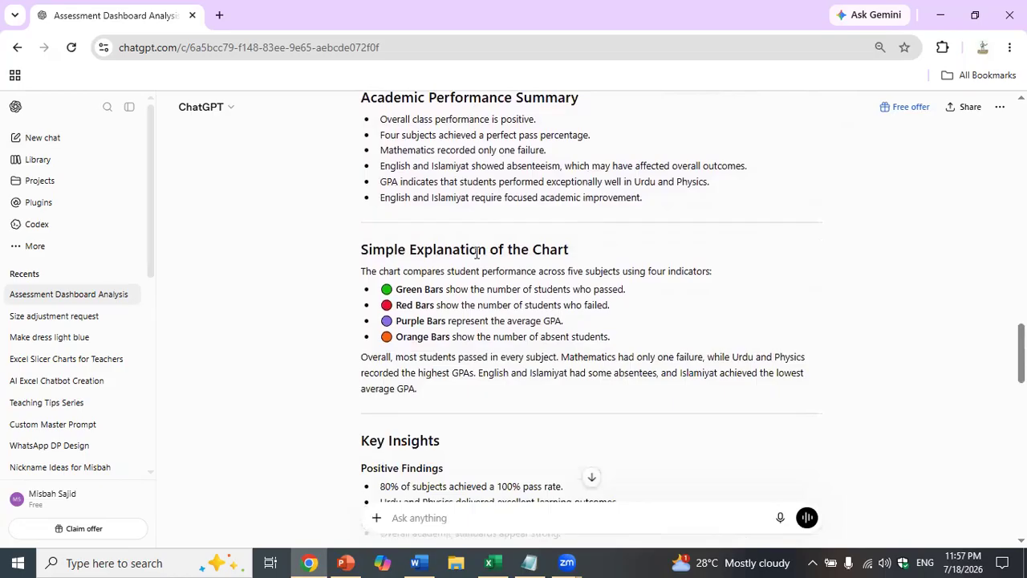
{"action": "scroll", "coordinate": [476, 252], "scroll_direction": "down", "scroll_amount": 7}
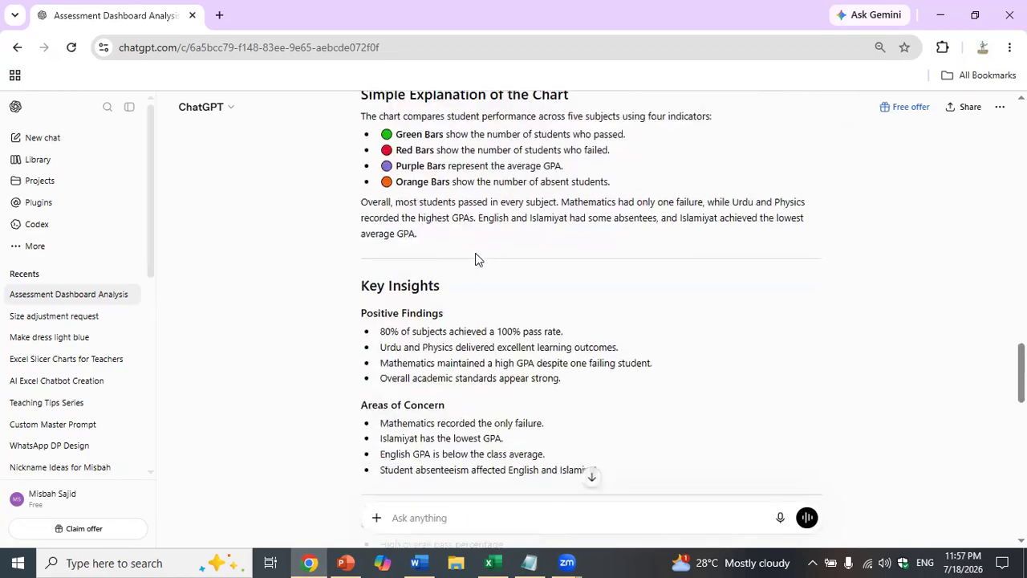
{"action": "scroll", "coordinate": [475, 259], "scroll_direction": "down", "scroll_amount": 7}
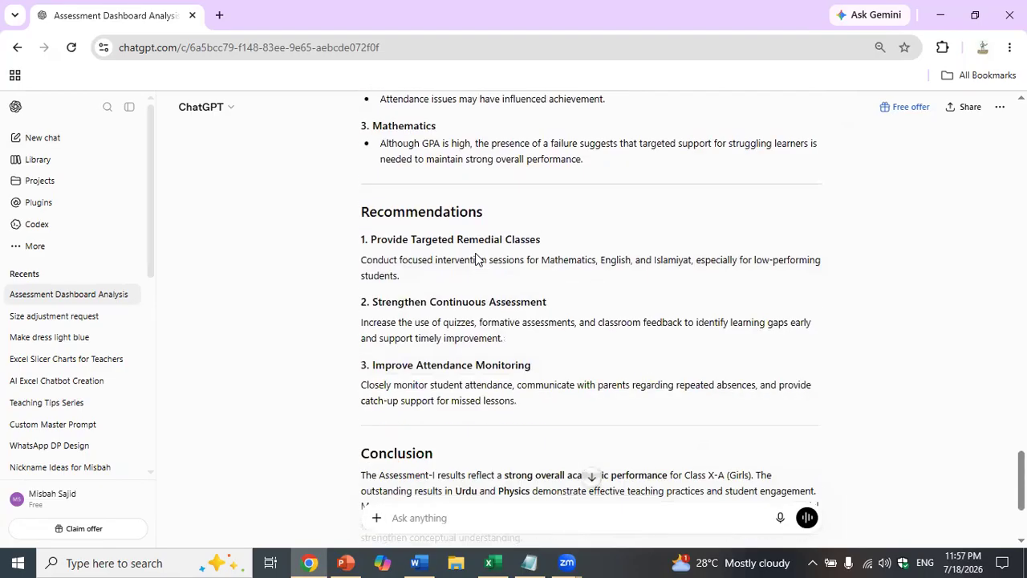
{"action": "scroll", "coordinate": [476, 253], "scroll_direction": "up", "scroll_amount": 4}
{"action": "scroll", "coordinate": [476, 253], "scroll_direction": "down", "scroll_amount": 5}
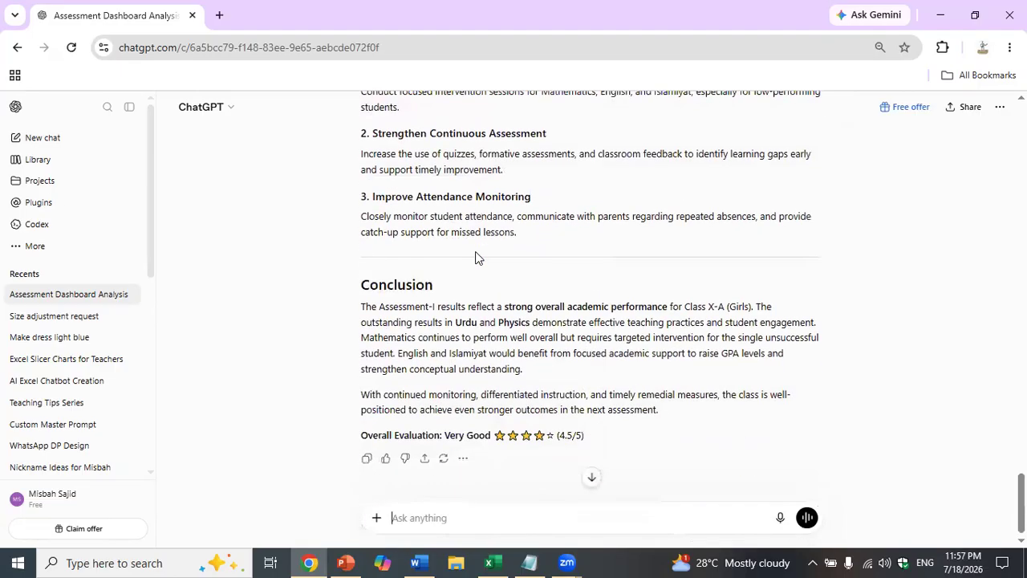
{"action": "left_click", "coordinate": [367, 444]}
- Paste the ChatGPT report into the blank Word document, Document1
{"action": "left_click", "coordinate": [416, 562]}
{"action": "left_click", "coordinate": [439, 299]}
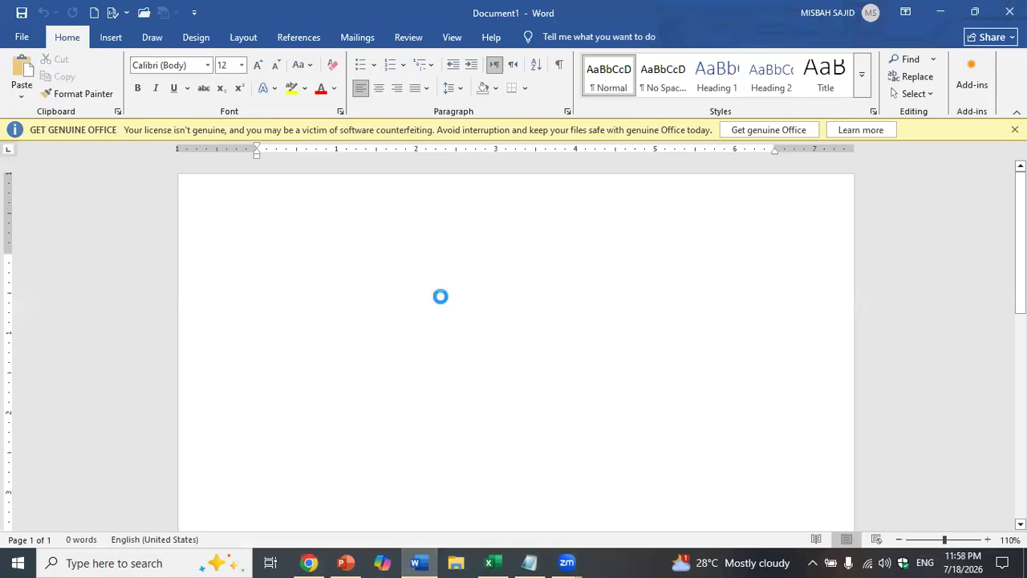
{"action": "key", "text": "ctrl+v"}
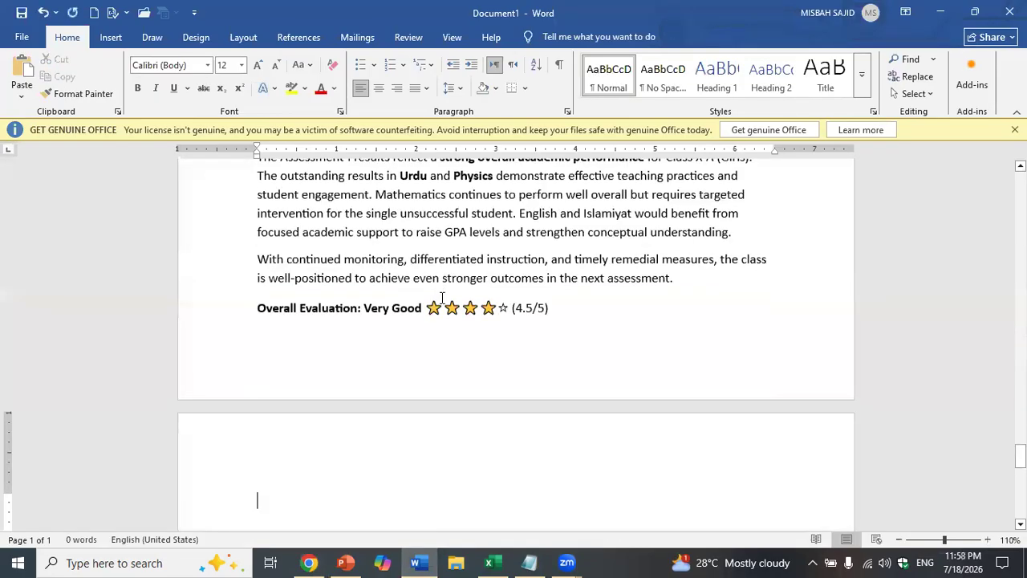
{"action": "scroll", "coordinate": [442, 299], "scroll_direction": "up", "scroll_amount": 3}
- Justify the entire report and remove the extra space after every paragraph
{"action": "key", "text": "ctrl+a"}
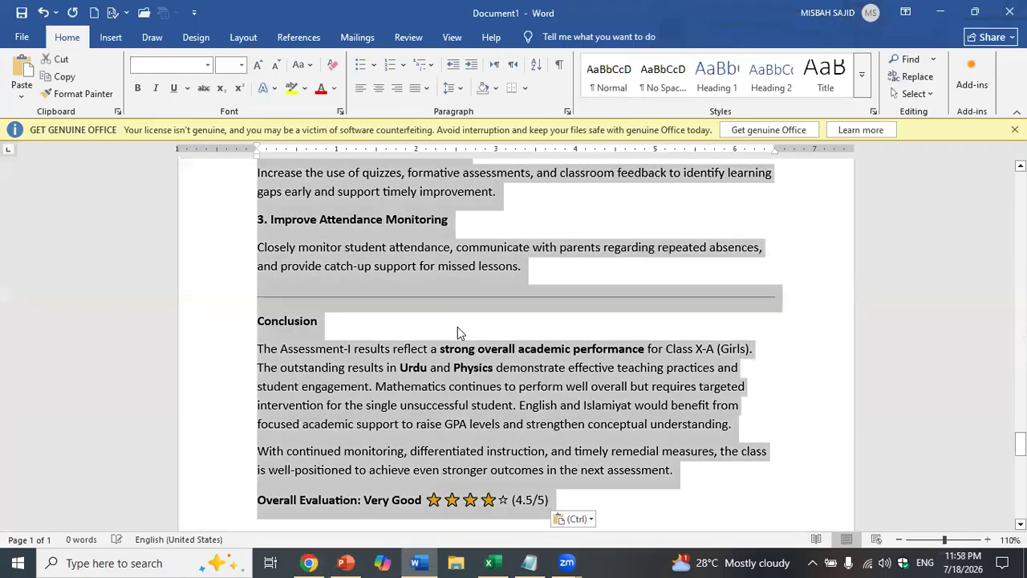
{"action": "left_click", "coordinate": [426, 88]}
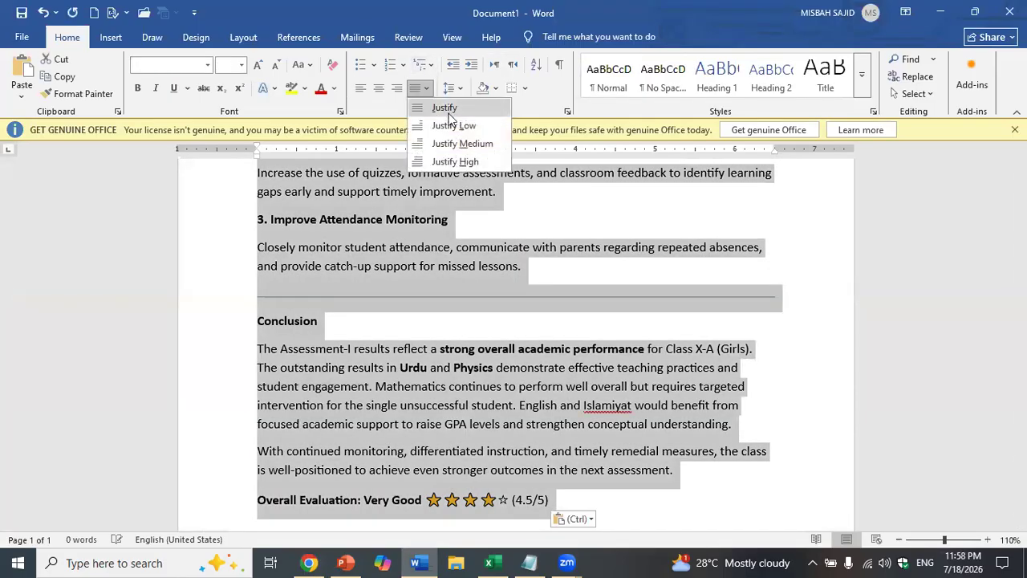
{"action": "left_click", "coordinate": [448, 107]}
{"action": "left_click", "coordinate": [450, 88]}
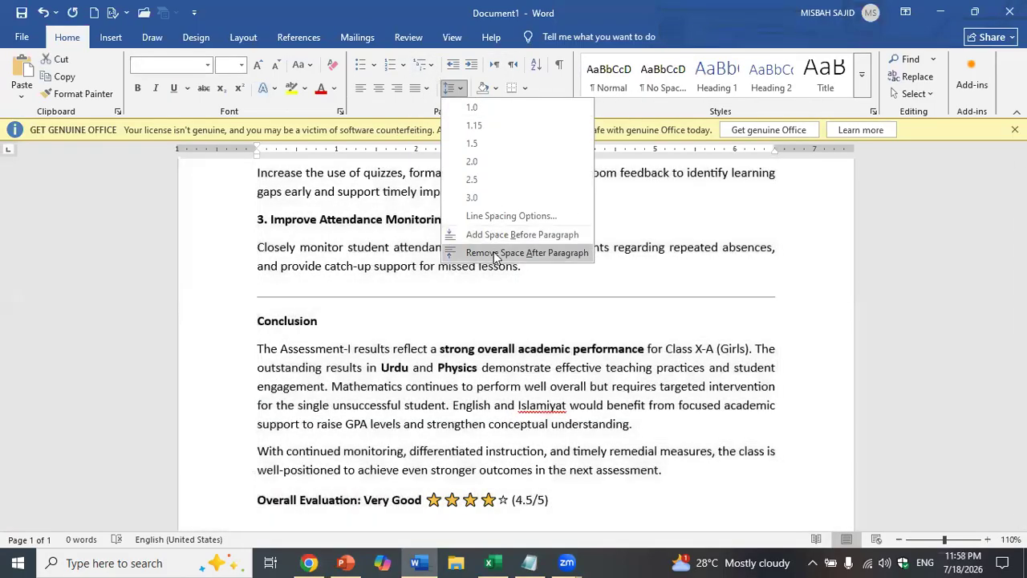
{"action": "left_click", "coordinate": [495, 252]}
- Delete the divider under the title block and the Submitted to / The Principal lines
{"action": "scroll", "coordinate": [493, 255], "scroll_direction": "up", "scroll_amount": 8}
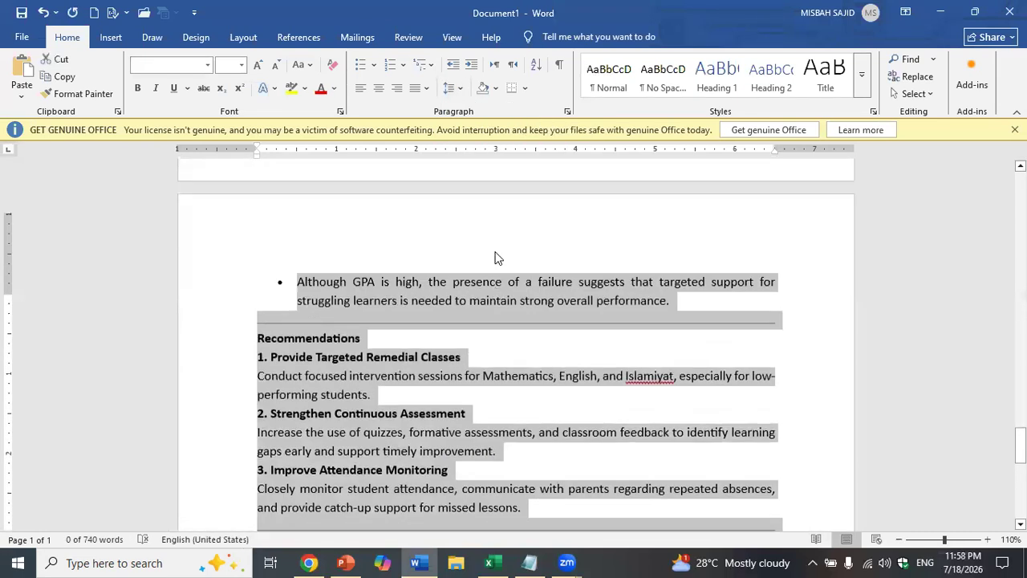
{"action": "scroll", "coordinate": [496, 258], "scroll_direction": "up", "scroll_amount": 3}
{"action": "scroll", "coordinate": [577, 334], "scroll_direction": "up", "scroll_amount": 15}
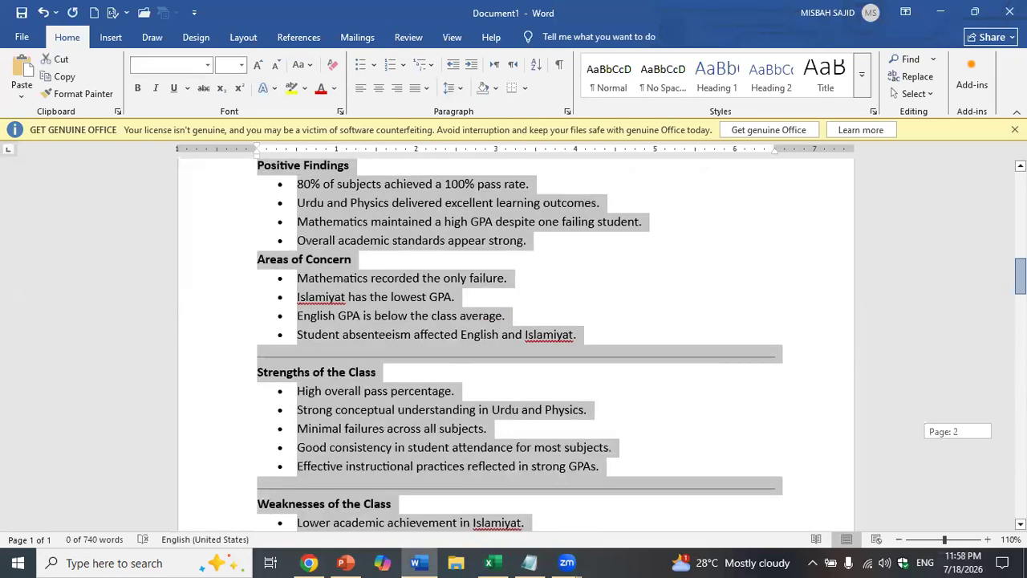
{"action": "left_click", "coordinate": [487, 337]}
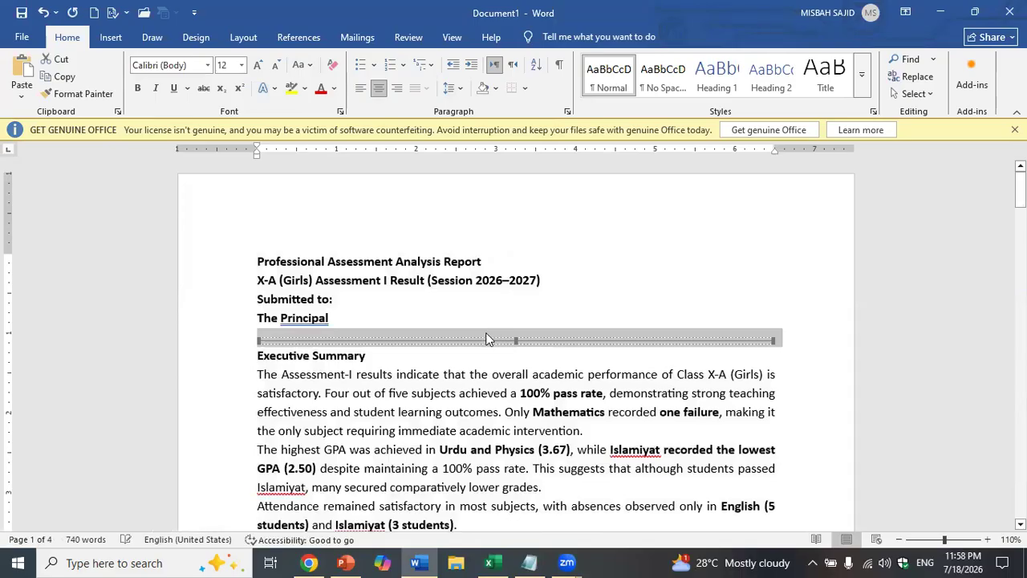
{"action": "key", "text": "Delete"}
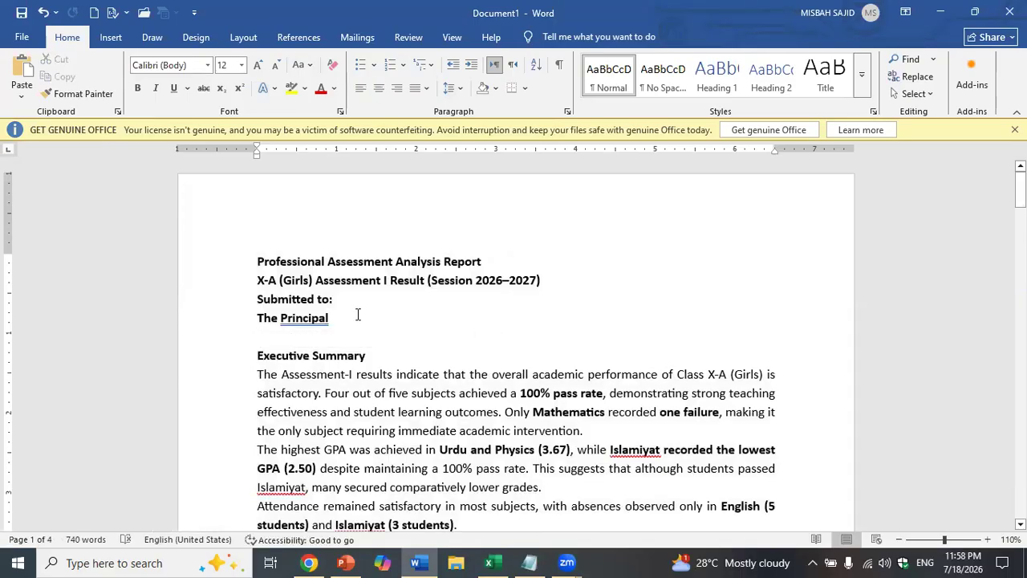
{"action": "left_click_drag", "start_coordinate": [305, 321], "coordinate": [469, 287]}
{"action": "key", "text": "Delete"}
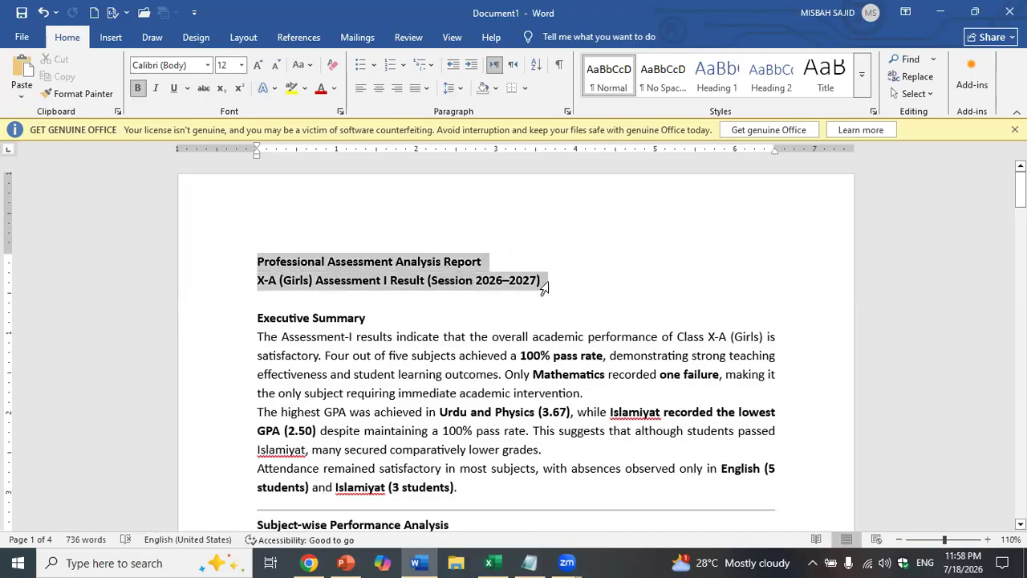
- Centre the two report title lines and add space before them
{"action": "left_click", "coordinate": [379, 89]}
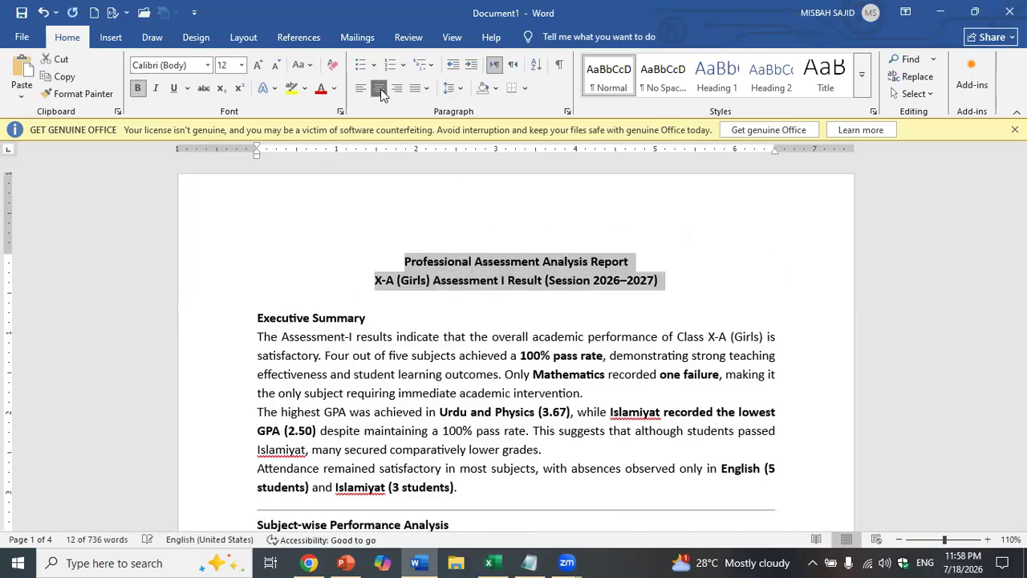
{"action": "left_click", "coordinate": [450, 88]}
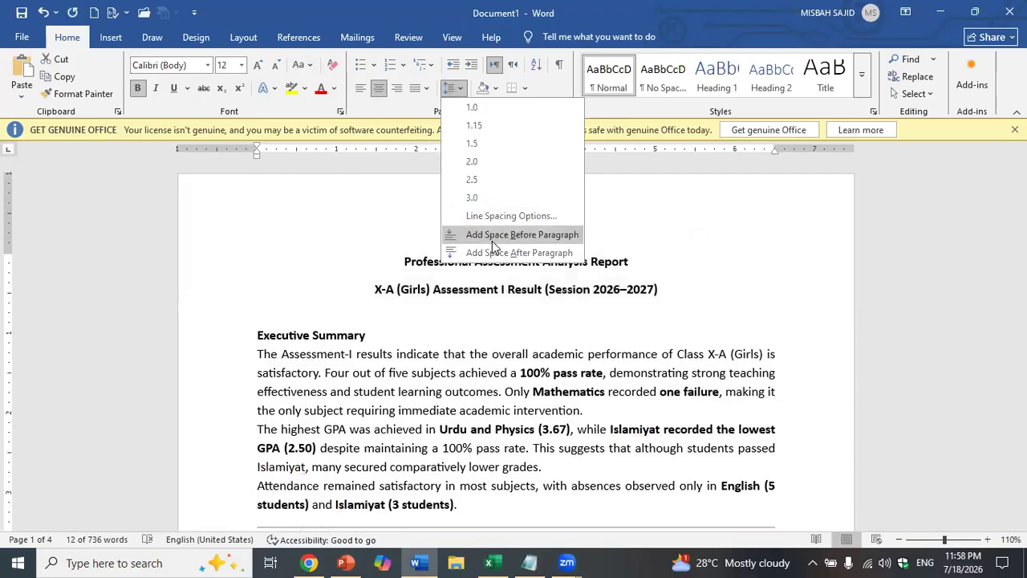
{"action": "left_click", "coordinate": [492, 241]}
{"action": "left_click", "coordinate": [484, 275]}
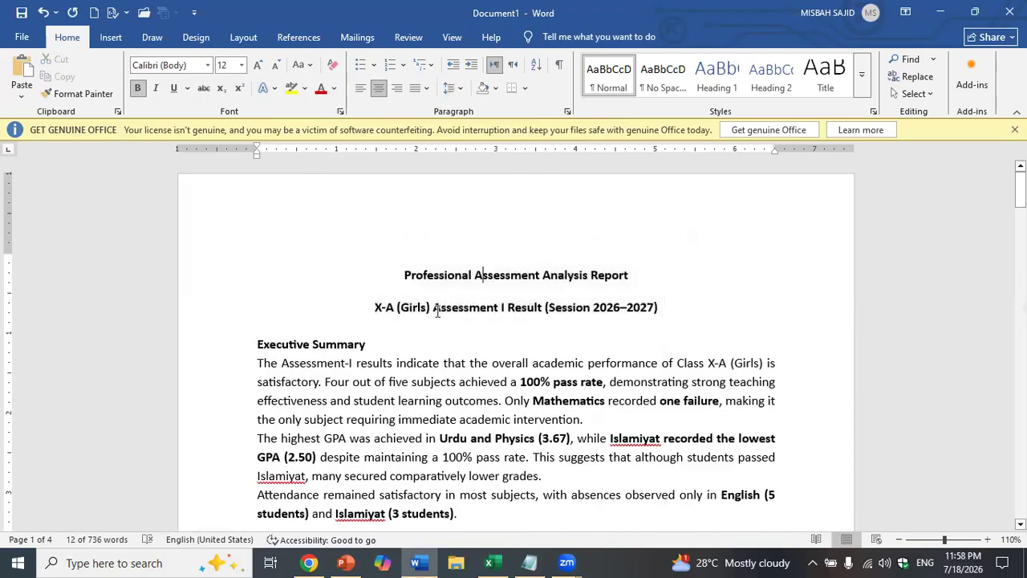
- Delete the Executive Summary heading
{"action": "scroll", "coordinate": [438, 311], "scroll_direction": "down", "scroll_amount": 3}
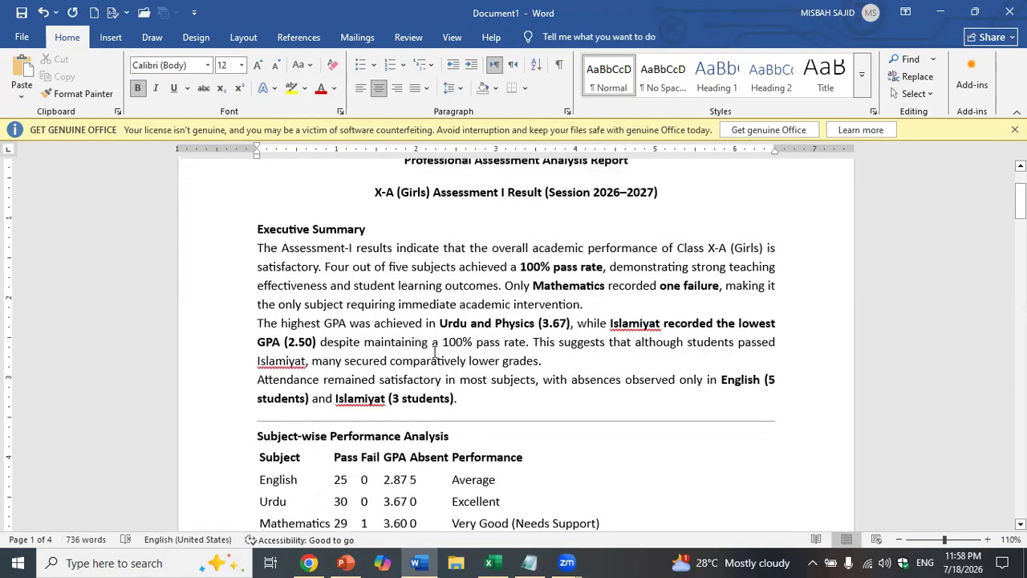
{"action": "left_click_drag", "start_coordinate": [375, 233], "coordinate": [236, 226]}
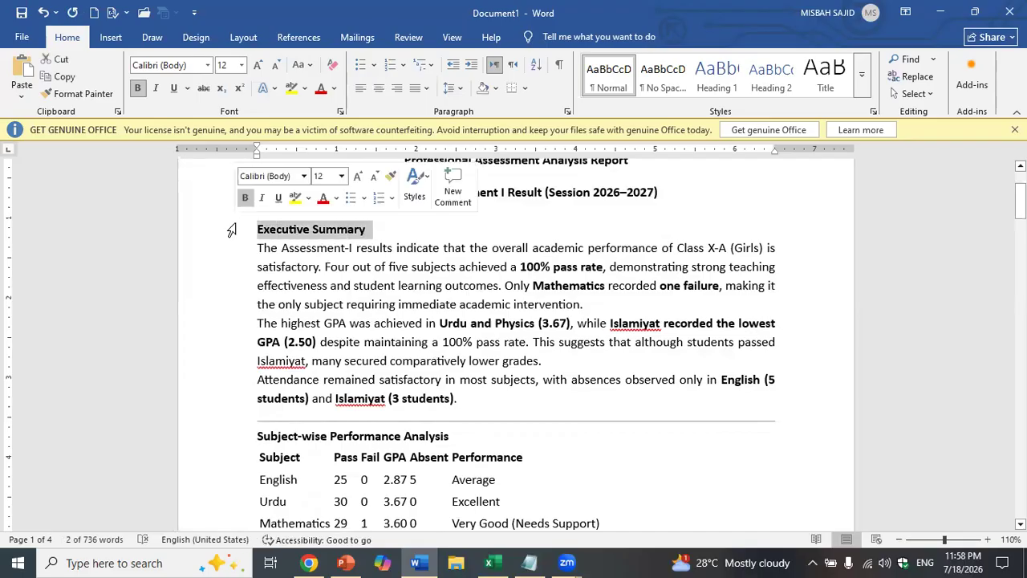
{"action": "key", "text": "Delete"}
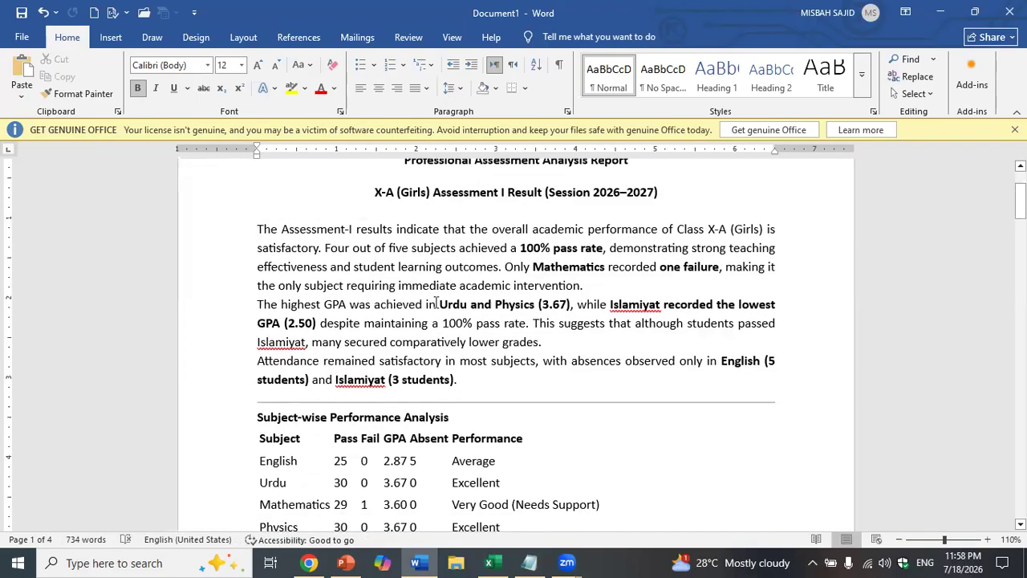
- Restore the Executive Summary heading and delete the divider above the results table
{"action": "key", "text": "ctrl+z"}
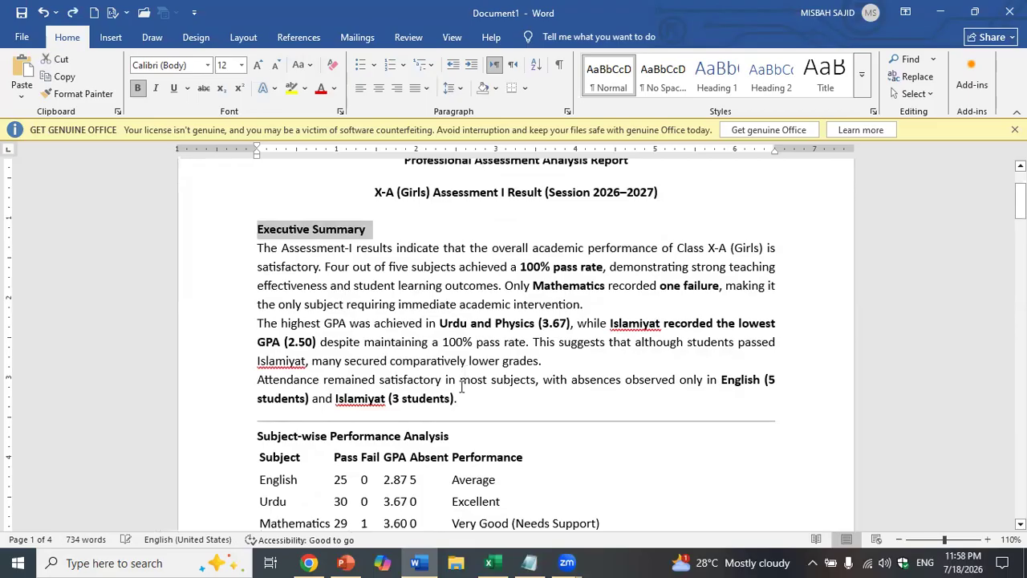
{"action": "left_click", "coordinate": [466, 420]}
{"action": "key", "text": "Delete"}
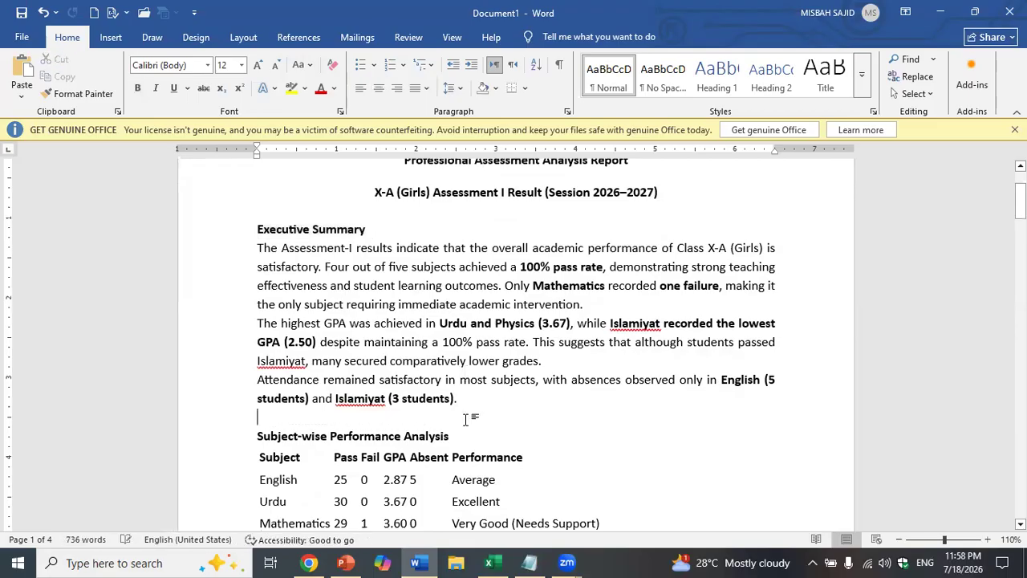
{"action": "scroll", "coordinate": [423, 425], "scroll_direction": "down", "scroll_amount": 1}
- Apply Grid Table 1 Light to the Subject-wise Performance table and centre it
{"action": "left_click", "coordinate": [252, 401]}
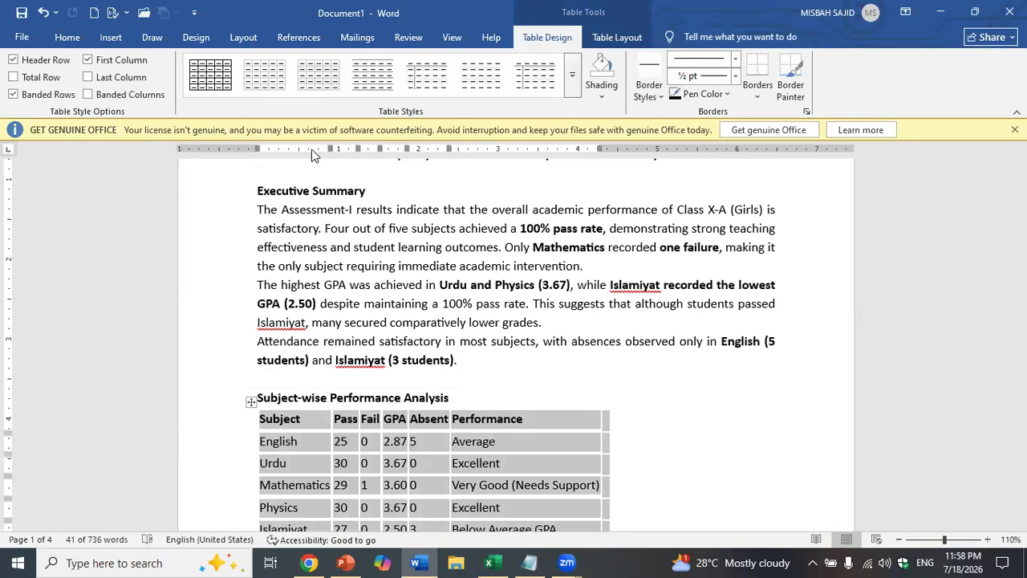
{"action": "left_click", "coordinate": [573, 75]}
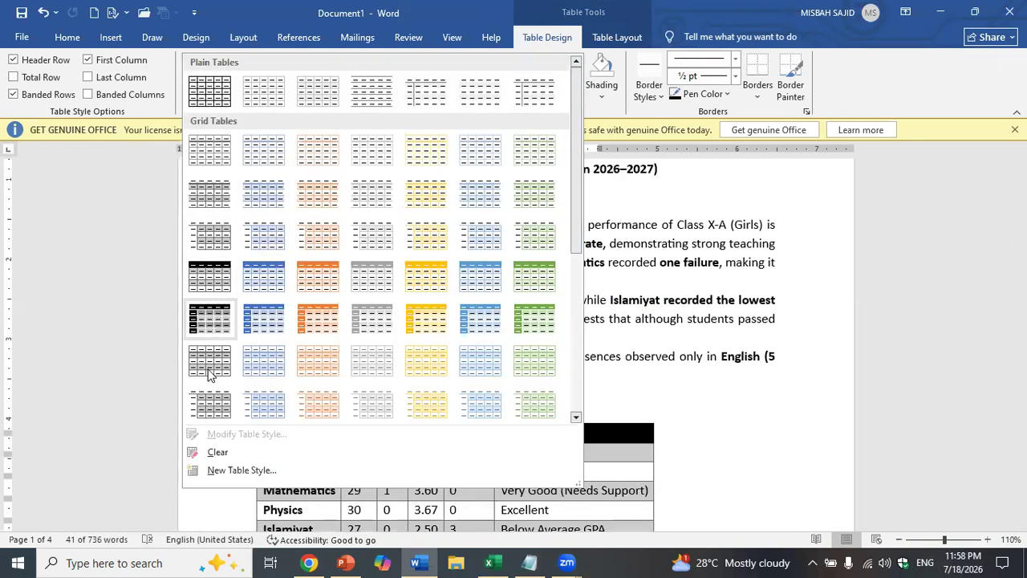
{"action": "left_click", "coordinate": [224, 155]}
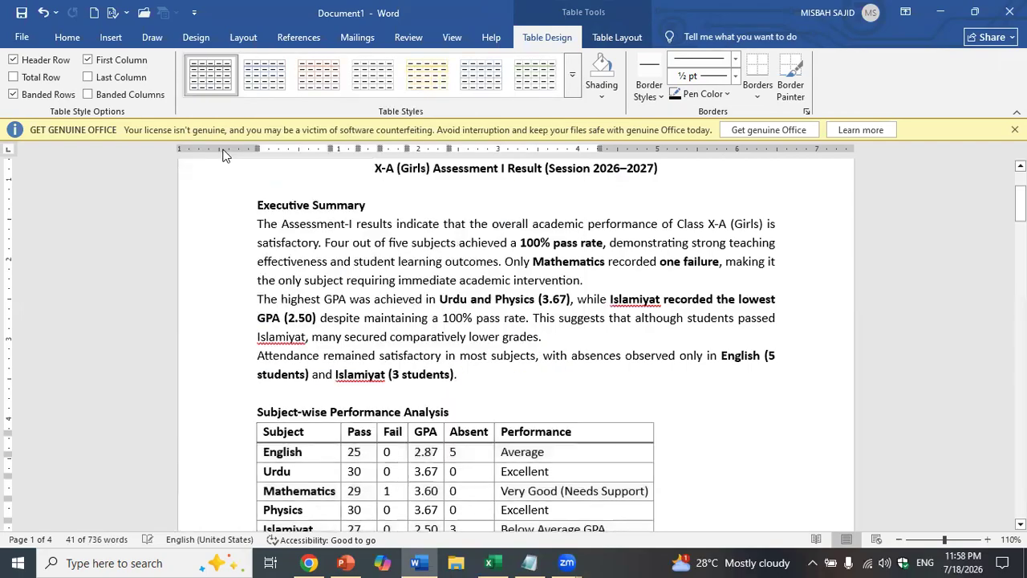
{"action": "left_click", "coordinate": [69, 37]}
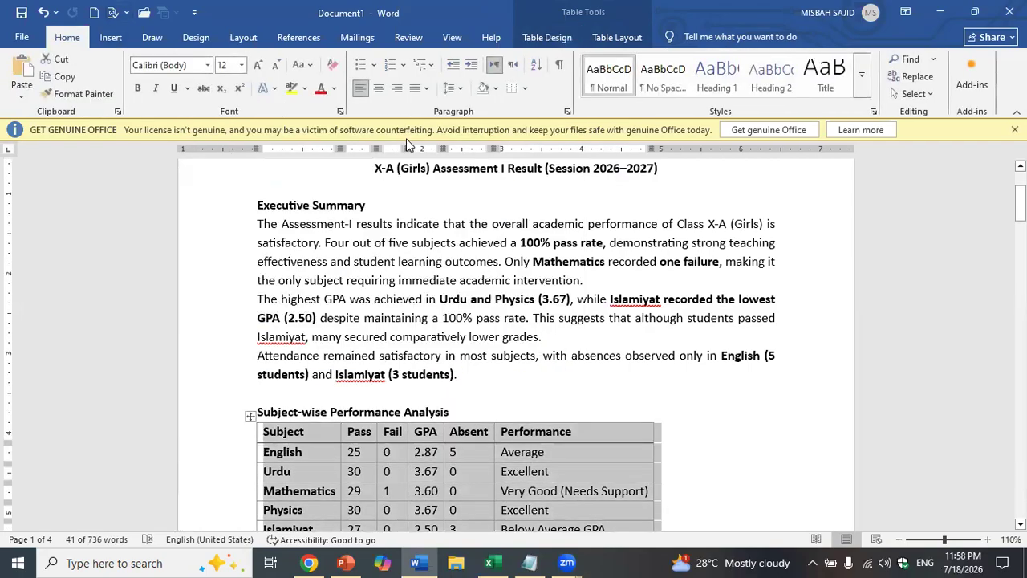
{"action": "left_click", "coordinate": [378, 88]}
{"action": "scroll", "coordinate": [270, 353], "scroll_direction": "down", "scroll_amount": 5}
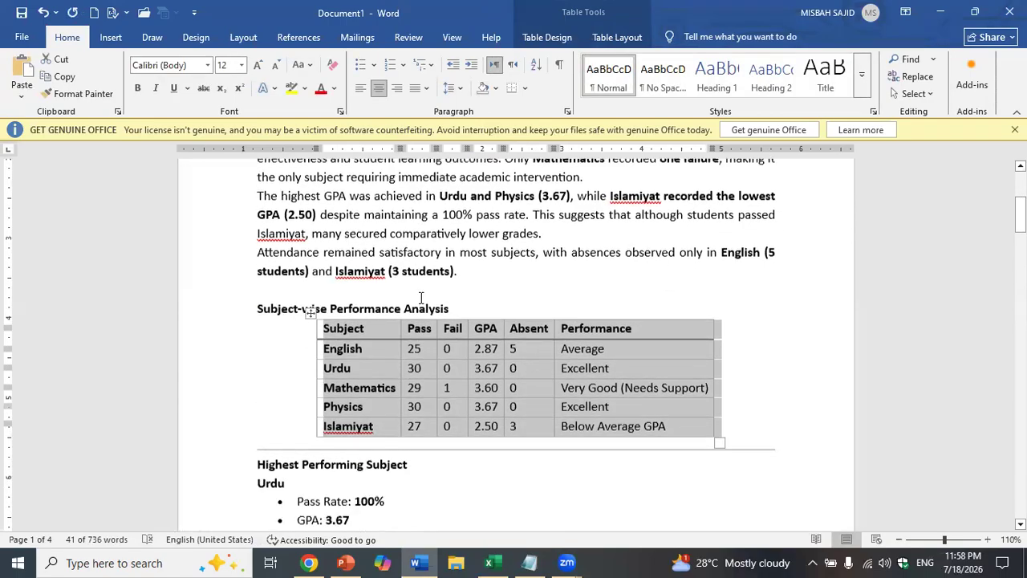
{"action": "left_click", "coordinate": [417, 325]}
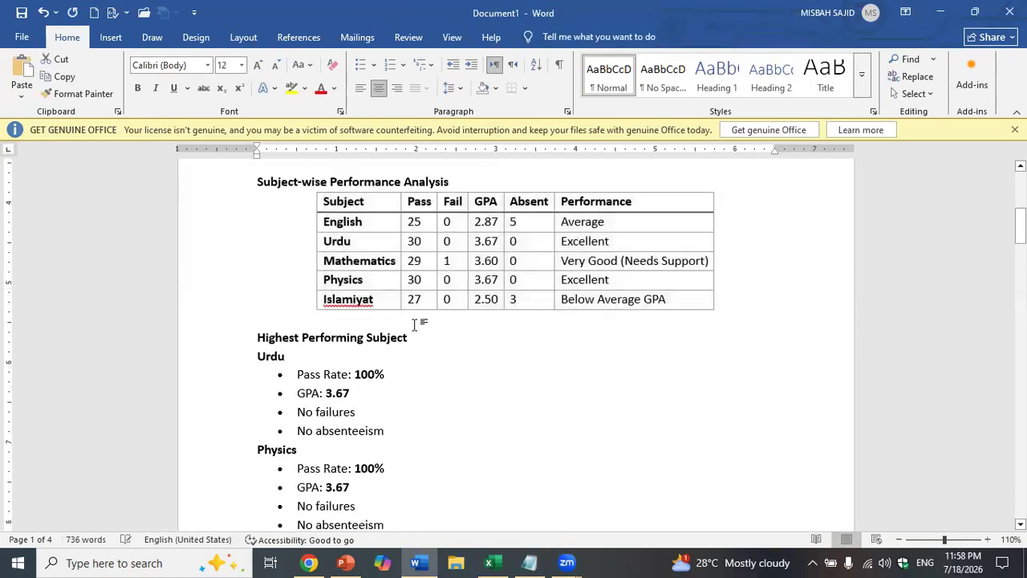
- Delete the divider above Lowest Performing Subject and add a blank line after the Physics bullets
{"action": "left_click", "coordinate": [286, 355]}
{"action": "scroll", "coordinate": [292, 353], "scroll_direction": "down", "scroll_amount": 1}
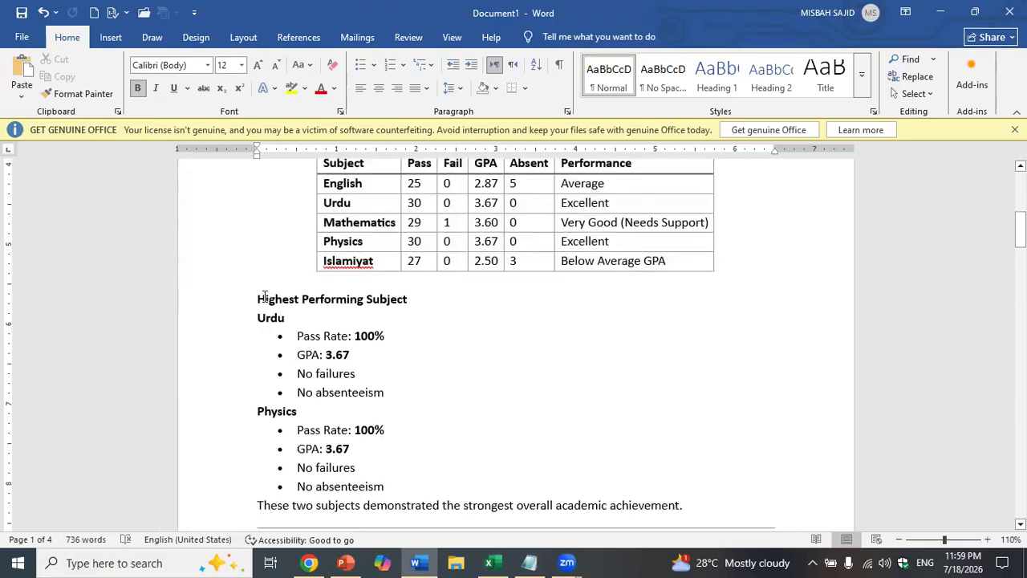
{"action": "scroll", "coordinate": [267, 301], "scroll_direction": "up", "scroll_amount": 4}
{"action": "scroll", "coordinate": [273, 301], "scroll_direction": "down", "scroll_amount": 10}
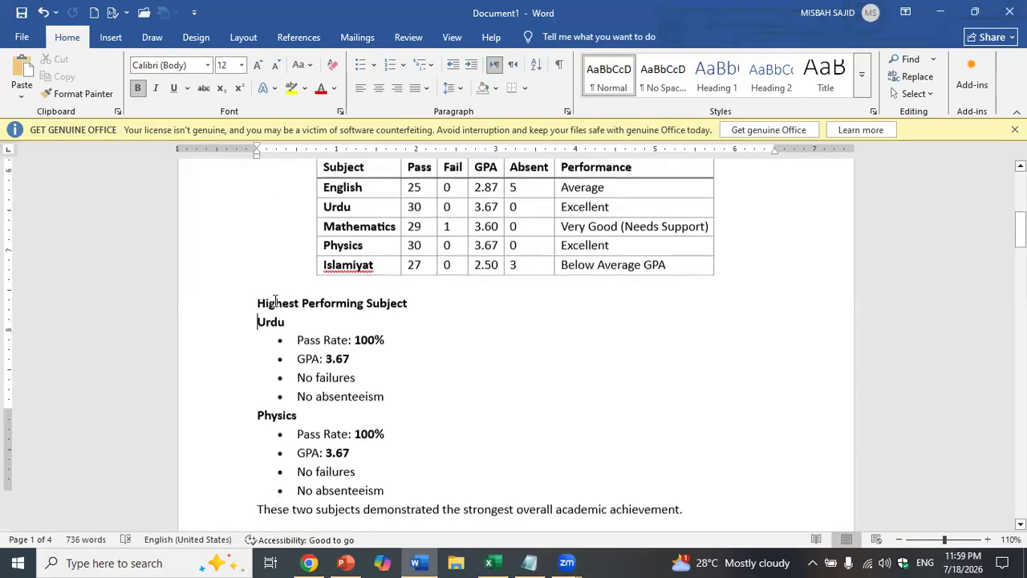
{"action": "left_click", "coordinate": [275, 300]}
{"action": "key", "text": "Delete"}
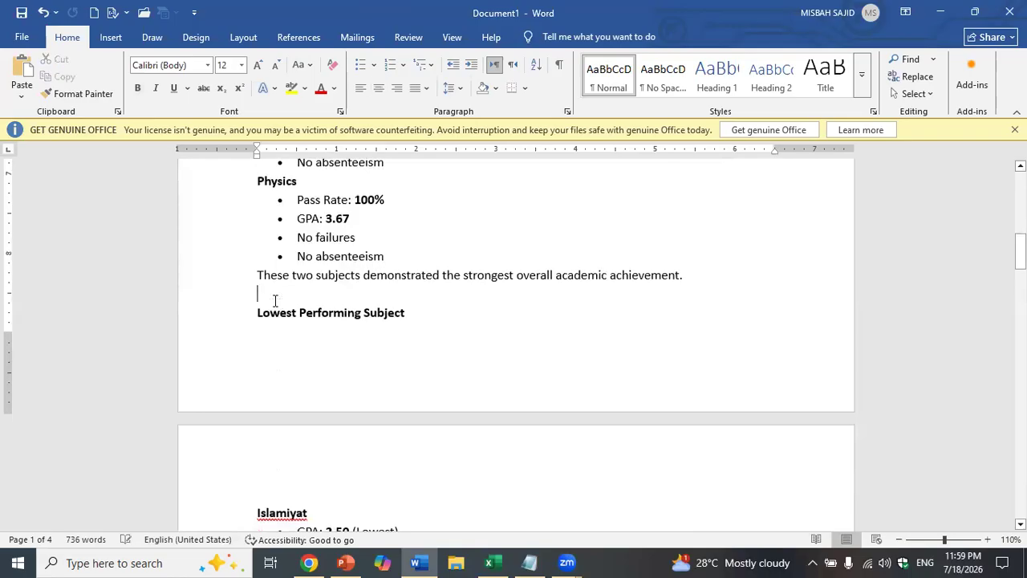
{"action": "scroll", "coordinate": [275, 300], "scroll_direction": "up", "scroll_amount": 1}
{"action": "left_click", "coordinate": [500, 291]}
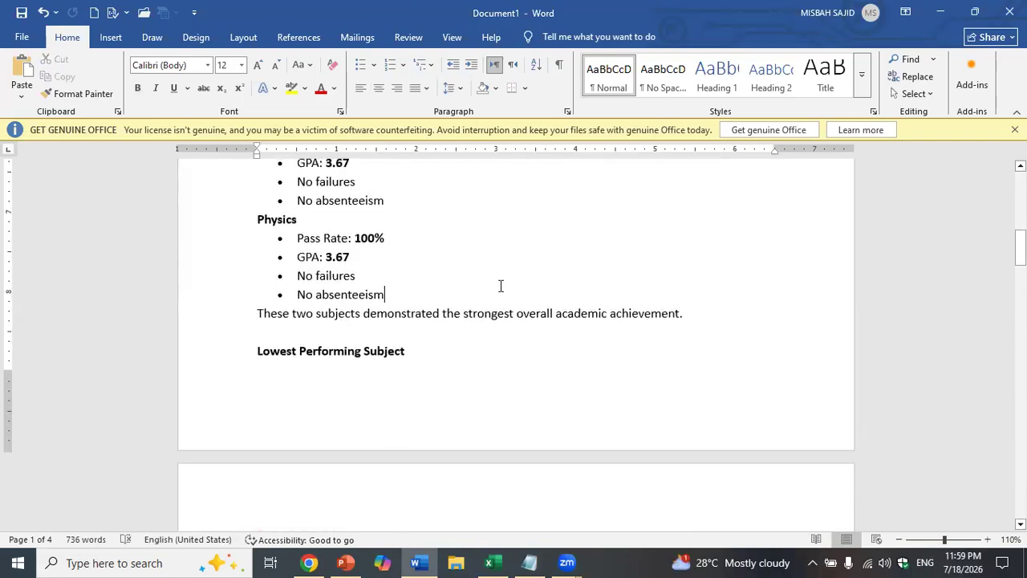
{"action": "key", "text": "Return"}
{"action": "key", "text": "Return"}
{"action": "key", "text": "Return"}
{"action": "key", "text": "Return"}
- Delete the 'These two subjects…strongest overall academic achievement' sentence and push Lowest Performing Subject to the next page
{"action": "scroll", "coordinate": [516, 345], "scroll_direction": "down", "scroll_amount": 3}
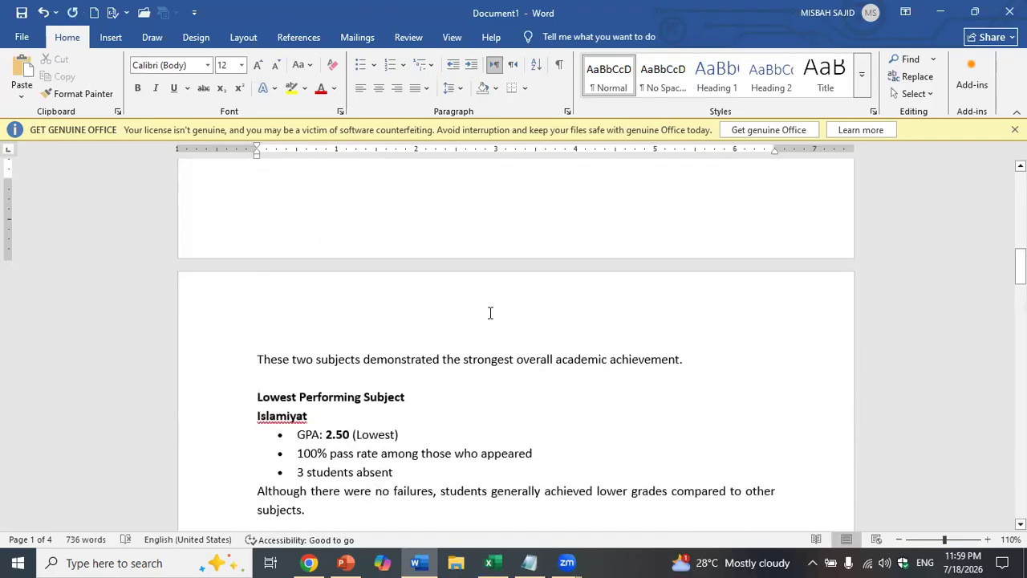
{"action": "scroll", "coordinate": [490, 313], "scroll_direction": "up", "scroll_amount": 6}
{"action": "scroll", "coordinate": [487, 313], "scroll_direction": "down", "scroll_amount": 3}
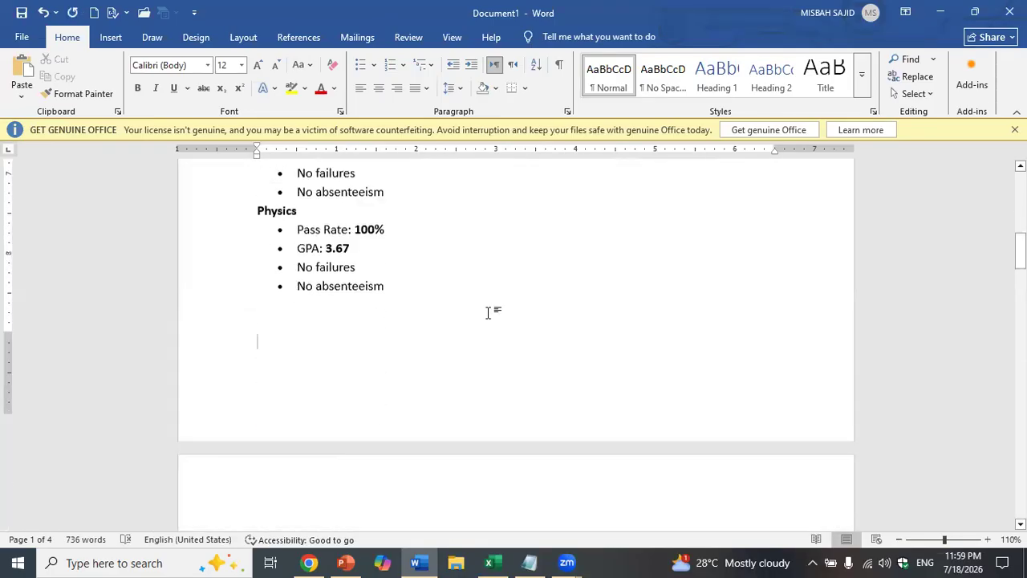
{"action": "scroll", "coordinate": [487, 313], "scroll_direction": "down", "scroll_amount": 3}
{"action": "triple_click", "coordinate": [477, 358]}
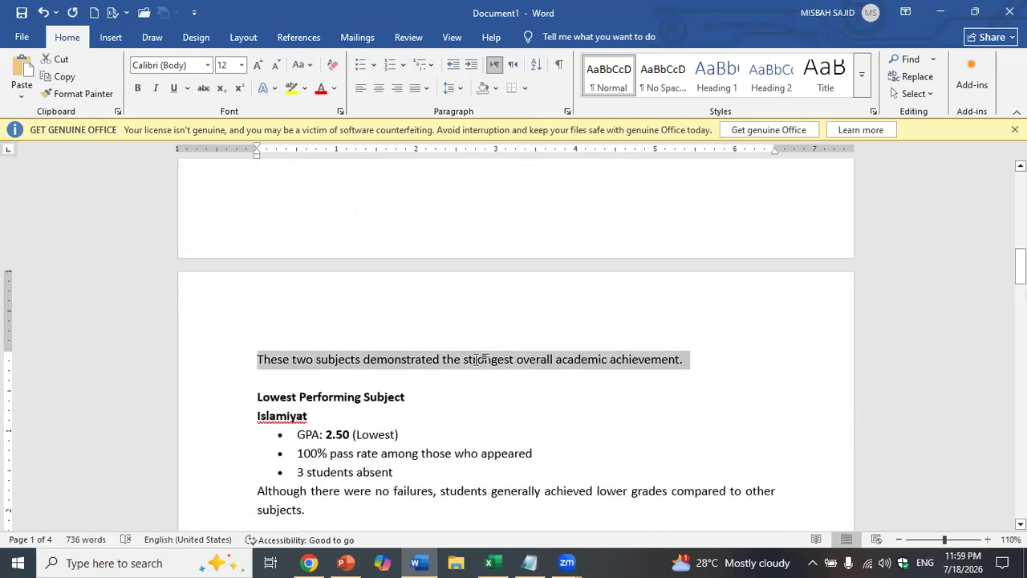
{"action": "key", "text": "BackSpace"}
{"action": "key", "text": "BackSpace"}
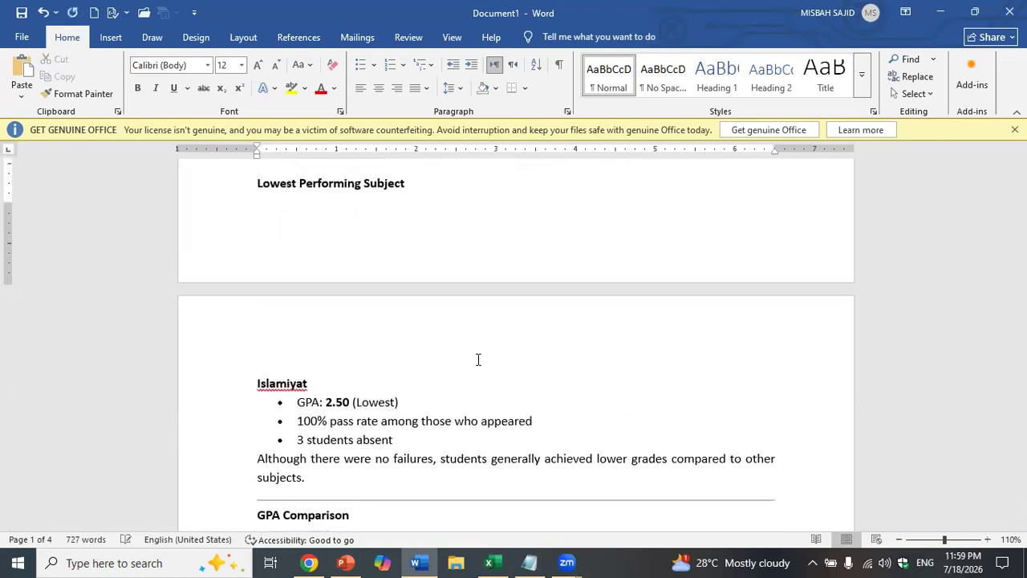
{"action": "key", "text": "Return"}
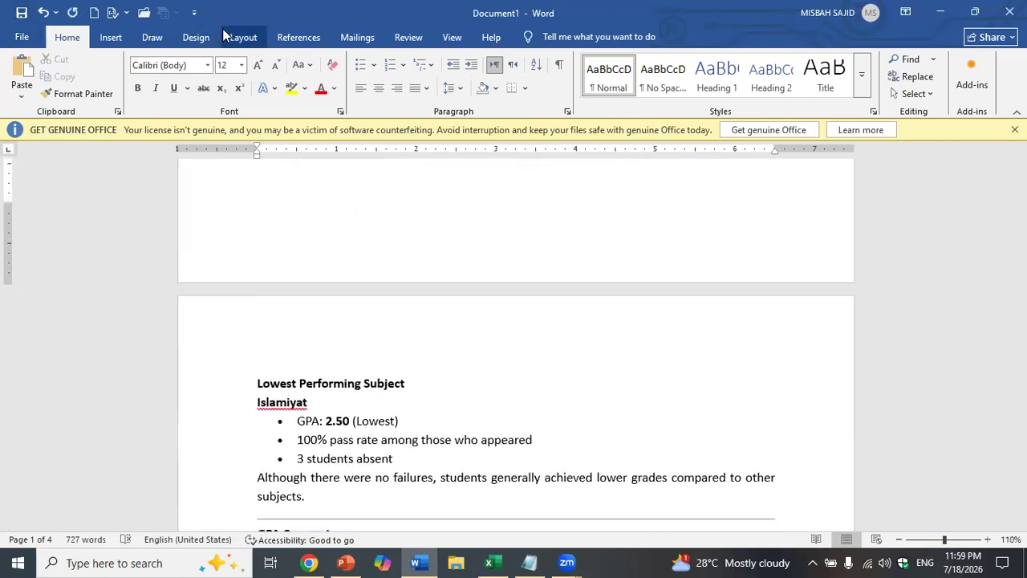
- Switch the document to Narrow margins and push Lowest Performing Subject down with blank lines
{"action": "left_click", "coordinate": [233, 38]}
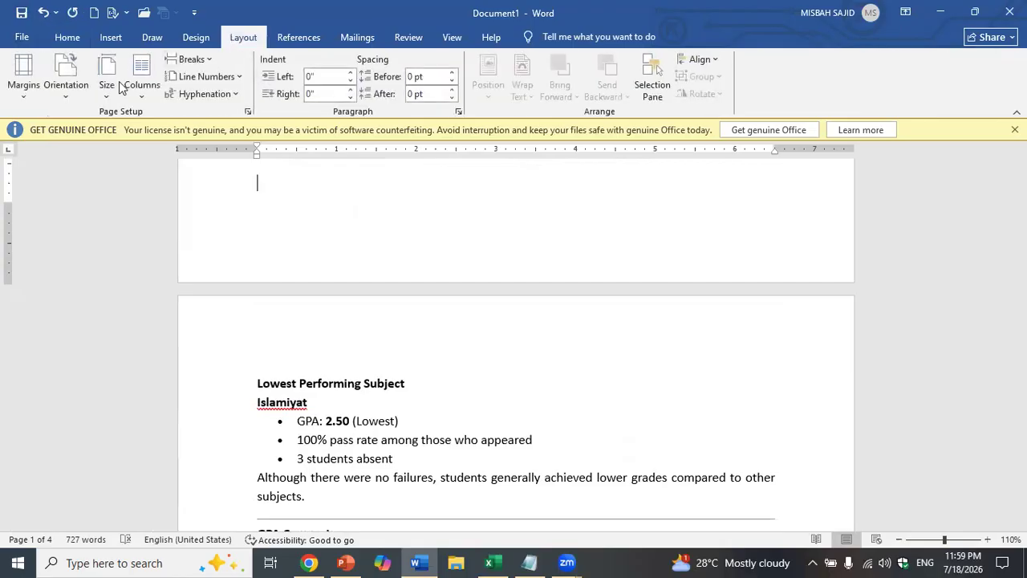
{"action": "left_click", "coordinate": [23, 73]}
{"action": "left_click", "coordinate": [75, 217]}
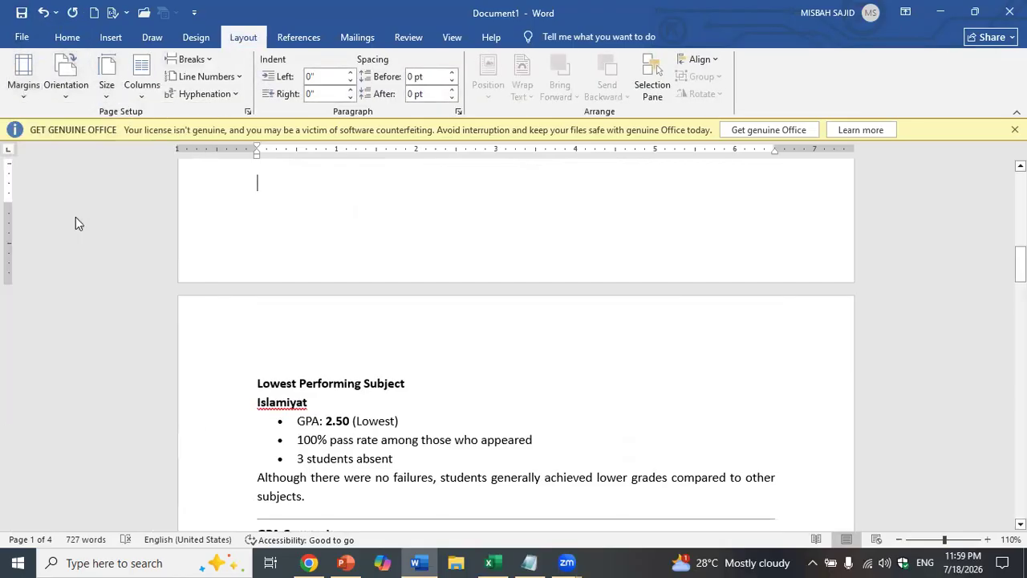
{"action": "key", "text": "Return"}
{"action": "key", "text": "Return"}
{"action": "key", "text": "Return"}
{"action": "key", "text": "Return"}
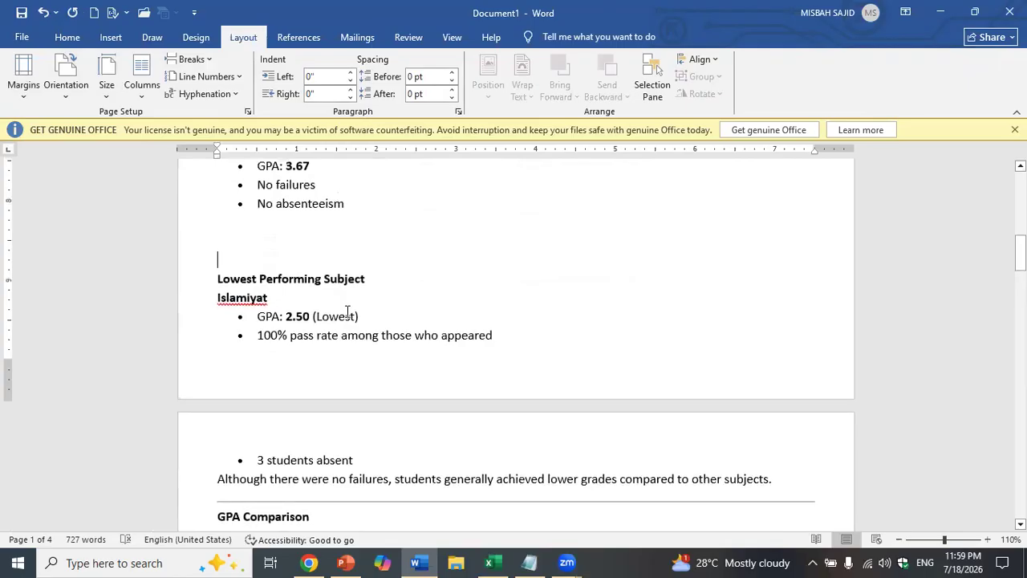
{"action": "key", "text": "Return"}
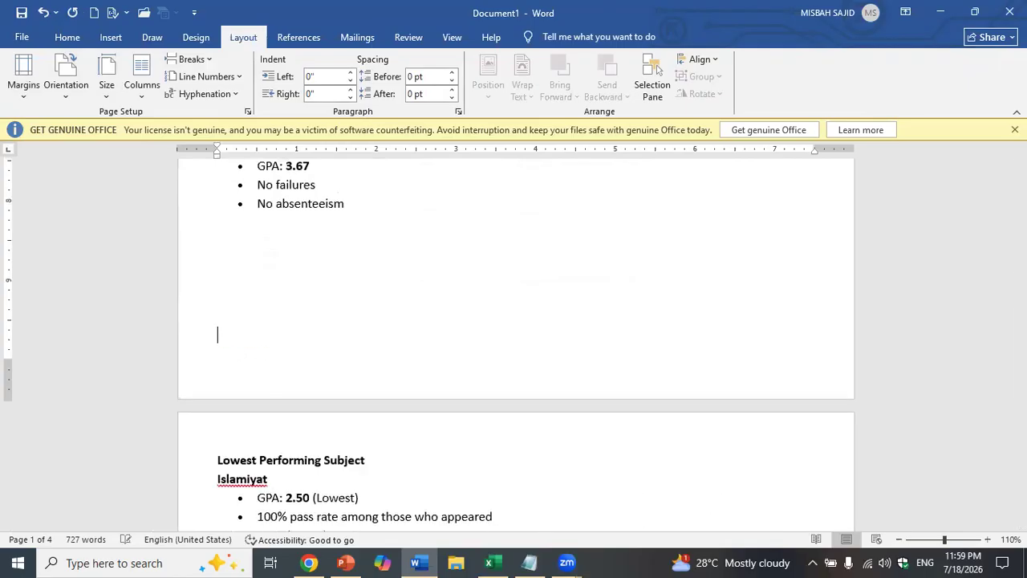
- Delete the divider line above GPA Comparison
{"action": "scroll", "coordinate": [514, 345], "scroll_direction": "down", "scroll_amount": 5}
{"action": "scroll", "coordinate": [315, 228], "scroll_direction": "down", "scroll_amount": 1}
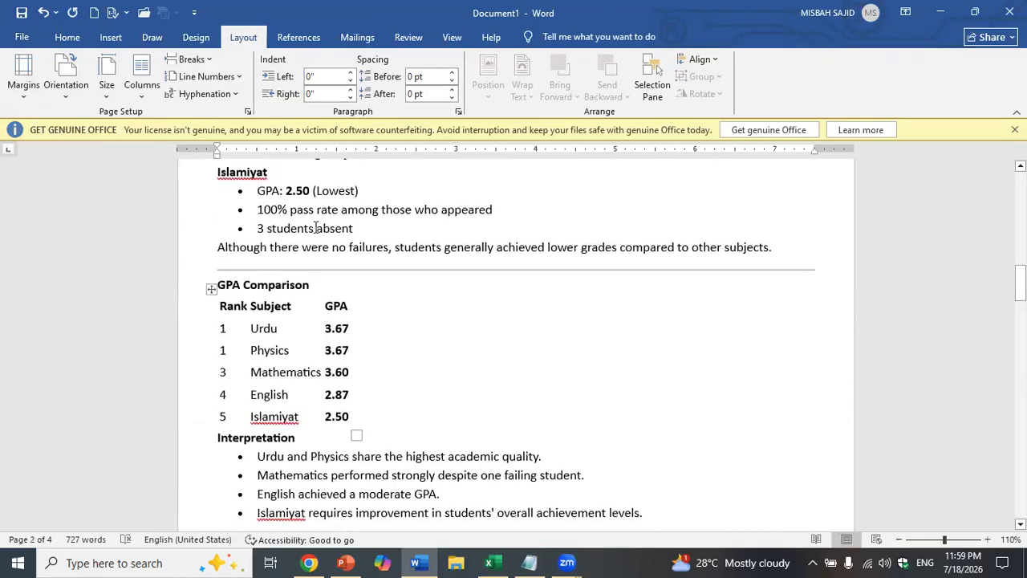
{"action": "left_click", "coordinate": [325, 270]}
{"action": "key", "text": "Delete"}
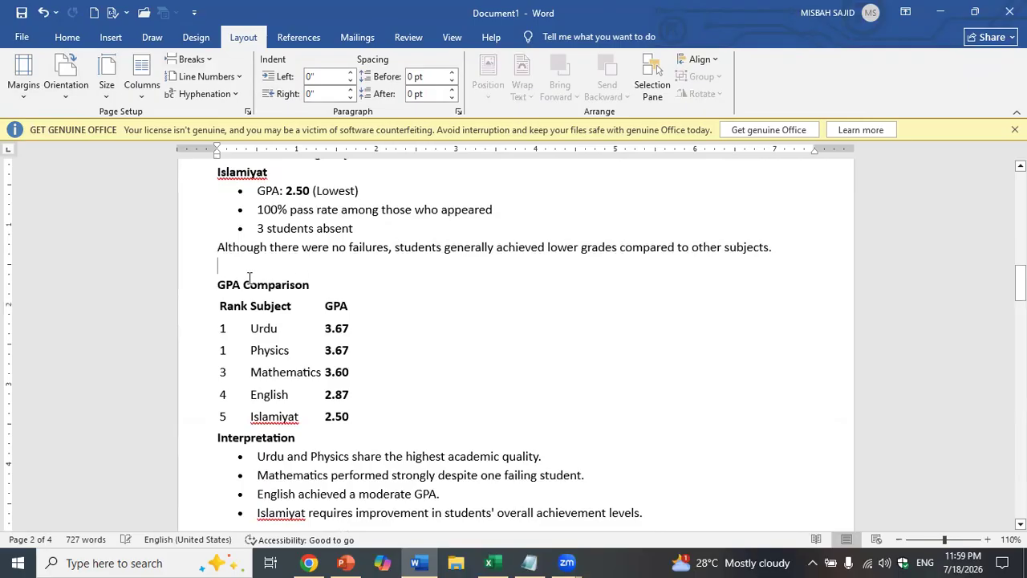
- Apply Normal 1-inch margins and re-adjust blank lines so Lowest Performing Subject starts a new page
{"action": "left_click", "coordinate": [23, 80]}
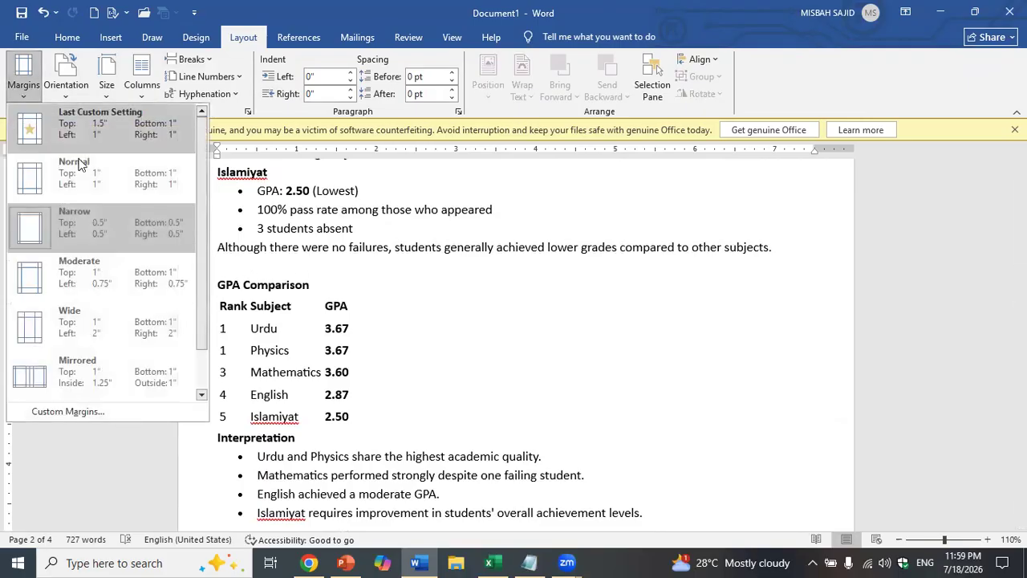
{"action": "left_click", "coordinate": [80, 167]}
{"action": "scroll", "coordinate": [287, 276], "scroll_direction": "up", "scroll_amount": 7}
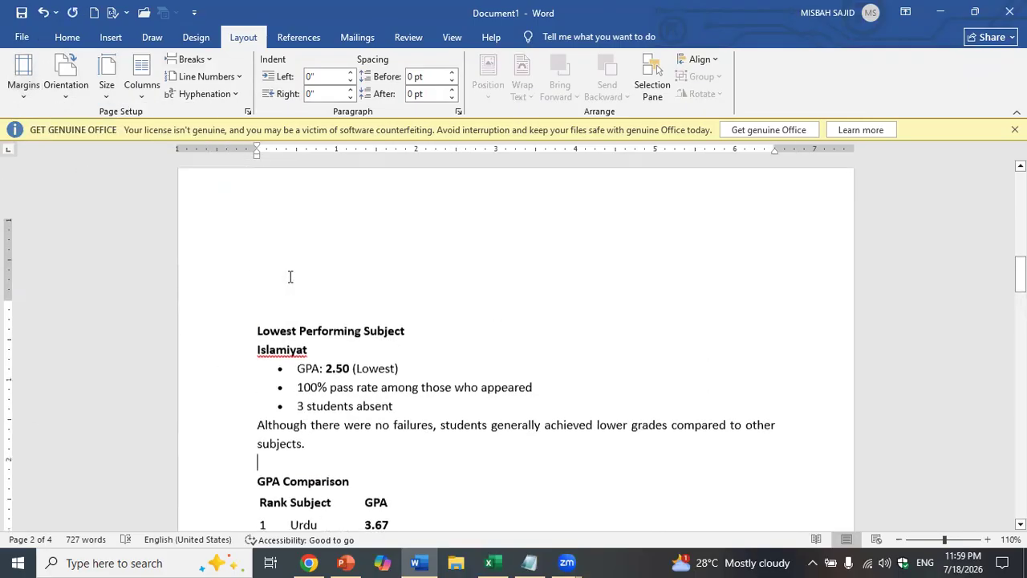
{"action": "scroll", "coordinate": [344, 481], "scroll_direction": "down", "scroll_amount": 2}
{"action": "left_click", "coordinate": [347, 448]}
{"action": "key", "text": "BackSpace"}
{"action": "key", "text": "BackSpace"}
{"action": "key", "text": "BackSpace"}
{"action": "key", "text": "BackSpace"}
{"action": "key", "text": "BackSpace"}
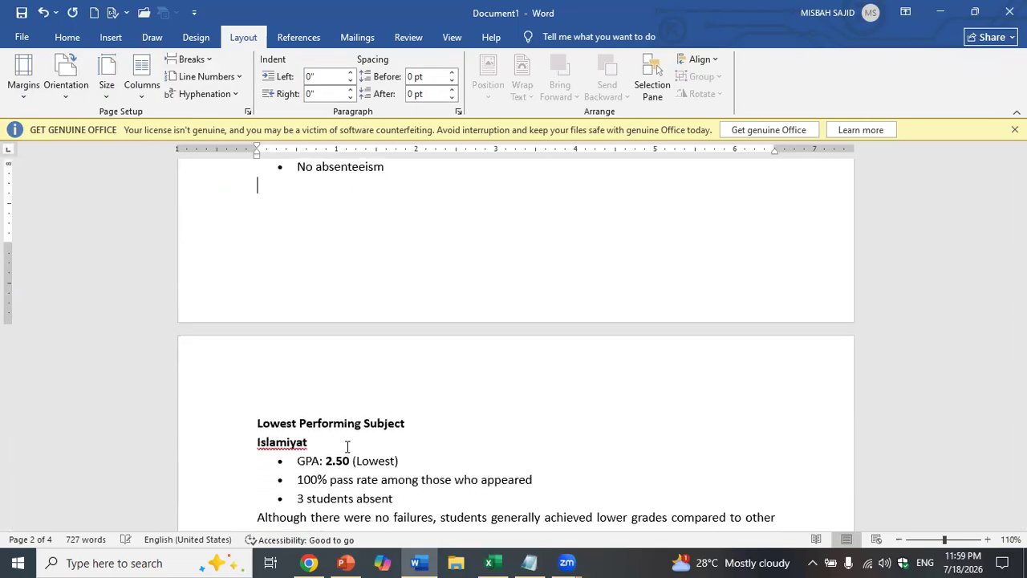
{"action": "key", "text": "Return"}
{"action": "scroll", "coordinate": [348, 447], "scroll_direction": "down", "scroll_amount": 6}
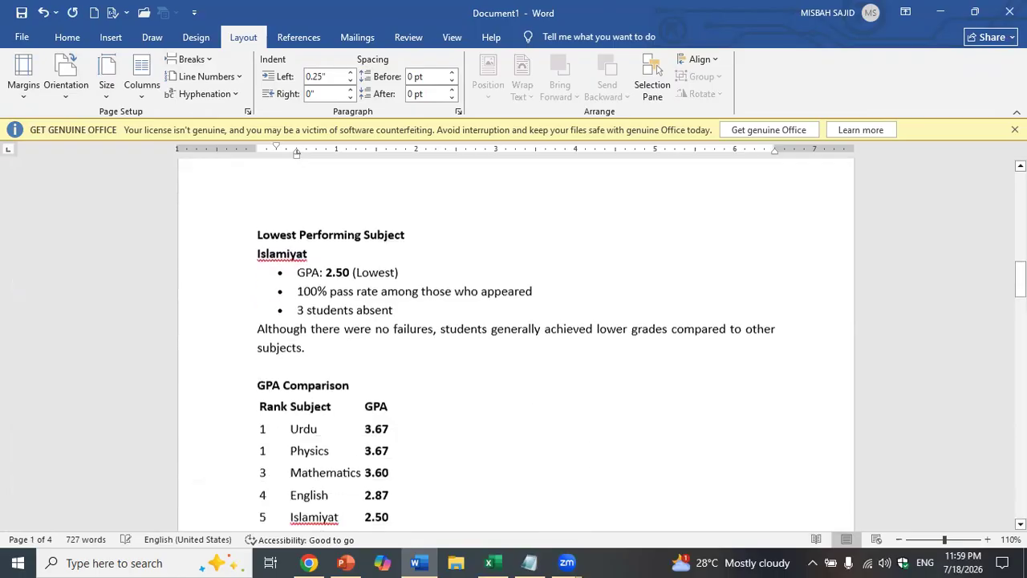
- Give the GPA Comparison table all borders and the first Grid Table style, and centre it
{"action": "left_click", "coordinate": [314, 331]}
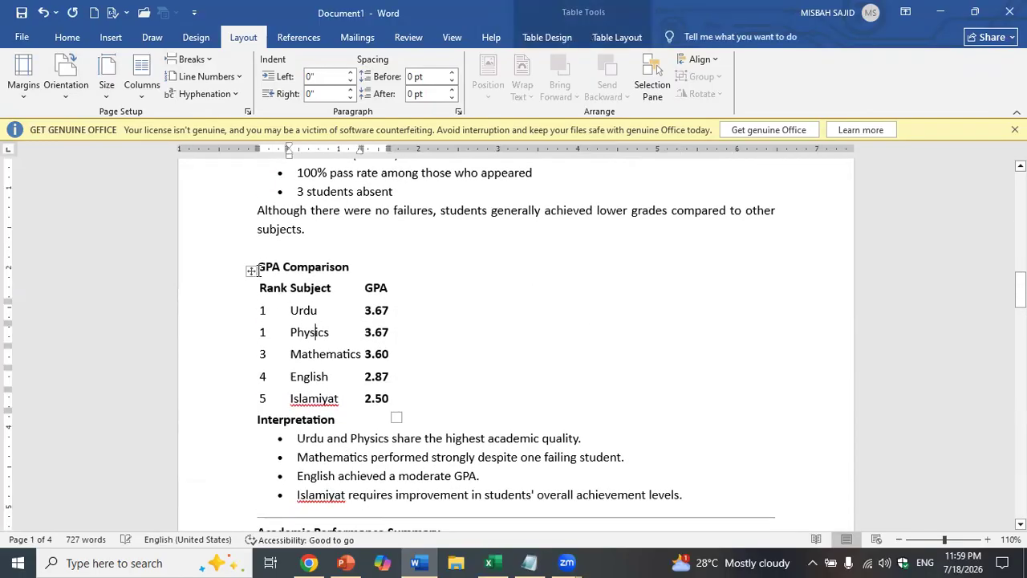
{"action": "left_click", "coordinate": [252, 270]}
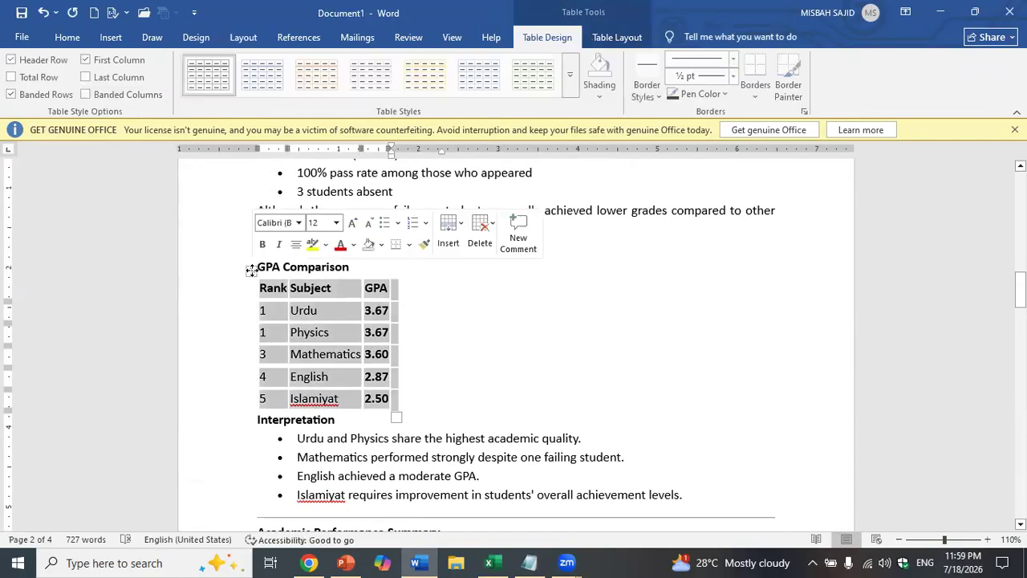
{"action": "left_click", "coordinate": [410, 245]}
{"action": "left_click", "coordinate": [417, 355]}
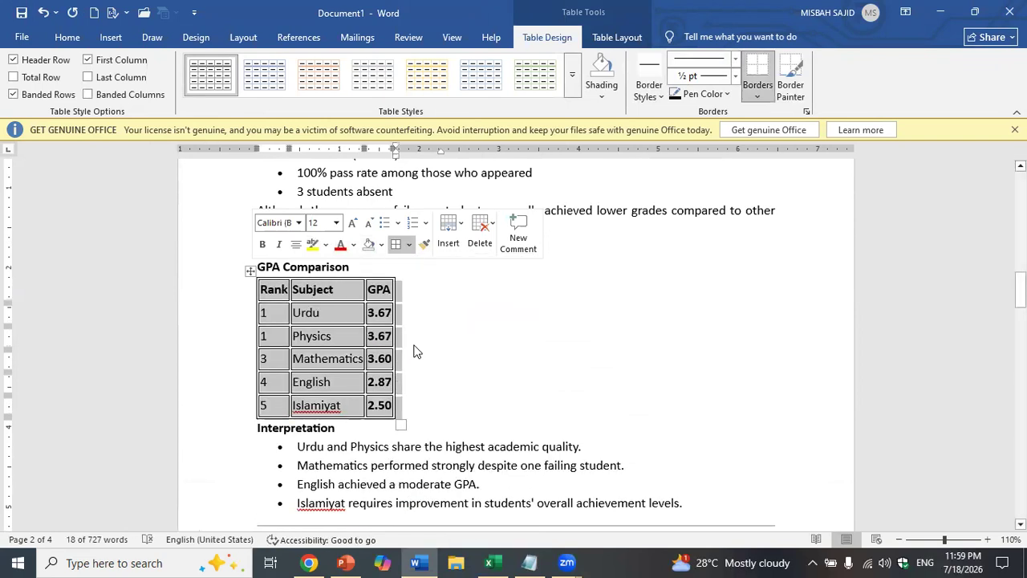
{"action": "left_click", "coordinate": [572, 75]}
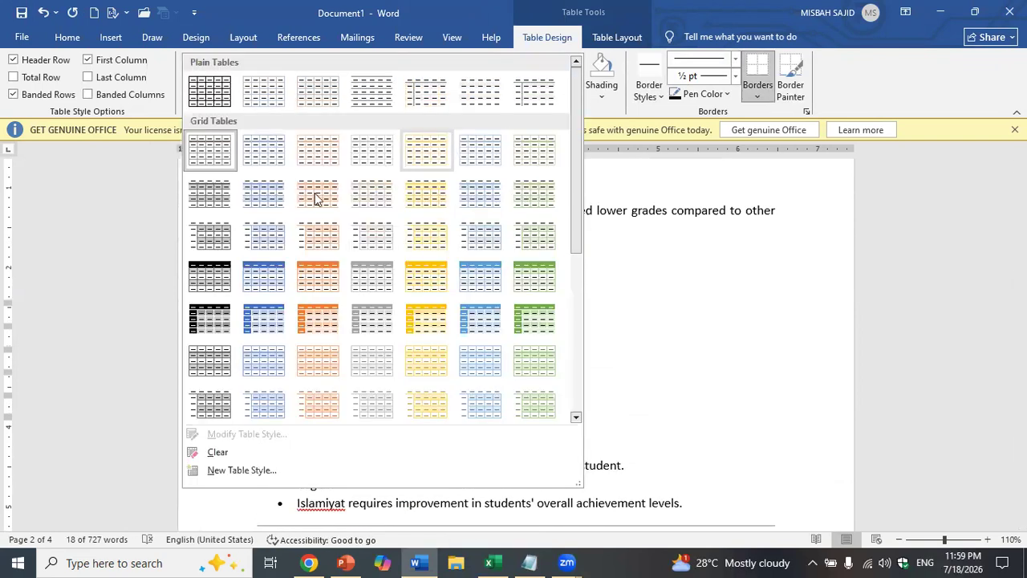
{"action": "left_click", "coordinate": [217, 154]}
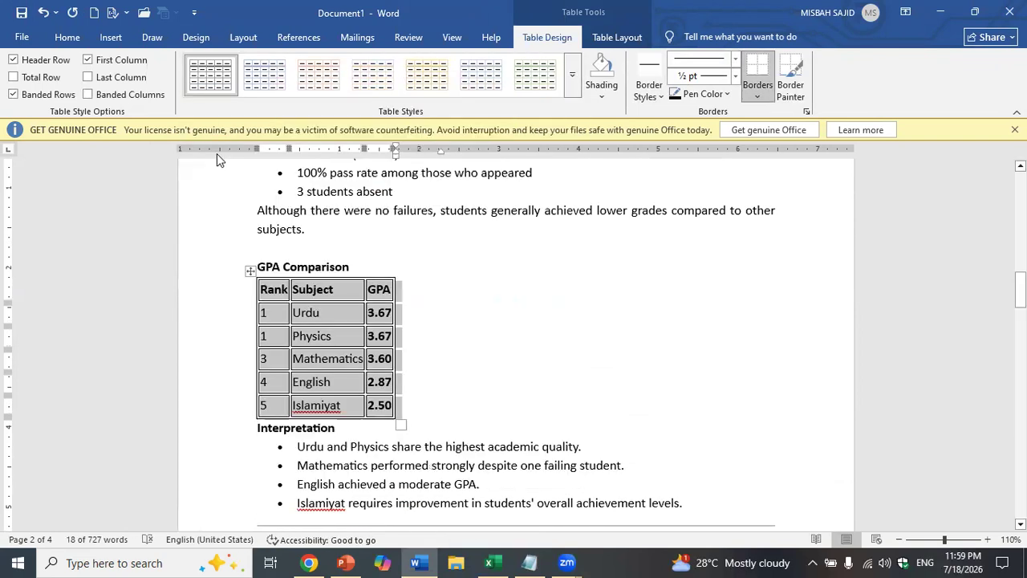
{"action": "left_click", "coordinate": [467, 344]}
{"action": "left_click", "coordinate": [249, 294]}
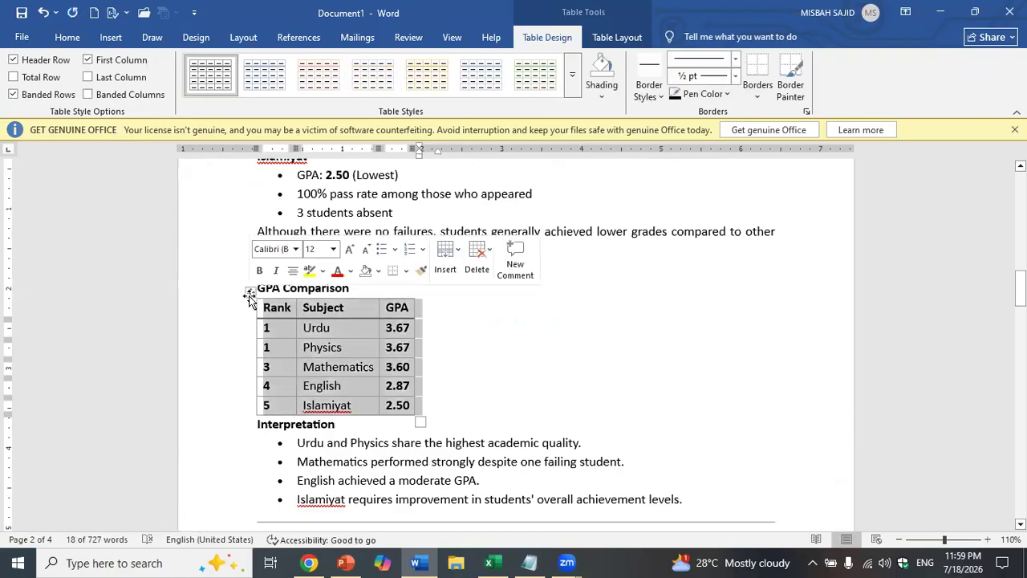
{"action": "key", "text": "ctrl+e"}
- Delete the dividers above Simple Explanation of the Chart and Key Insights
{"action": "scroll", "coordinate": [248, 303], "scroll_direction": "down", "scroll_amount": 4}
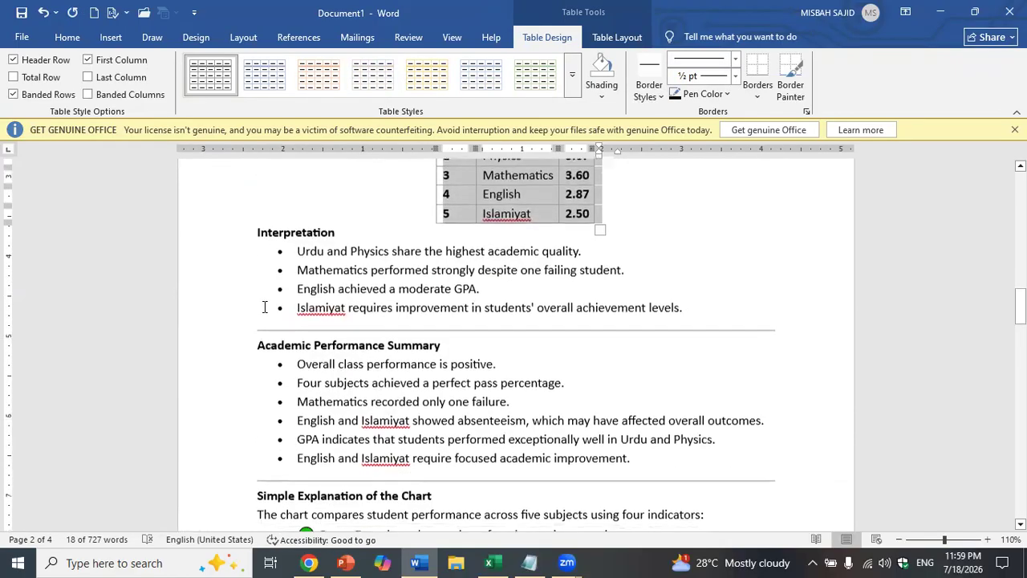
{"action": "left_click", "coordinate": [265, 327]}
{"action": "scroll", "coordinate": [294, 341], "scroll_direction": "down", "scroll_amount": 2}
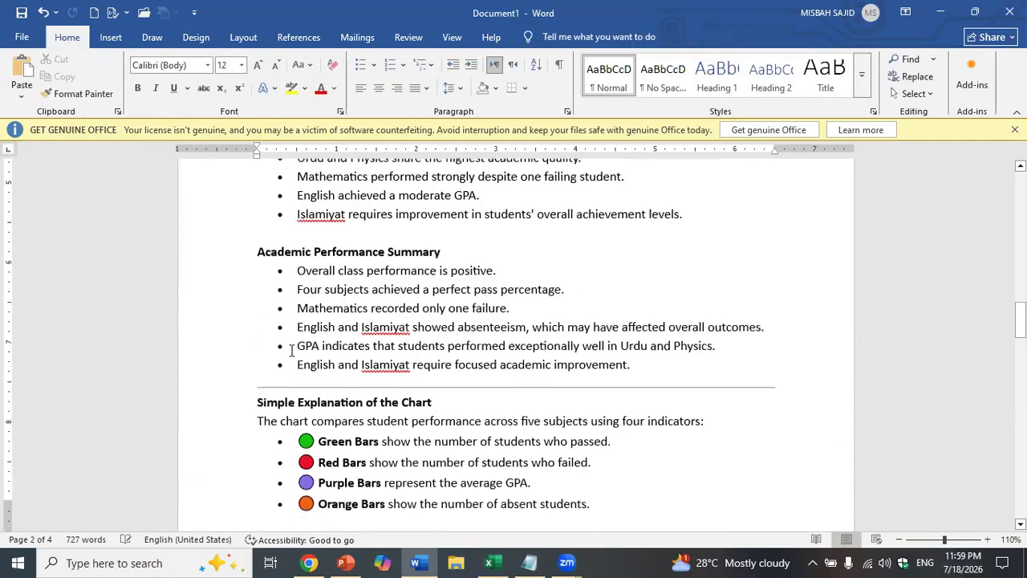
{"action": "scroll", "coordinate": [293, 345], "scroll_direction": "down", "scroll_amount": 1}
{"action": "left_click", "coordinate": [301, 328]}
{"action": "key", "text": "Delete"}
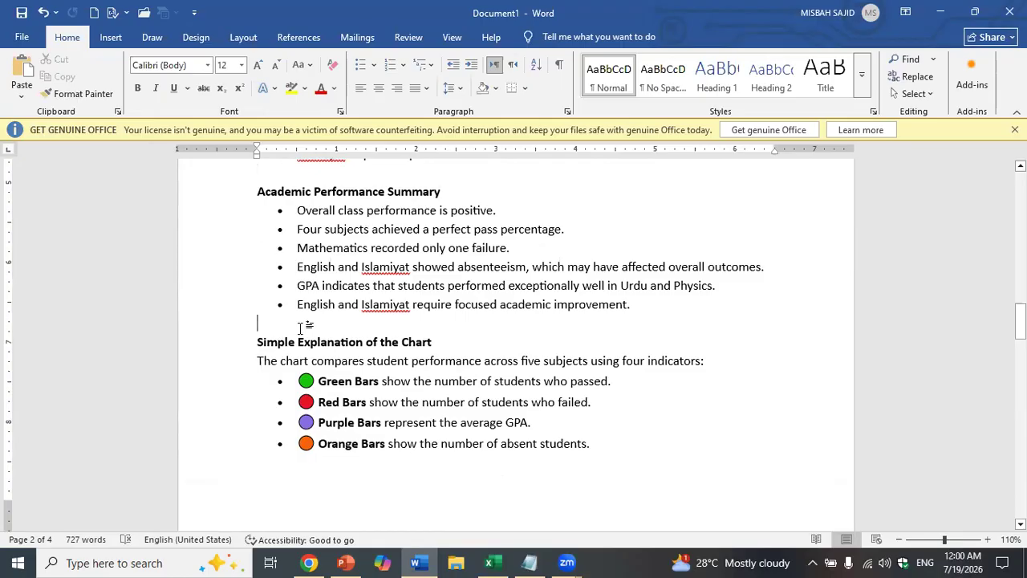
{"action": "scroll", "coordinate": [301, 328], "scroll_direction": "down", "scroll_amount": 6}
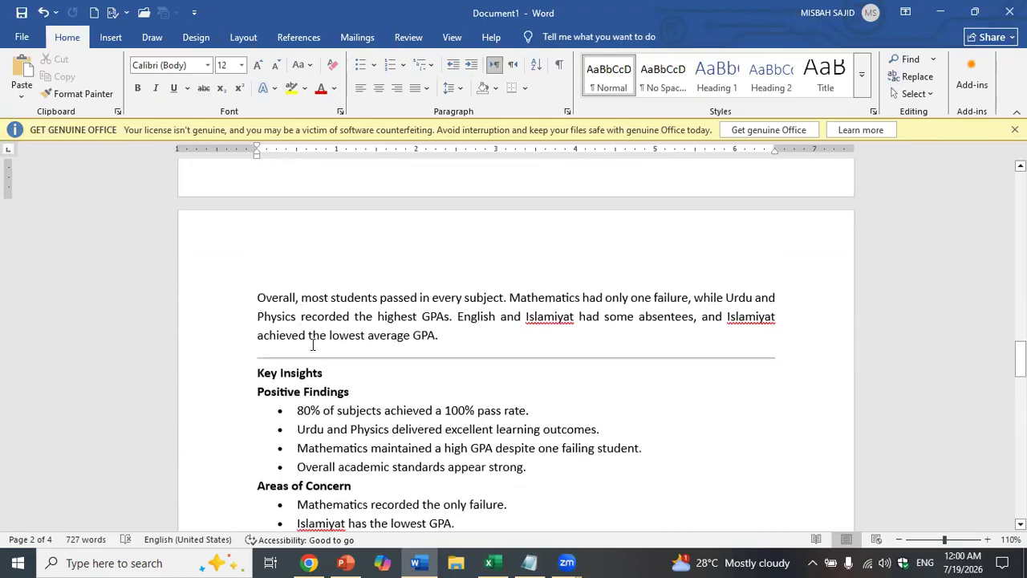
{"action": "left_click", "coordinate": [317, 354]}
{"action": "key", "text": "Delete"}
- Delete the dividers around Areas of Concern and Weaknesses of the Class
{"action": "scroll", "coordinate": [315, 370], "scroll_direction": "down", "scroll_amount": 3}
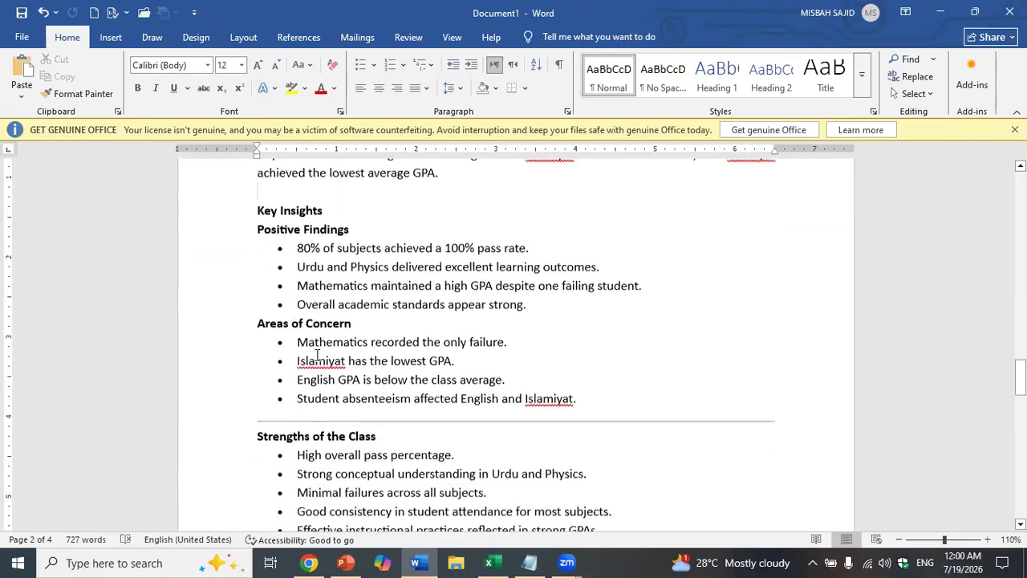
{"action": "left_click", "coordinate": [314, 387]}
{"action": "key", "text": "Delete"}
{"action": "scroll", "coordinate": [314, 387], "scroll_direction": "down", "scroll_amount": 6}
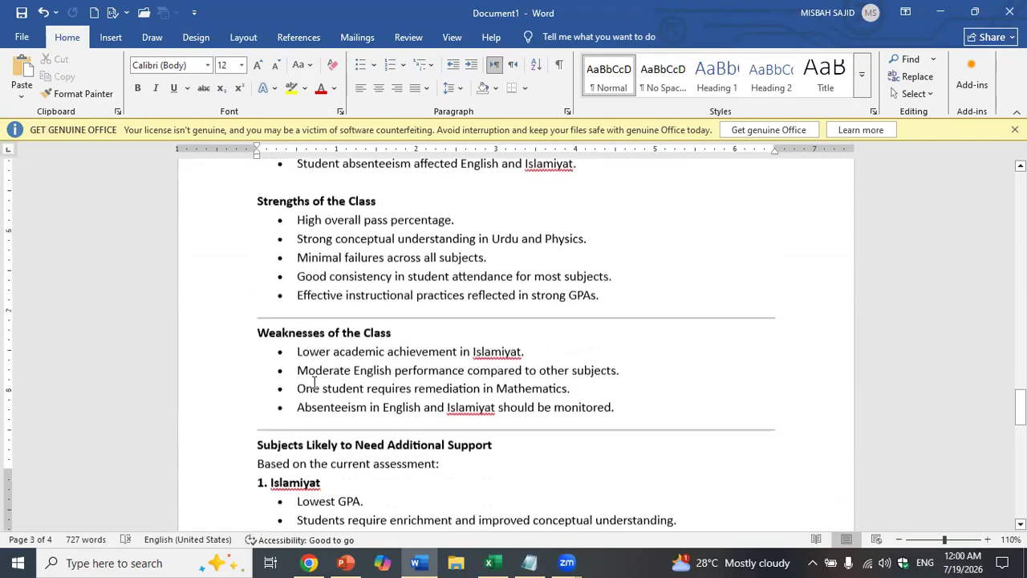
{"action": "left_click", "coordinate": [334, 178]}
{"action": "key", "text": "Delete"}
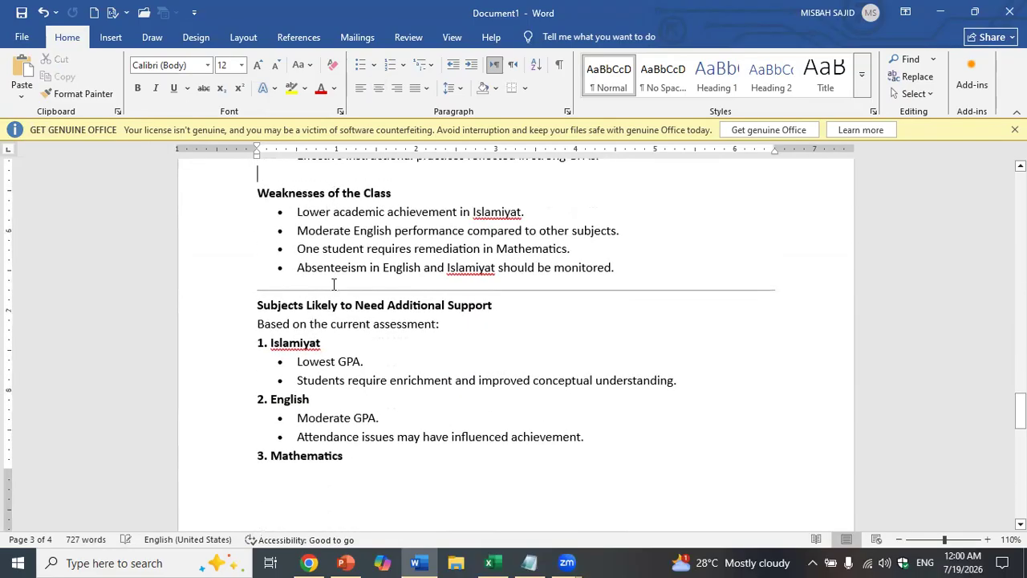
{"action": "left_click", "coordinate": [334, 289]}
{"action": "key", "text": "Delete"}
- Delete the divider above Recommendations and return to the first page of the report
{"action": "scroll", "coordinate": [334, 288], "scroll_direction": "down", "scroll_amount": 5}
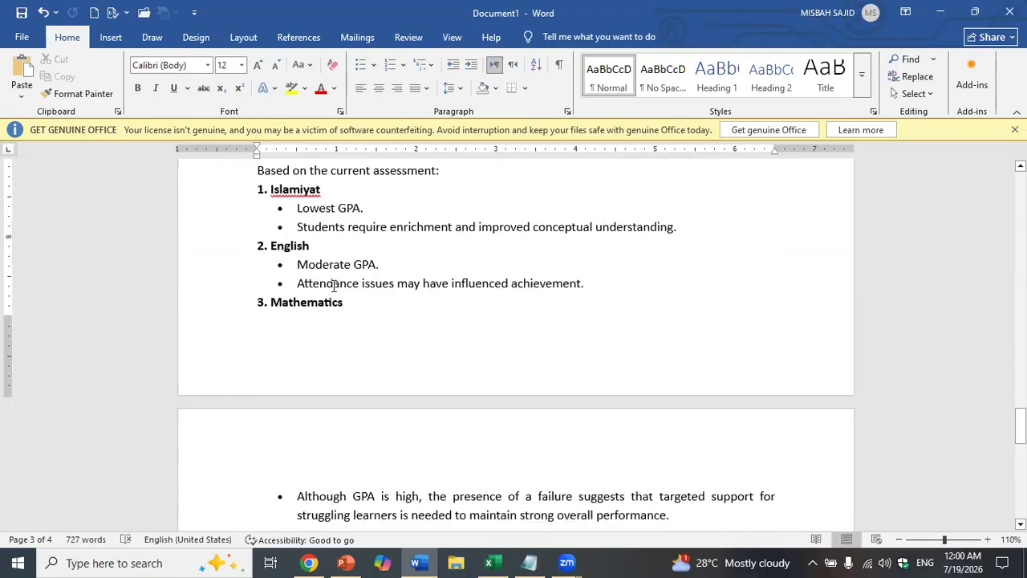
{"action": "scroll", "coordinate": [334, 285], "scroll_direction": "down", "scroll_amount": 4}
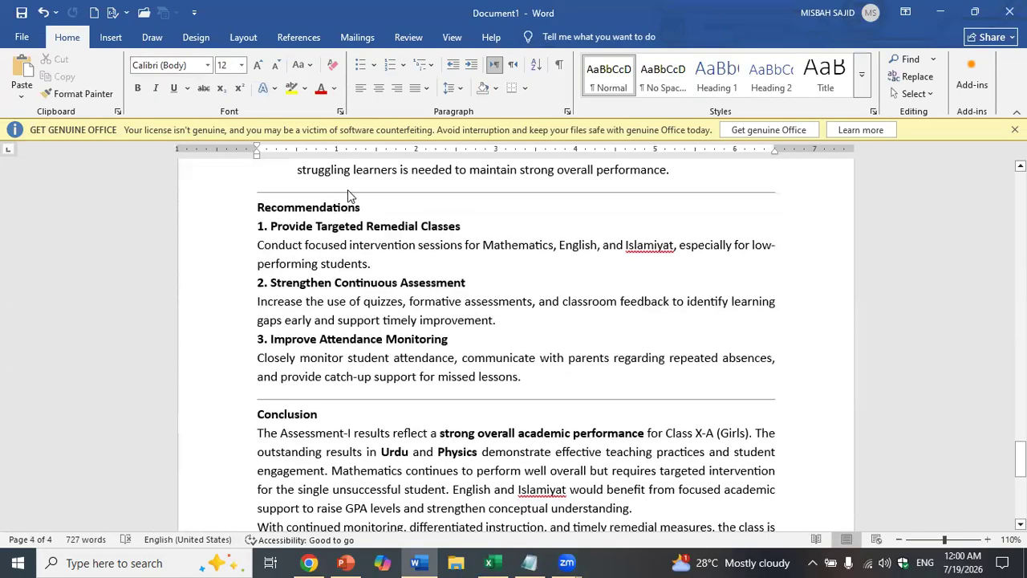
{"action": "left_click", "coordinate": [348, 193]}
{"action": "key", "text": "Delete"}
{"action": "scroll", "coordinate": [356, 399], "scroll_direction": "down", "scroll_amount": 10}
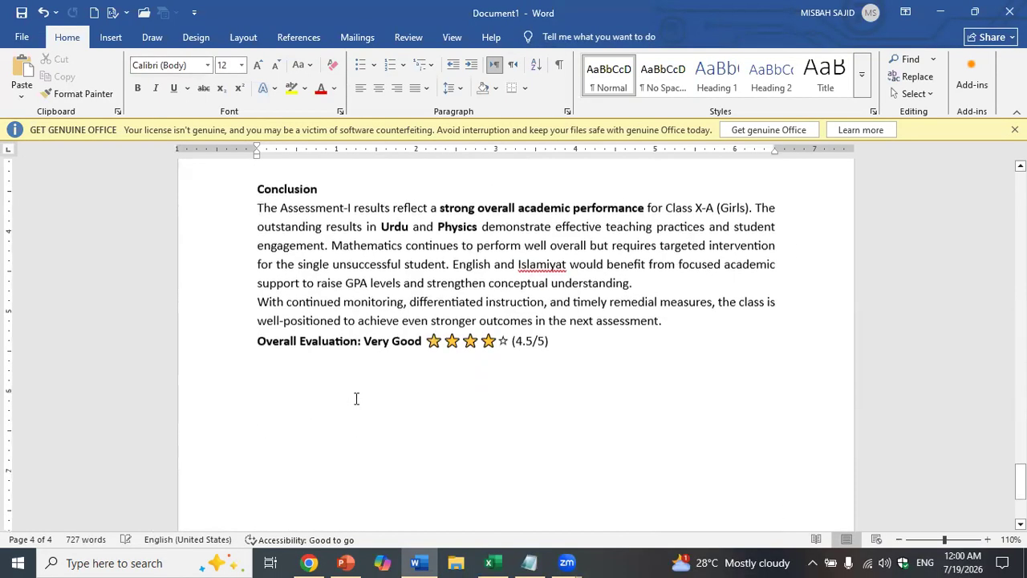
{"action": "scroll", "coordinate": [356, 399], "scroll_direction": "up", "scroll_amount": 6}
{"action": "left_click_drag", "start_coordinate": [1020, 477], "coordinate": [1020, 185]}
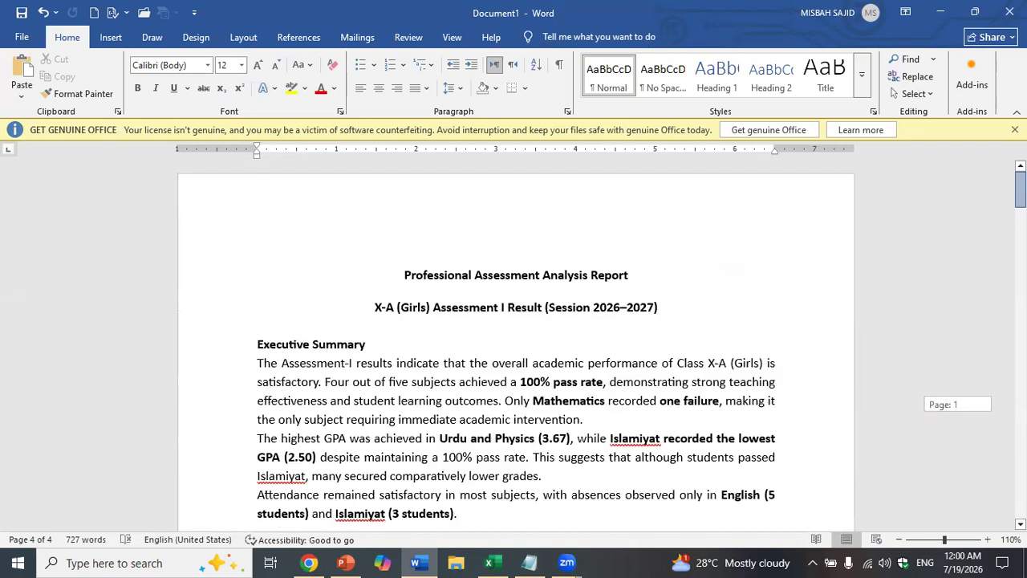
{"action": "left_click", "coordinate": [241, 37]}
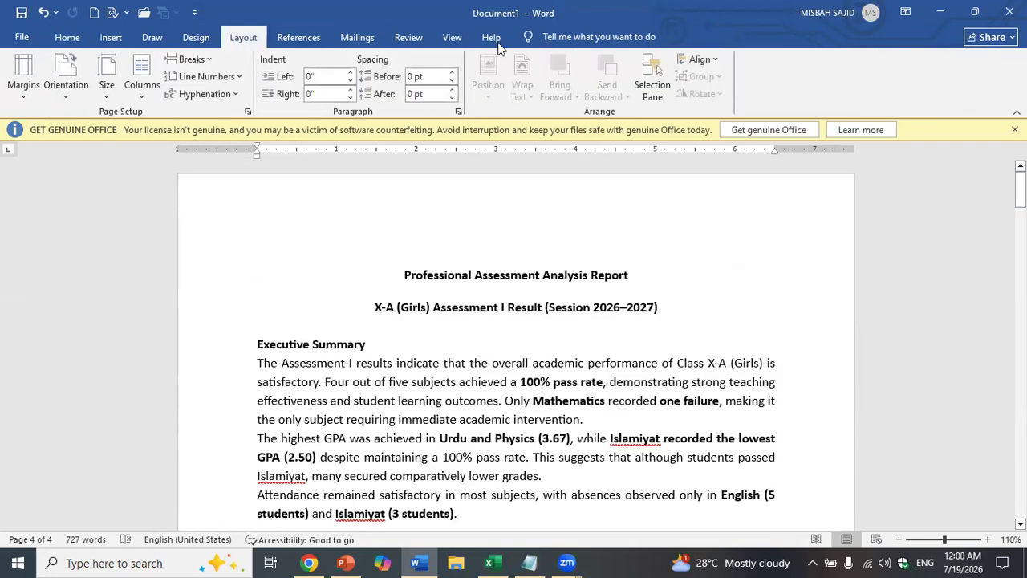
{"action": "left_click", "coordinate": [201, 40]}
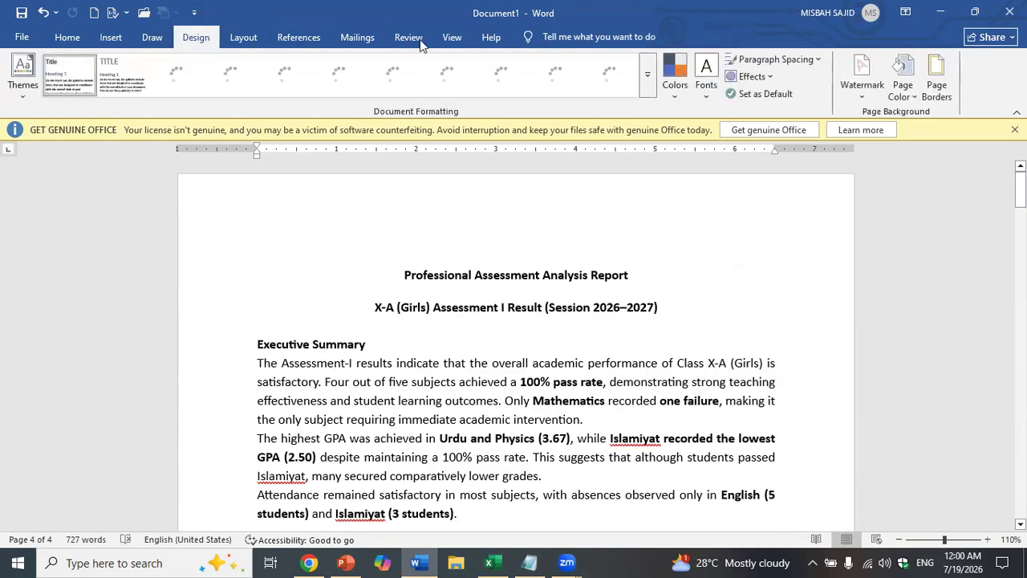
{"action": "left_click", "coordinate": [937, 80]}
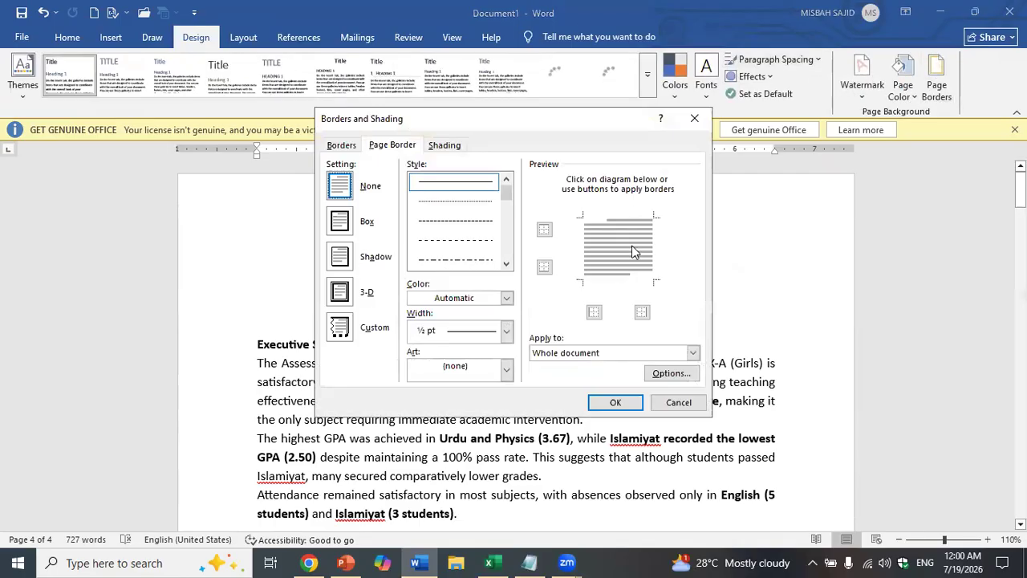
{"action": "left_click", "coordinate": [508, 245]}
{"action": "left_click", "coordinate": [459, 241]}
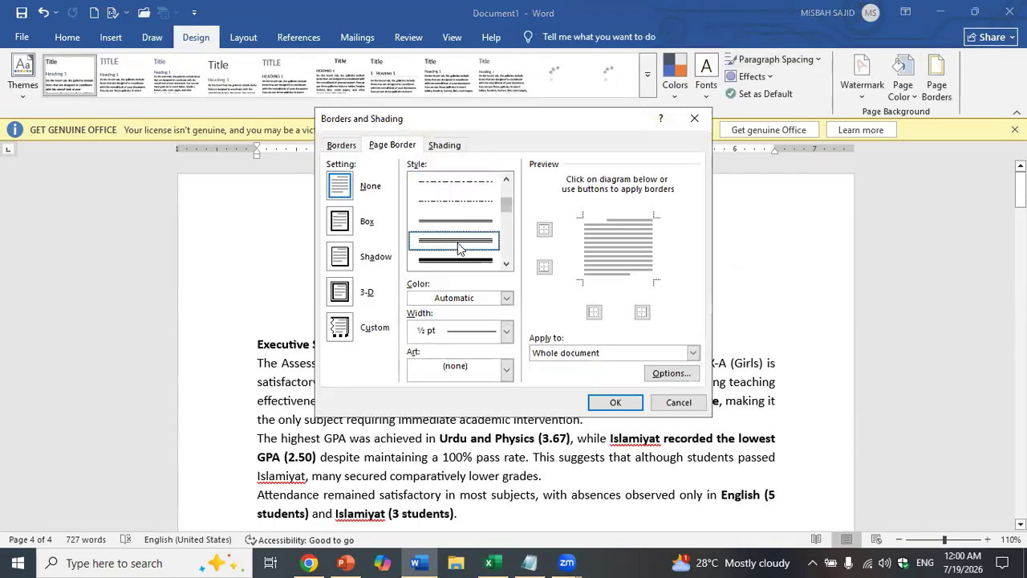
{"action": "left_click", "coordinate": [615, 402]}
{"action": "scroll", "coordinate": [549, 313], "scroll_direction": "down", "scroll_amount": 15}
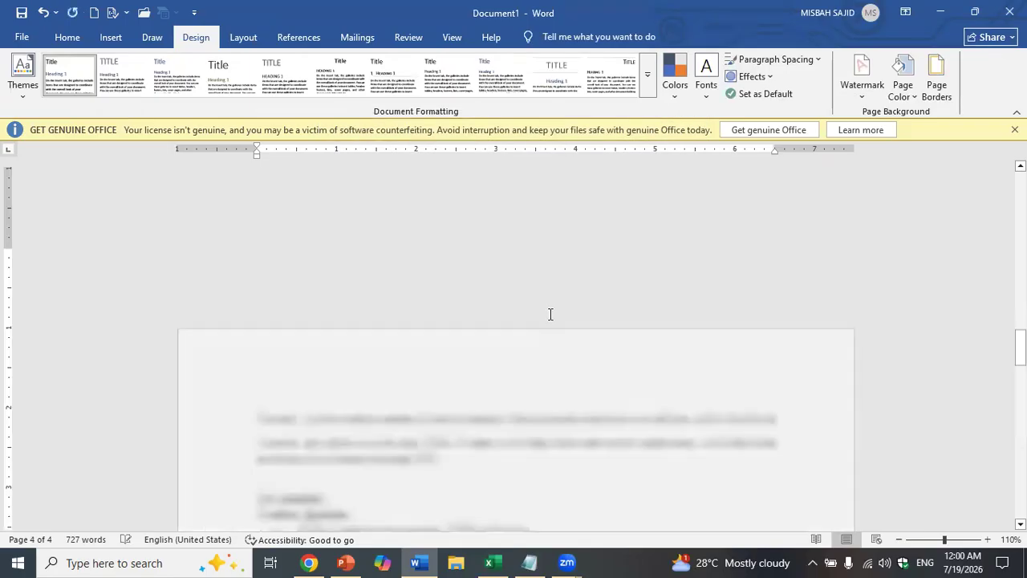
{"action": "scroll", "coordinate": [551, 308], "scroll_direction": "up", "scroll_amount": 4}
{"action": "scroll", "coordinate": [550, 308], "scroll_direction": "up", "scroll_amount": 12}
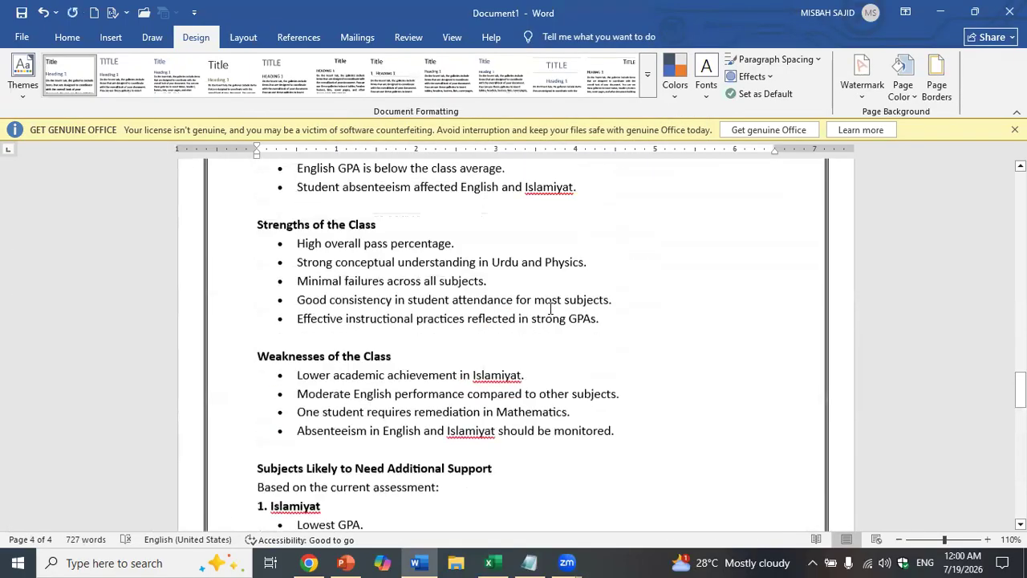
{"action": "scroll", "coordinate": [820, 264], "scroll_direction": "up", "scroll_amount": 1}
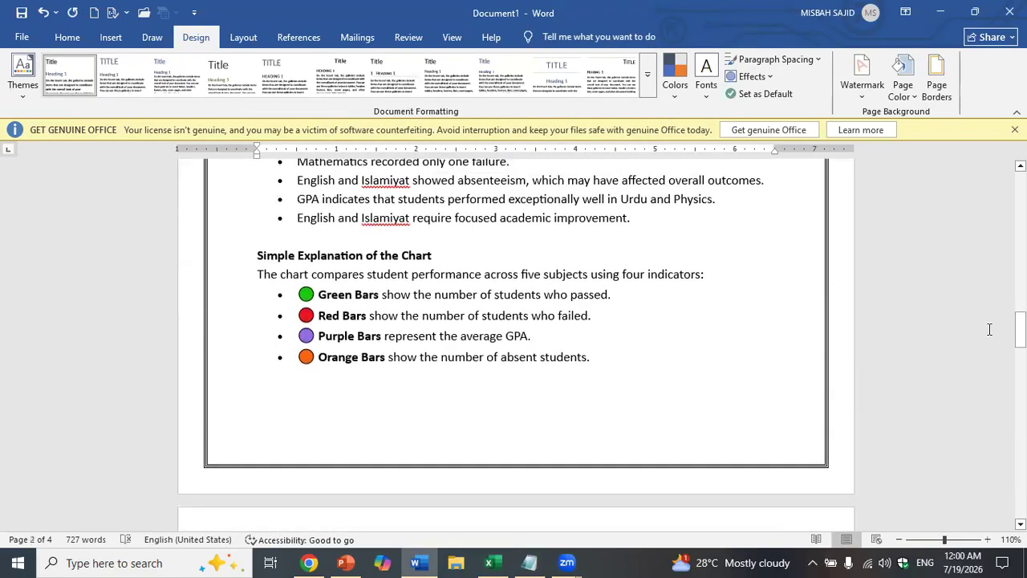
{"action": "left_click_drag", "start_coordinate": [1020, 329], "coordinate": [1020, 190]}
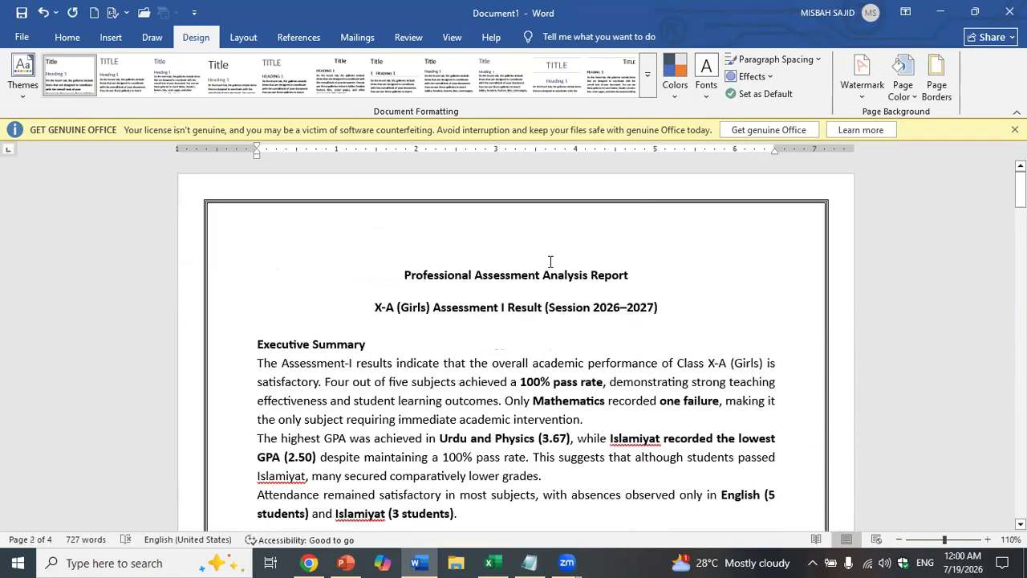
{"action": "left_click", "coordinate": [407, 275]}
{"action": "key", "text": "Return"}
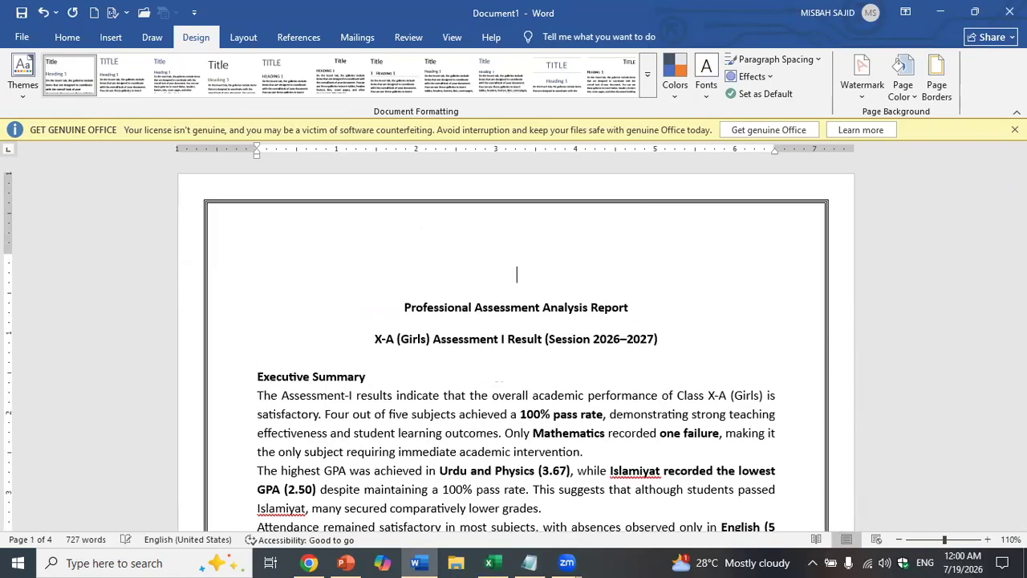
{"action": "type", "text": "MISBAH EDUFUSION"}
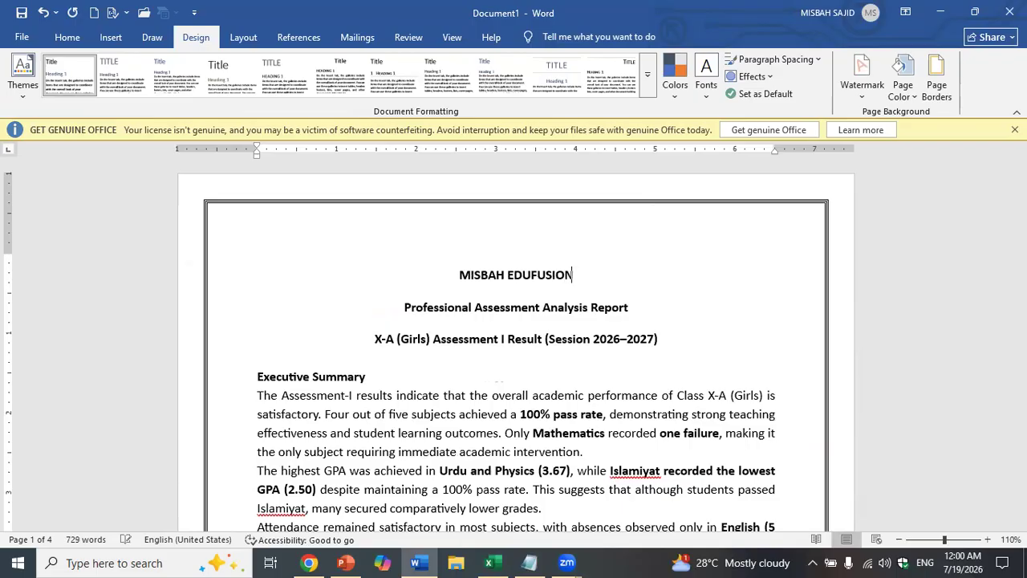
{"action": "key", "text": "Return"}
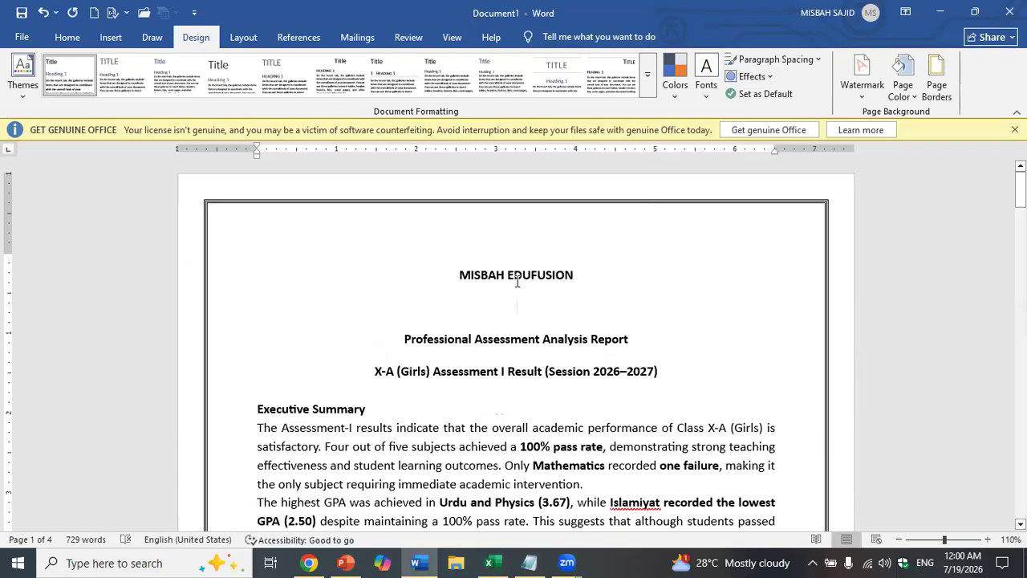
{"action": "left_click", "coordinate": [67, 37]}
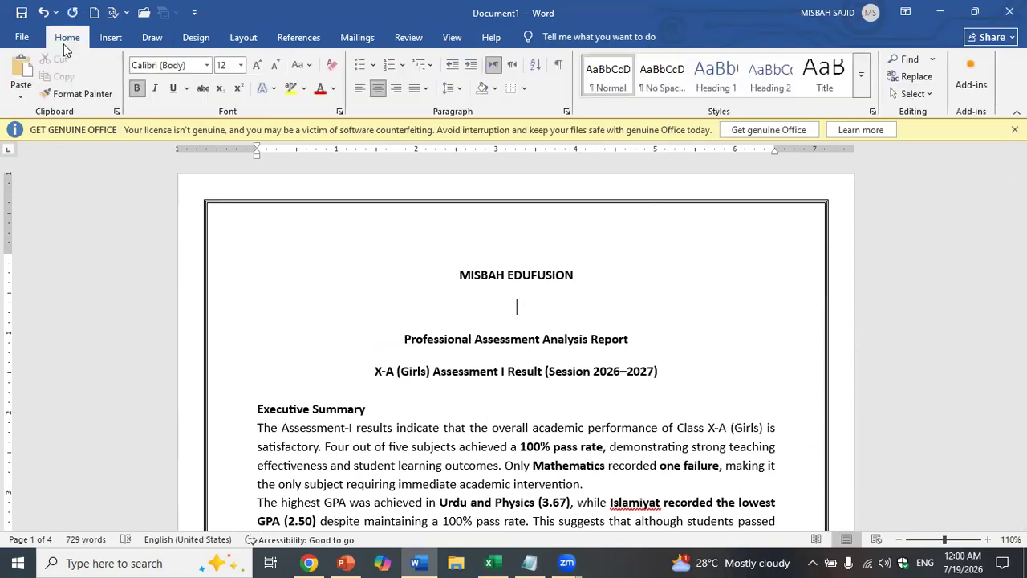
{"action": "left_click", "coordinate": [109, 37]}
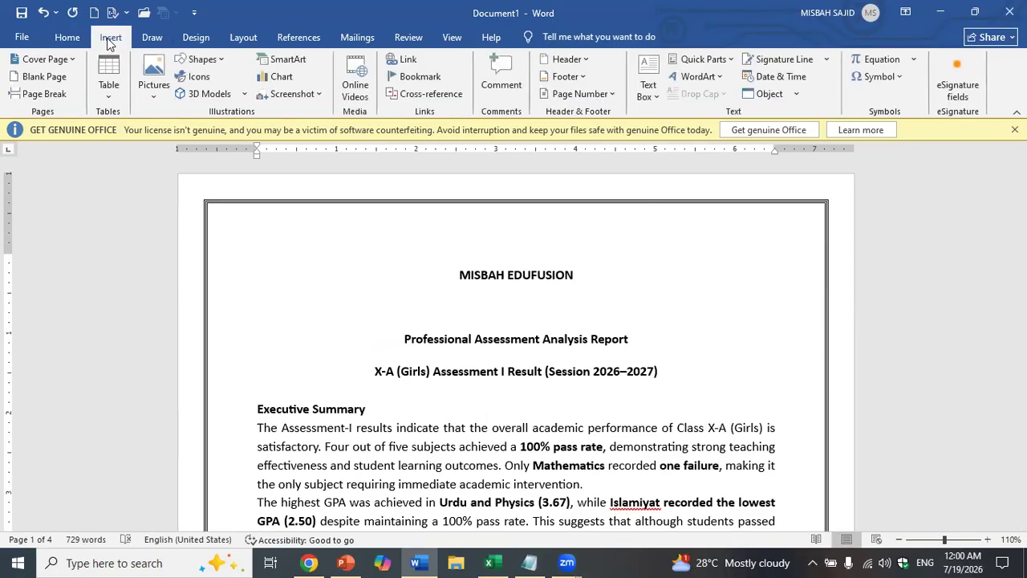
{"action": "left_click", "coordinate": [146, 95]}
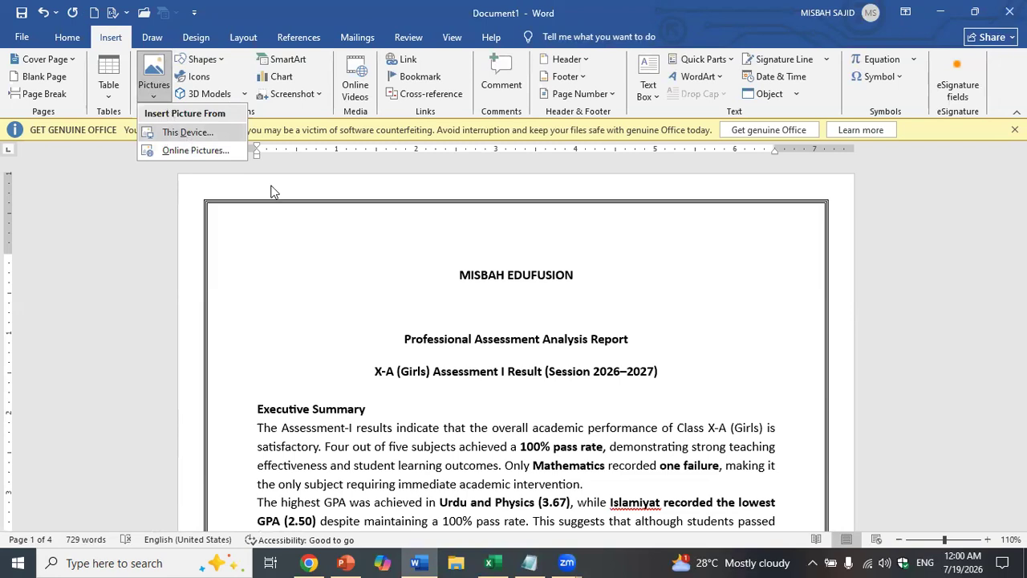
{"action": "left_click", "coordinate": [575, 309]}
{"action": "key", "text": "ctrl+z"}
{"action": "key", "text": "ctrl+z"}
{"action": "key", "text": "ctrl+z"}
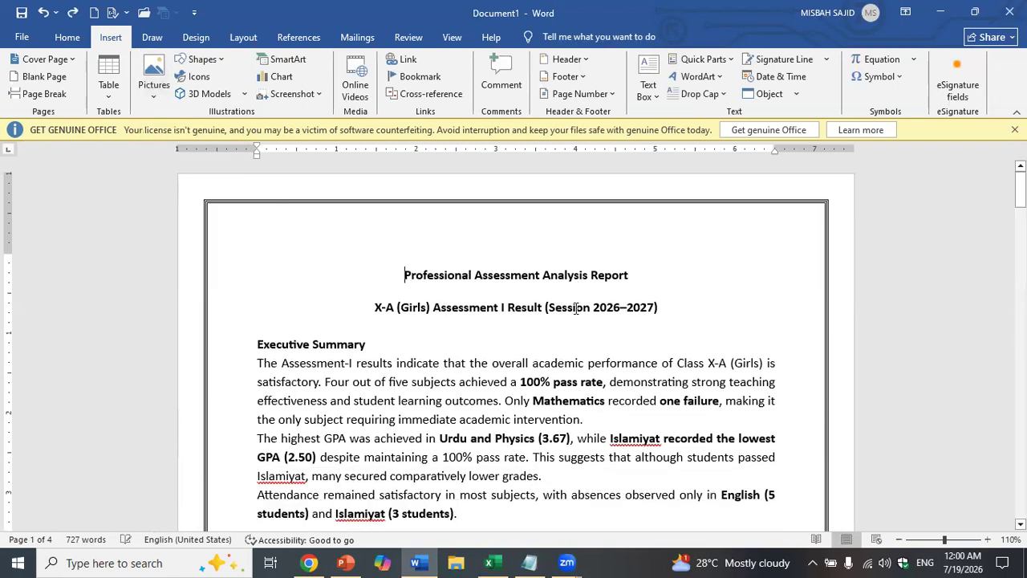
{"action": "scroll", "coordinate": [601, 306], "scroll_direction": "down", "scroll_amount": 3}
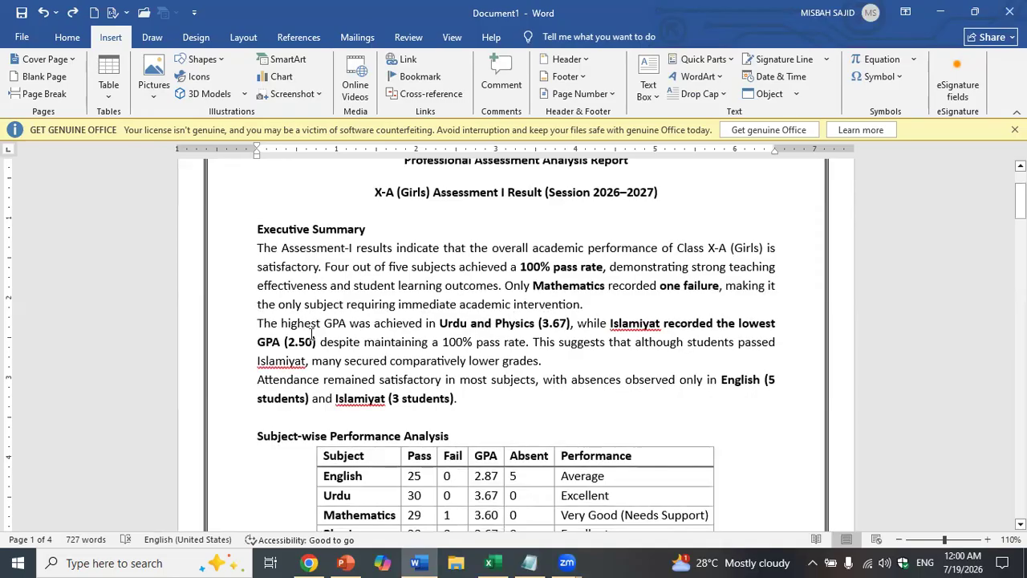
{"action": "scroll", "coordinate": [313, 336], "scroll_direction": "down", "scroll_amount": 2}
{"action": "scroll", "coordinate": [405, 359], "scroll_direction": "up", "scroll_amount": 2}
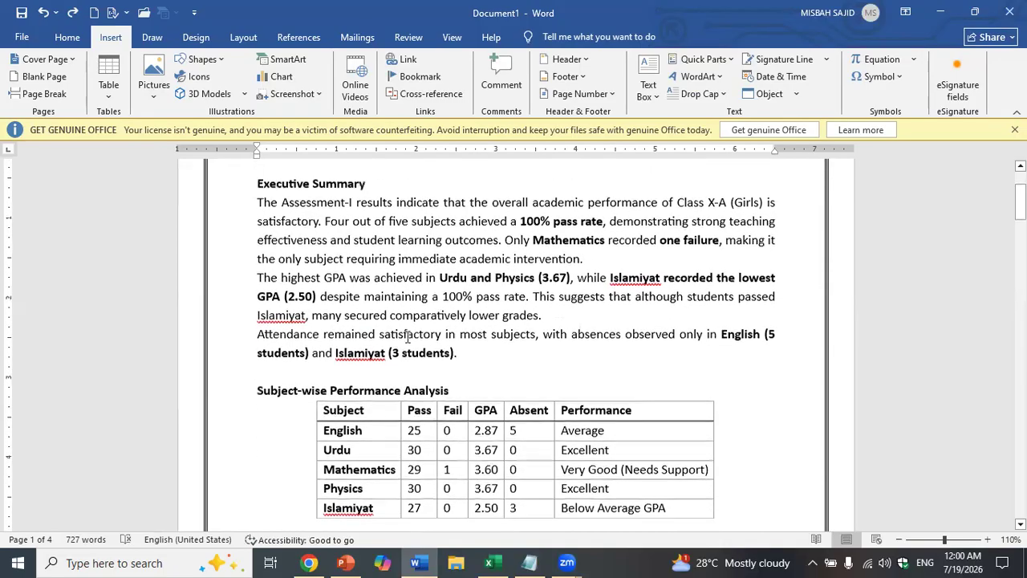
- Give the Executive Summary and Subject-wise Performance Analysis headings the star bullet
{"action": "left_click", "coordinate": [68, 37]}
{"action": "left_click", "coordinate": [372, 65]}
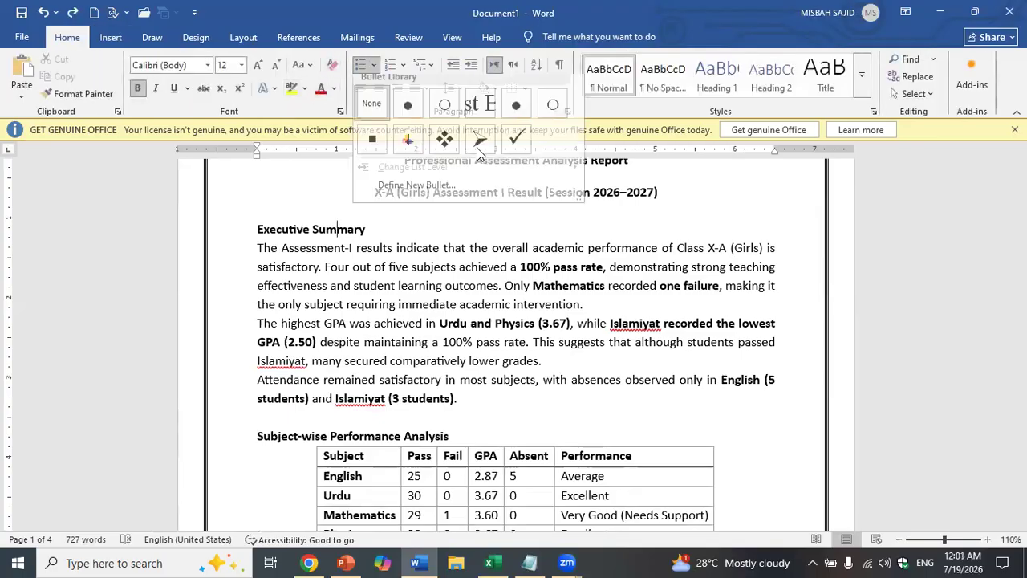
{"action": "left_click", "coordinate": [408, 147]}
{"action": "left_click", "coordinate": [374, 435]}
{"action": "left_click", "coordinate": [362, 66]}
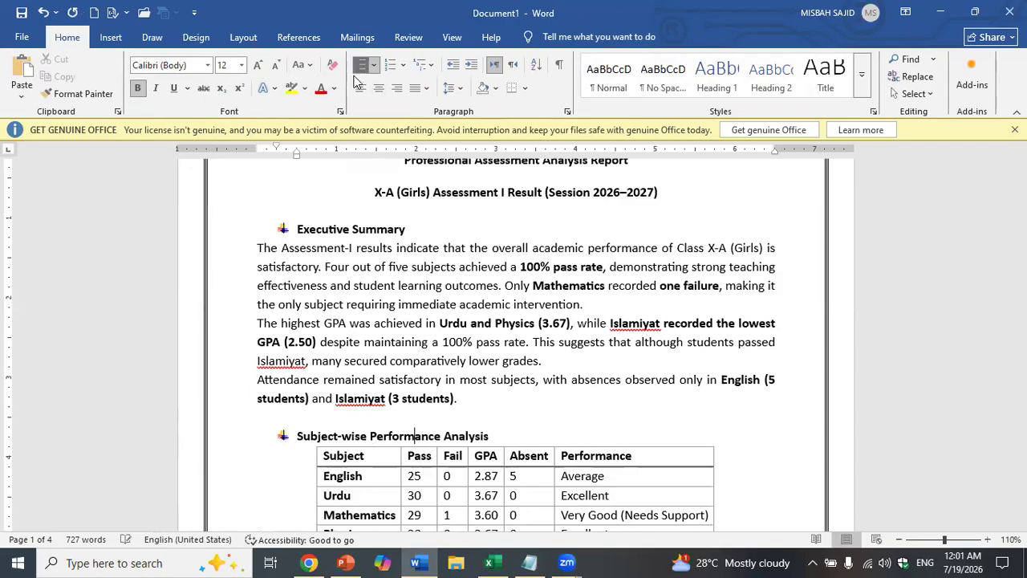
{"action": "scroll", "coordinate": [354, 77], "scroll_direction": "down", "scroll_amount": 5}
{"action": "scroll", "coordinate": [423, 278], "scroll_direction": "down", "scroll_amount": 2}
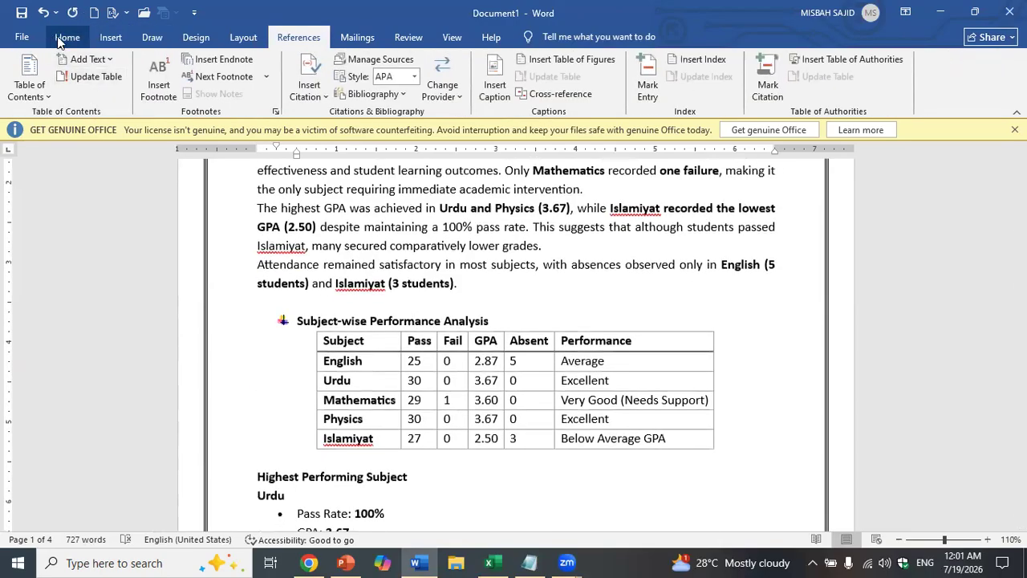
- Add the star bullet to the Highest and Lowest Performing Subject headings
{"action": "left_click", "coordinate": [58, 39]}
{"action": "scroll", "coordinate": [297, 335], "scroll_direction": "down", "scroll_amount": 3}
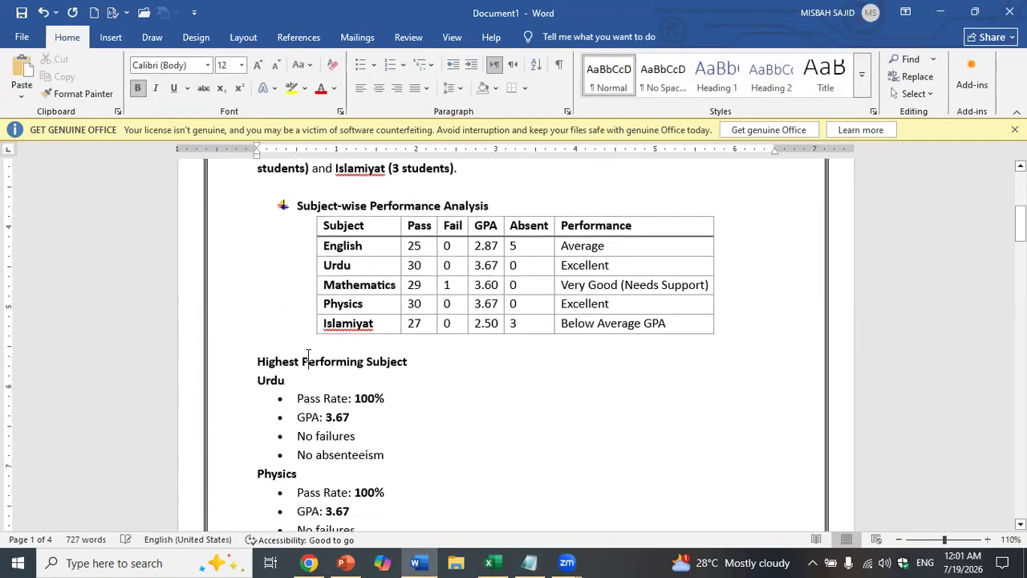
{"action": "left_click", "coordinate": [372, 71]}
{"action": "scroll", "coordinate": [371, 73], "scroll_direction": "down", "scroll_amount": 4}
{"action": "scroll", "coordinate": [313, 200], "scroll_direction": "down", "scroll_amount": 2}
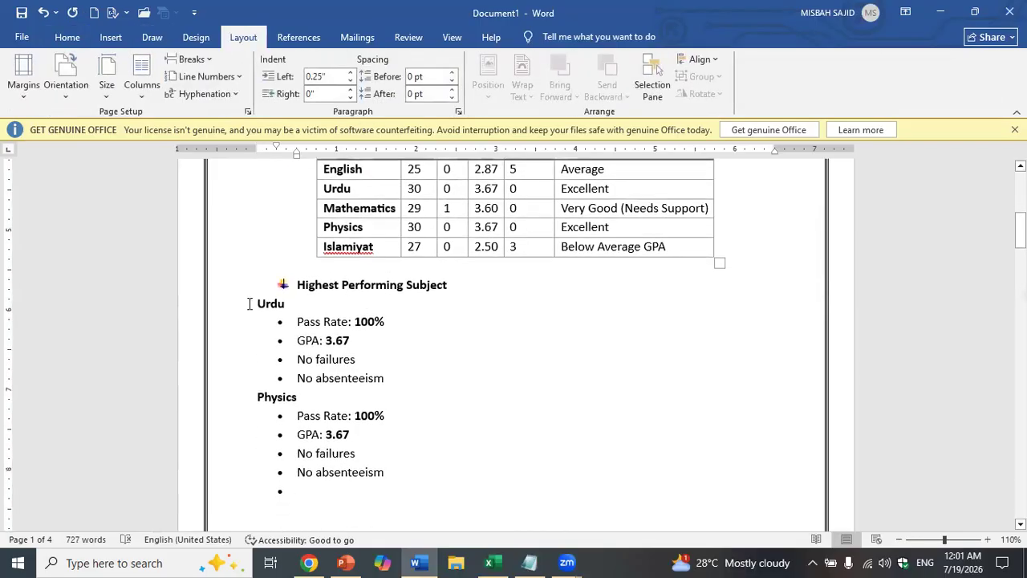
{"action": "scroll", "coordinate": [254, 314], "scroll_direction": "down", "scroll_amount": 6}
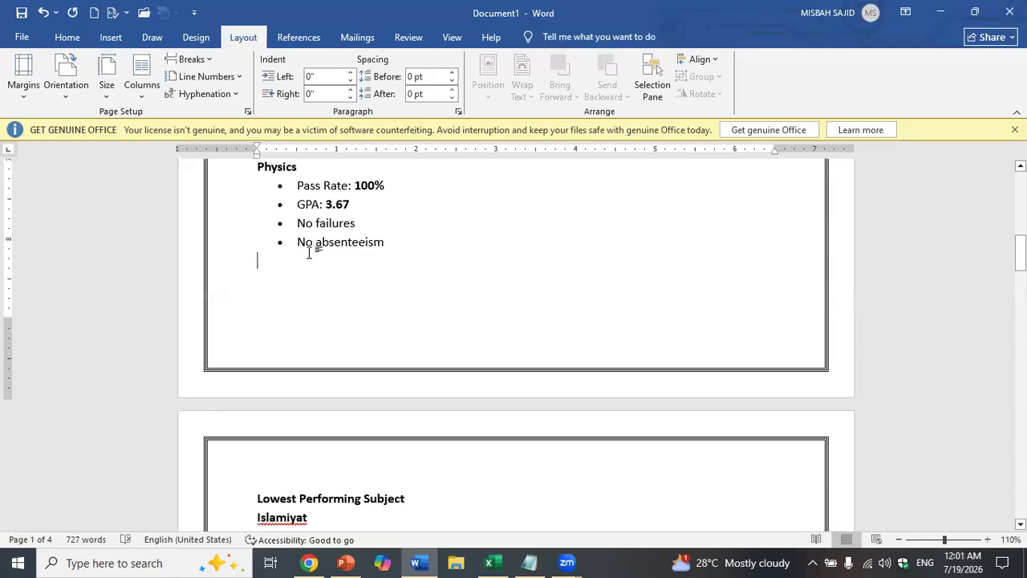
{"action": "scroll", "coordinate": [337, 386], "scroll_direction": "down", "scroll_amount": 3}
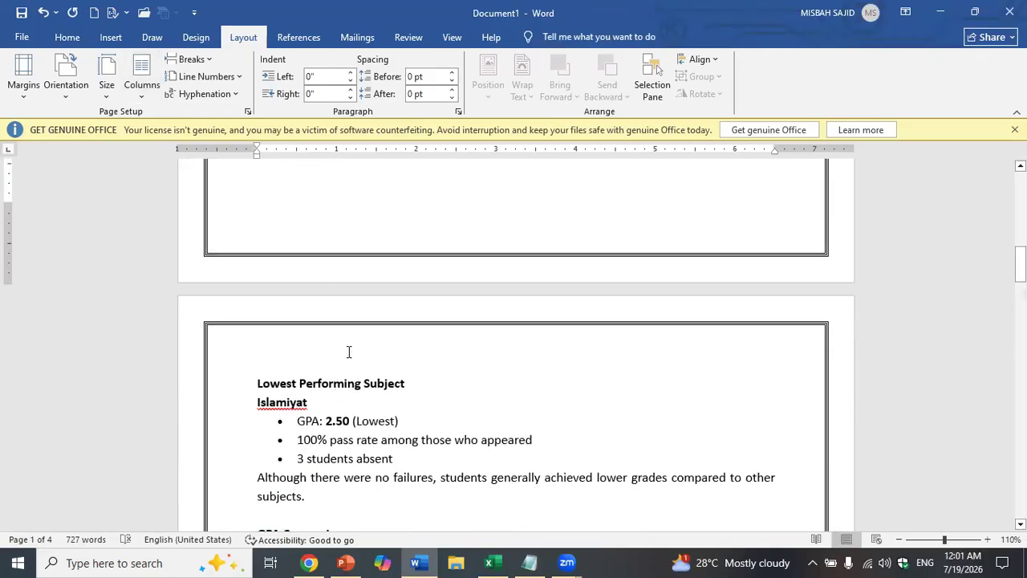
{"action": "left_click", "coordinate": [69, 40]}
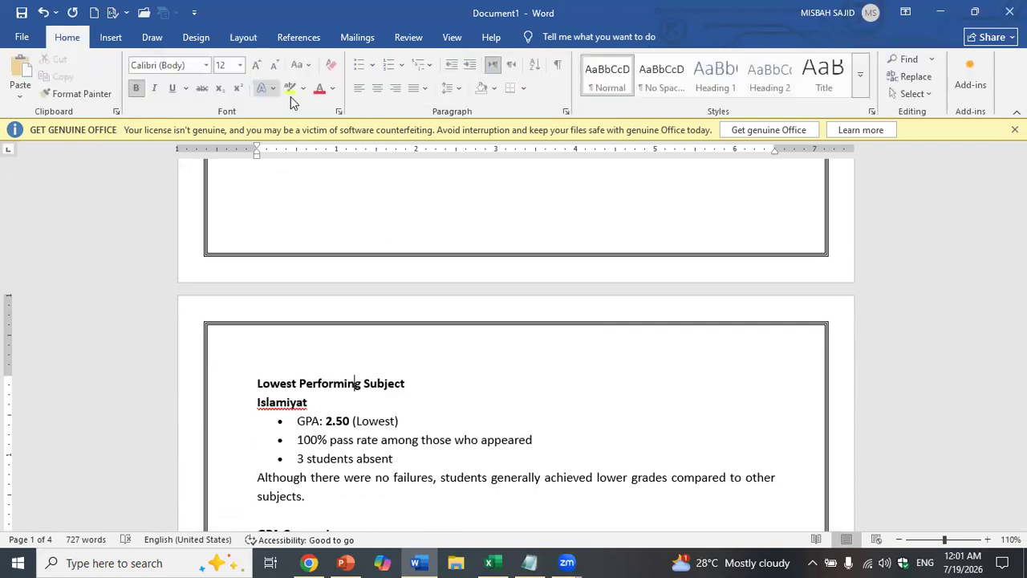
{"action": "left_click", "coordinate": [360, 64]}
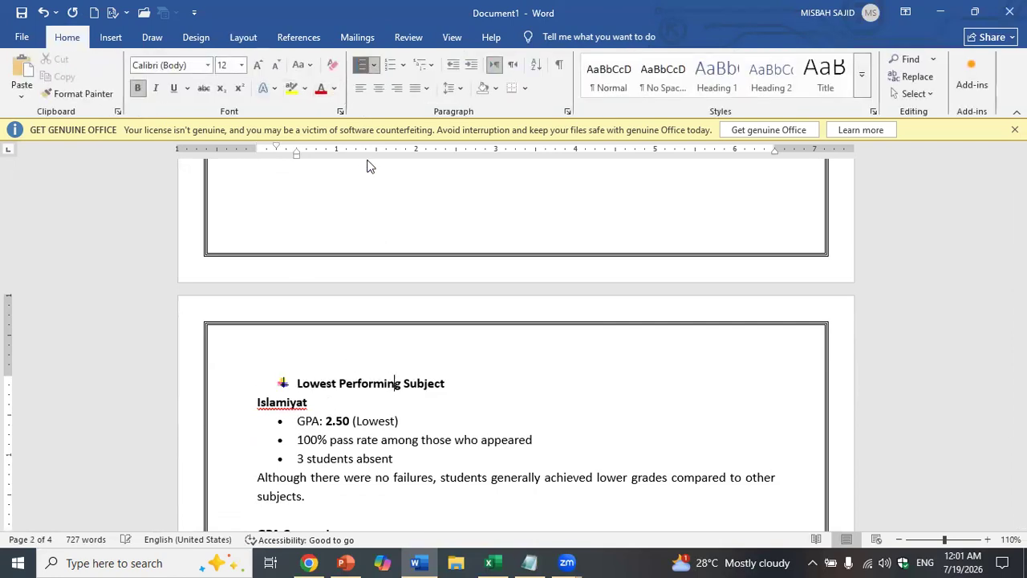
- Give the GPA Comparison heading the star bullet
{"action": "scroll", "coordinate": [370, 185], "scroll_direction": "down", "scroll_amount": 5}
{"action": "scroll", "coordinate": [369, 205], "scroll_direction": "down", "scroll_amount": 1}
{"action": "left_click", "coordinate": [316, 303]}
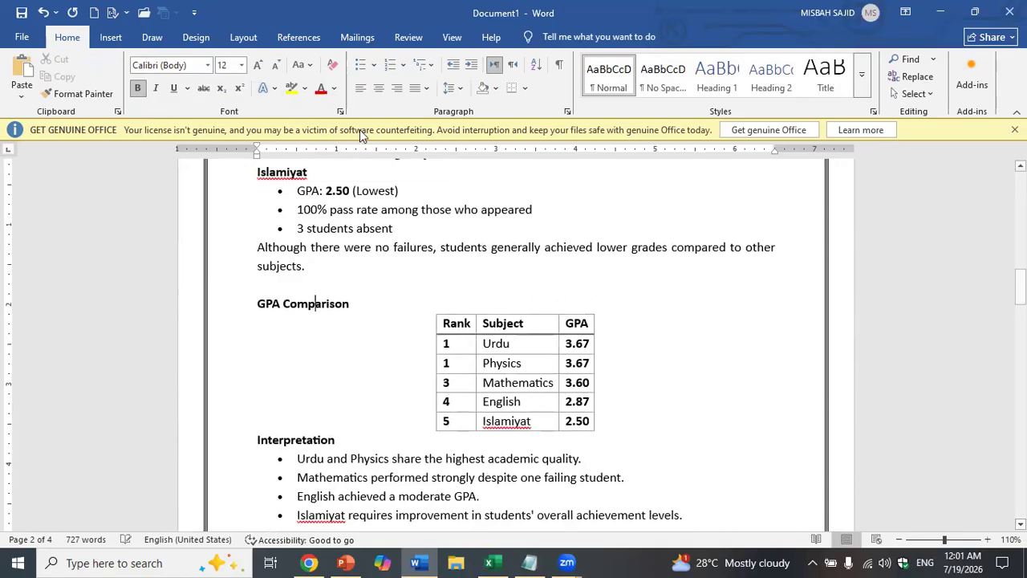
{"action": "left_click", "coordinate": [361, 64]}
{"action": "scroll", "coordinate": [363, 160], "scroll_direction": "down", "scroll_amount": 3}
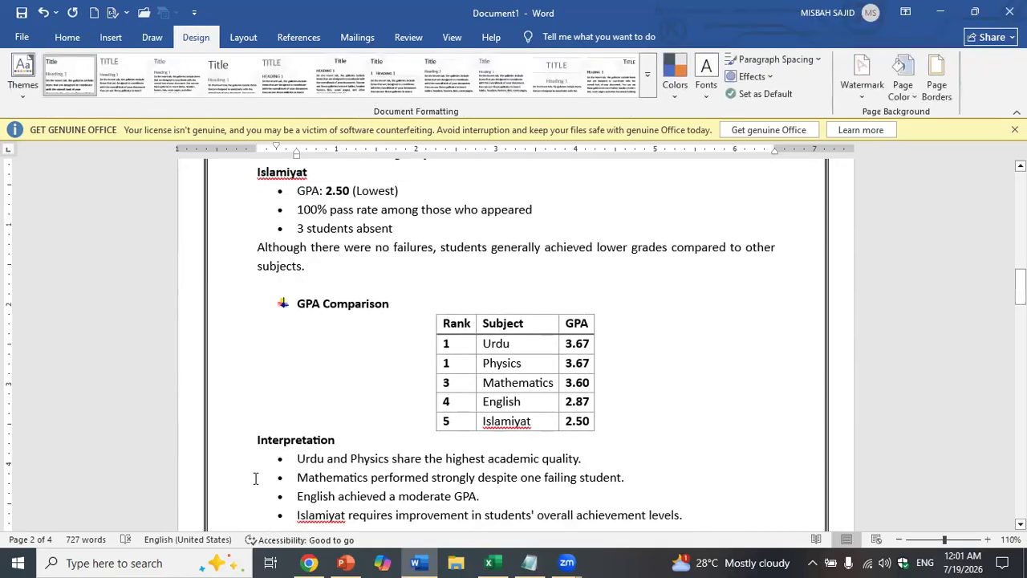
- Replace the plain bullet on the Interpretation heading with the star bullet
{"action": "left_click", "coordinate": [76, 38]}
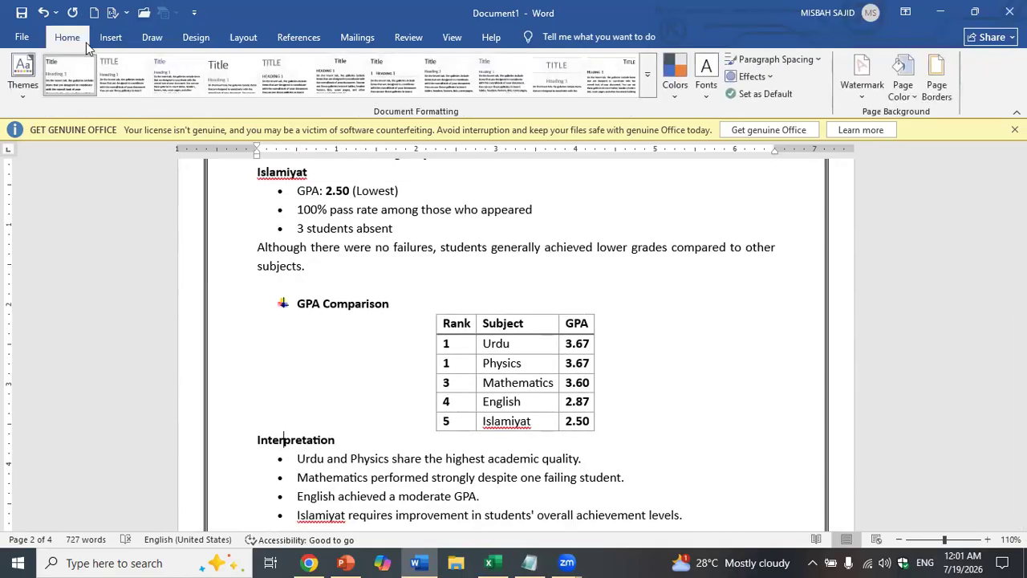
{"action": "scroll", "coordinate": [374, 298], "scroll_direction": "down", "scroll_amount": 3}
{"action": "scroll", "coordinate": [374, 298], "scroll_direction": "down", "scroll_amount": 1}
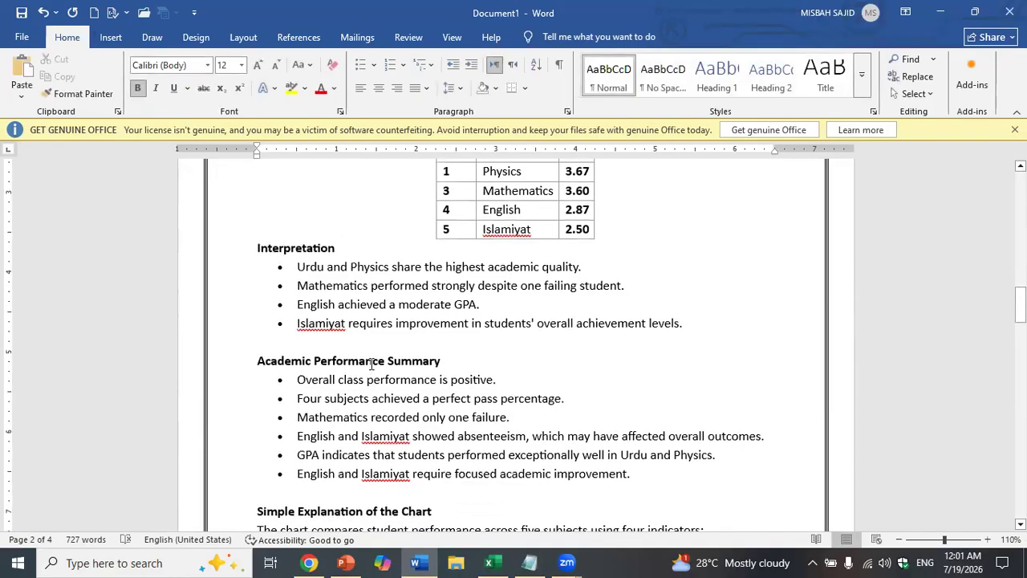
{"action": "left_click", "coordinate": [359, 64]}
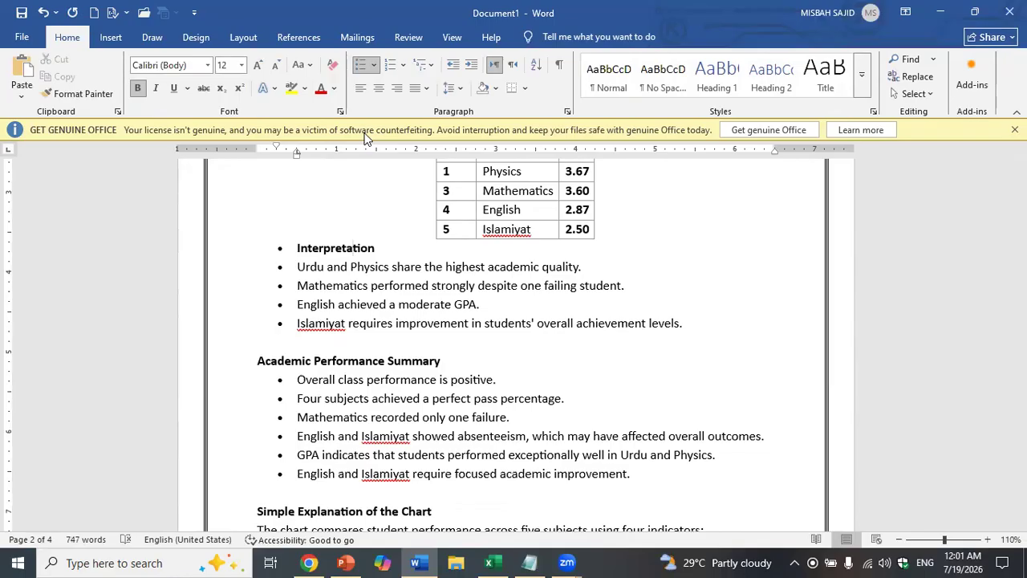
{"action": "key", "text": "ctrl+z"}
{"action": "left_click", "coordinate": [374, 65]}
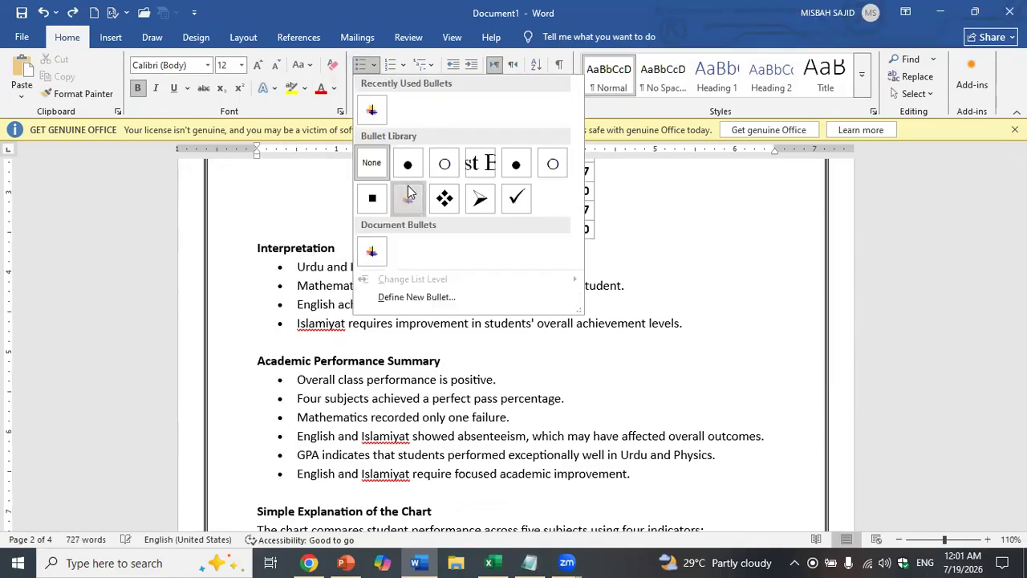
{"action": "left_click", "coordinate": [404, 200]}
- Apply the recently used star bullet to Academic Performance Summary
{"action": "left_click", "coordinate": [356, 365]}
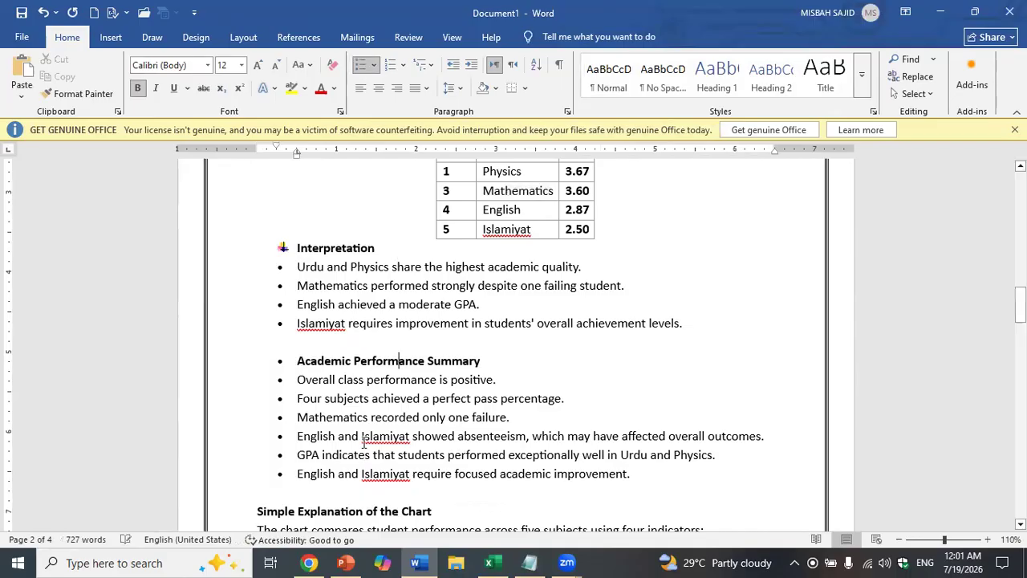
{"action": "scroll", "coordinate": [363, 357], "scroll_direction": "down", "scroll_amount": 1}
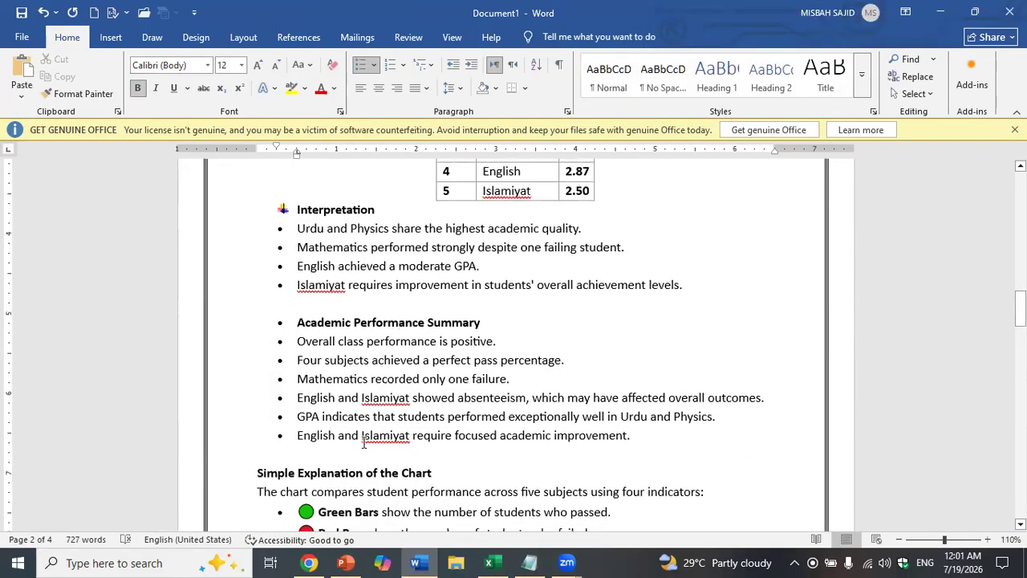
{"action": "left_click", "coordinate": [374, 65]}
{"action": "left_click", "coordinate": [373, 110]}
{"action": "scroll", "coordinate": [369, 321], "scroll_direction": "down", "scroll_amount": 3}
- Add the picture bullet to the Simple Explanation of the Chart heading
{"action": "left_click", "coordinate": [358, 359]}
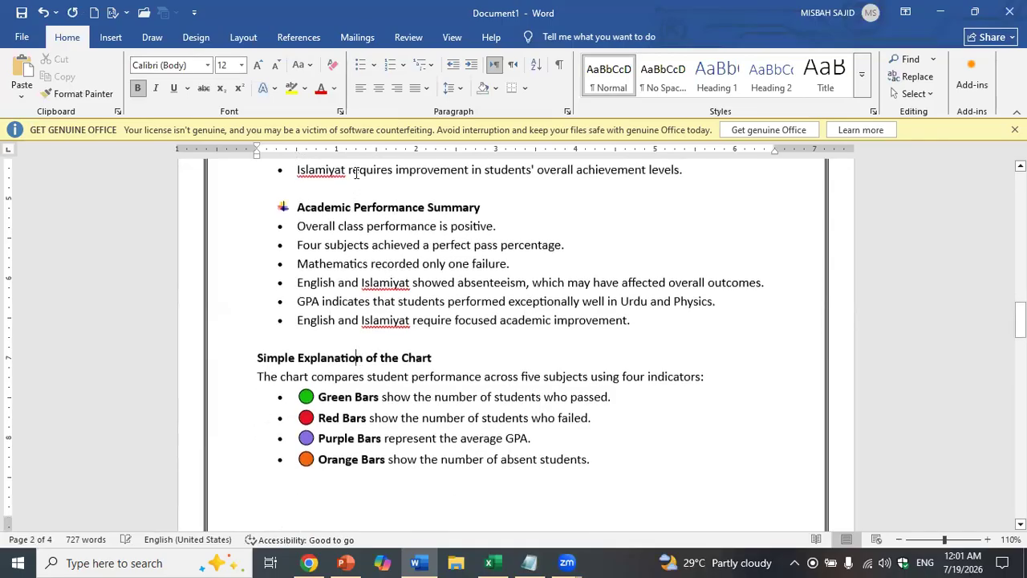
{"action": "left_click", "coordinate": [360, 68]}
{"action": "scroll", "coordinate": [372, 321], "scroll_direction": "down", "scroll_amount": 9}
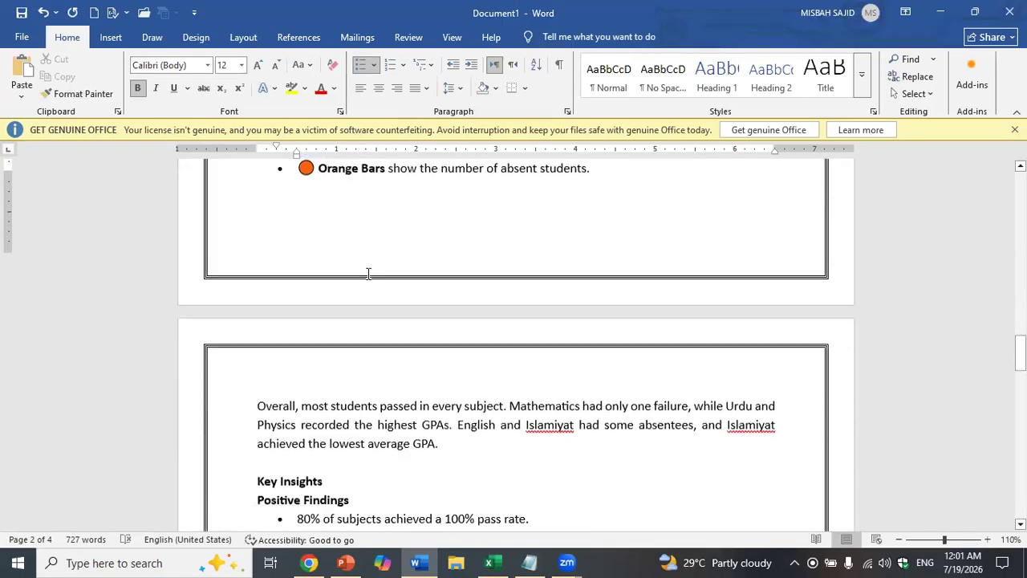
{"action": "scroll", "coordinate": [371, 322], "scroll_direction": "up", "scroll_amount": 3}
{"action": "scroll", "coordinate": [372, 322], "scroll_direction": "up", "scroll_amount": 4}
{"action": "left_click", "coordinate": [506, 309]}
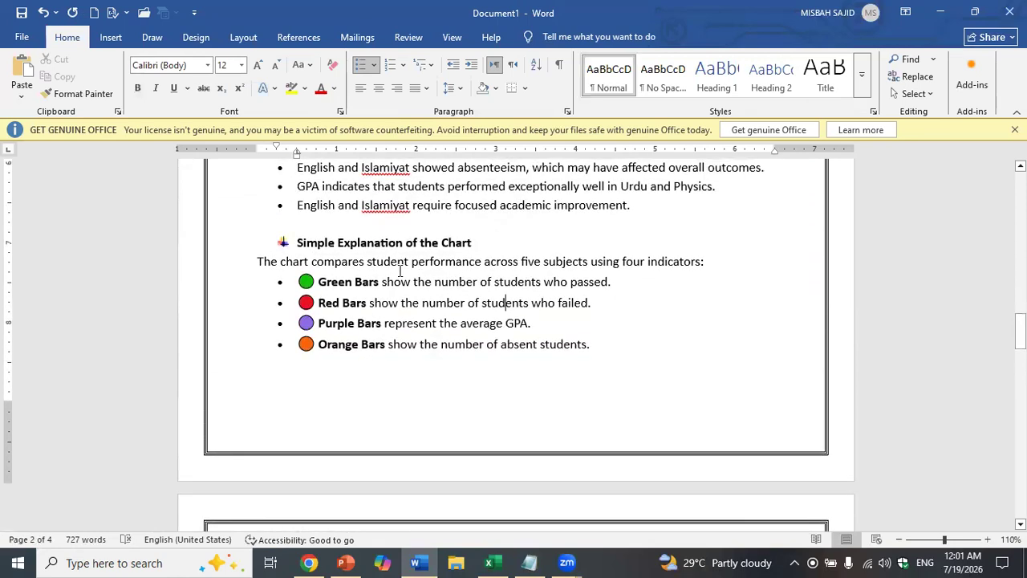
{"action": "scroll", "coordinate": [400, 270], "scroll_direction": "down", "scroll_amount": 7}
- Add the picture bullet to the Key Insights heading
{"action": "left_click", "coordinate": [307, 390]}
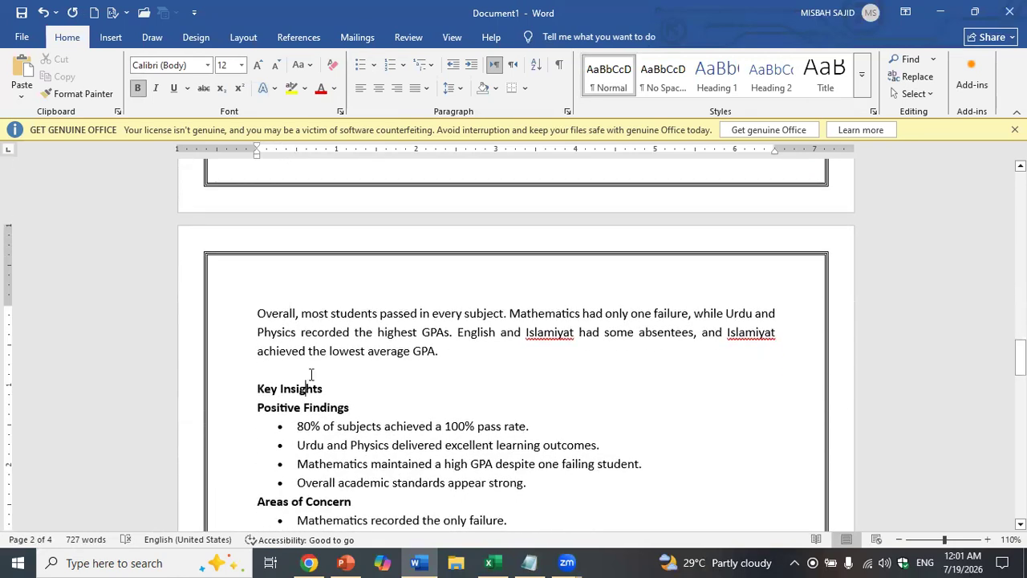
{"action": "left_click", "coordinate": [363, 67]}
{"action": "scroll", "coordinate": [365, 77], "scroll_direction": "down", "scroll_amount": 5}
{"action": "scroll", "coordinate": [325, 359], "scroll_direction": "down", "scroll_amount": 4}
{"action": "scroll", "coordinate": [324, 359], "scroll_direction": "down", "scroll_amount": 5}
{"action": "left_click", "coordinate": [331, 306]}
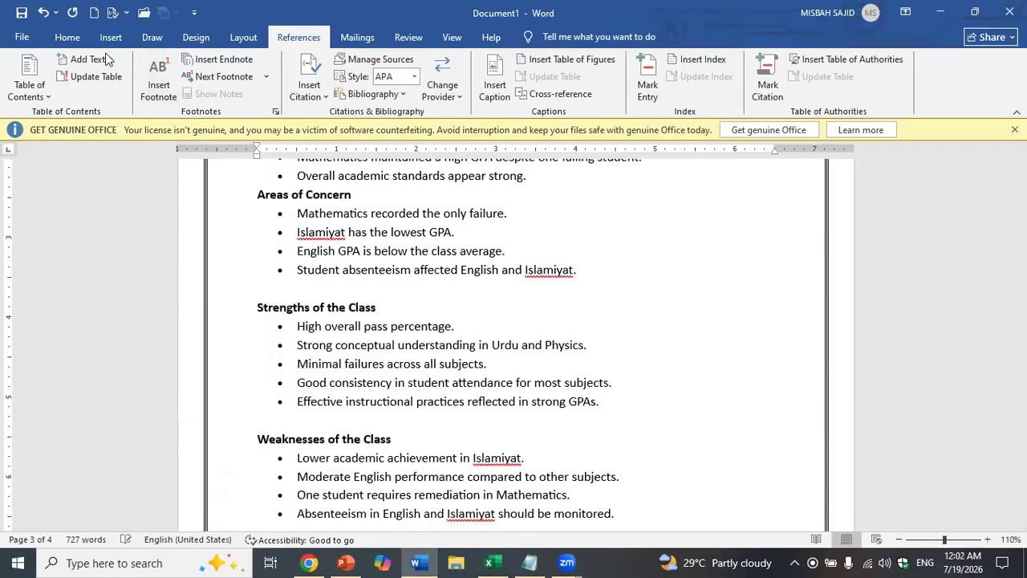
- Undo the wrong bullet and give Strengths of the Class the picture bullet
{"action": "left_click", "coordinate": [68, 37]}
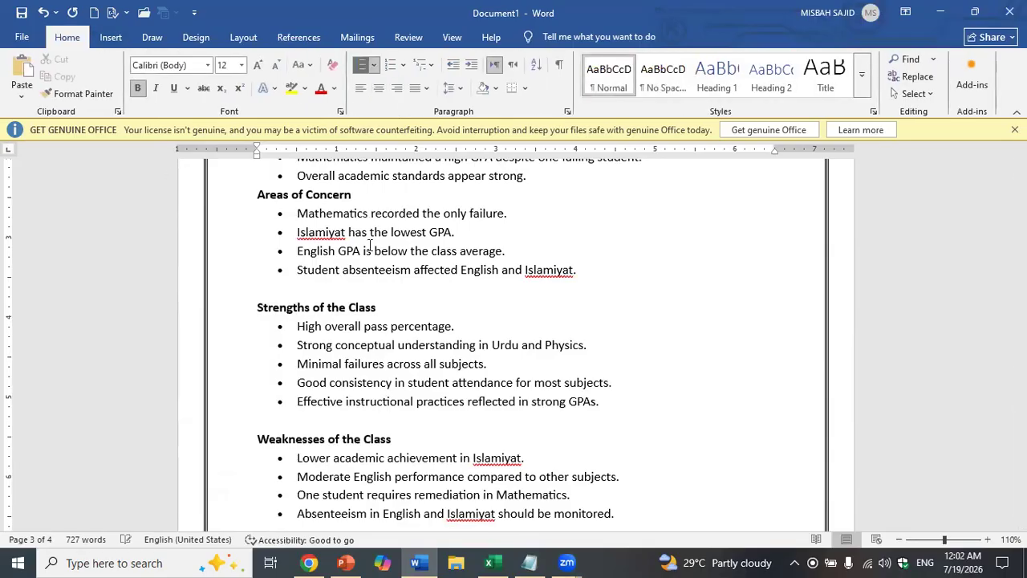
{"action": "scroll", "coordinate": [370, 245], "scroll_direction": "down", "scroll_amount": 1}
{"action": "key", "text": "ctrl+z"}
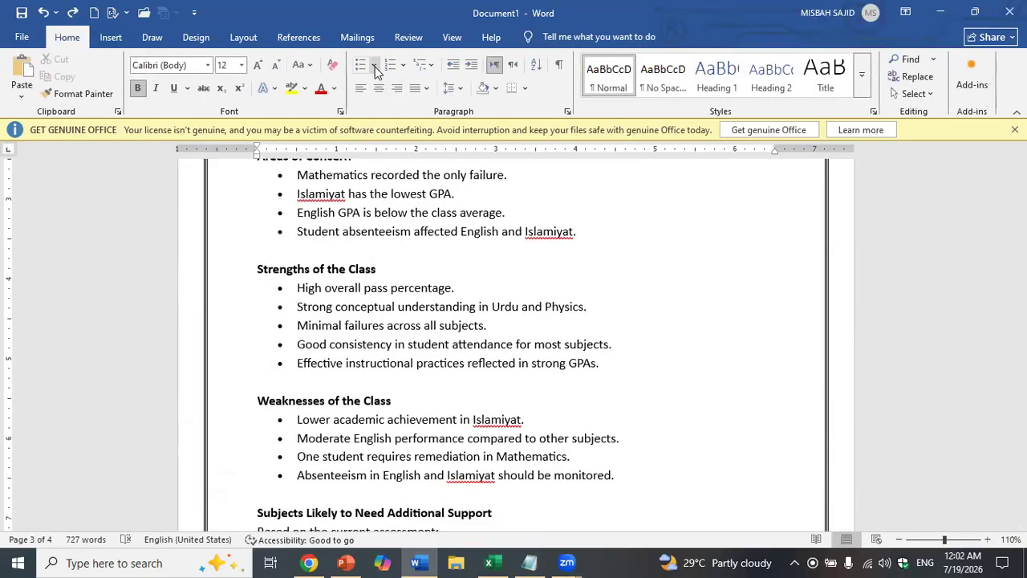
{"action": "left_click", "coordinate": [374, 65]}
{"action": "left_click", "coordinate": [411, 199]}
{"action": "scroll", "coordinate": [409, 210], "scroll_direction": "down", "scroll_amount": 1}
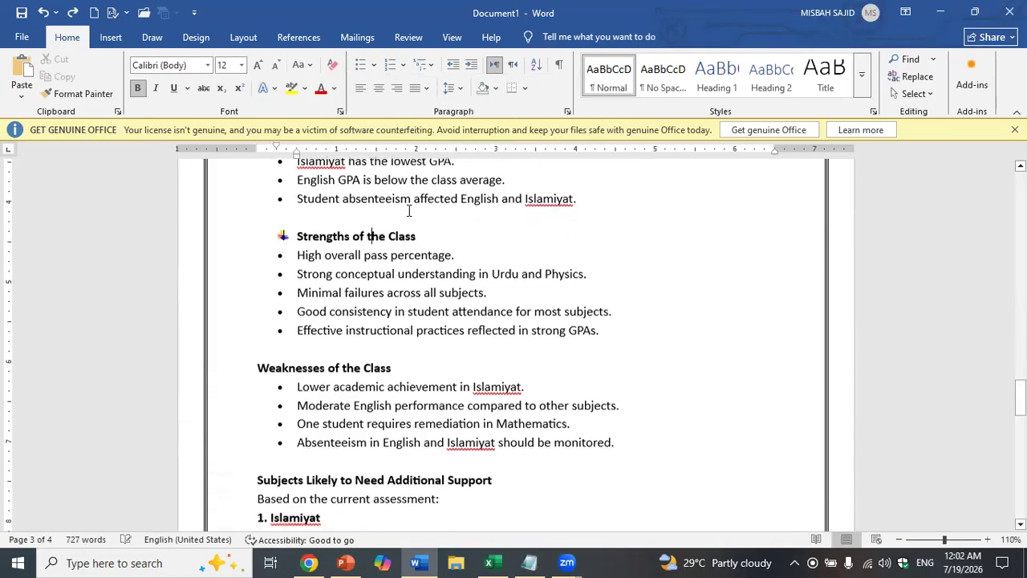
{"action": "scroll", "coordinate": [408, 211], "scroll_direction": "down", "scroll_amount": 4}
- Add the picture bullet to Subjects Likely to Need Additional Support
{"action": "left_click", "coordinate": [340, 323]}
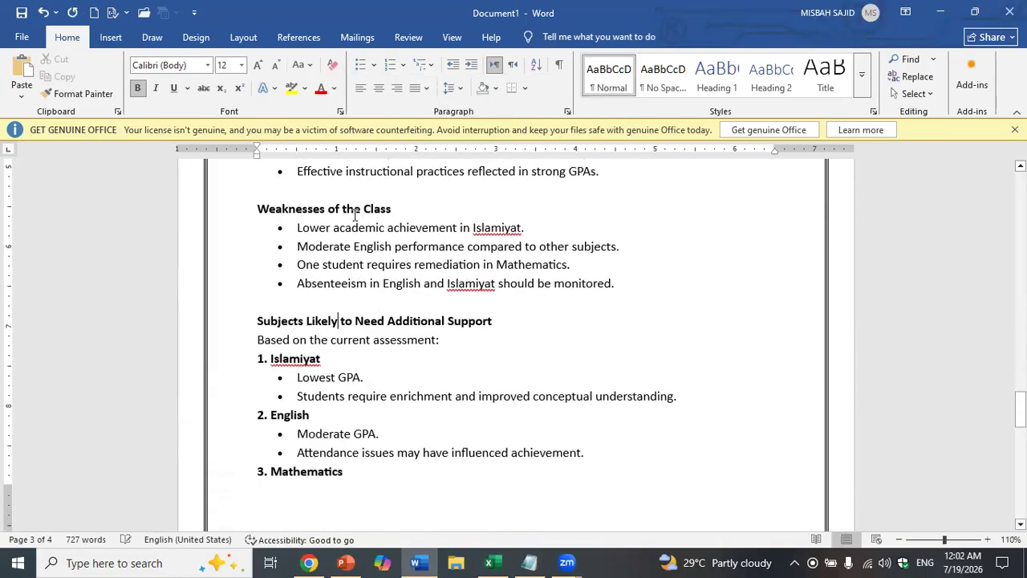
{"action": "left_click", "coordinate": [363, 65]}
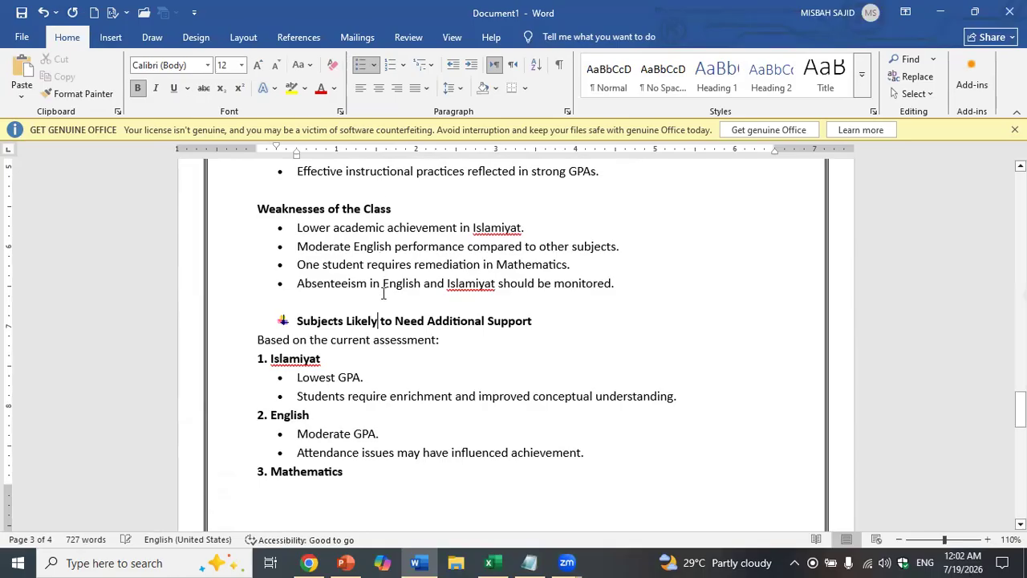
{"action": "scroll", "coordinate": [385, 305], "scroll_direction": "down", "scroll_amount": 8}
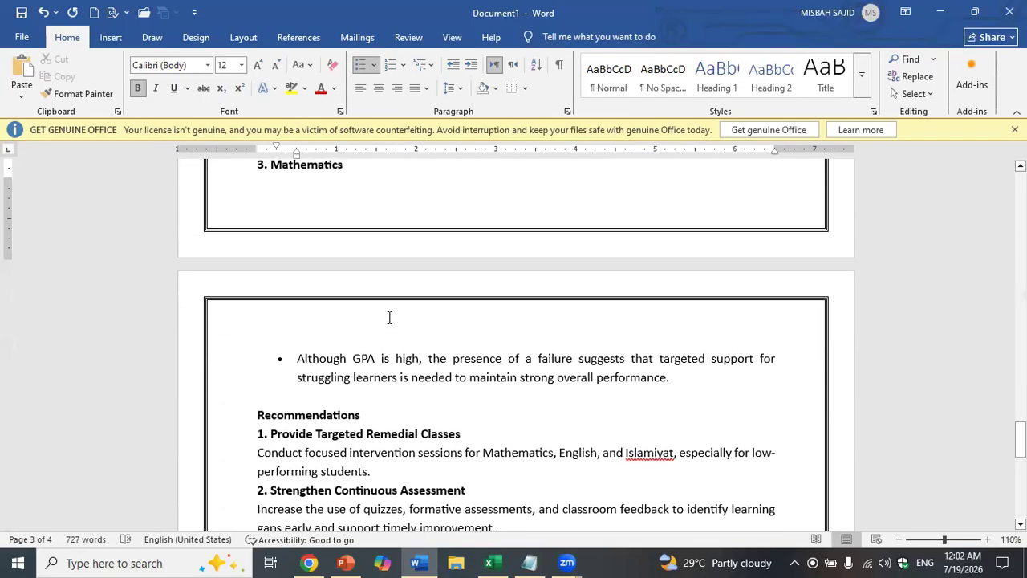
{"action": "scroll", "coordinate": [389, 317], "scroll_direction": "up", "scroll_amount": 5}
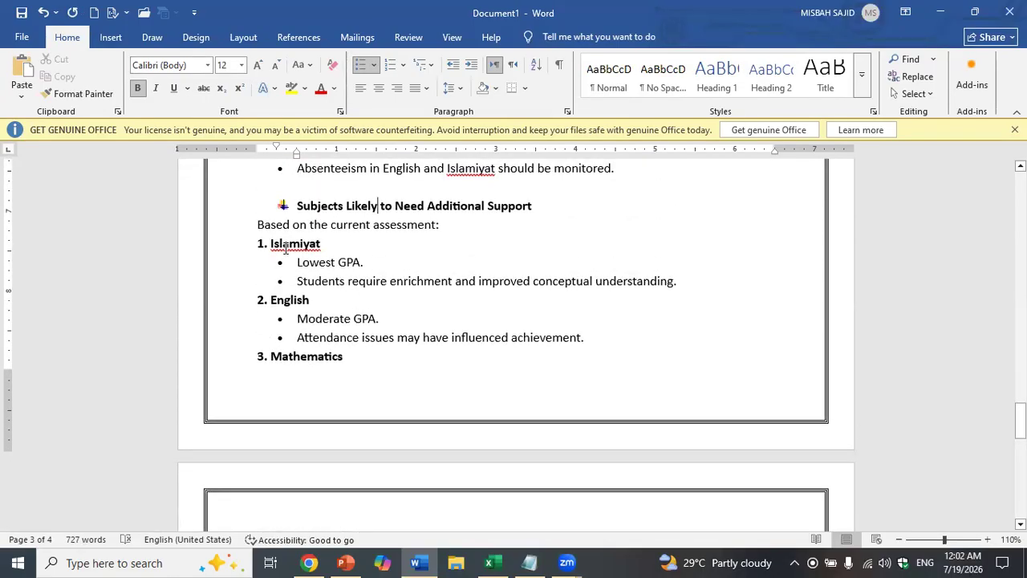
{"action": "scroll", "coordinate": [286, 247], "scroll_direction": "down", "scroll_amount": 7}
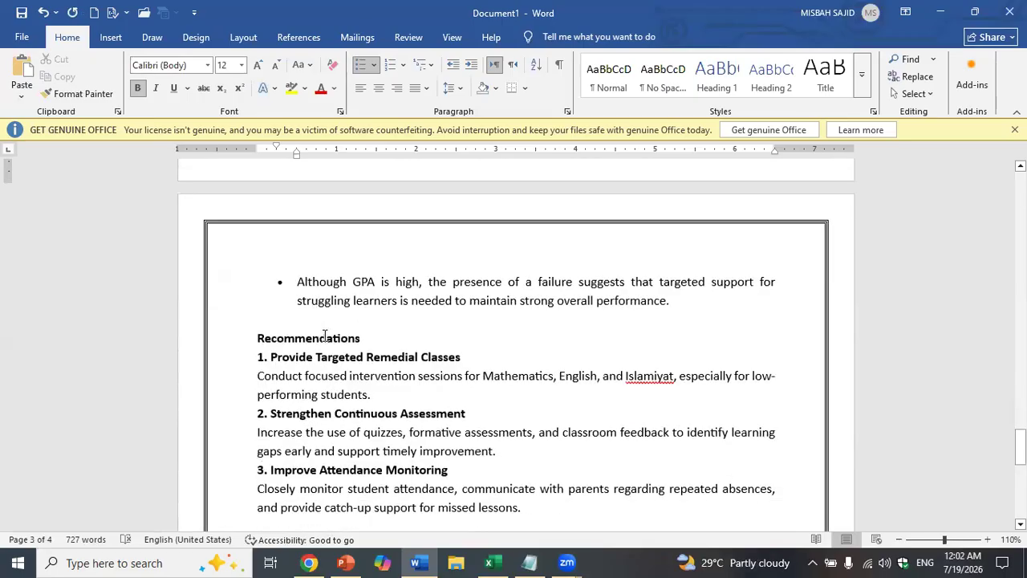
- Apply the picture bullet to the Recommendations heading
{"action": "left_click", "coordinate": [326, 337]}
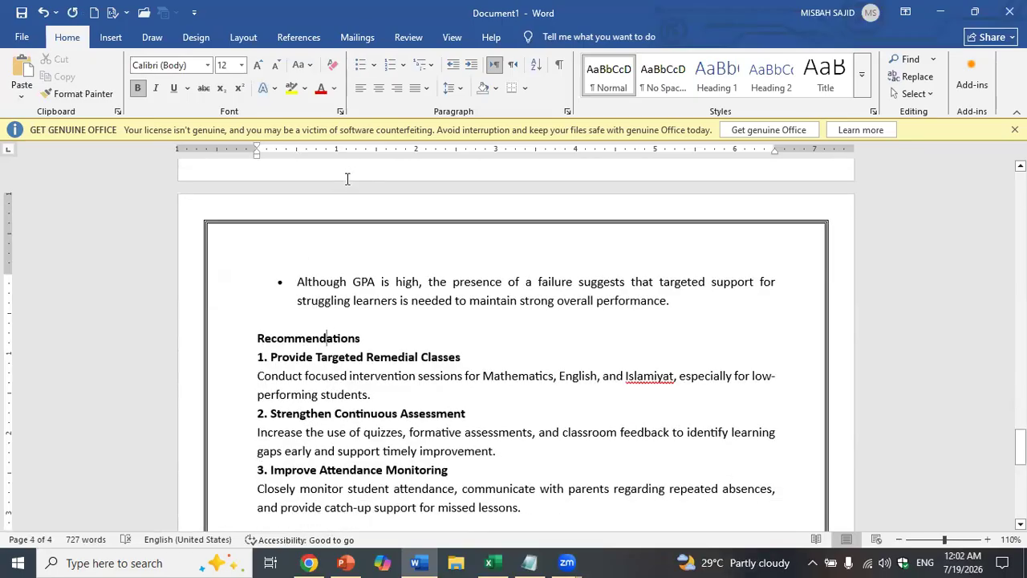
{"action": "left_click", "coordinate": [374, 66]}
{"action": "left_click", "coordinate": [407, 209]}
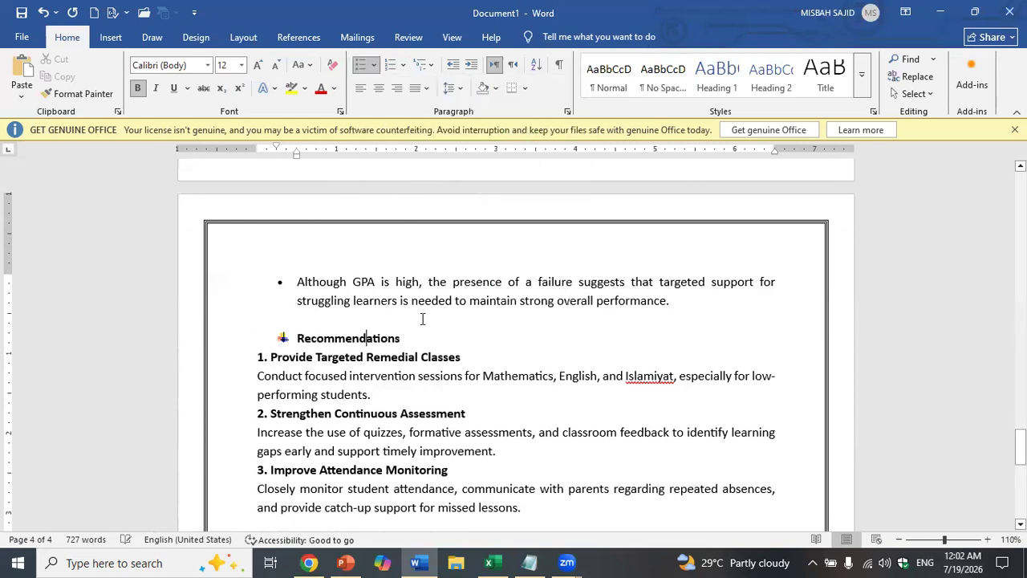
{"action": "scroll", "coordinate": [426, 340], "scroll_direction": "down", "scroll_amount": 5}
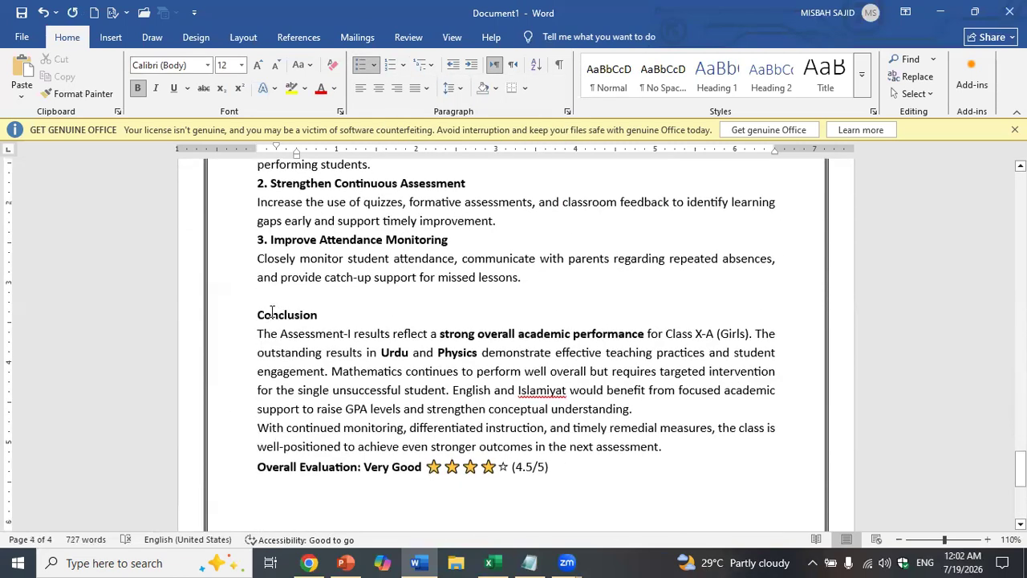
- Give Conclusion the picture bullet, check the Islamiyat spelling, and return to page 1
{"action": "left_click", "coordinate": [270, 313]}
{"action": "left_click", "coordinate": [374, 66]}
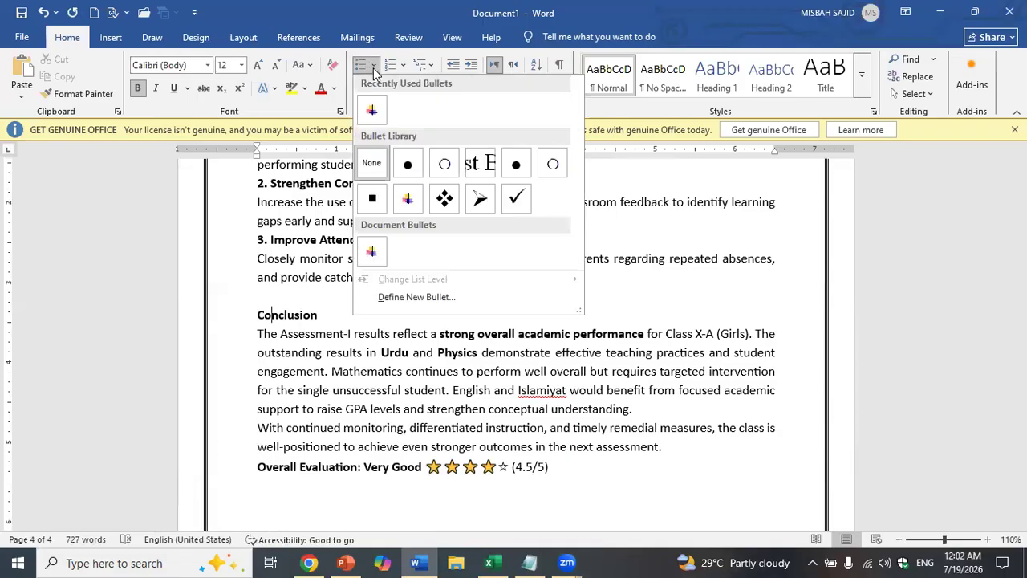
{"action": "left_click", "coordinate": [376, 103]}
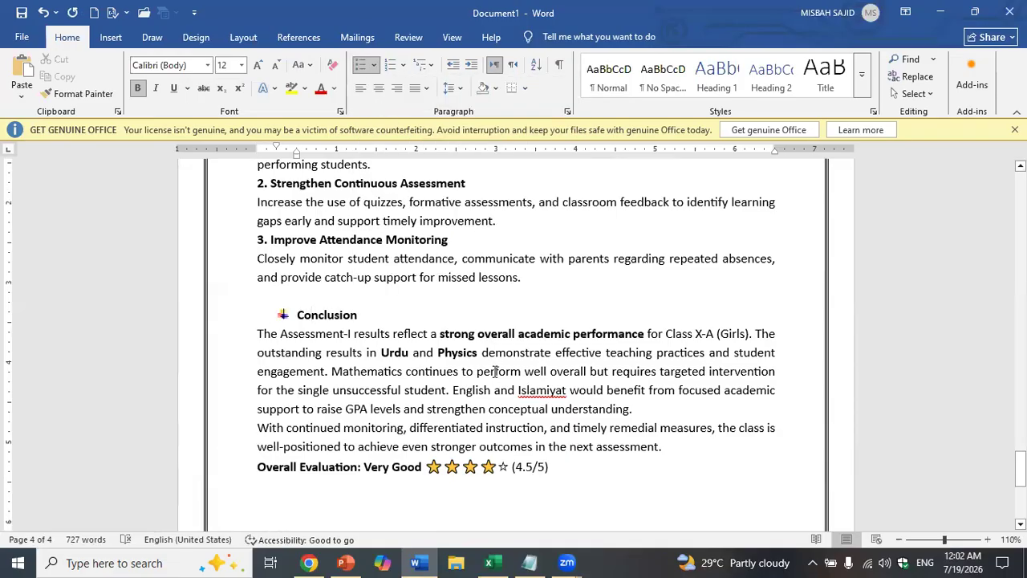
{"action": "right_click", "coordinate": [545, 390]}
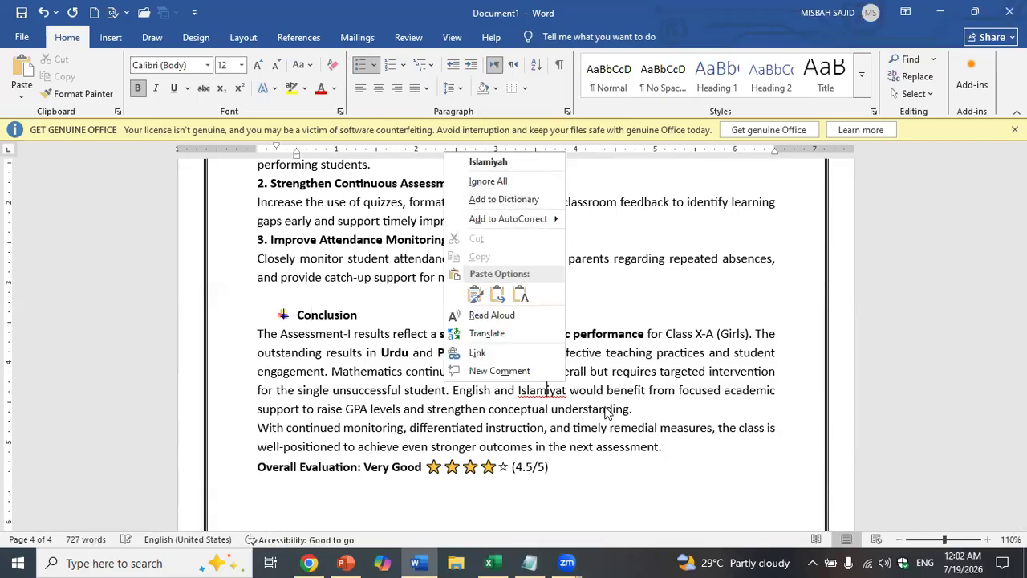
{"action": "left_click", "coordinate": [608, 412]}
{"action": "scroll", "coordinate": [595, 341], "scroll_direction": "up", "scroll_amount": 10}
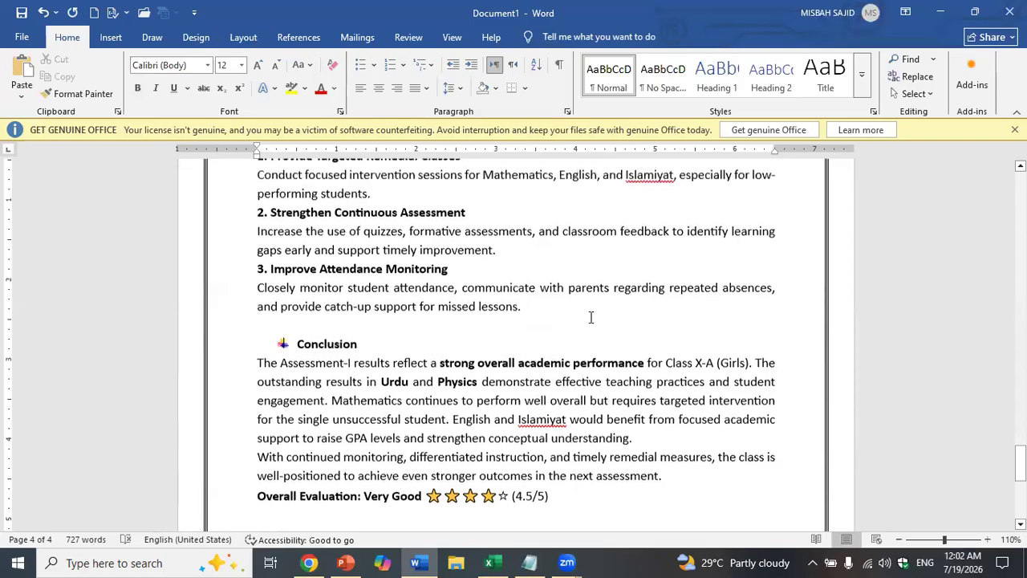
{"action": "left_click_drag", "start_coordinate": [1020, 409], "coordinate": [1020, 185]}
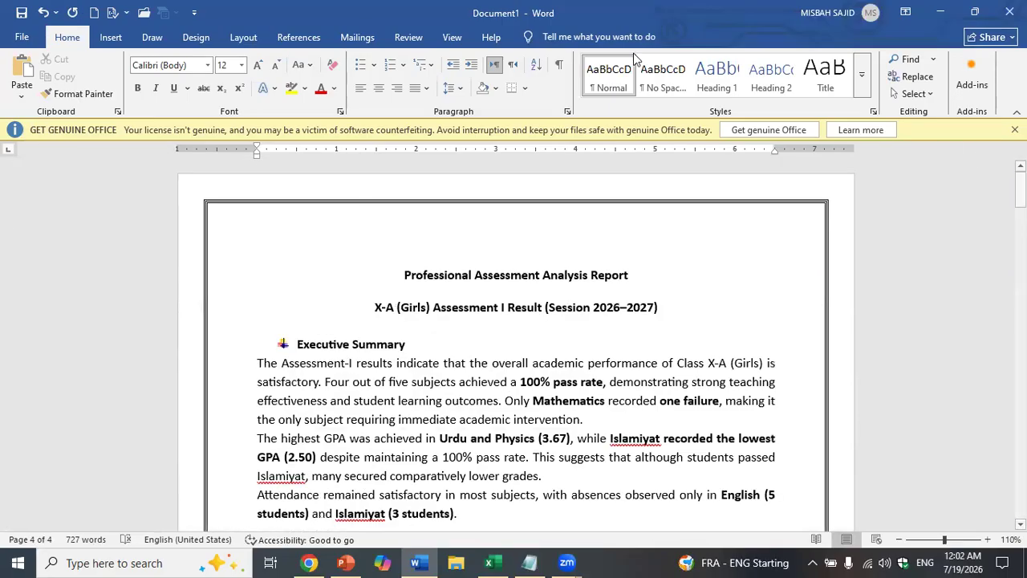
- Save the report as Professional Assessment Analysis Report.docx and bring the Excel workbook forward
{"action": "left_click", "coordinate": [19, 11]}
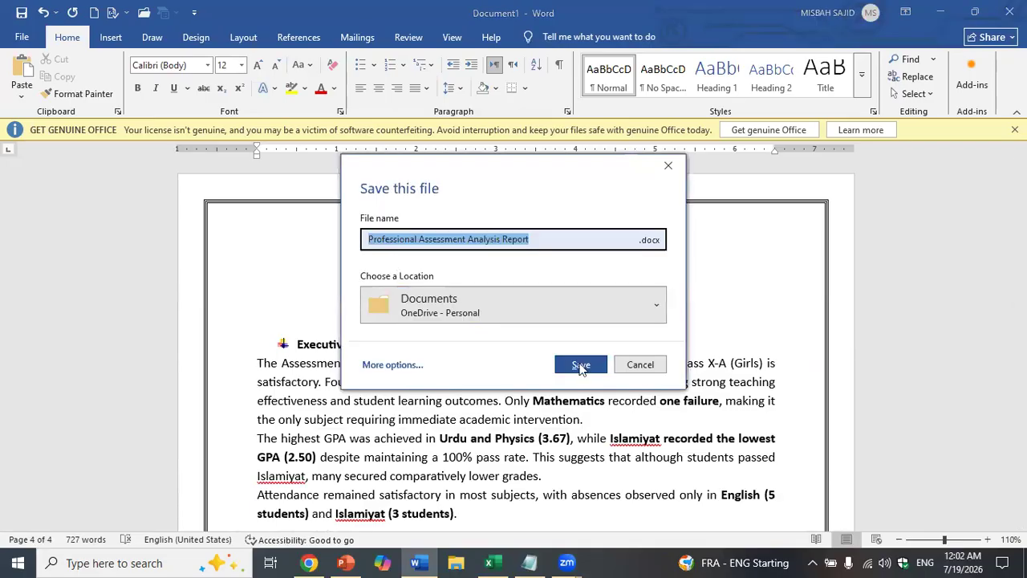
{"action": "left_click", "coordinate": [581, 366]}
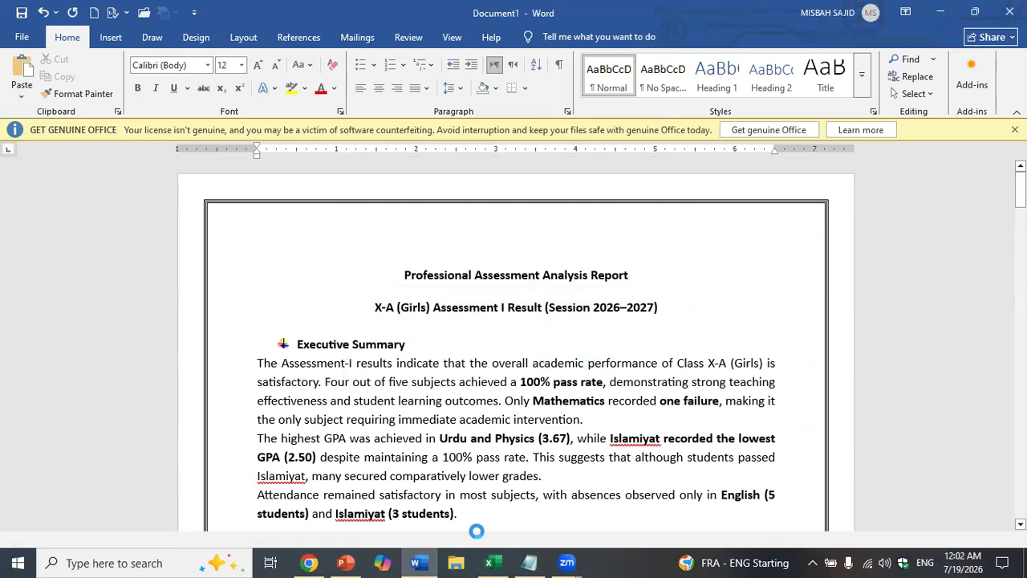
{"action": "left_click", "coordinate": [491, 561]}
{"action": "scroll", "coordinate": [373, 301], "scroll_direction": "up", "scroll_amount": 9}
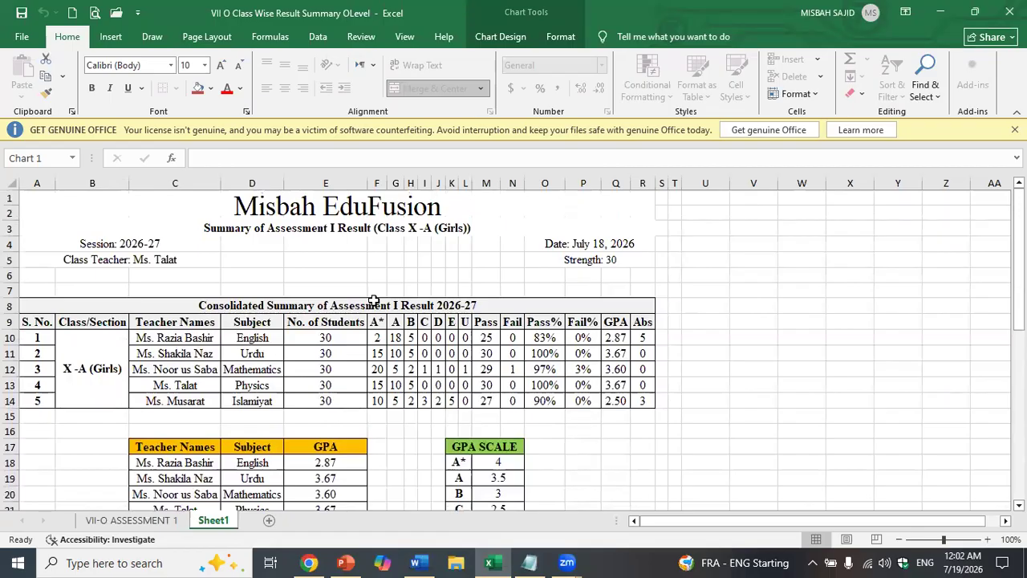
- Review the Excel results chart, then present PowerPoint's closing Thank you slide full screen
{"action": "scroll", "coordinate": [373, 301], "scroll_direction": "down", "scroll_amount": 6}
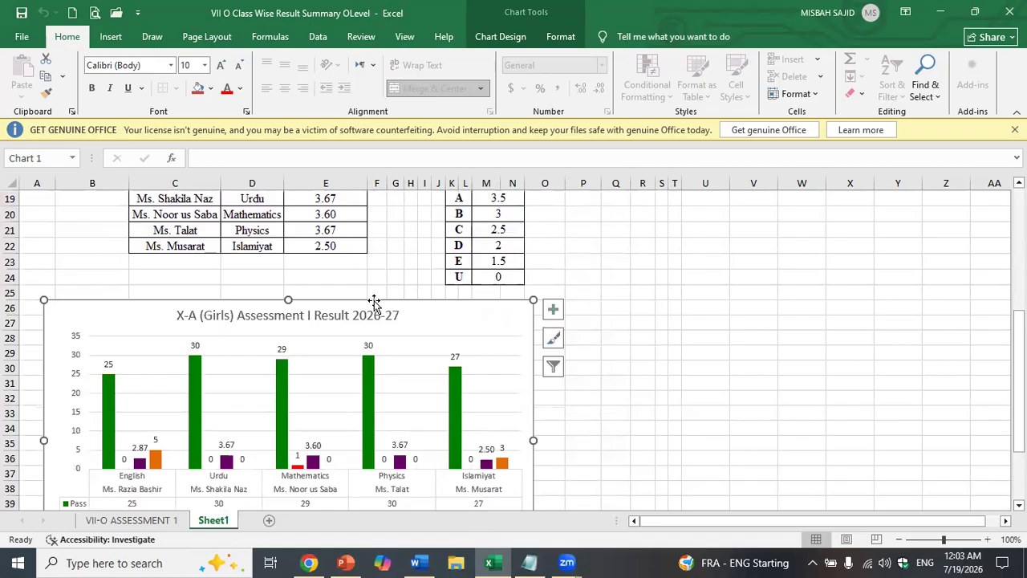
{"action": "scroll", "coordinate": [373, 301], "scroll_direction": "up", "scroll_amount": 6}
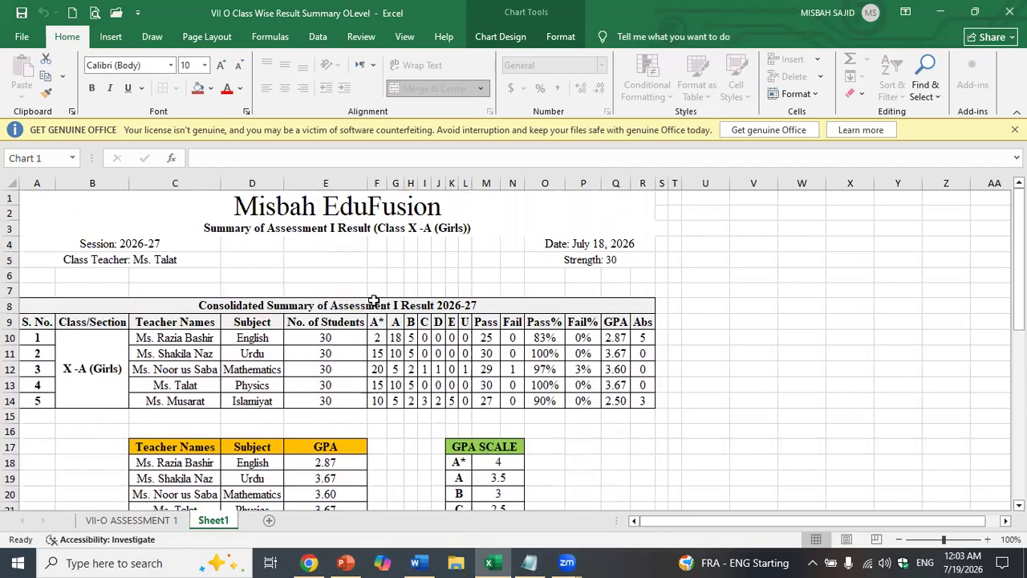
{"action": "left_click", "coordinate": [345, 562]}
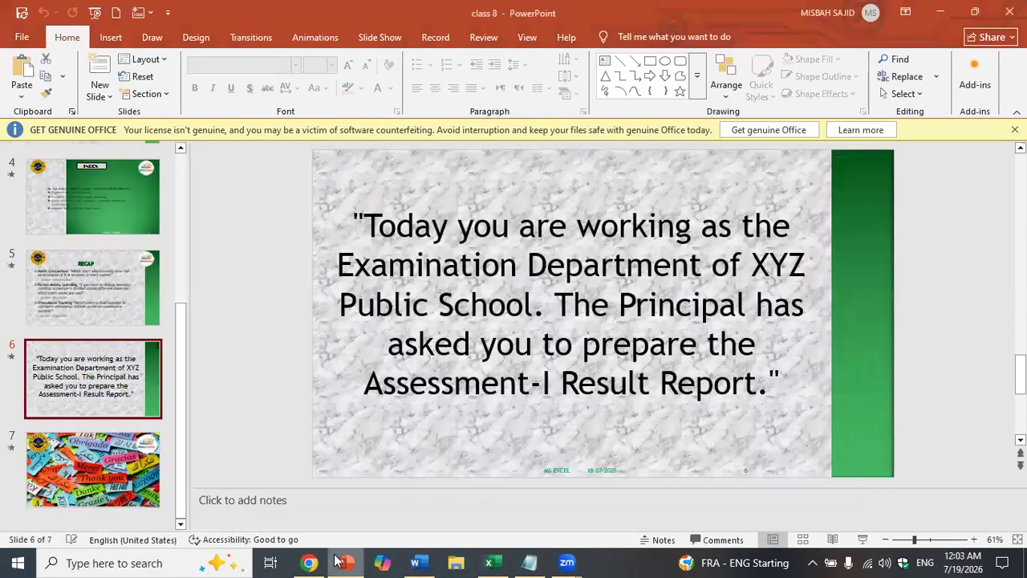
{"action": "left_click", "coordinate": [144, 488]}
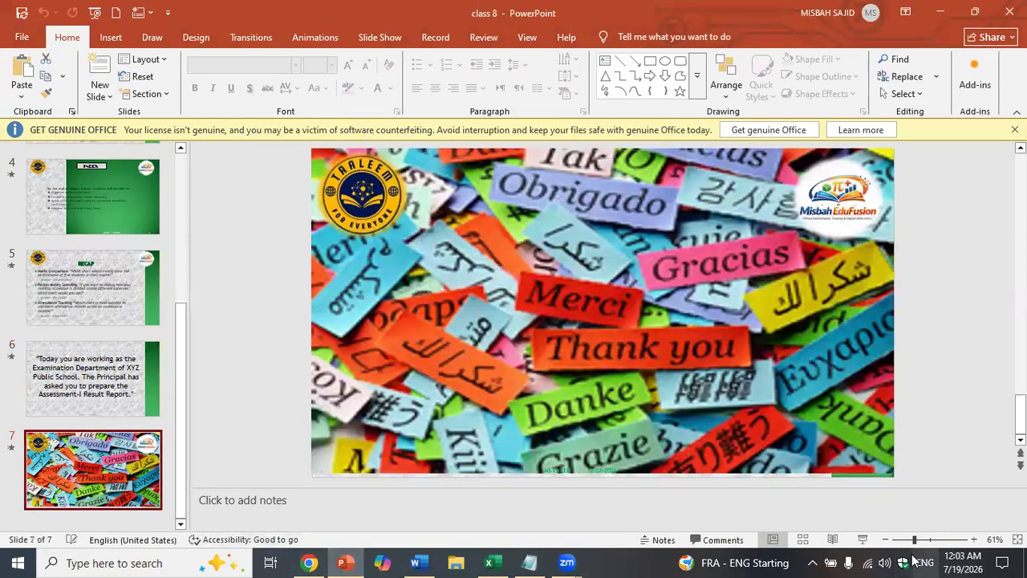
{"action": "left_click", "coordinate": [863, 540]}
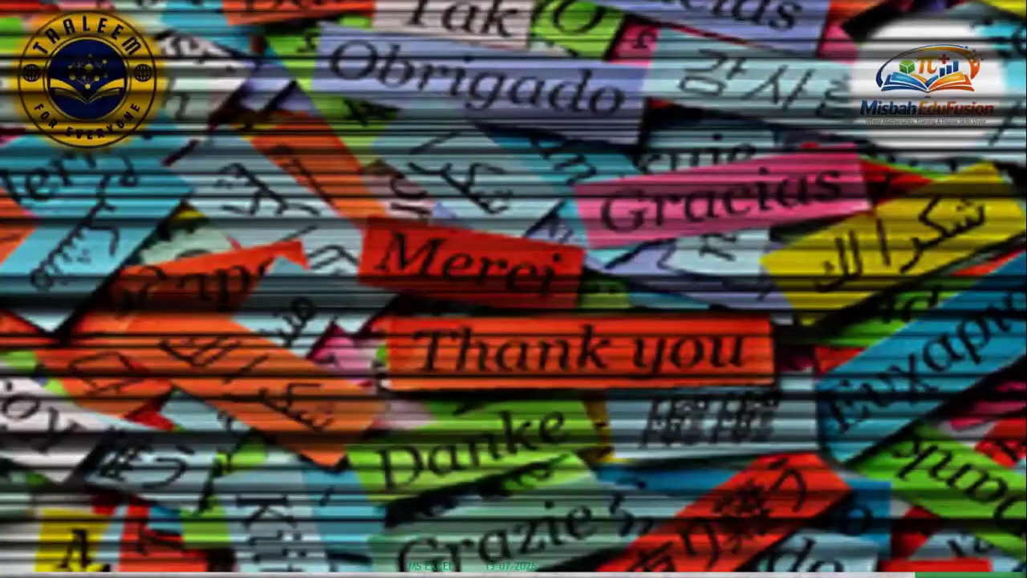